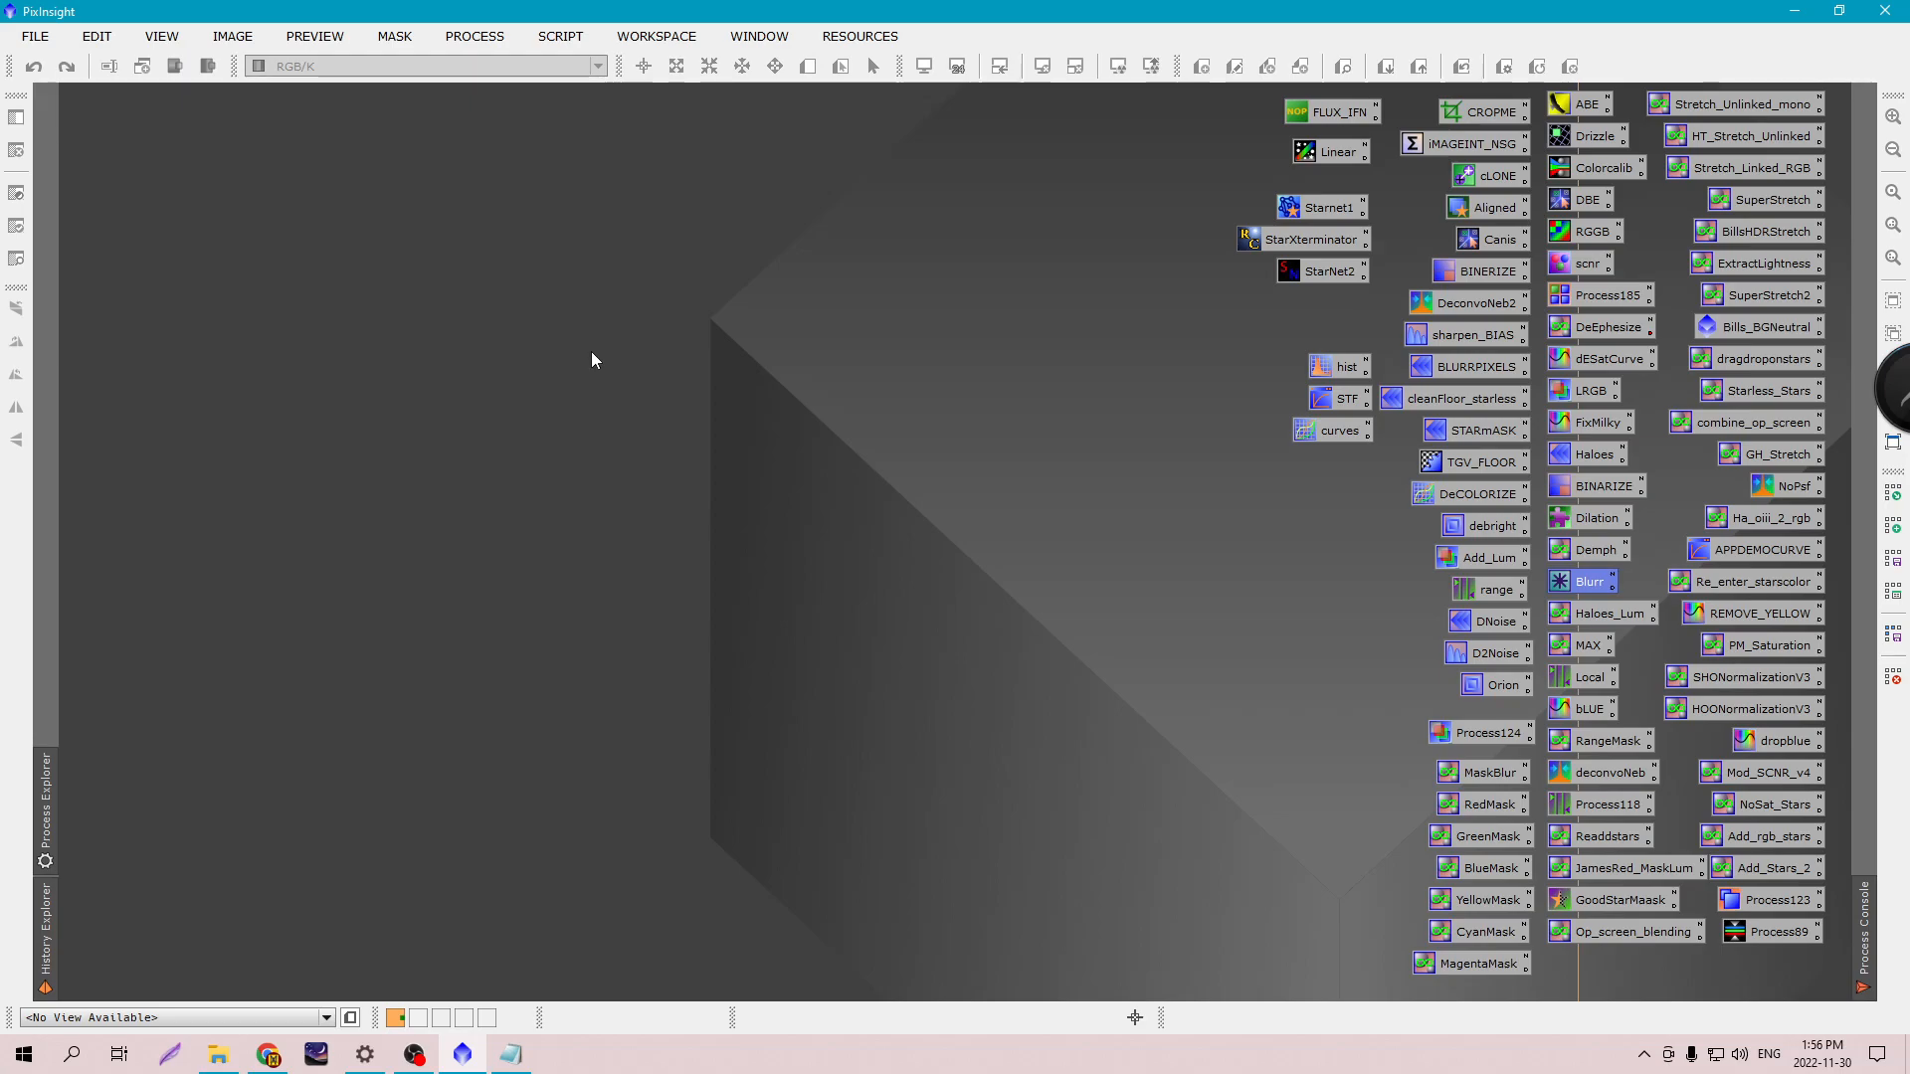
Open the SubframeSelector process, show its Measurements window, and arrange the windows so the main dialog's file controls are accessible.
{"action": "left_click", "coordinate": [474, 36]}
{"action": "mouse_move", "coordinate": [1080, 24]}
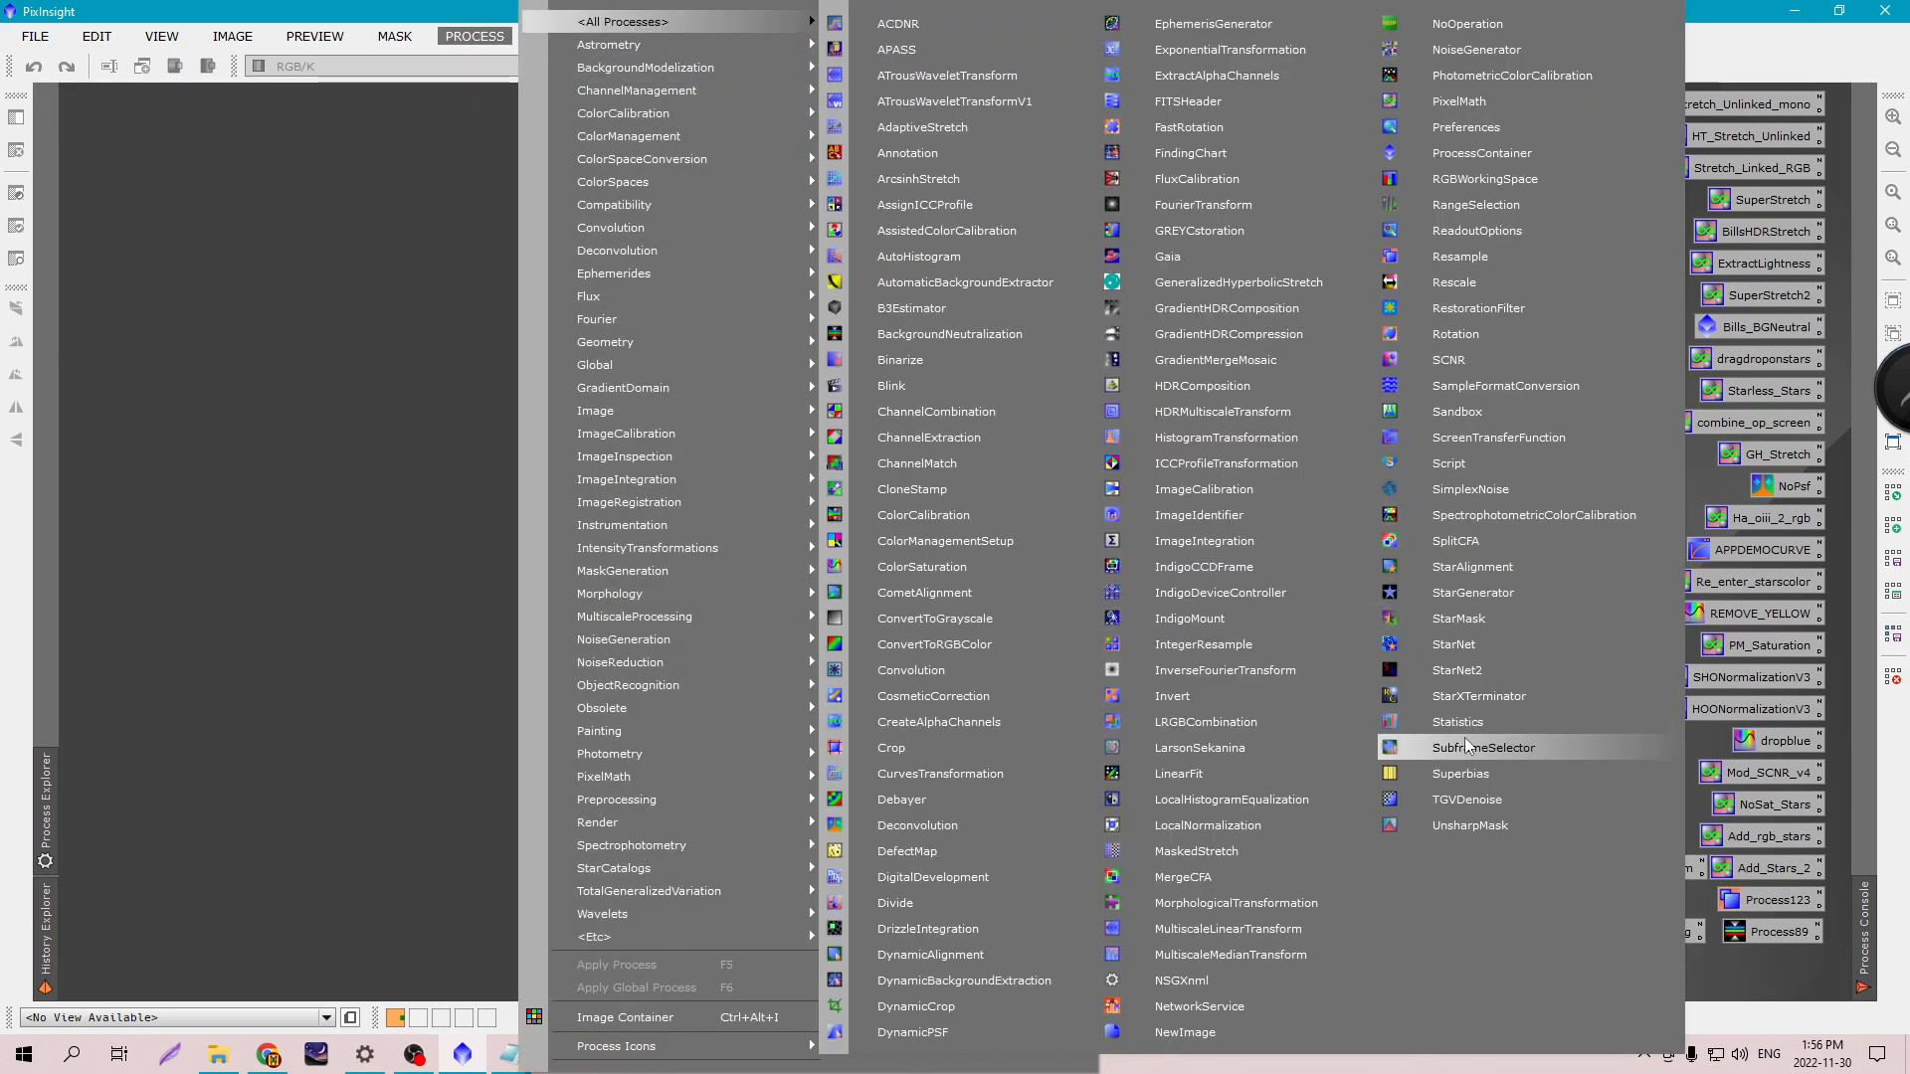
{"action": "left_click", "coordinate": [1482, 748]}
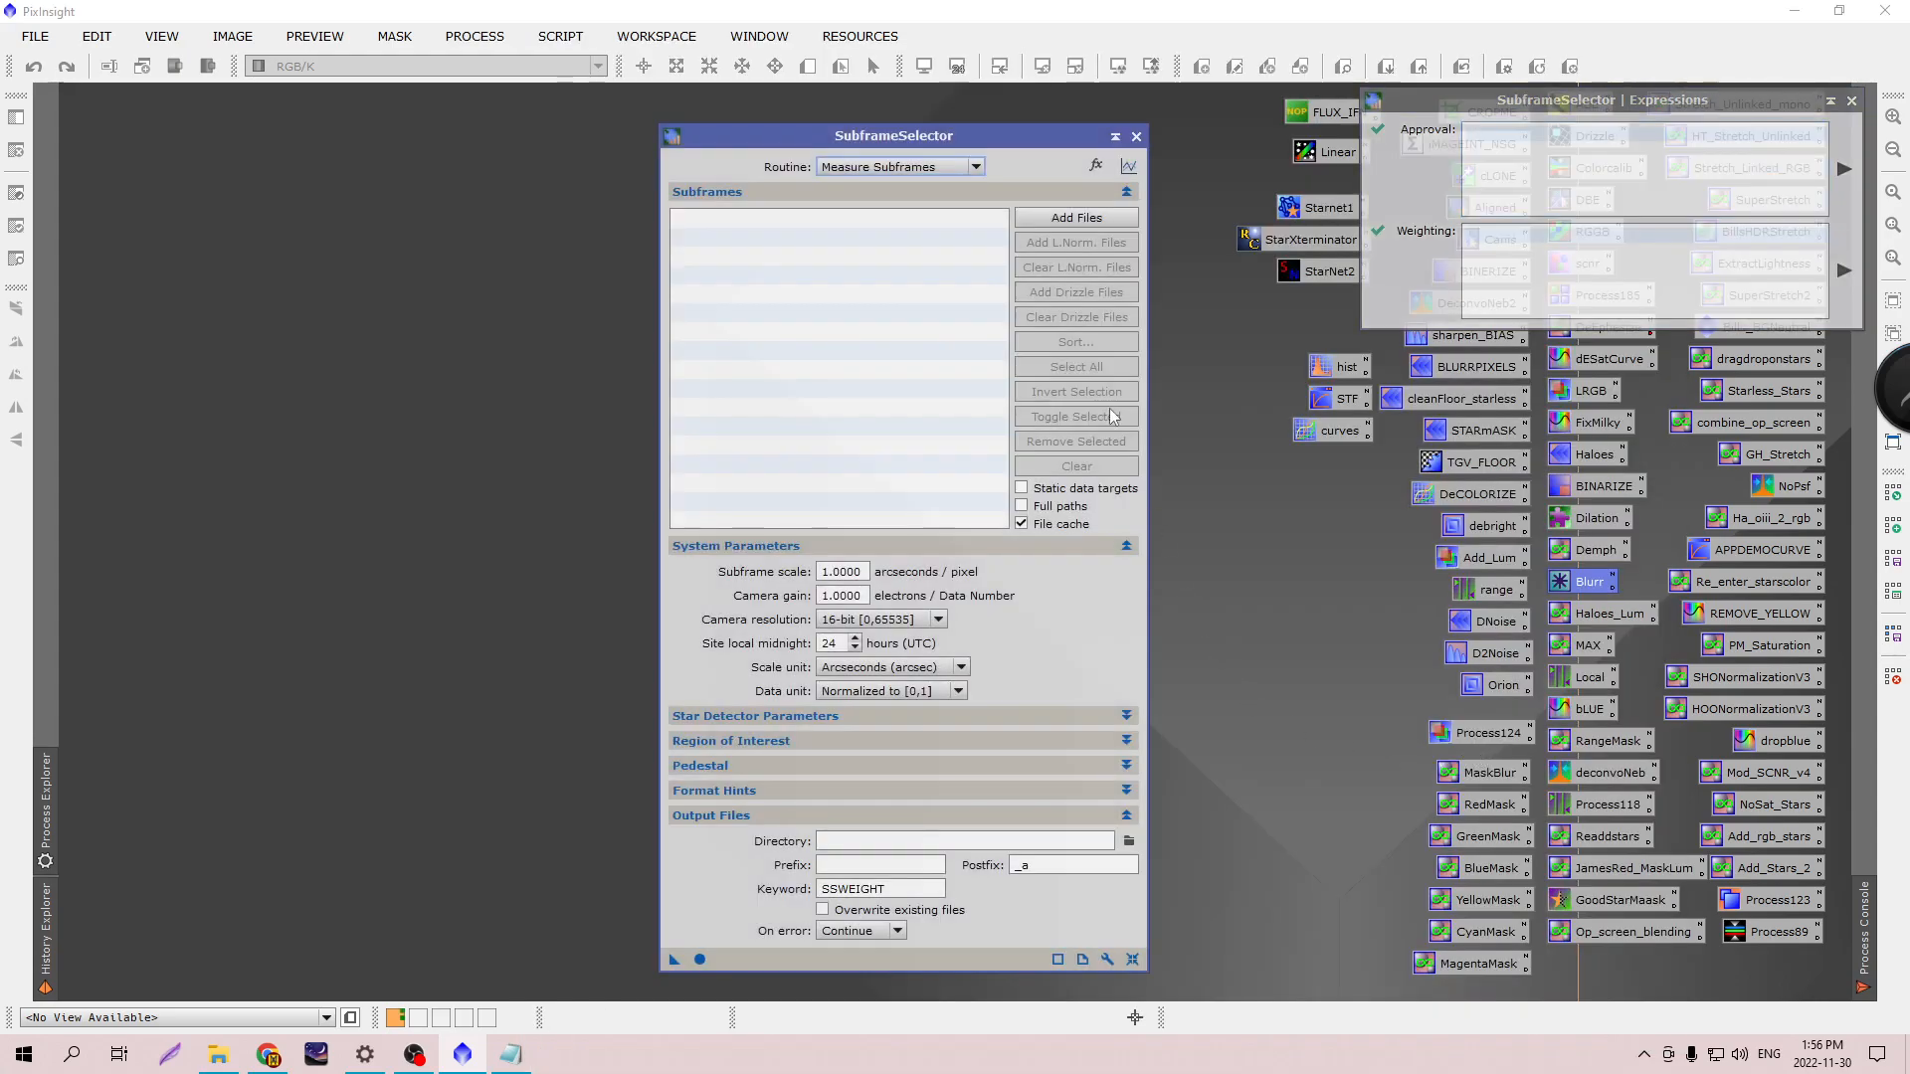
{"action": "left_click_drag", "start_coordinate": [933, 136], "coordinate": [1549, 136]}
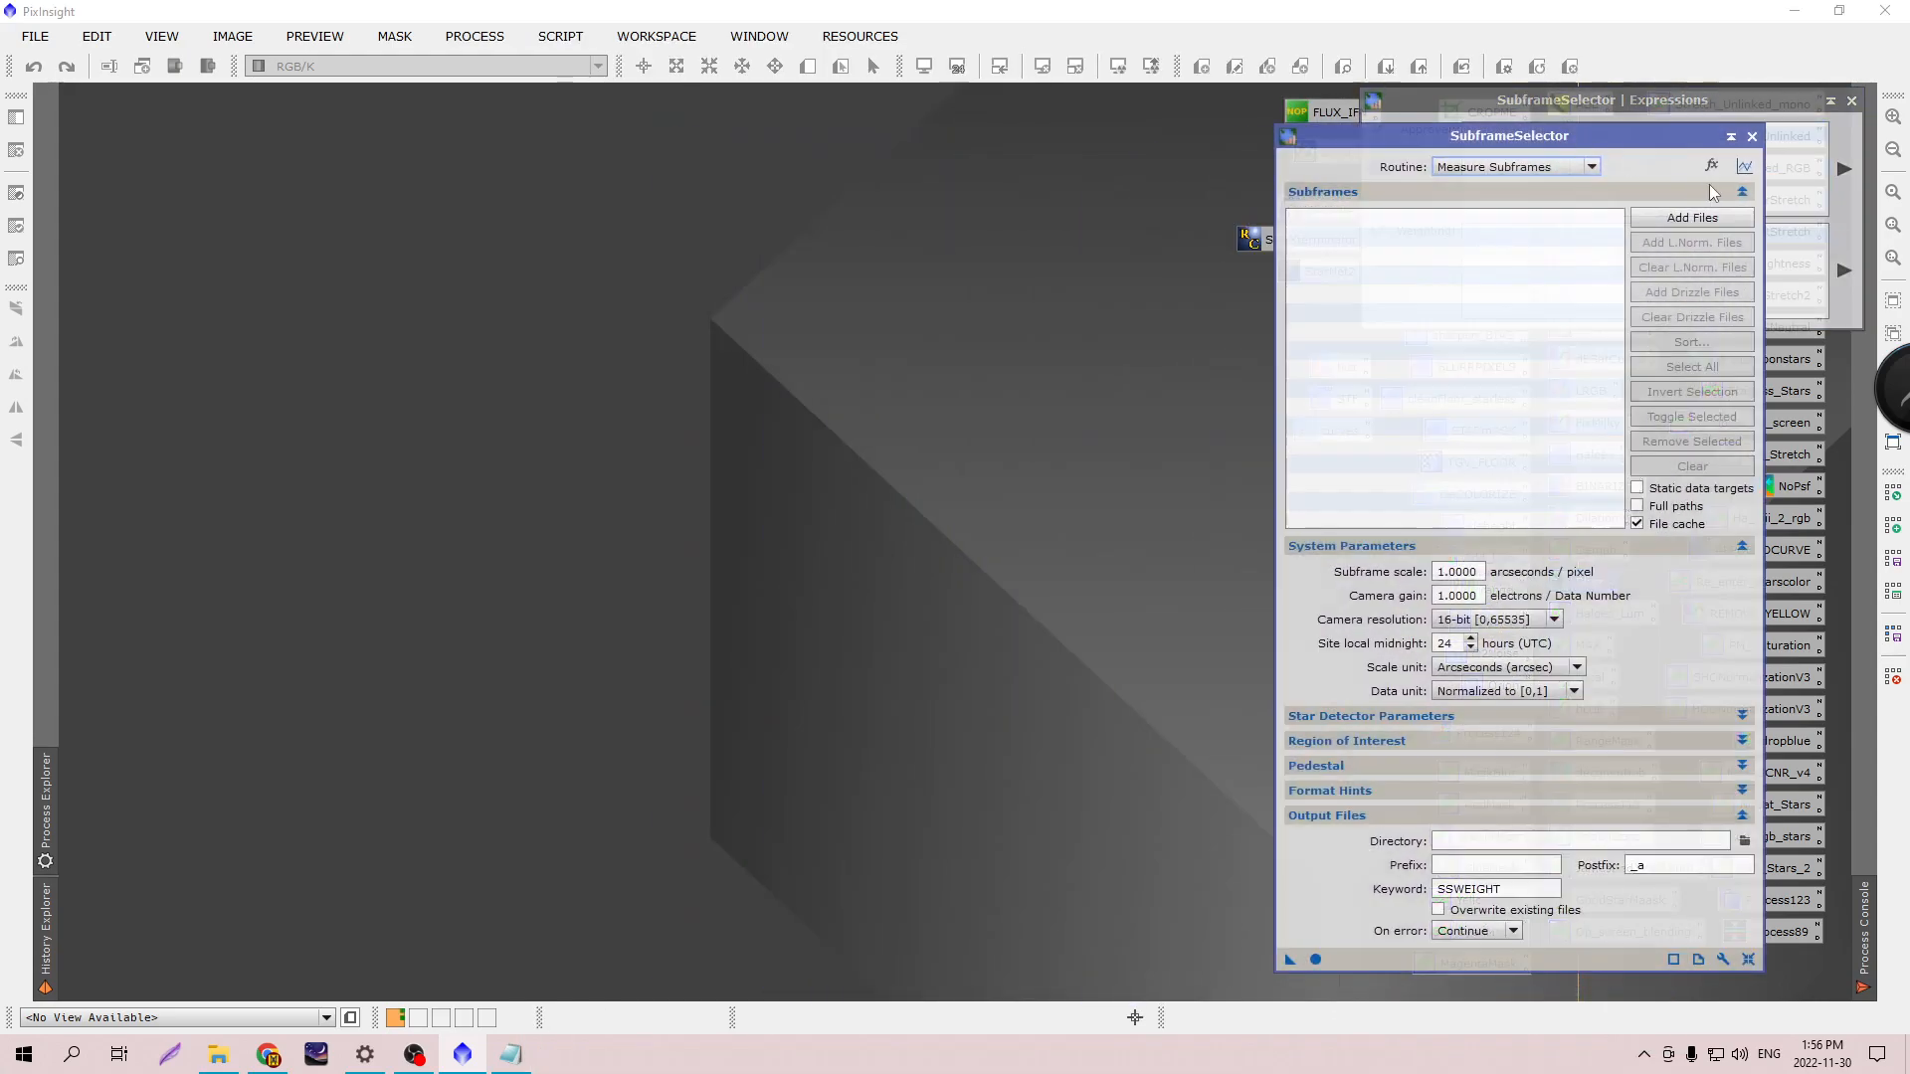
{"action": "left_click", "coordinate": [1746, 167]}
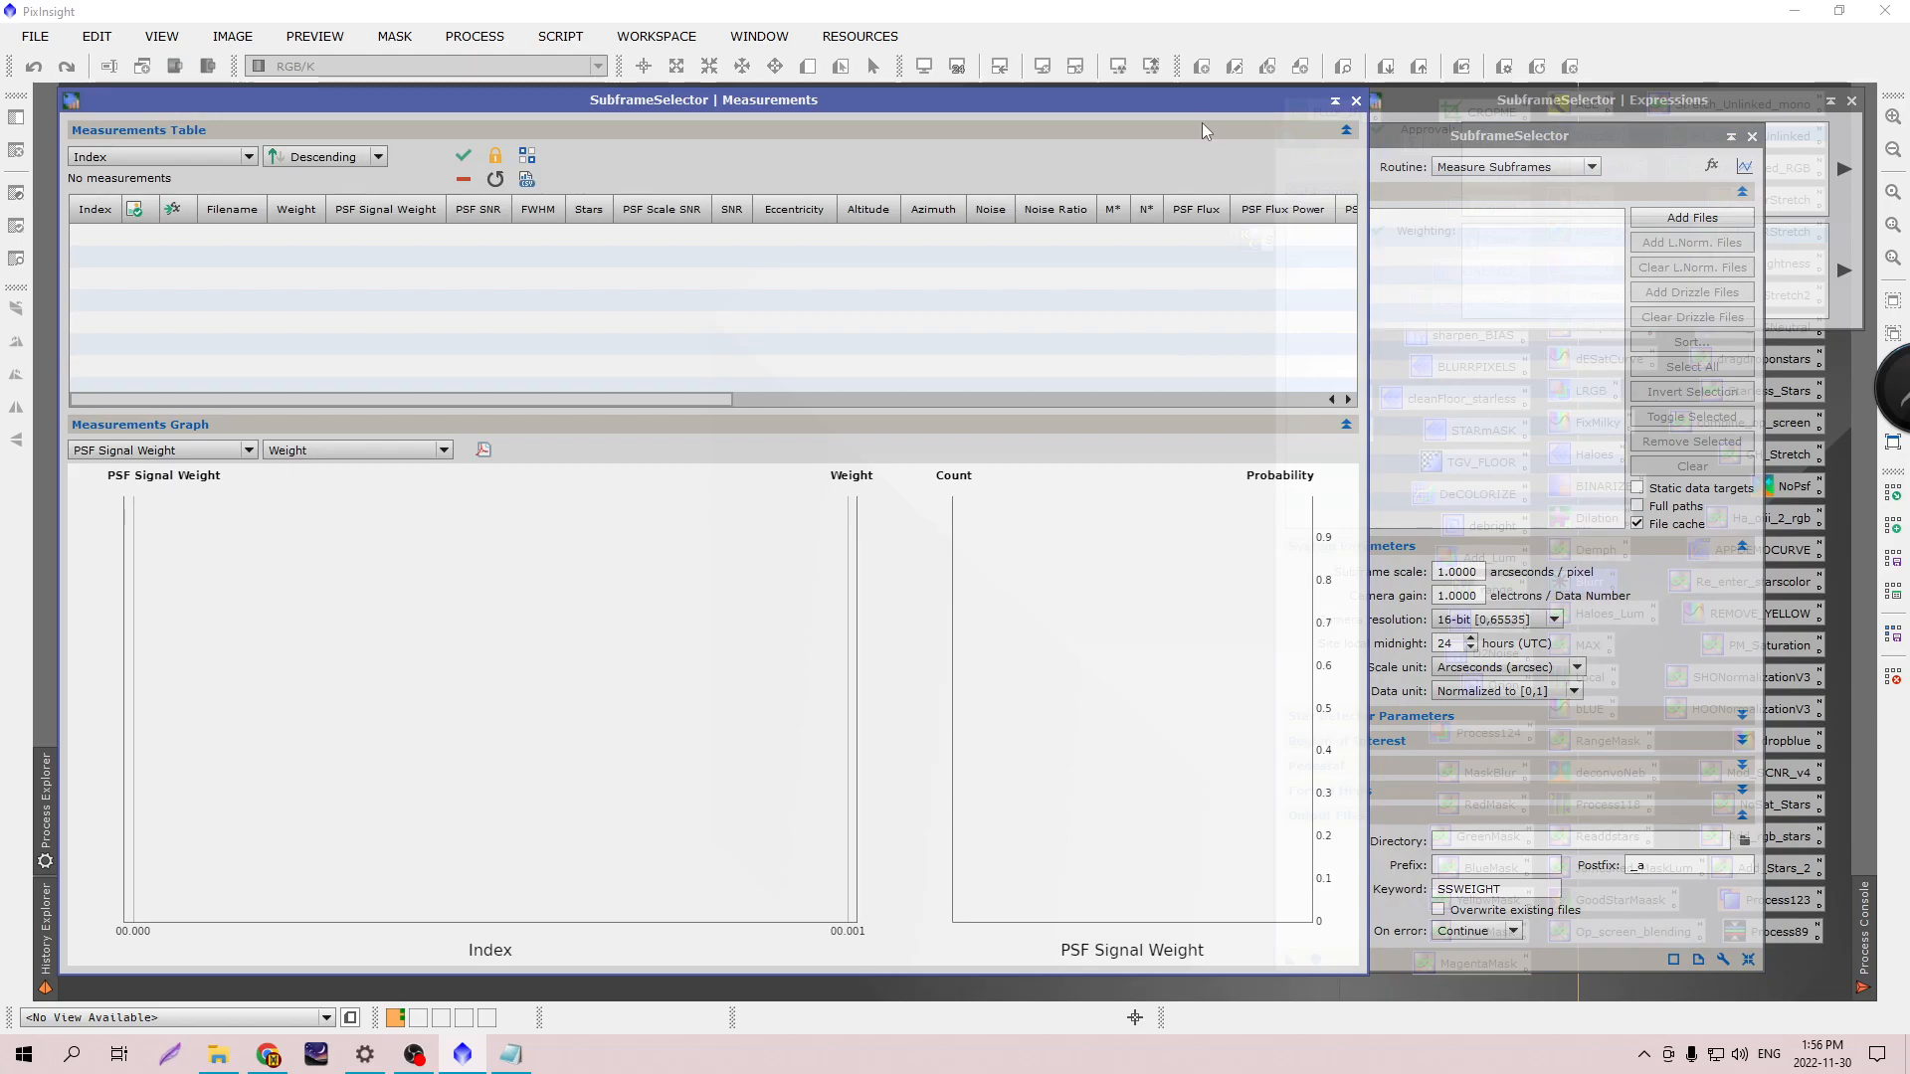
{"action": "left_click_drag", "start_coordinate": [1192, 110], "coordinate": [886, 109]}
{"action": "left_click_drag", "start_coordinate": [1330, 142], "coordinate": [1135, 118]}
Add all FITS light frames from the "12-IC 417-LIGHT night 12 Nov 26 180sec" folder to the subframes list.
{"action": "left_click", "coordinate": [1469, 206]}
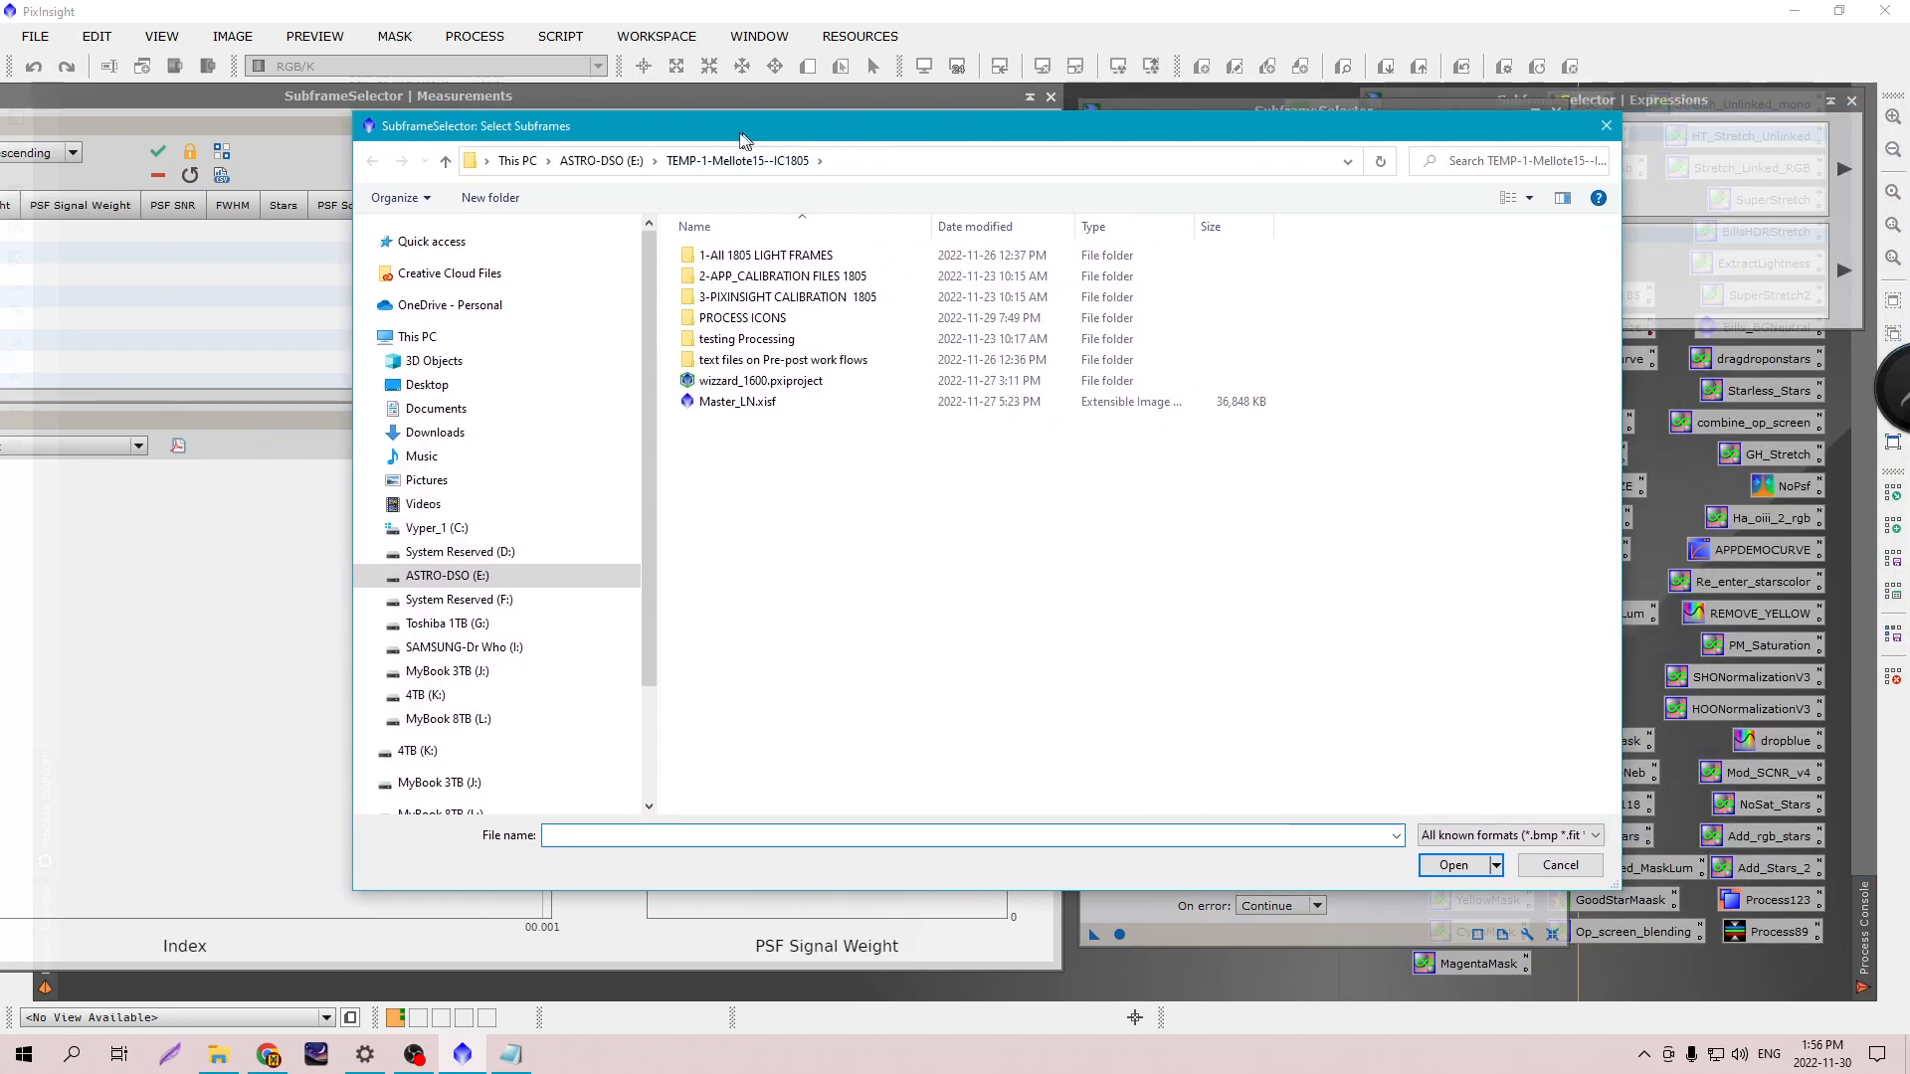
{"action": "left_click_drag", "start_coordinate": [740, 139], "coordinate": [733, 141]}
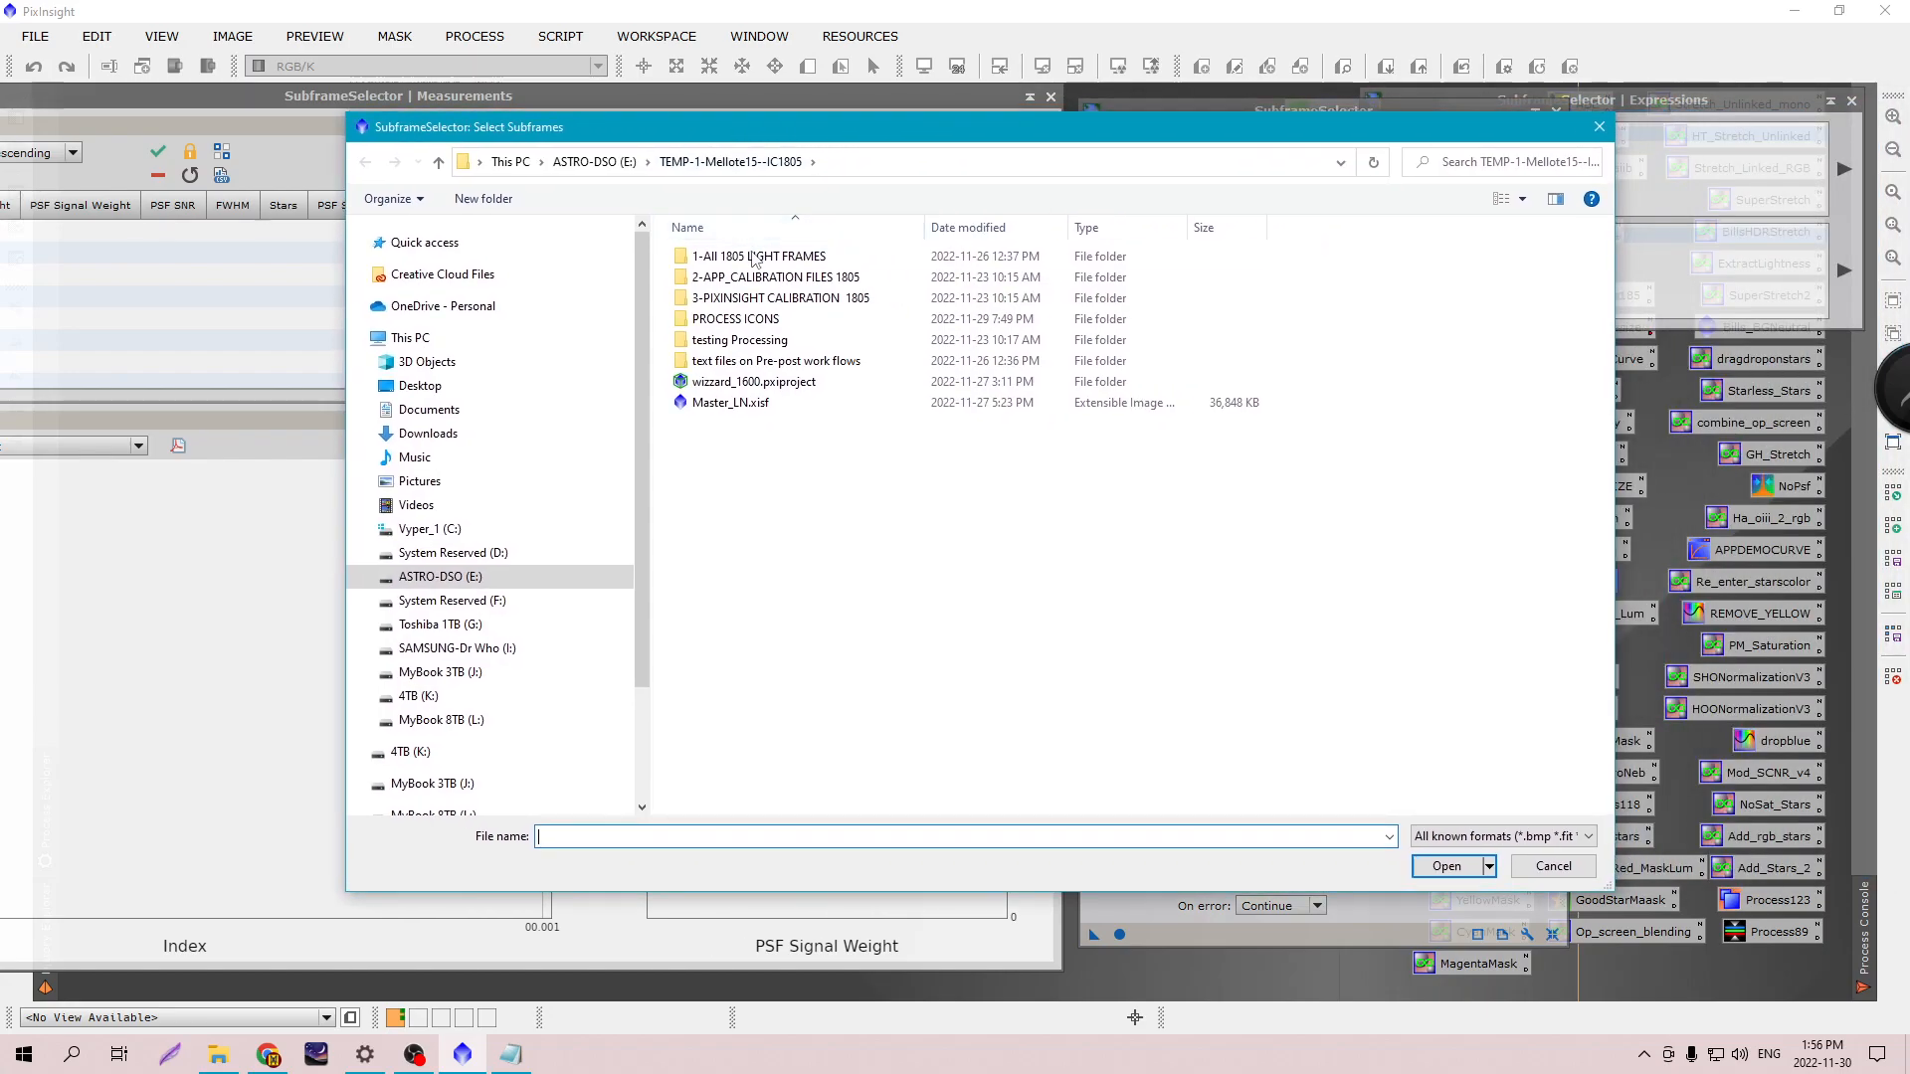
{"action": "left_click", "coordinate": [594, 162]}
{"action": "double_click", "coordinate": [812, 301]}
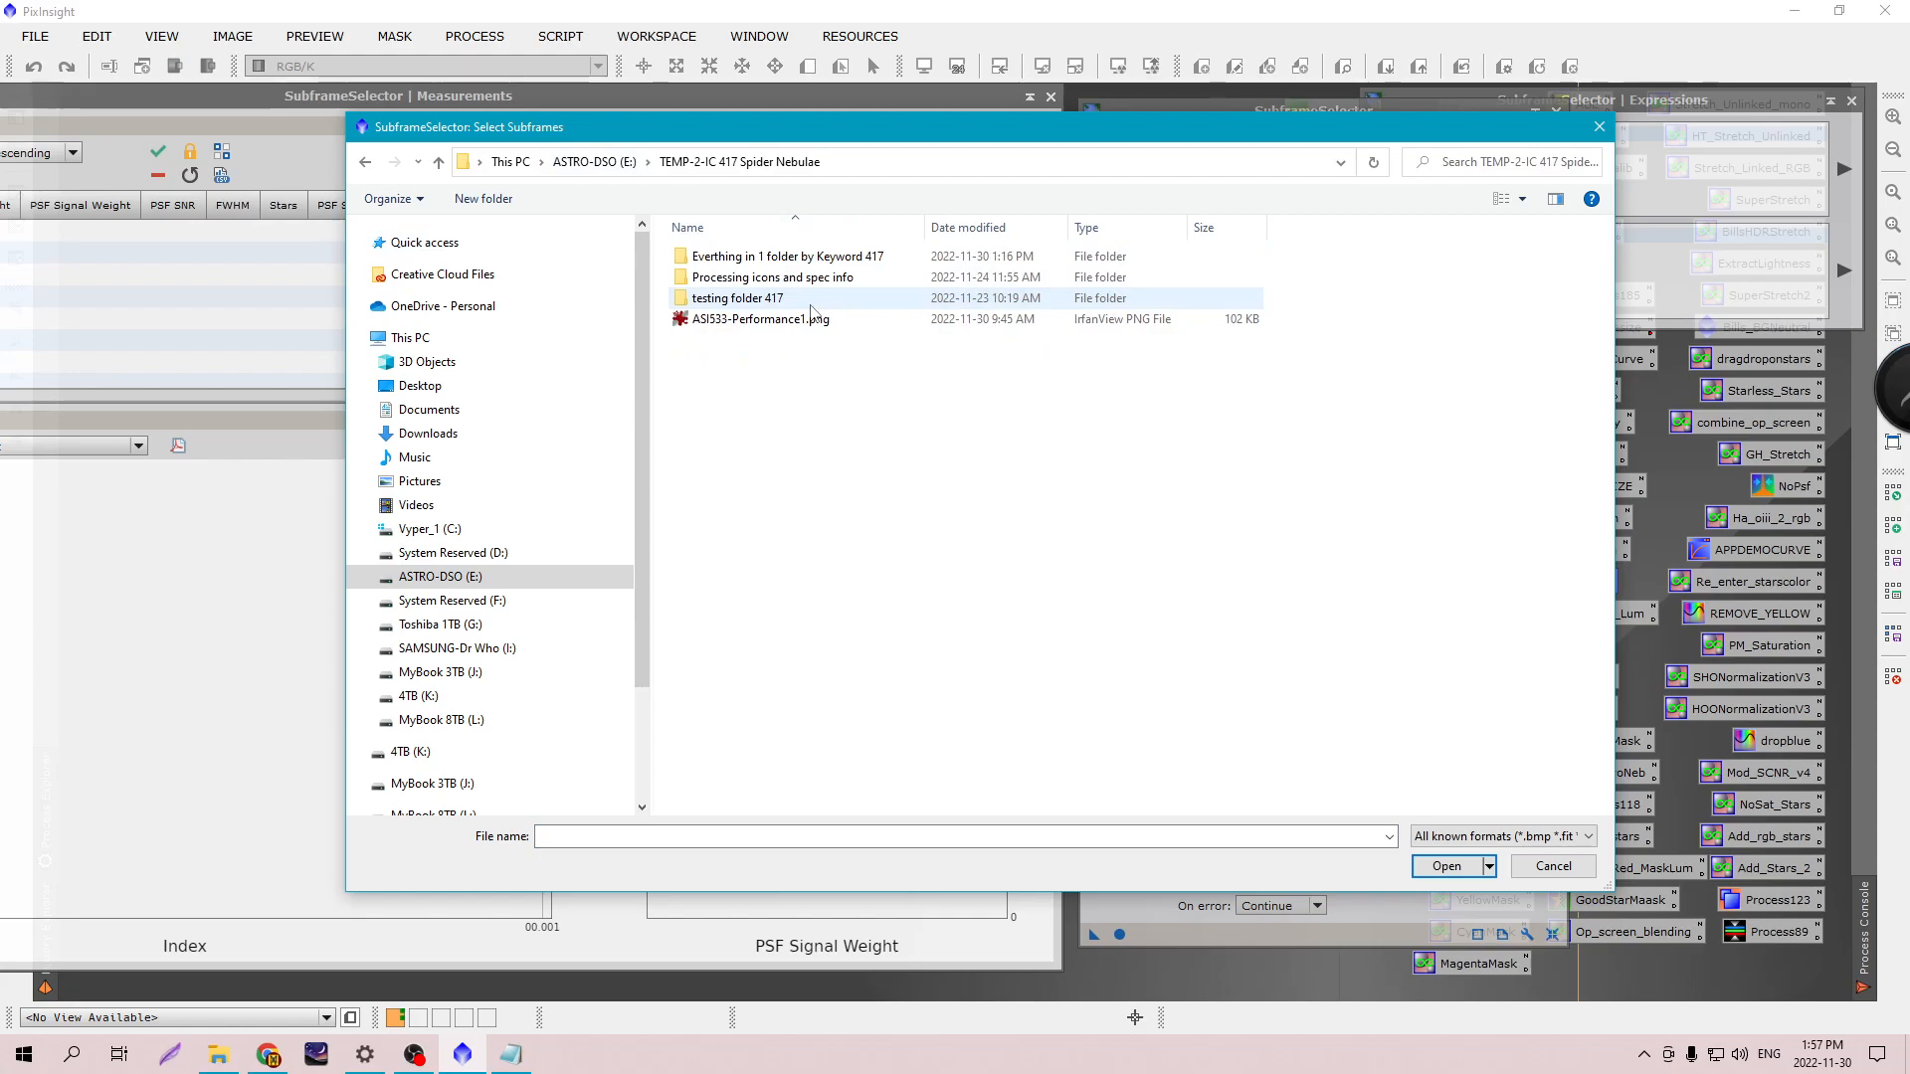
{"action": "double_click", "coordinate": [767, 260]}
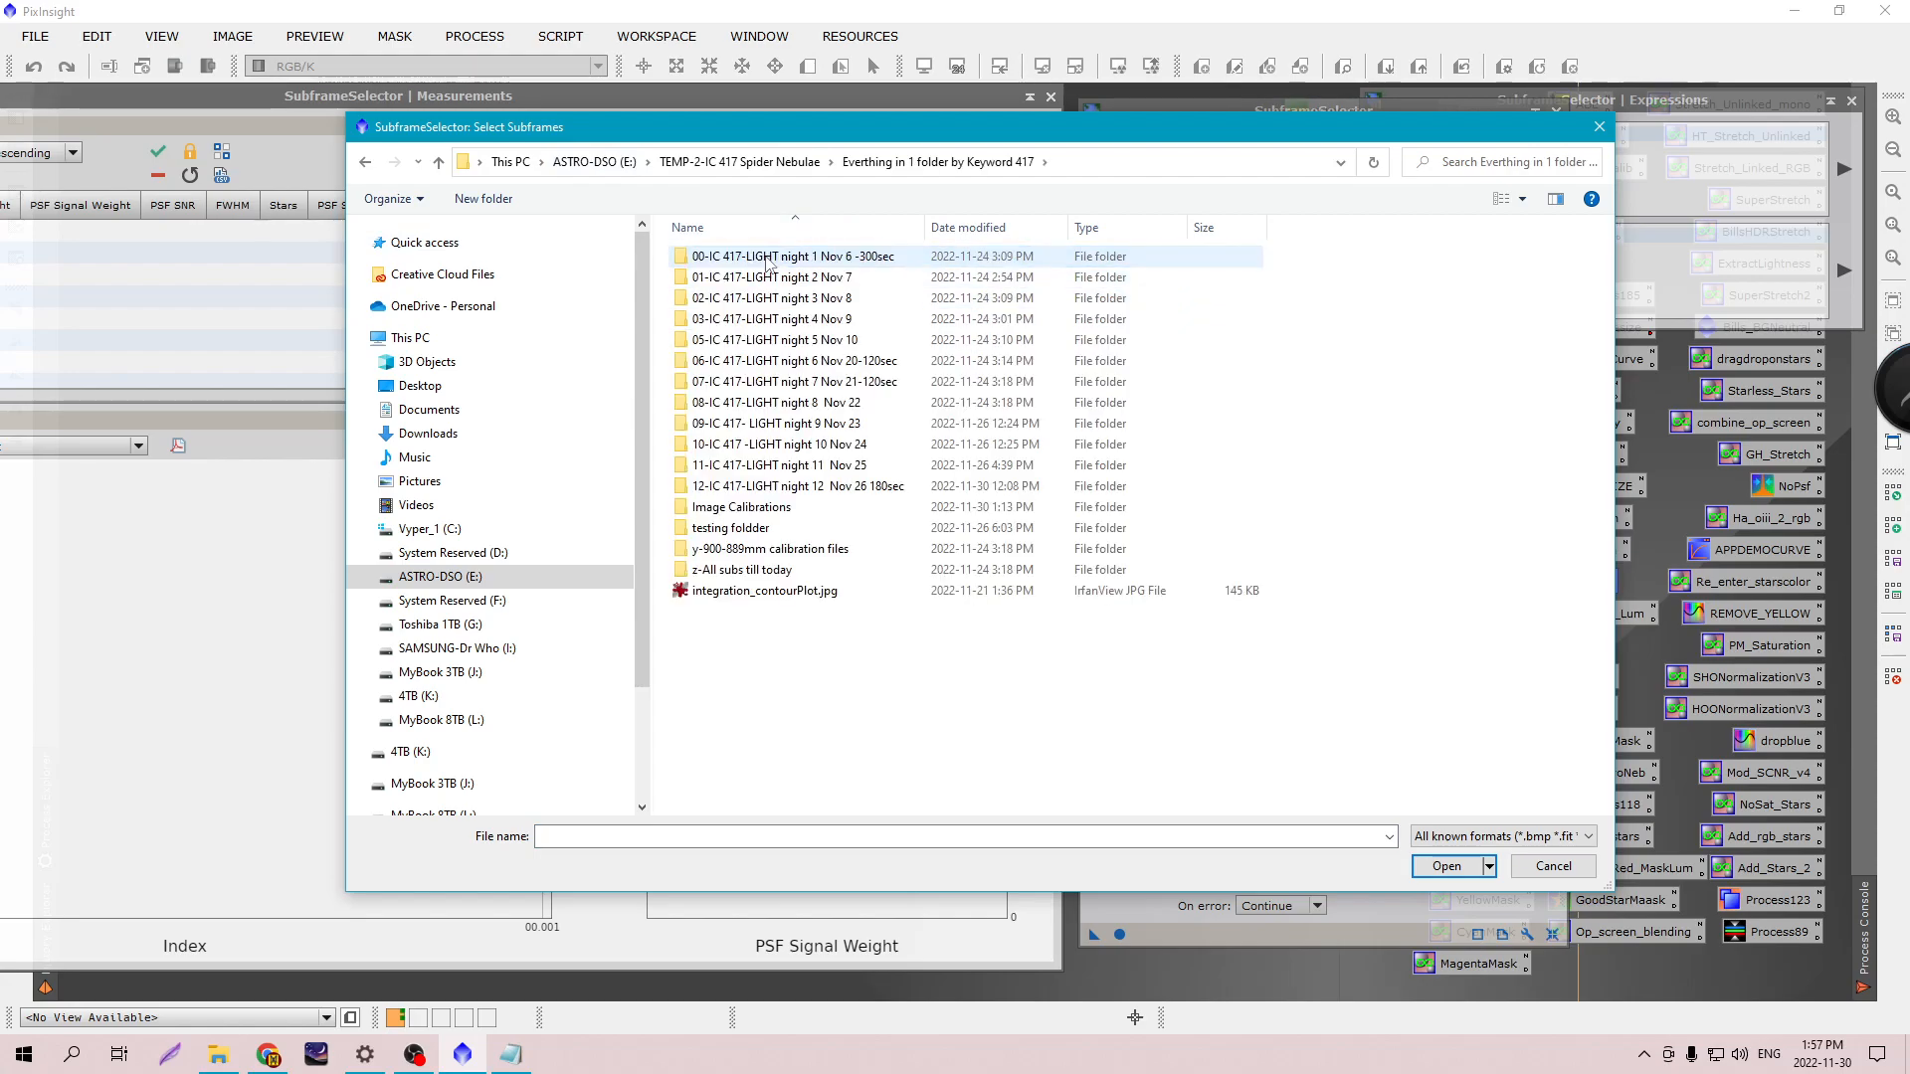
{"action": "double_click", "coordinate": [839, 486]}
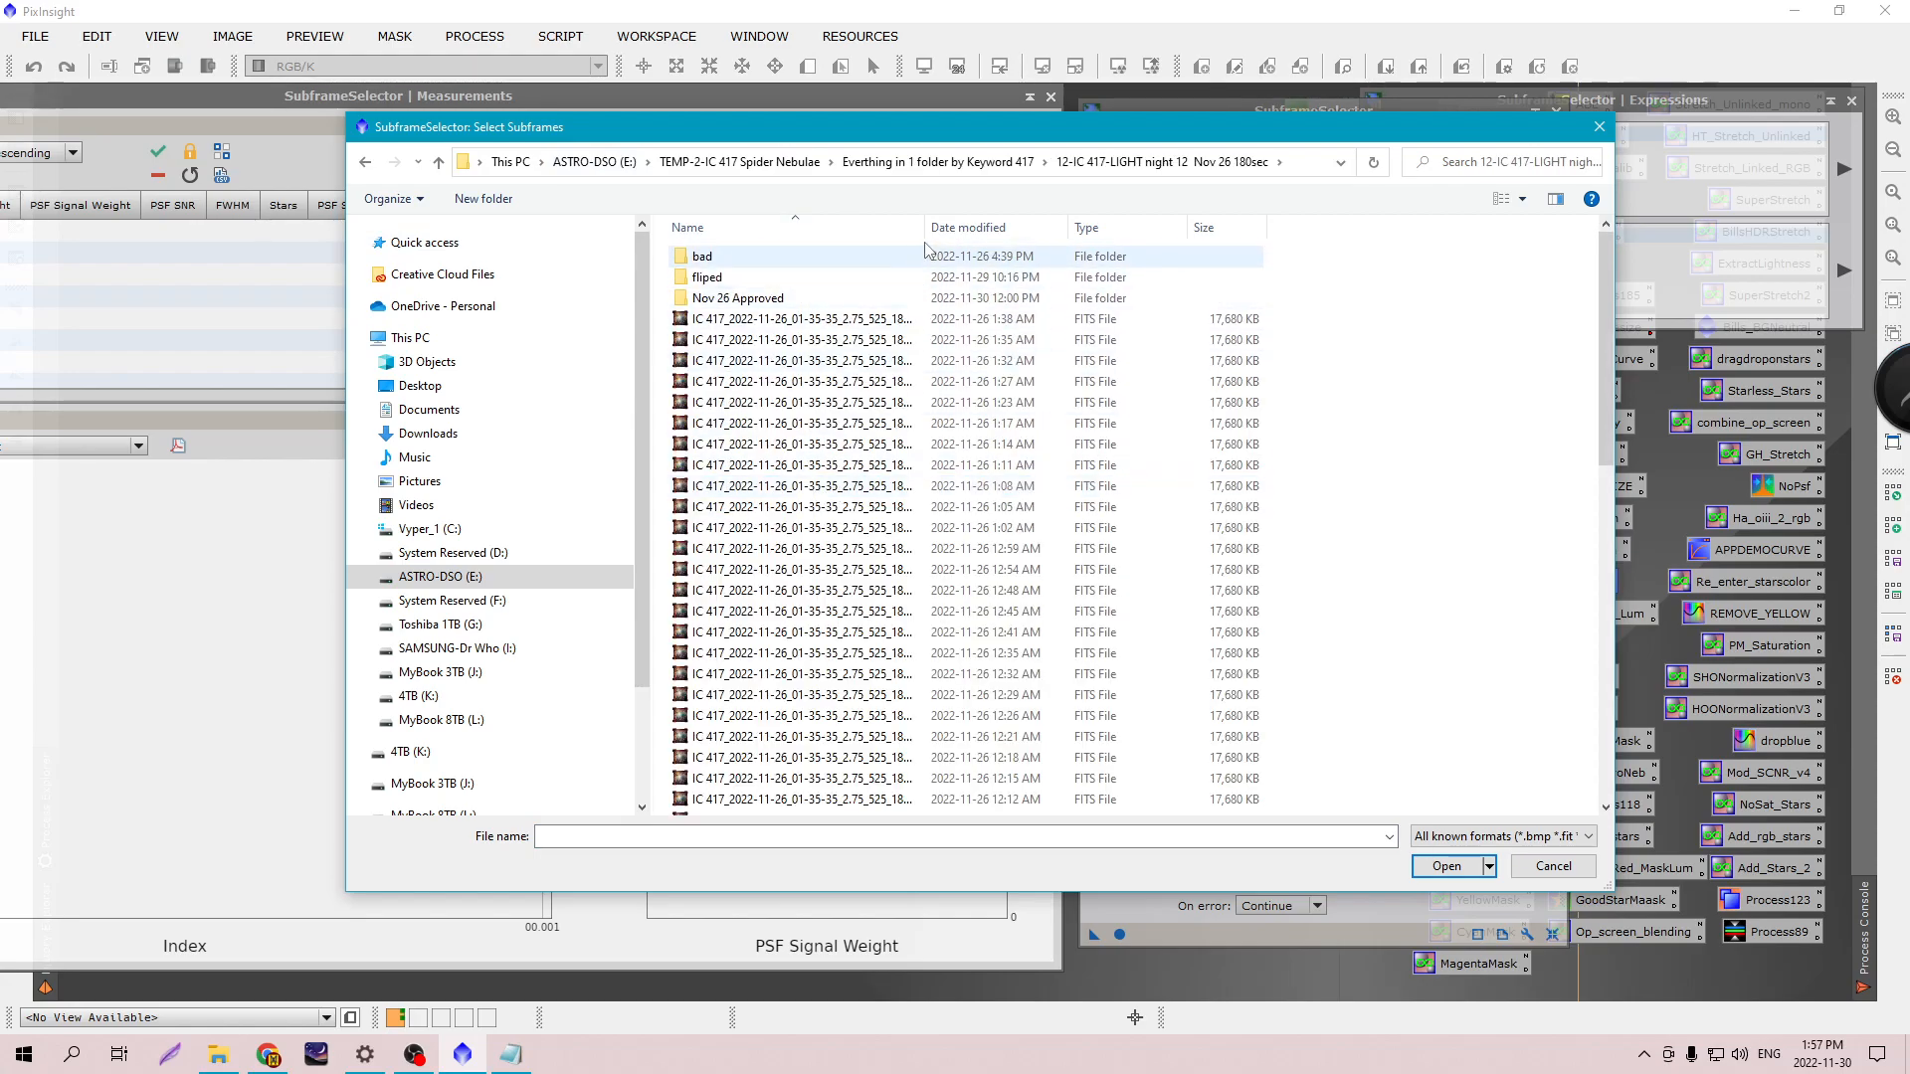
{"action": "left_click_drag", "start_coordinate": [926, 228], "coordinate": [1149, 257]}
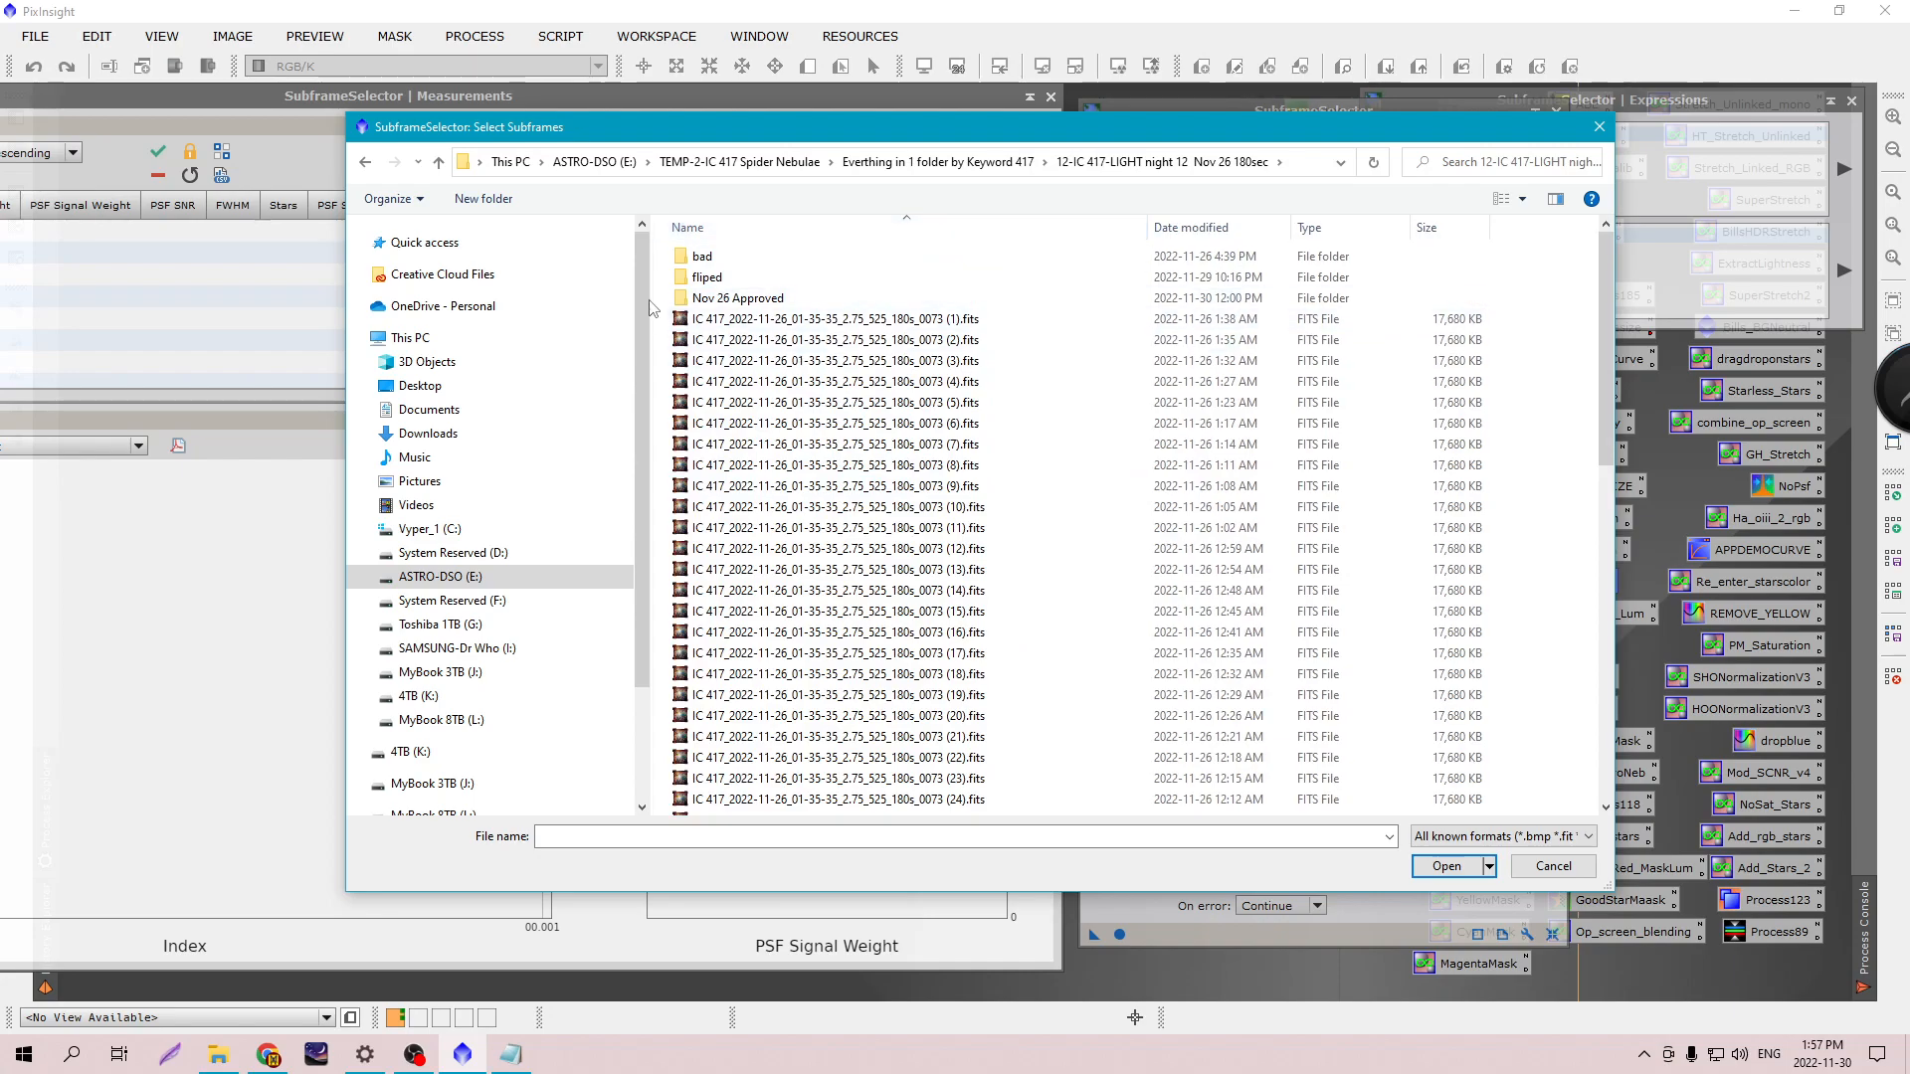
{"action": "left_click_drag", "start_coordinate": [668, 314], "coordinate": [925, 960]}
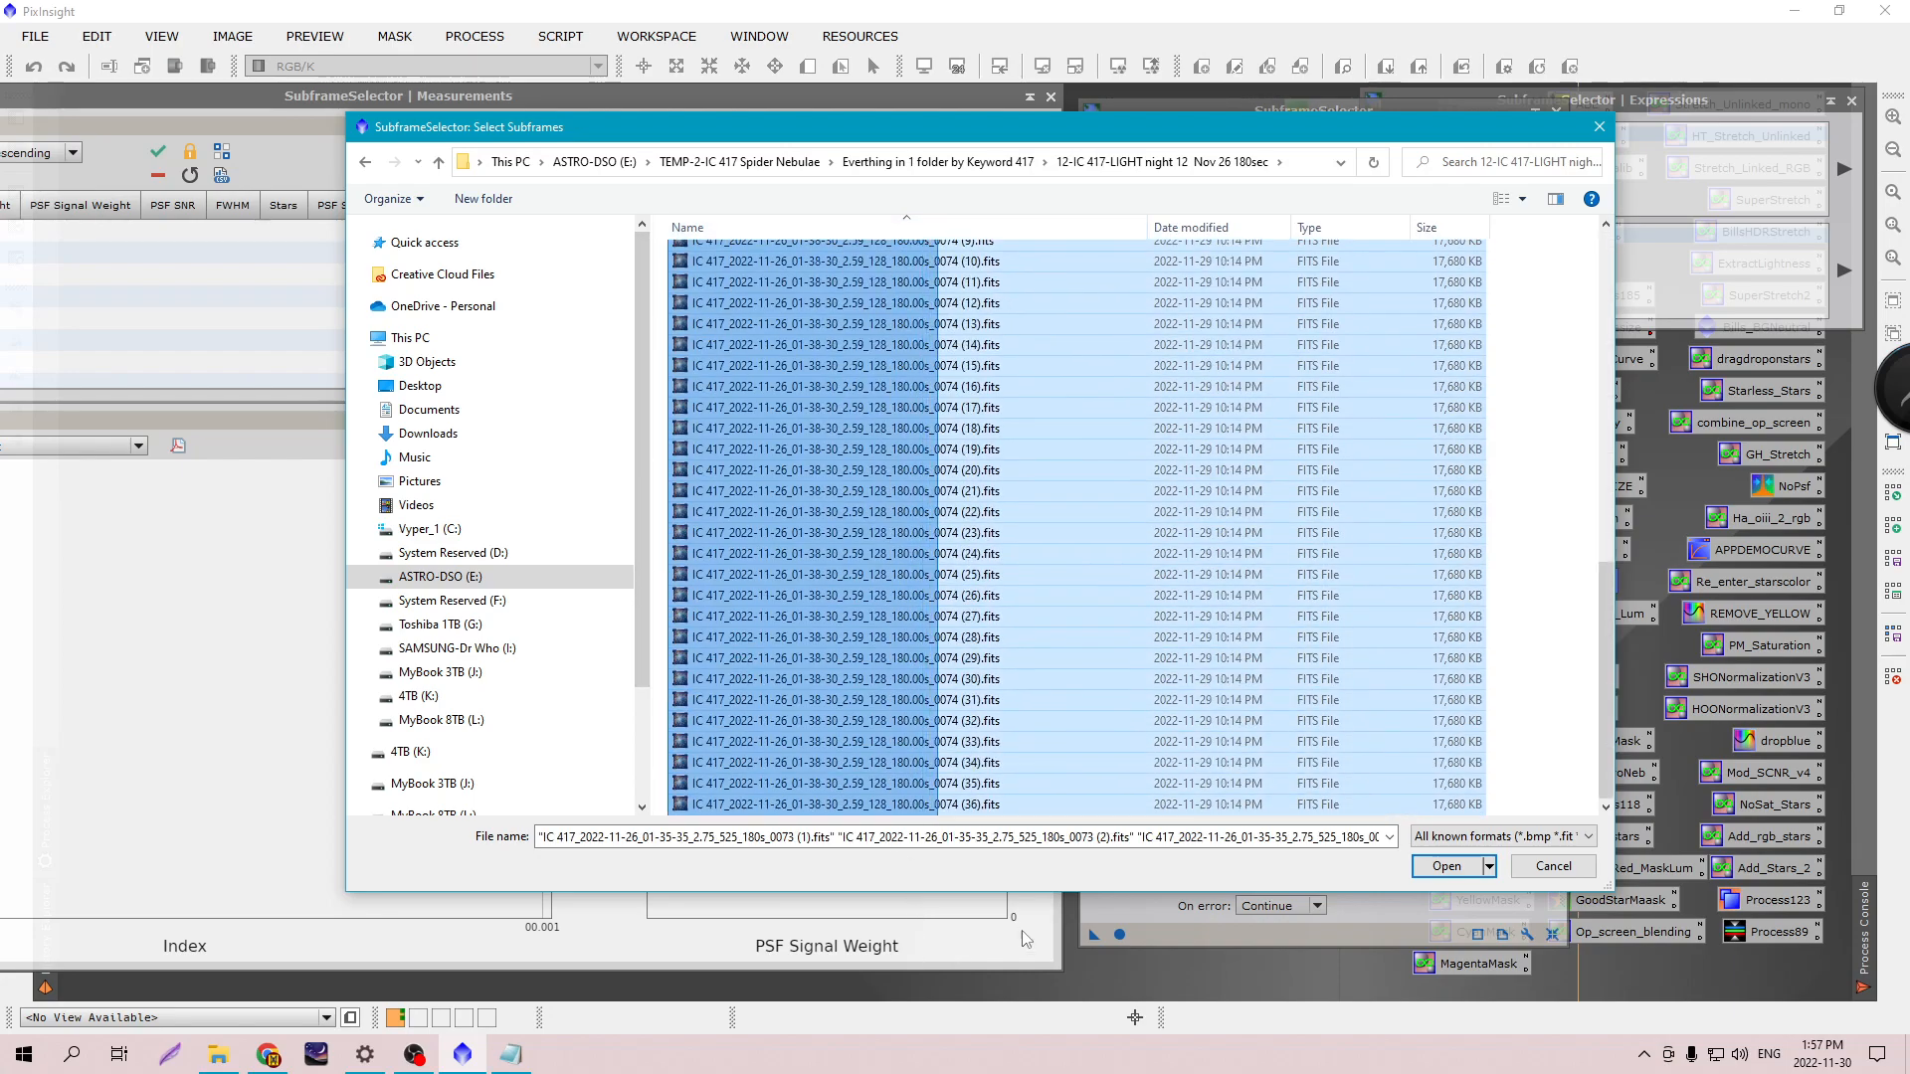
{"action": "left_click", "coordinate": [1441, 867]}
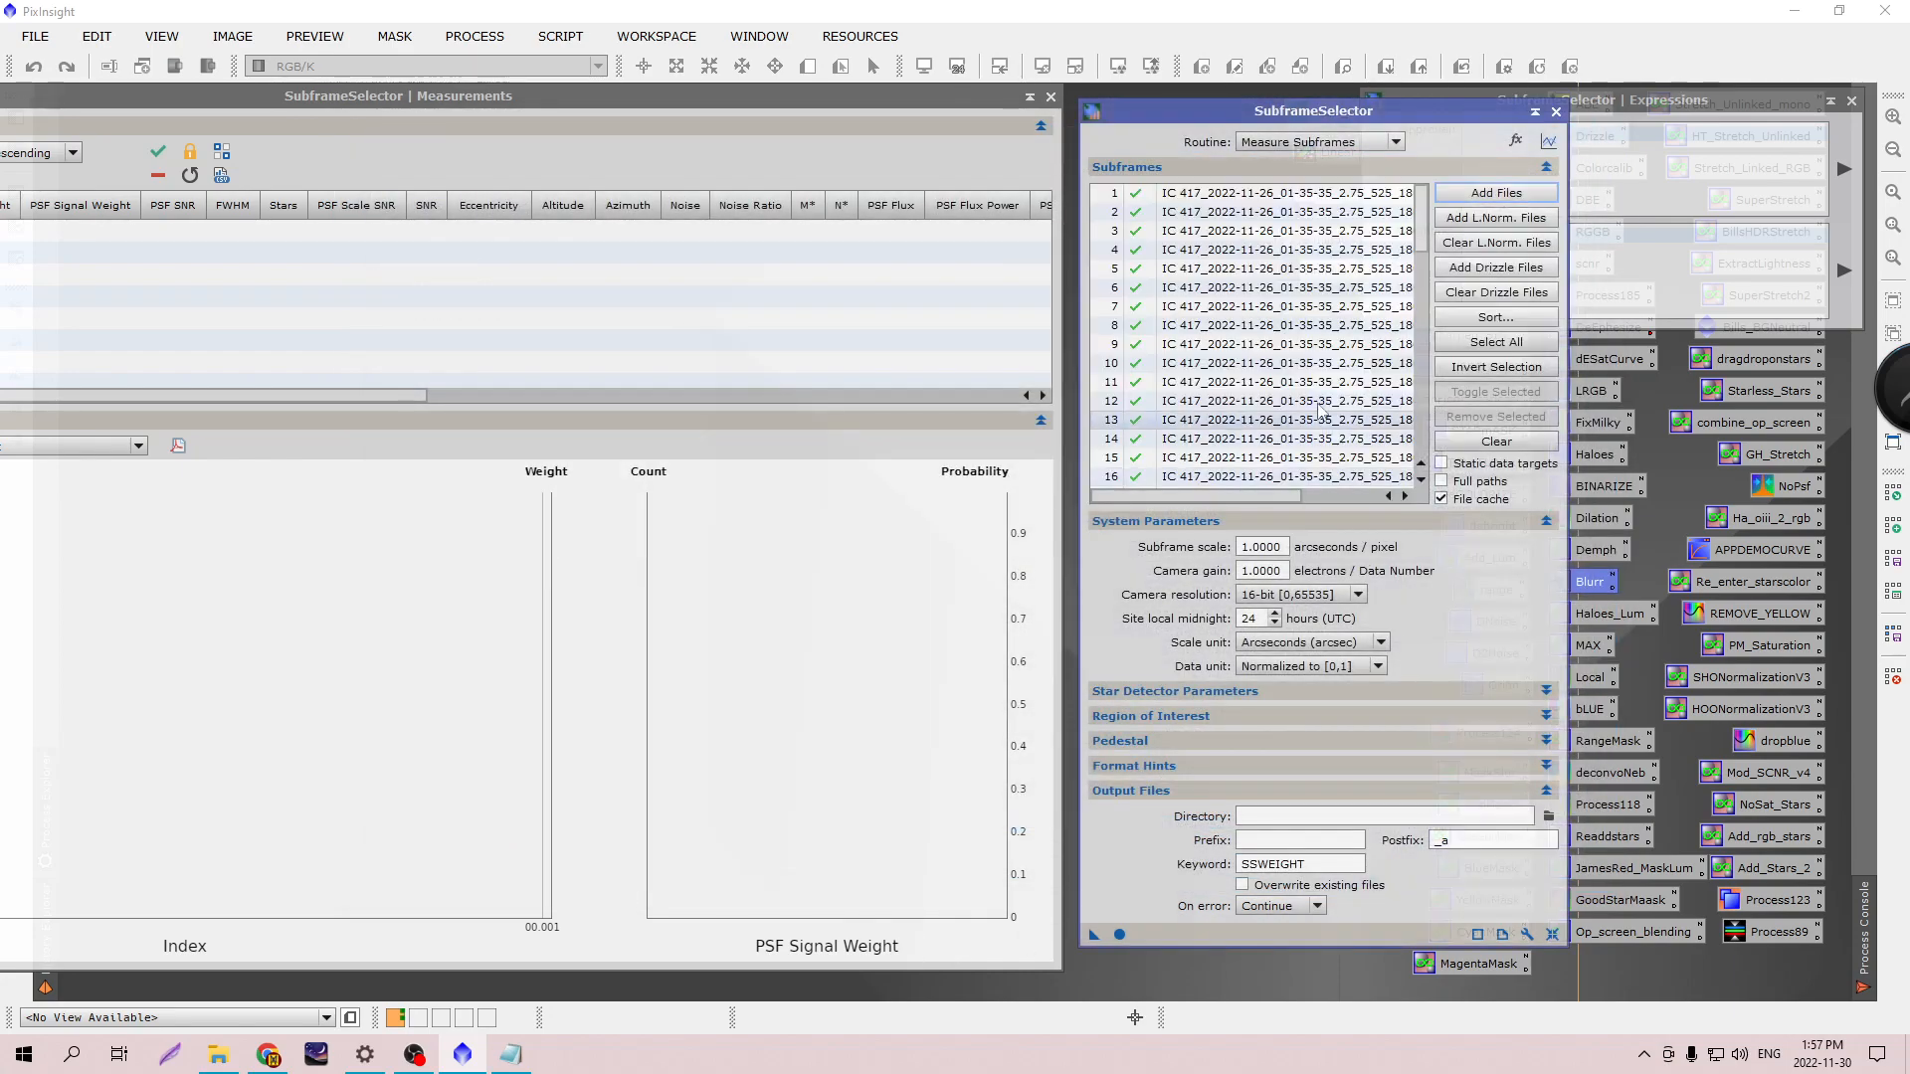
Set the subframe scale to 0.9 arcseconds per pixel.
{"action": "left_click_drag", "start_coordinate": [1306, 115], "coordinate": [1334, 103]}
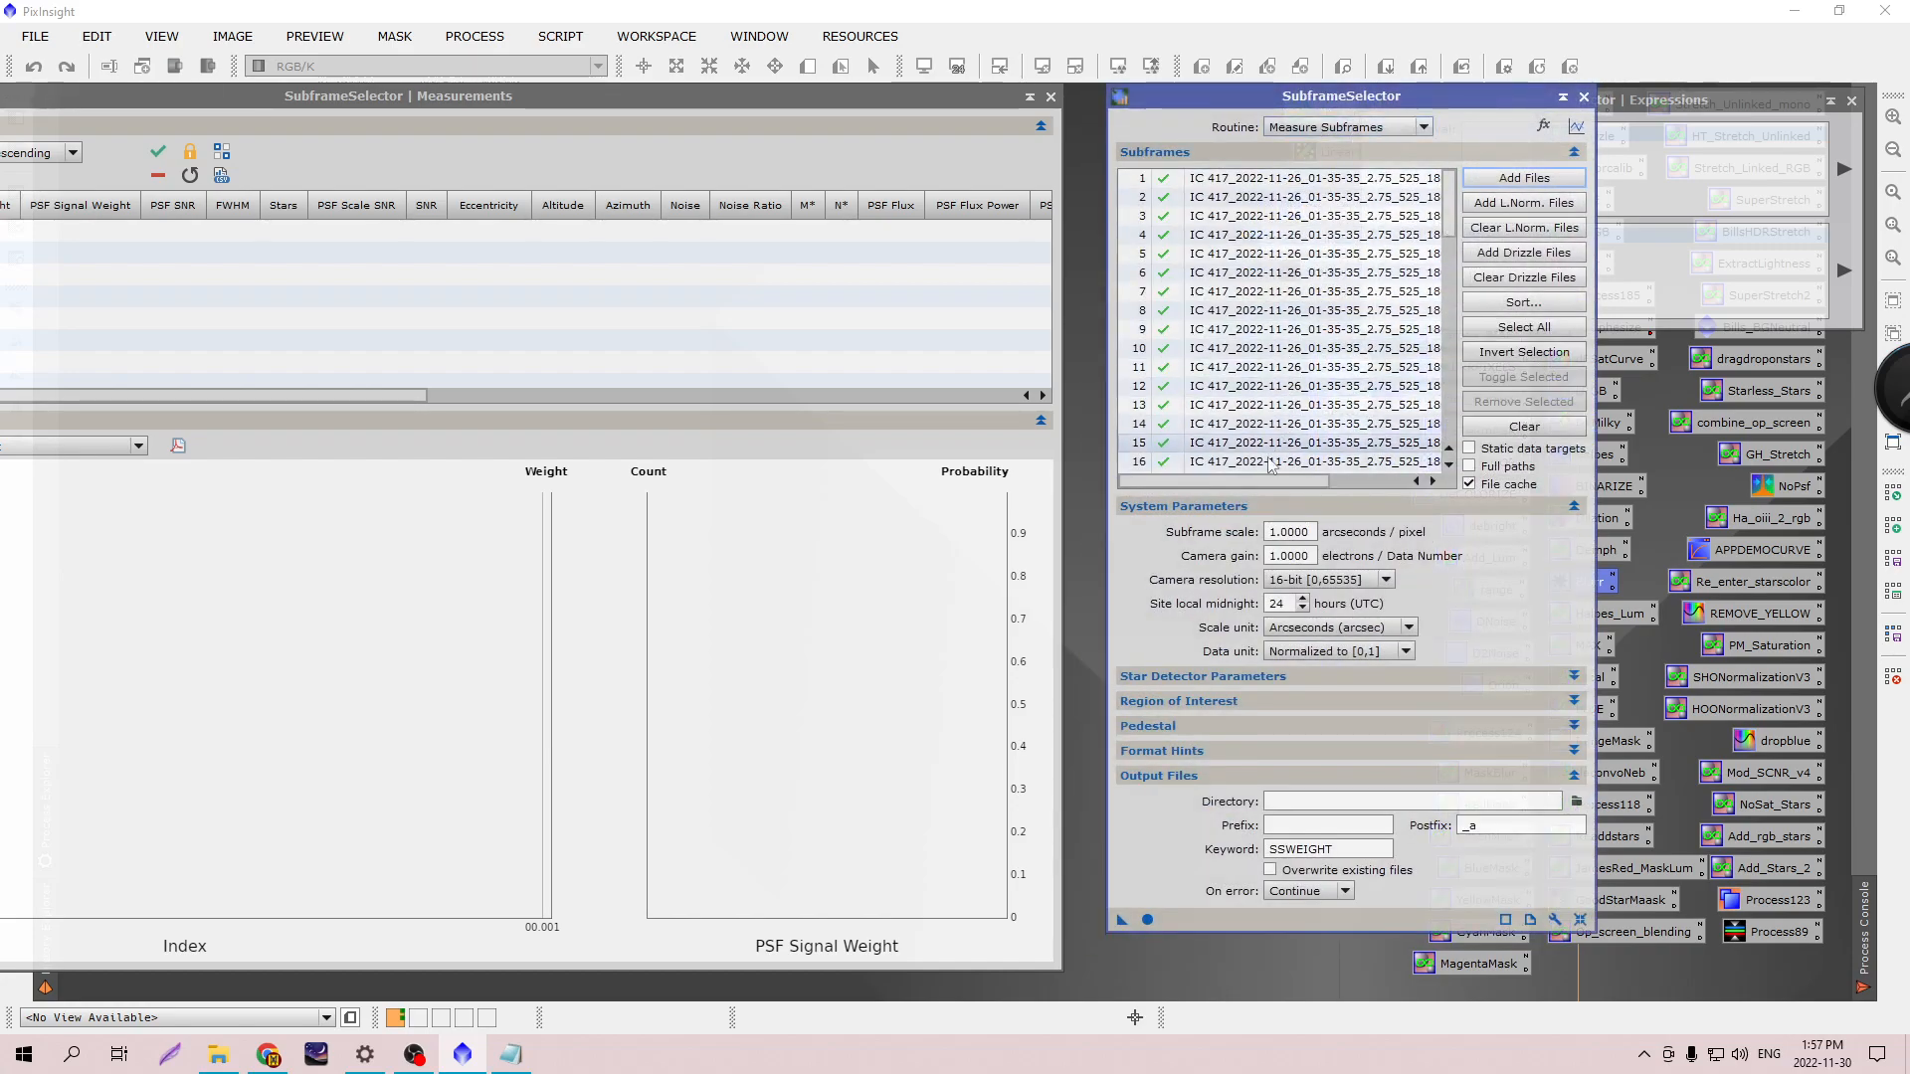
{"action": "left_click", "coordinate": [1313, 532]}
{"action": "key", "text": "BackSpace"}
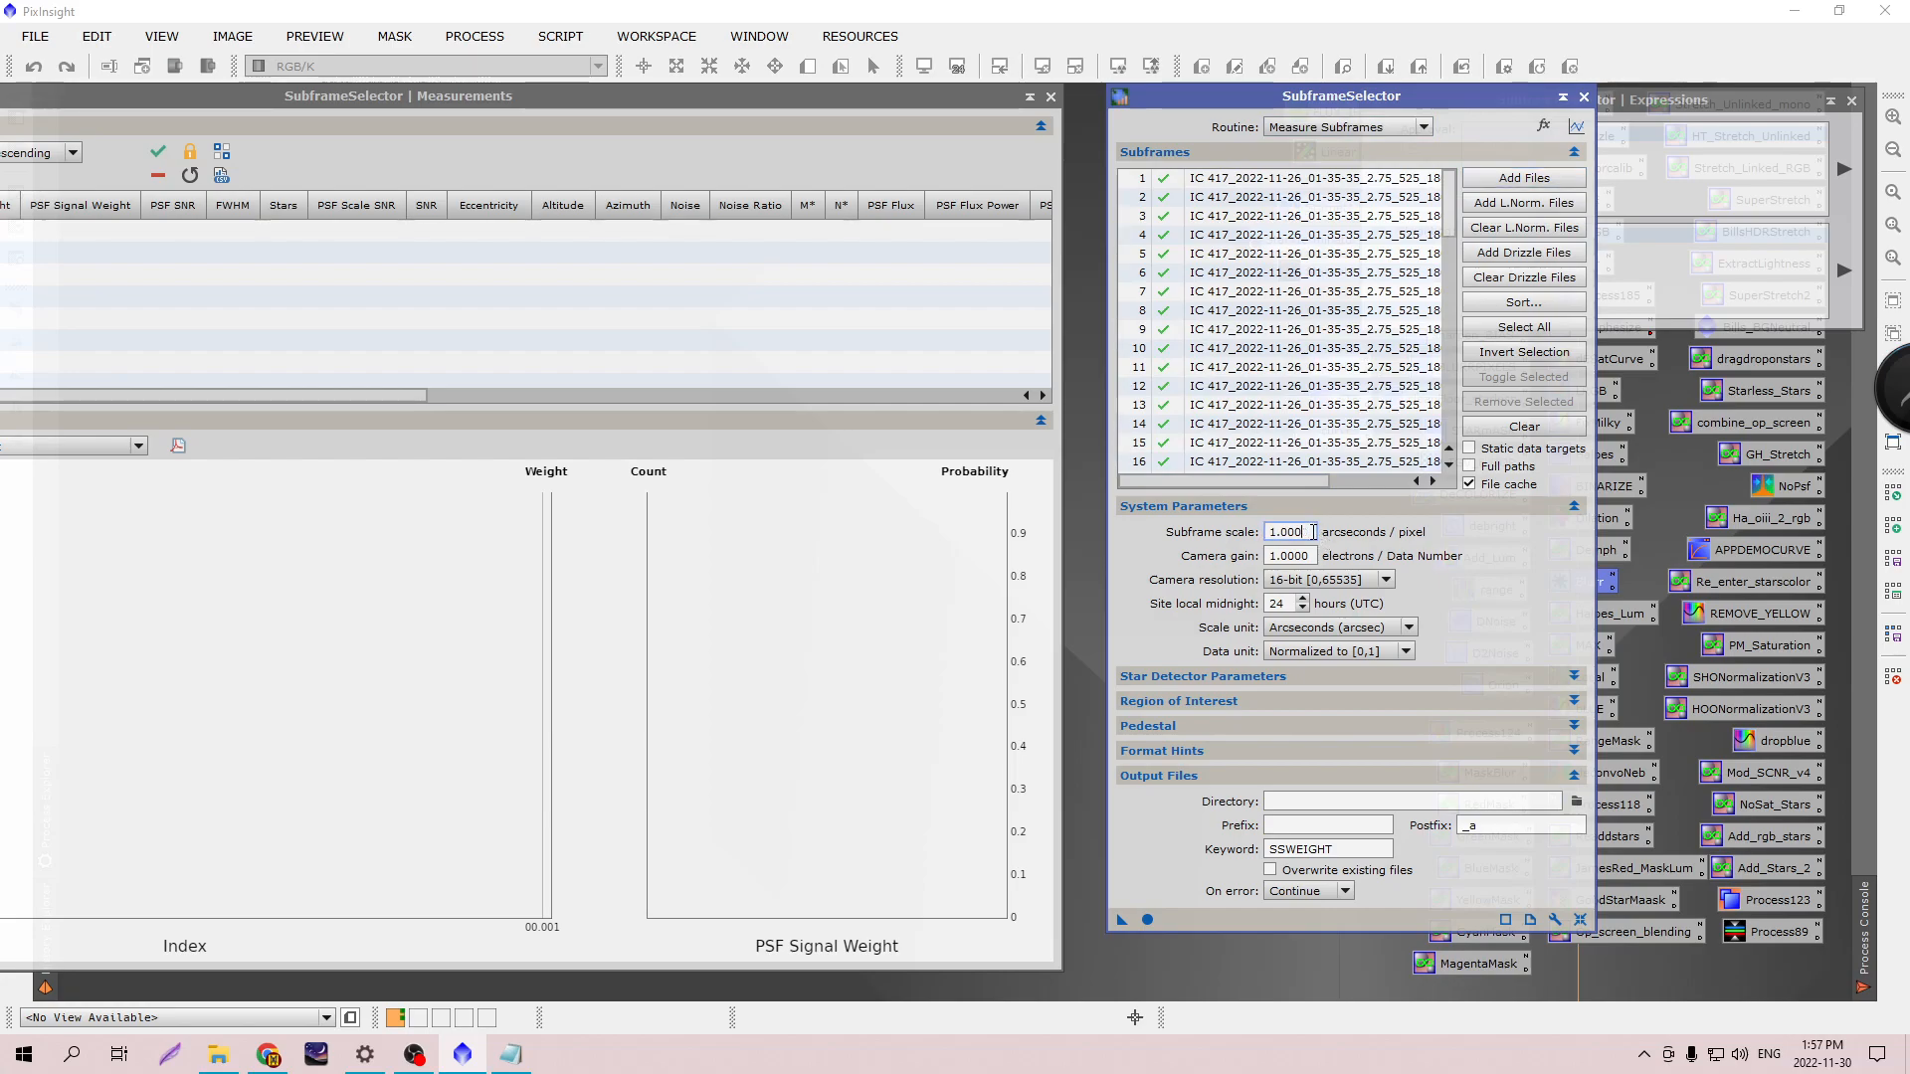
{"action": "key", "text": "BackSpace"}
{"action": "key", "text": "BackSpace"}
{"action": "key", "text": "BackSpace"}
{"action": "key", "text": "BackSpace"}
{"action": "type", "text": "0."}
Set the camera gain to 0.31 electrons per data number and the camera resolution to 12-bit [0,4095].
{"action": "key", "text": "Tab"}
{"action": "type", "text": "8"}
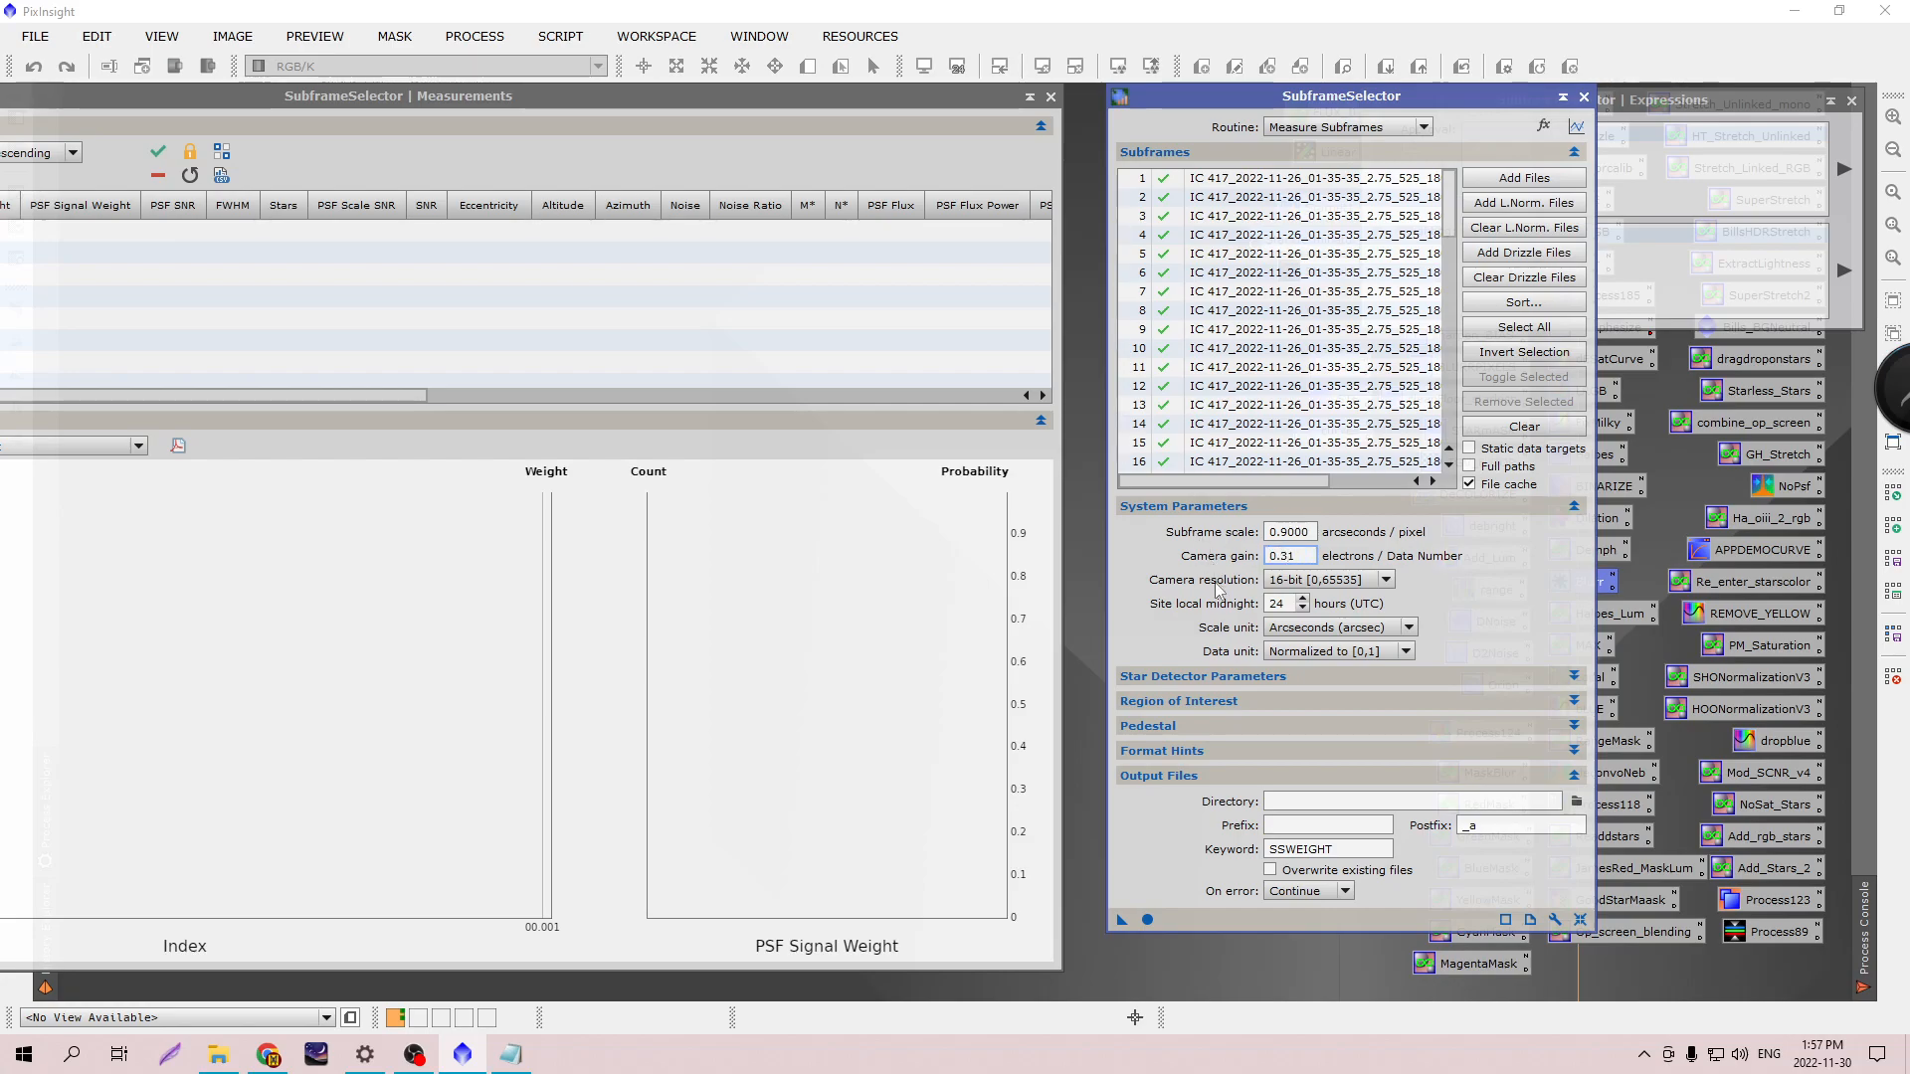
{"action": "left_click", "coordinate": [1284, 583]}
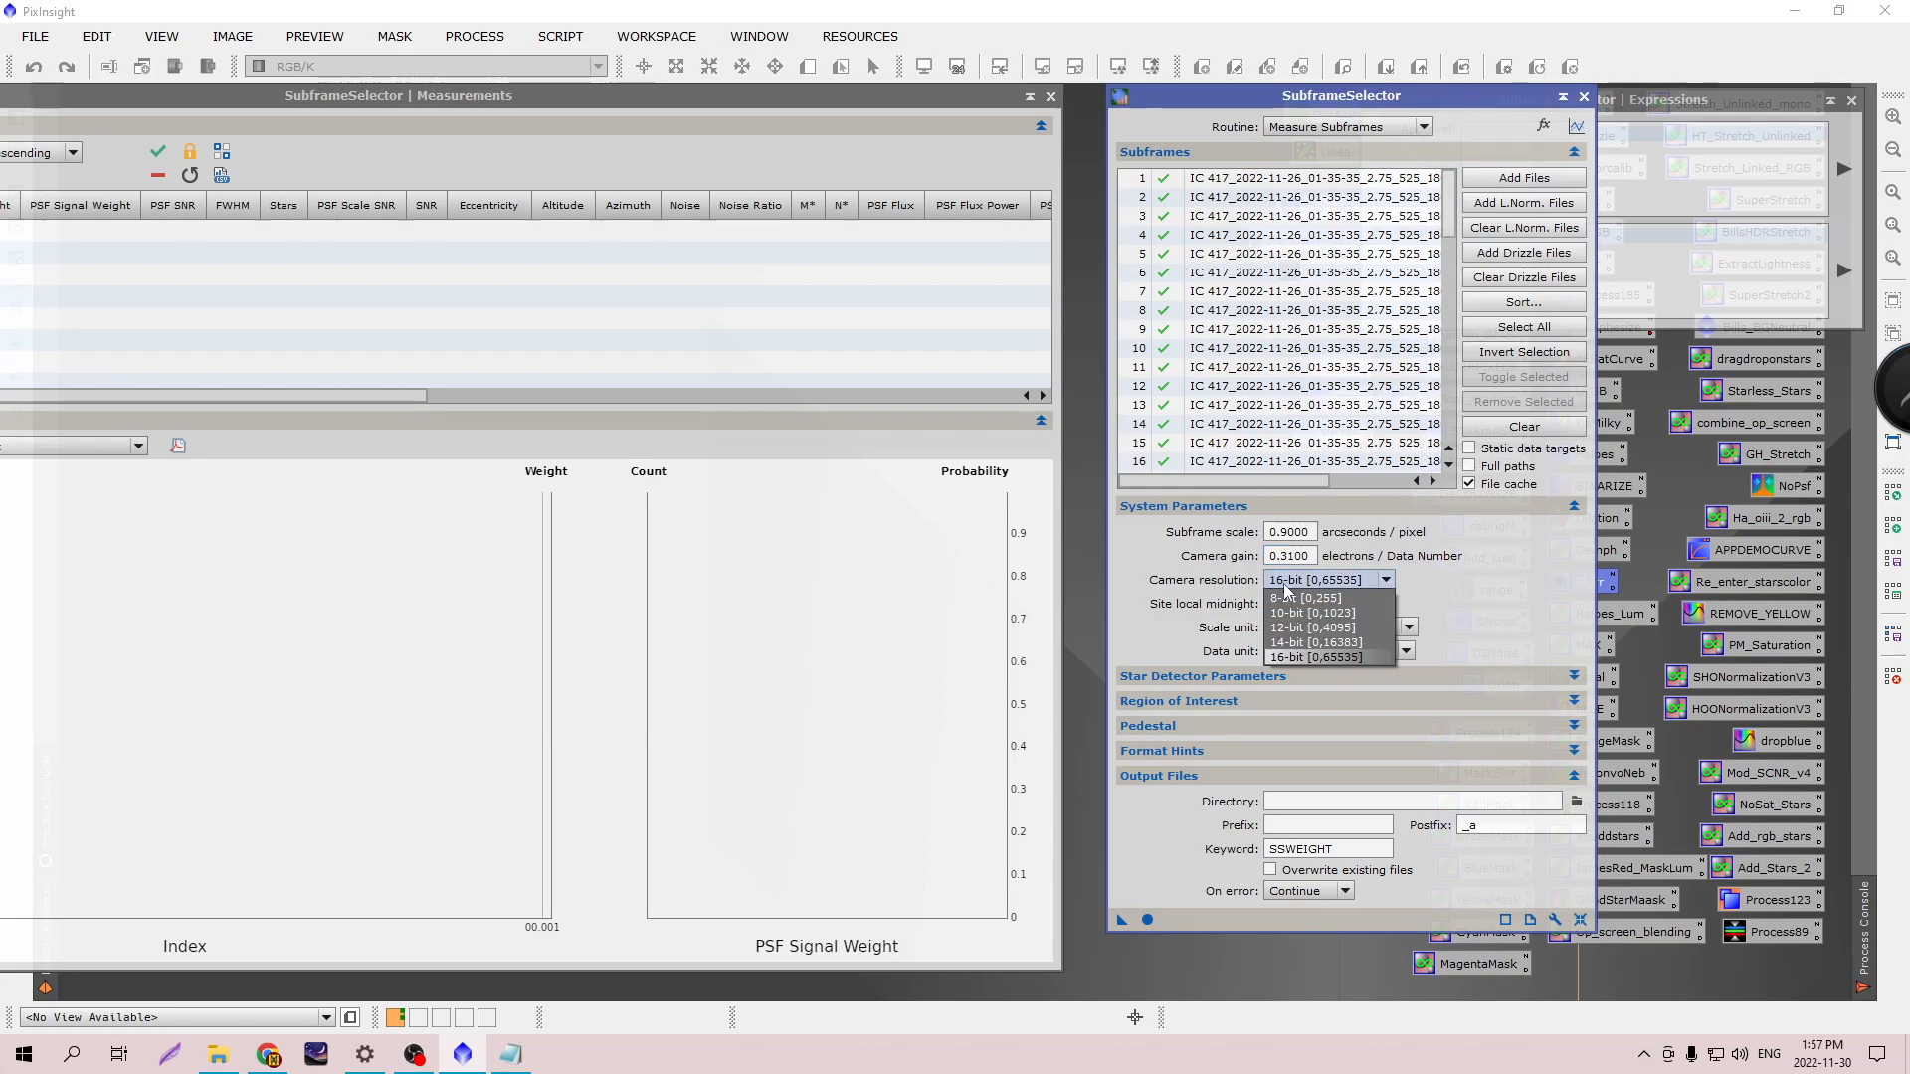
{"action": "left_click", "coordinate": [1296, 628]}
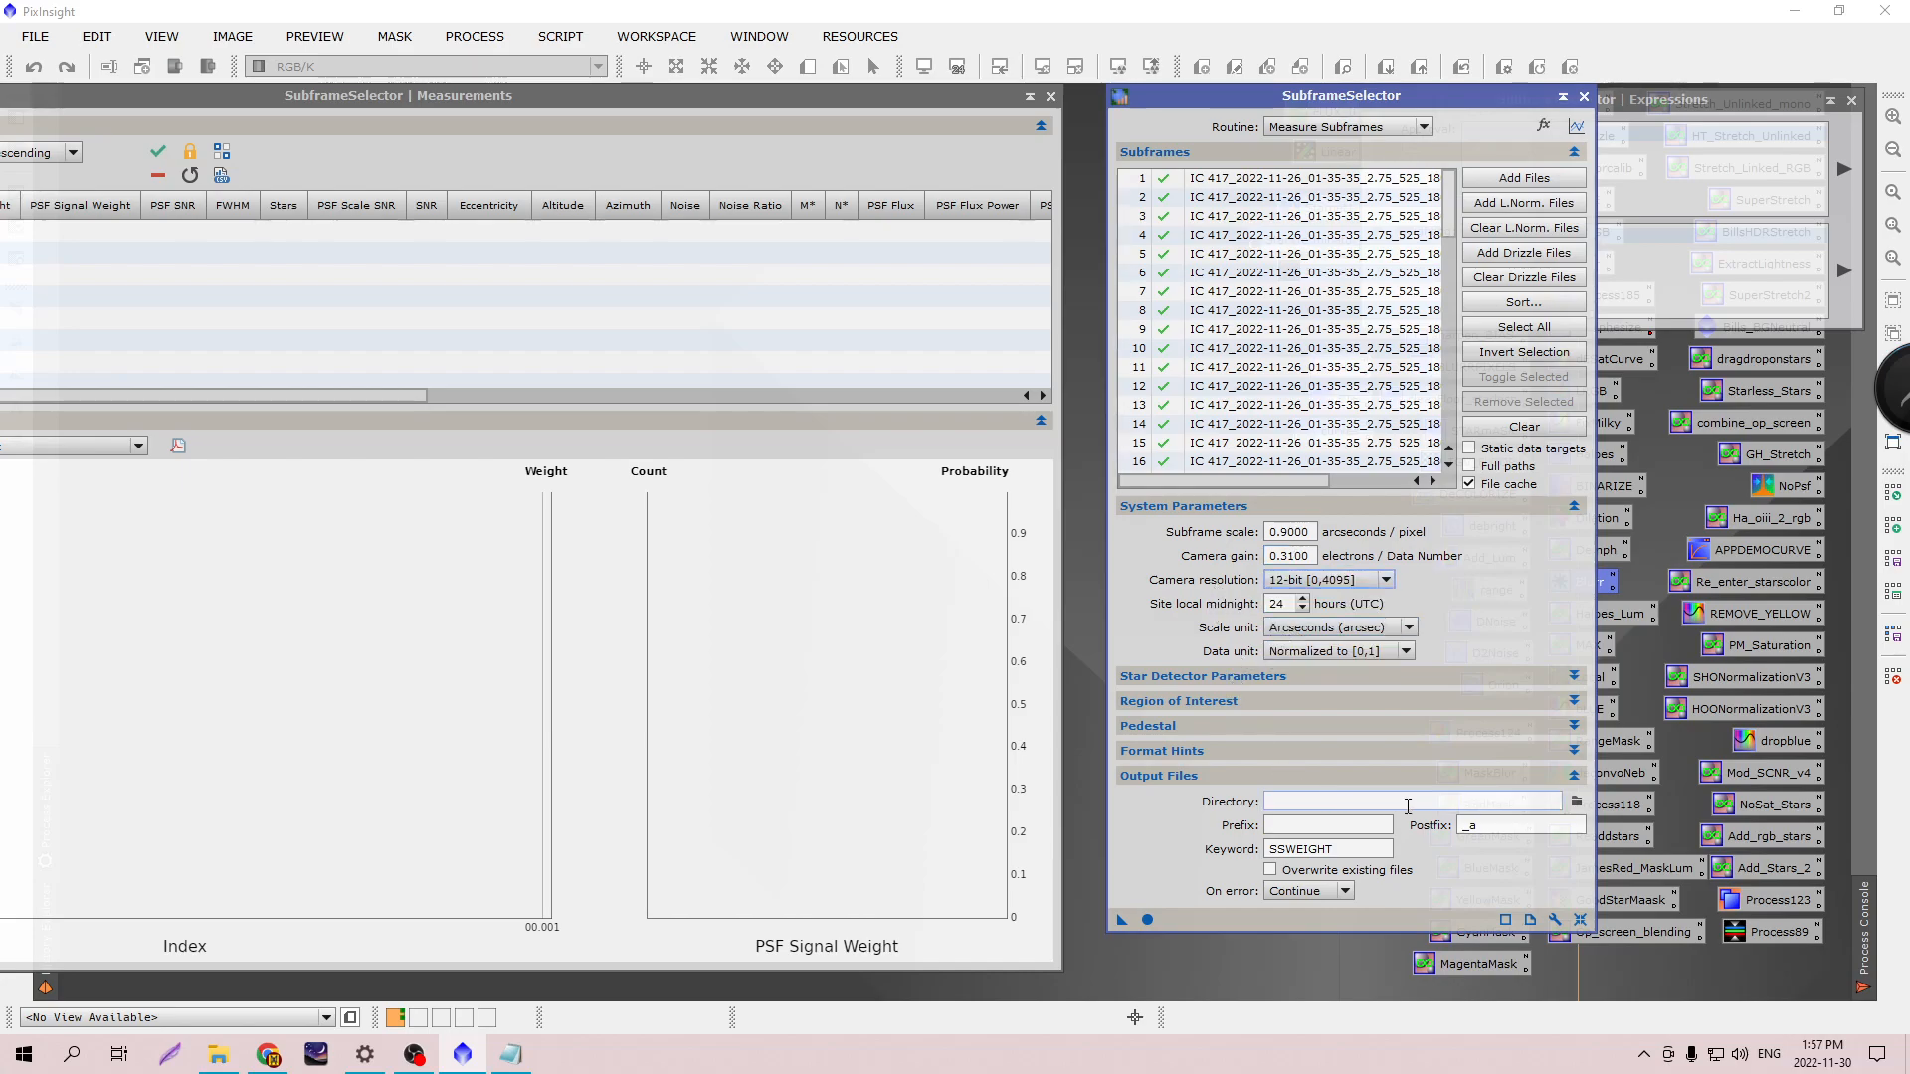
Create a folder named "new approved" within the night 12 folder as the output directory, and run the subframe measurement.
{"action": "left_click", "coordinate": [1577, 808]}
{"action": "left_click_drag", "start_coordinate": [969, 133], "coordinate": [806, 140]}
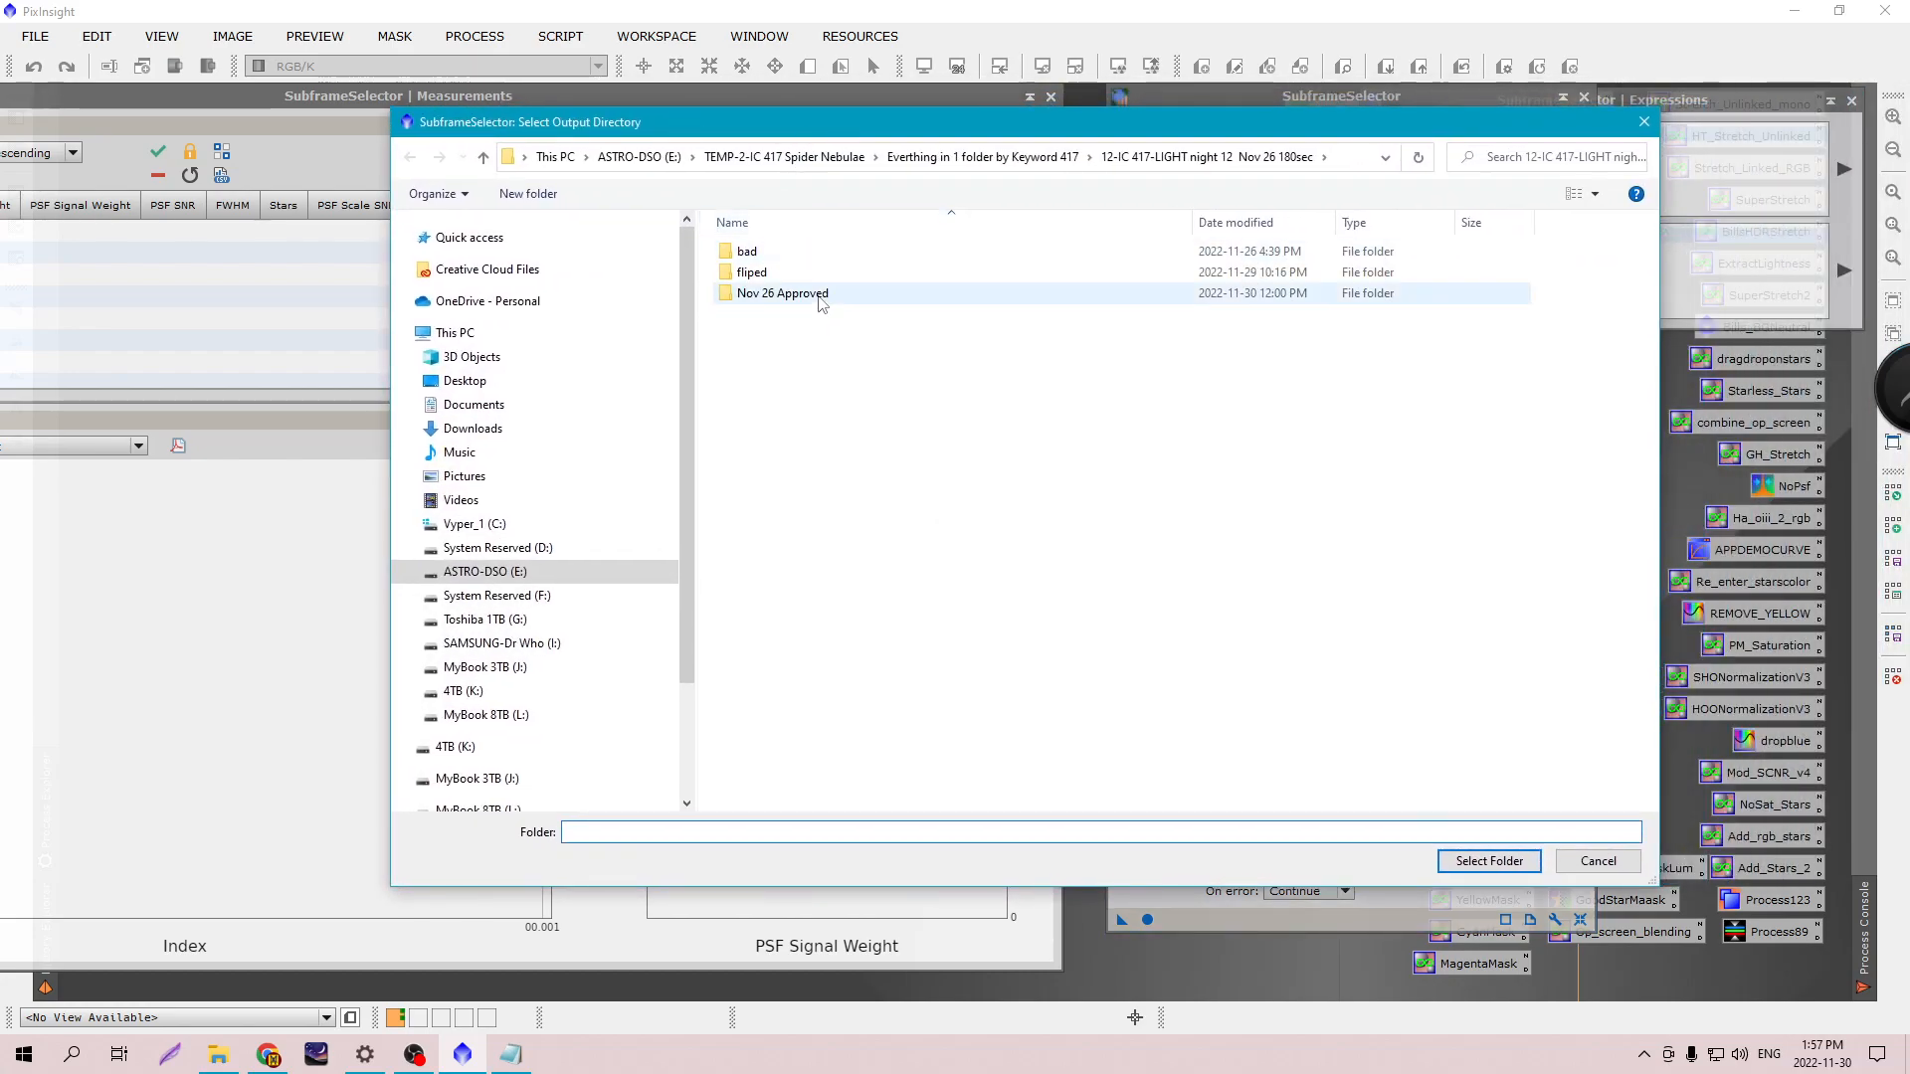
{"action": "left_click", "coordinate": [538, 206]}
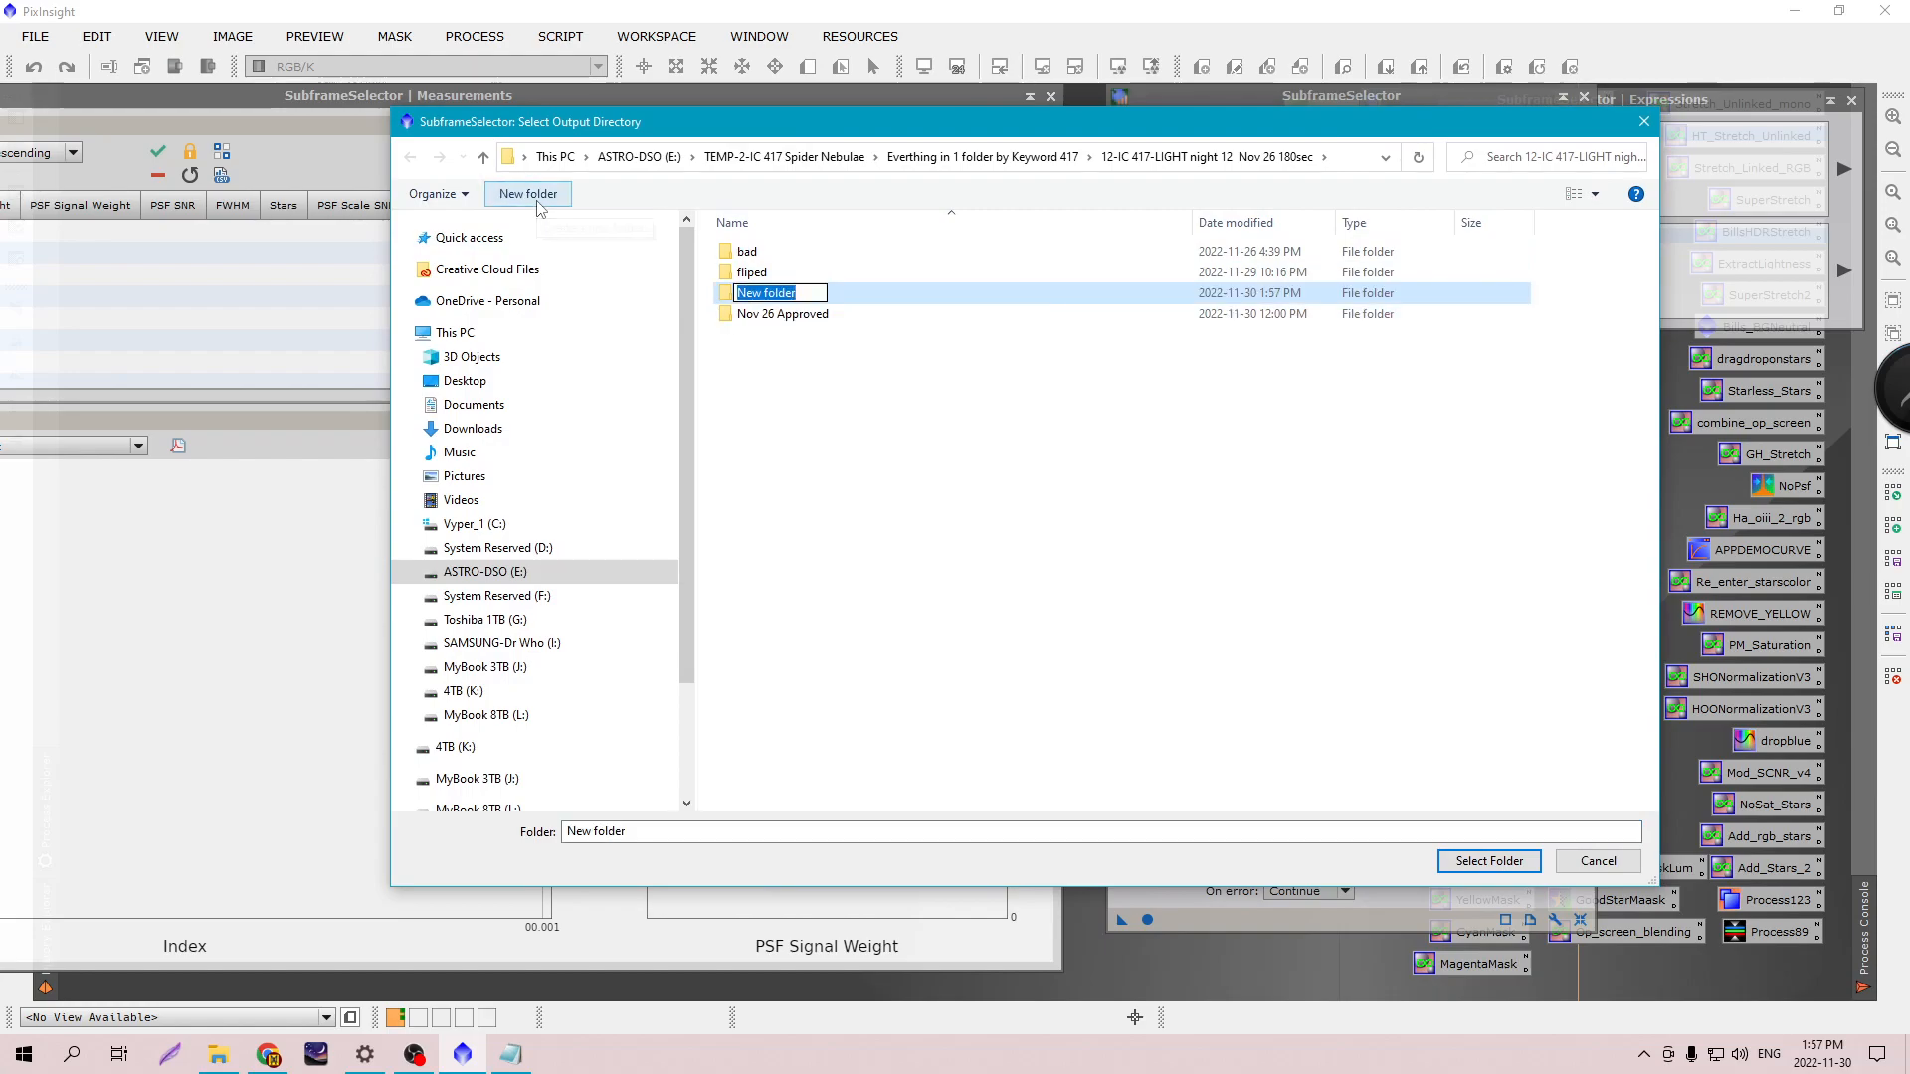
{"action": "type", "text": "new appr"}
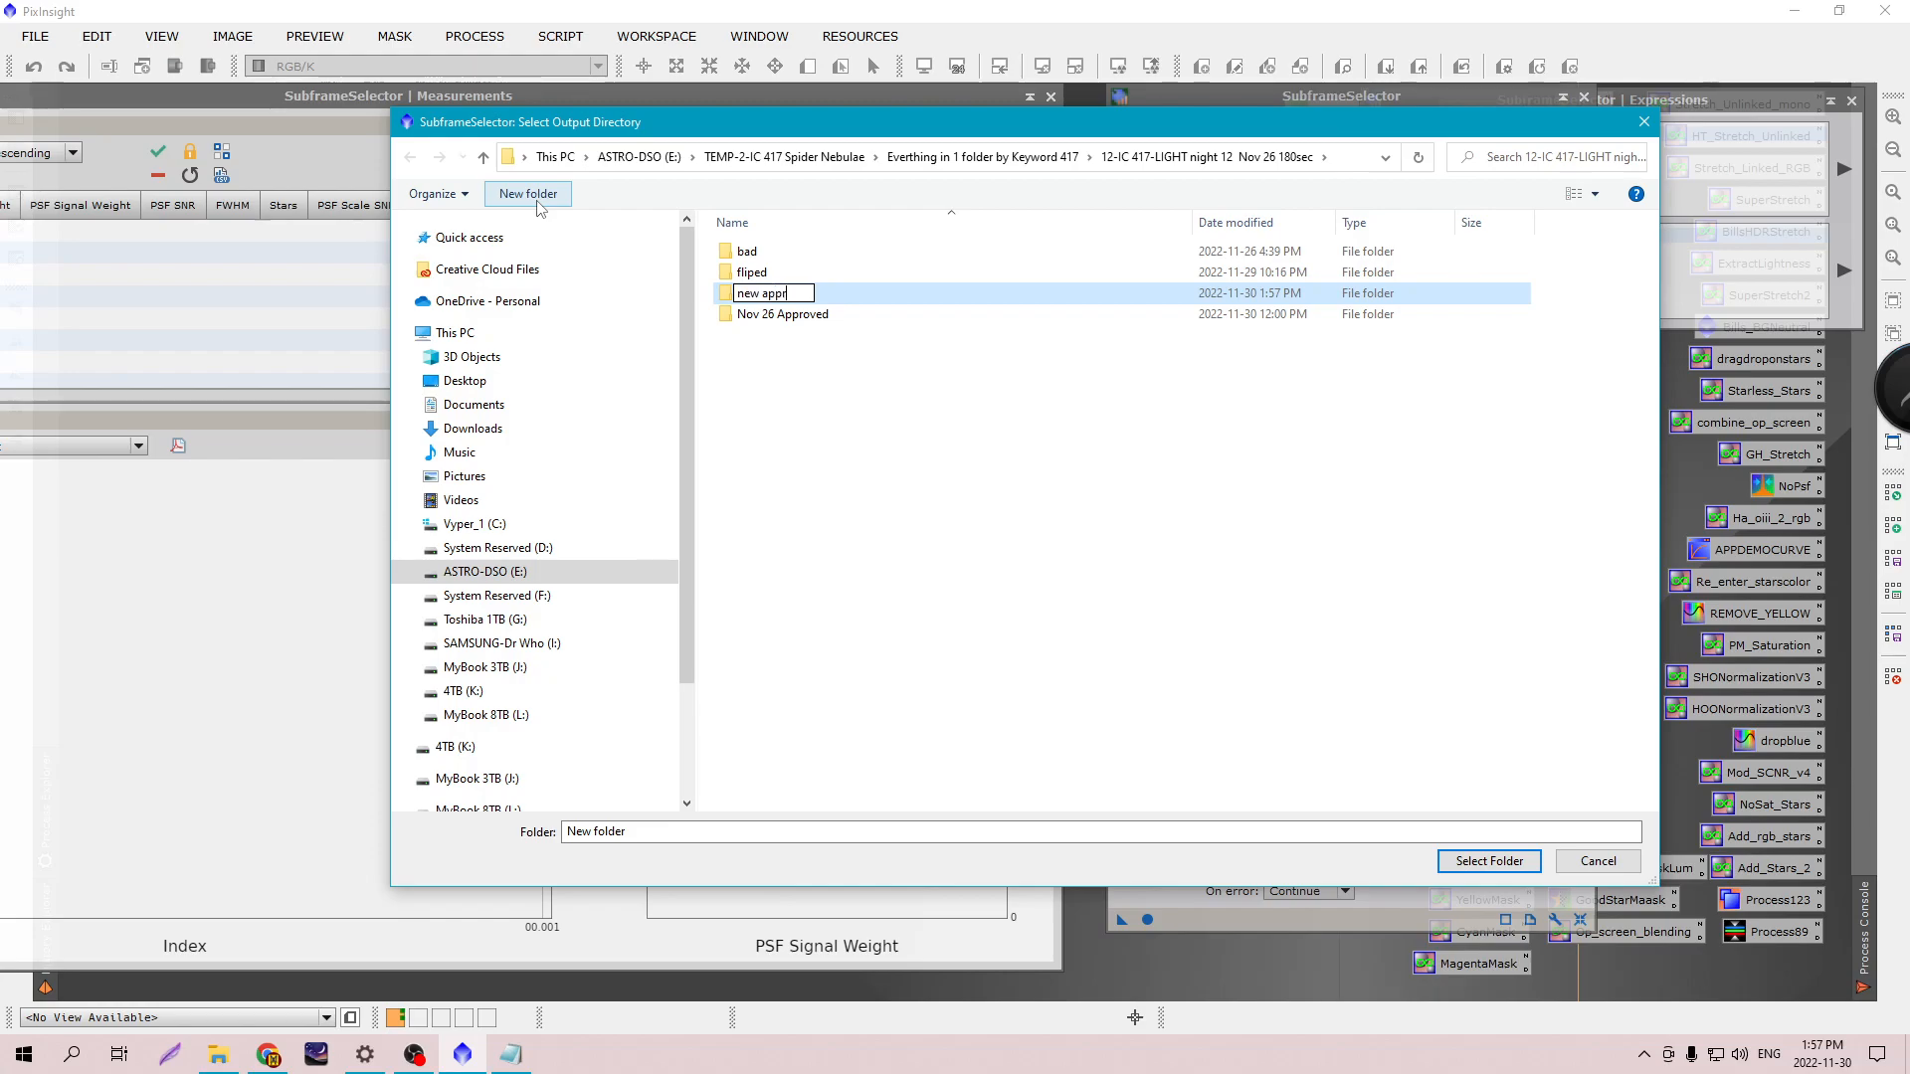
{"action": "type", "text": "oved"}
{"action": "key", "text": "Return"}
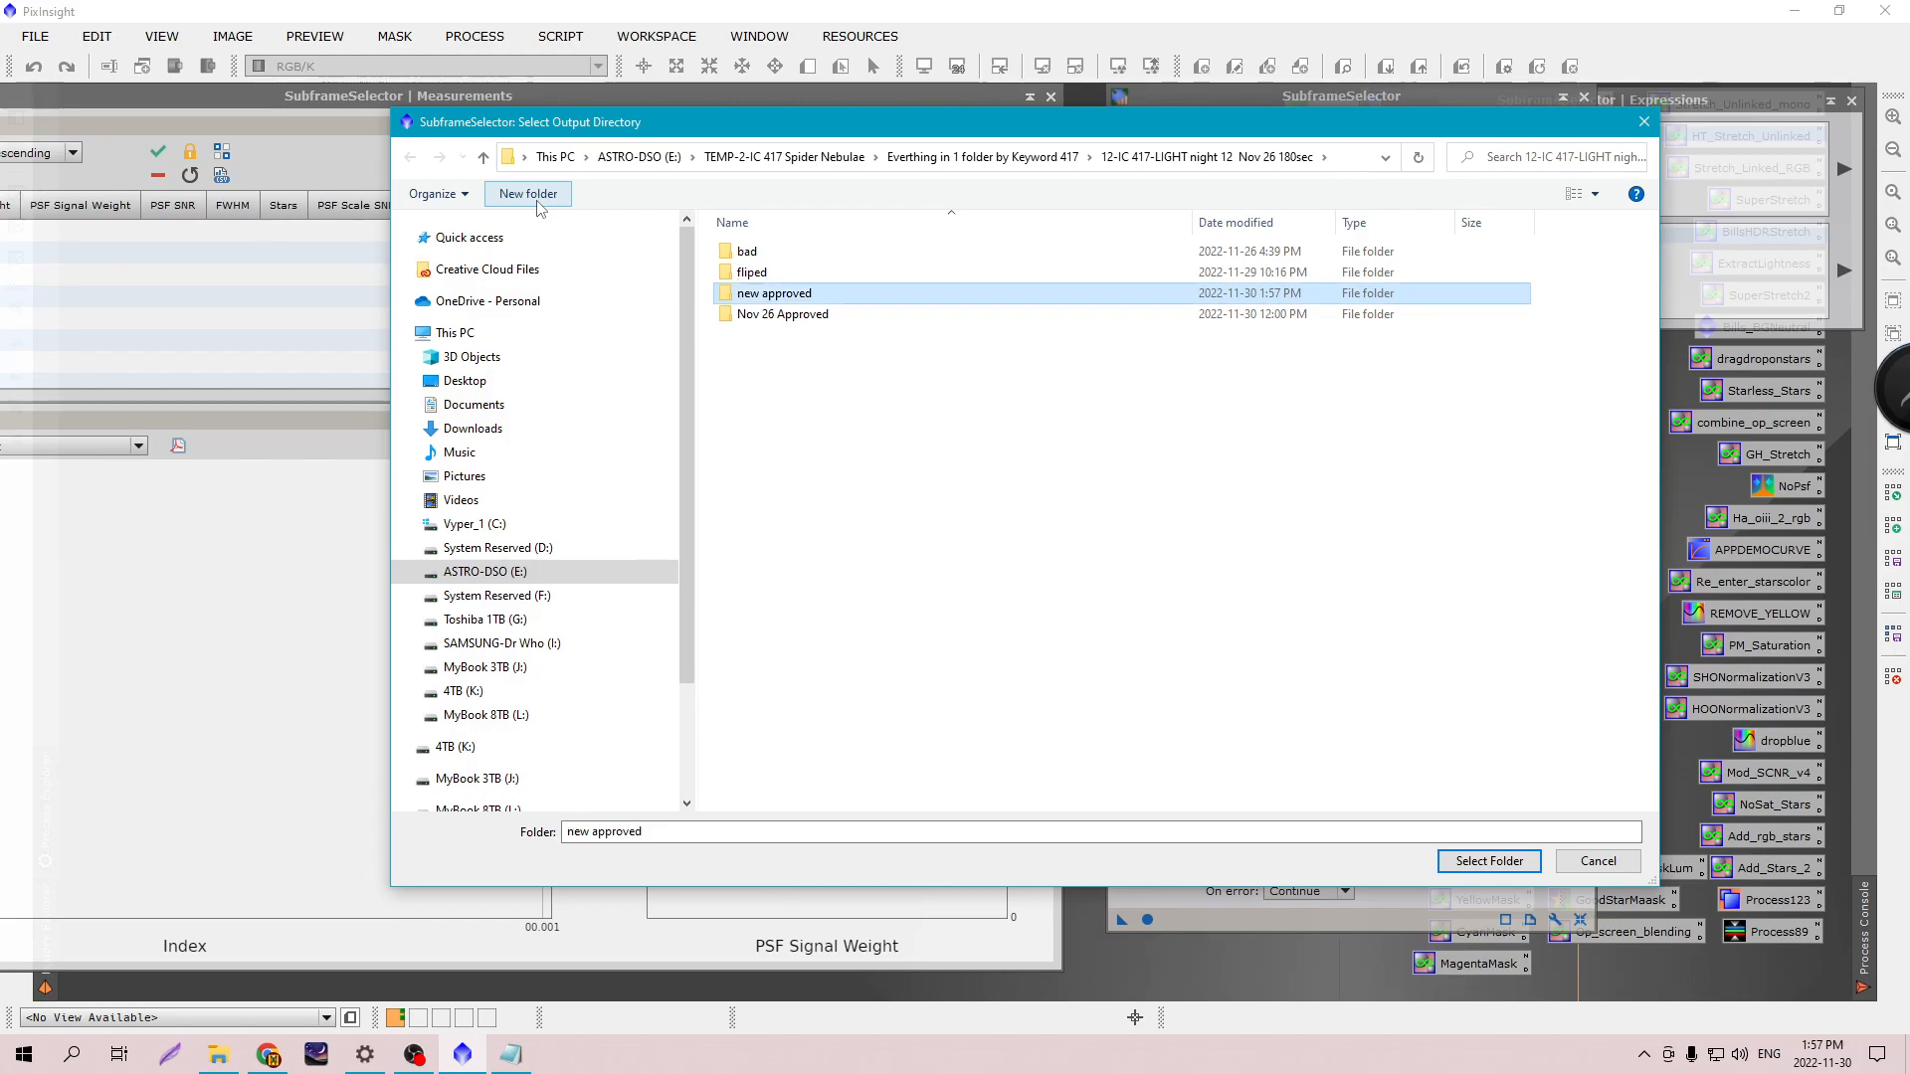
{"action": "left_click", "coordinate": [1460, 860]}
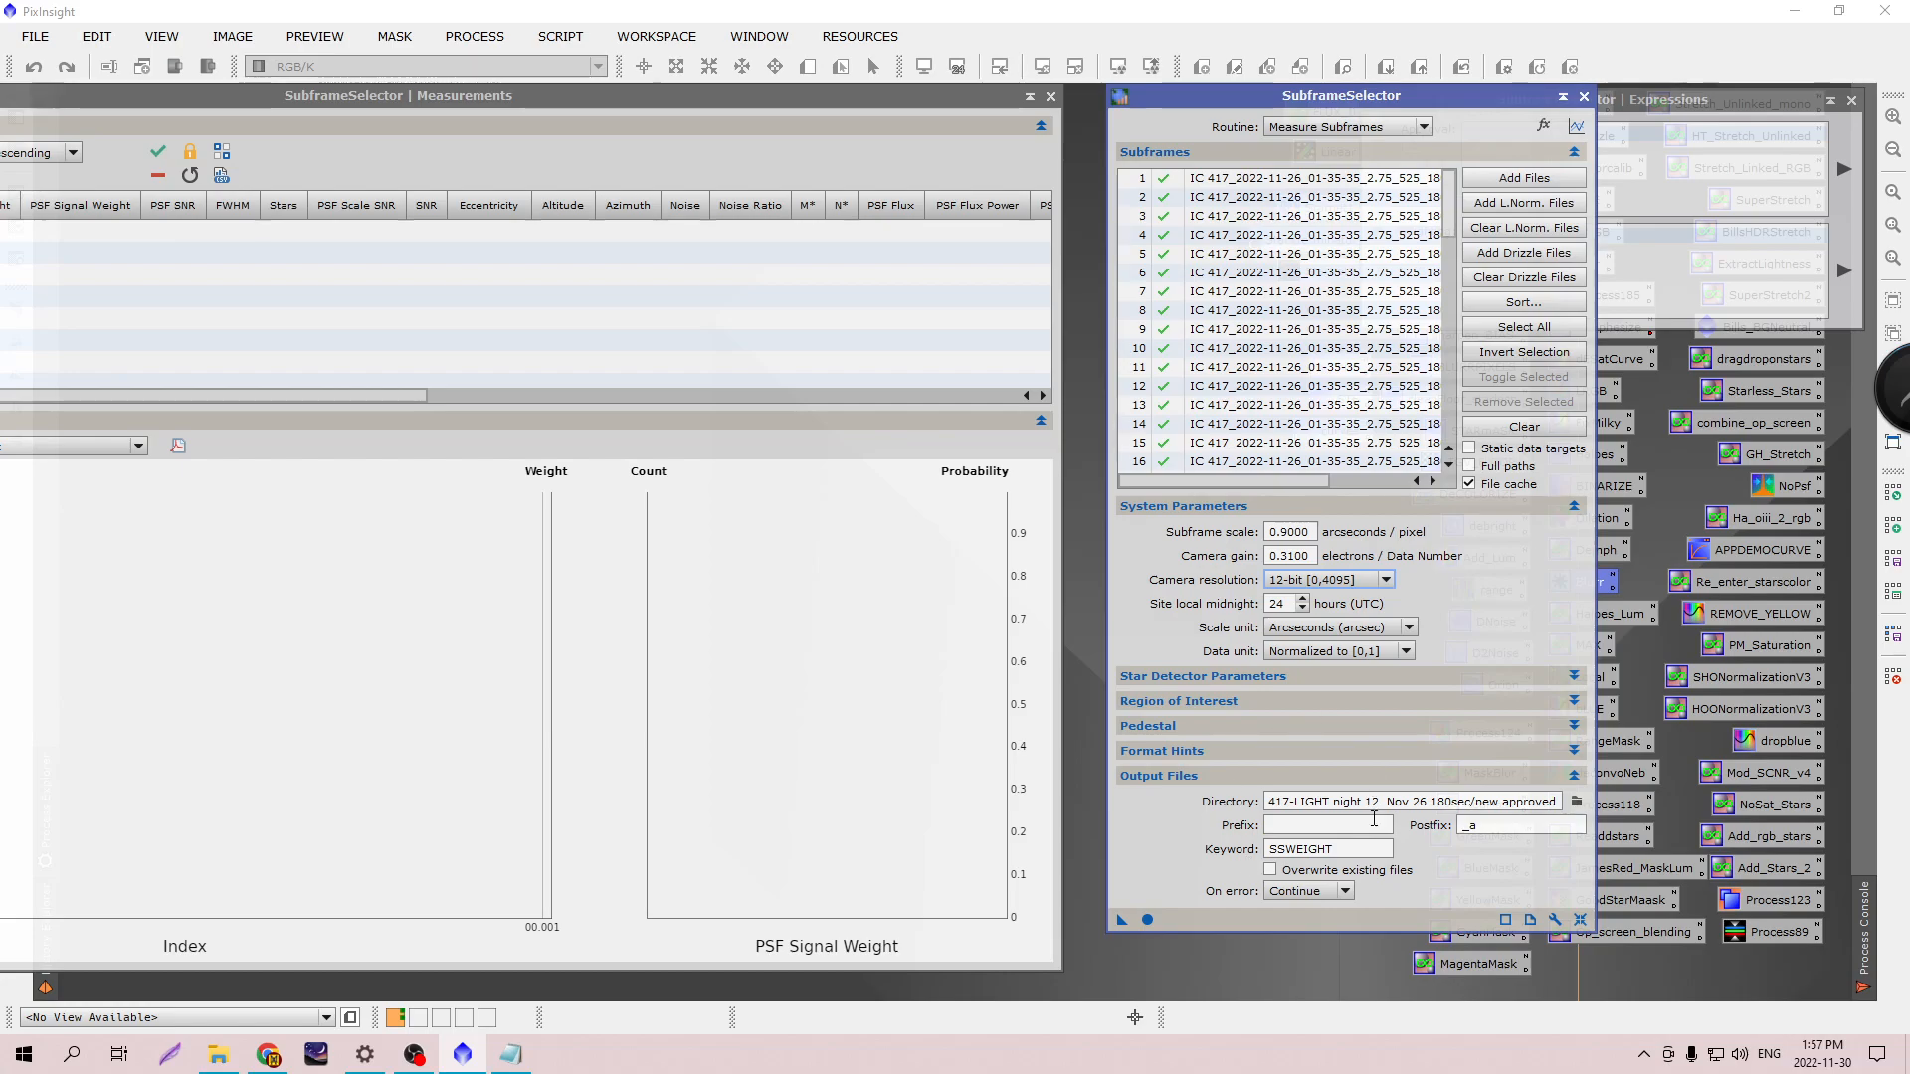
{"action": "left_click", "coordinate": [1148, 921]}
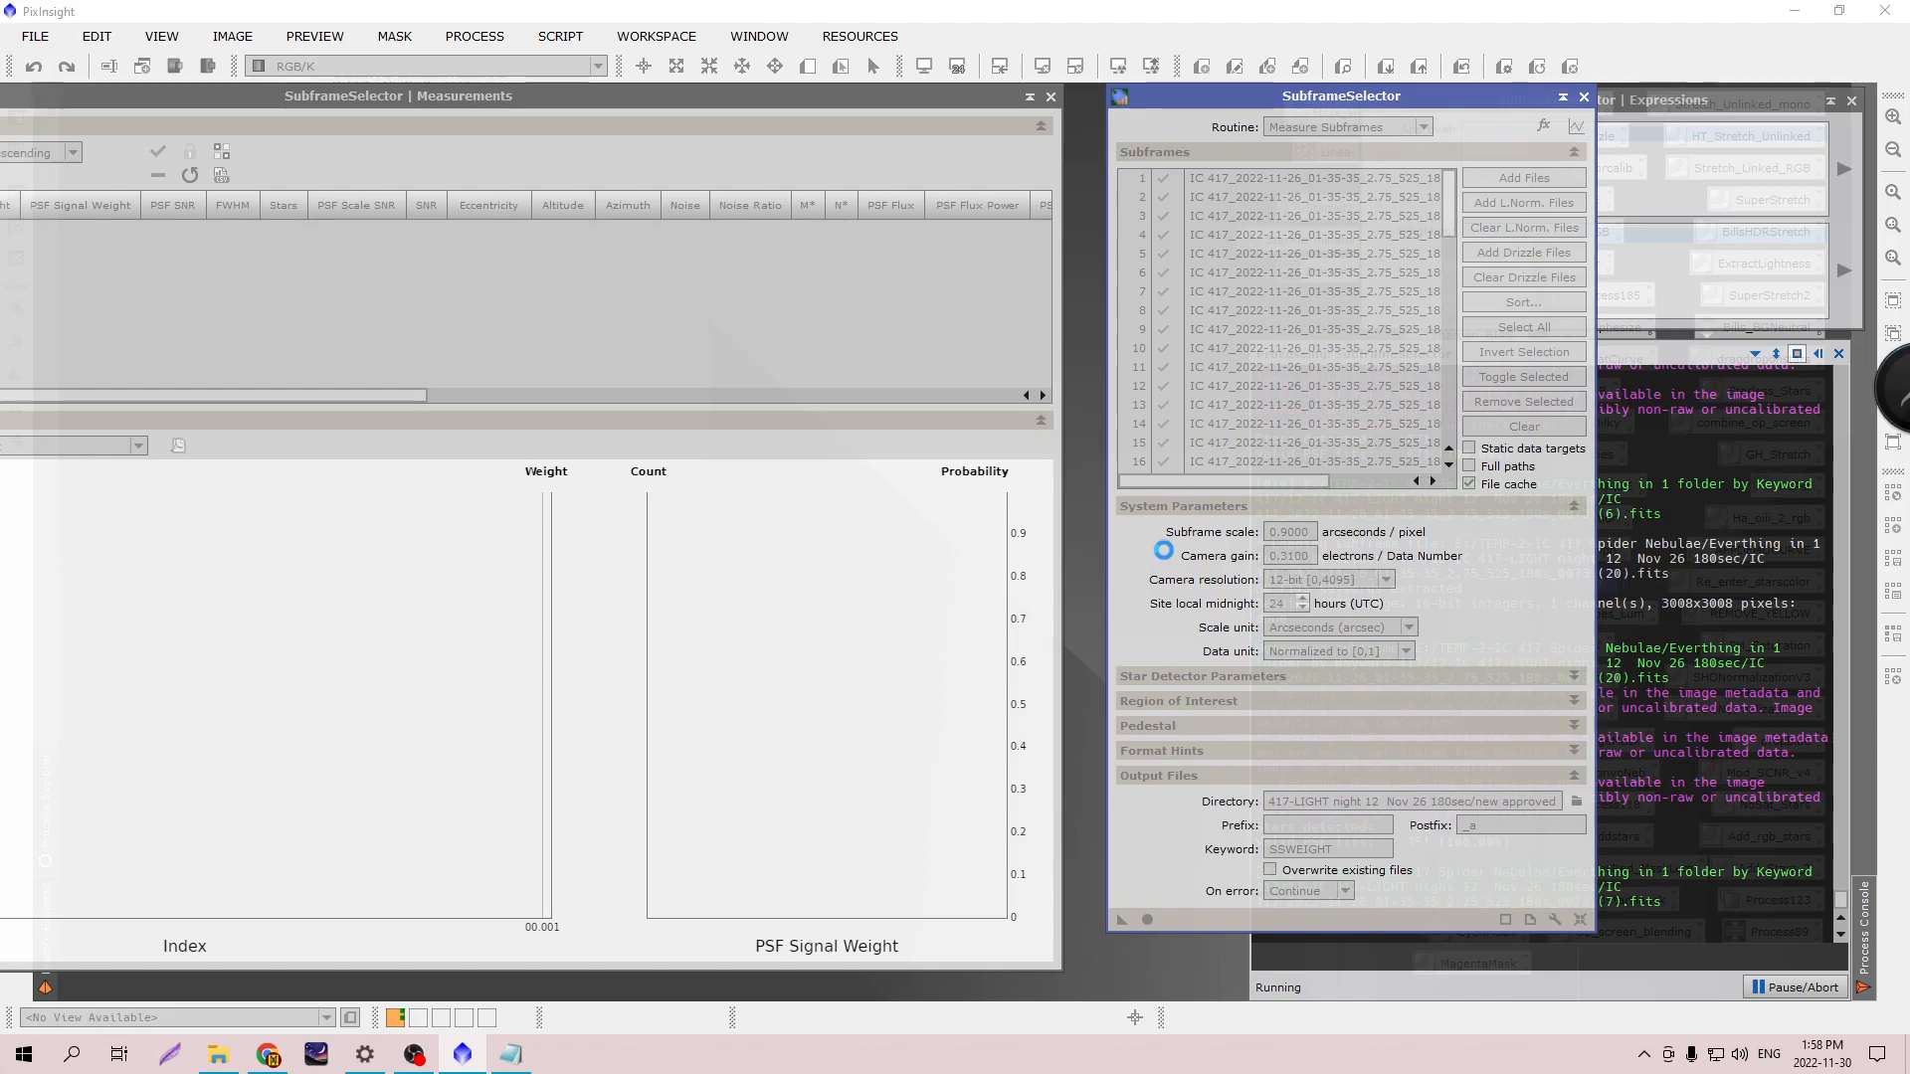
Collapse the main SubframeSelector dialog and arrange the Measurements and Expressions windows side by side.
{"action": "left_click_drag", "start_coordinate": [1313, 113], "coordinate": [986, 104]}
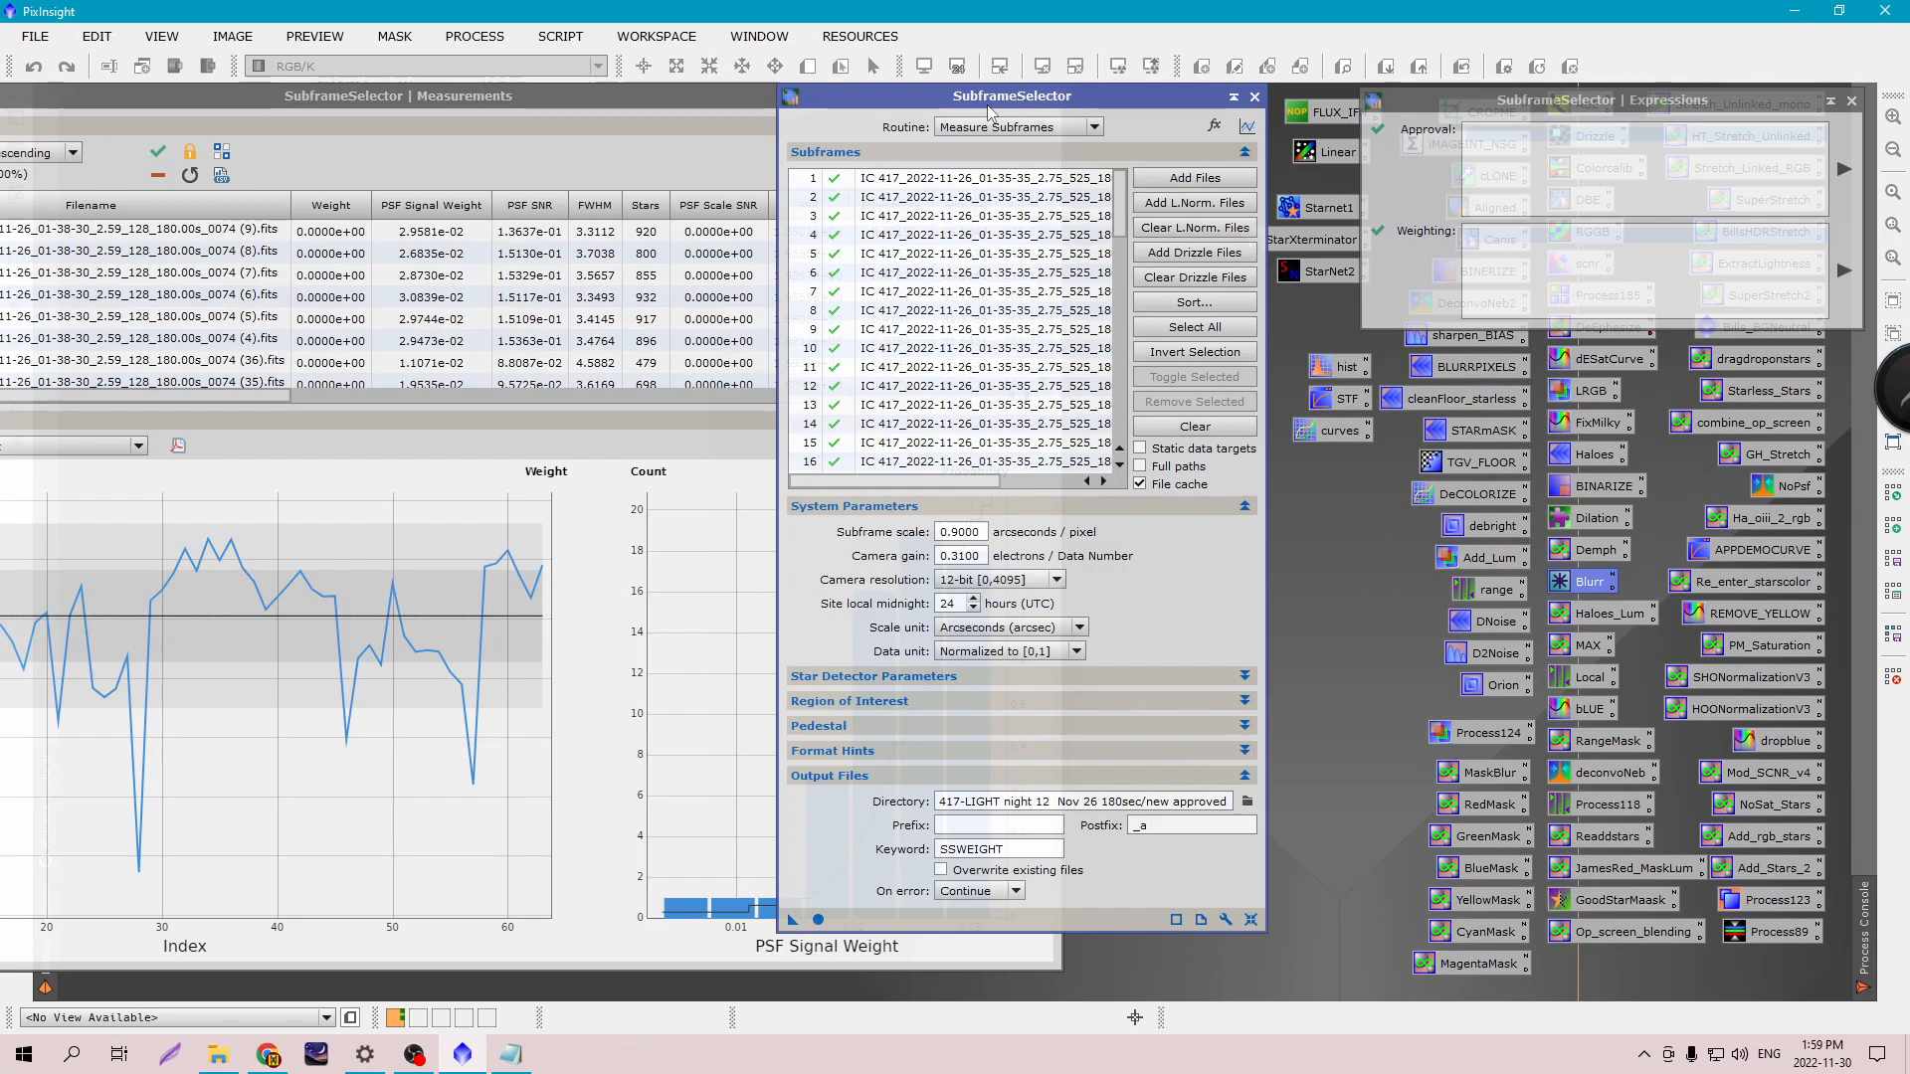
{"action": "left_click_drag", "start_coordinate": [990, 111], "coordinate": [1390, 138]}
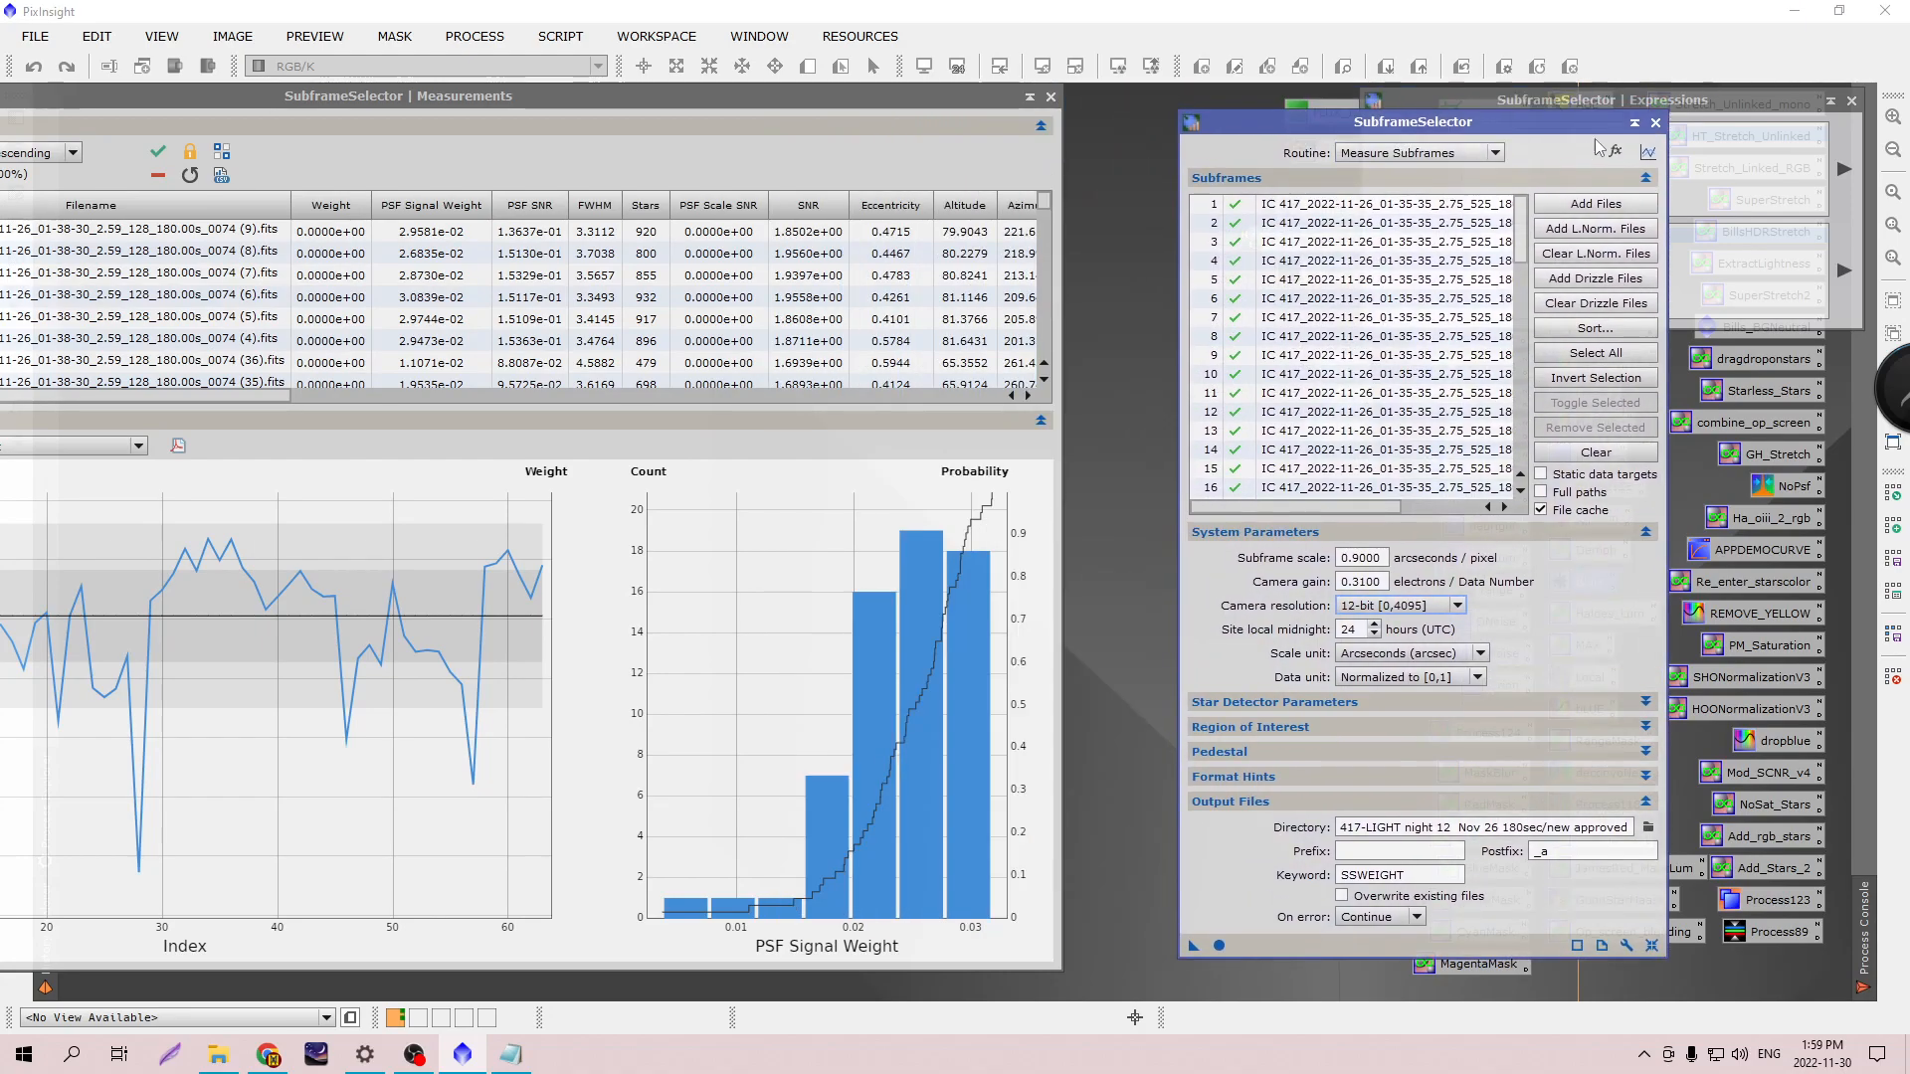
{"action": "left_click", "coordinate": [1634, 122]}
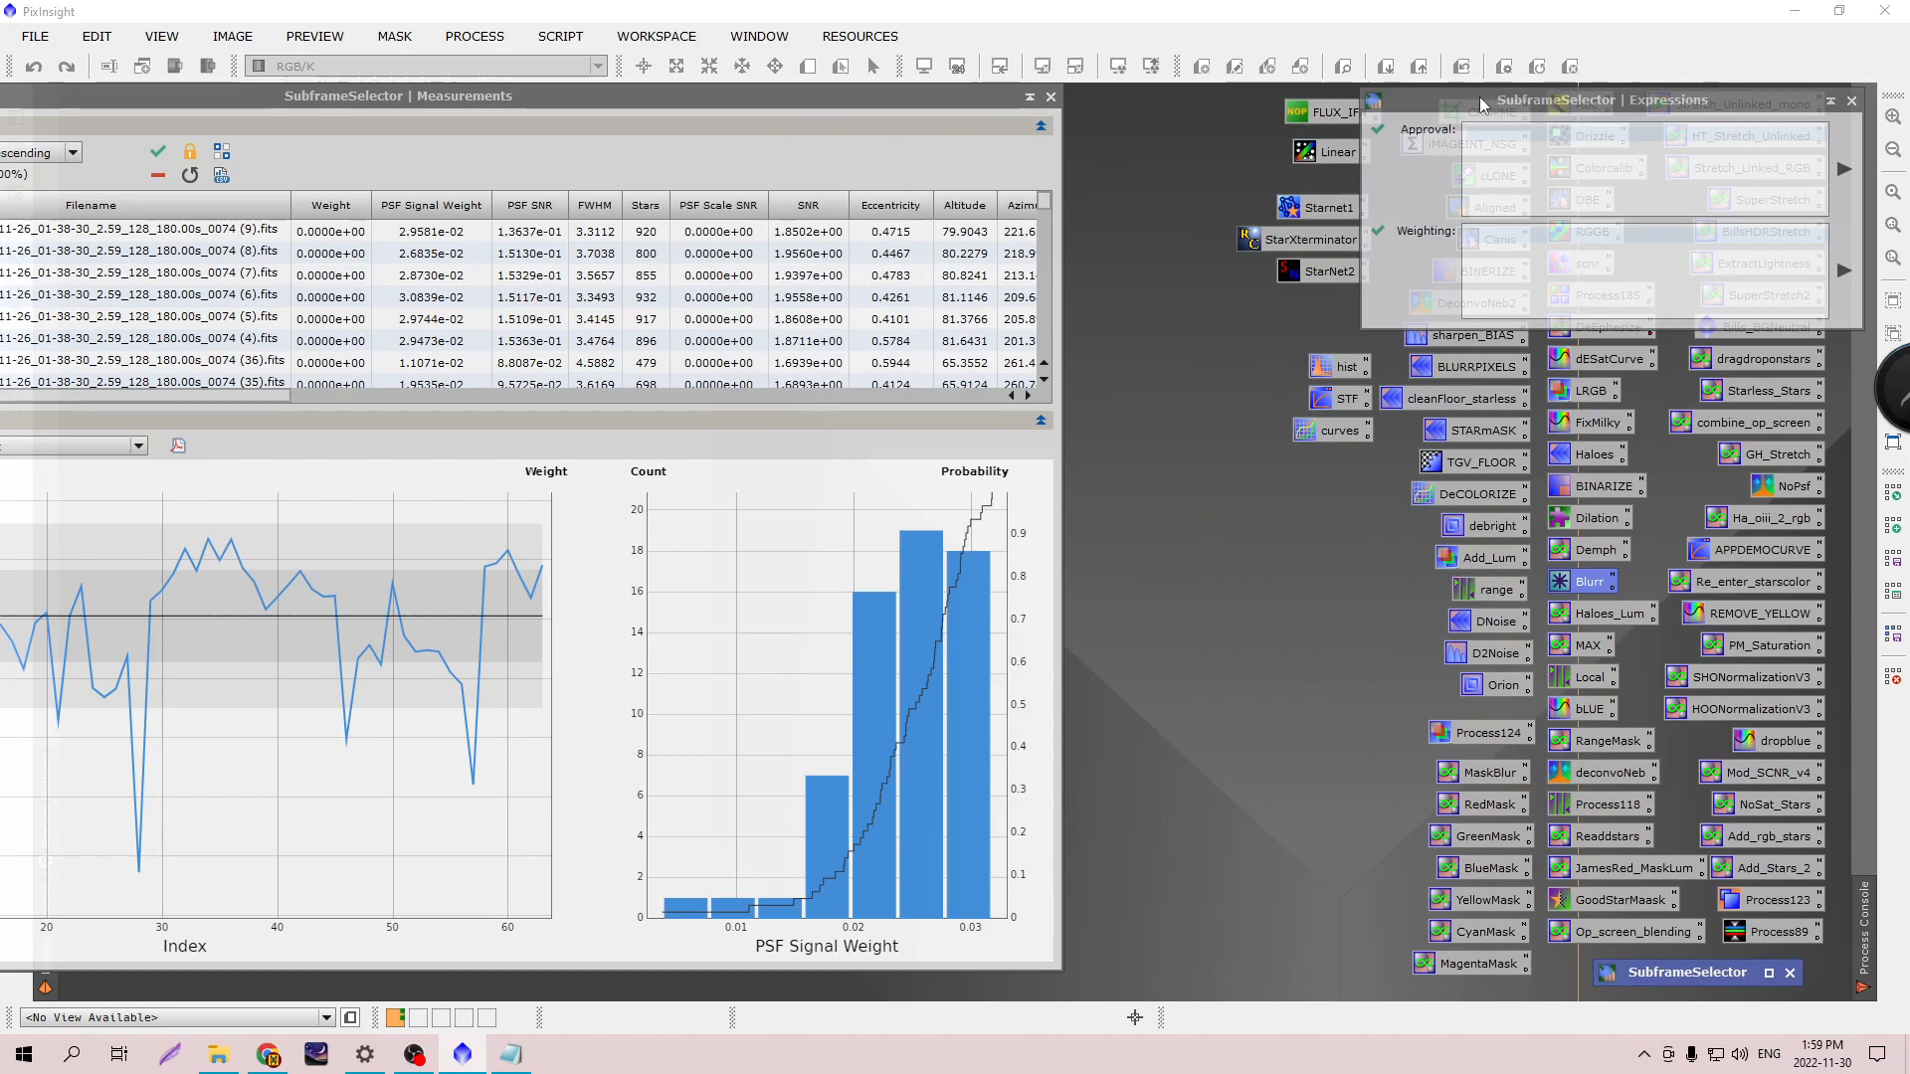
{"action": "left_click_drag", "start_coordinate": [1478, 97], "coordinate": [1488, 98]}
{"action": "left_click_drag", "start_coordinate": [767, 104], "coordinate": [1053, 105]}
{"action": "left_click", "coordinate": [1497, 100]}
{"action": "left_click_drag", "start_coordinate": [1497, 100], "coordinate": [1476, 100]}
Copy the FWHM, Eccentricity and PSFFlux weighting formula from the Notepad text file into the Weighting expression, and move the Expressions window over the measurements.
{"action": "left_click", "coordinate": [1477, 228]}
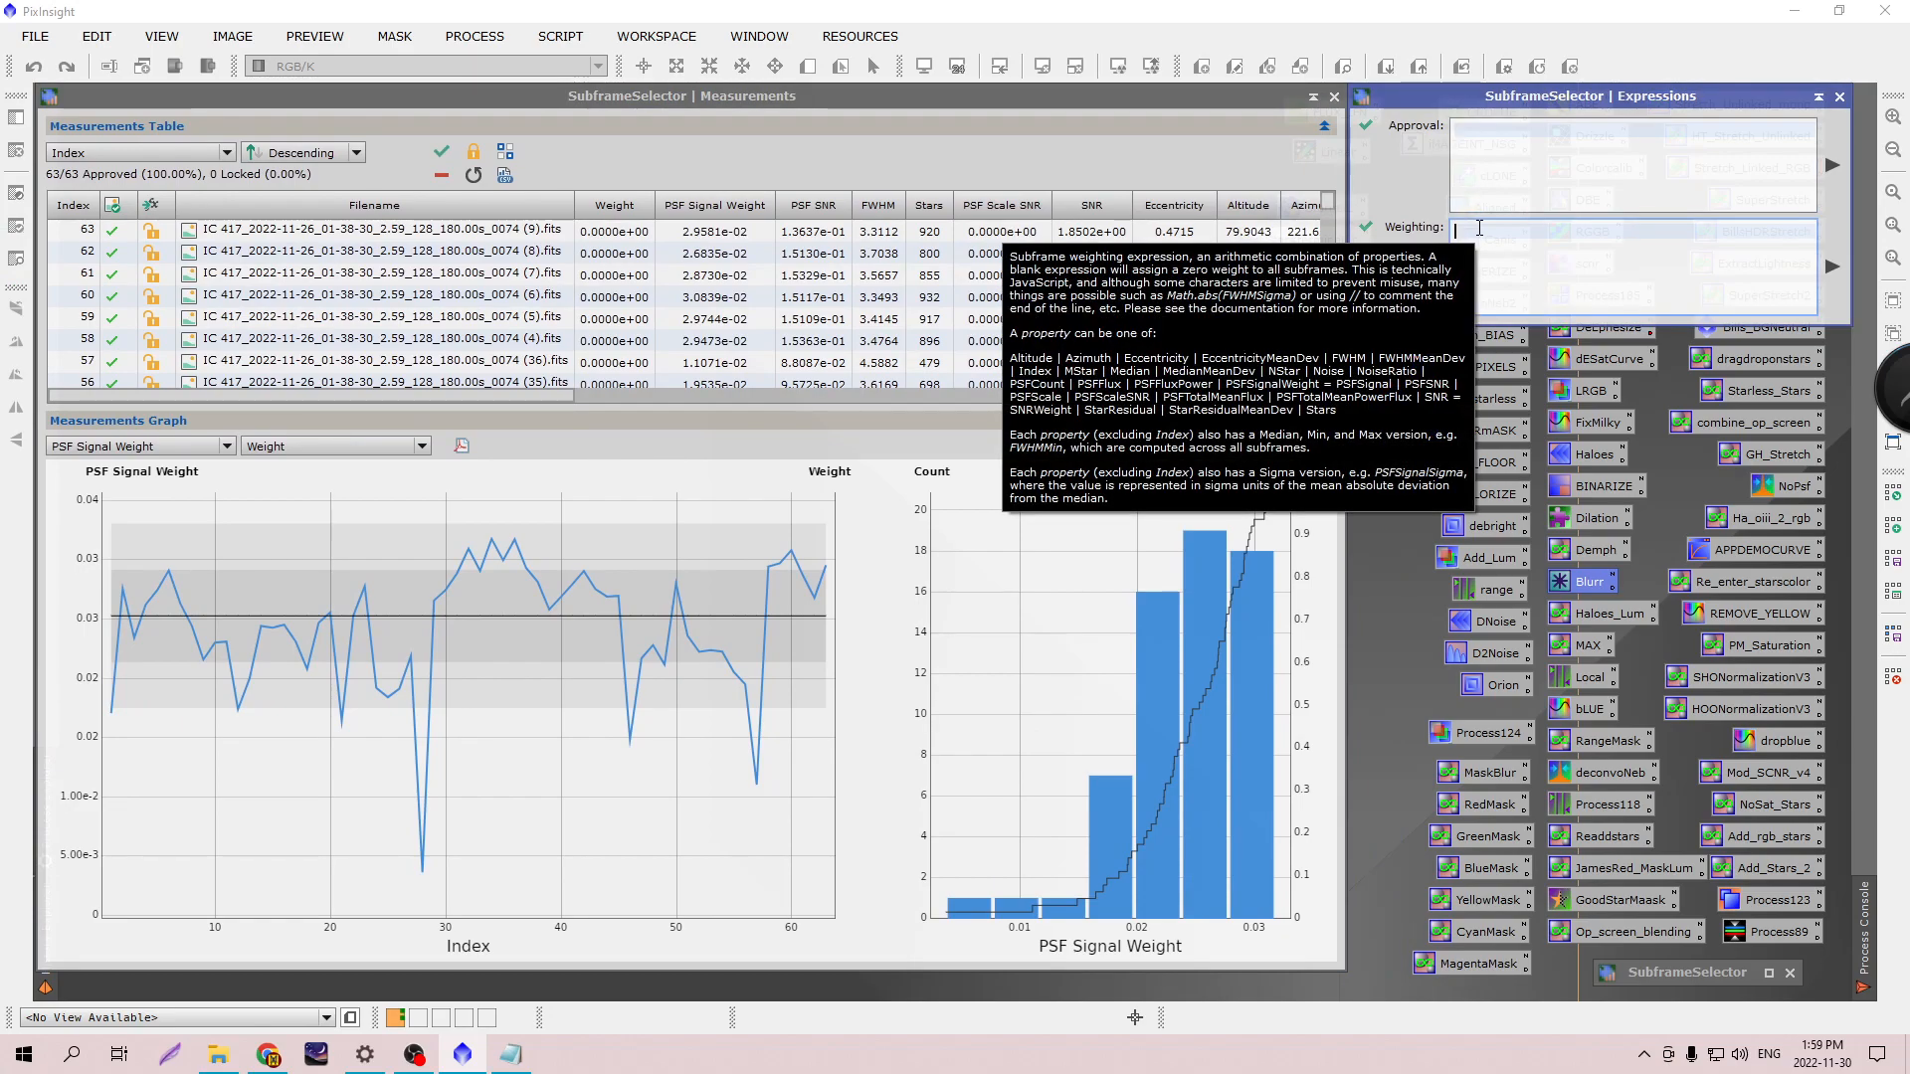
{"action": "left_click", "coordinate": [514, 1056]}
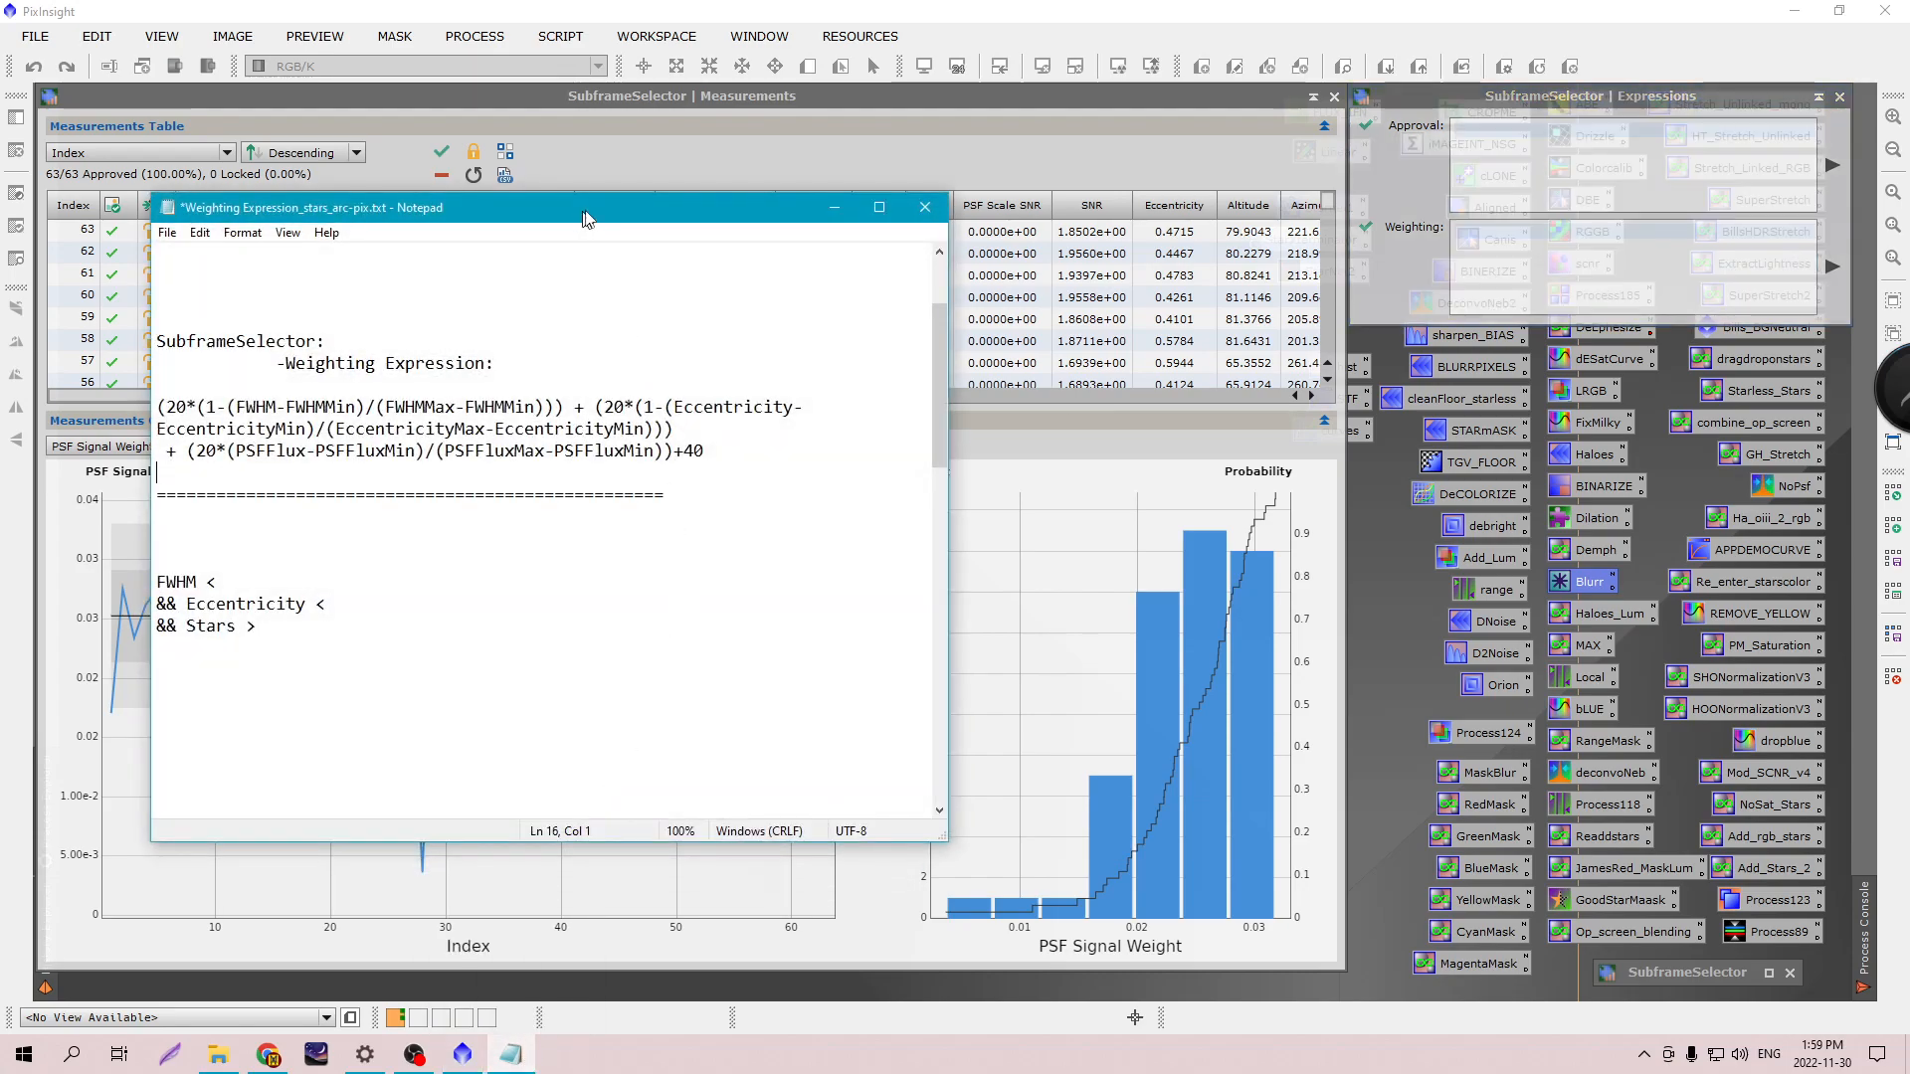
{"action": "left_click_drag", "start_coordinate": [578, 211], "coordinate": [619, 183]}
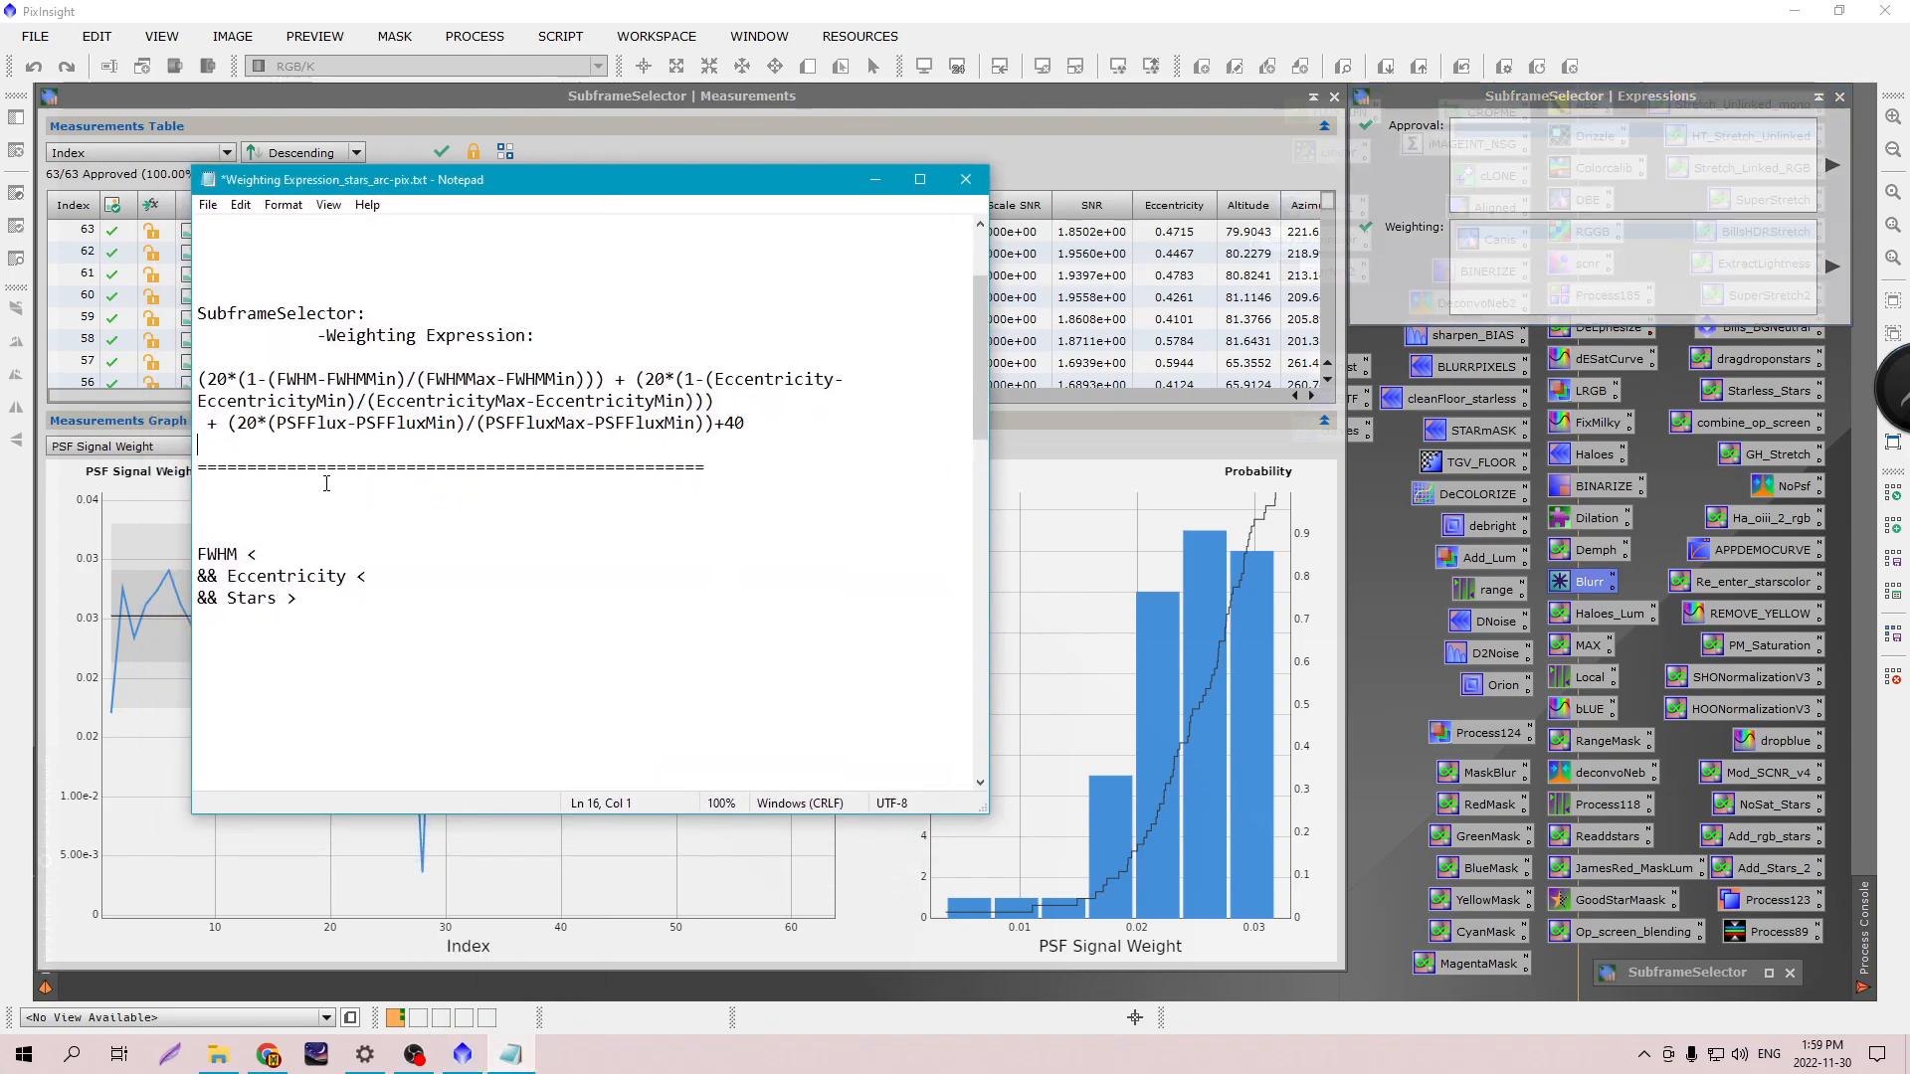
{"action": "left_click_drag", "start_coordinate": [199, 379], "coordinate": [769, 409]}
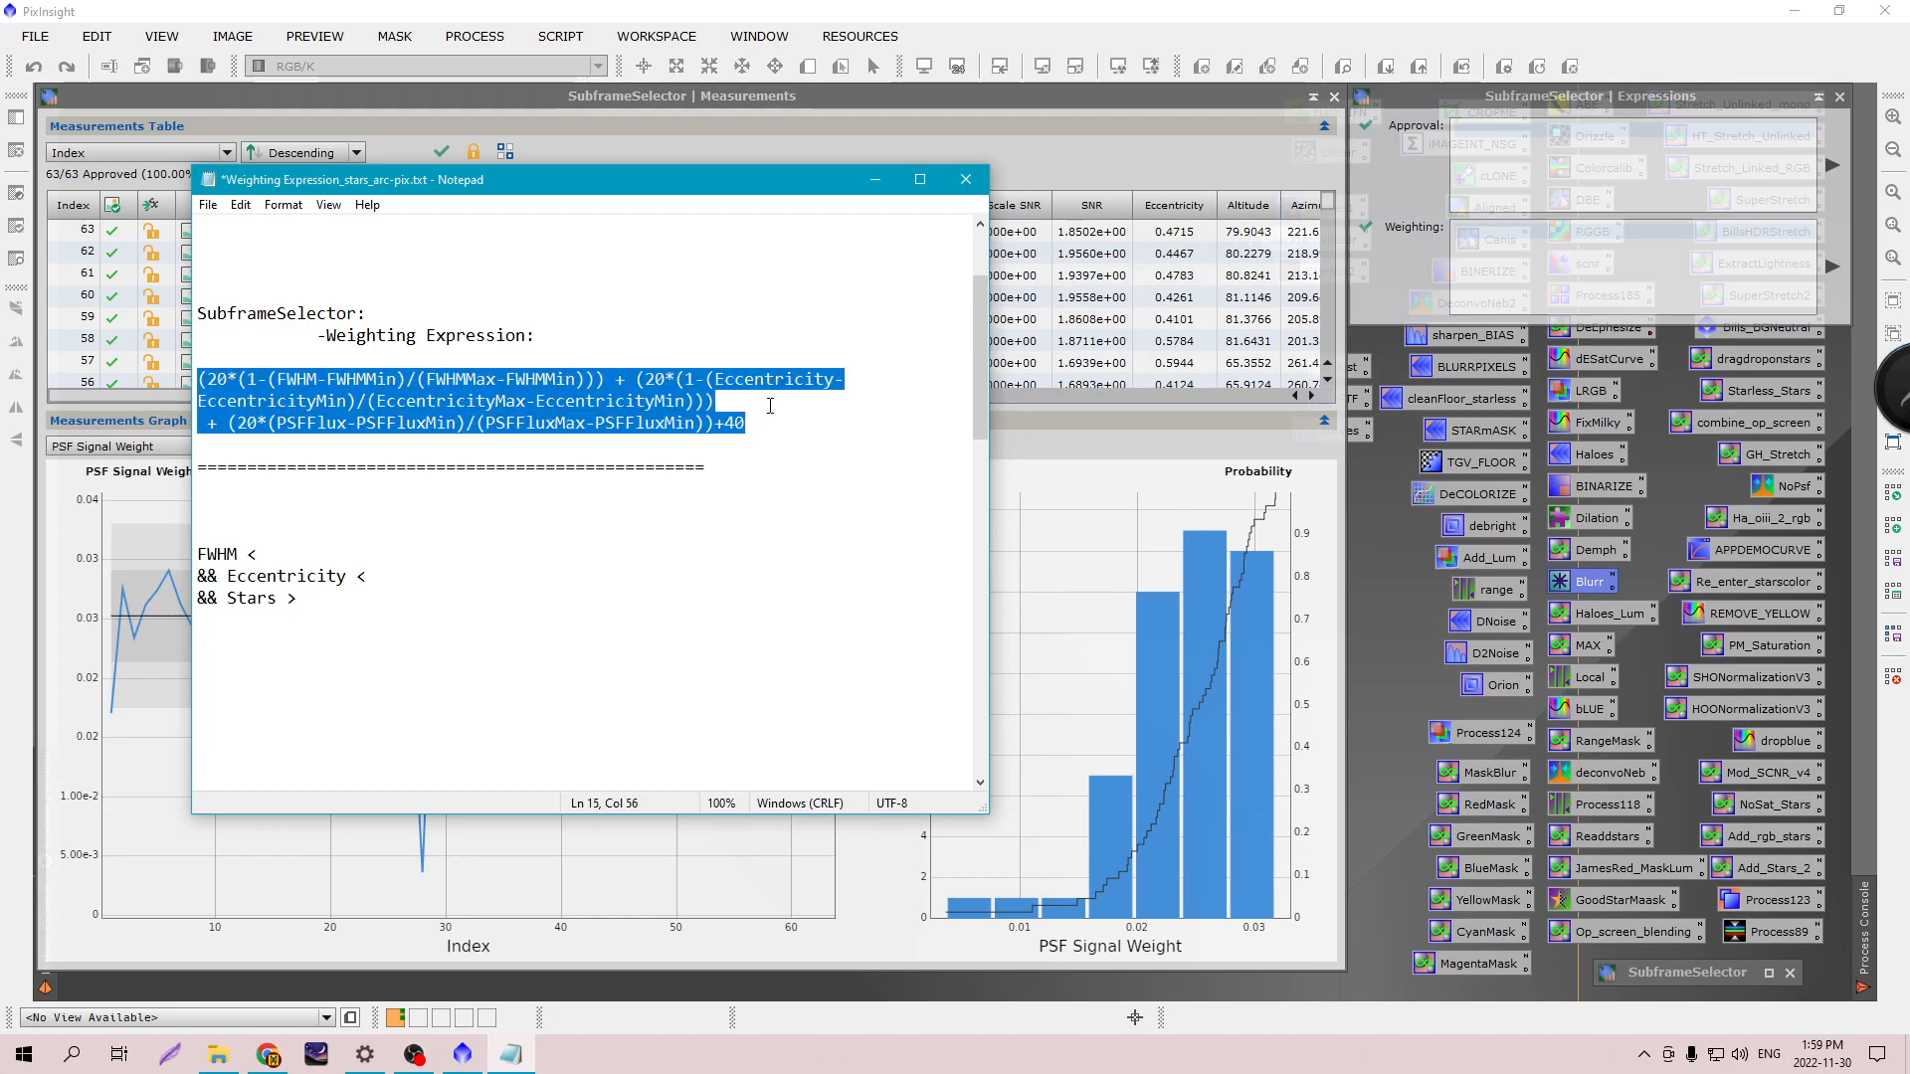
{"action": "right_click", "coordinate": [786, 380]}
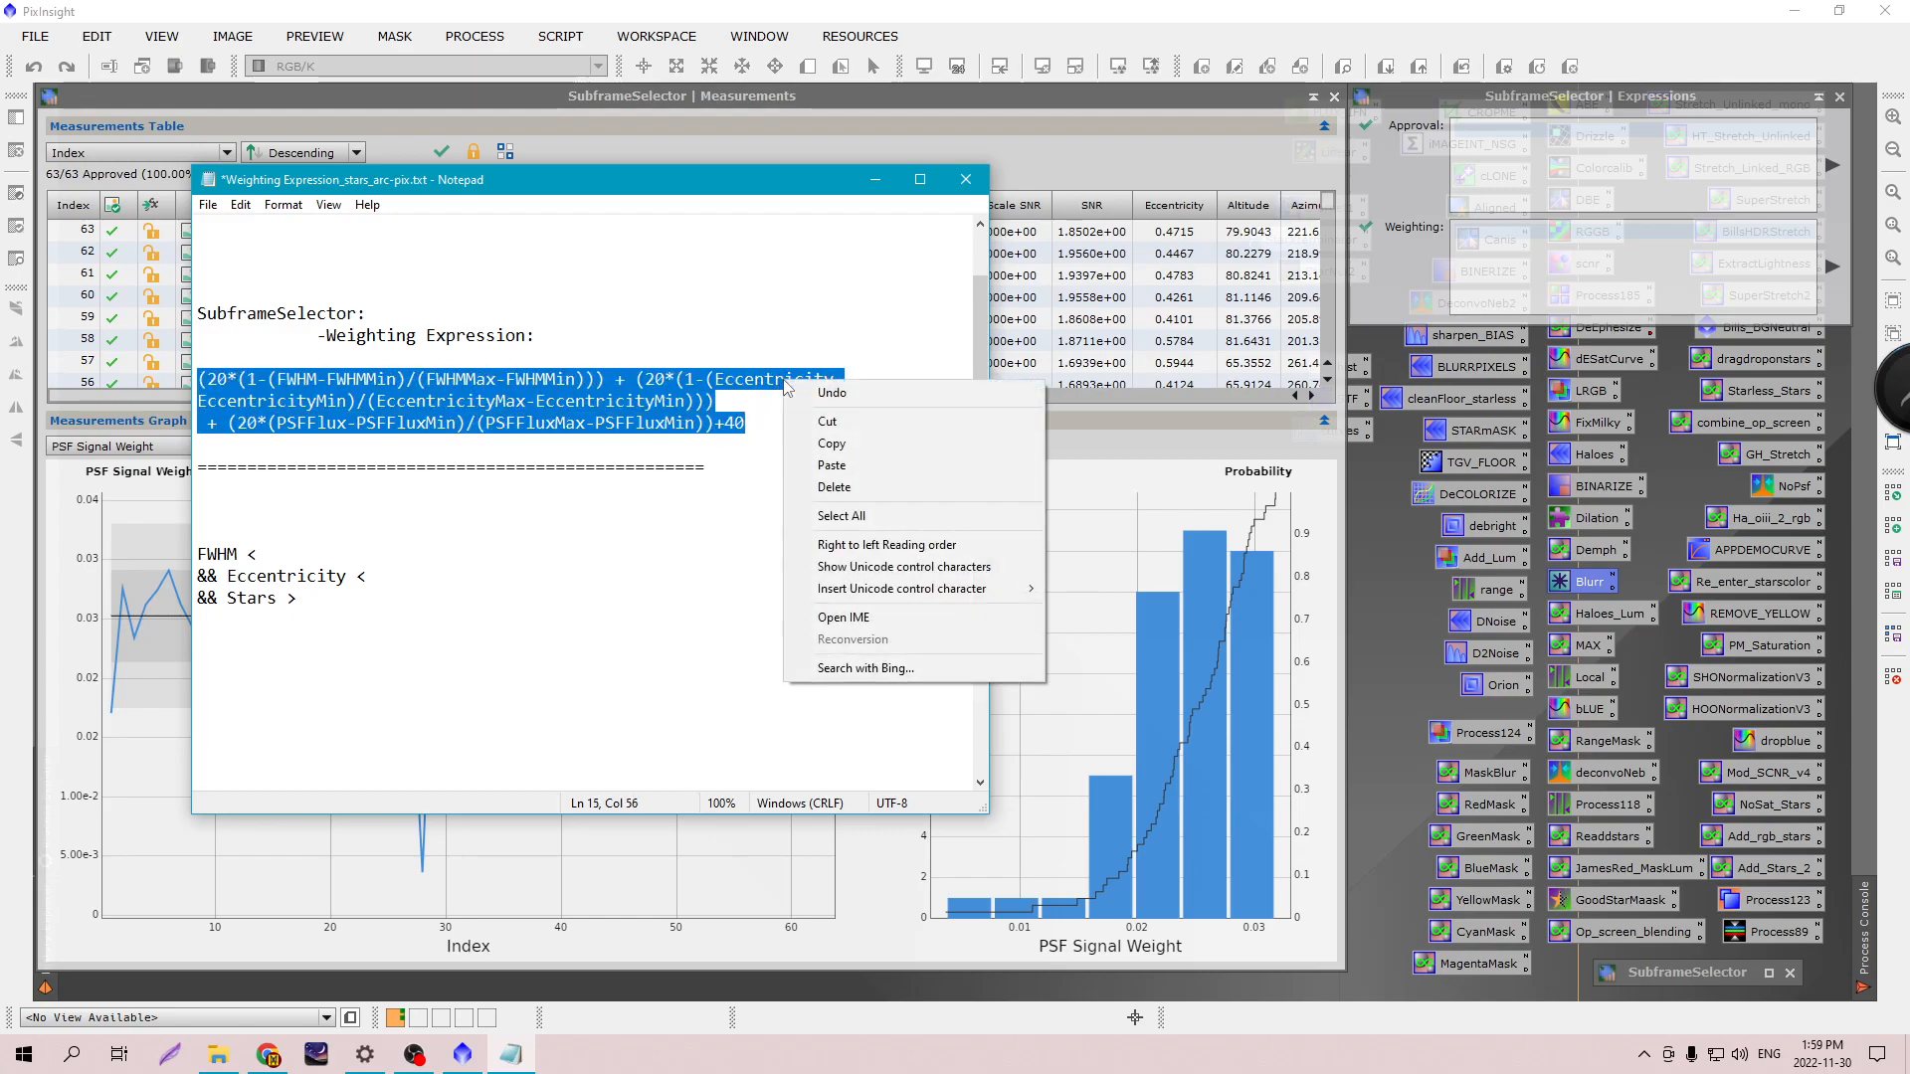
{"action": "left_click", "coordinate": [846, 445]}
{"action": "left_click", "coordinate": [1490, 230]}
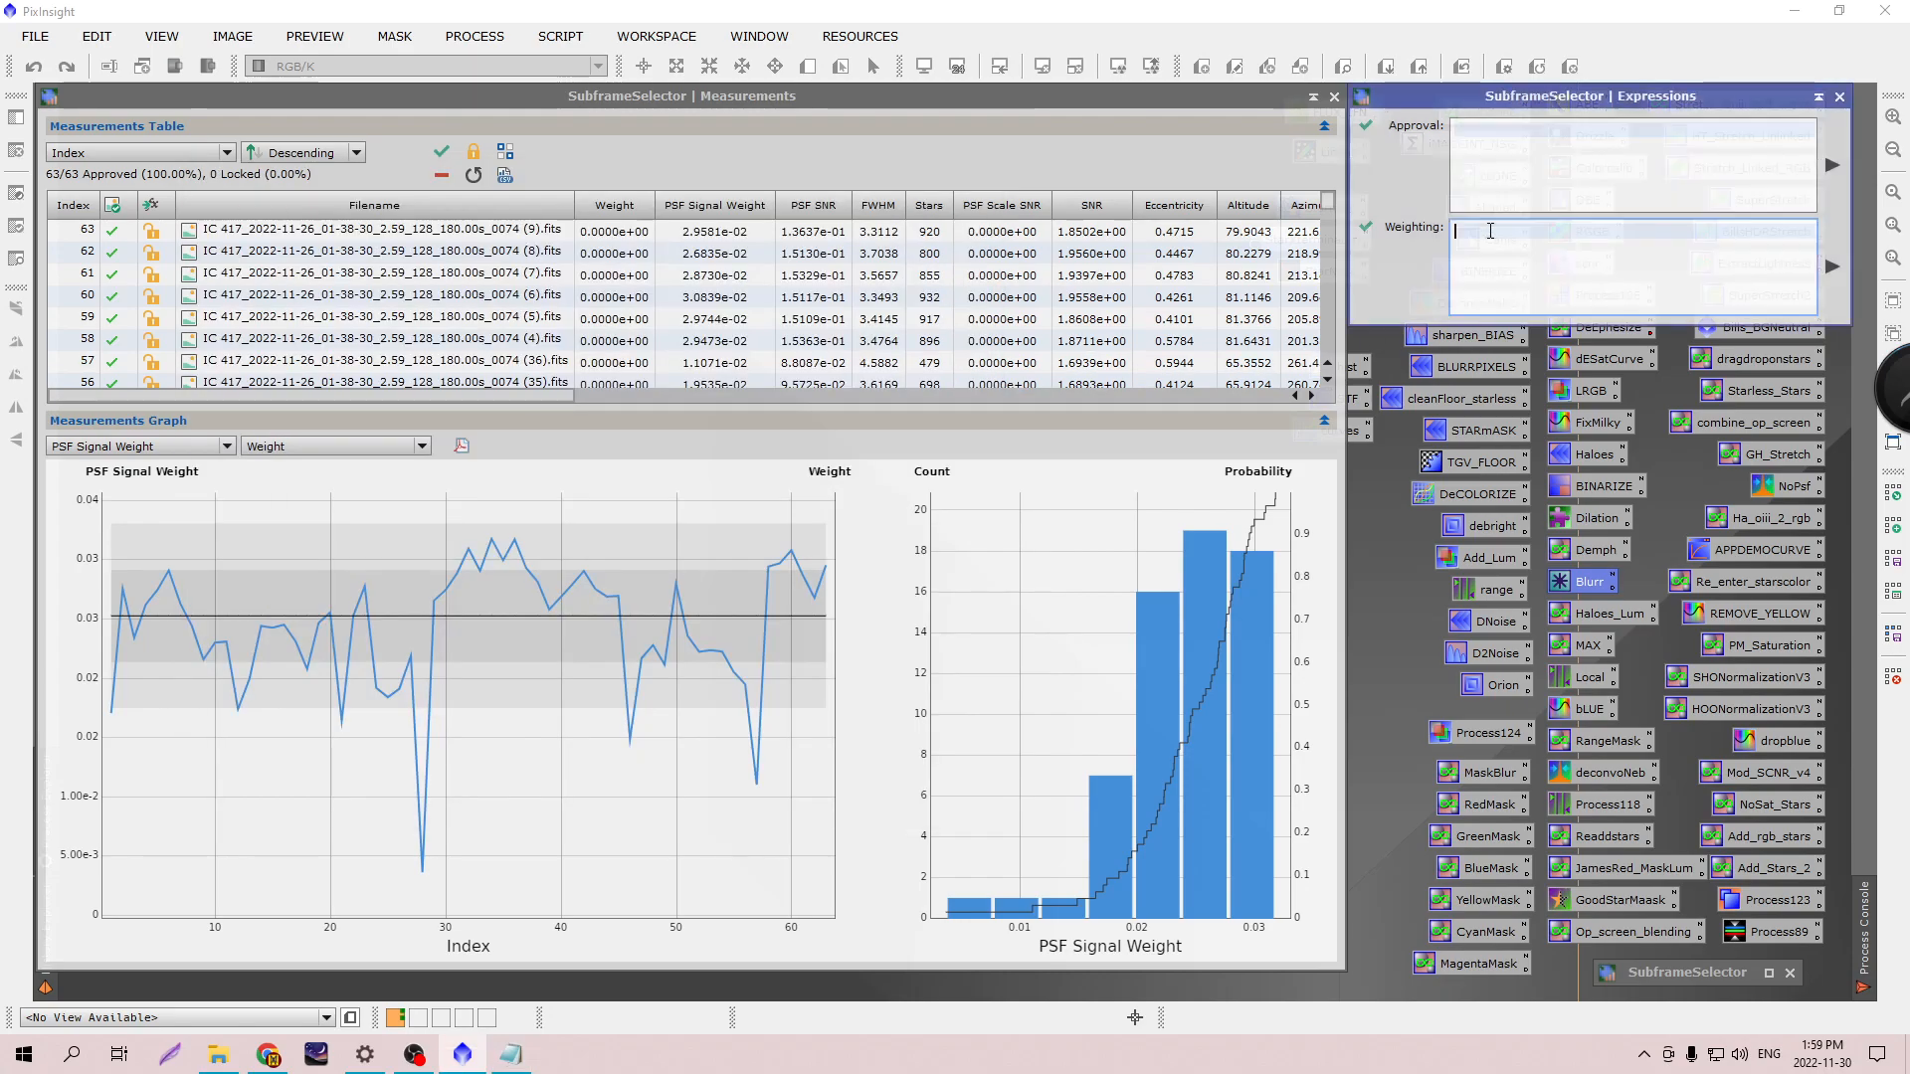
{"action": "right_click", "coordinate": [1491, 230]}
{"action": "left_click", "coordinate": [1527, 363]}
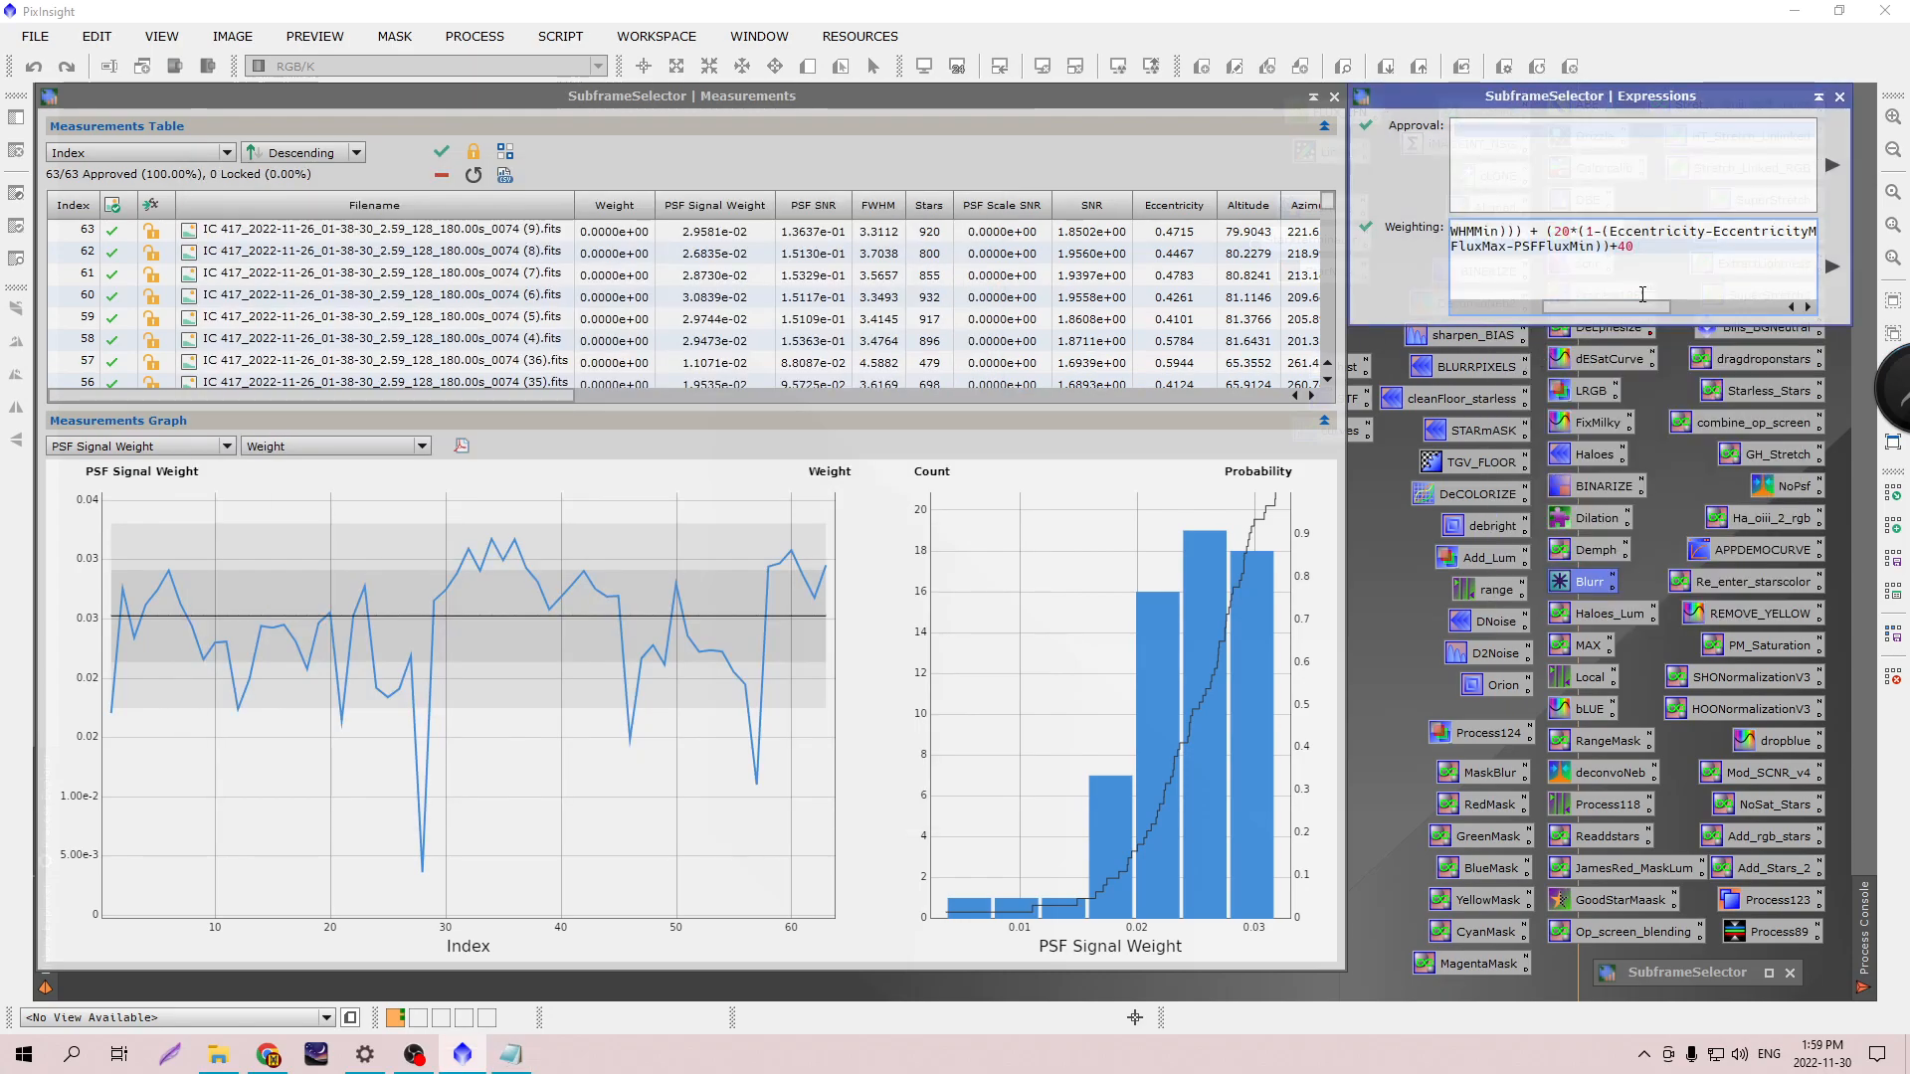
{"action": "left_click_drag", "start_coordinate": [1606, 308], "coordinate": [1517, 310]}
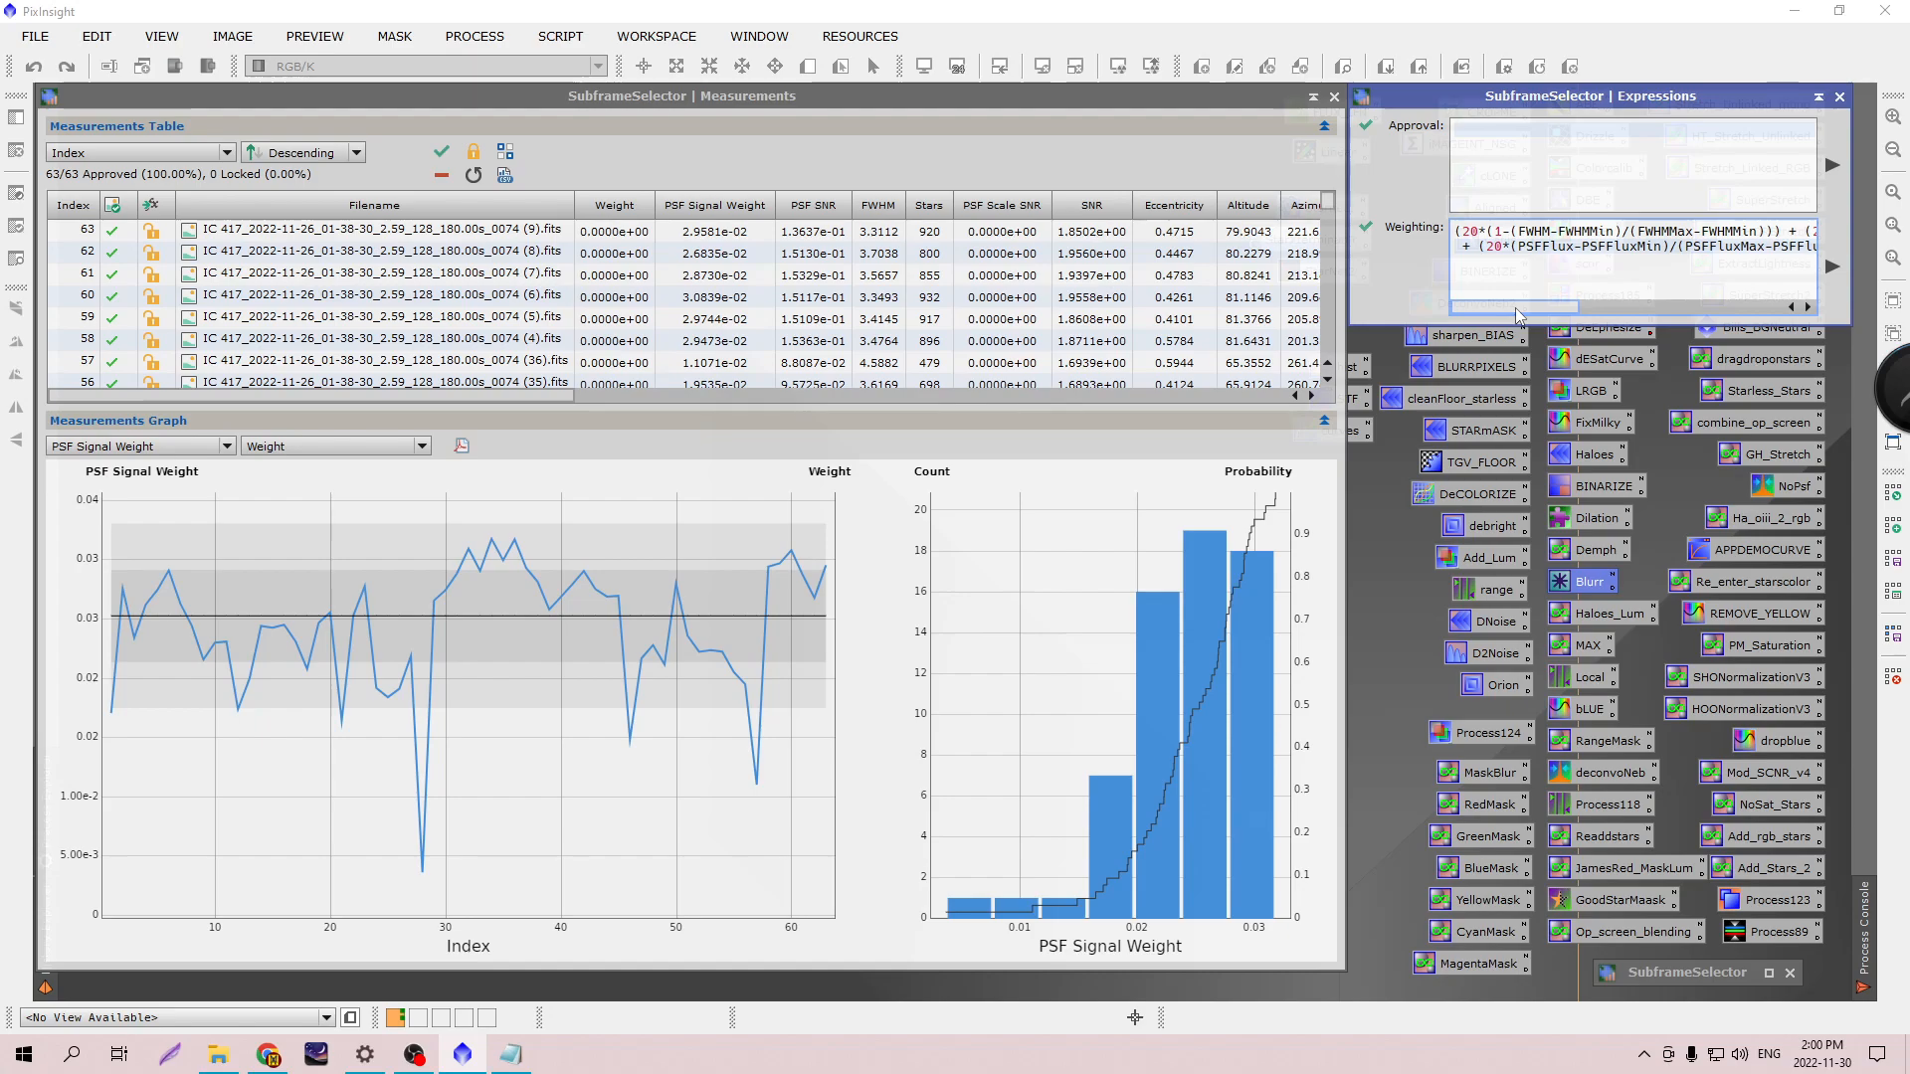
{"action": "left_click_drag", "start_coordinate": [1439, 98], "coordinate": [1027, 127]}
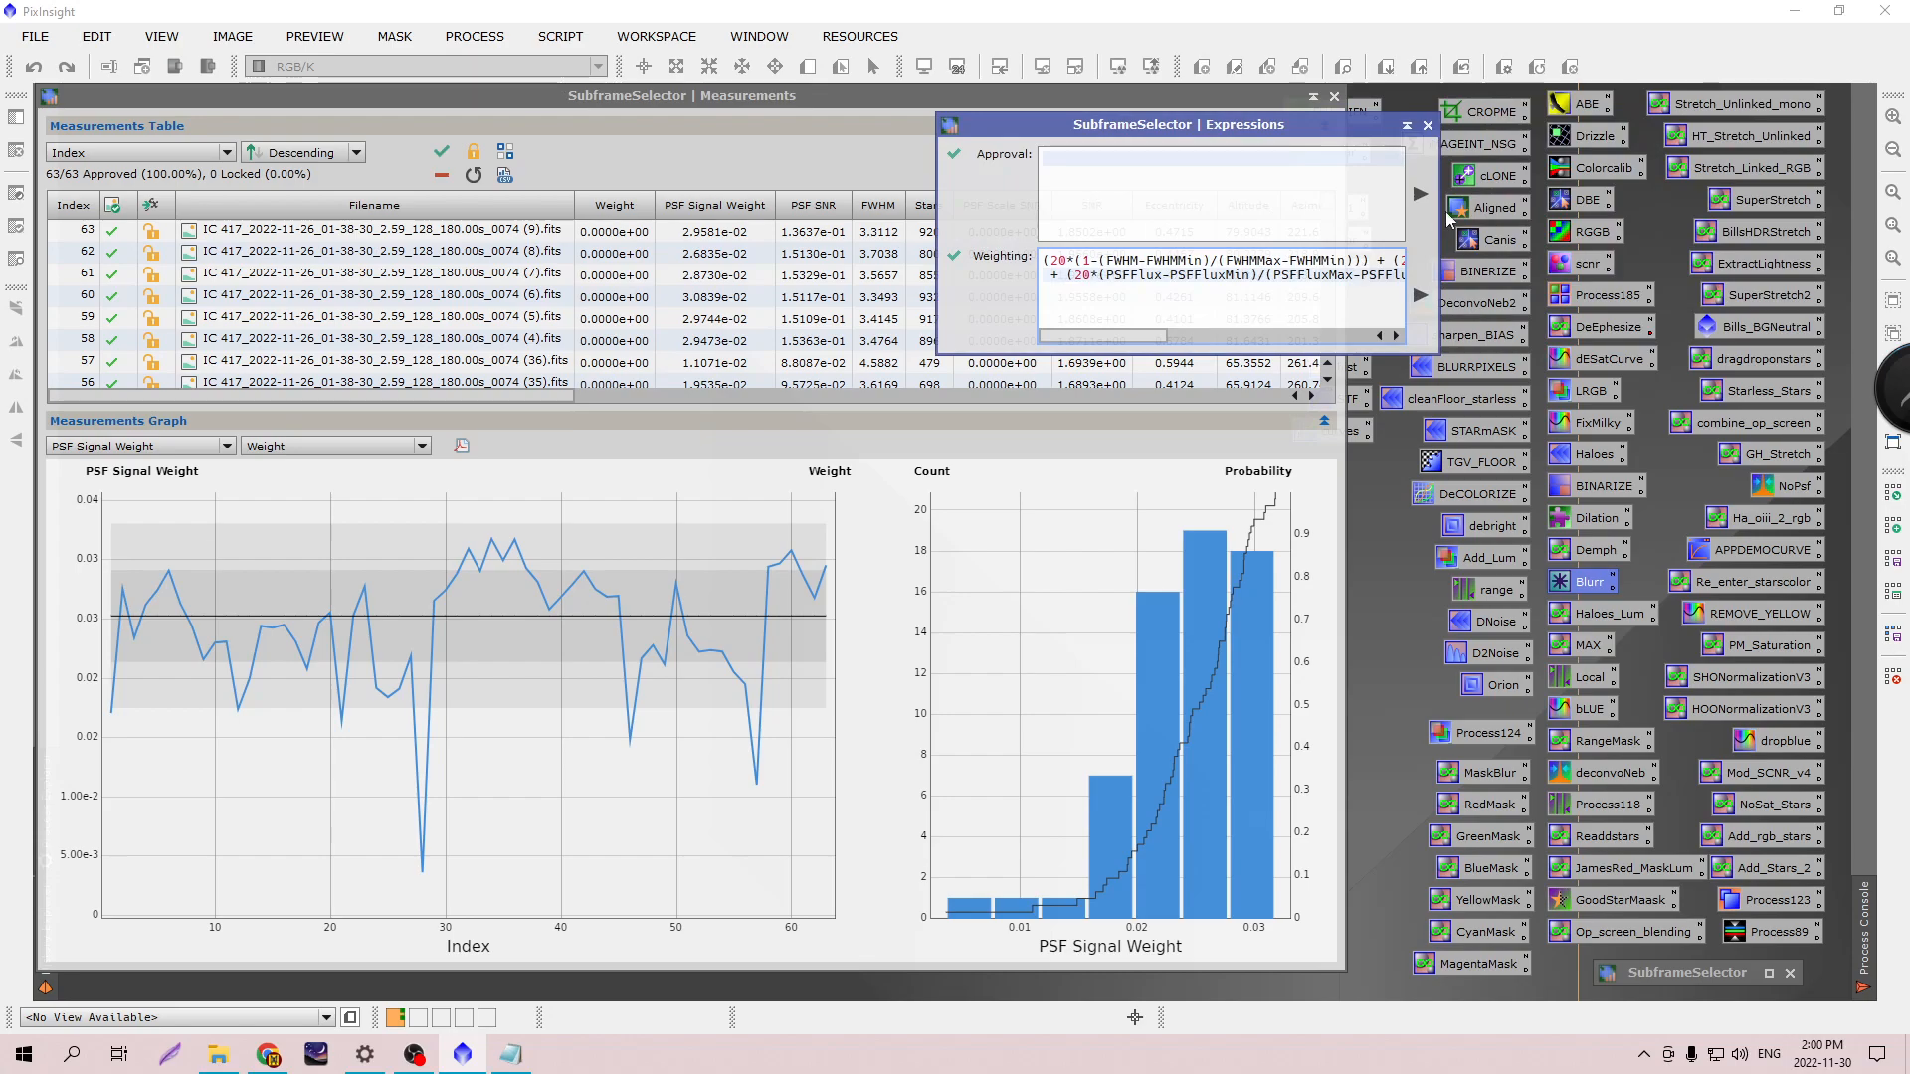
Widen and reposition the Expressions window to examine the full weighting formula for FWHM, Eccentricity and PSFFlux.
{"action": "left_click_drag", "start_coordinate": [1439, 217], "coordinate": [1831, 221]}
{"action": "left_click_drag", "start_coordinate": [1576, 123], "coordinate": [1307, 140]}
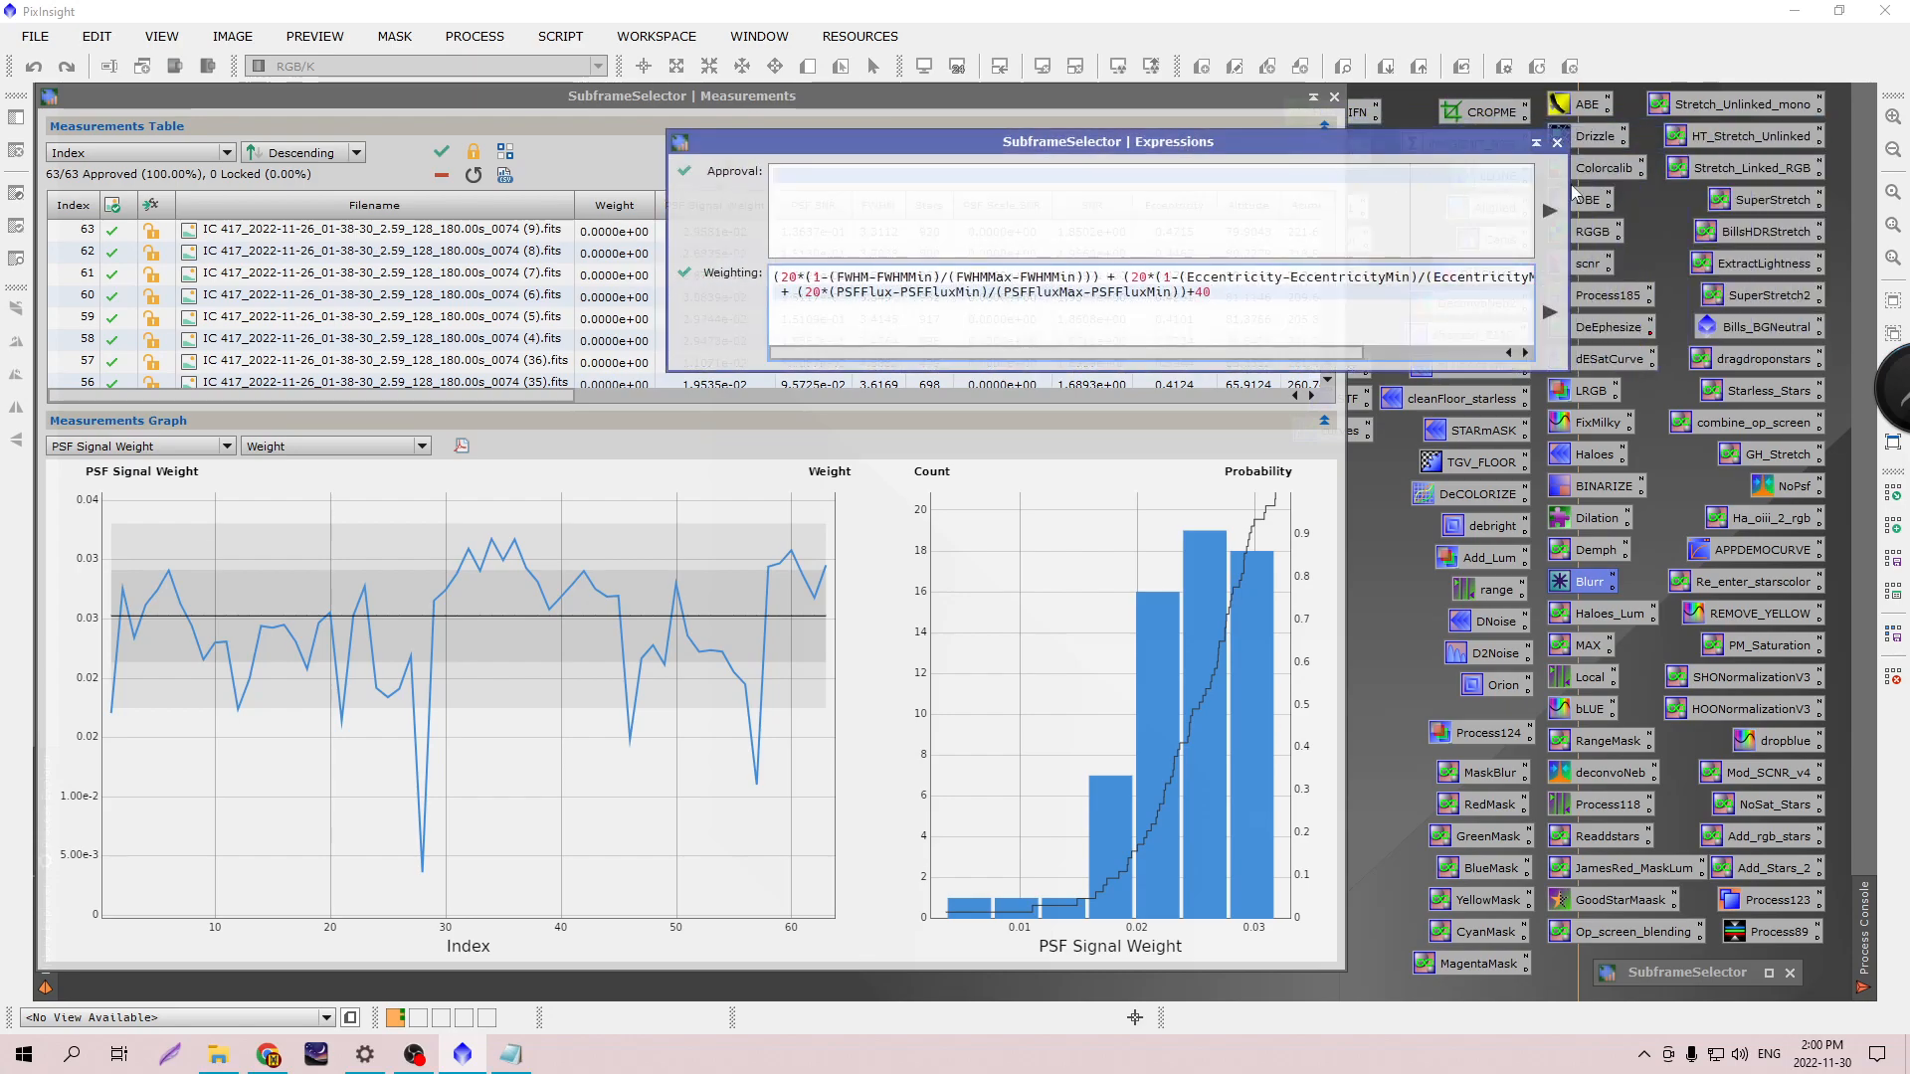
{"action": "left_click_drag", "start_coordinate": [1575, 194], "coordinate": [1794, 202]}
{"action": "left_click_drag", "start_coordinate": [1344, 141], "coordinate": [1414, 126]}
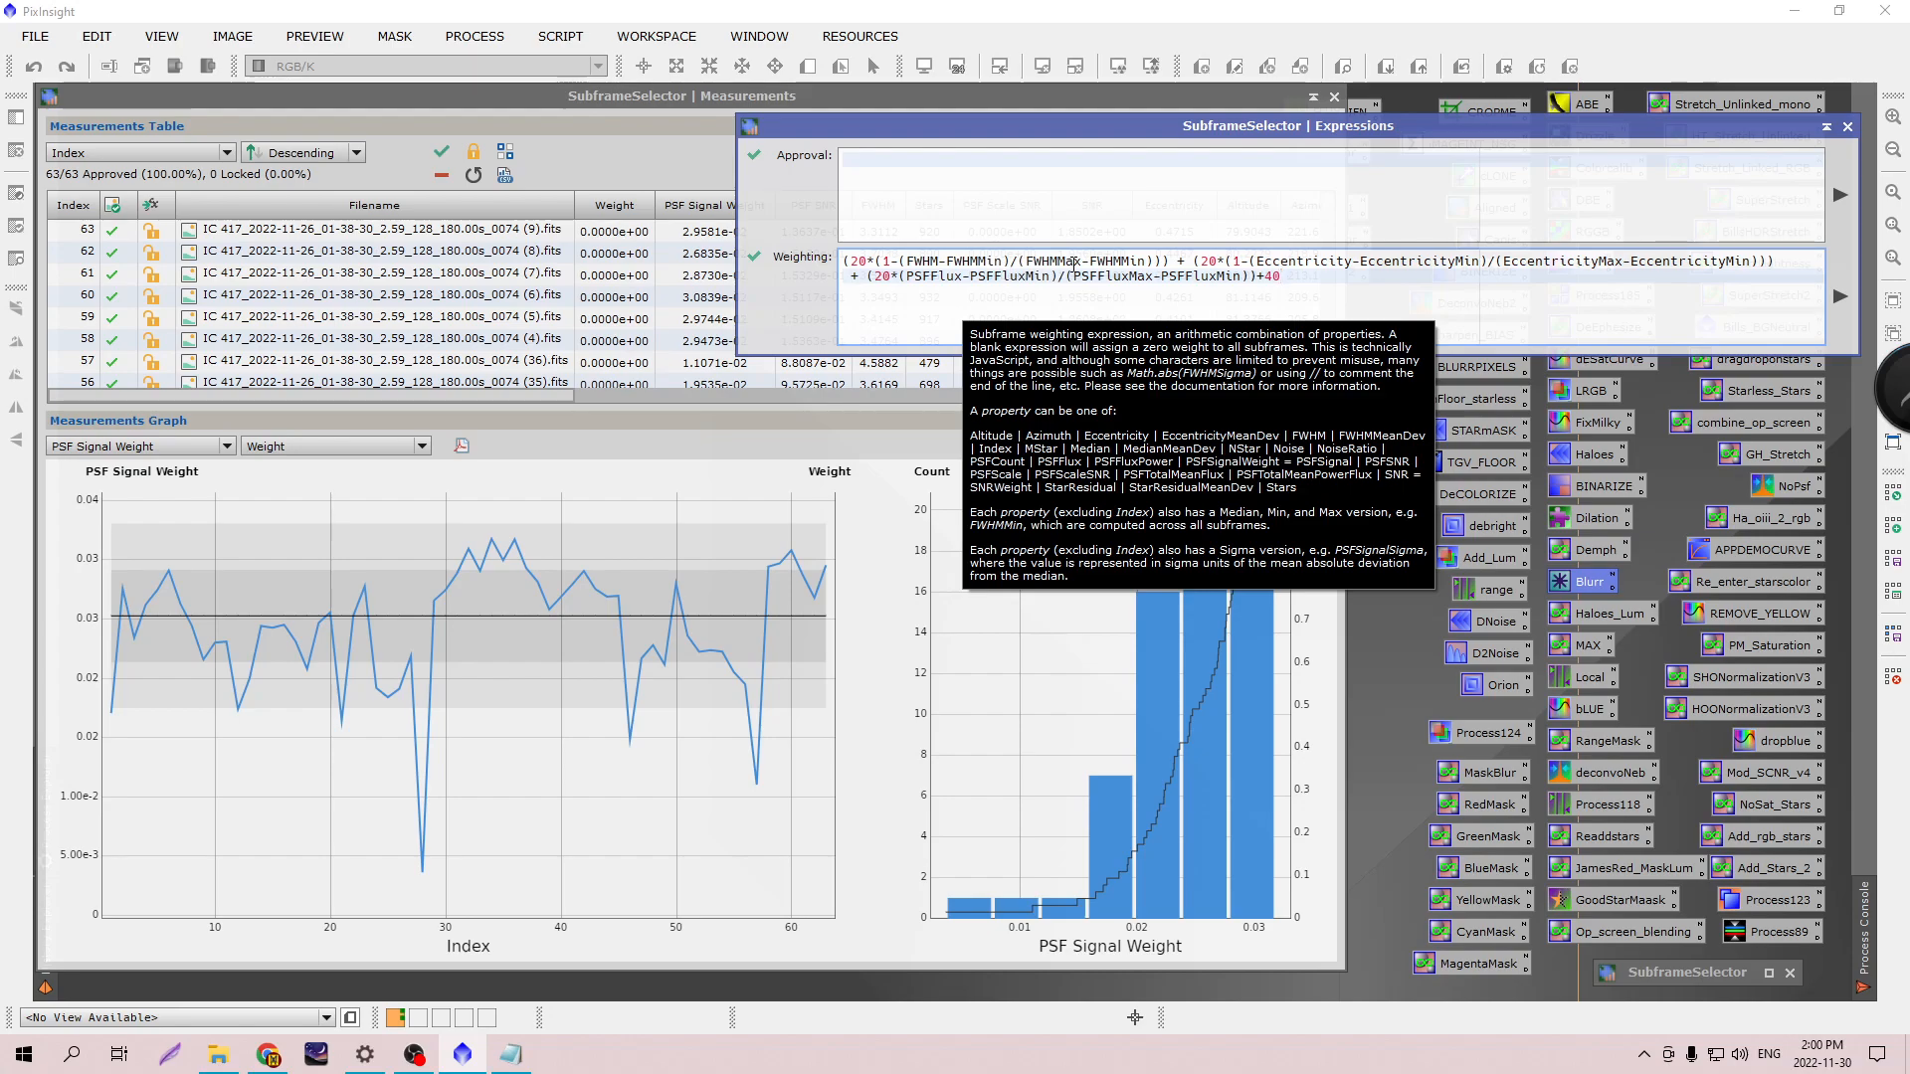
{"action": "mouse_move", "coordinate": [574, 533]}
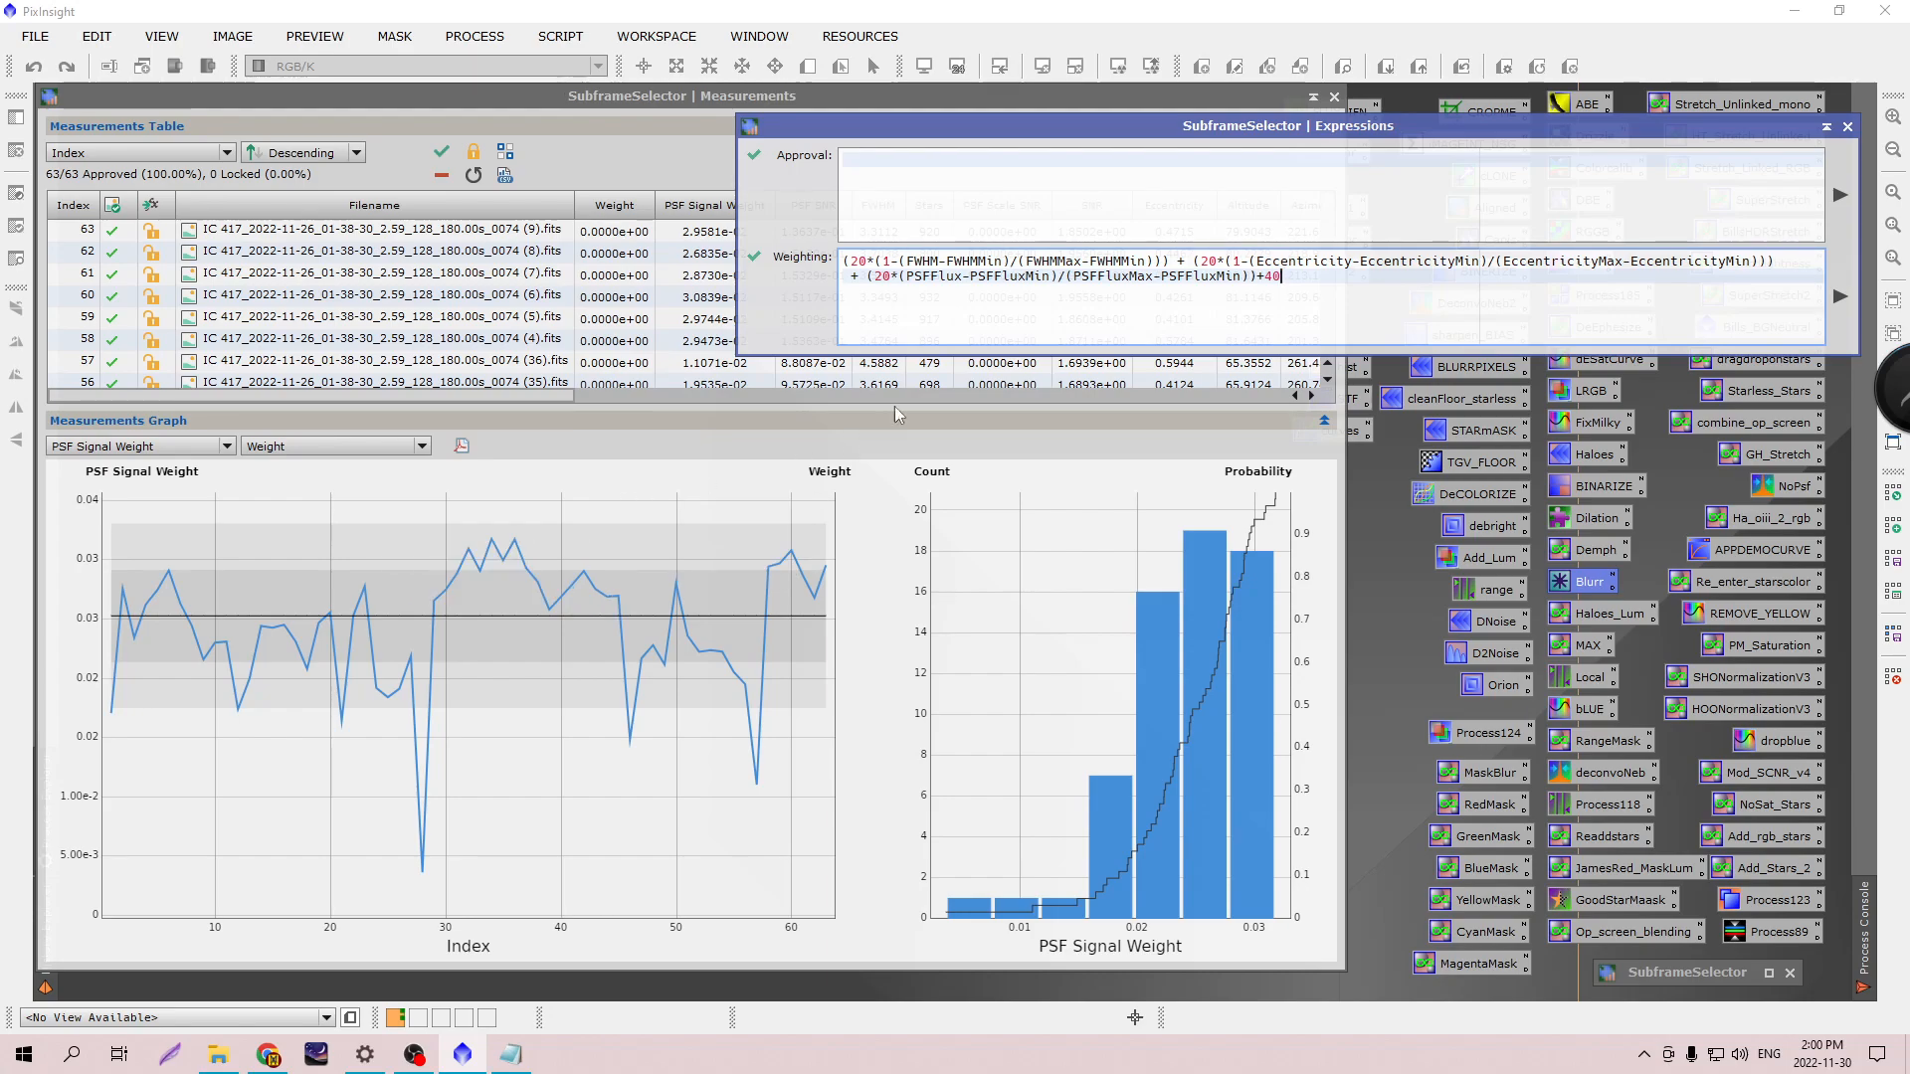
{"action": "mouse_move", "coordinate": [975, 305]}
{"action": "mouse_move", "coordinate": [1354, 290]}
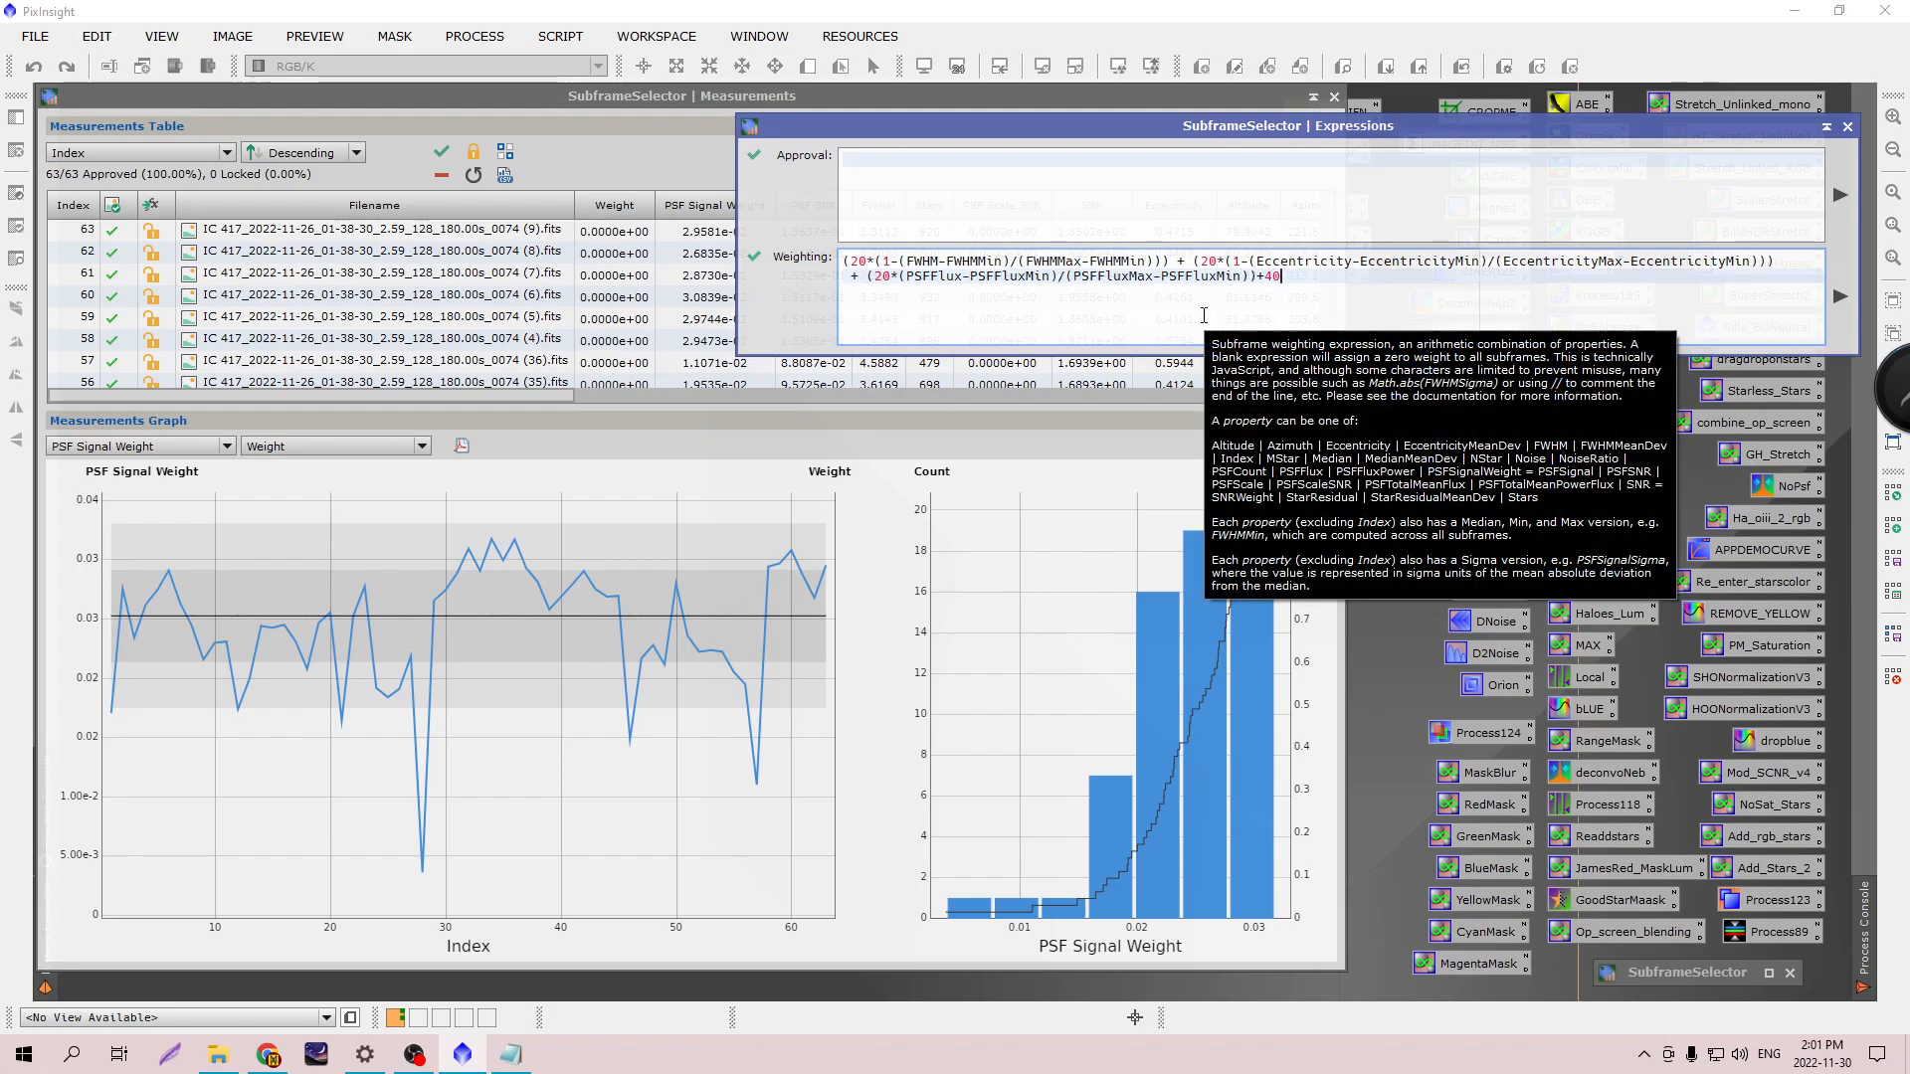
Narrow the Expressions window beside the measurements, apply the weighting expression to the subframes, and sort the table by Weight.
{"action": "left_click_drag", "start_coordinate": [737, 276], "coordinate": [1348, 276]}
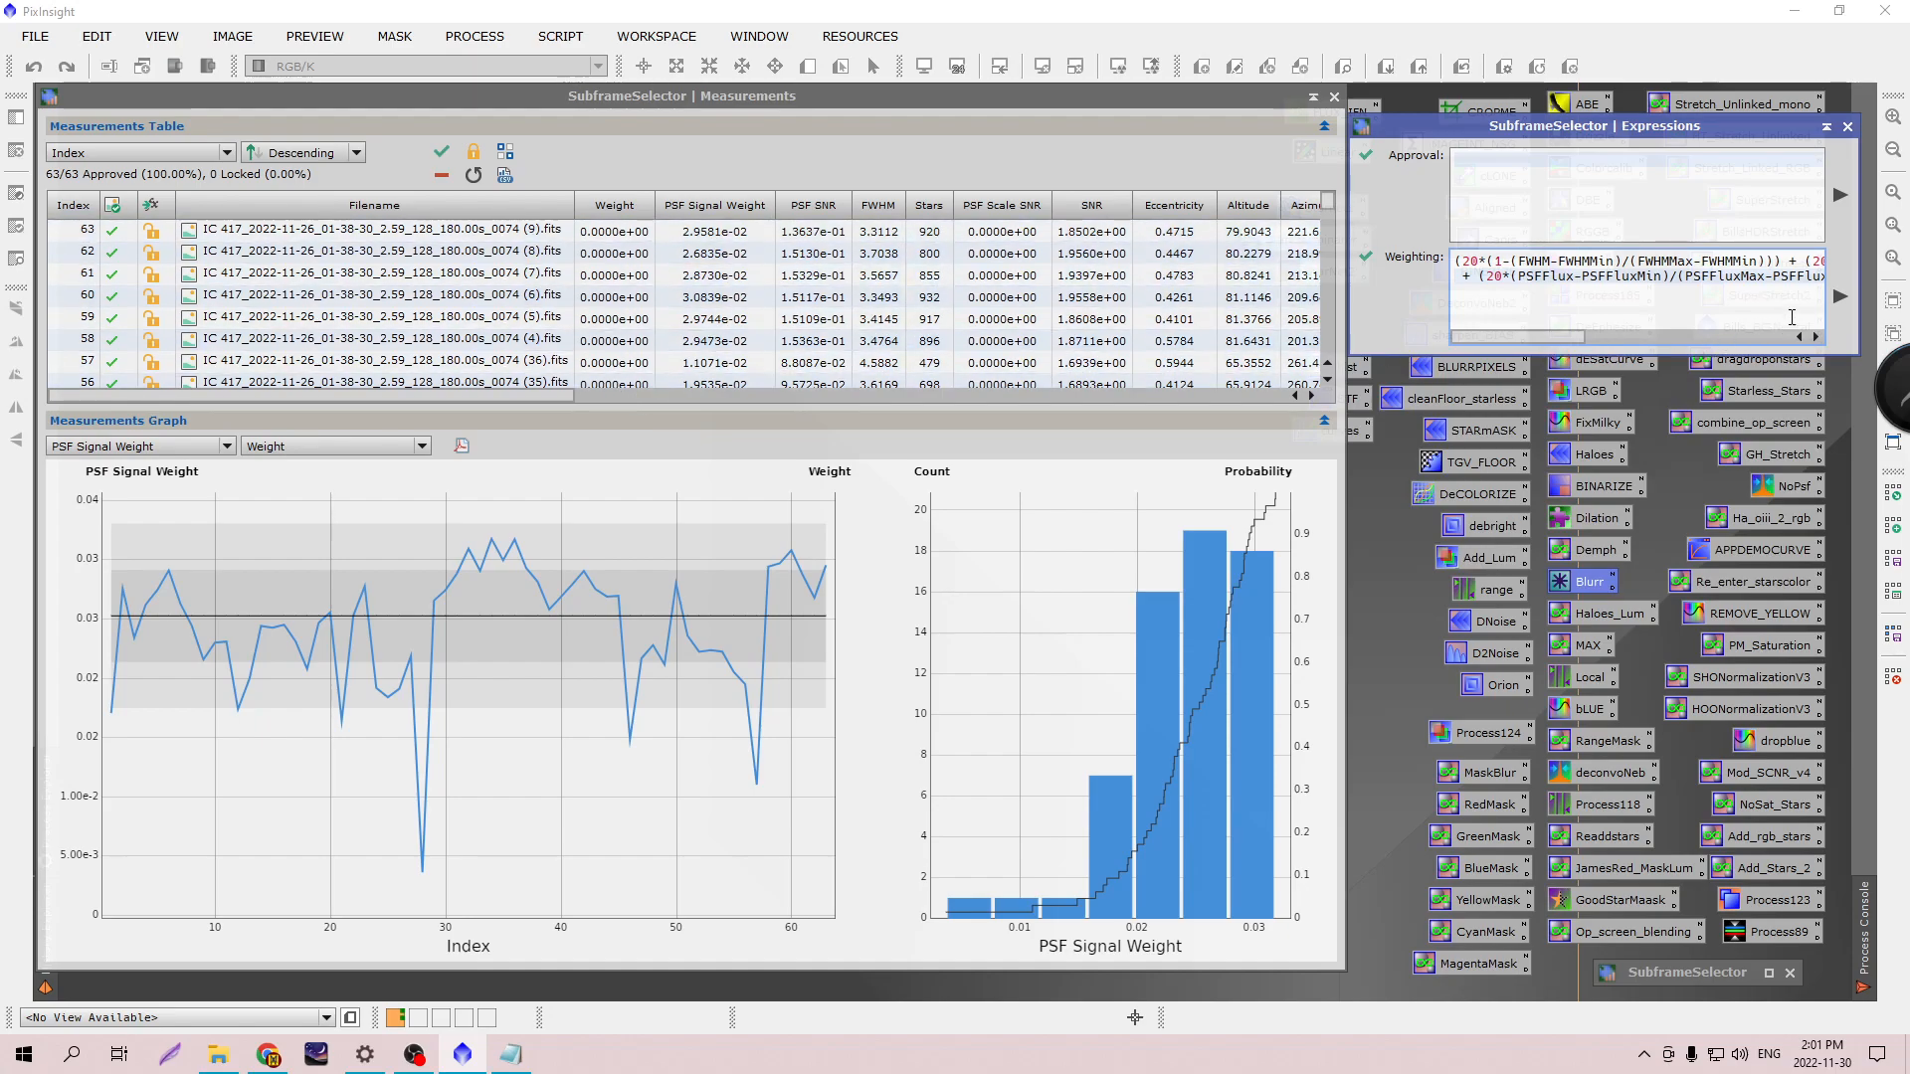
{"action": "left_click", "coordinate": [1839, 297]}
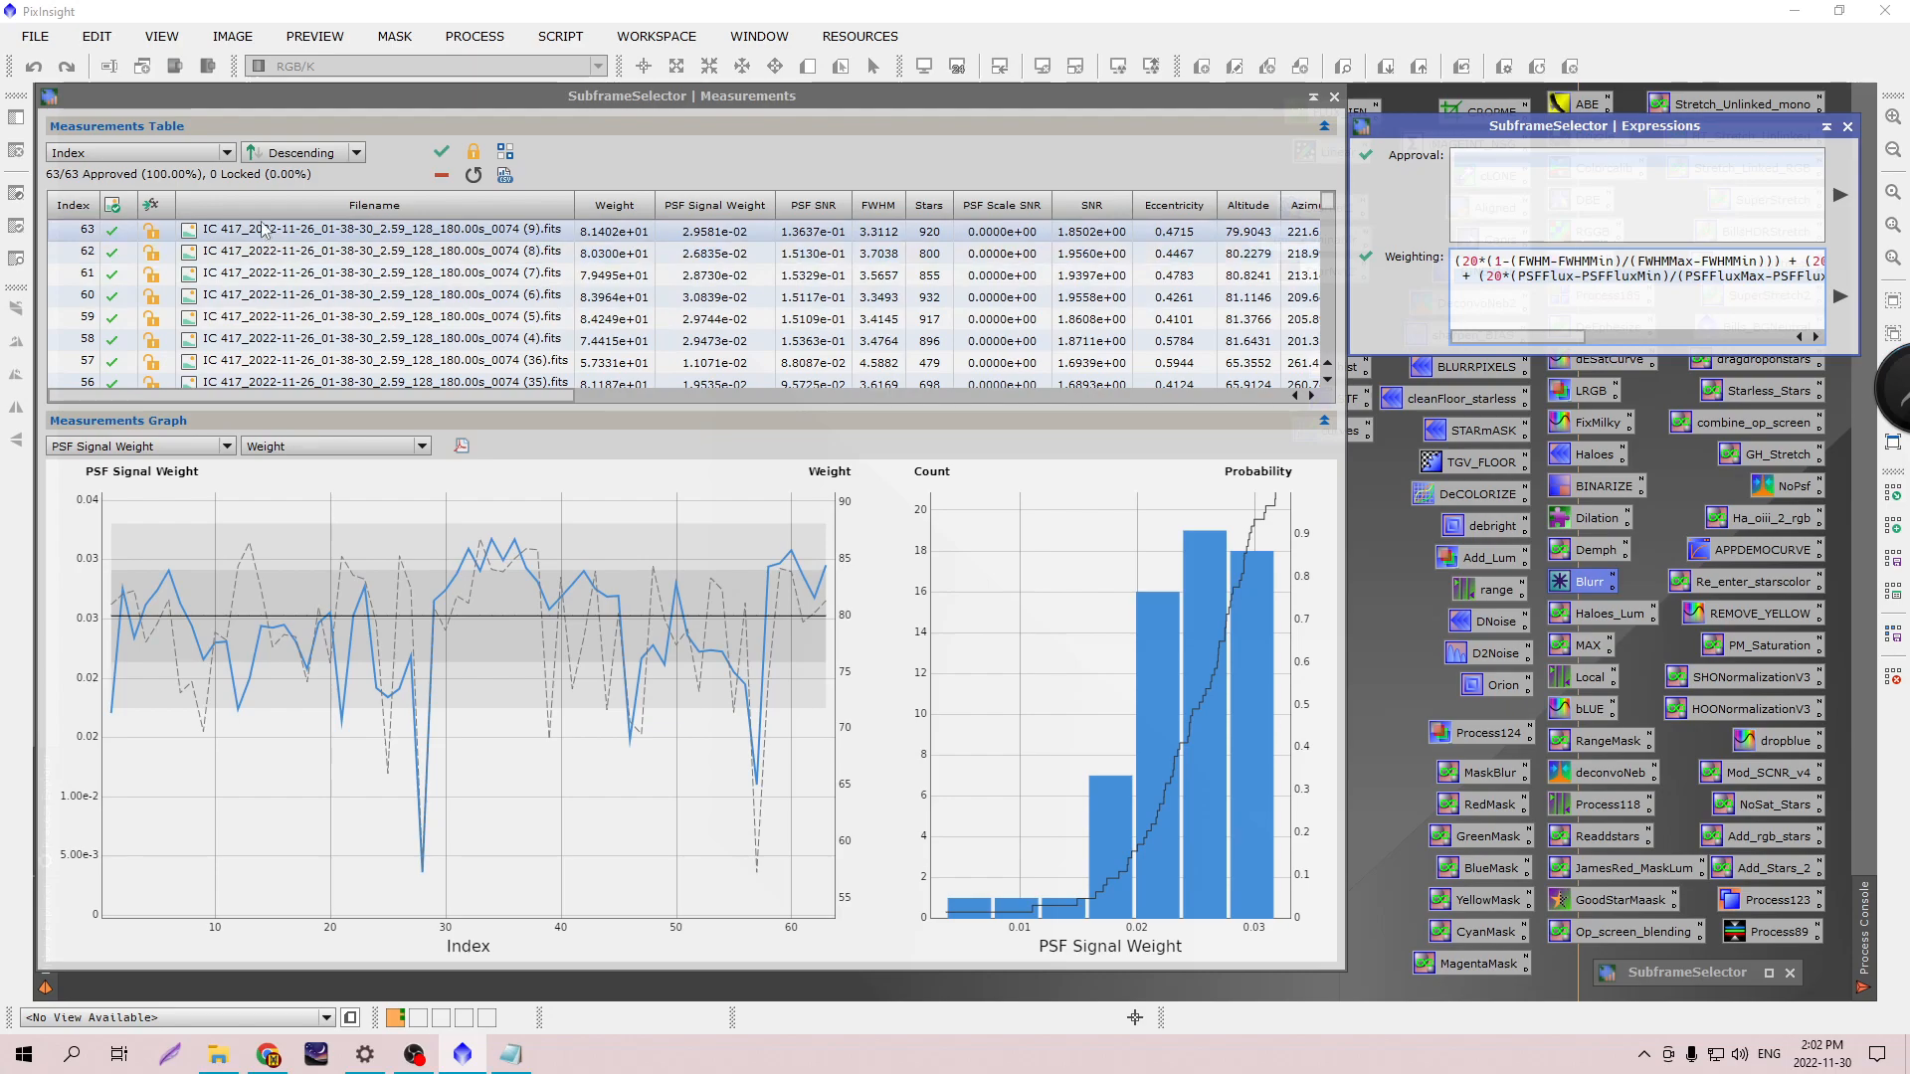
{"action": "left_click", "coordinate": [226, 152]}
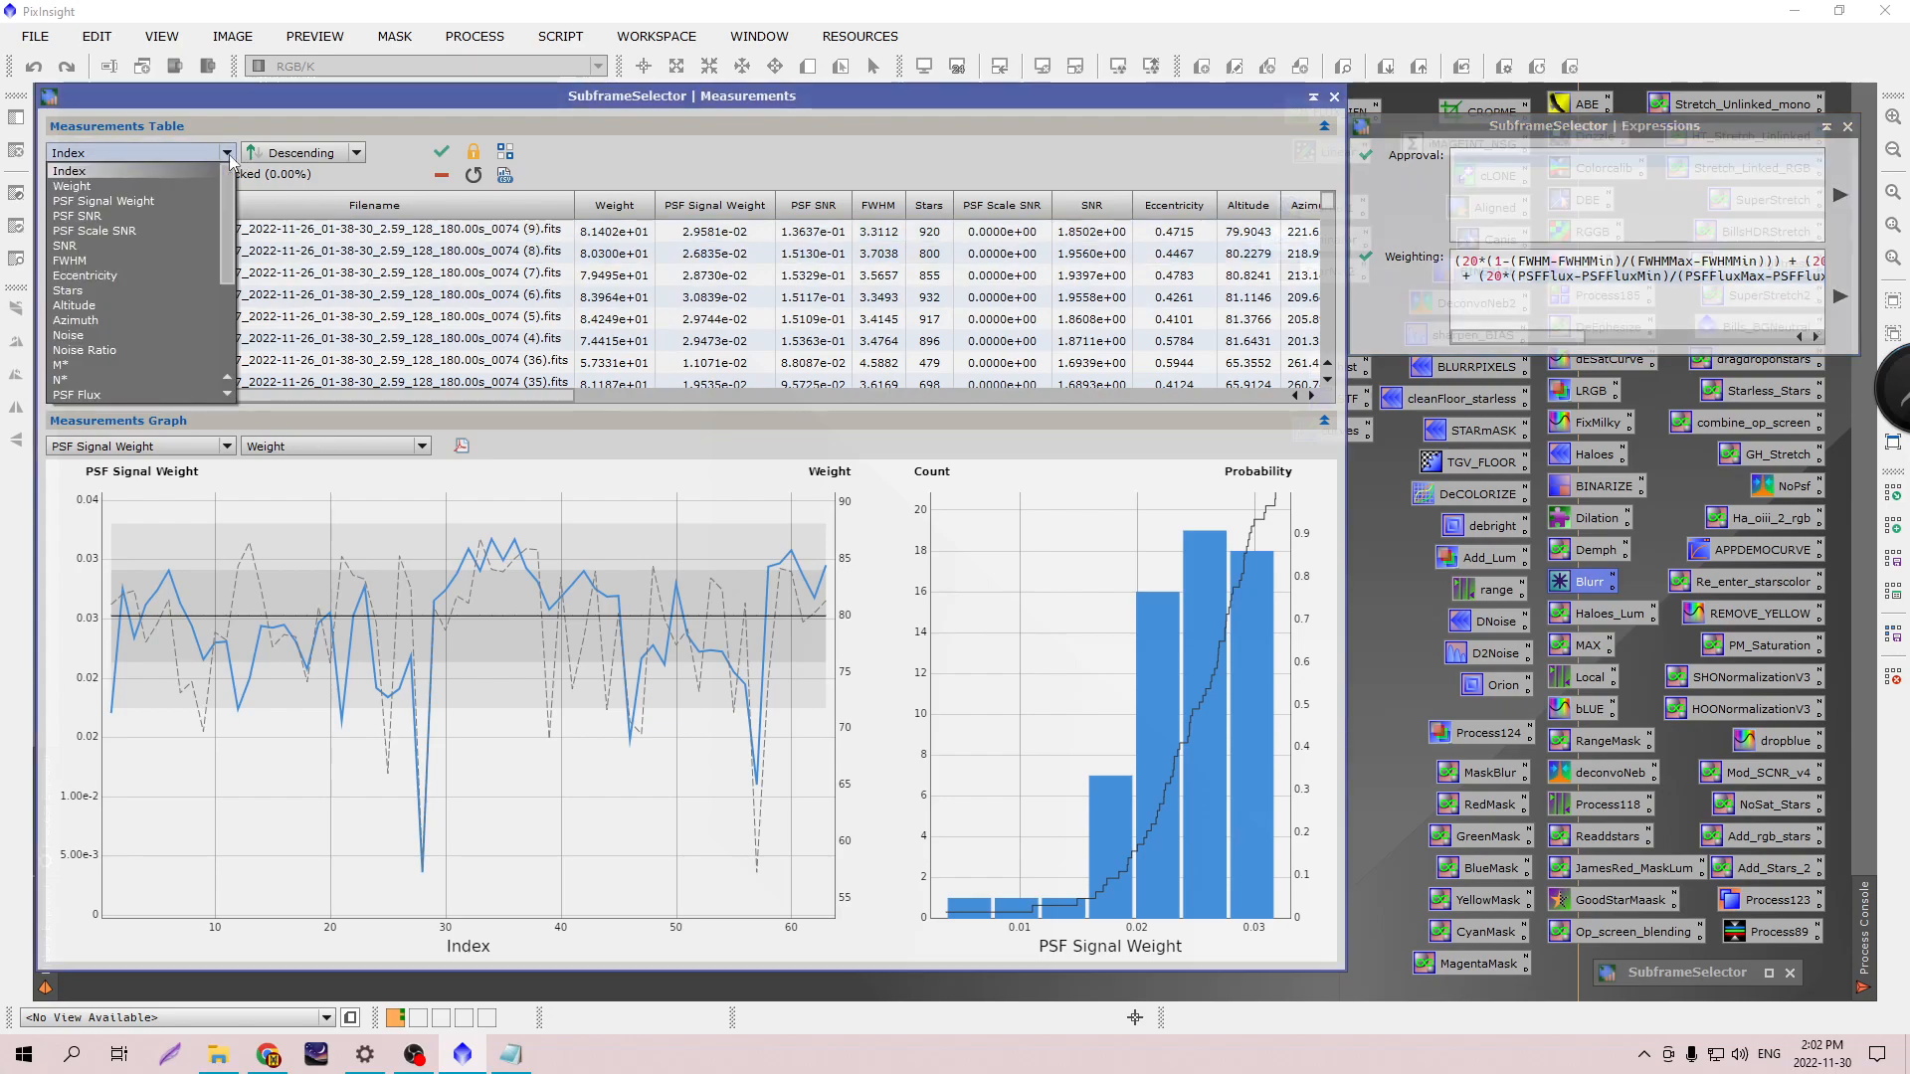
{"action": "left_click", "coordinate": [142, 188]}
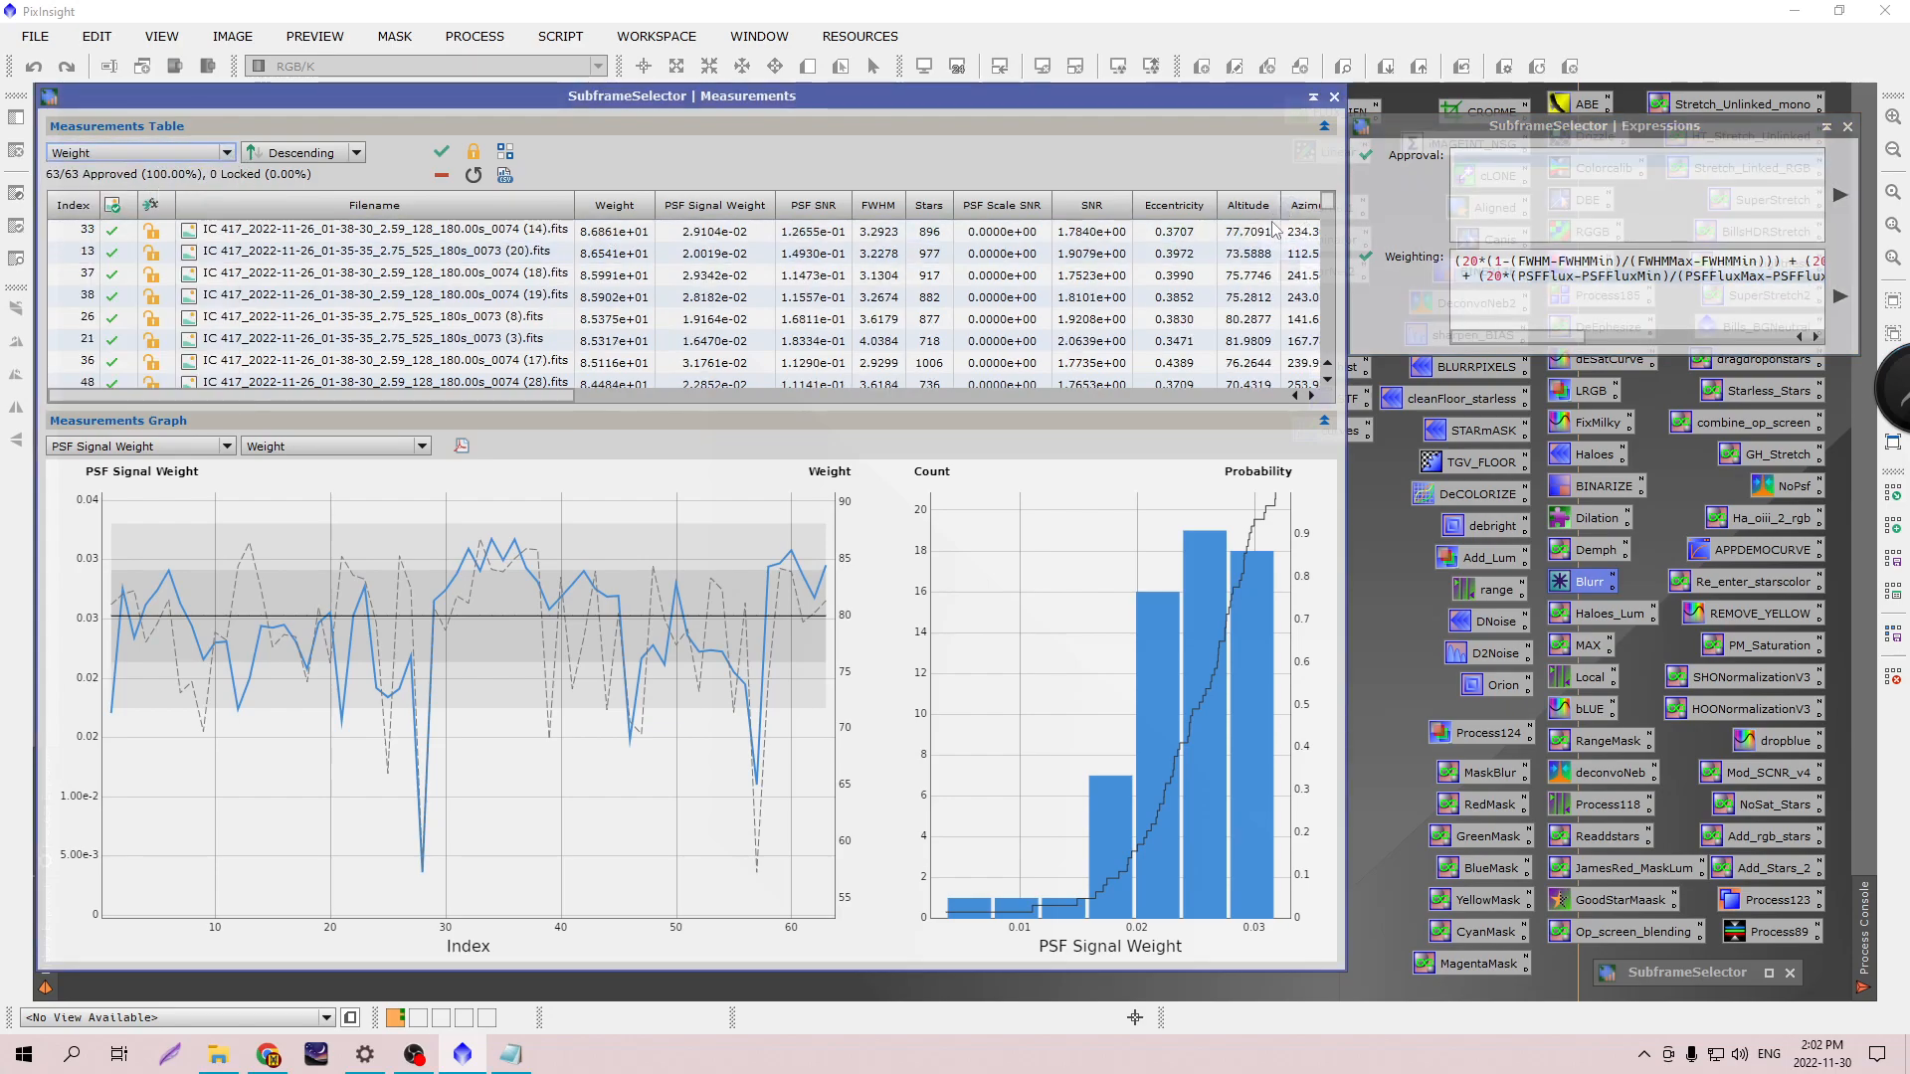
{"action": "mouse_move", "coordinate": [1327, 205]}
{"action": "left_mouse_down"}
{"action": "mouse_move", "coordinate": [1328, 376]}
{"action": "mouse_move", "coordinate": [1327, 201]}
{"action": "left_mouse_up"}
Sort the measurements table by weight in ascending order and review the worst and best subframes.
{"action": "left_click", "coordinate": [356, 153]}
{"action": "left_click", "coordinate": [327, 174]}
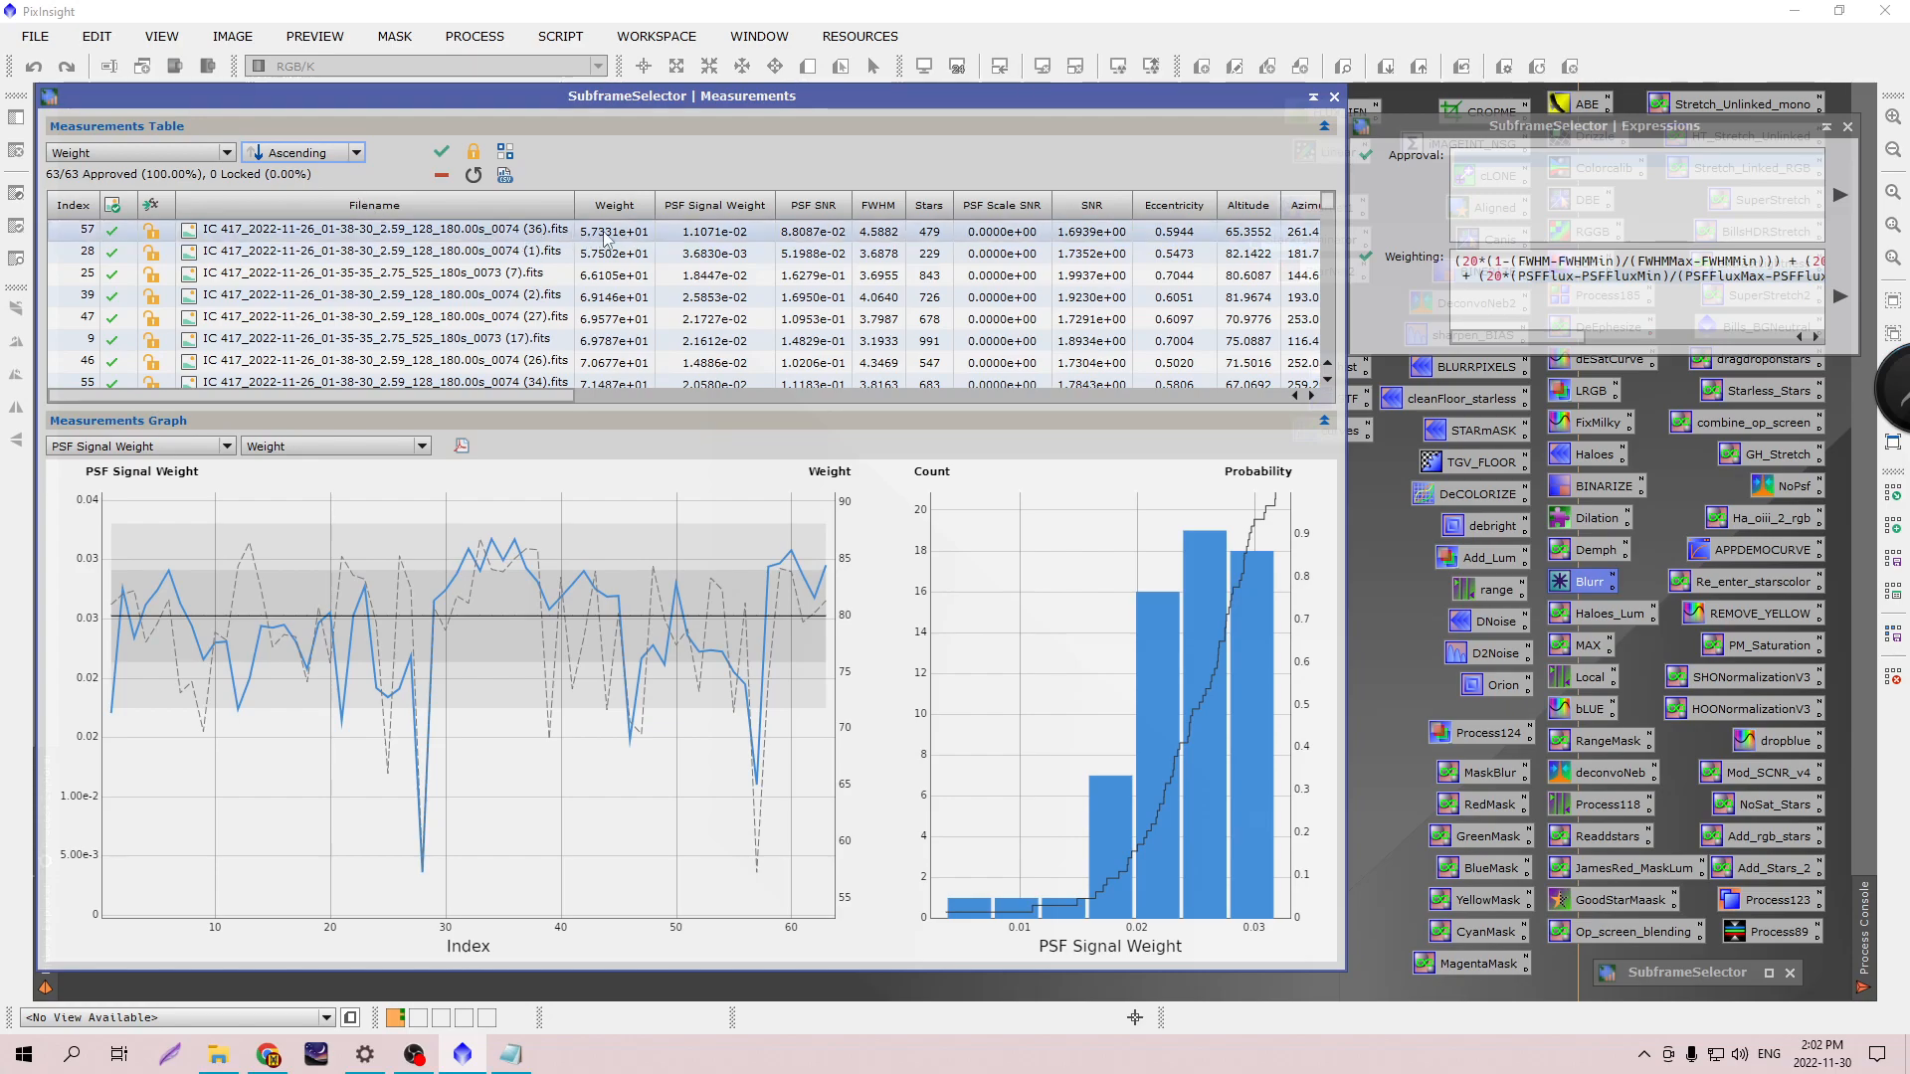
{"action": "left_click_drag", "start_coordinate": [1328, 211], "coordinate": [1331, 344]}
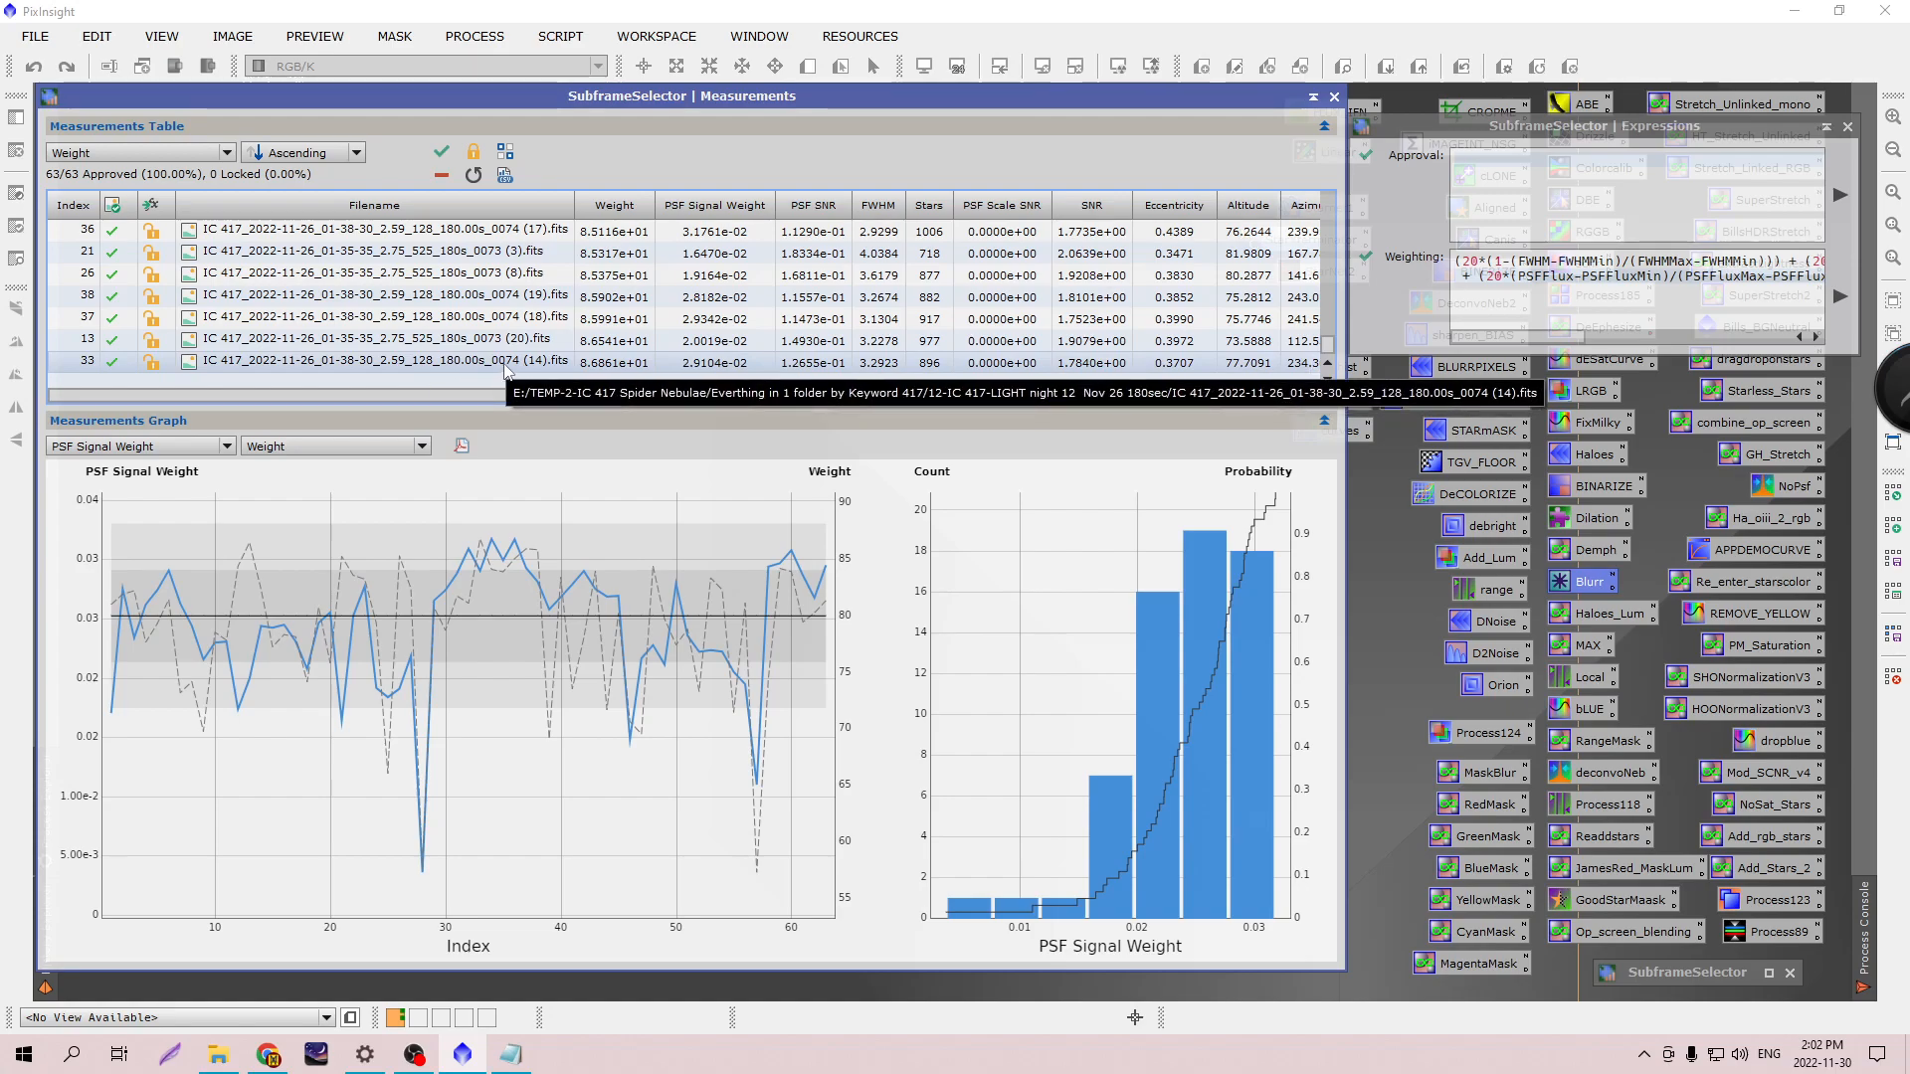
{"action": "left_click_drag", "start_coordinate": [1328, 347], "coordinate": [1306, 199]}
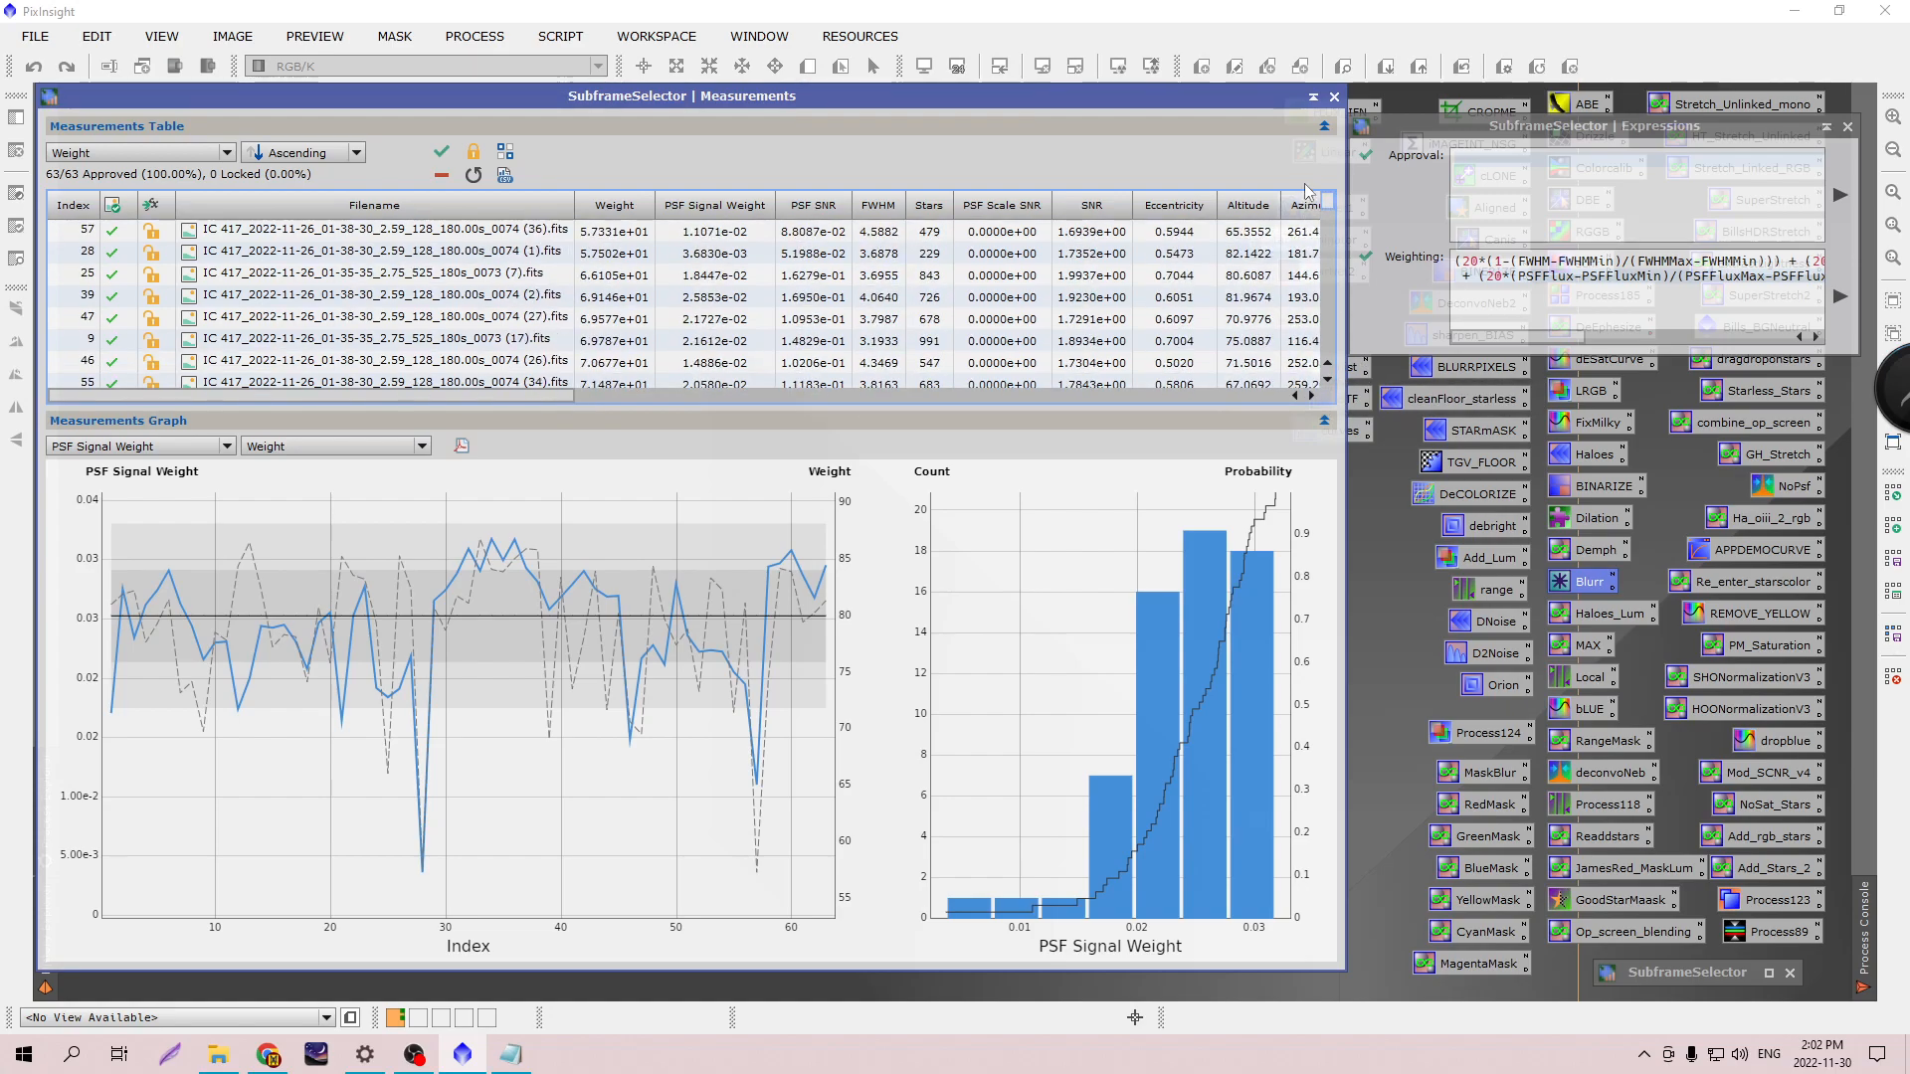
{"action": "scroll", "coordinate": [555, 244], "scroll_direction": "up", "scroll_amount": 1}
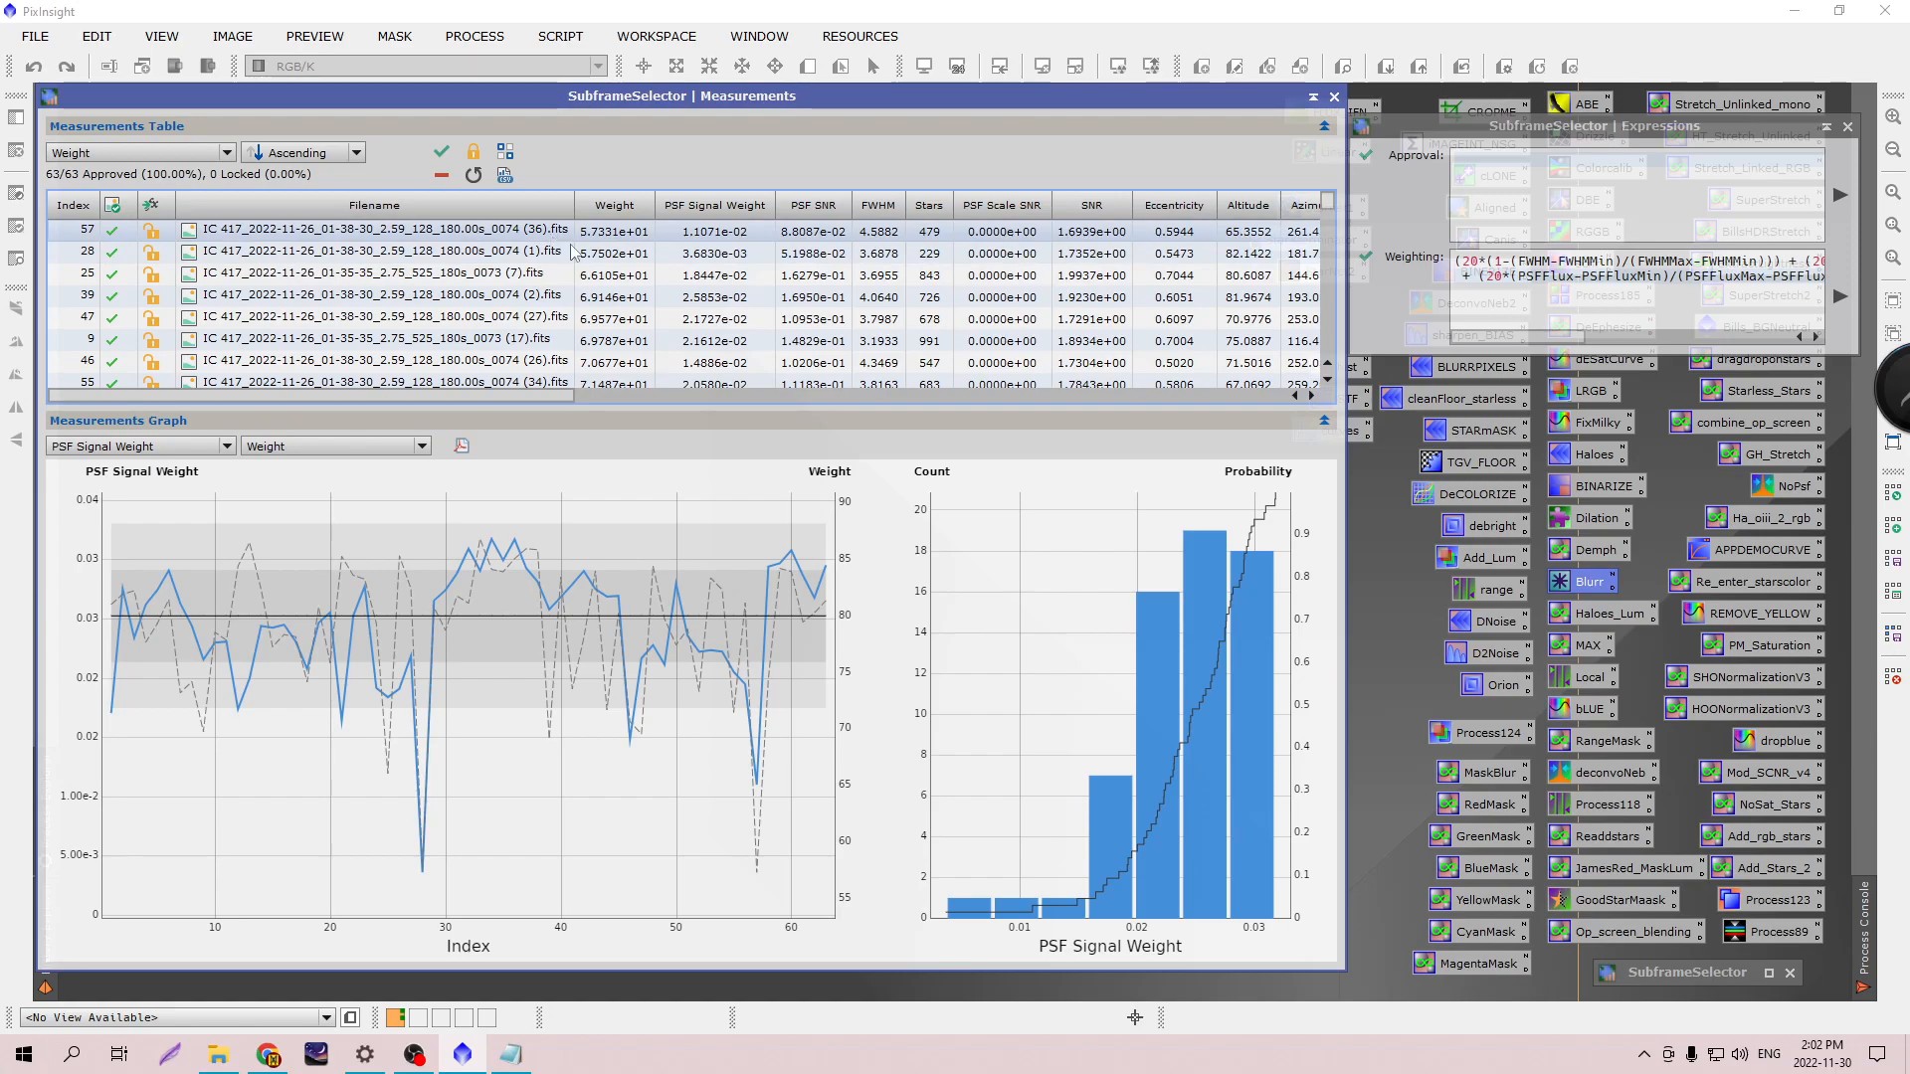
Begin the approval expression with "FWHM <" and plot FWHM in the measurements graph.
{"action": "left_click", "coordinate": [1480, 157]}
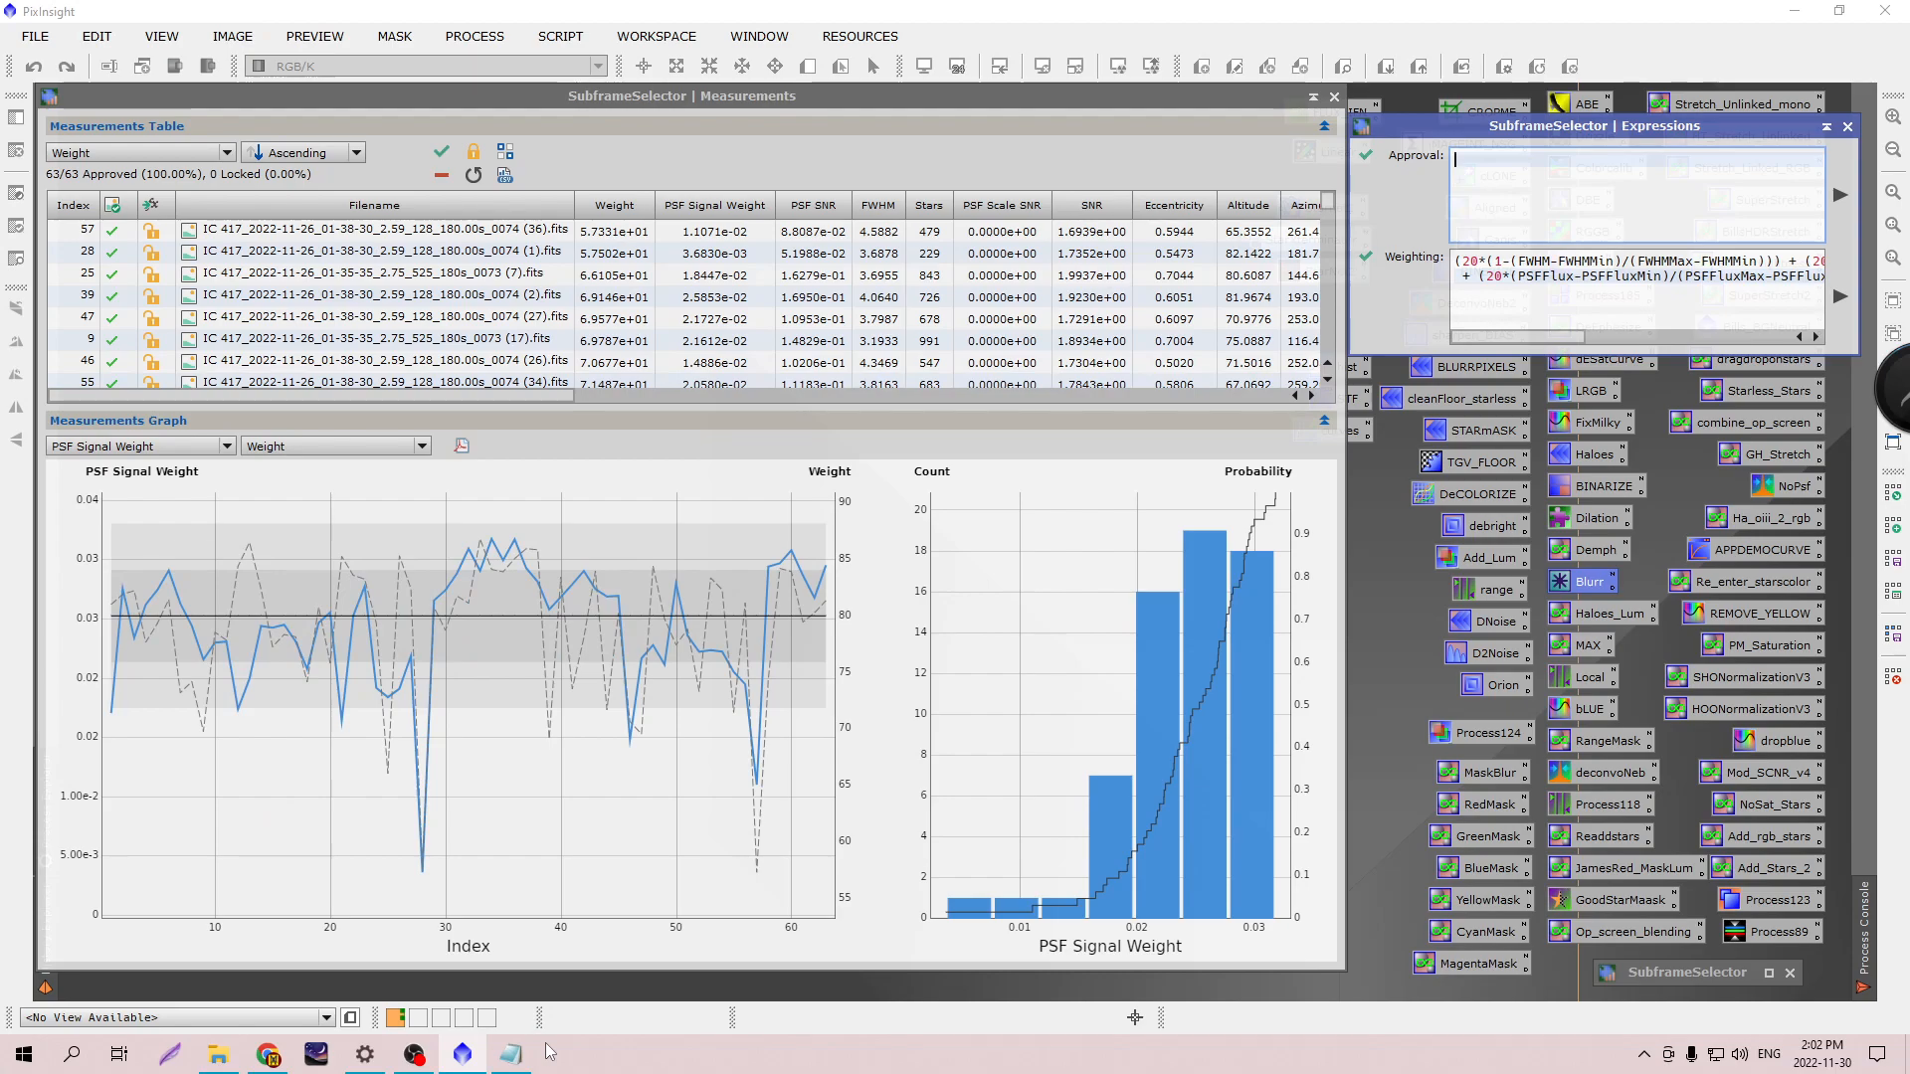
{"action": "type", "text": "FWHM <"}
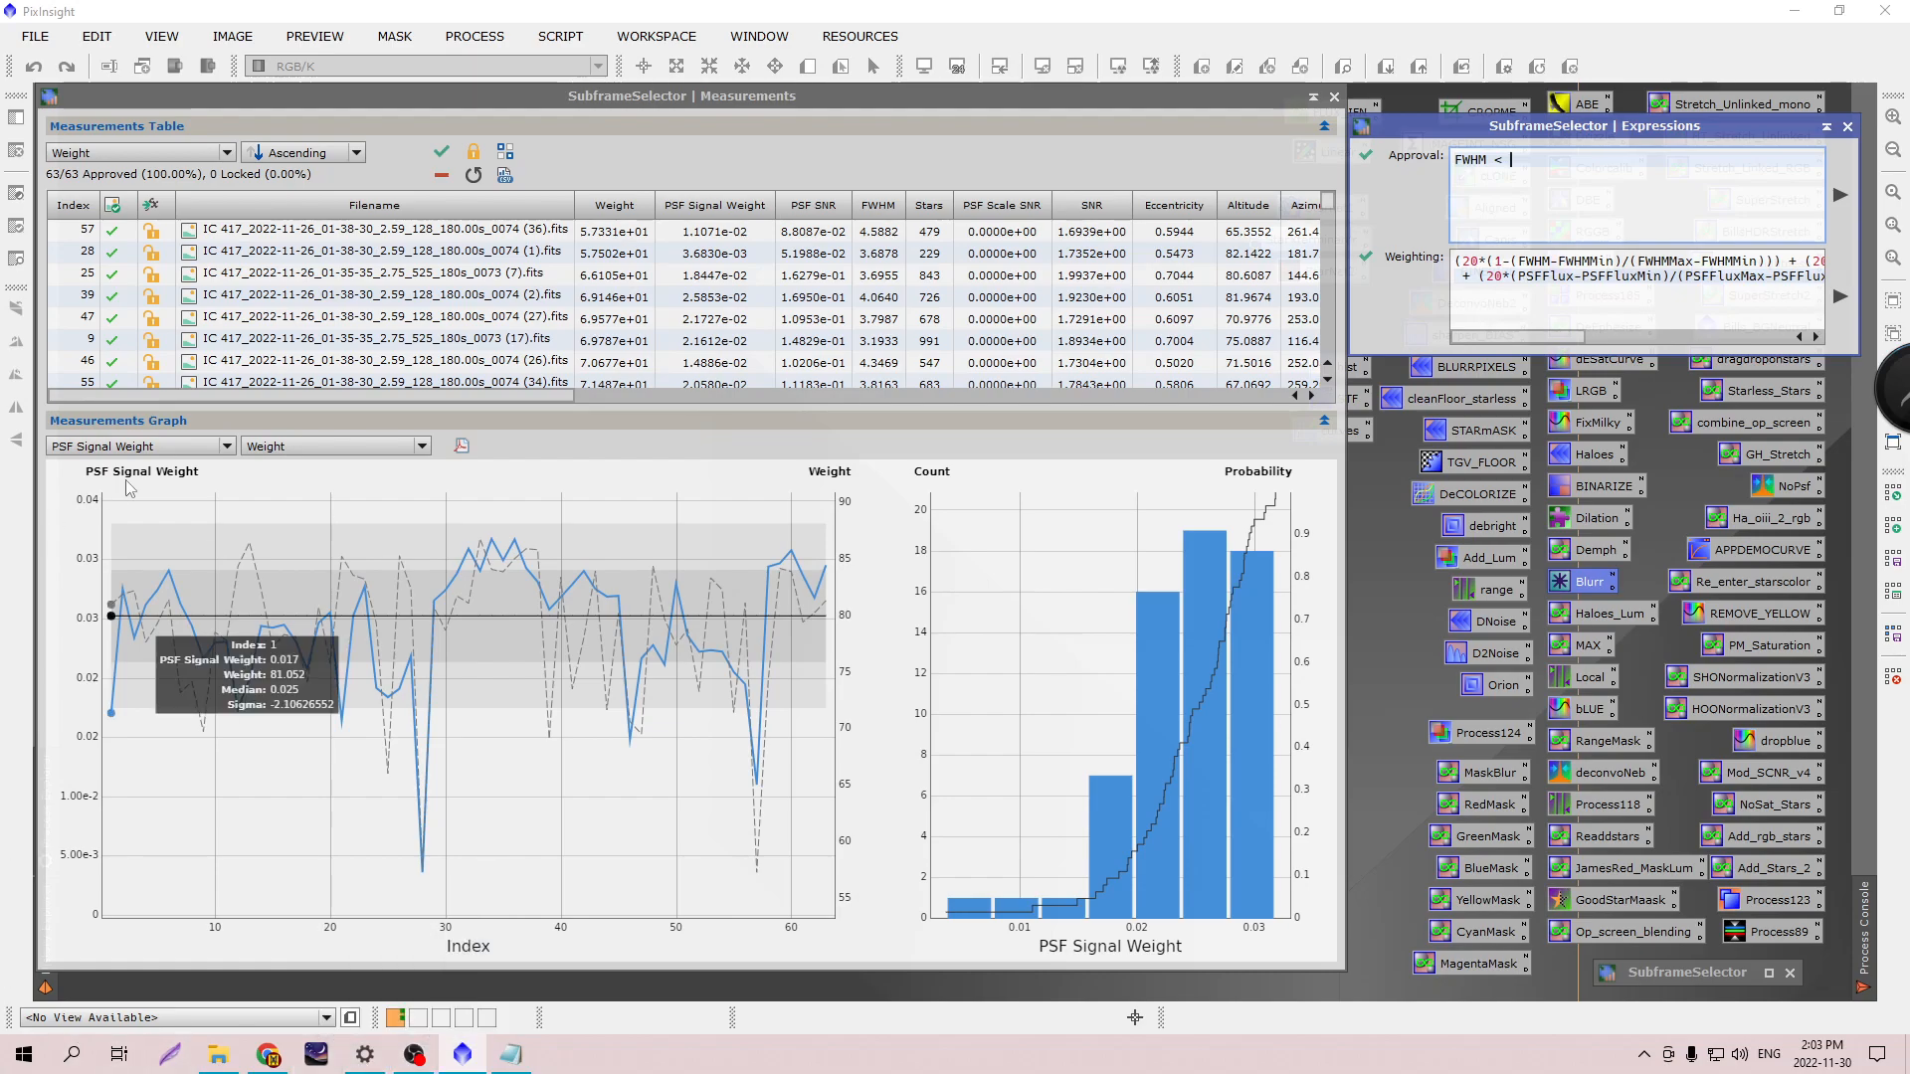
{"action": "left_click", "coordinate": [228, 446]}
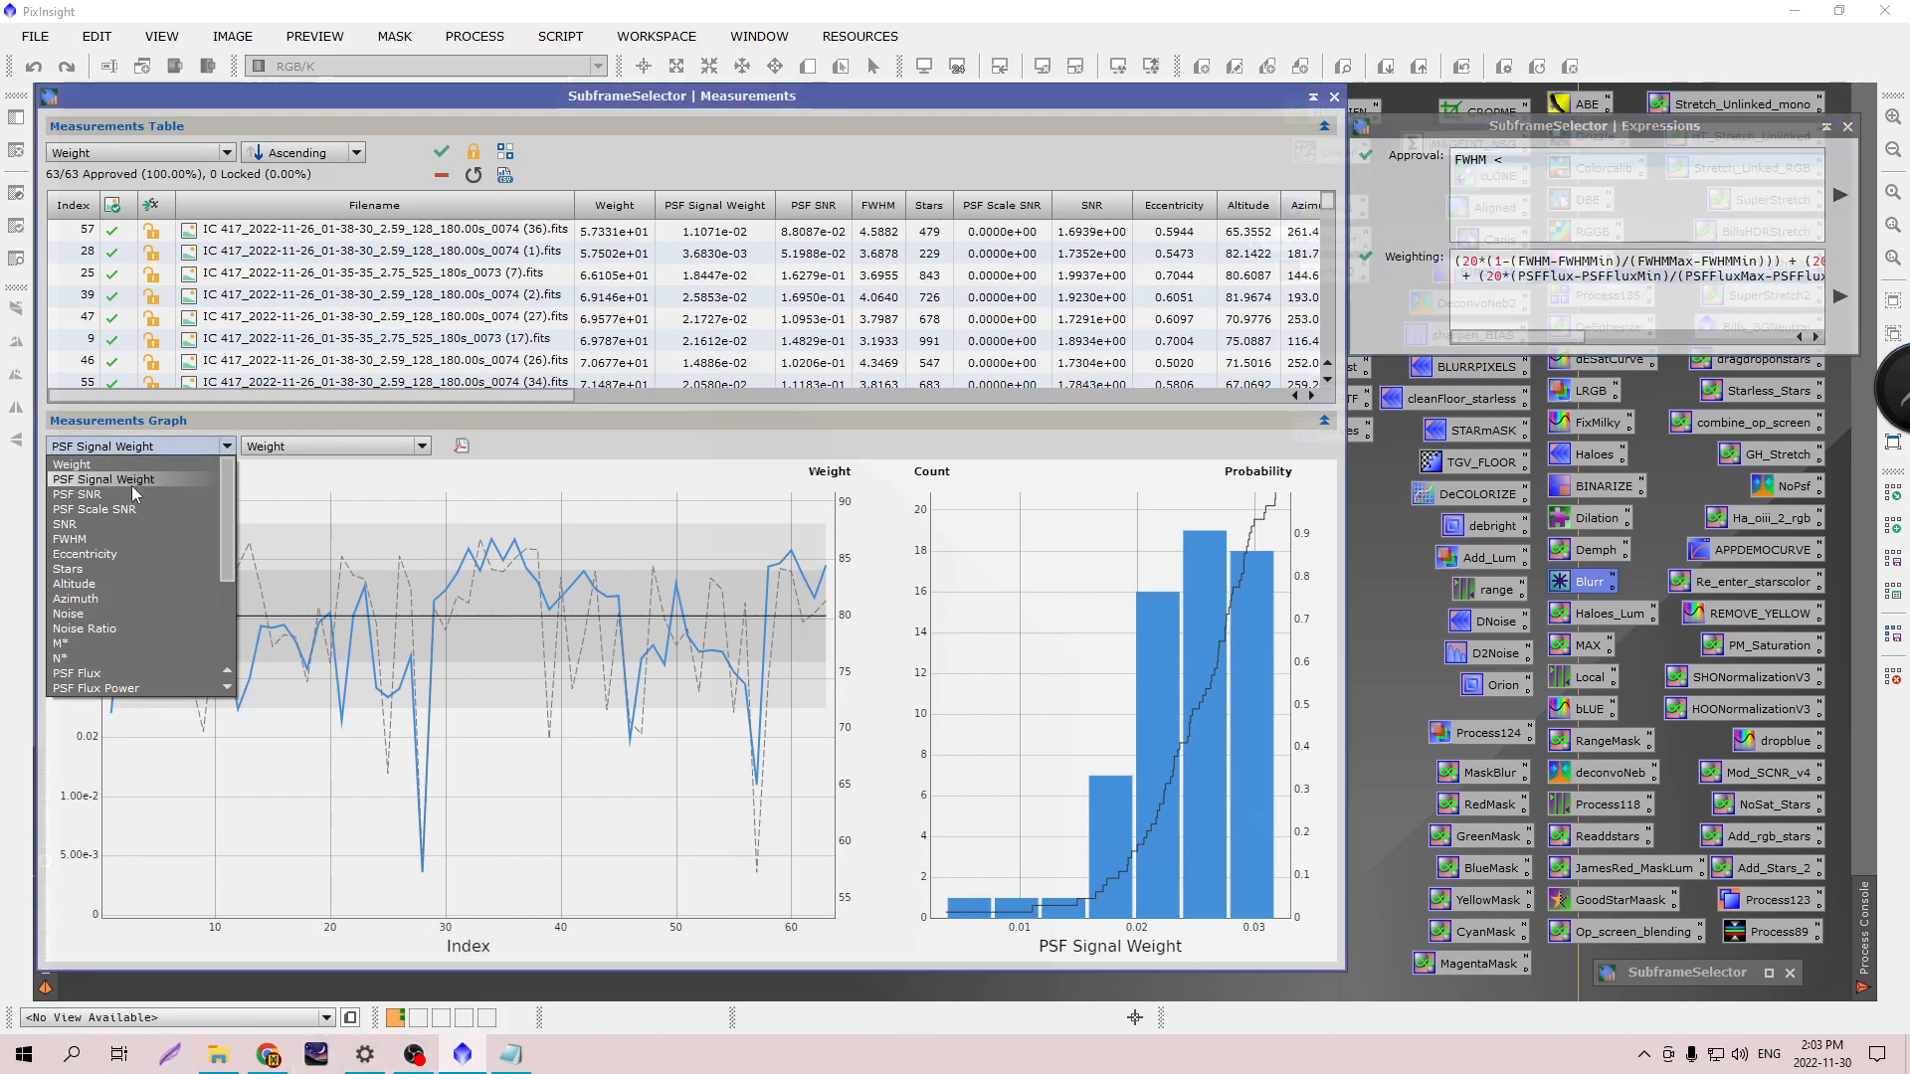
{"action": "left_click", "coordinate": [98, 540]}
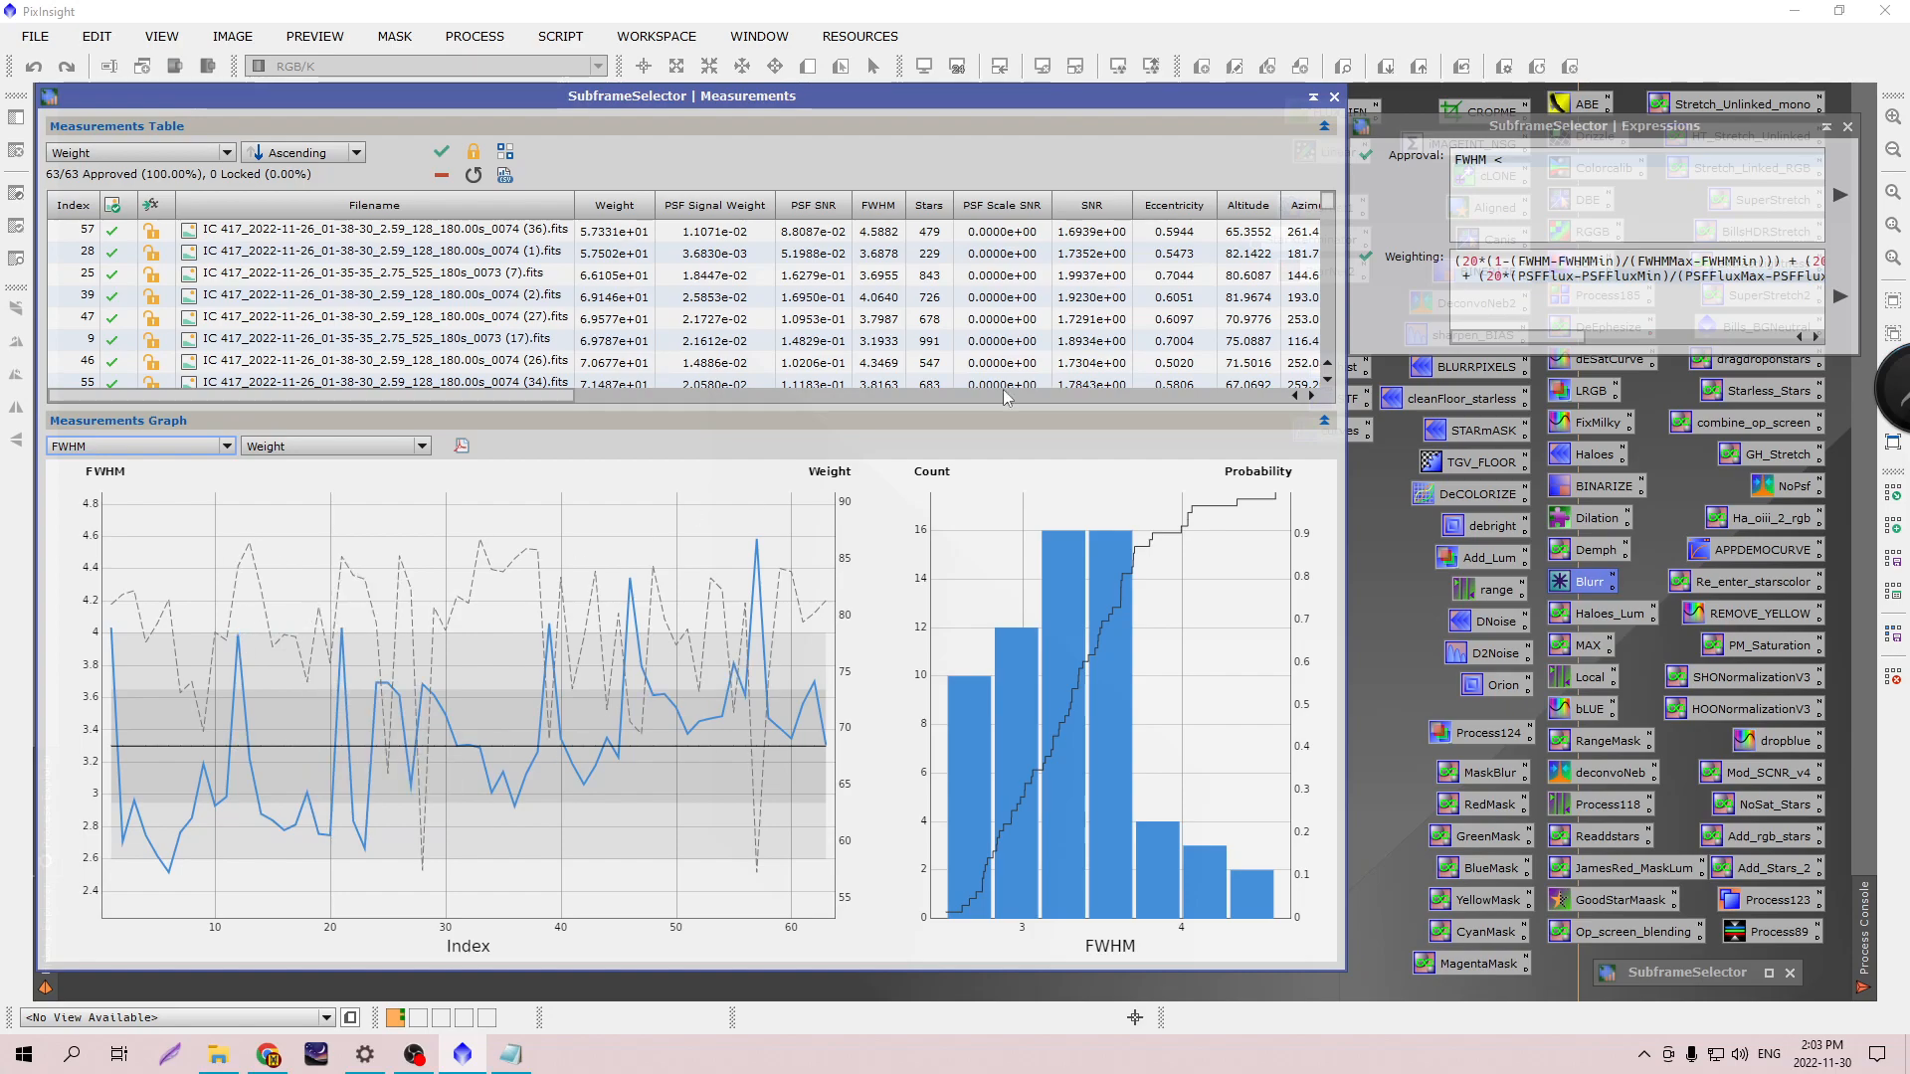
Complete the approval expression as FWHM < 4.0, apply it, and inspect the rejected peaks in the graph.
{"action": "left_click", "coordinate": [1533, 158]}
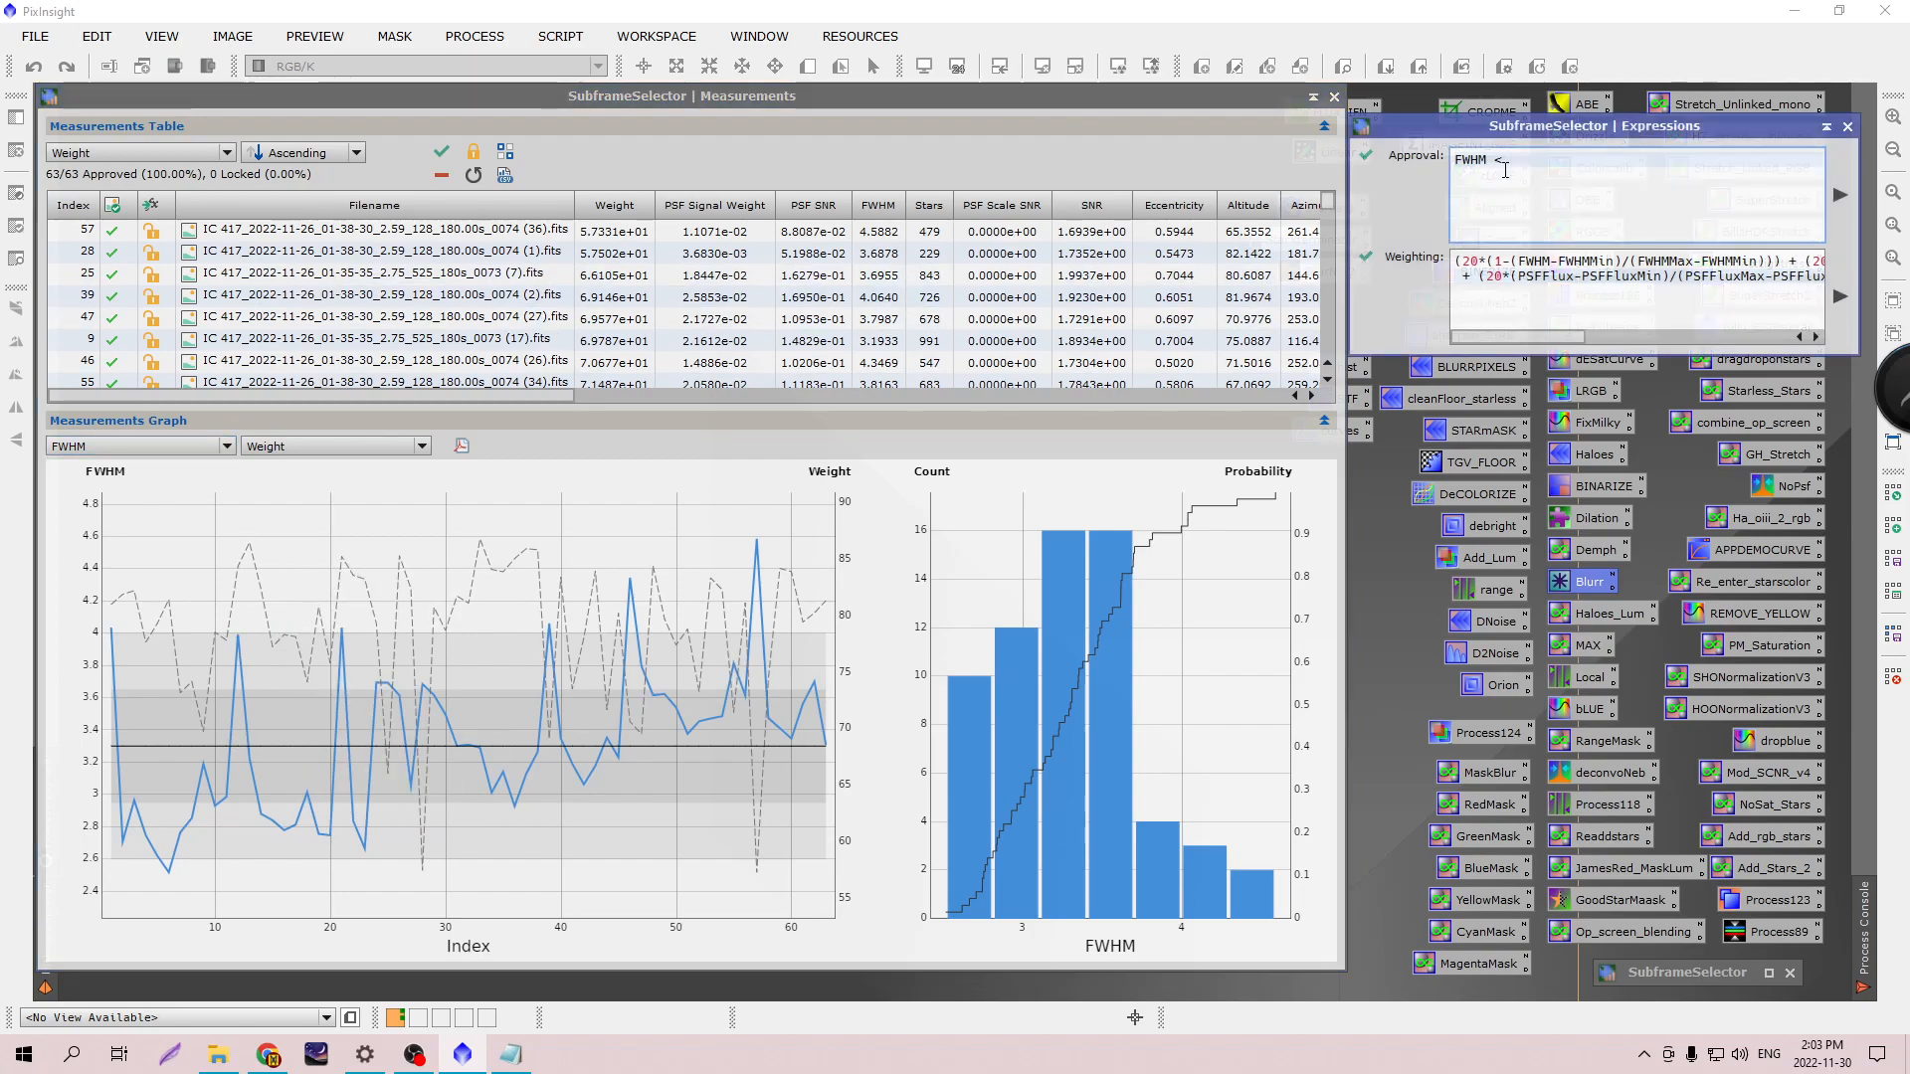
{"action": "type", "text": "4"}
{"action": "left_click_drag", "start_coordinate": [1505, 136], "coordinate": [844, 203]}
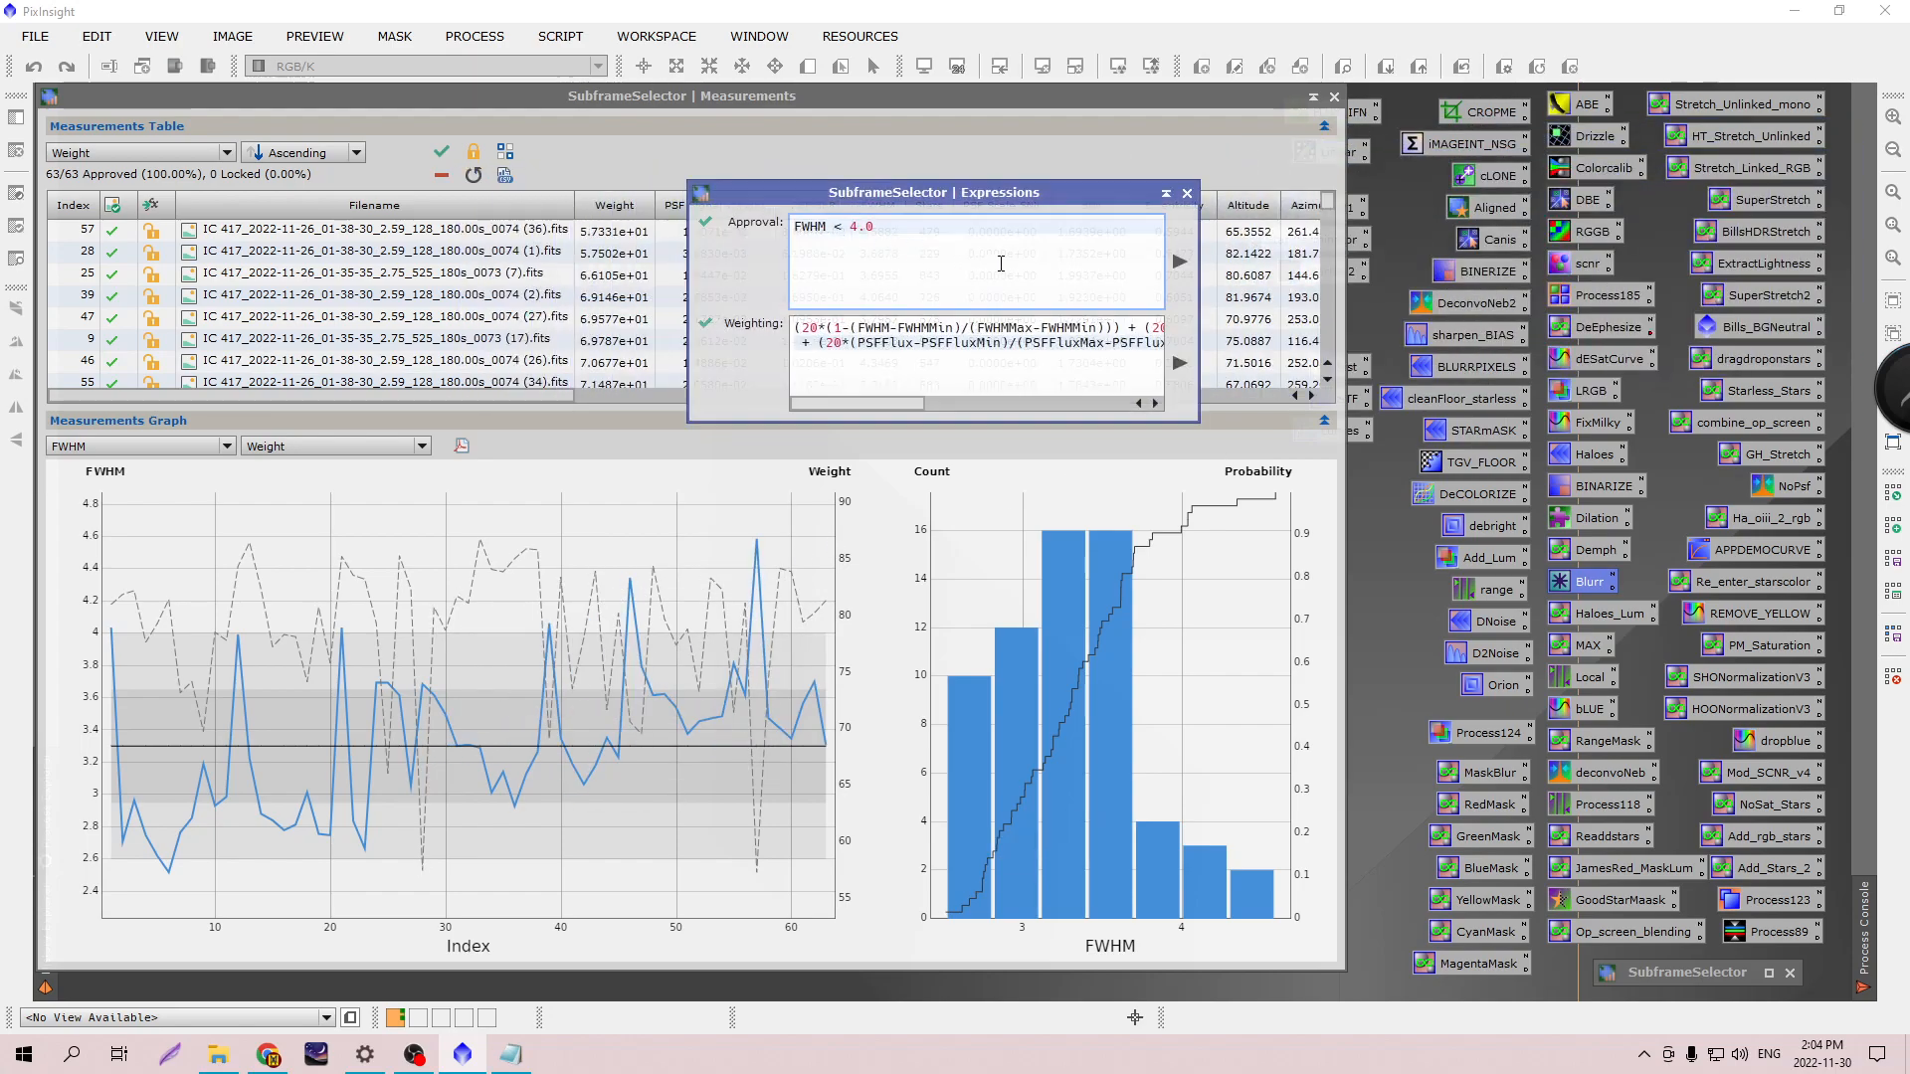
{"action": "left_click", "coordinate": [1180, 262]}
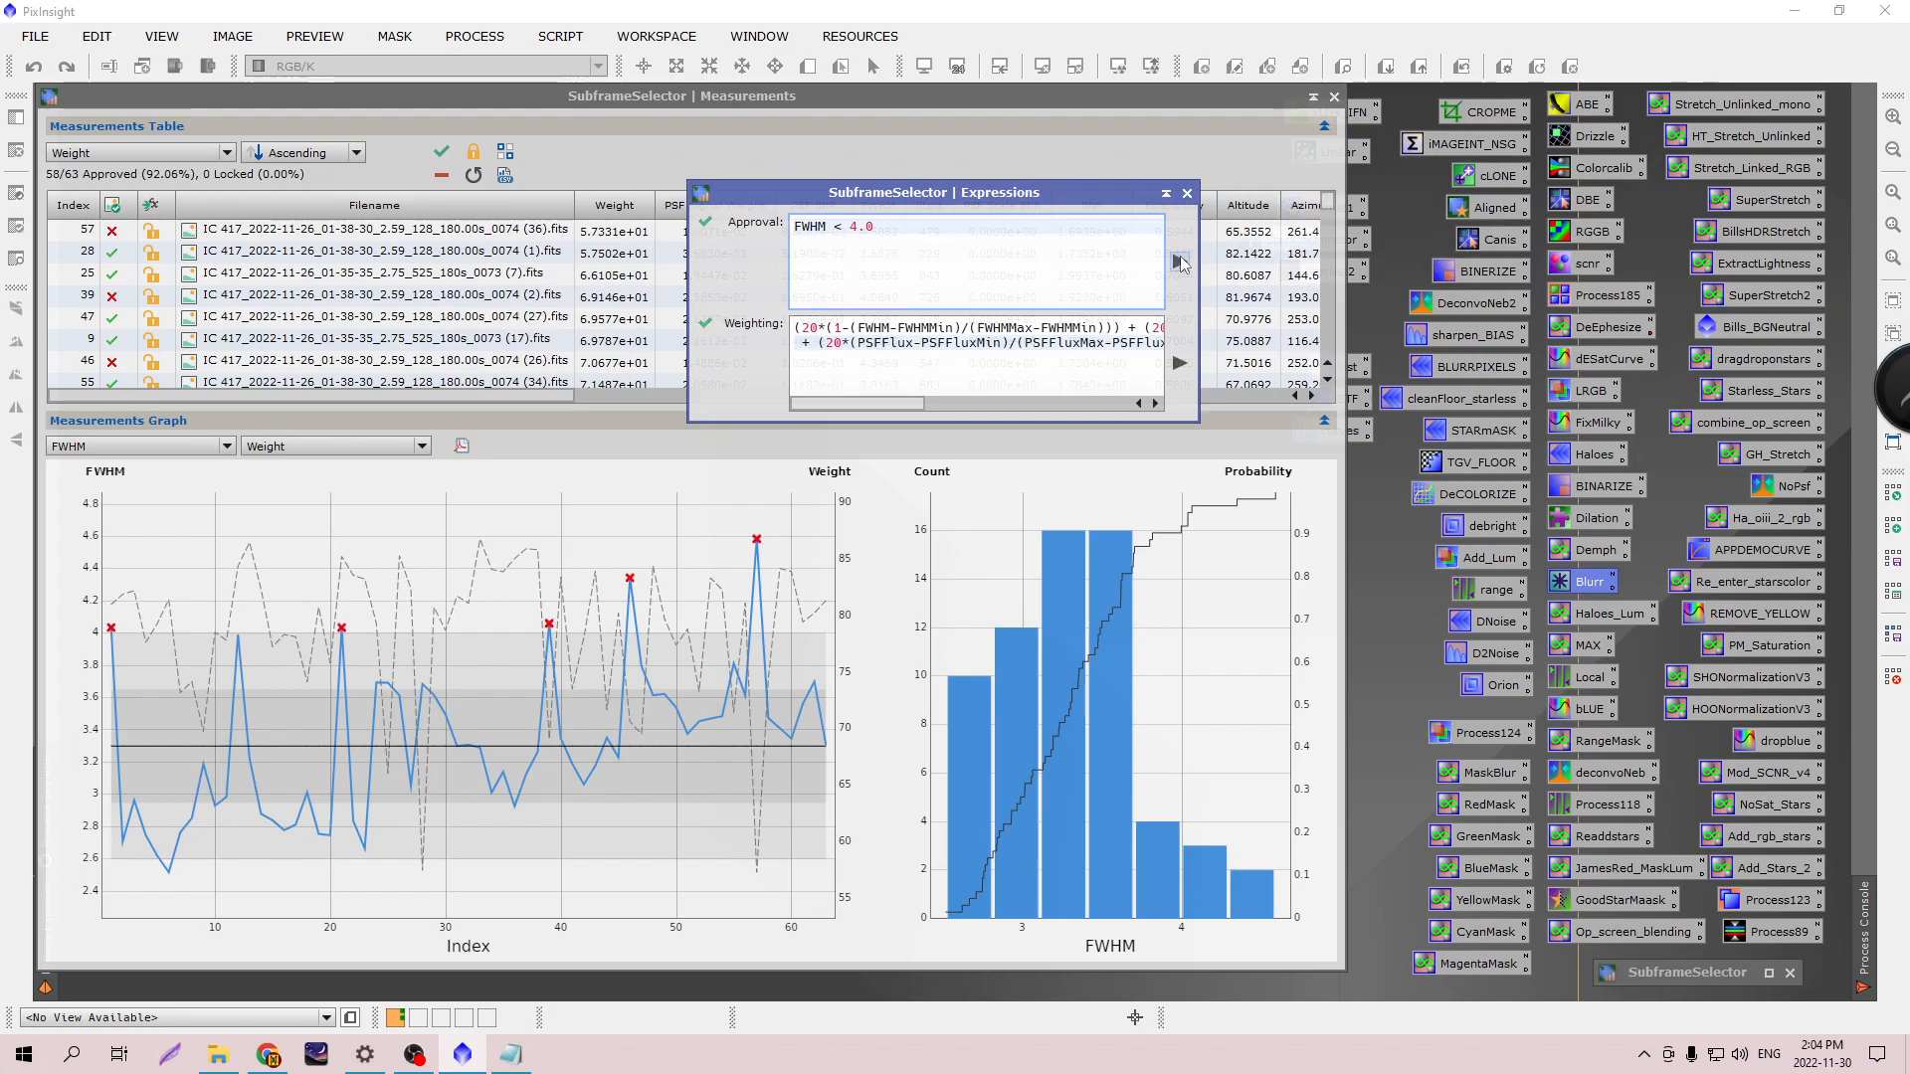
{"action": "left_click_drag", "start_coordinate": [950, 193], "coordinate": [1269, 135]}
{"action": "mouse_move", "coordinate": [340, 629]}
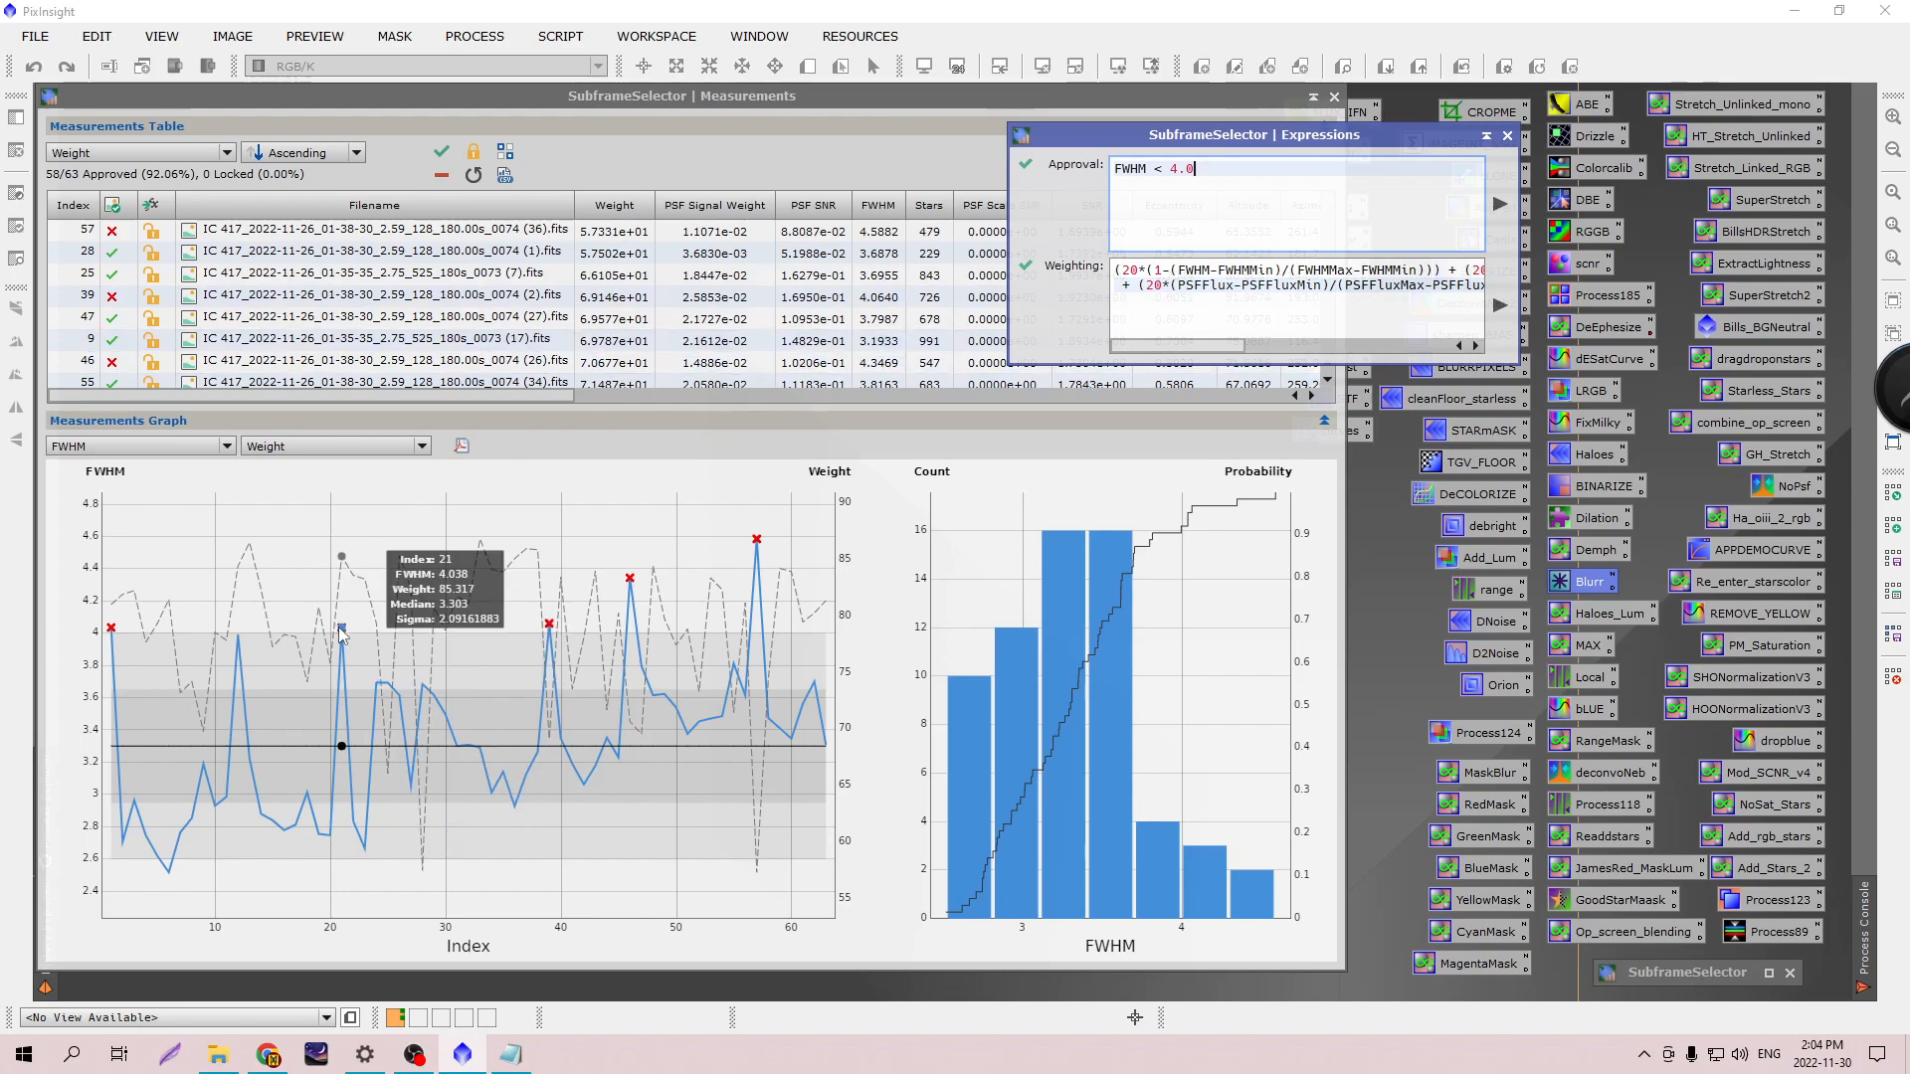
{"action": "mouse_move", "coordinate": [300, 656]}
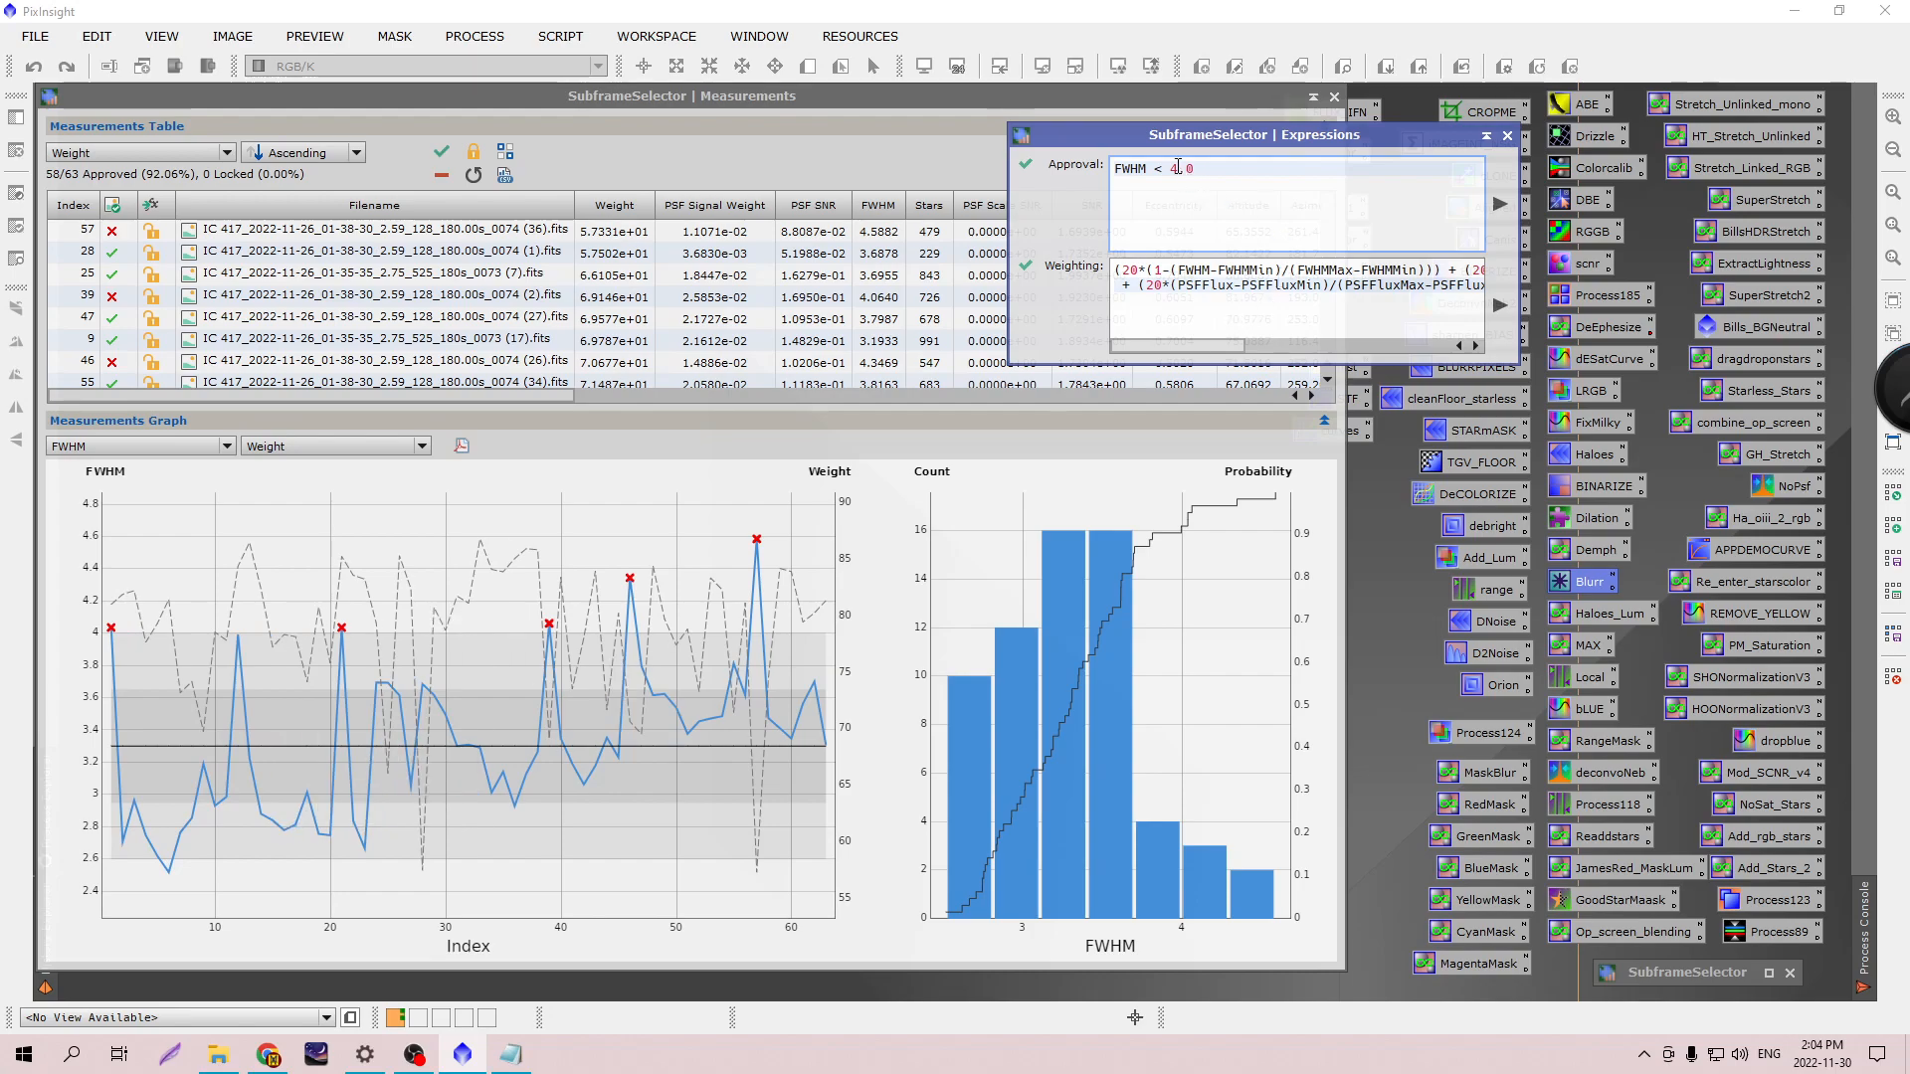
Set the approval limit to FWHM < 3.98, apply it, and check the subframe with index 12 in the graph.
{"action": "left_click_drag", "start_coordinate": [1173, 168], "coordinate": [1218, 168]}
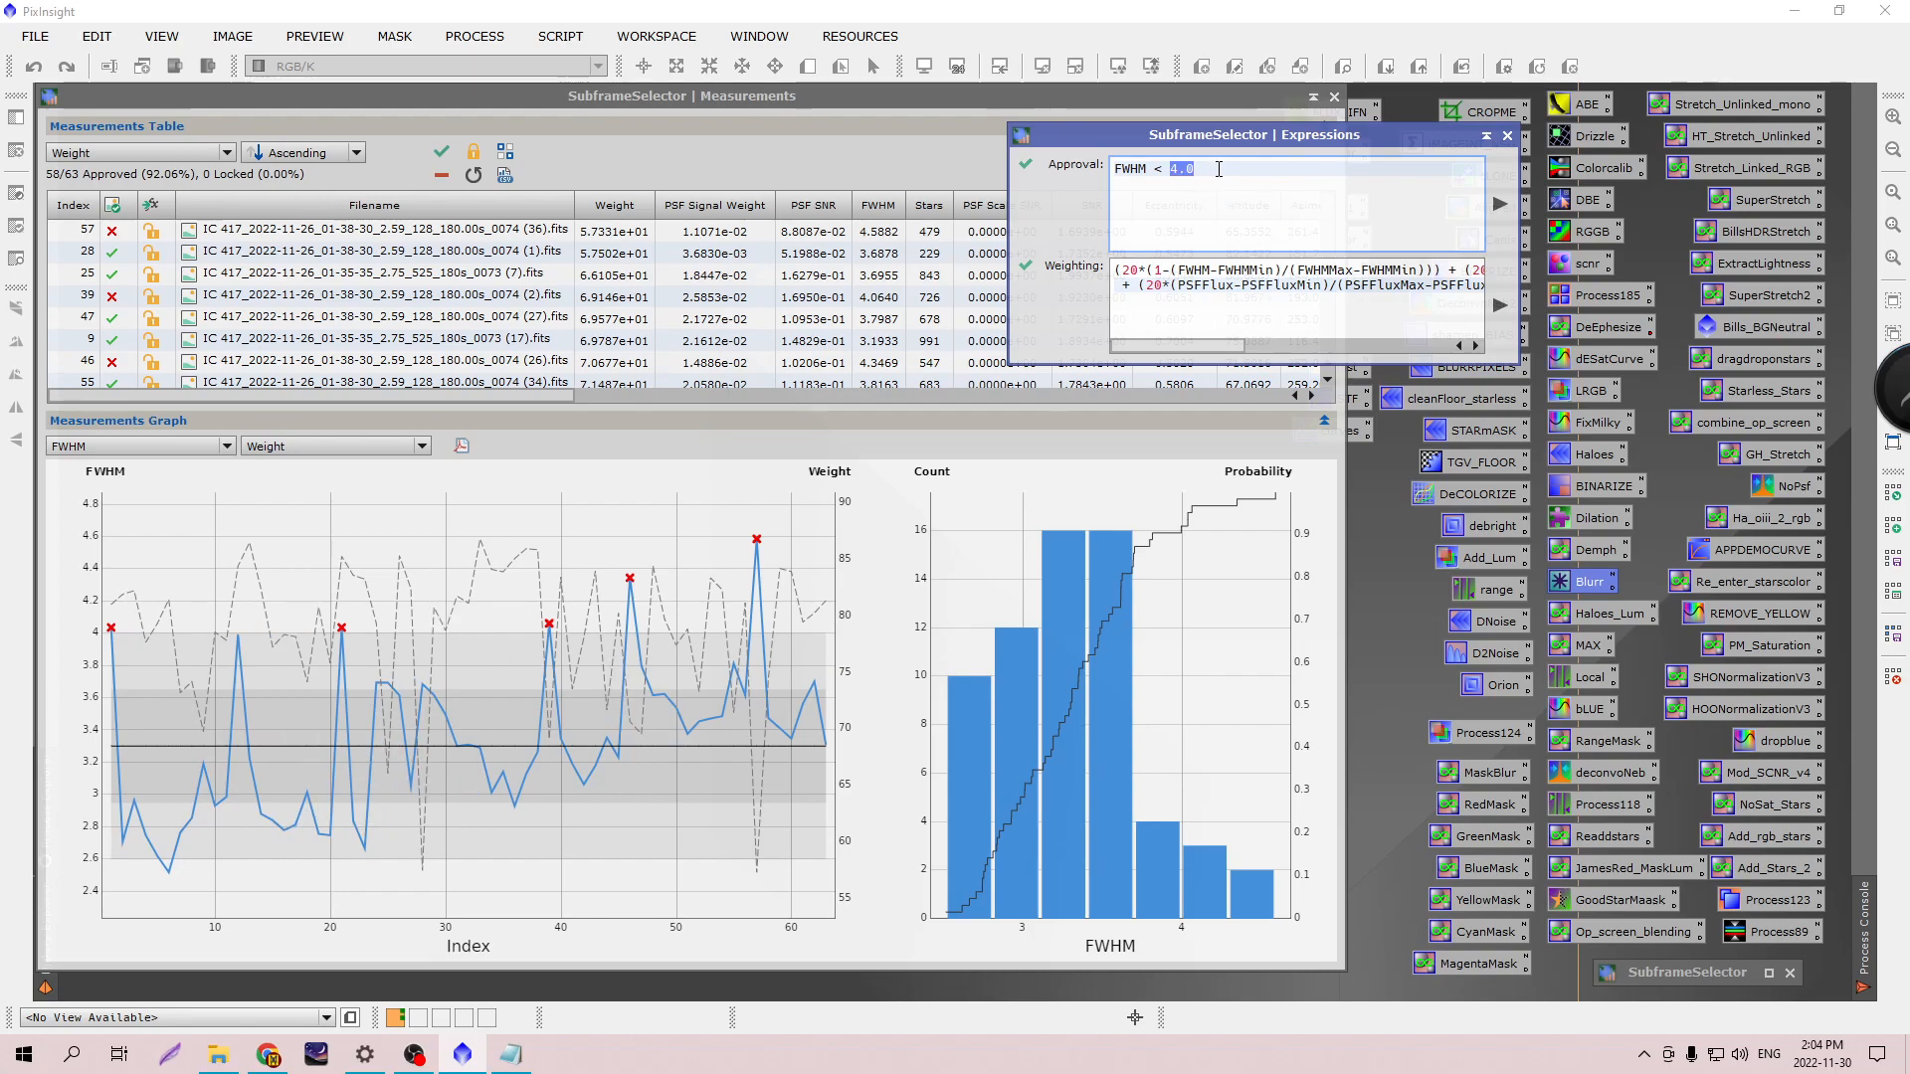
{"action": "type", "text": "3.98"}
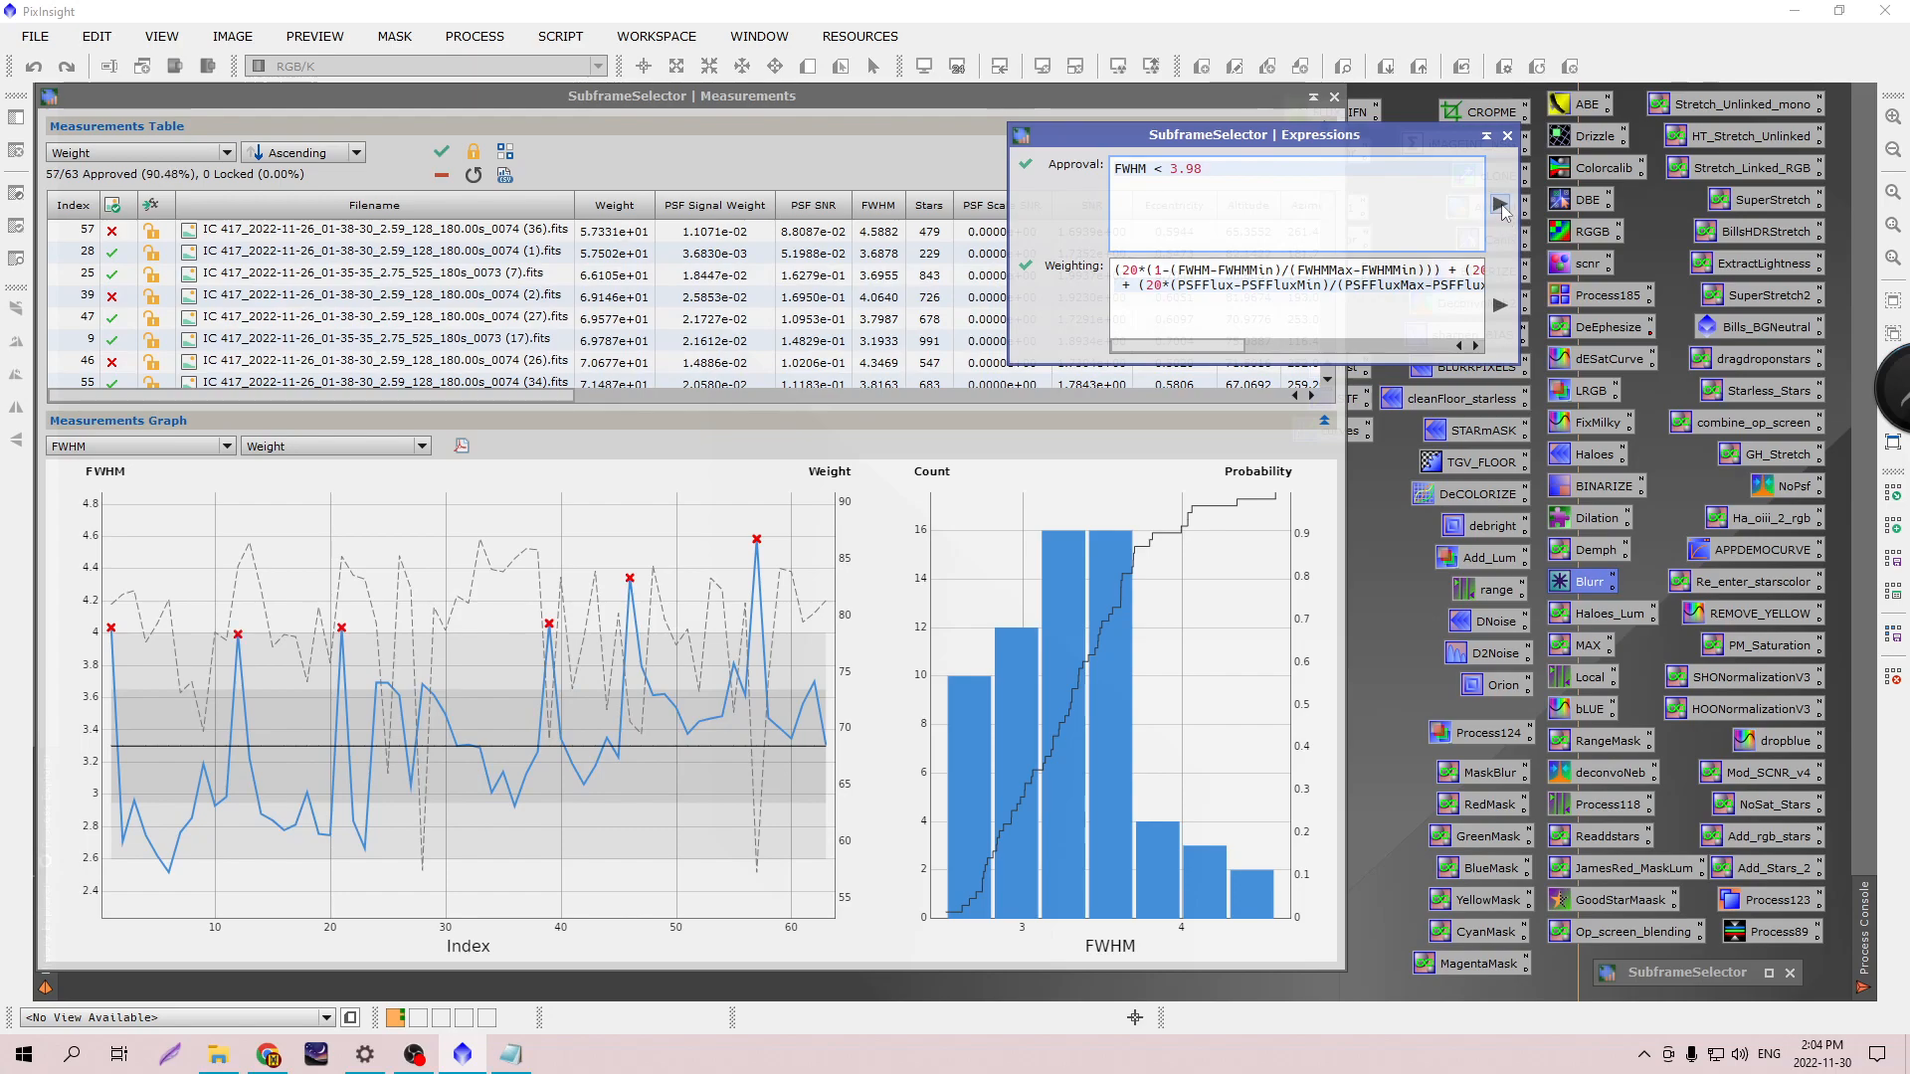
{"action": "mouse_move", "coordinate": [242, 639]}
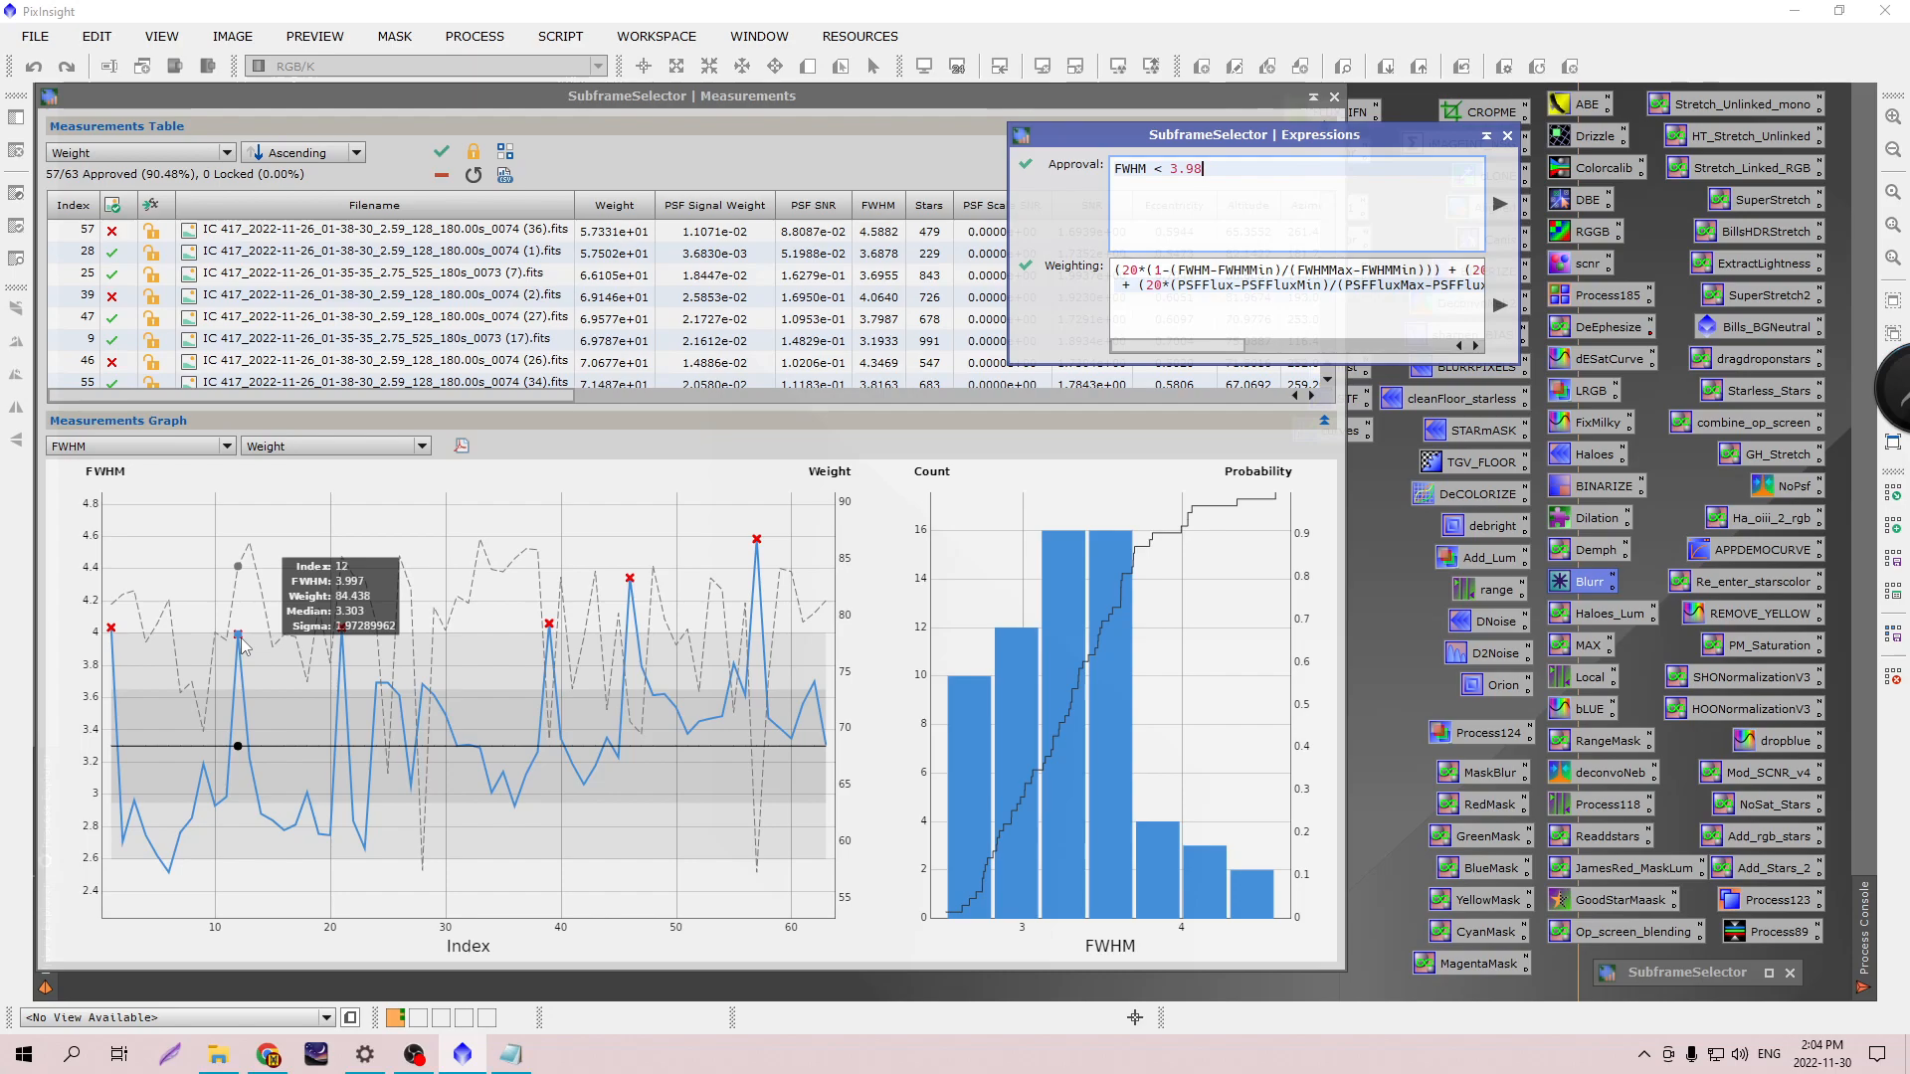
Lower the approval limit to FWHM < 3.96, apply it, and check the FWHM of subframes 12 and 1.
{"action": "left_click_drag", "start_coordinate": [1195, 171], "coordinate": [1215, 175]}
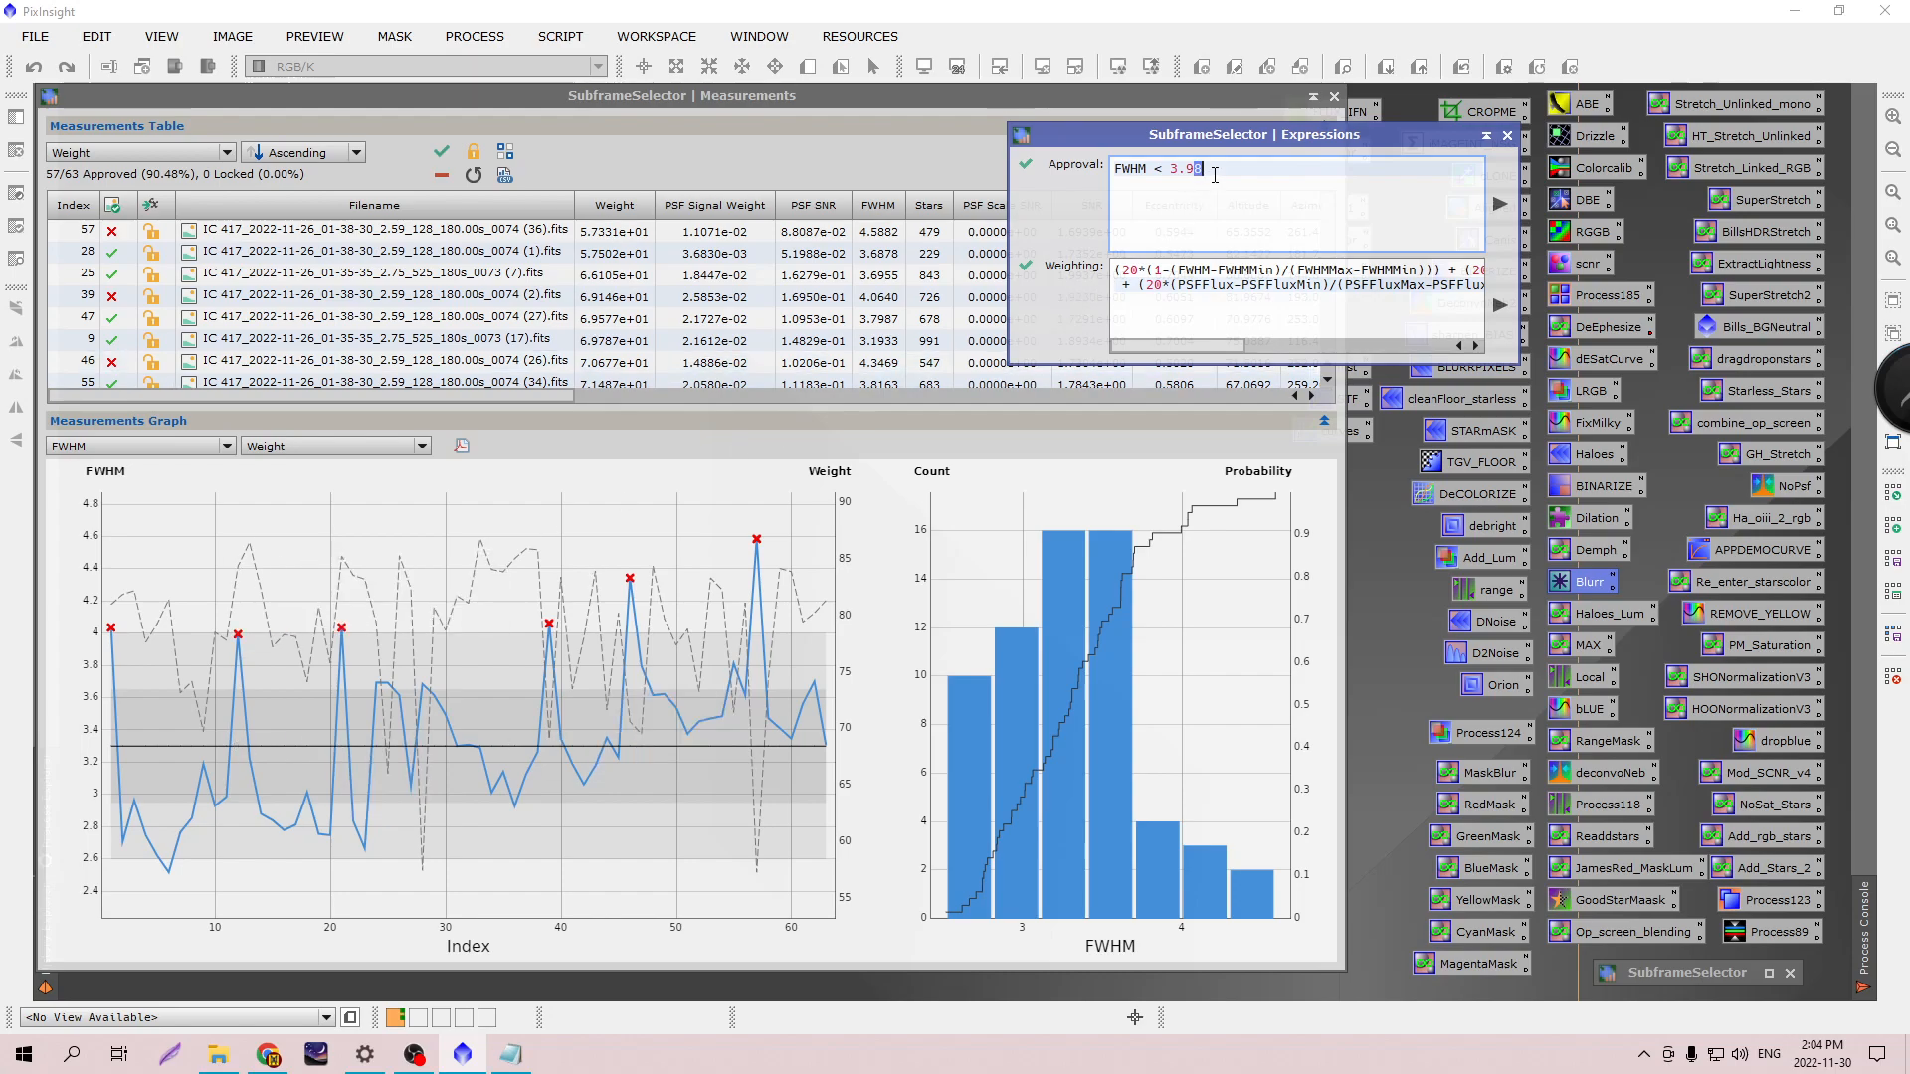
{"action": "type", "text": "6"}
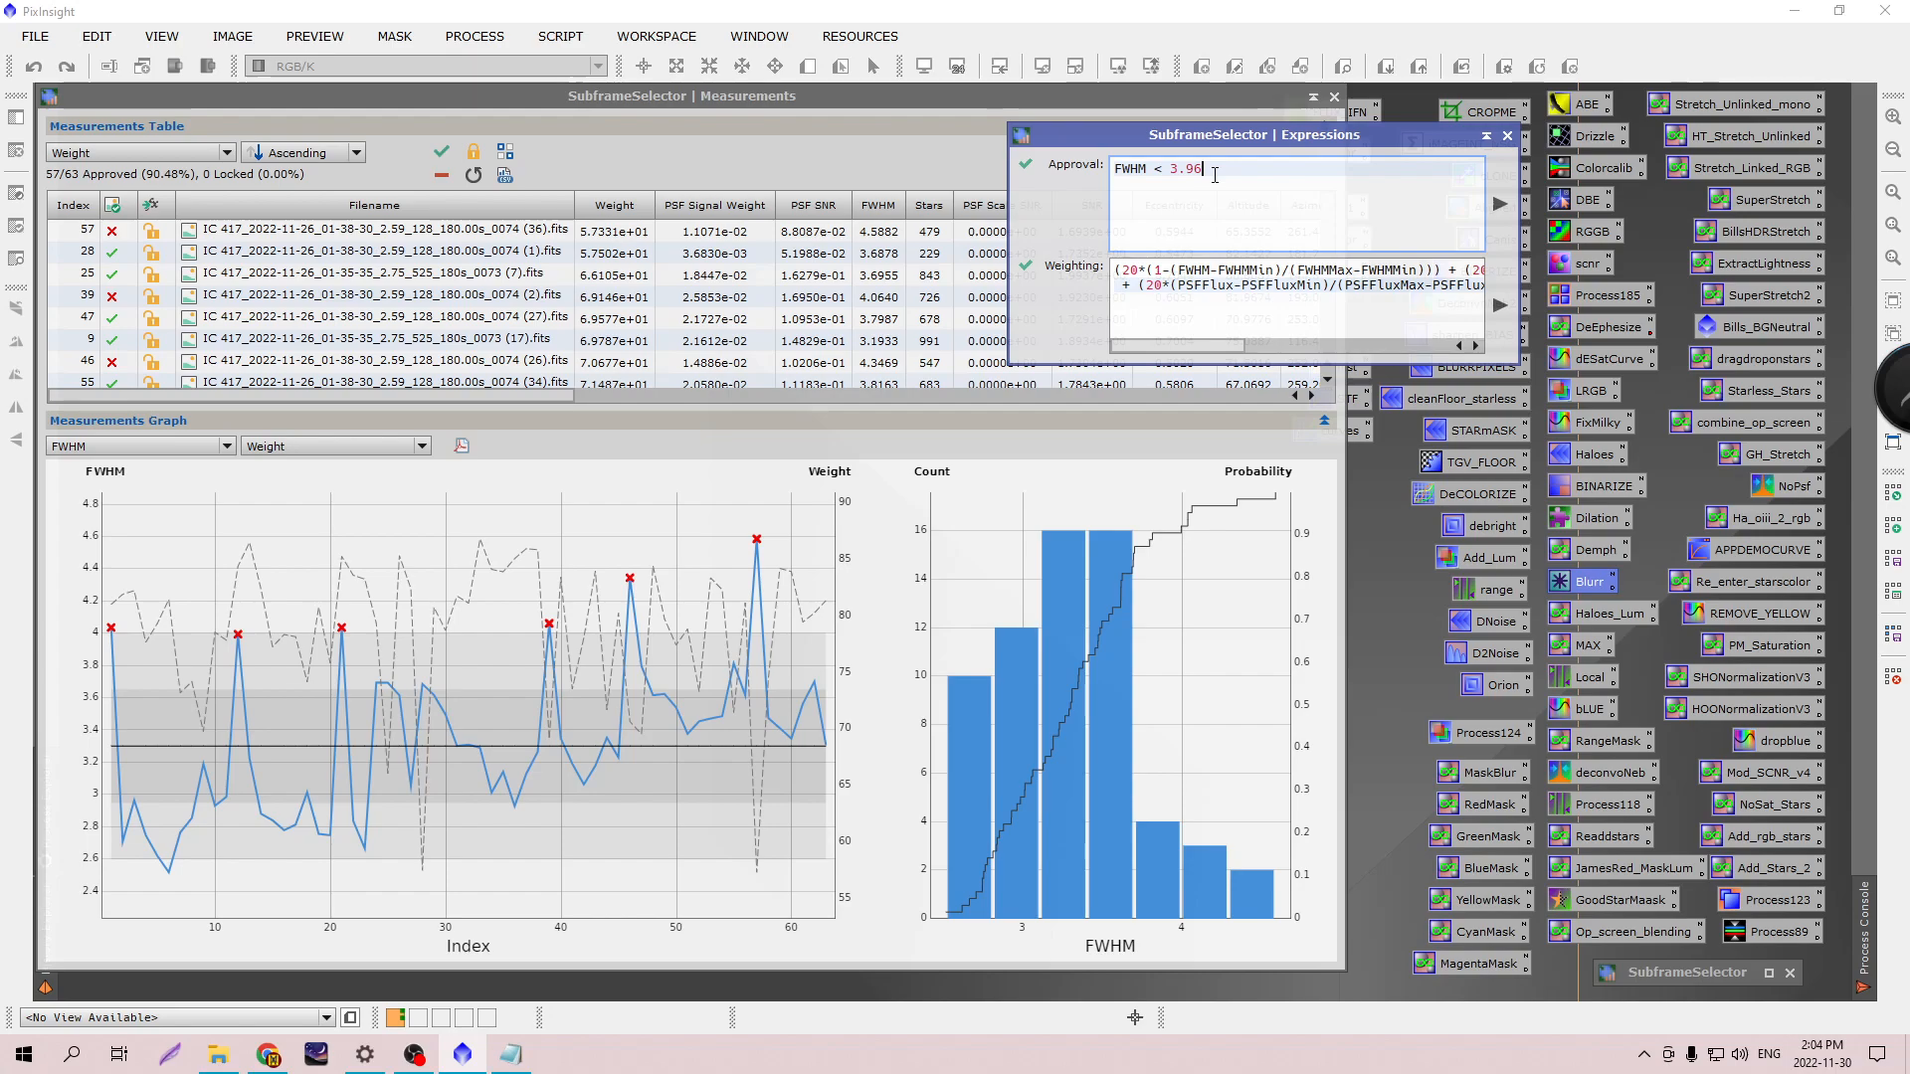
{"action": "left_click", "coordinate": [1503, 206]}
{"action": "mouse_move", "coordinate": [238, 641]}
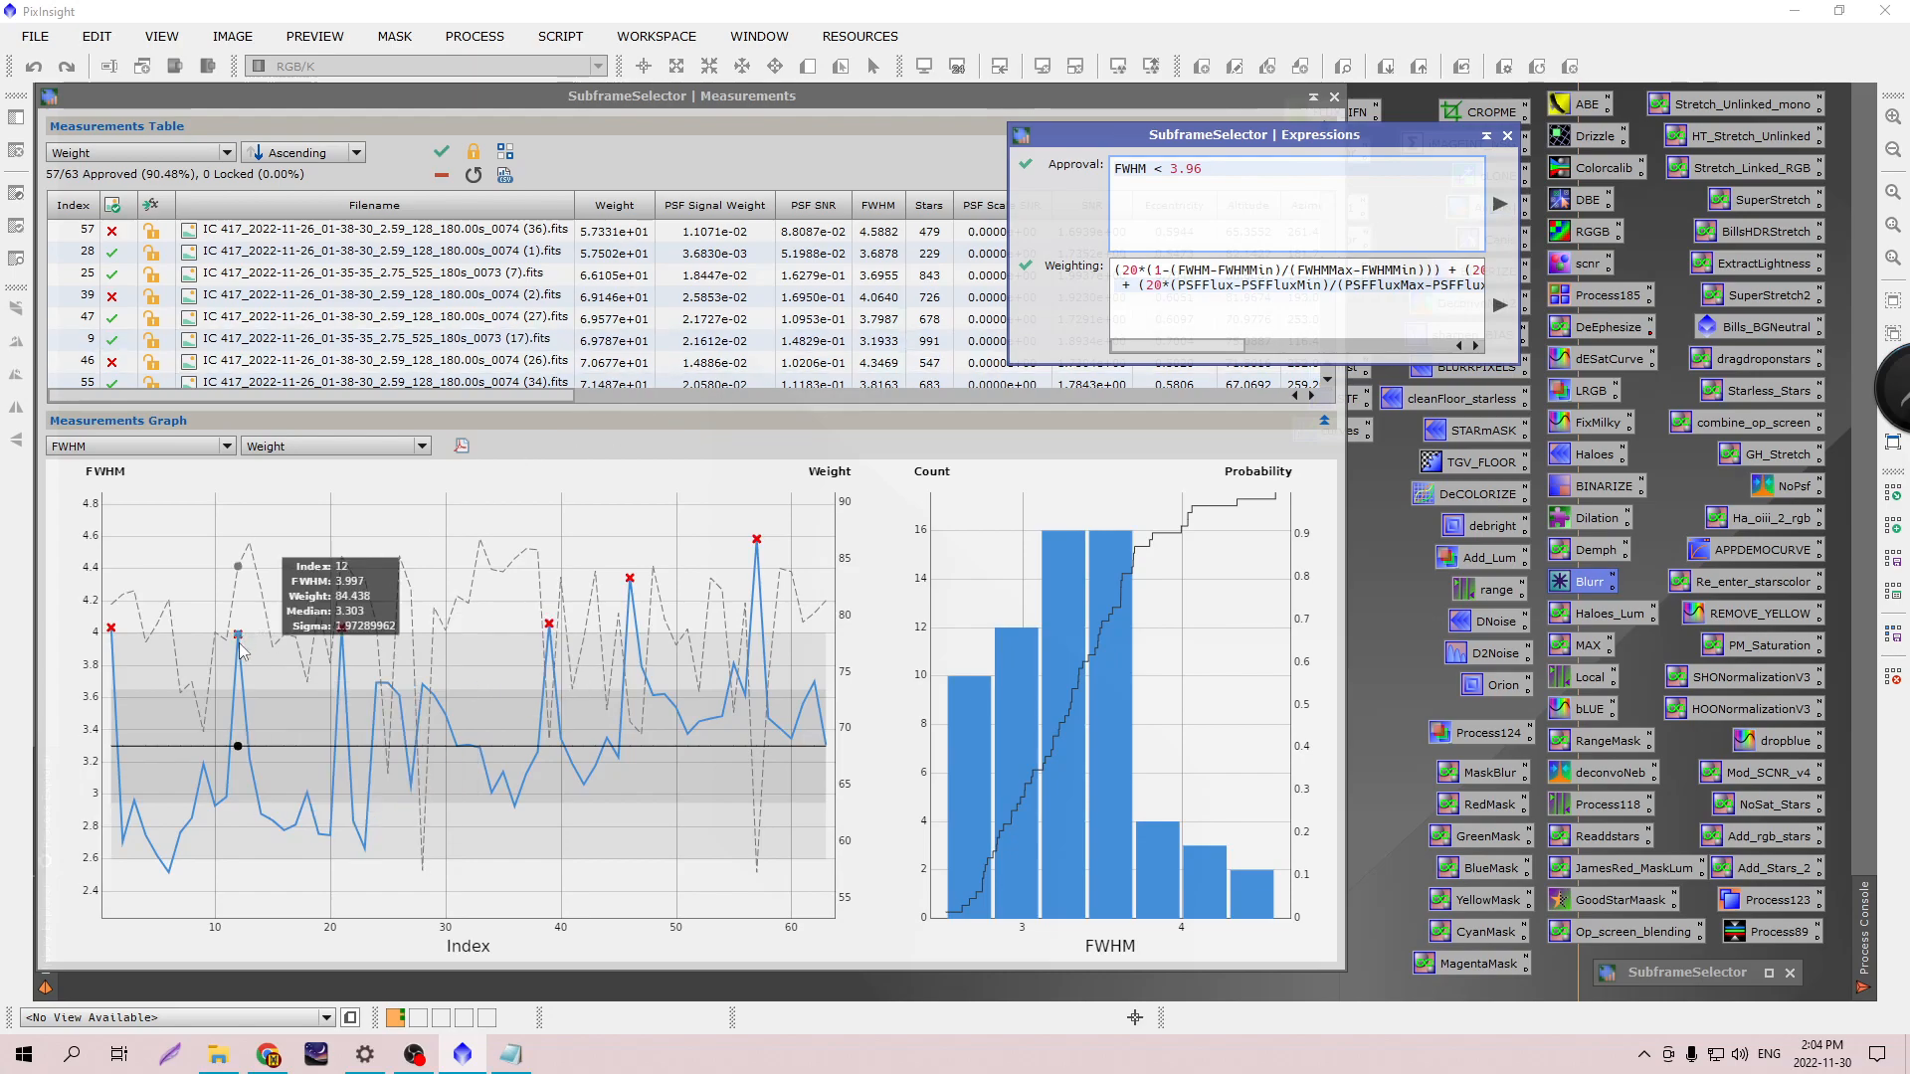
{"action": "mouse_move", "coordinate": [110, 634]}
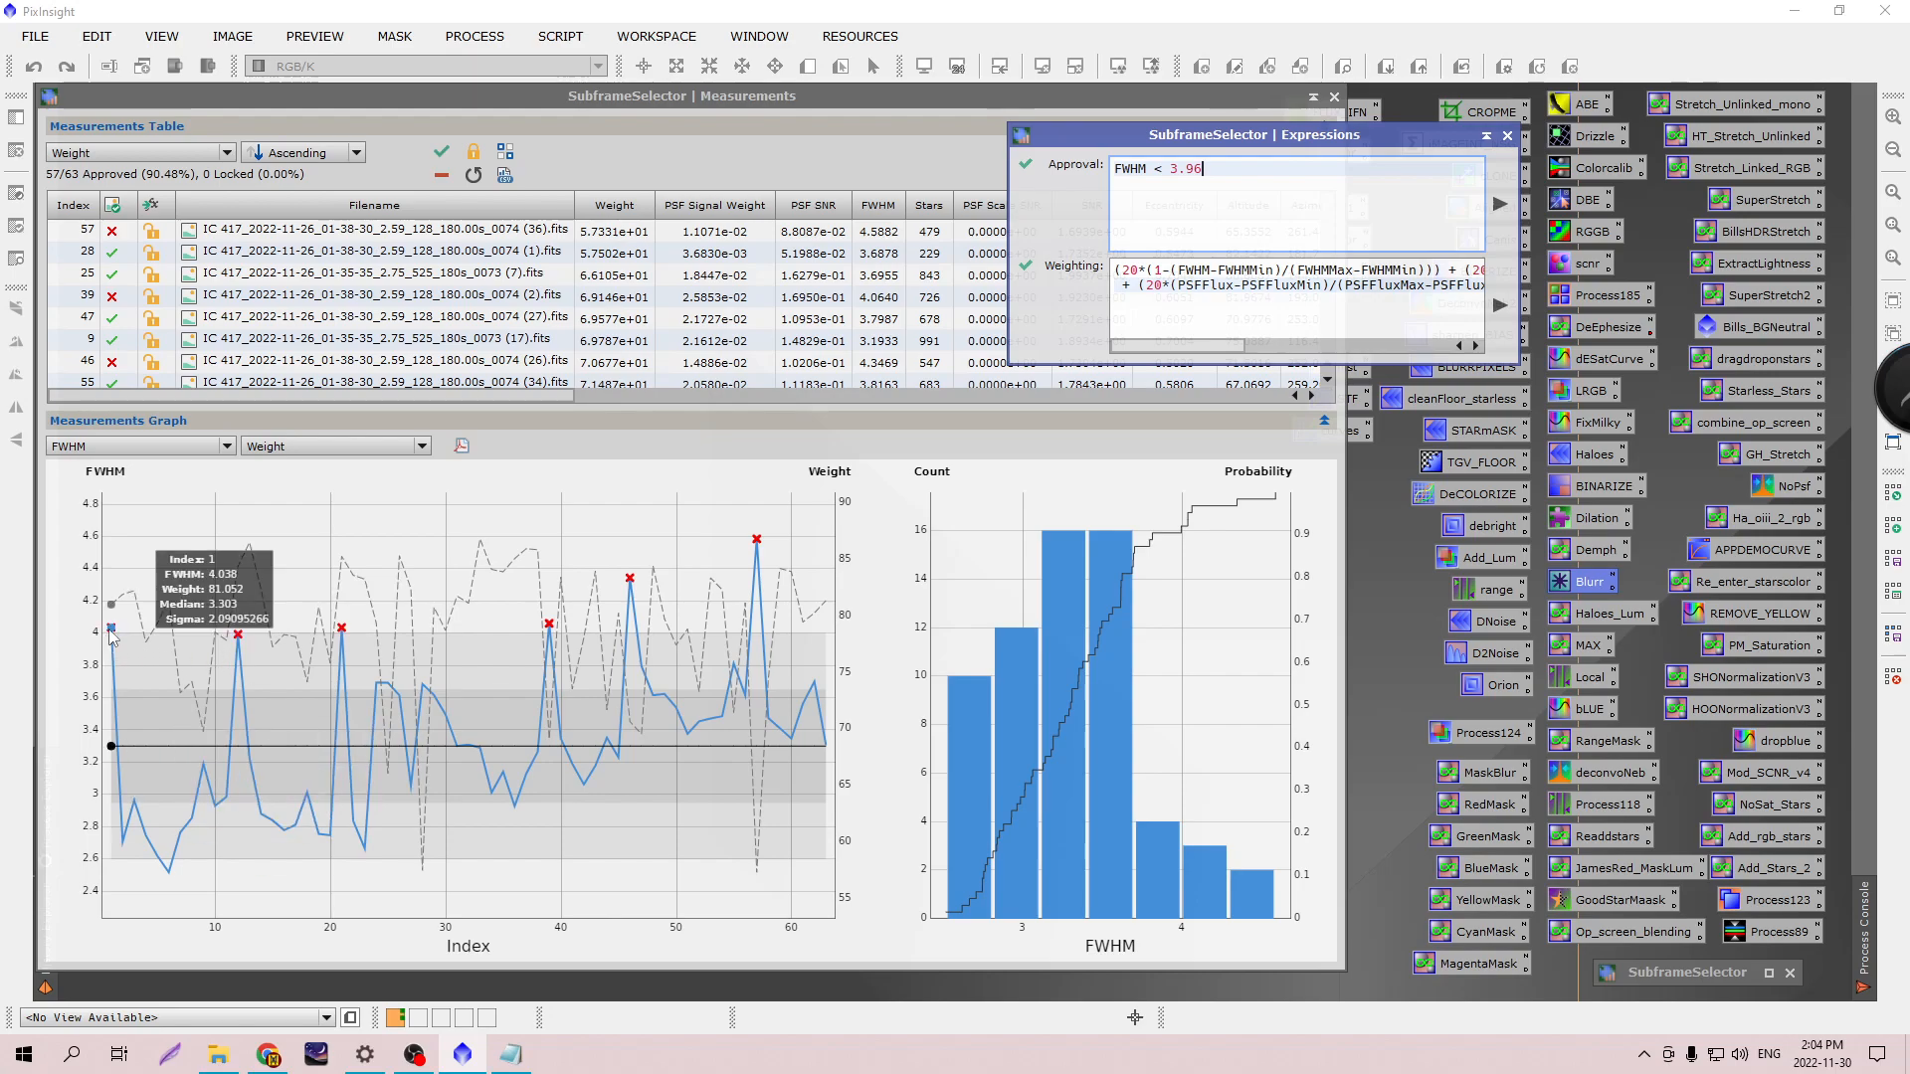
Raise the approval limit to FWHM < 4.05 and apply it to the subframes.
{"action": "double_click", "coordinate": [1189, 168]}
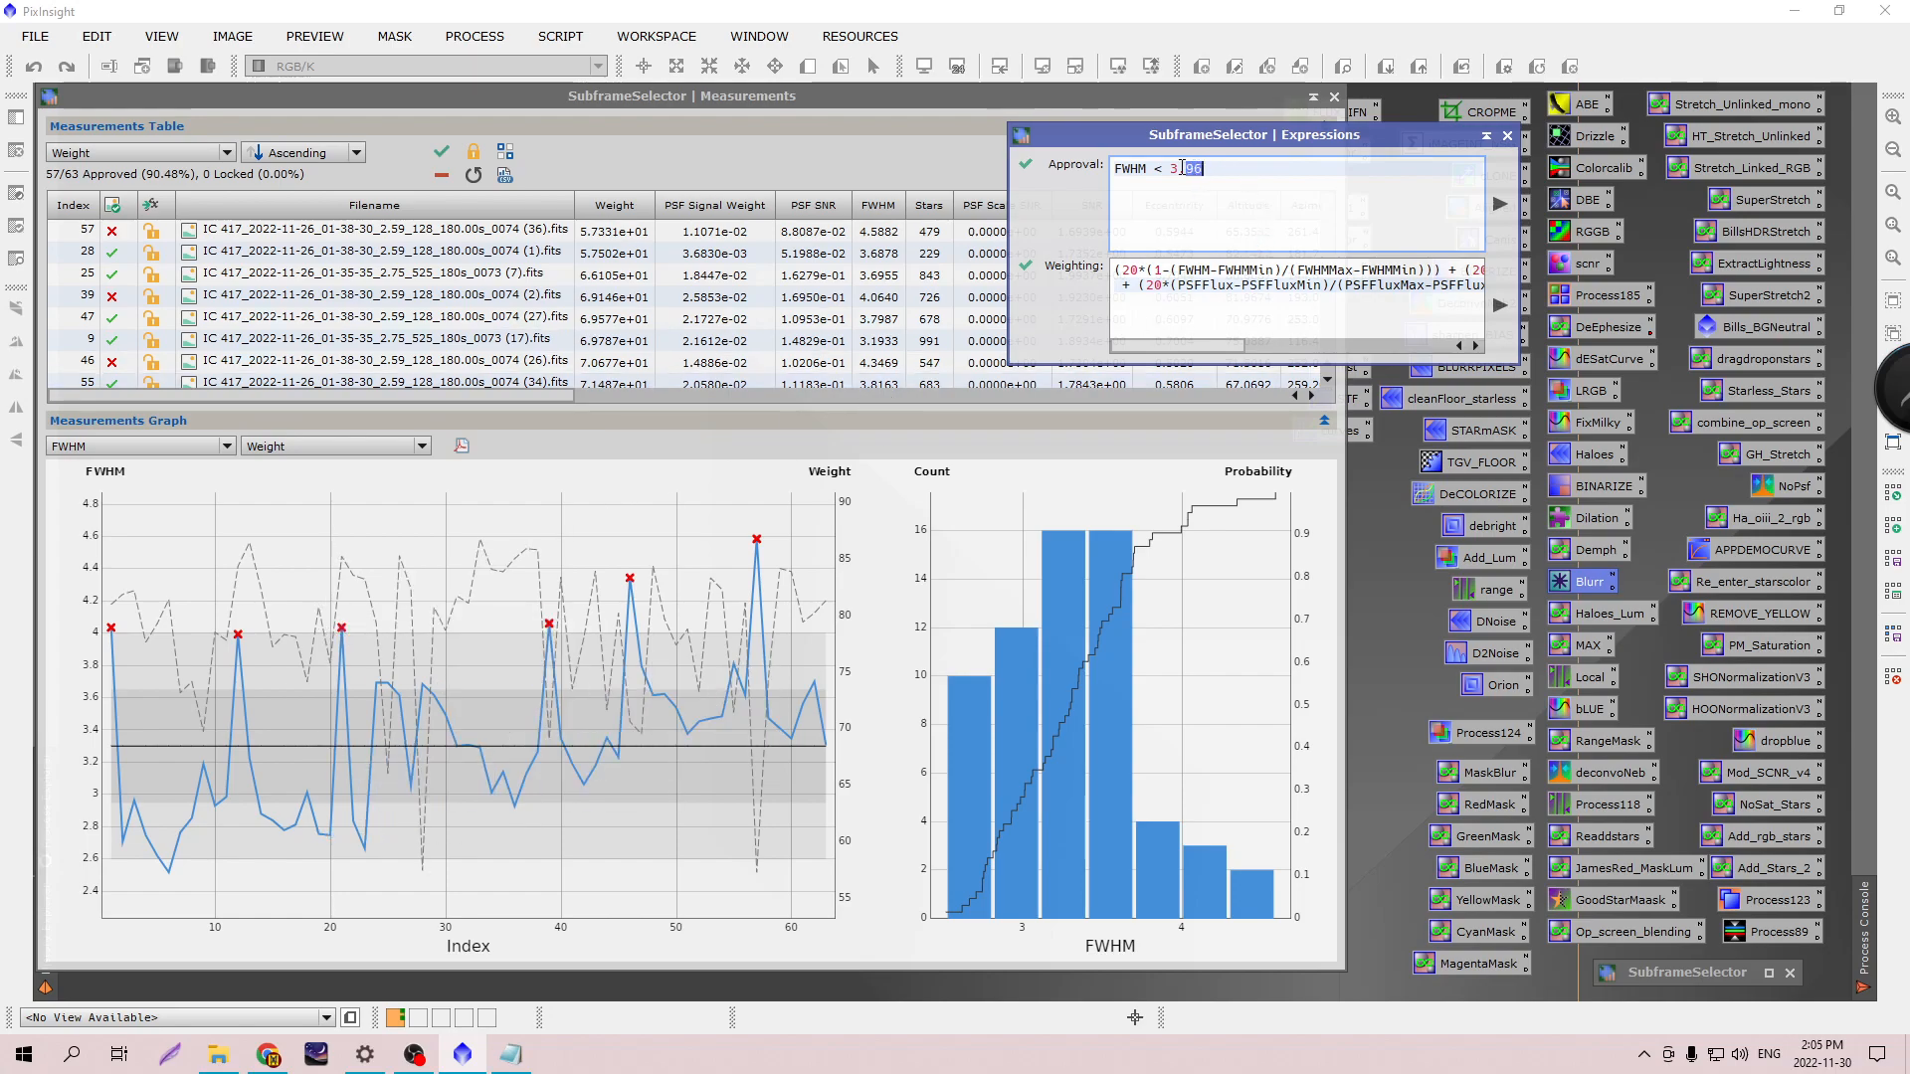
{"action": "left_click_drag", "start_coordinate": [1171, 167], "coordinate": [1258, 167]}
{"action": "type", "text": "4.05"}
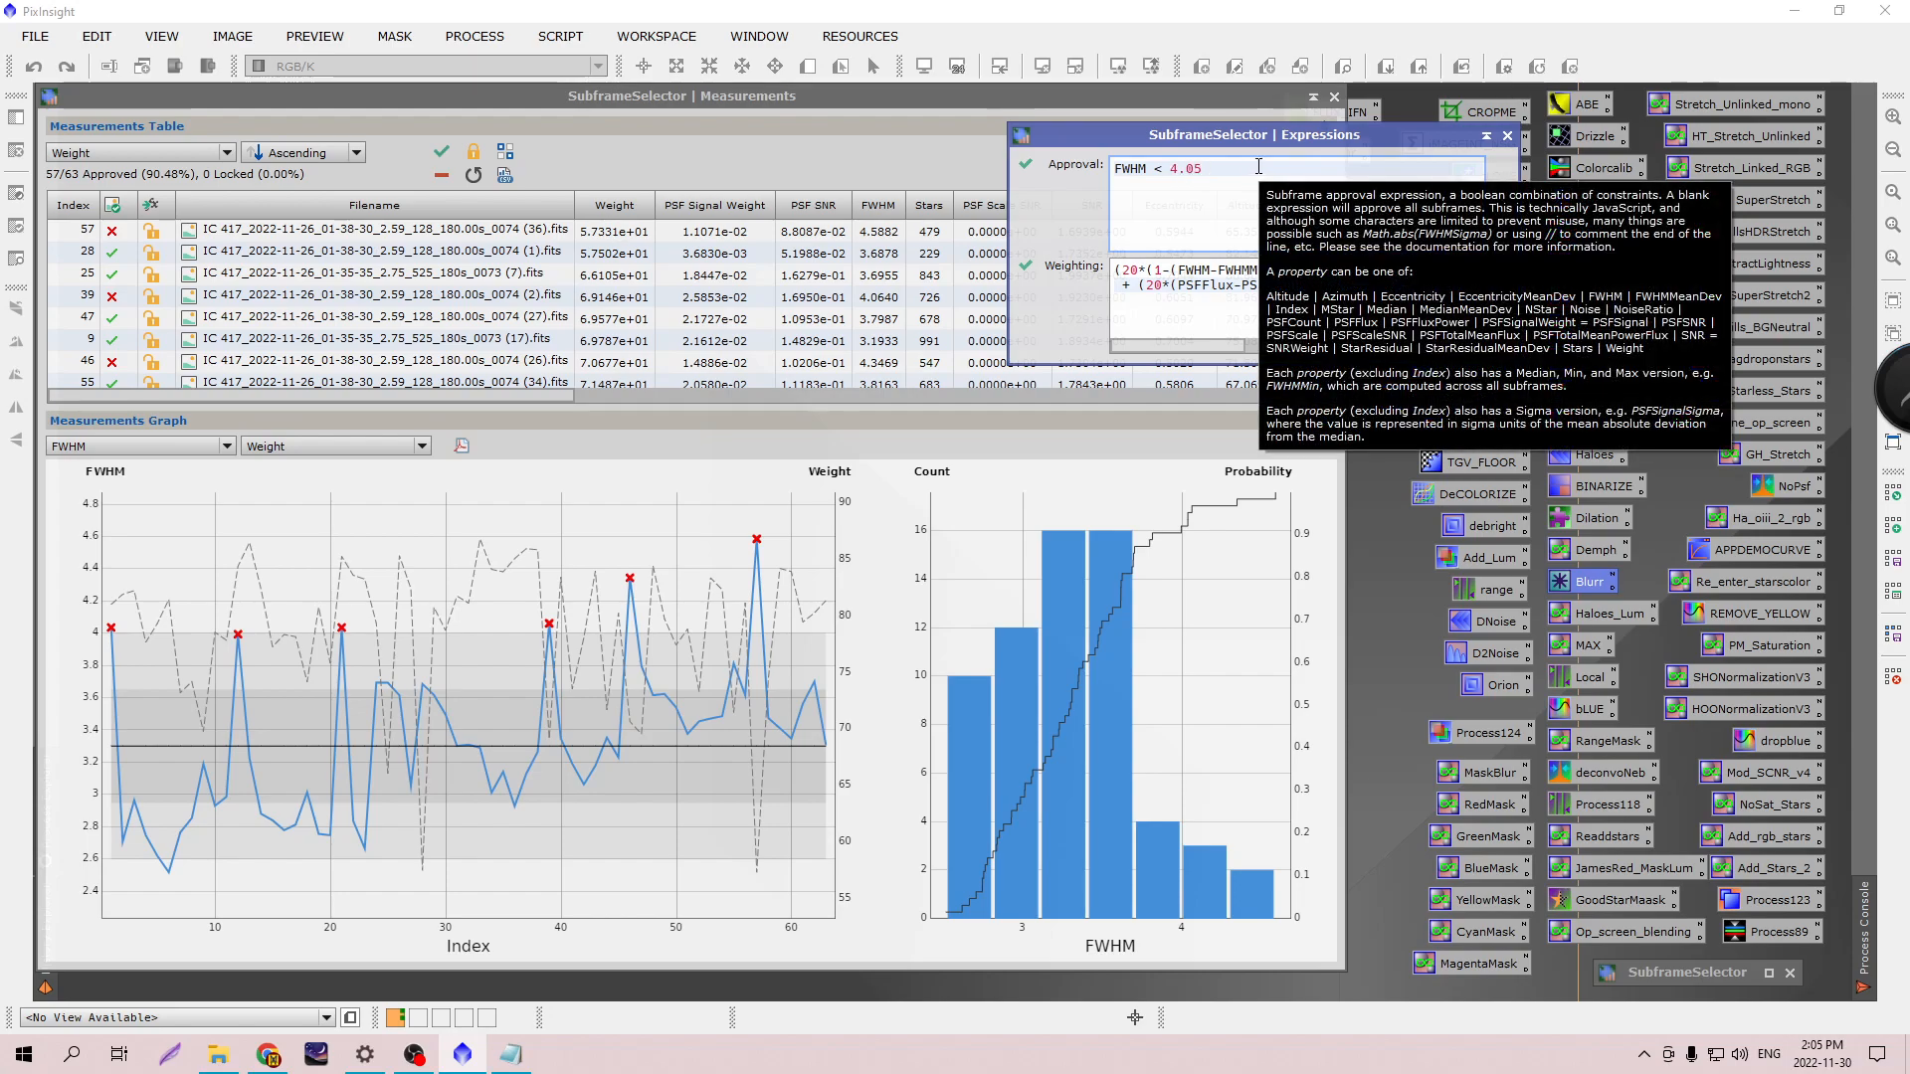
{"action": "left_click", "coordinate": [1502, 203]}
Move the Expressions window over the measurements table, set the approval expression to FWHM < 4.037, and apply it.
{"action": "left_click_drag", "start_coordinate": [1363, 132], "coordinate": [649, 177]}
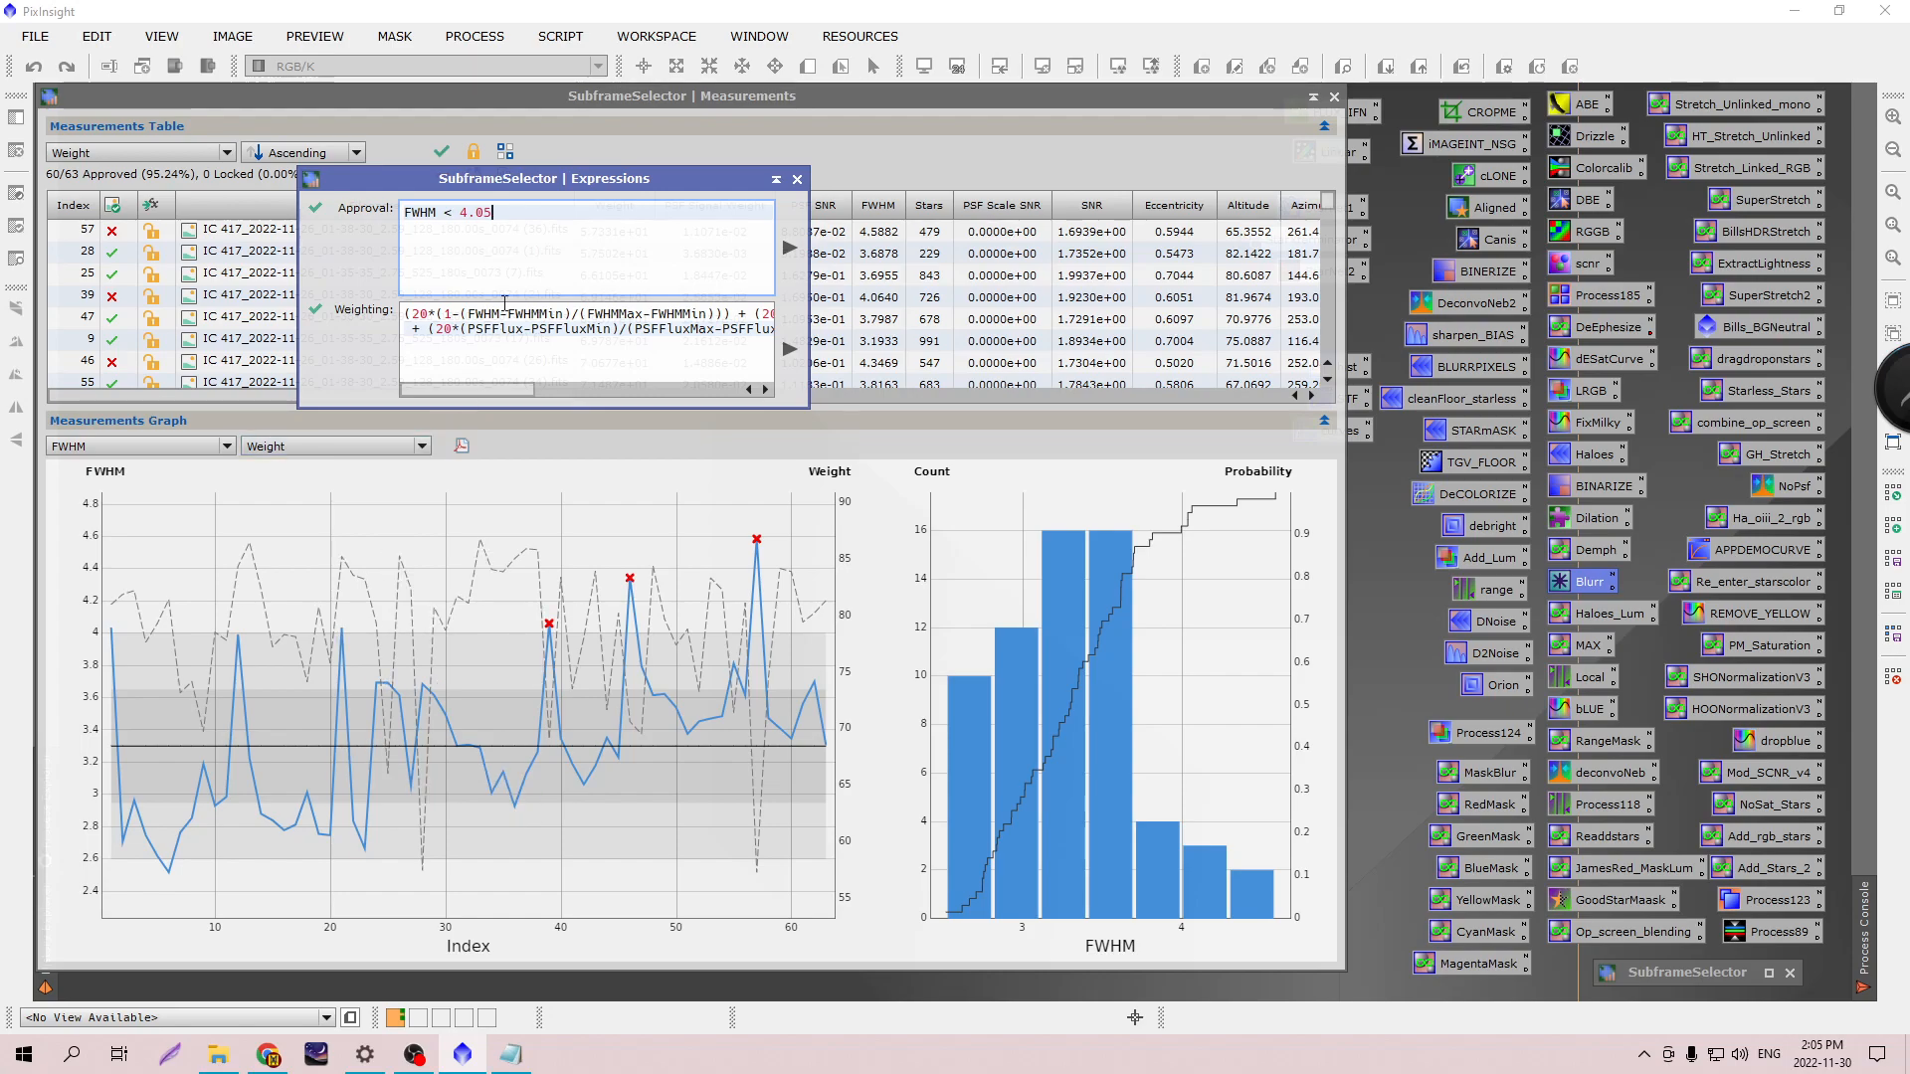
{"action": "mouse_move", "coordinate": [343, 642]}
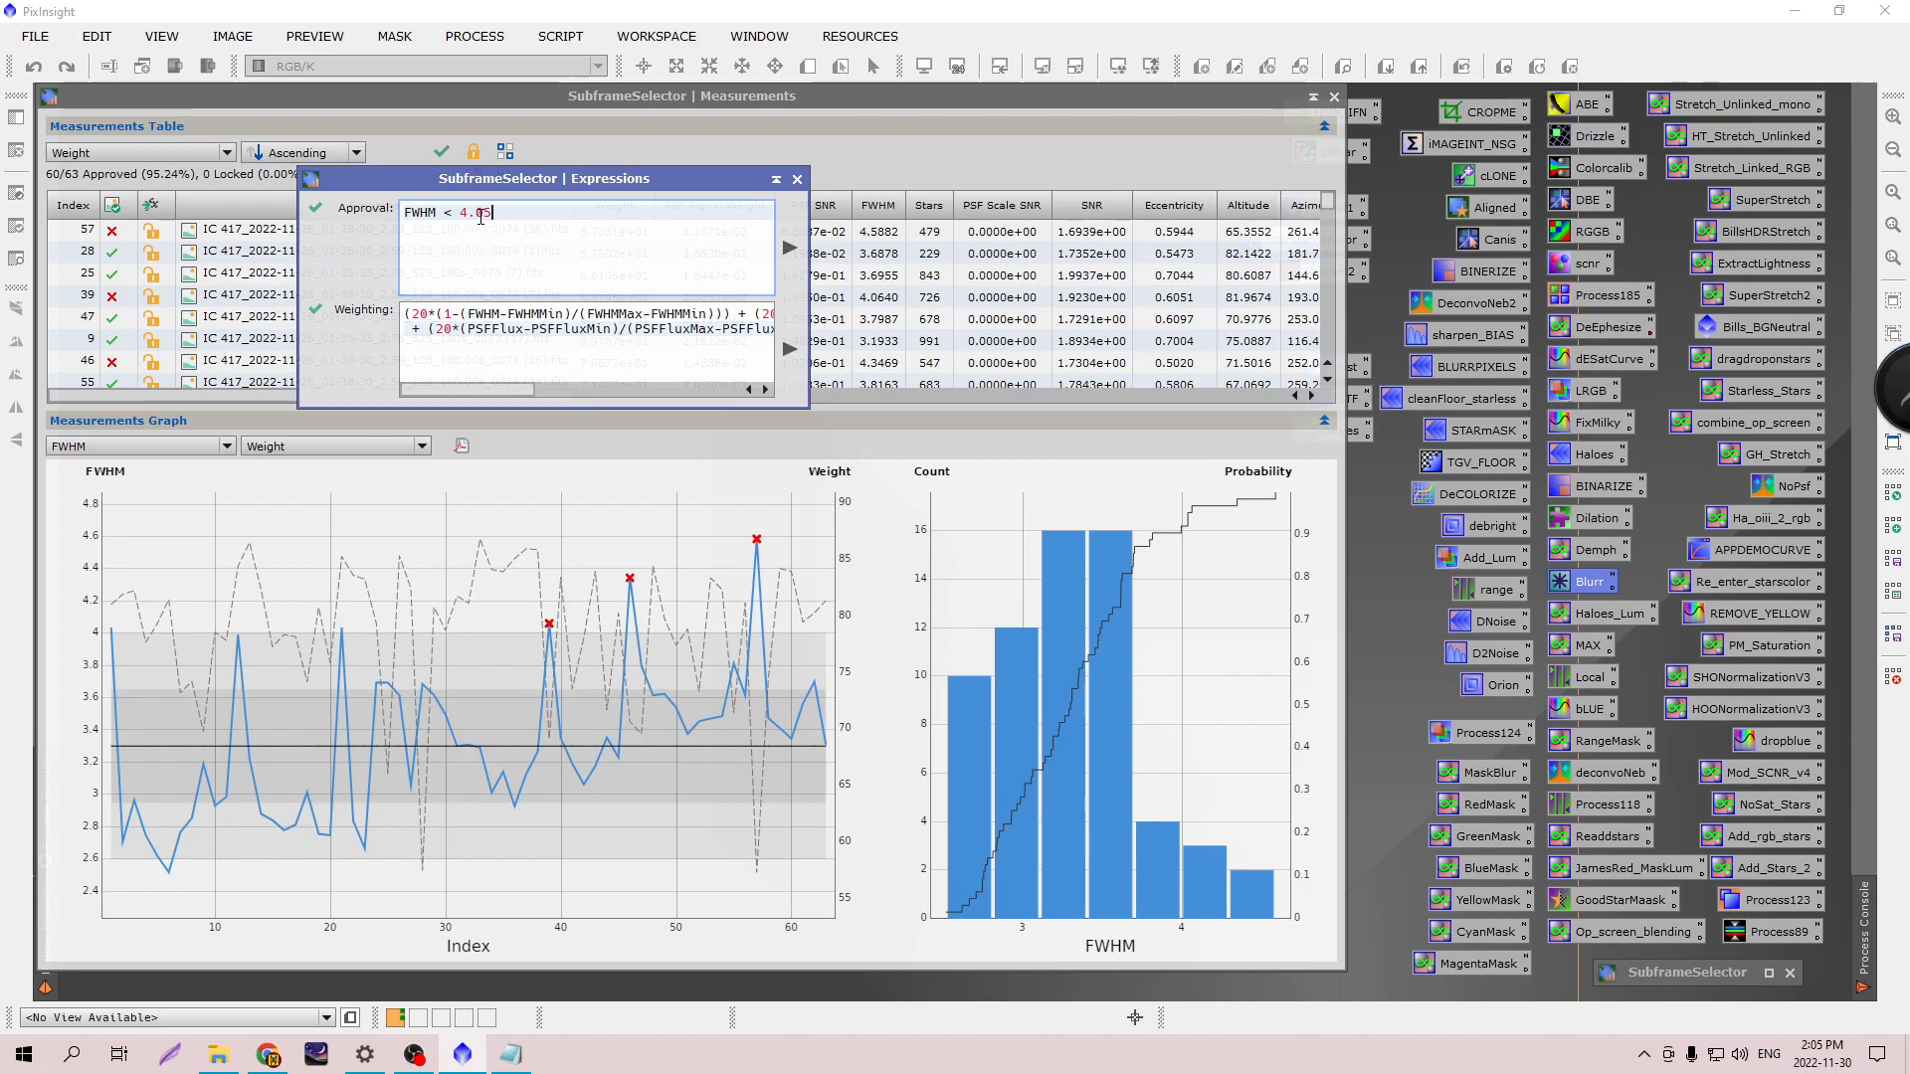
{"action": "type", "text": "3"}
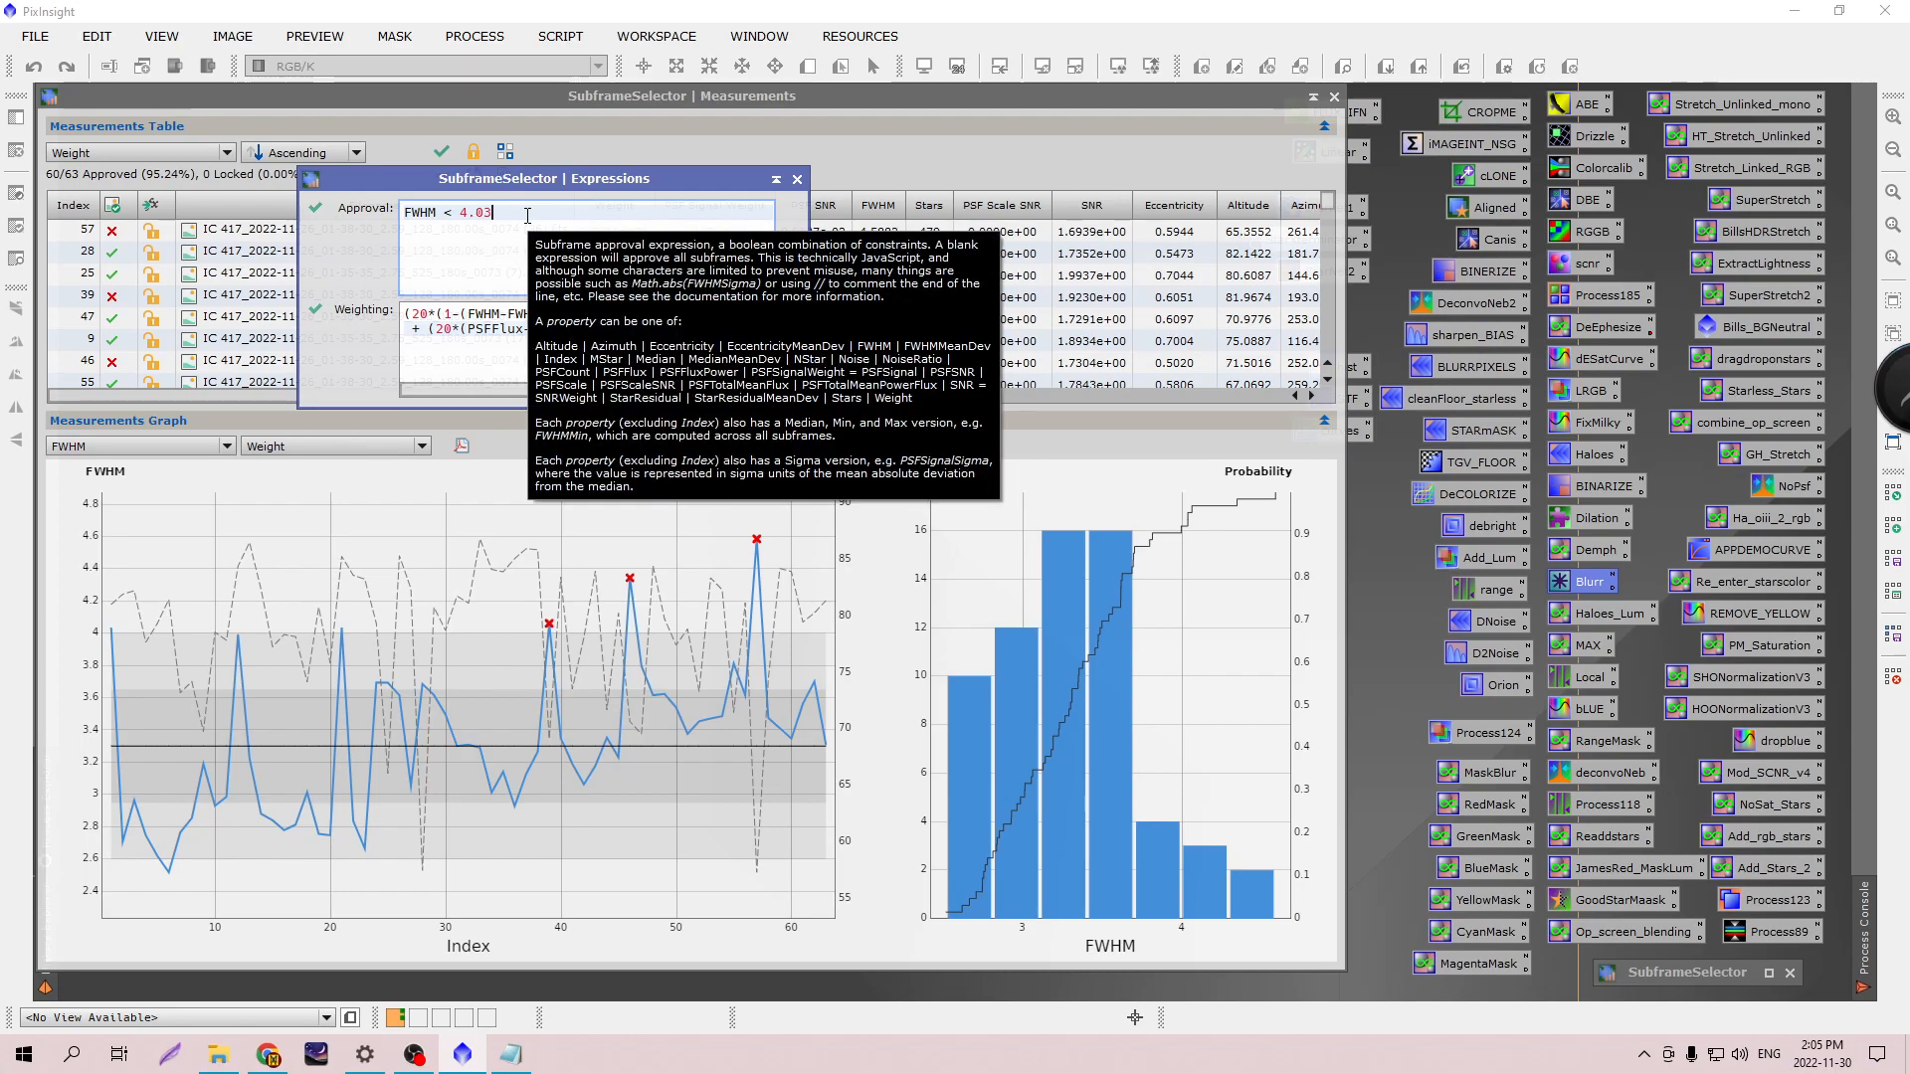
{"action": "type", "text": "7"}
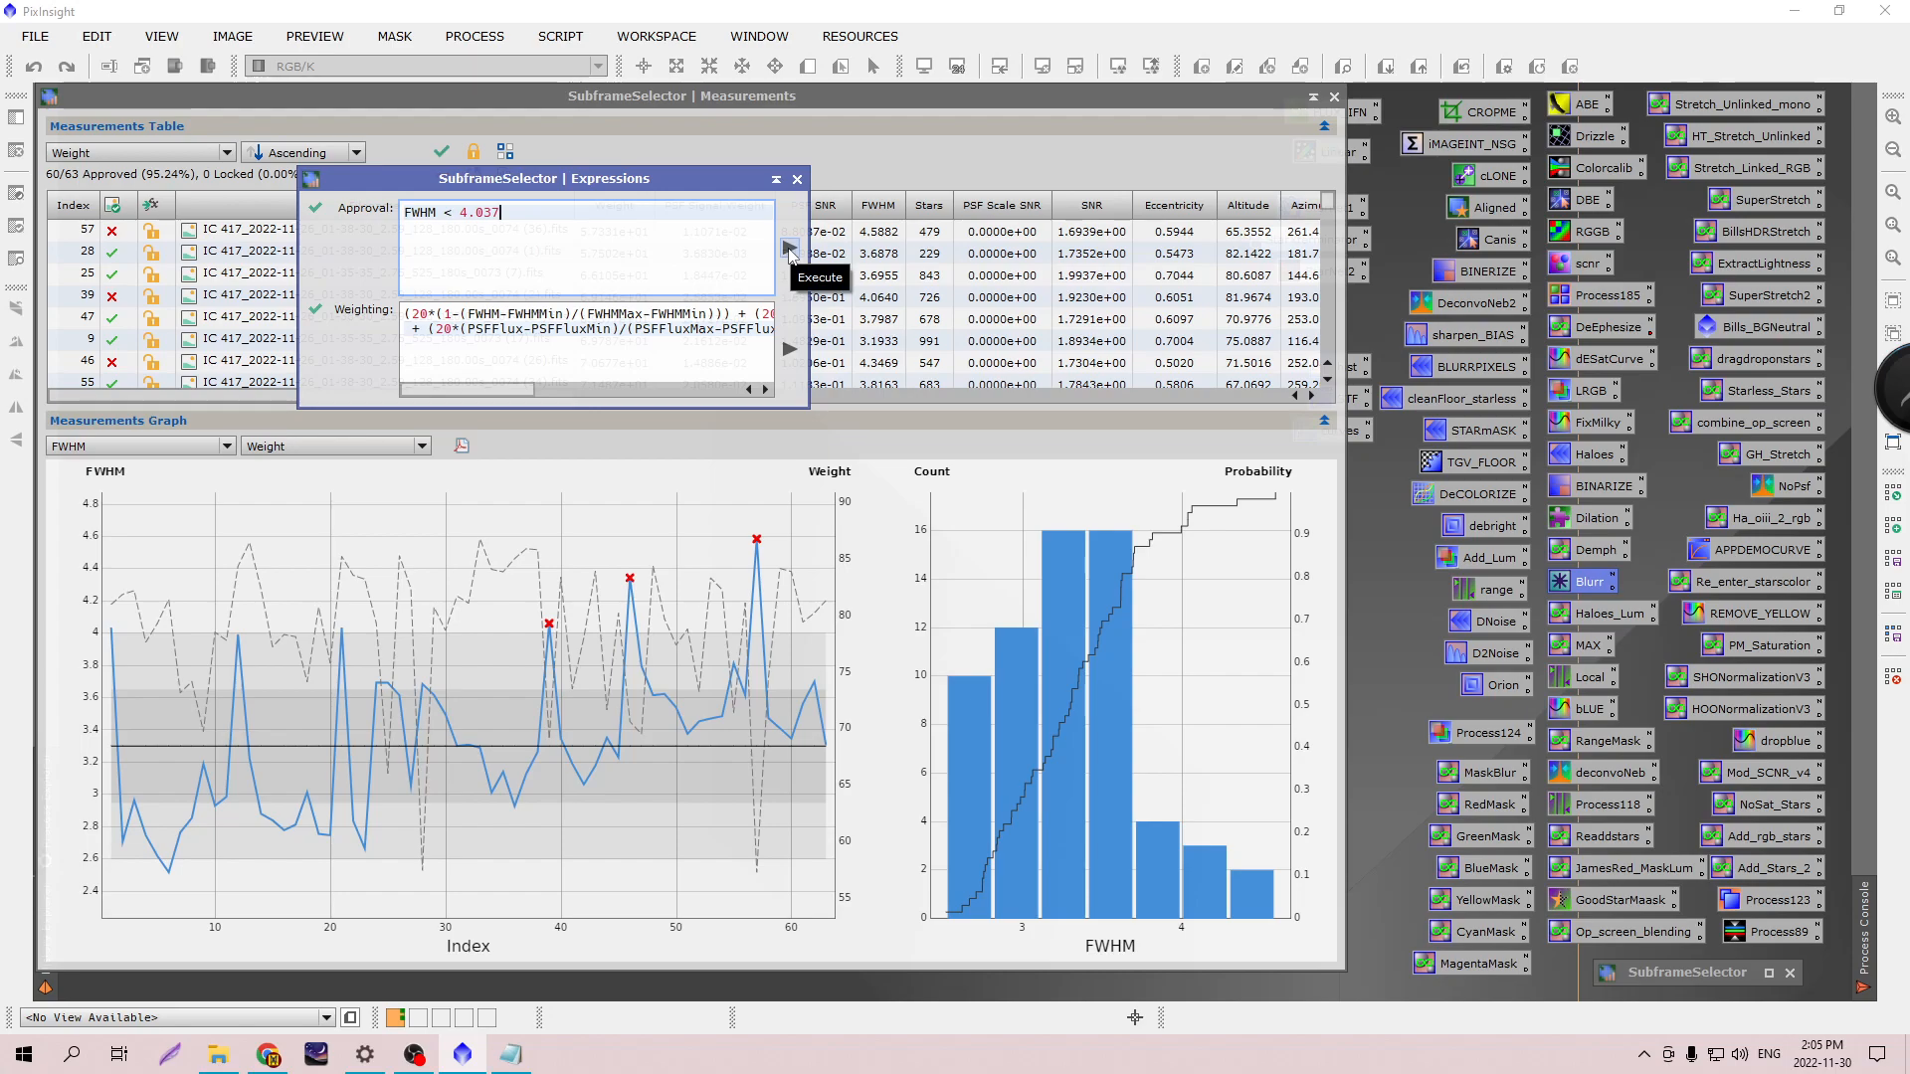
{"action": "left_click", "coordinate": [791, 249]}
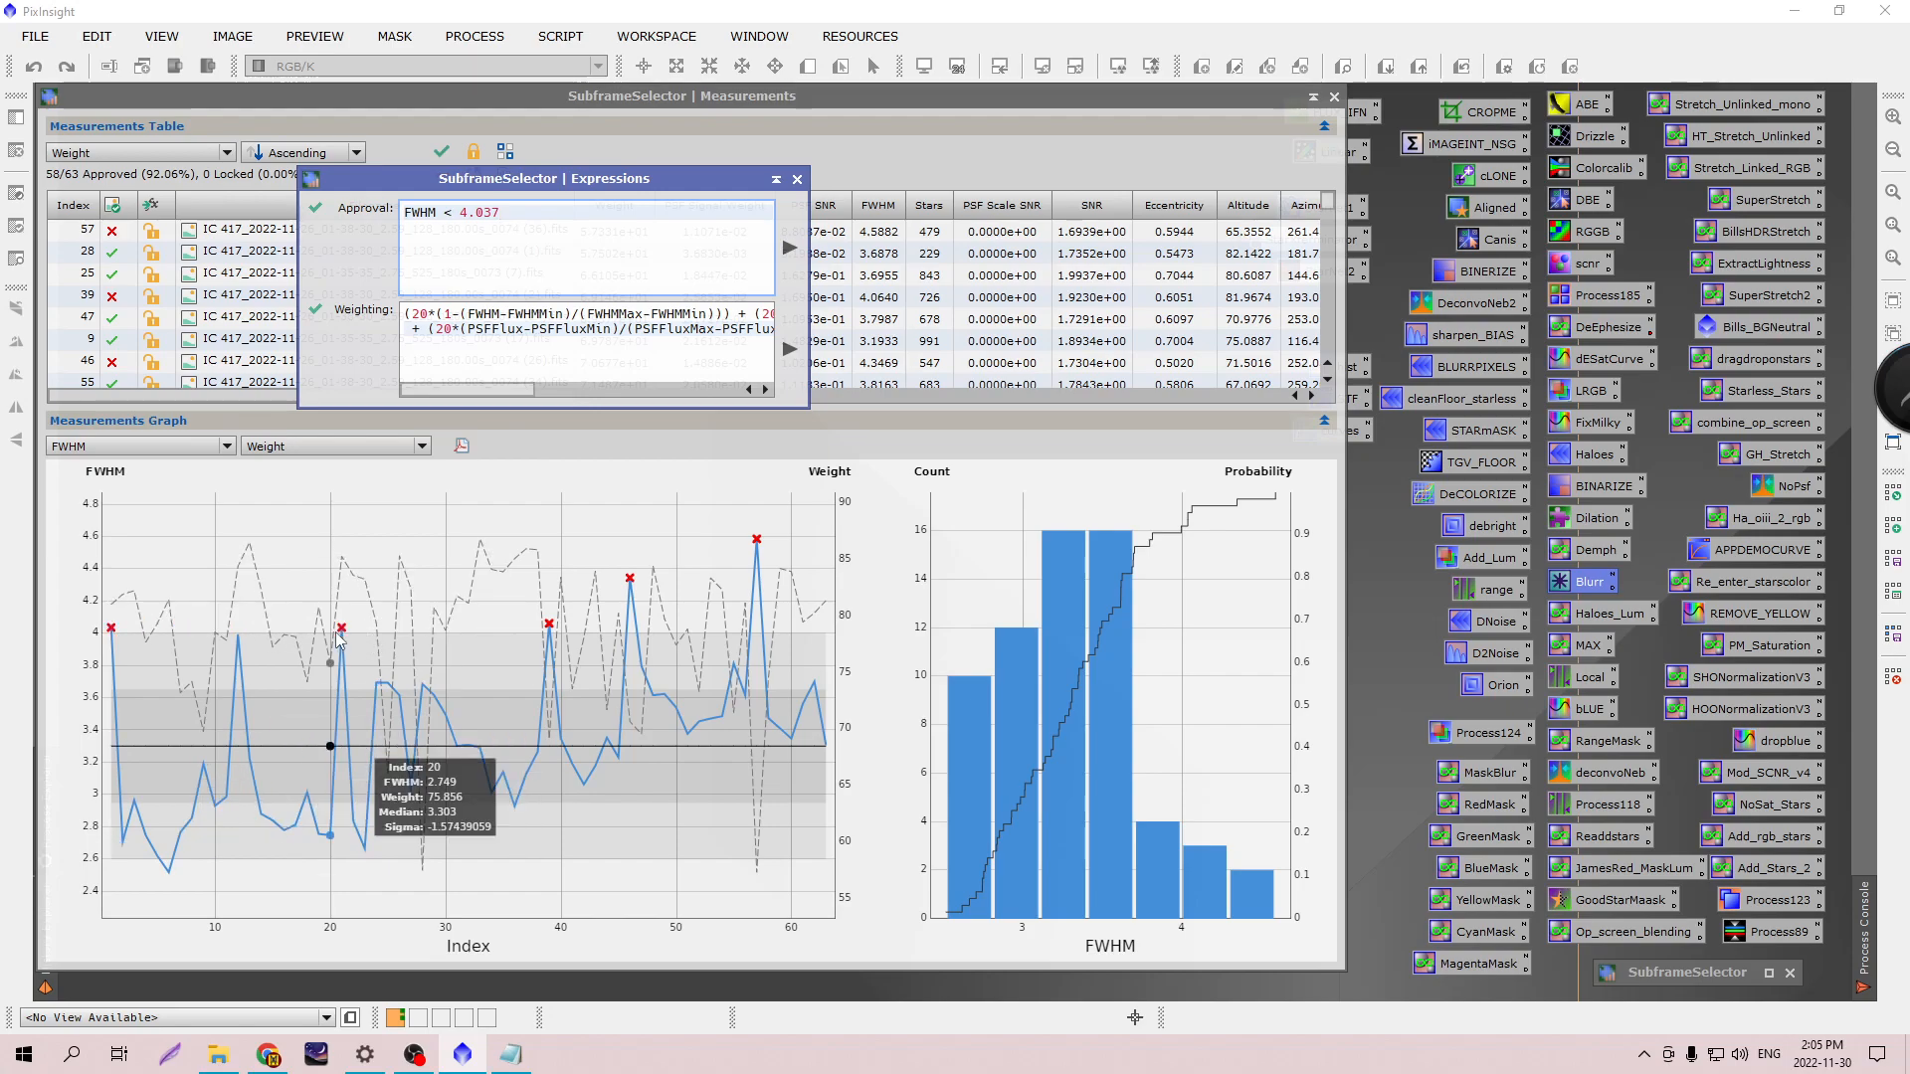
Start a second approval condition, && Eccentricity <, on a new line and plot Eccentricity in the measurements graph.
{"action": "left_click_drag", "start_coordinate": [511, 187], "coordinate": [1346, 204]}
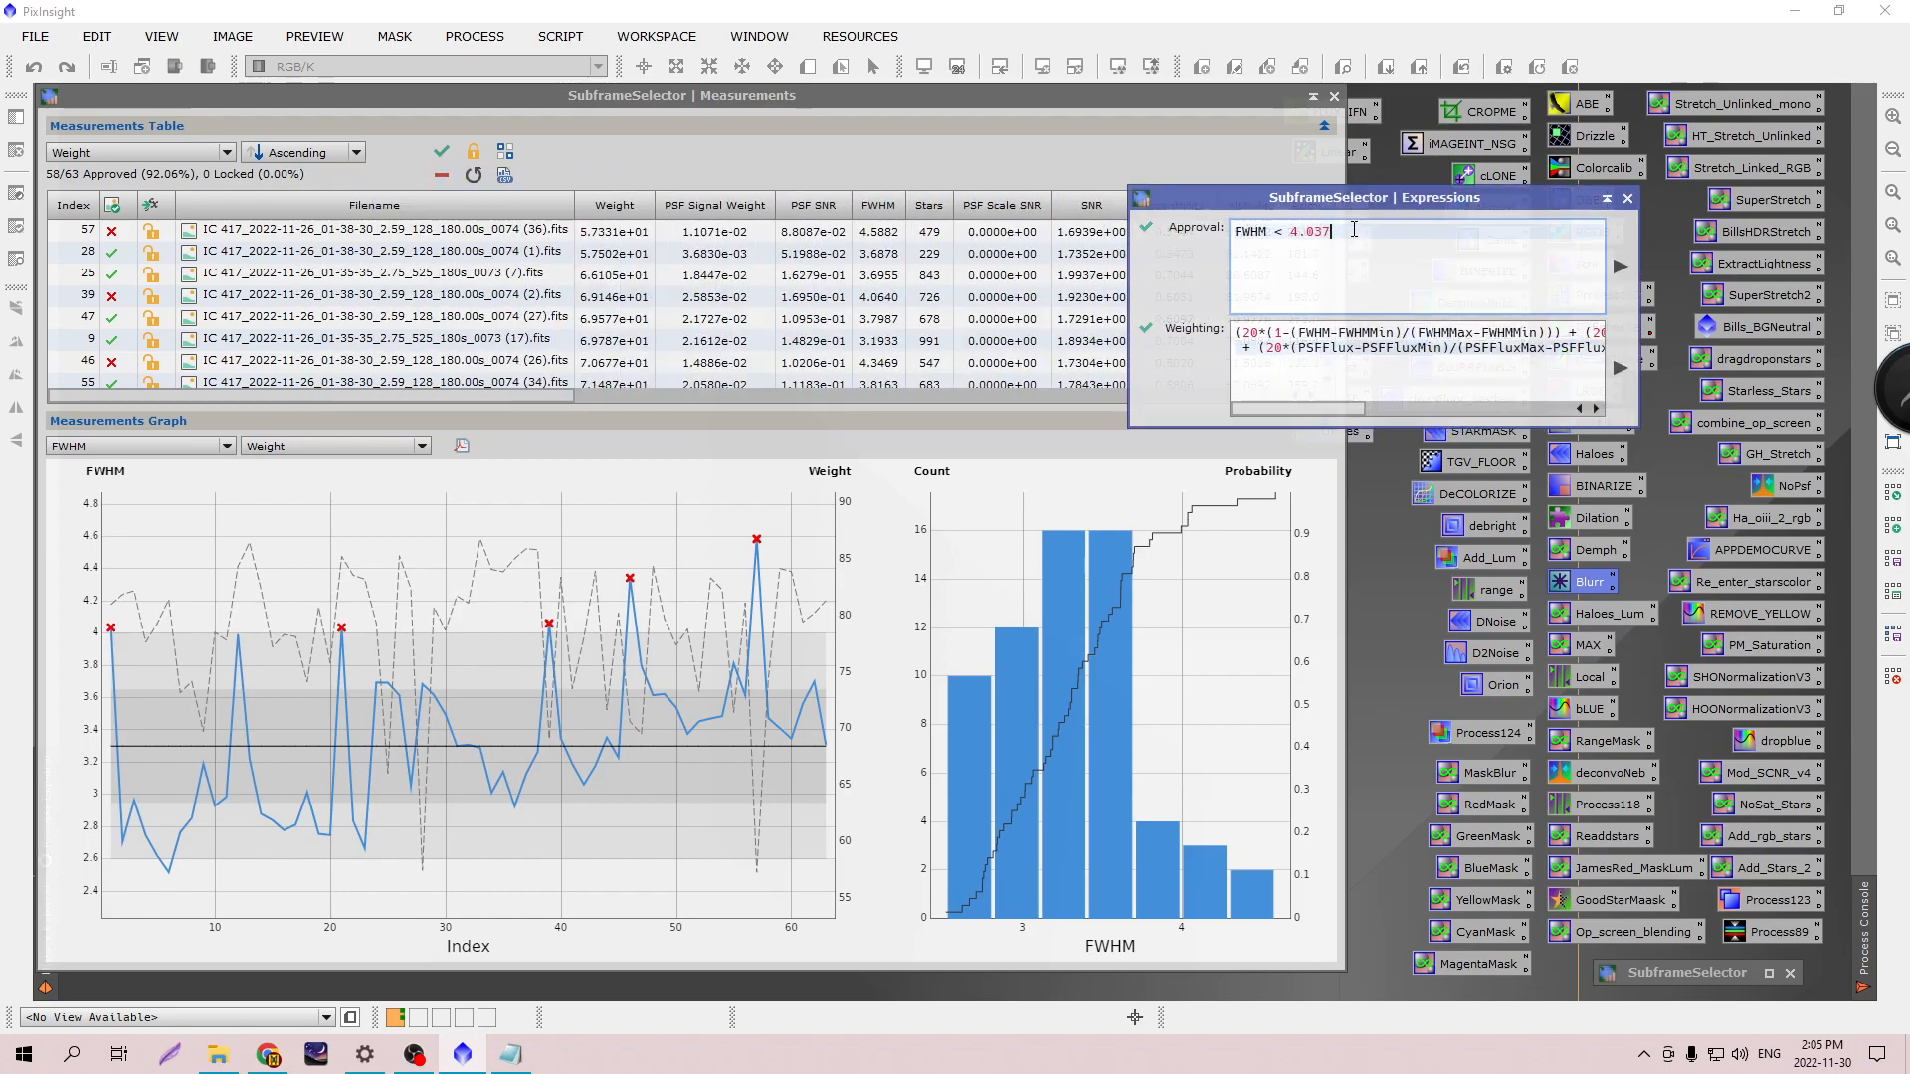
{"action": "key", "text": "Return"}
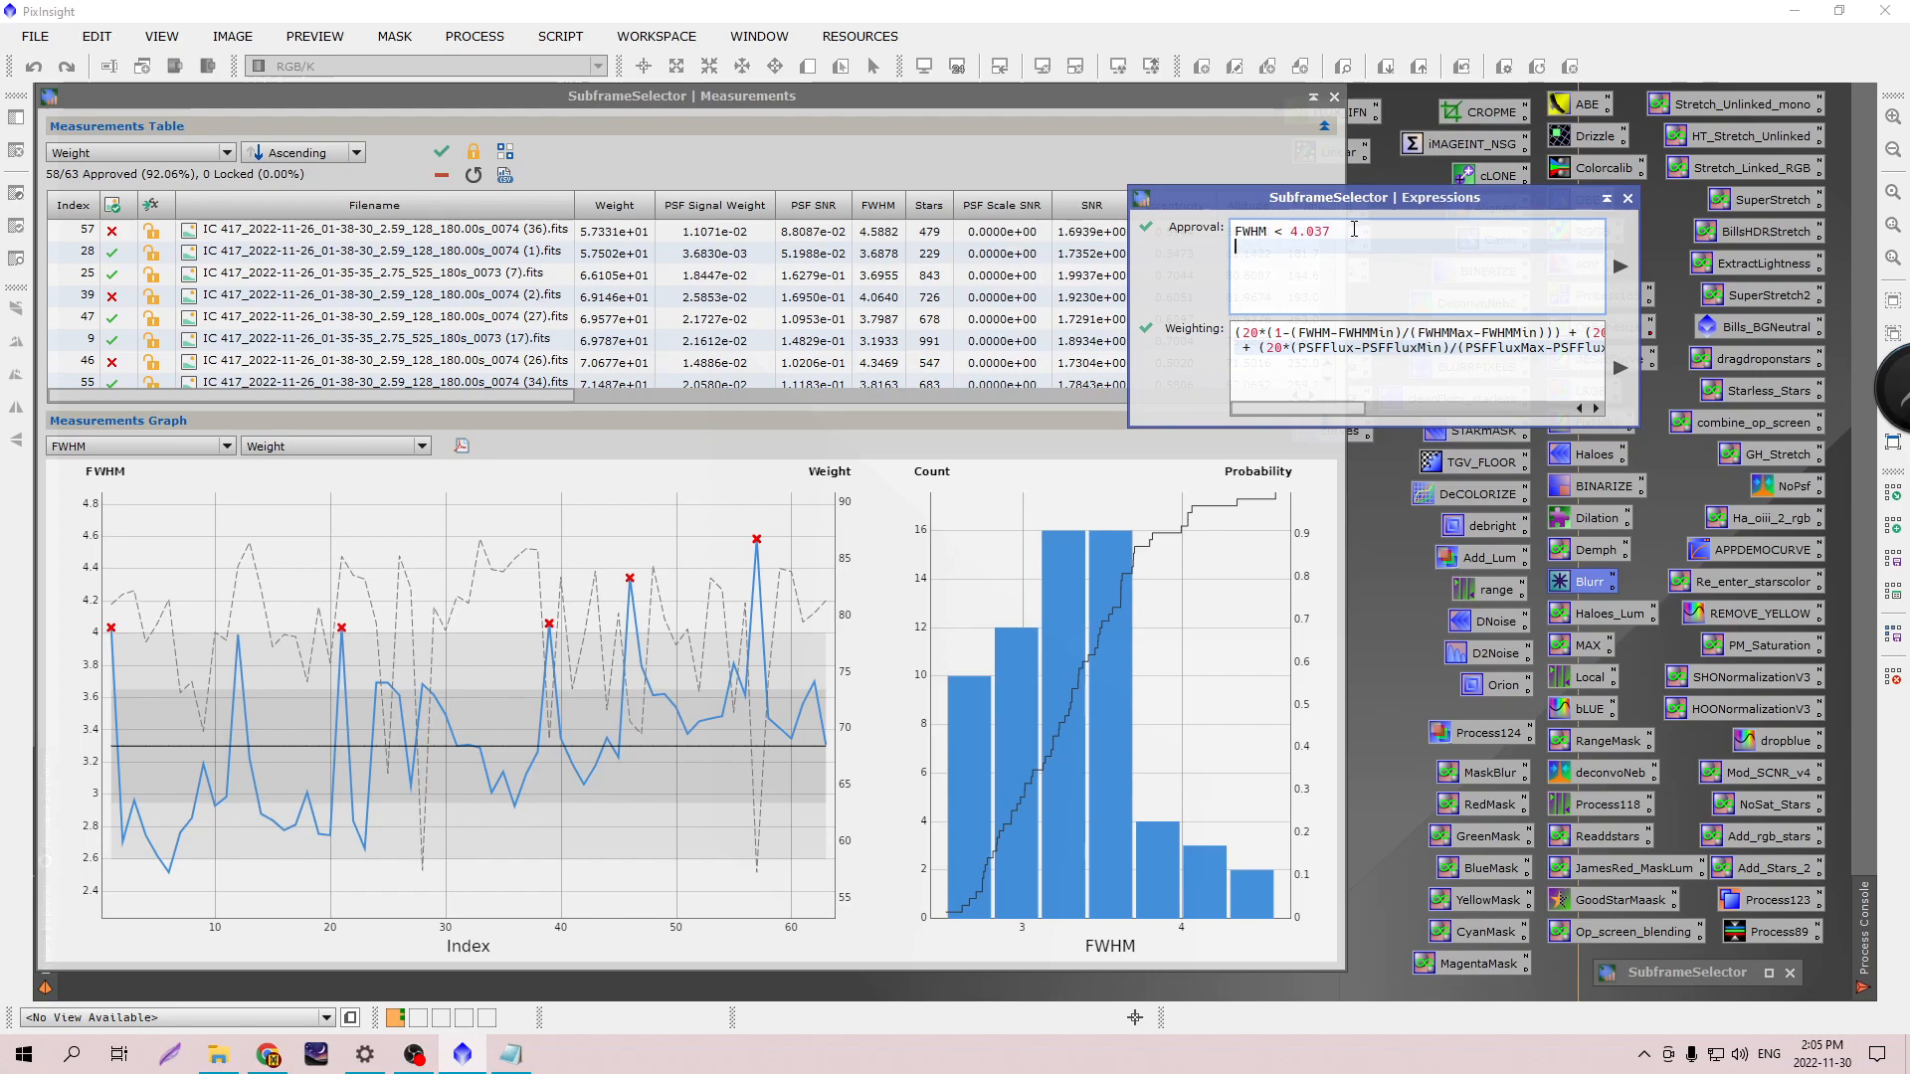
{"action": "type", "text": "&&"}
{"action": "type", "text": "Eccentricity <"}
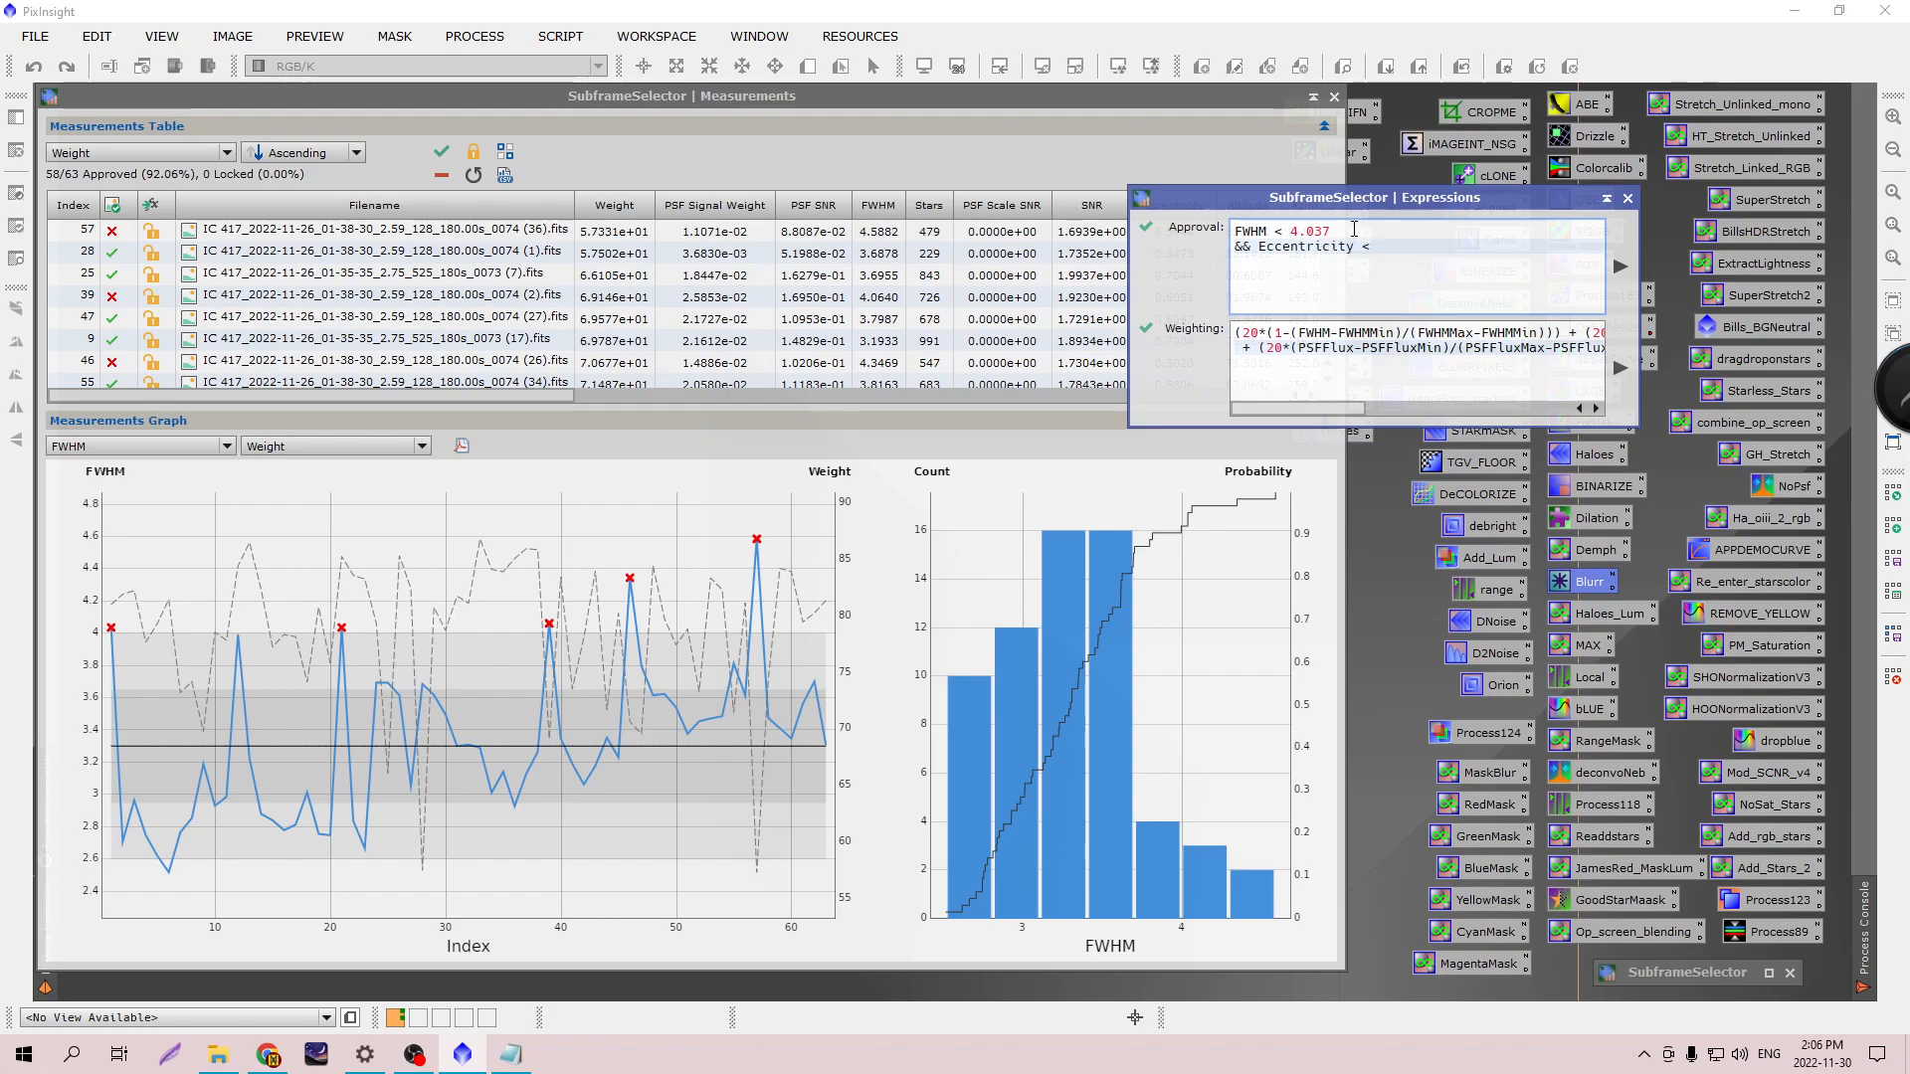
{"action": "left_click_drag", "start_coordinate": [1305, 201], "coordinate": [1434, 152]}
{"action": "left_click", "coordinate": [226, 447]}
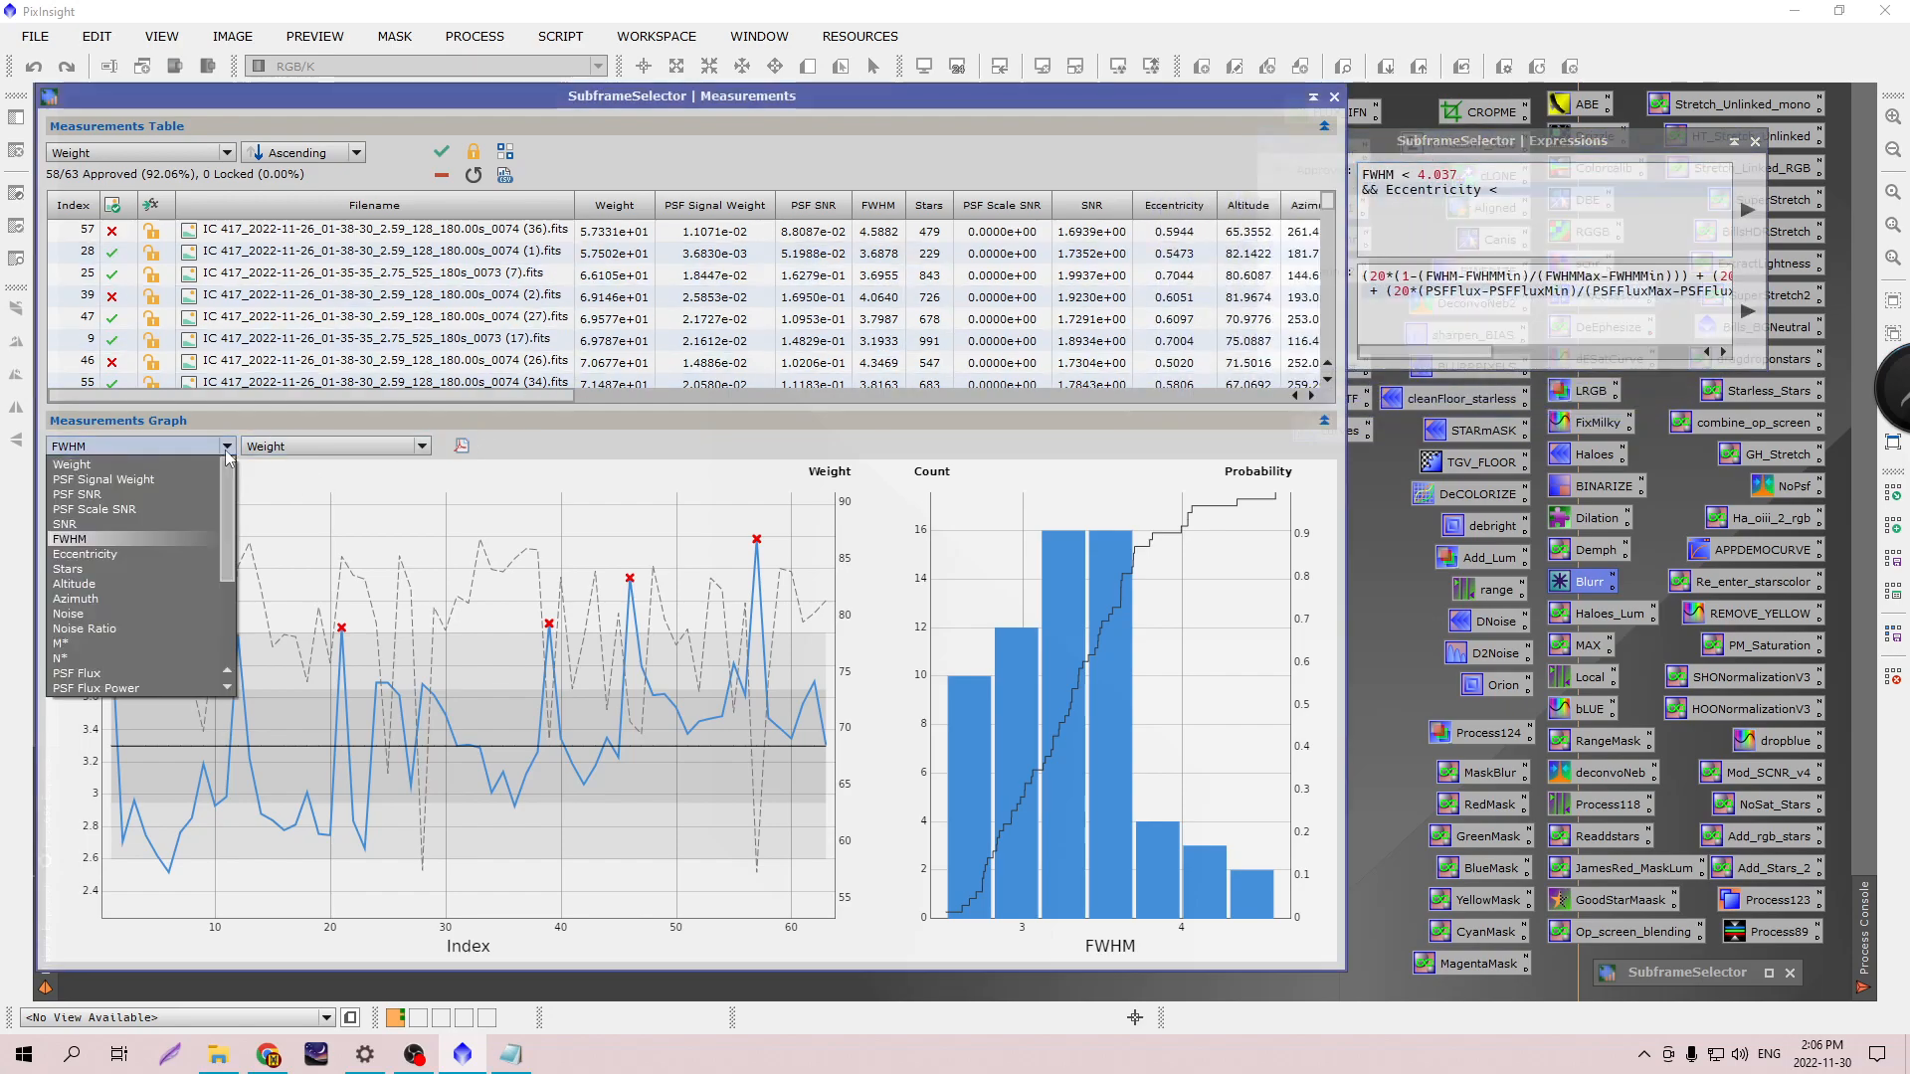
{"action": "left_click", "coordinate": [136, 554]}
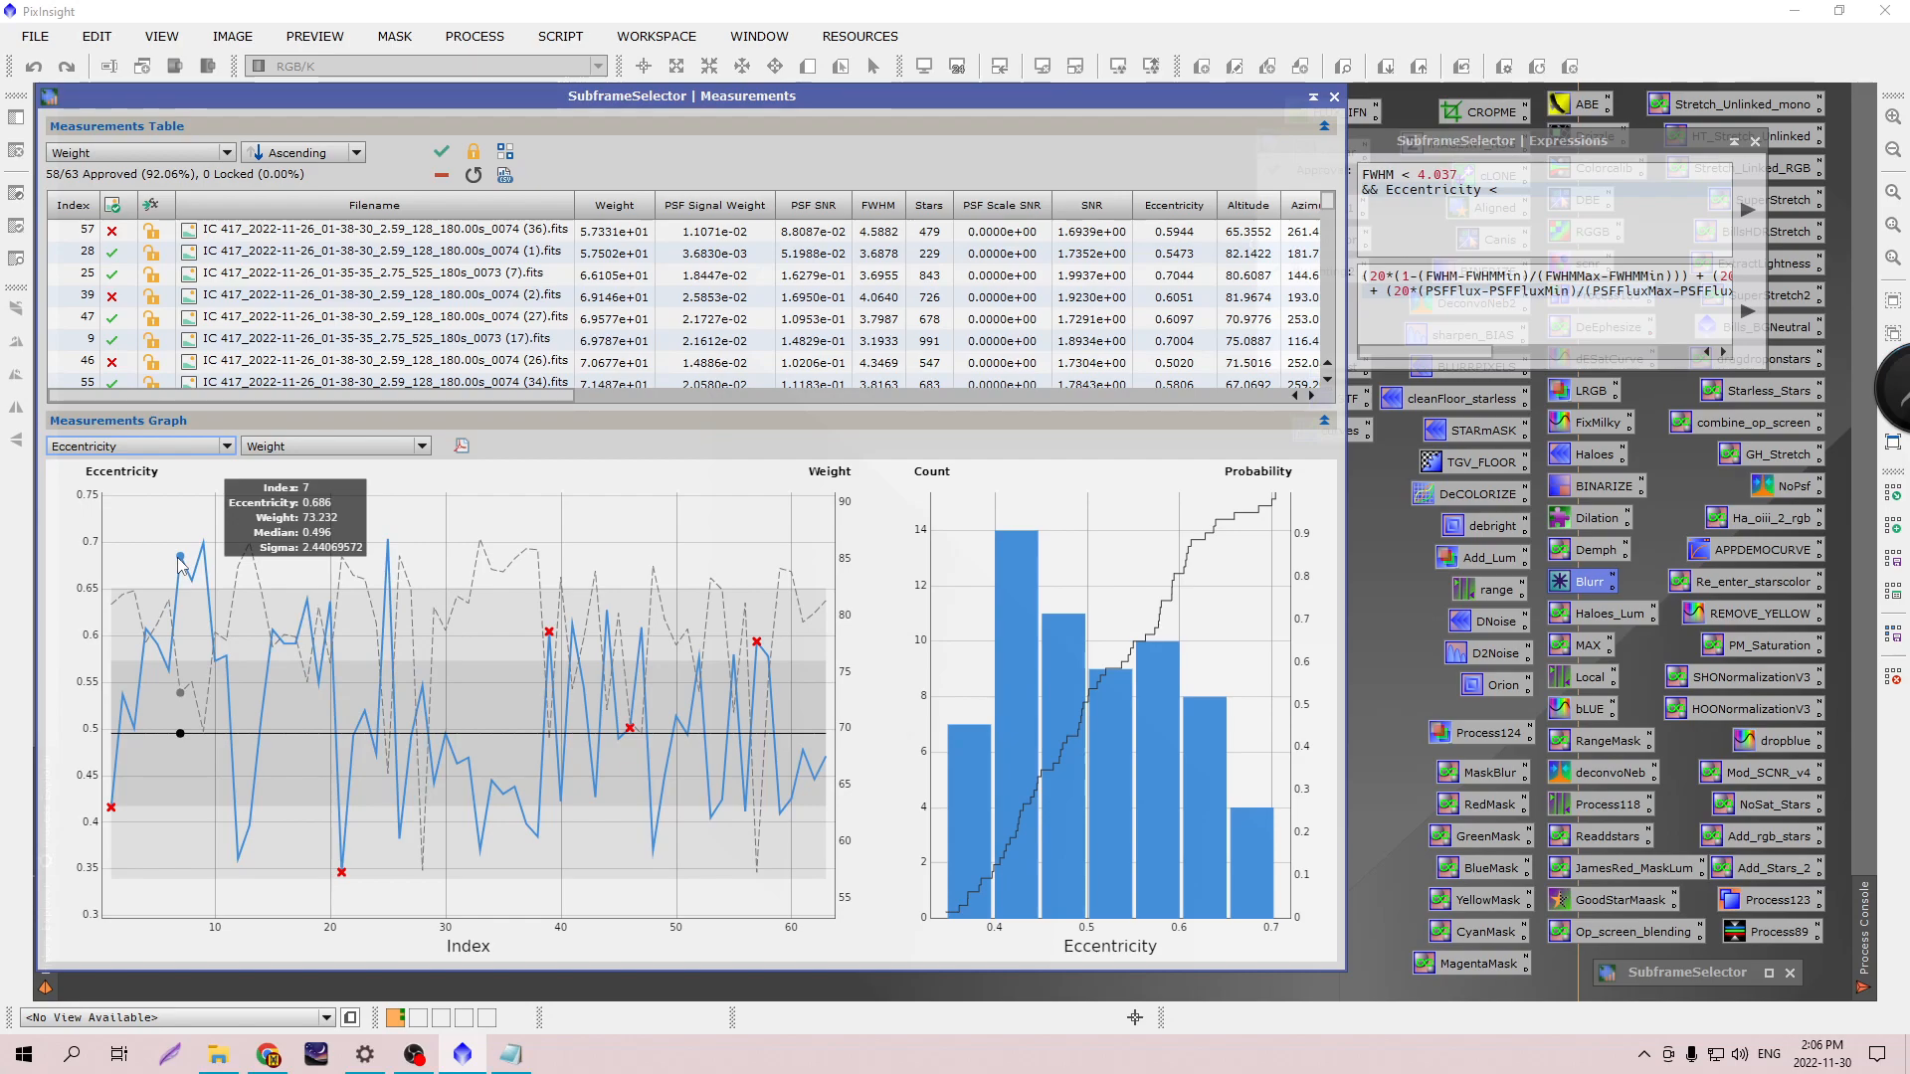
Complete the condition as Eccentricity < 0.65, check the high-eccentricity subframes in the graph, and apply the approval expression.
{"action": "left_click", "coordinate": [1547, 197]}
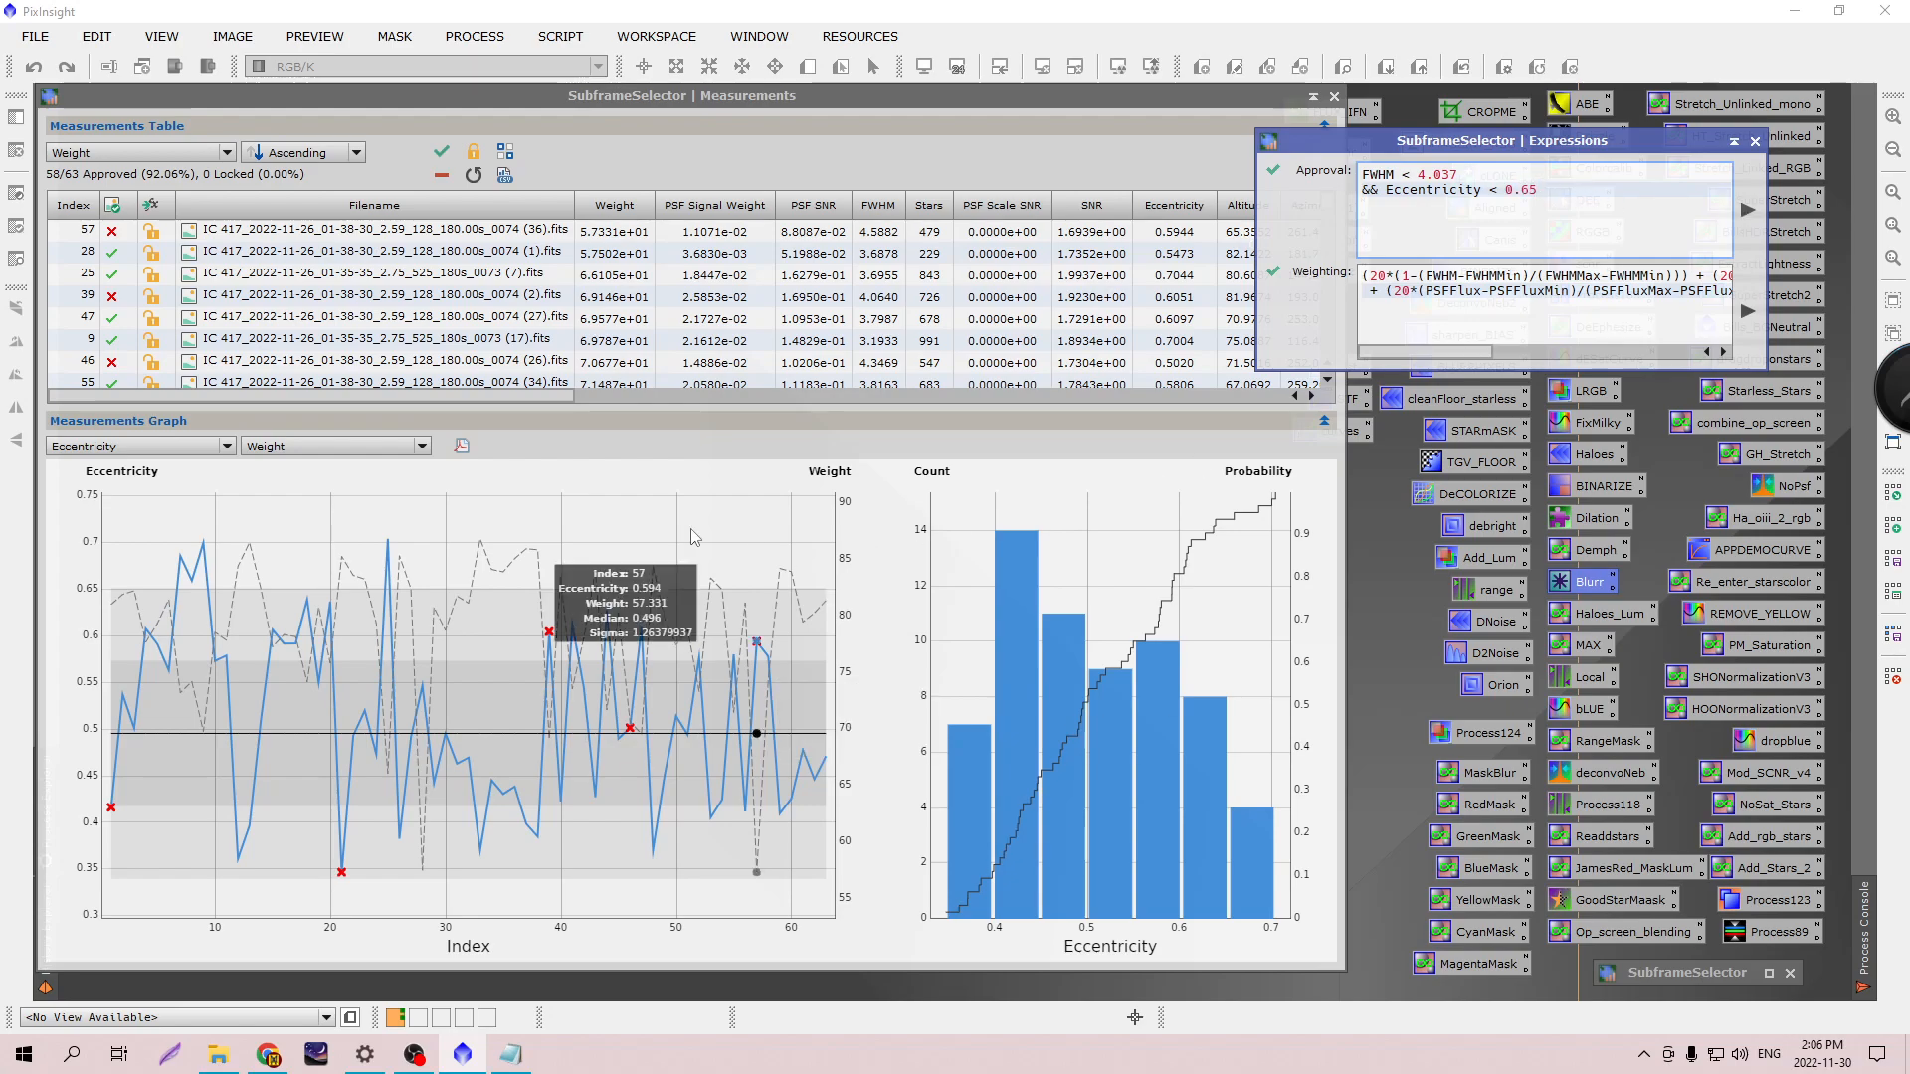
{"action": "mouse_move", "coordinate": [389, 548]}
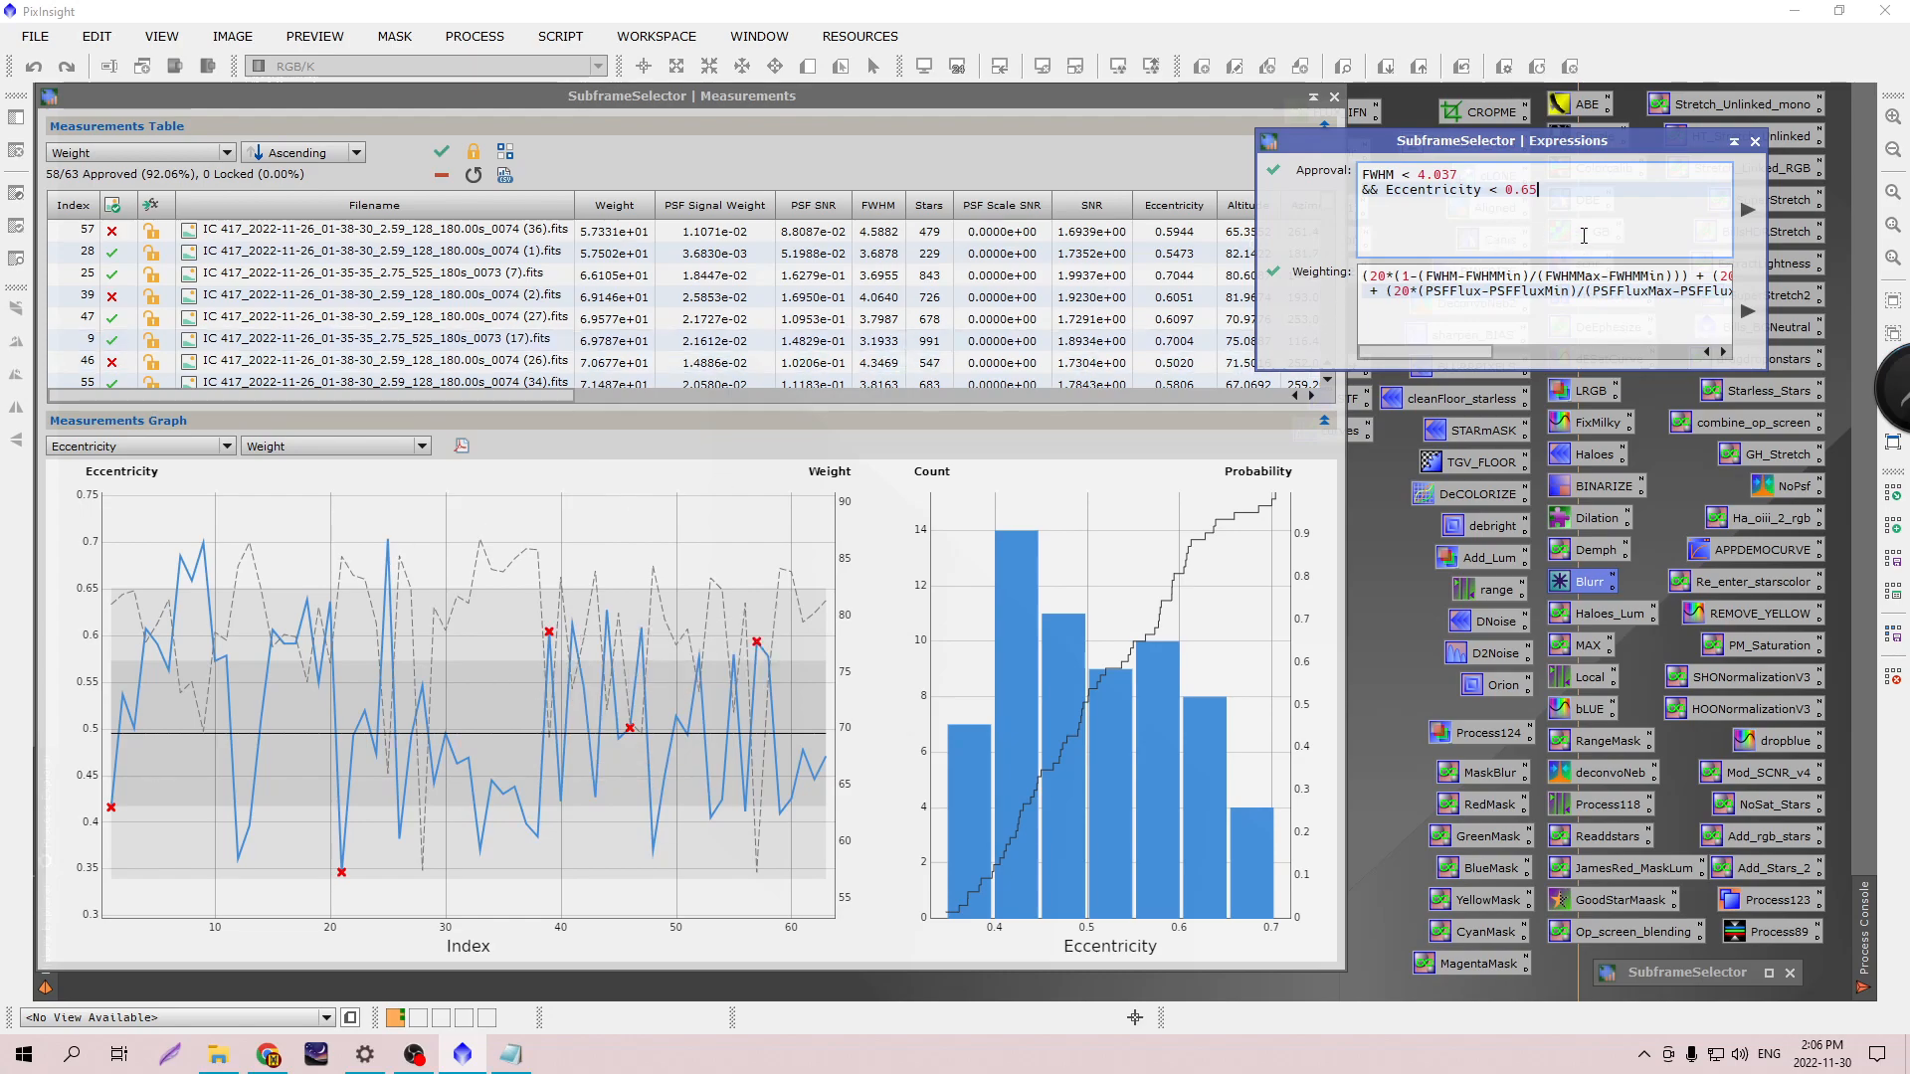
{"action": "left_click", "coordinate": [1748, 212]}
Add a third condition line beginning && Stars to the approval expression and move the Expressions window clear of the graph.
{"action": "left_click_drag", "start_coordinate": [1539, 144], "coordinate": [633, 229]}
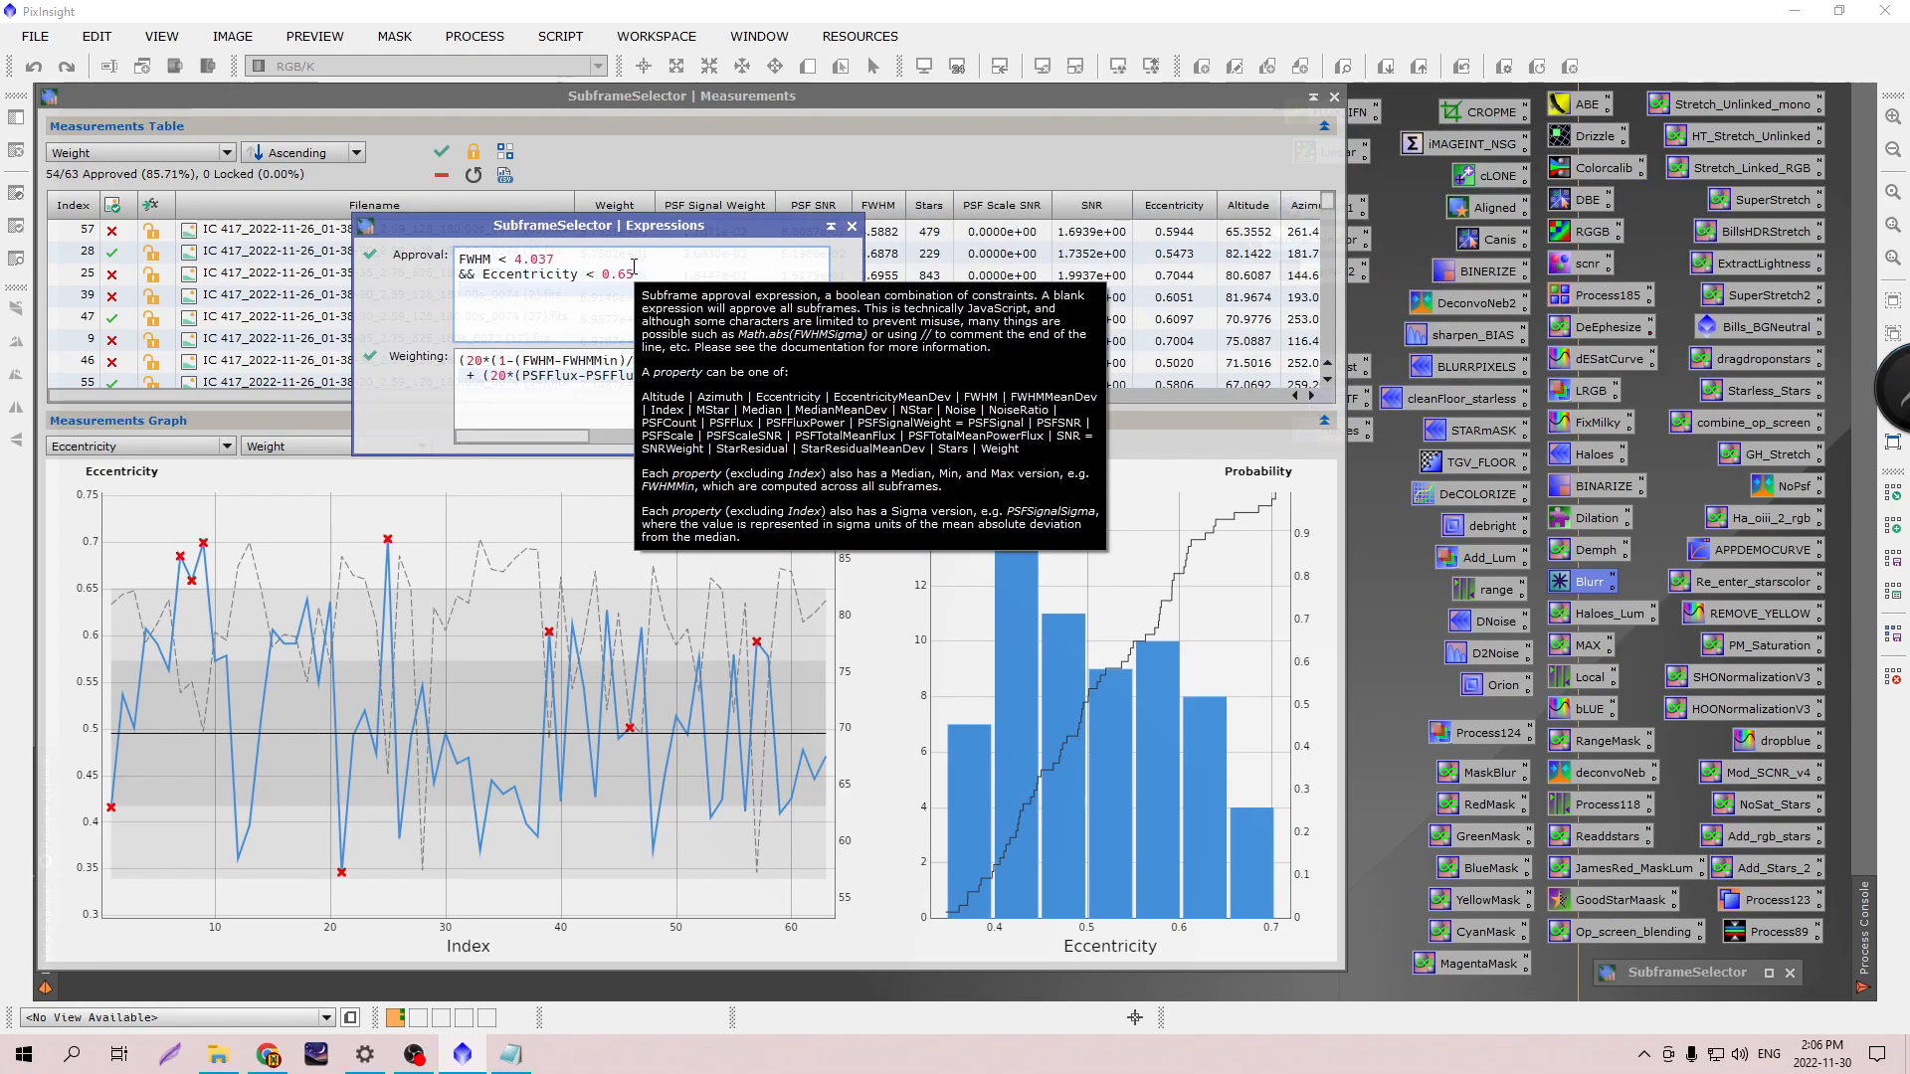
{"action": "type", "text": "&& StaRS"}
{"action": "key", "text": "BackSpace"}
{"action": "key", "text": "BackSpace"}
{"action": "key", "text": "BackSpace"}
{"action": "type", "text": "ARS"}
{"action": "key", "text": "BackSpace"}
{"action": "key", "text": "BackSpace"}
{"action": "key", "text": "BackSpace"}
{"action": "type", "text": "ars"}
{"action": "left_click_drag", "start_coordinate": [652, 233], "coordinate": [1443, 160]}
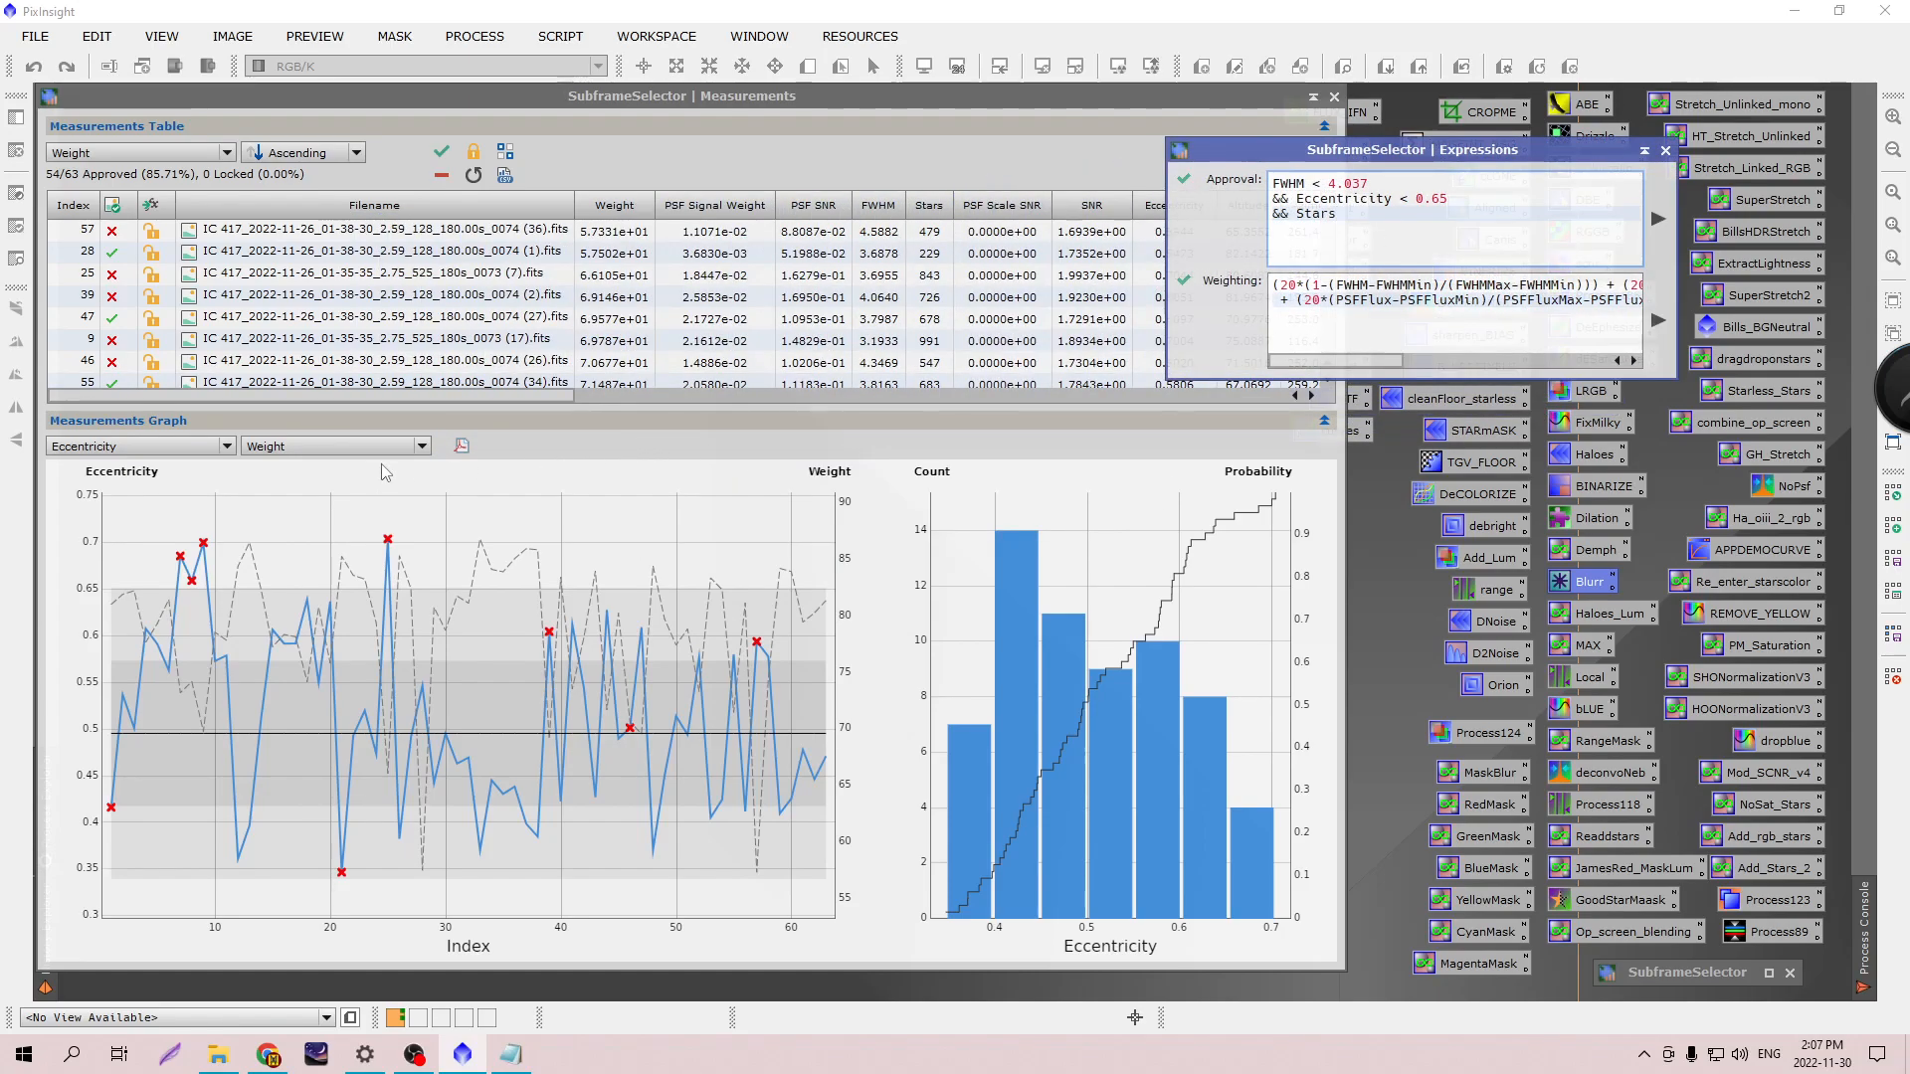
Plot Stars in the measurements graph and sort the measurements table by Stars.
{"action": "left_click", "coordinate": [227, 447]}
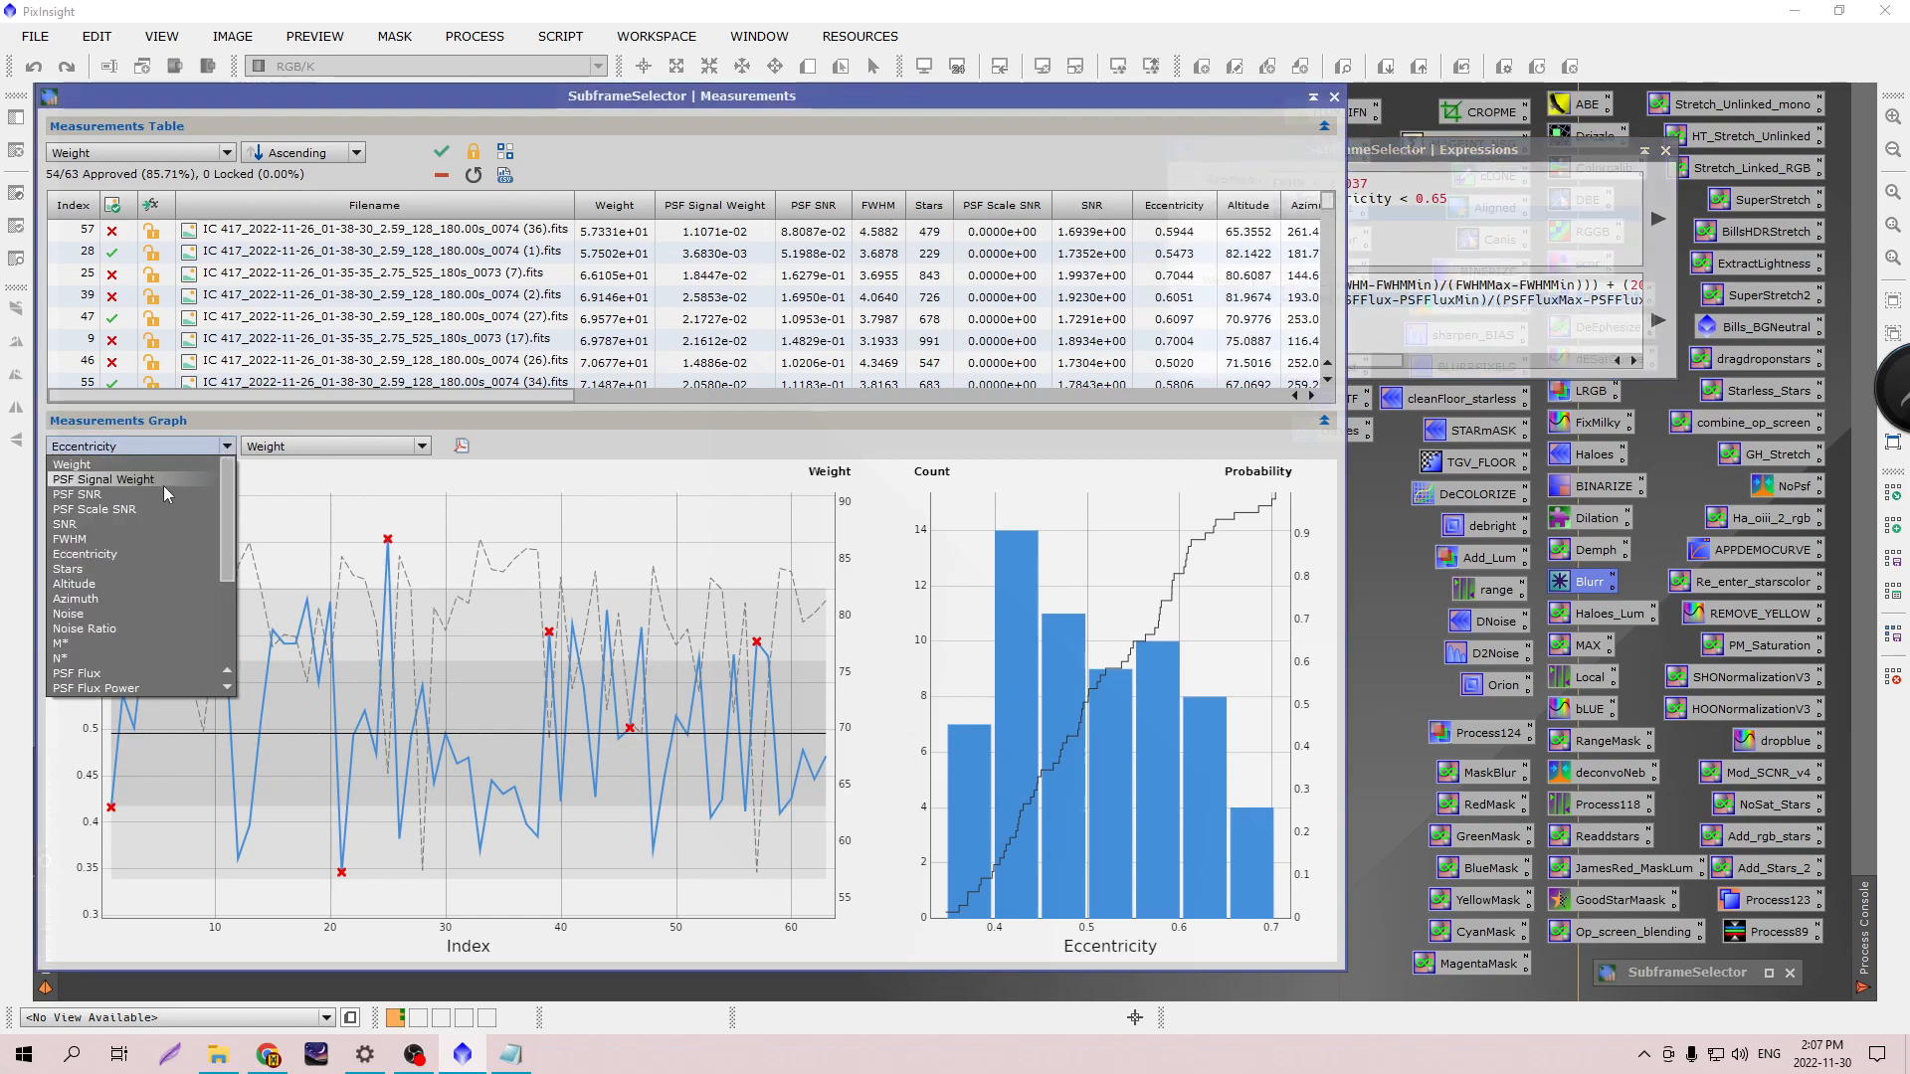
{"action": "left_click", "coordinate": [106, 567]}
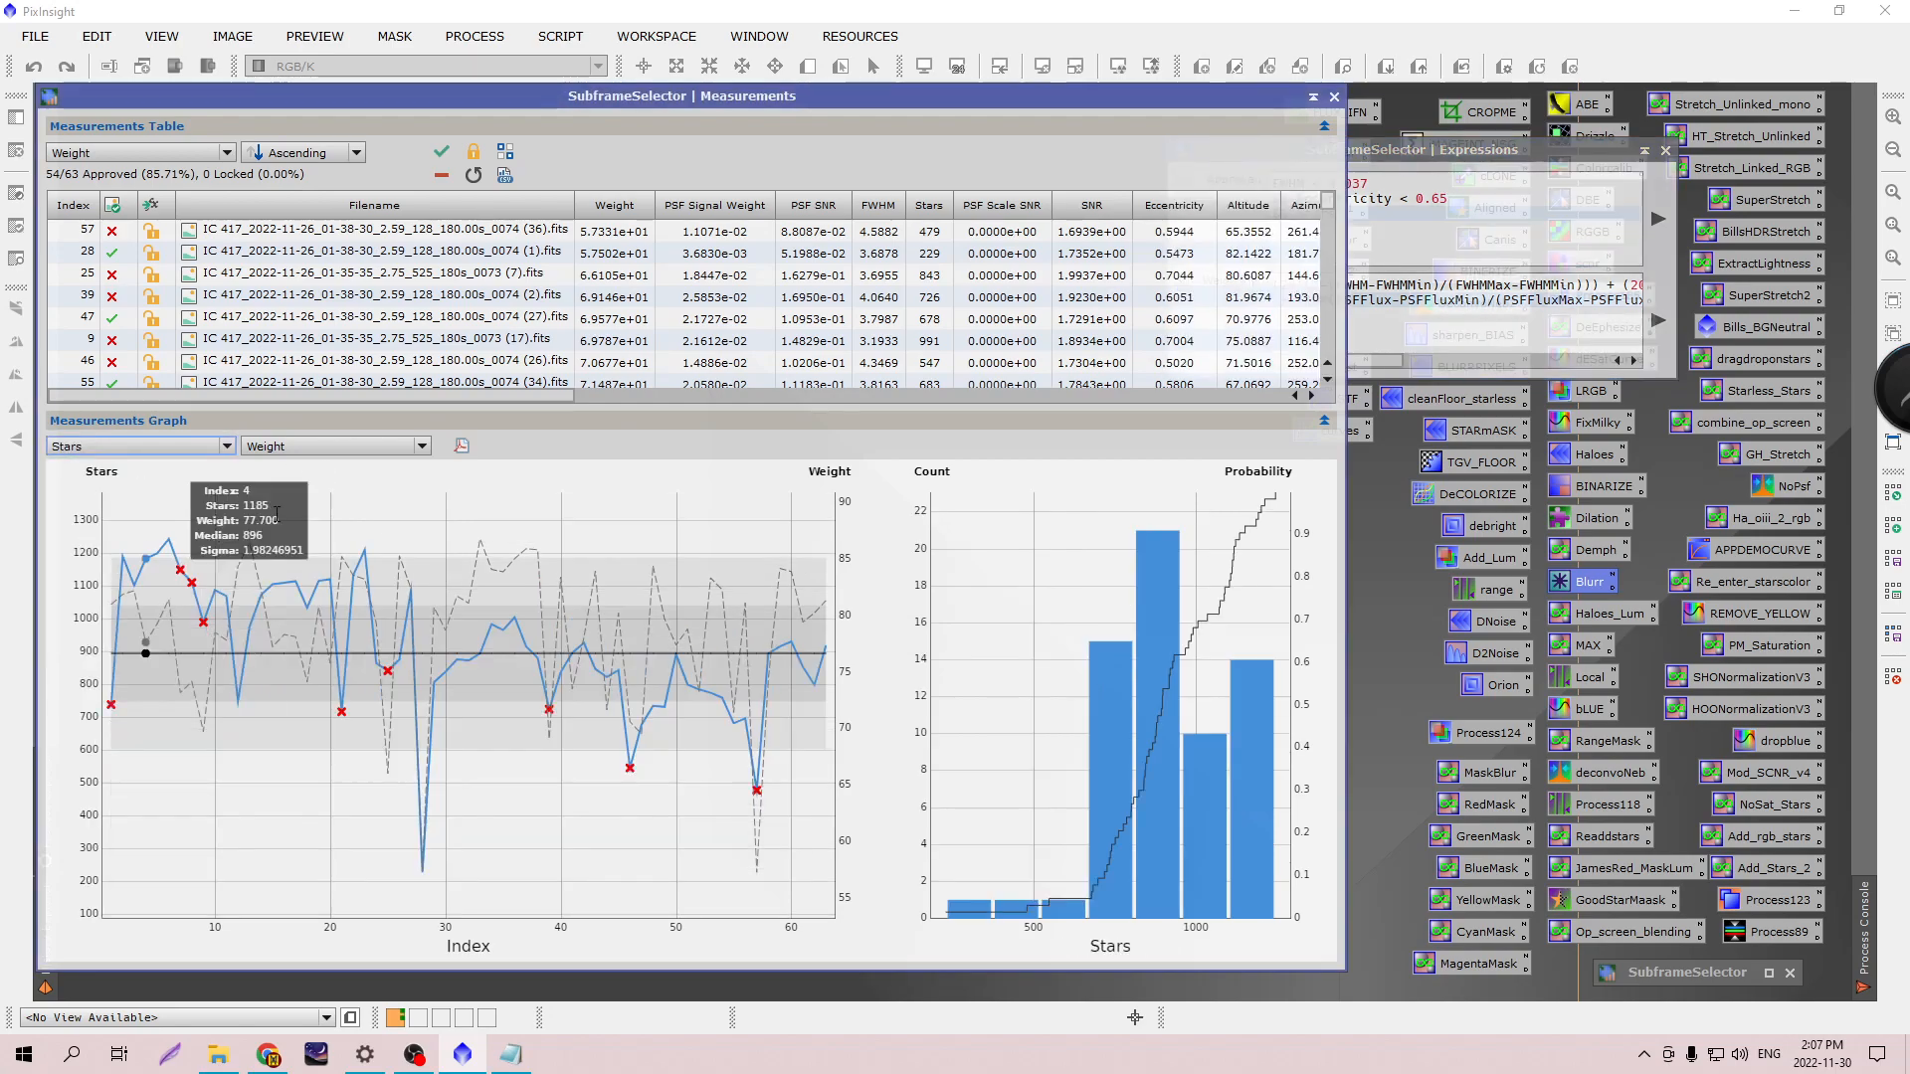
{"action": "left_click", "coordinate": [226, 156]}
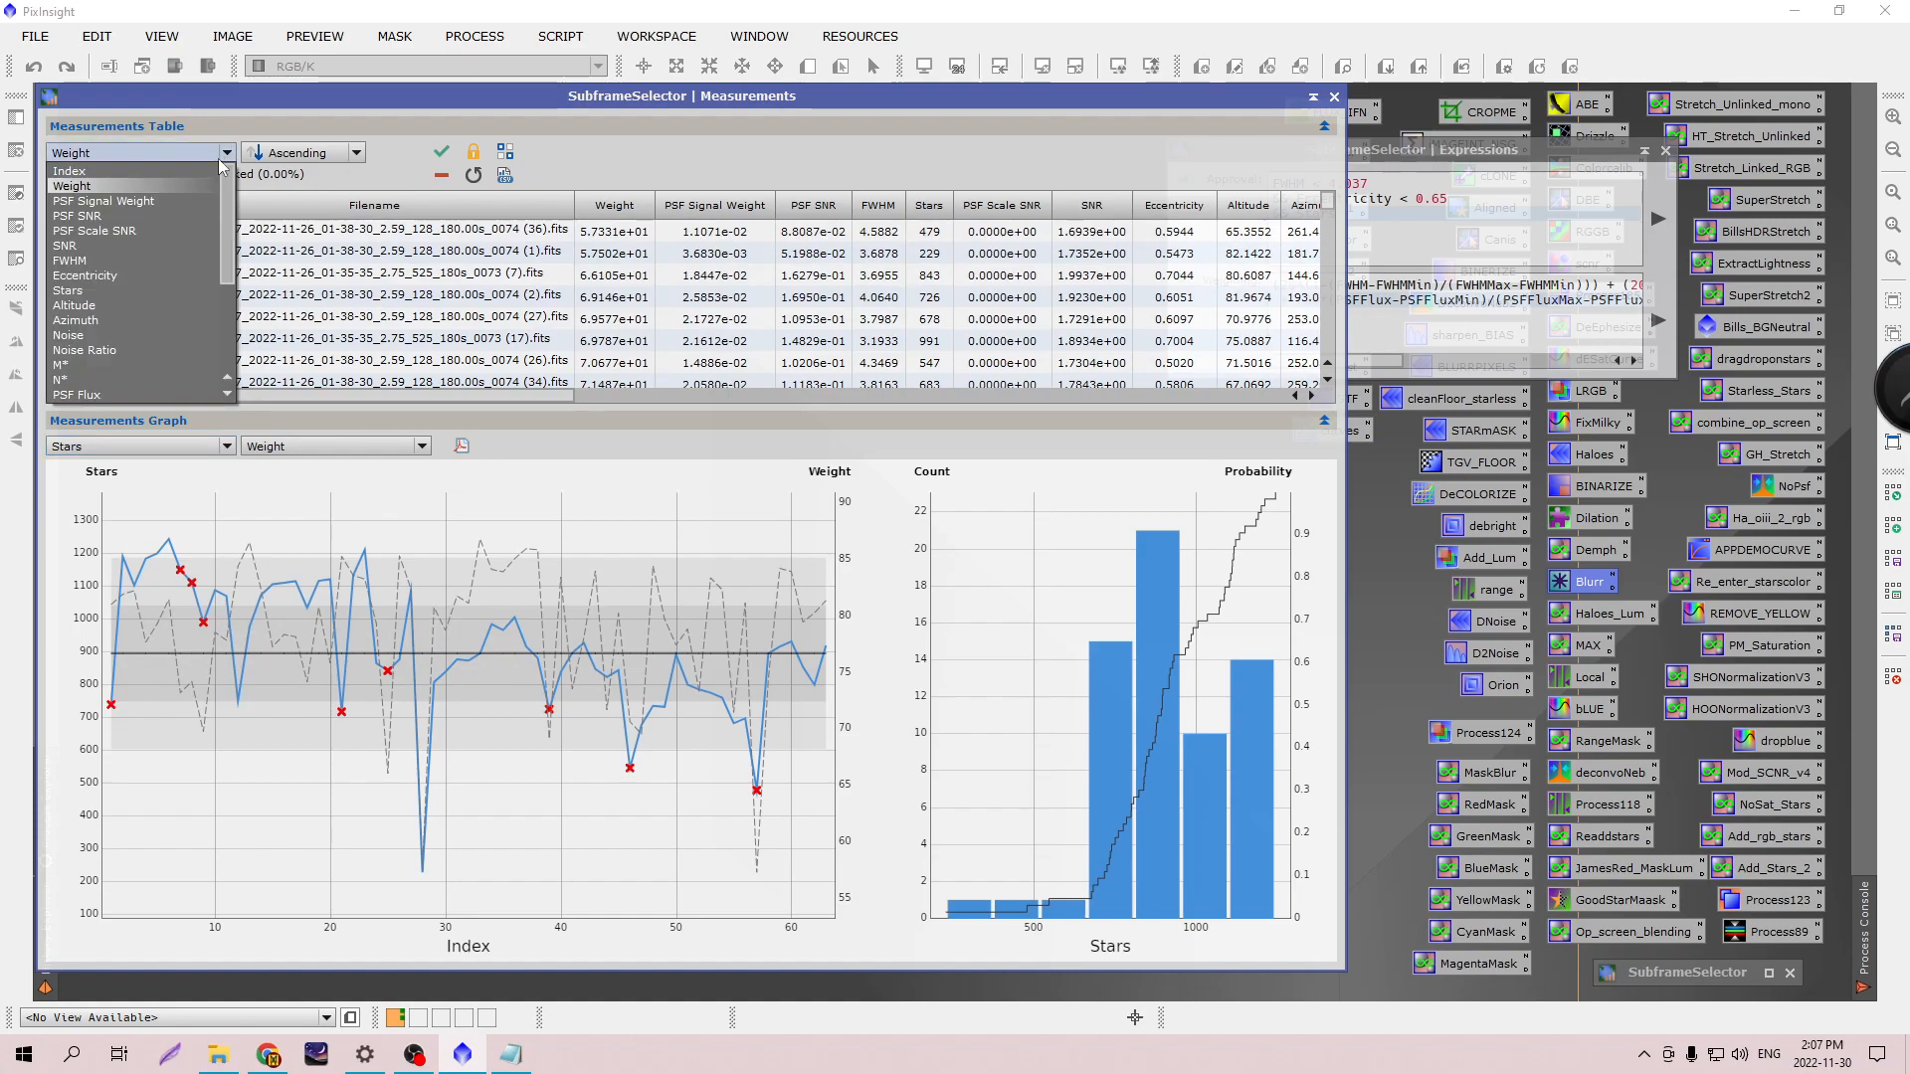
{"action": "left_click", "coordinate": [118, 292]}
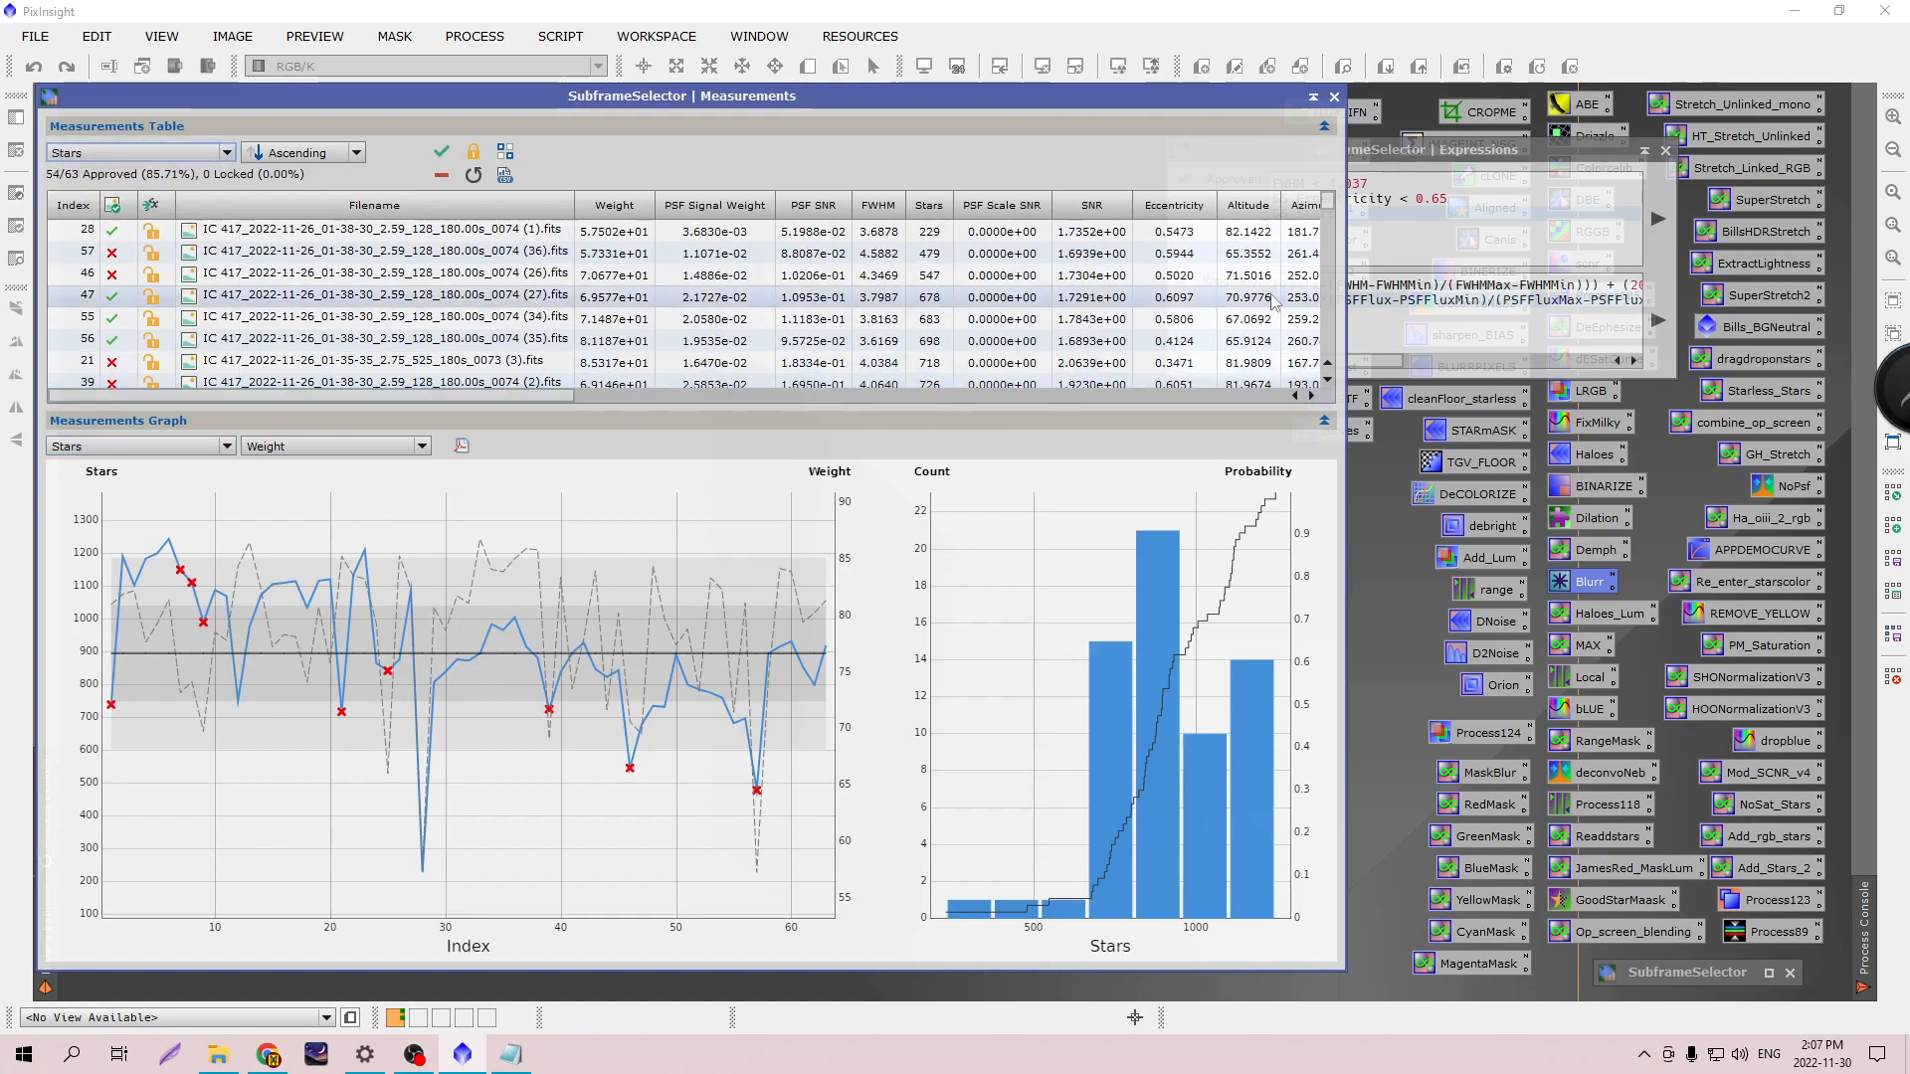
Append > to the Stars condition and compare the star counts across the table, starting with subframes 28, 57 and 46.
{"action": "left_click_drag", "start_coordinate": [1388, 151], "coordinate": [1577, 117]}
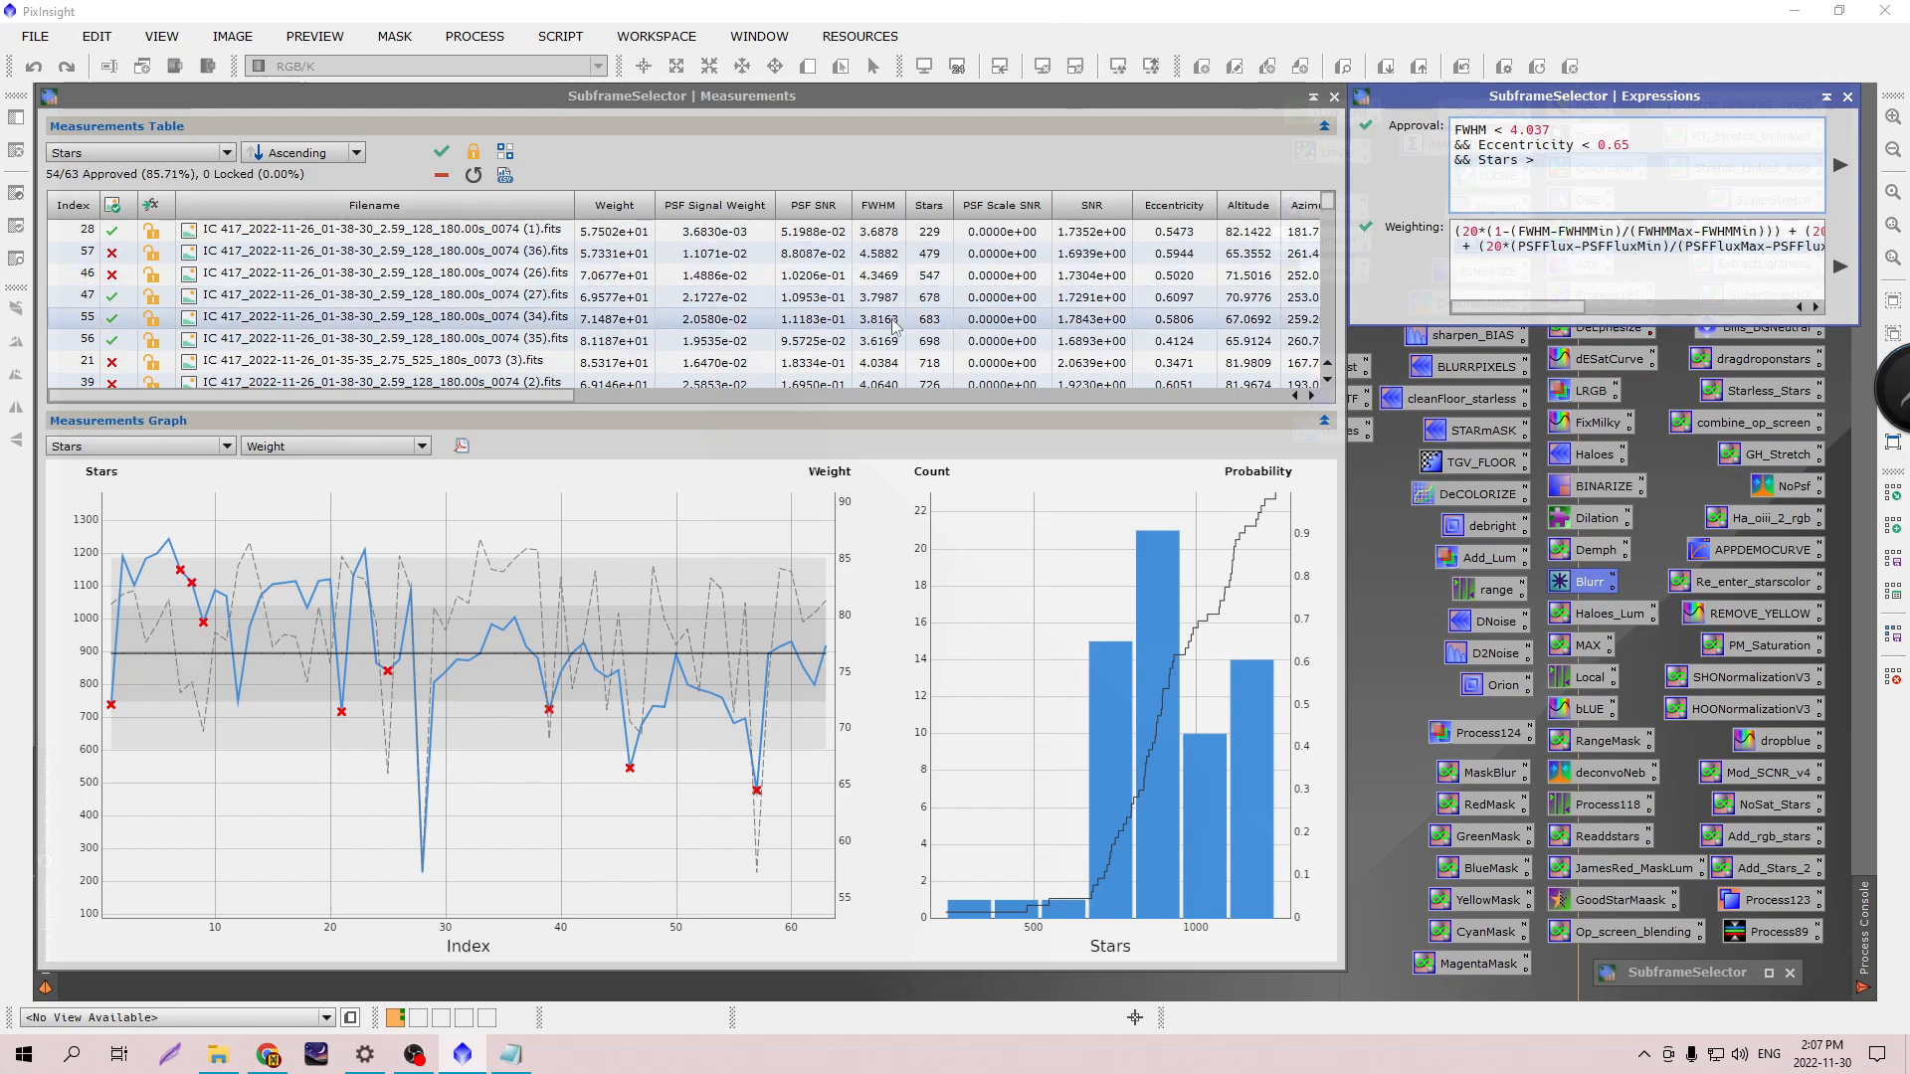
{"action": "left_click", "coordinate": [840, 231]}
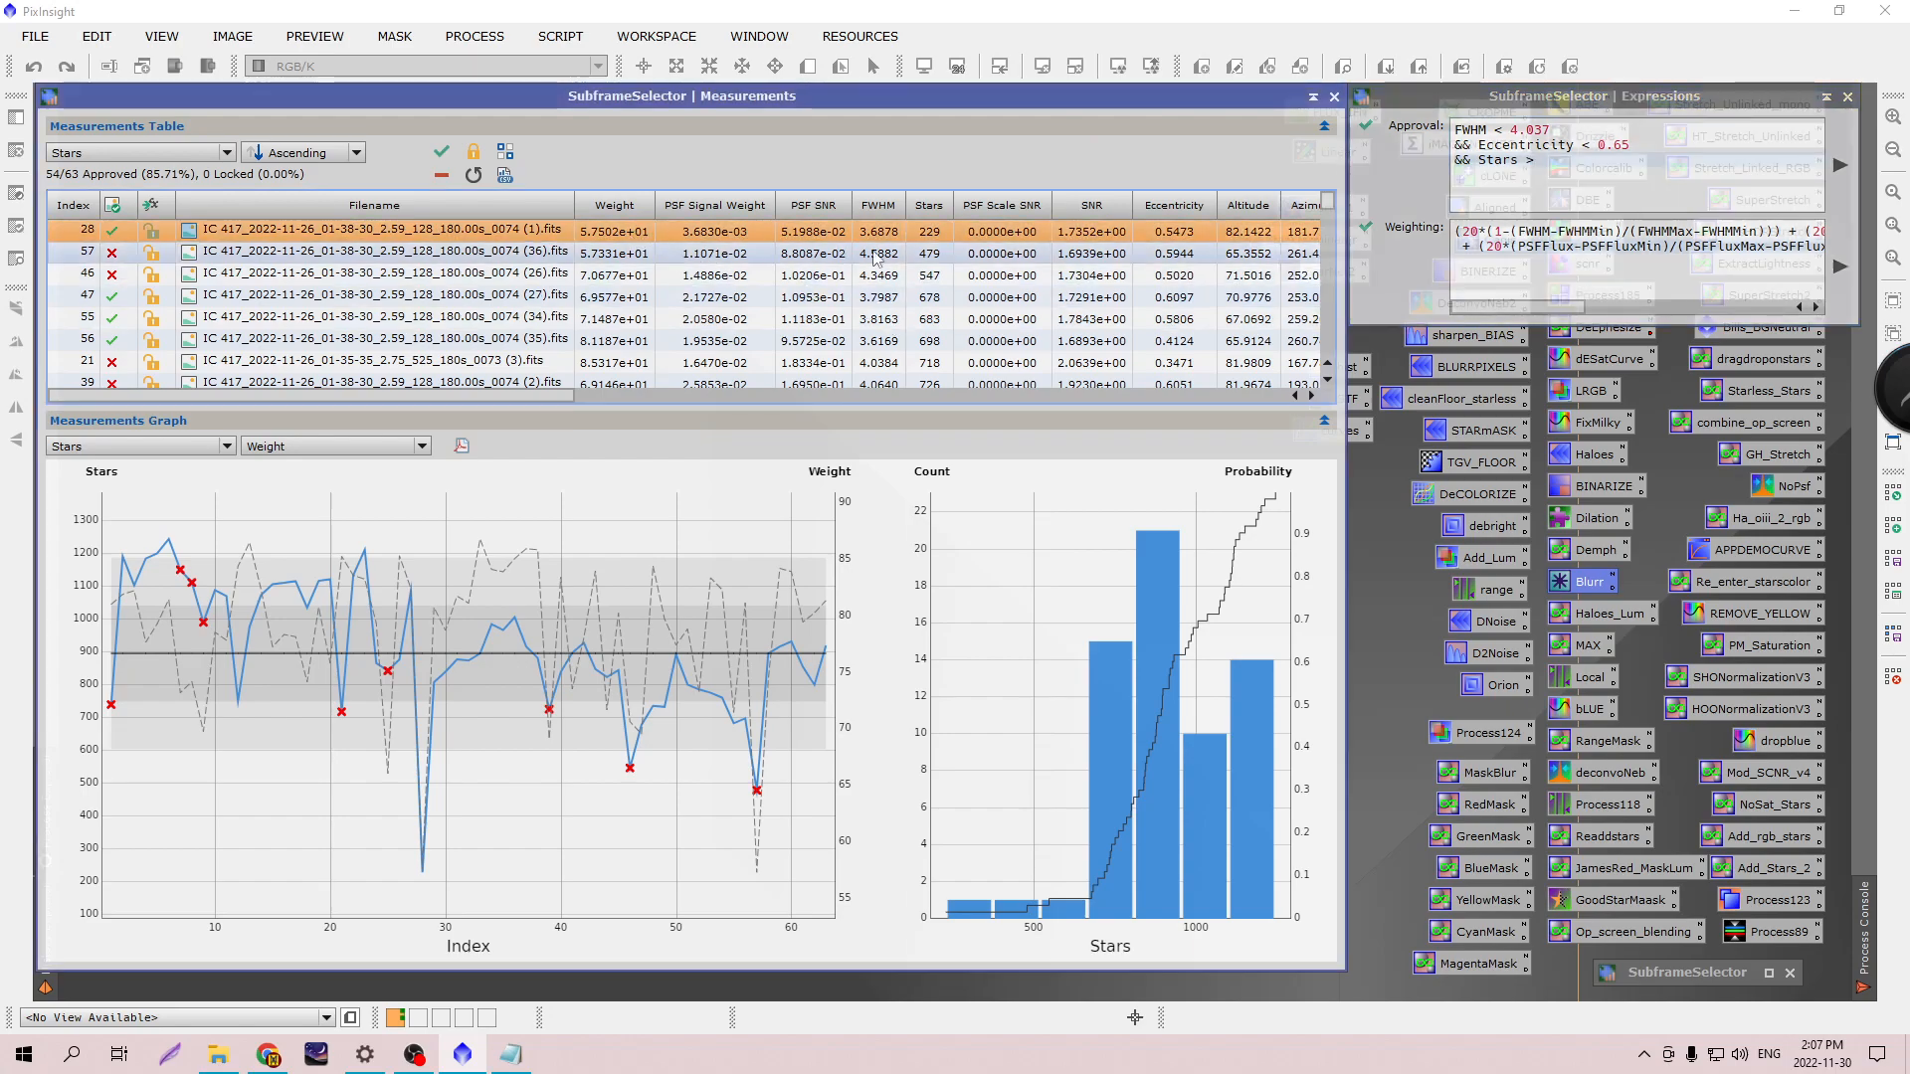
{"action": "left_click", "coordinate": [936, 254]}
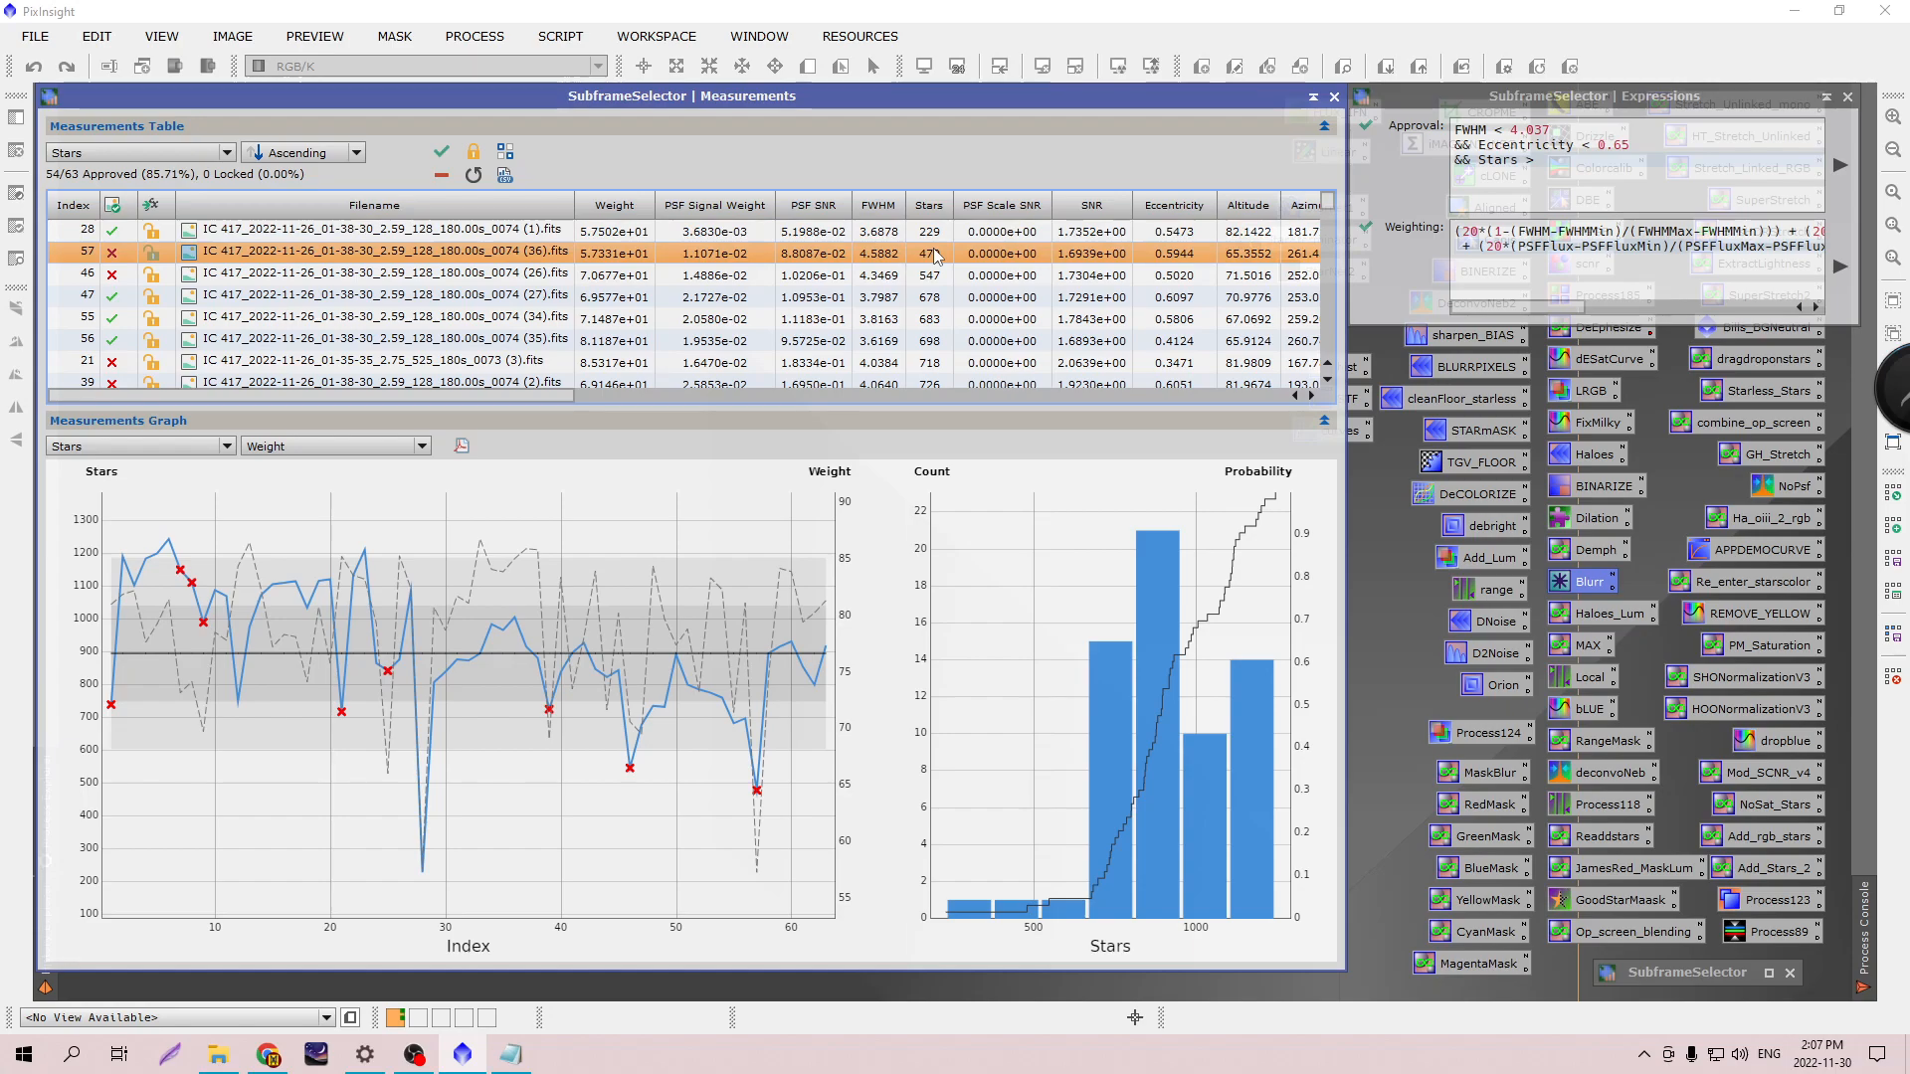
{"action": "left_click", "coordinate": [942, 276]}
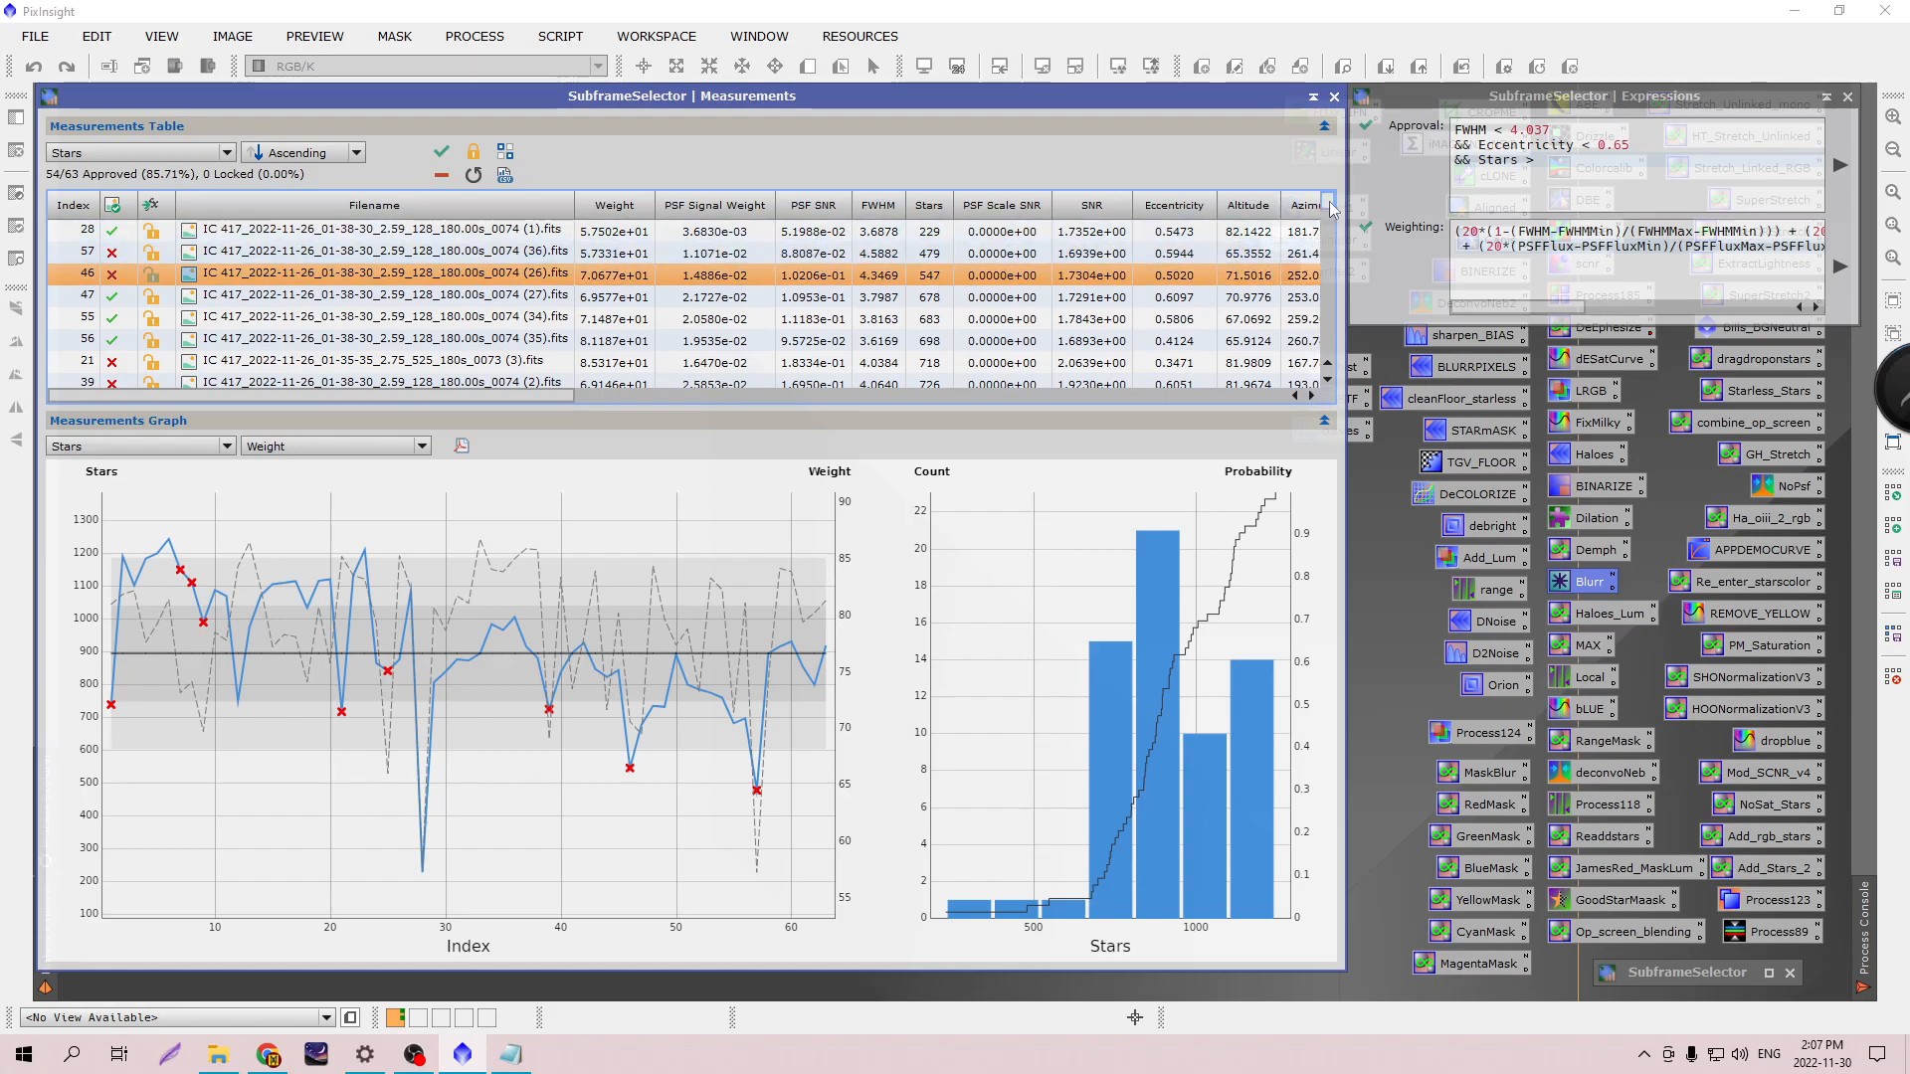
{"action": "left_click_drag", "start_coordinate": [1331, 207], "coordinate": [1329, 353]}
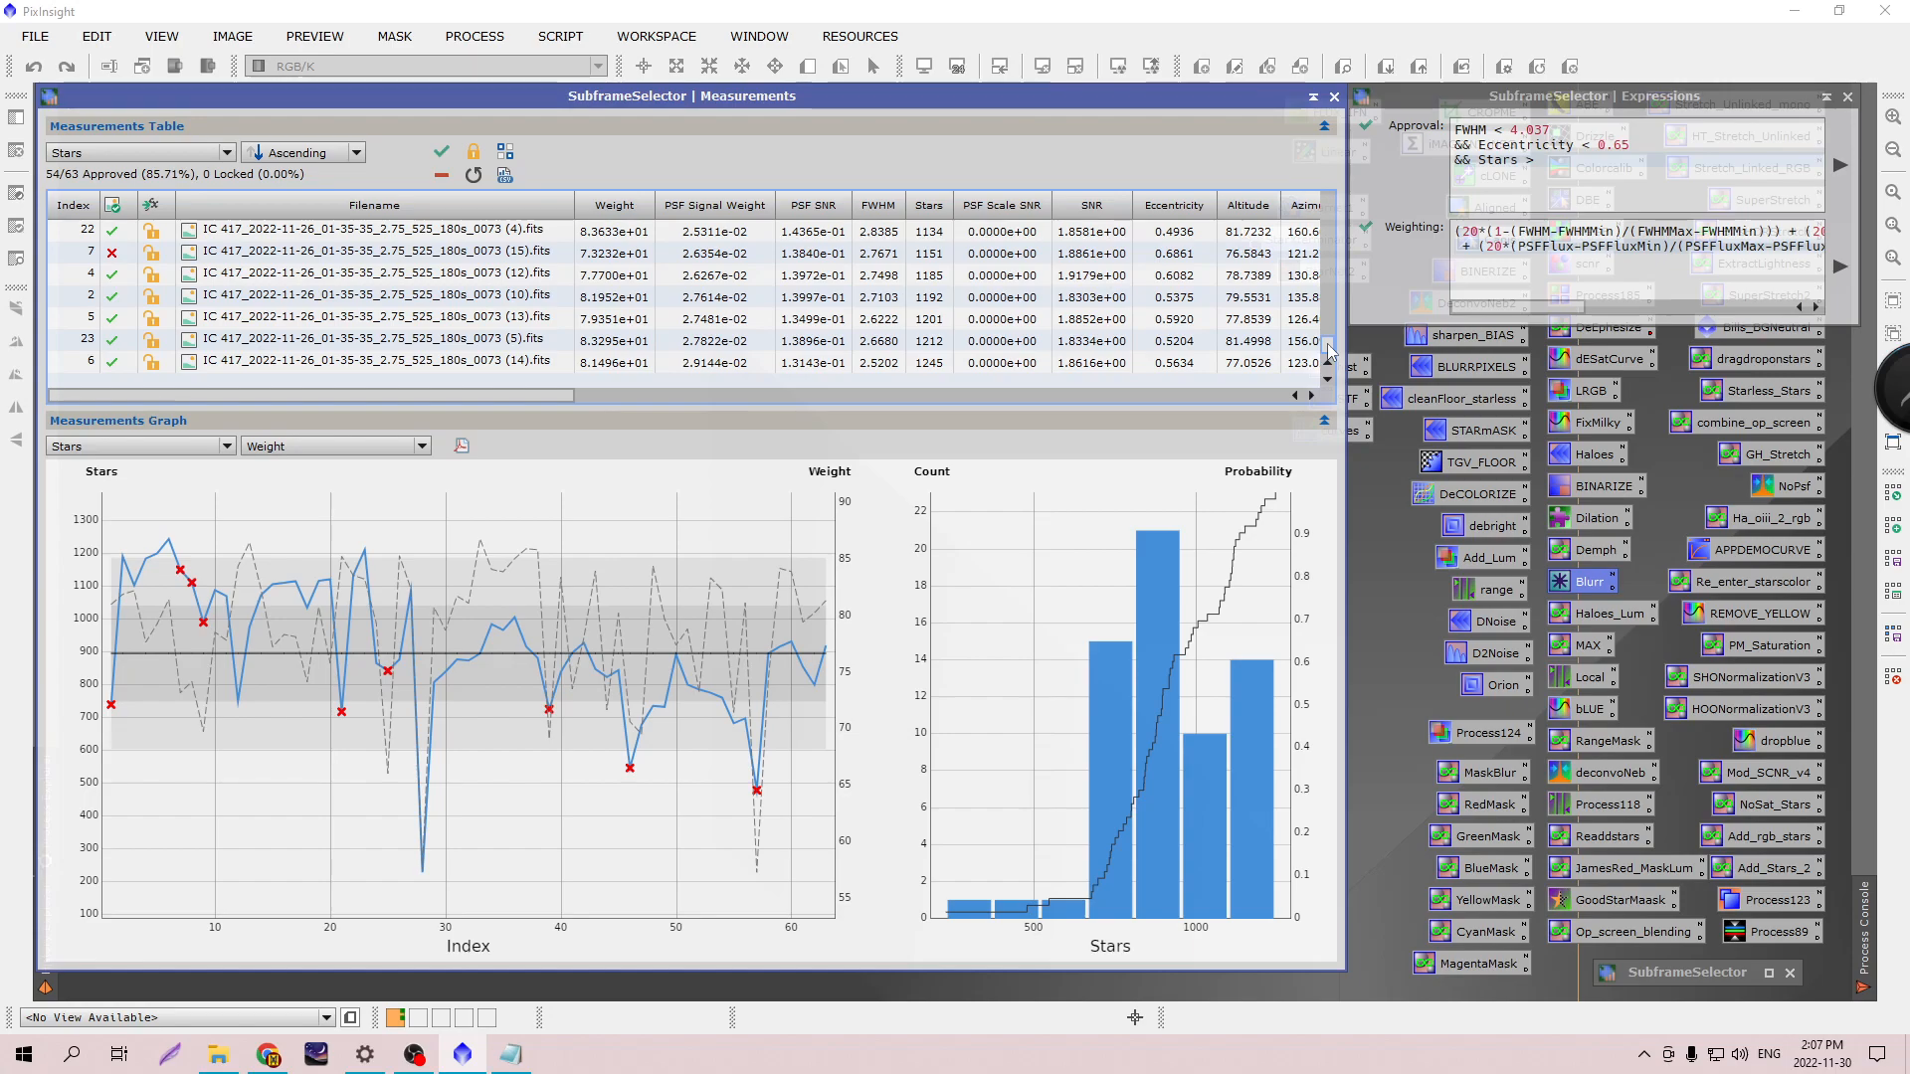
{"action": "left_click_drag", "start_coordinate": [1330, 352], "coordinate": [1329, 206]}
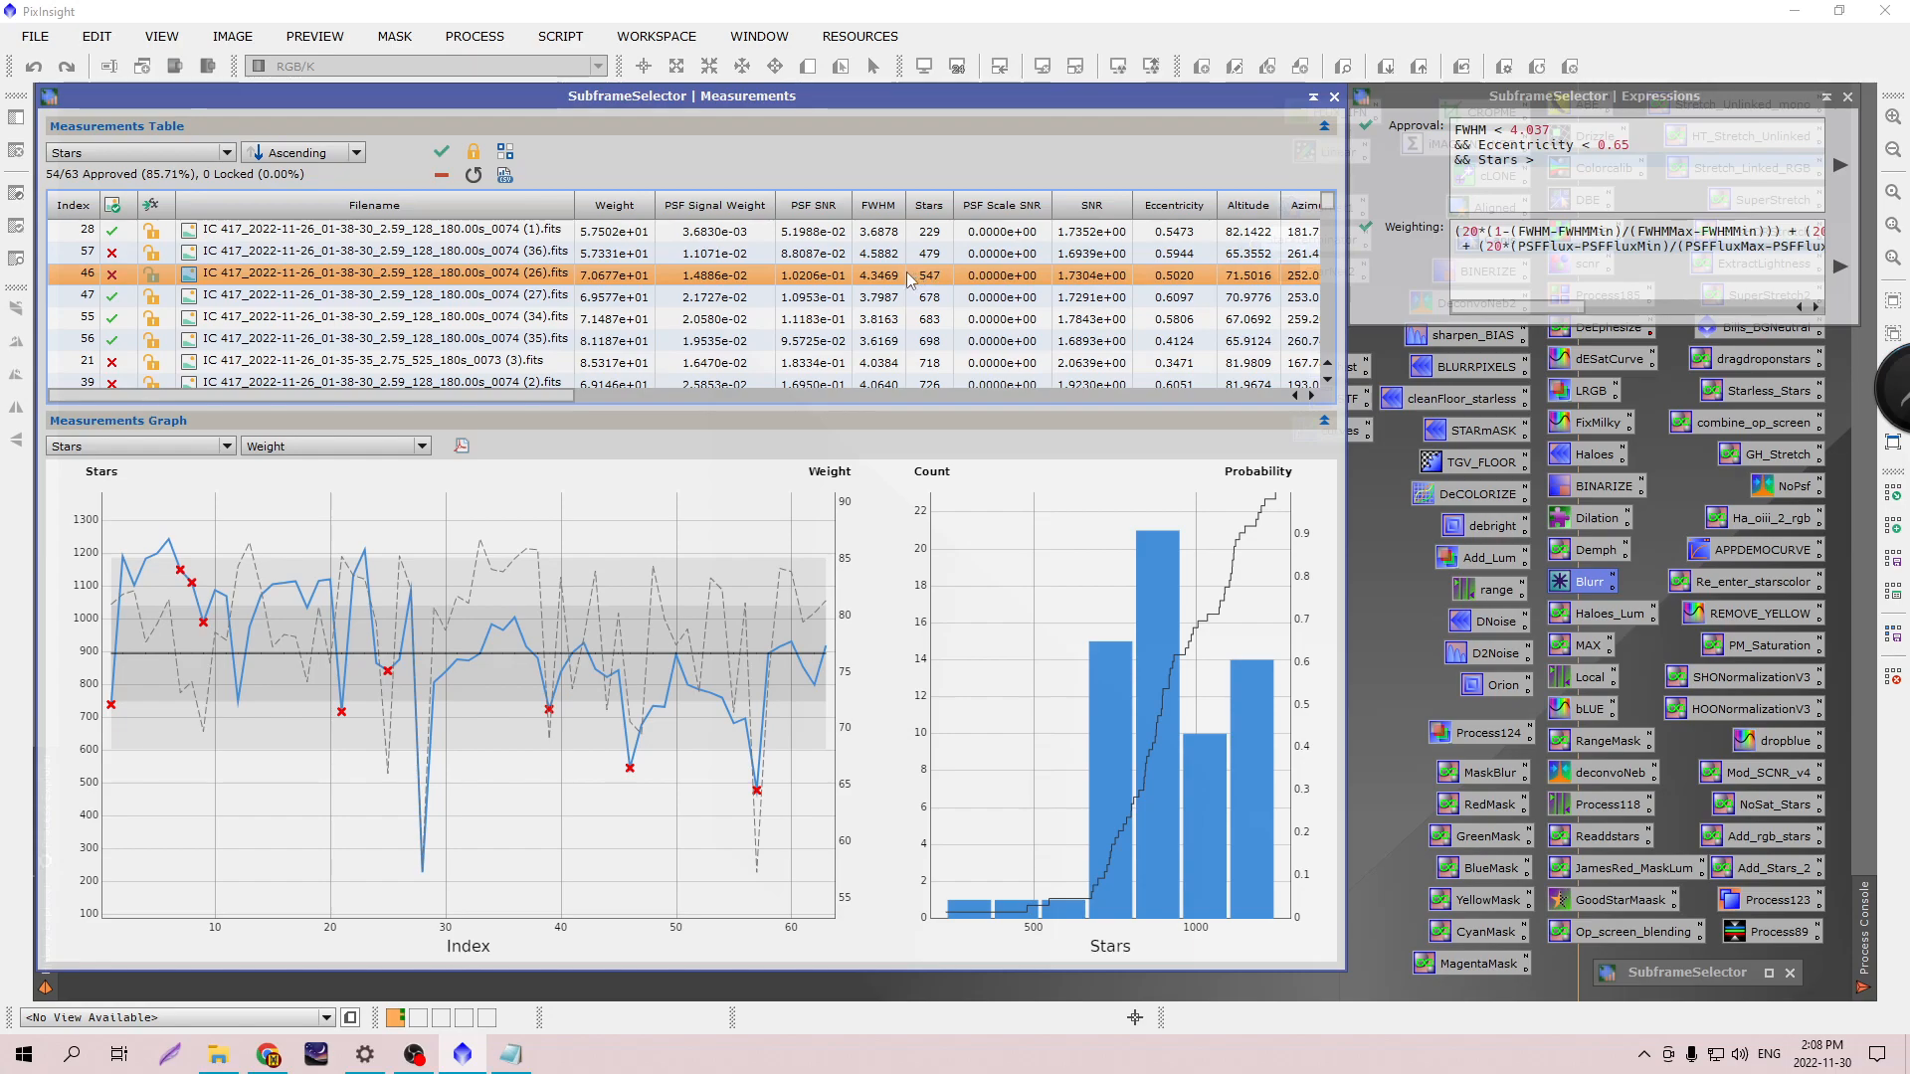
Check the low star counts in the graph, complete the condition as Stars > 600, and apply the approval expression.
{"action": "left_click_drag", "start_coordinate": [1425, 101], "coordinate": [673, 177]}
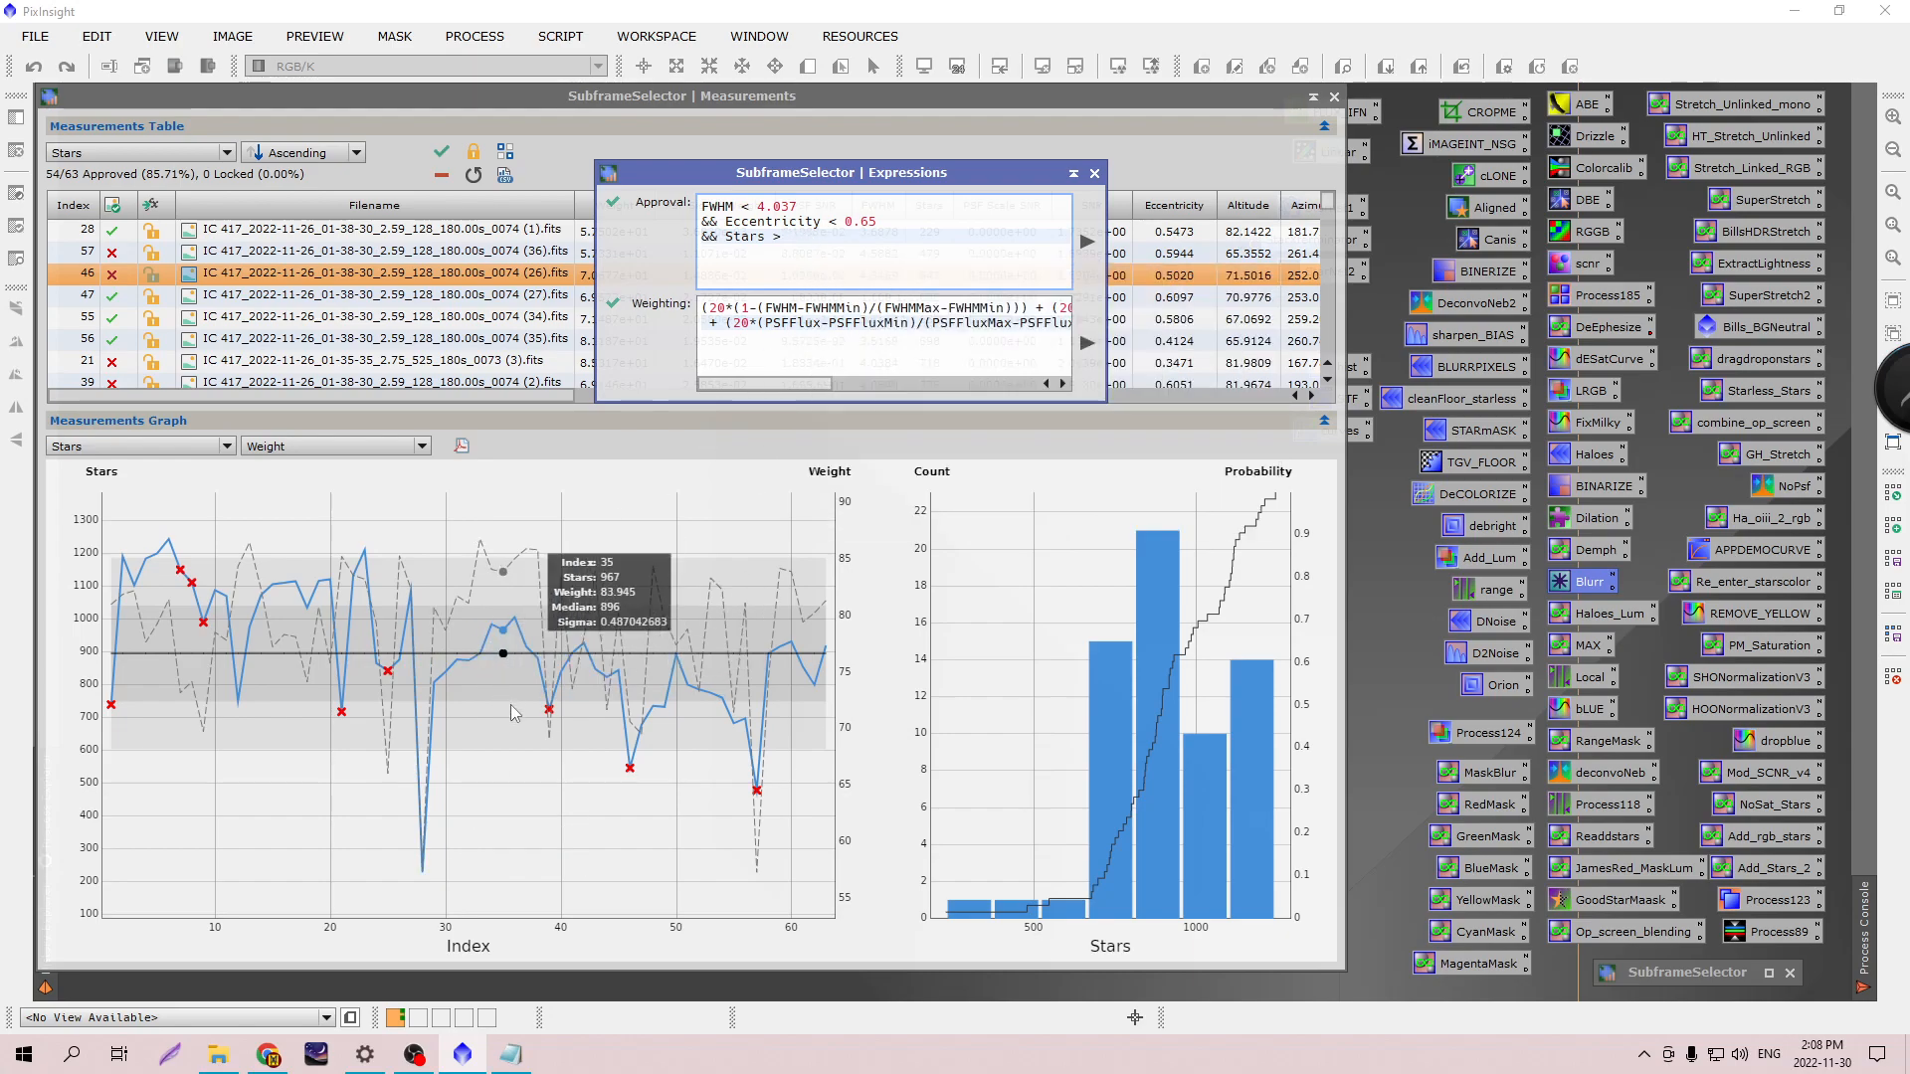
{"action": "mouse_move", "coordinate": [631, 766]}
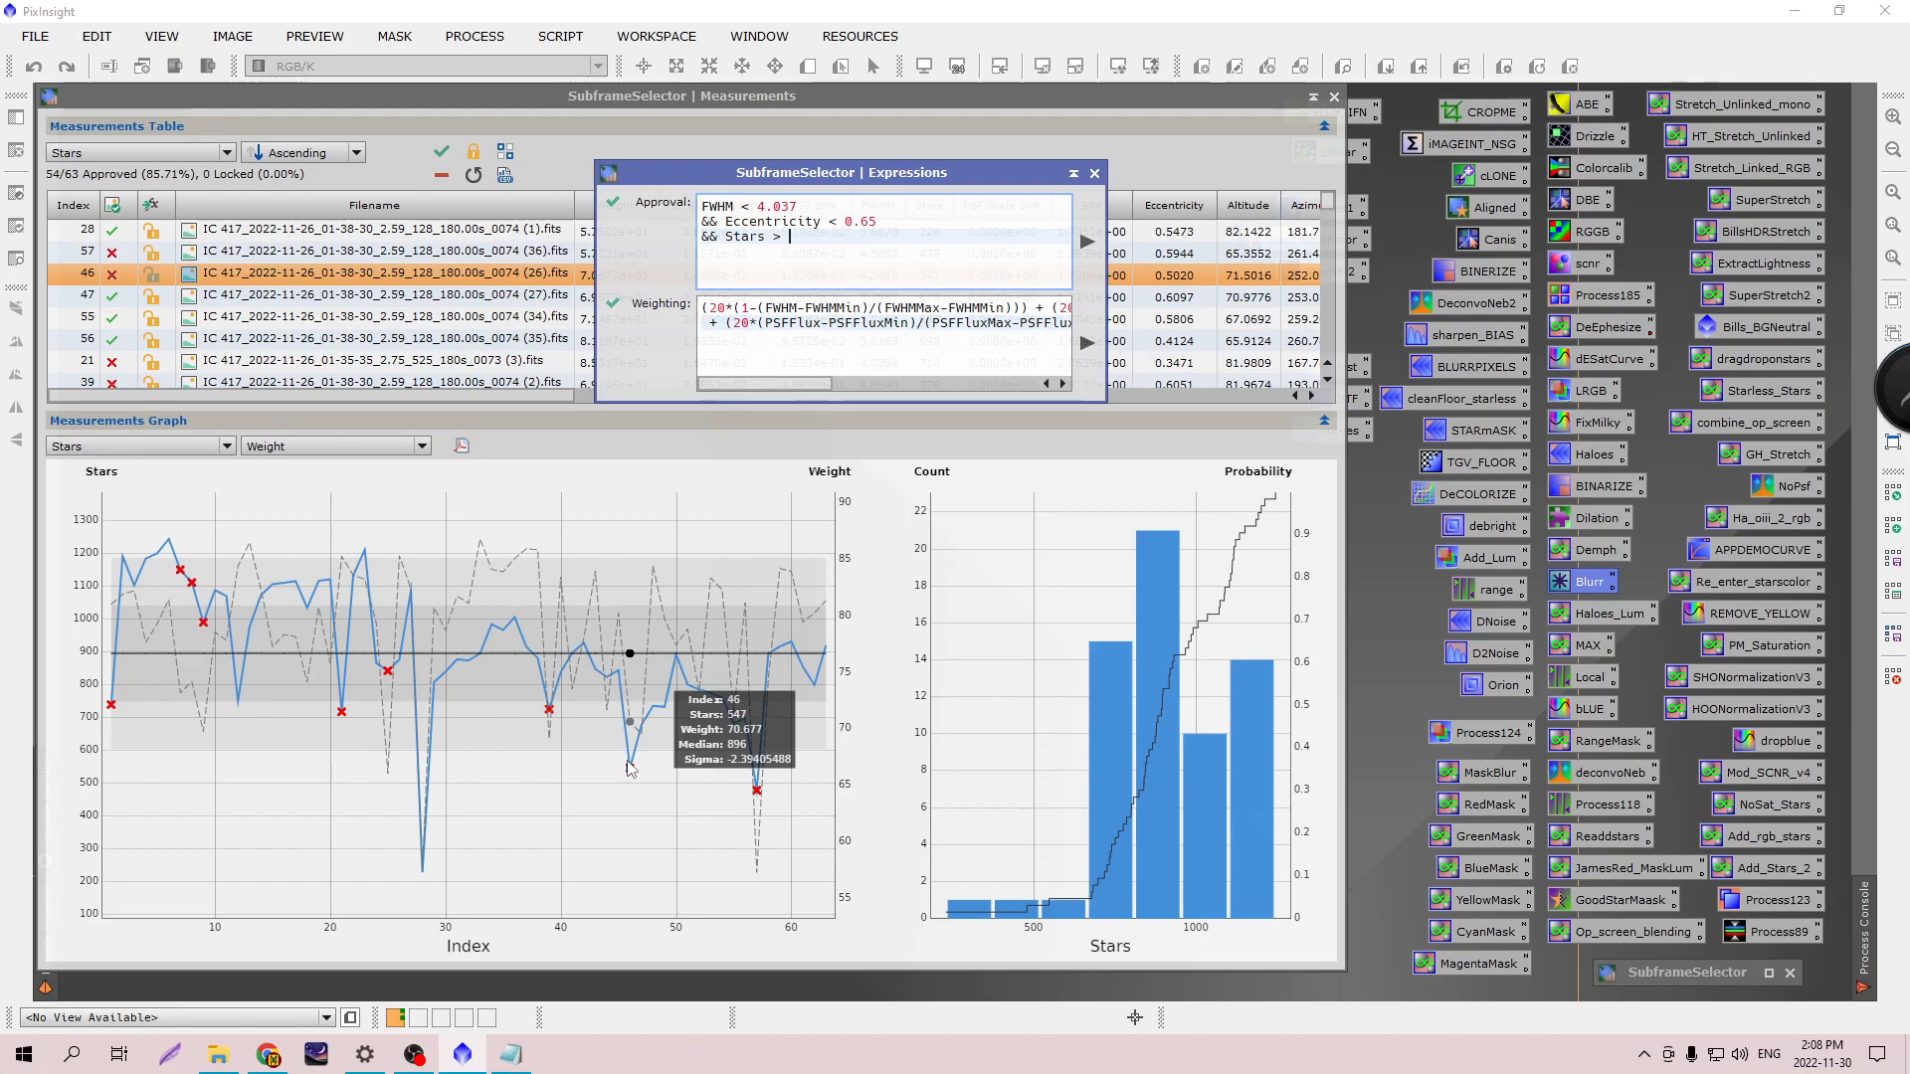
{"action": "mouse_move", "coordinate": [557, 736]}
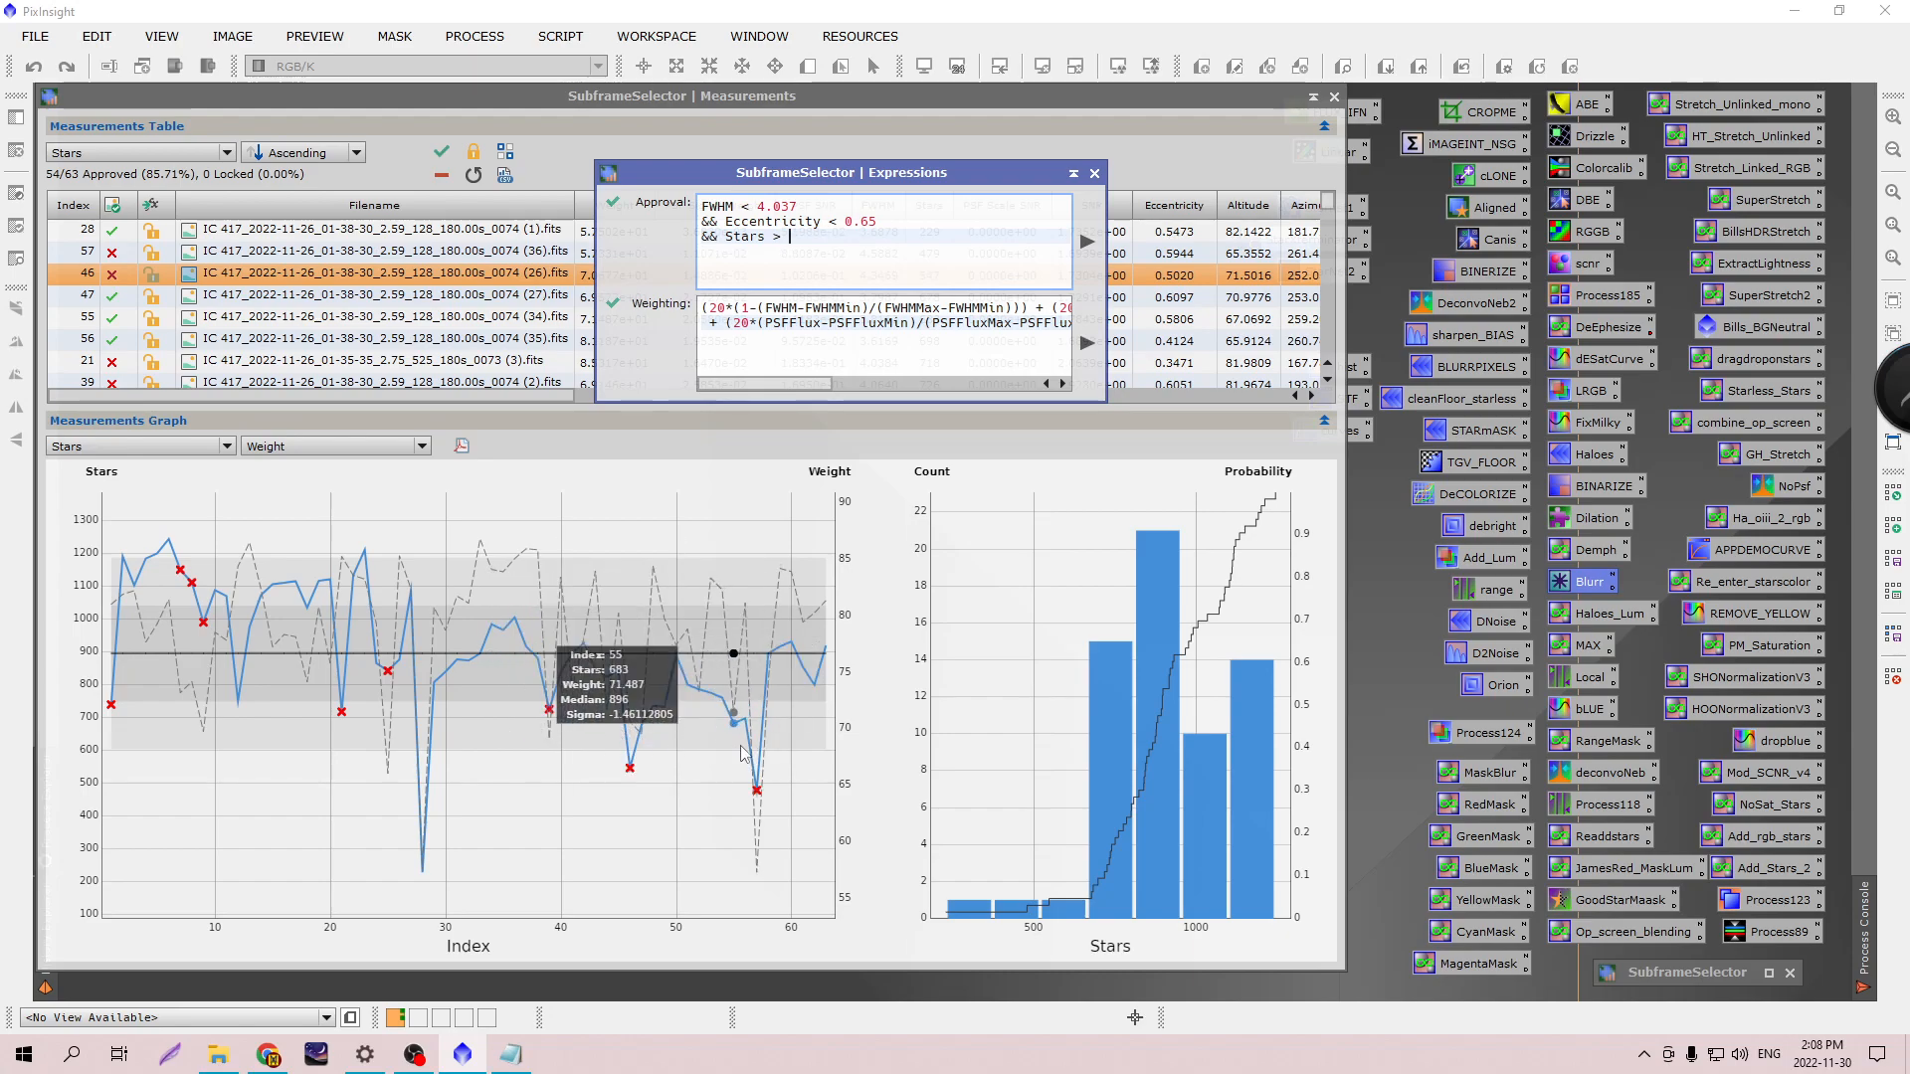
{"action": "mouse_move", "coordinate": [756, 761]}
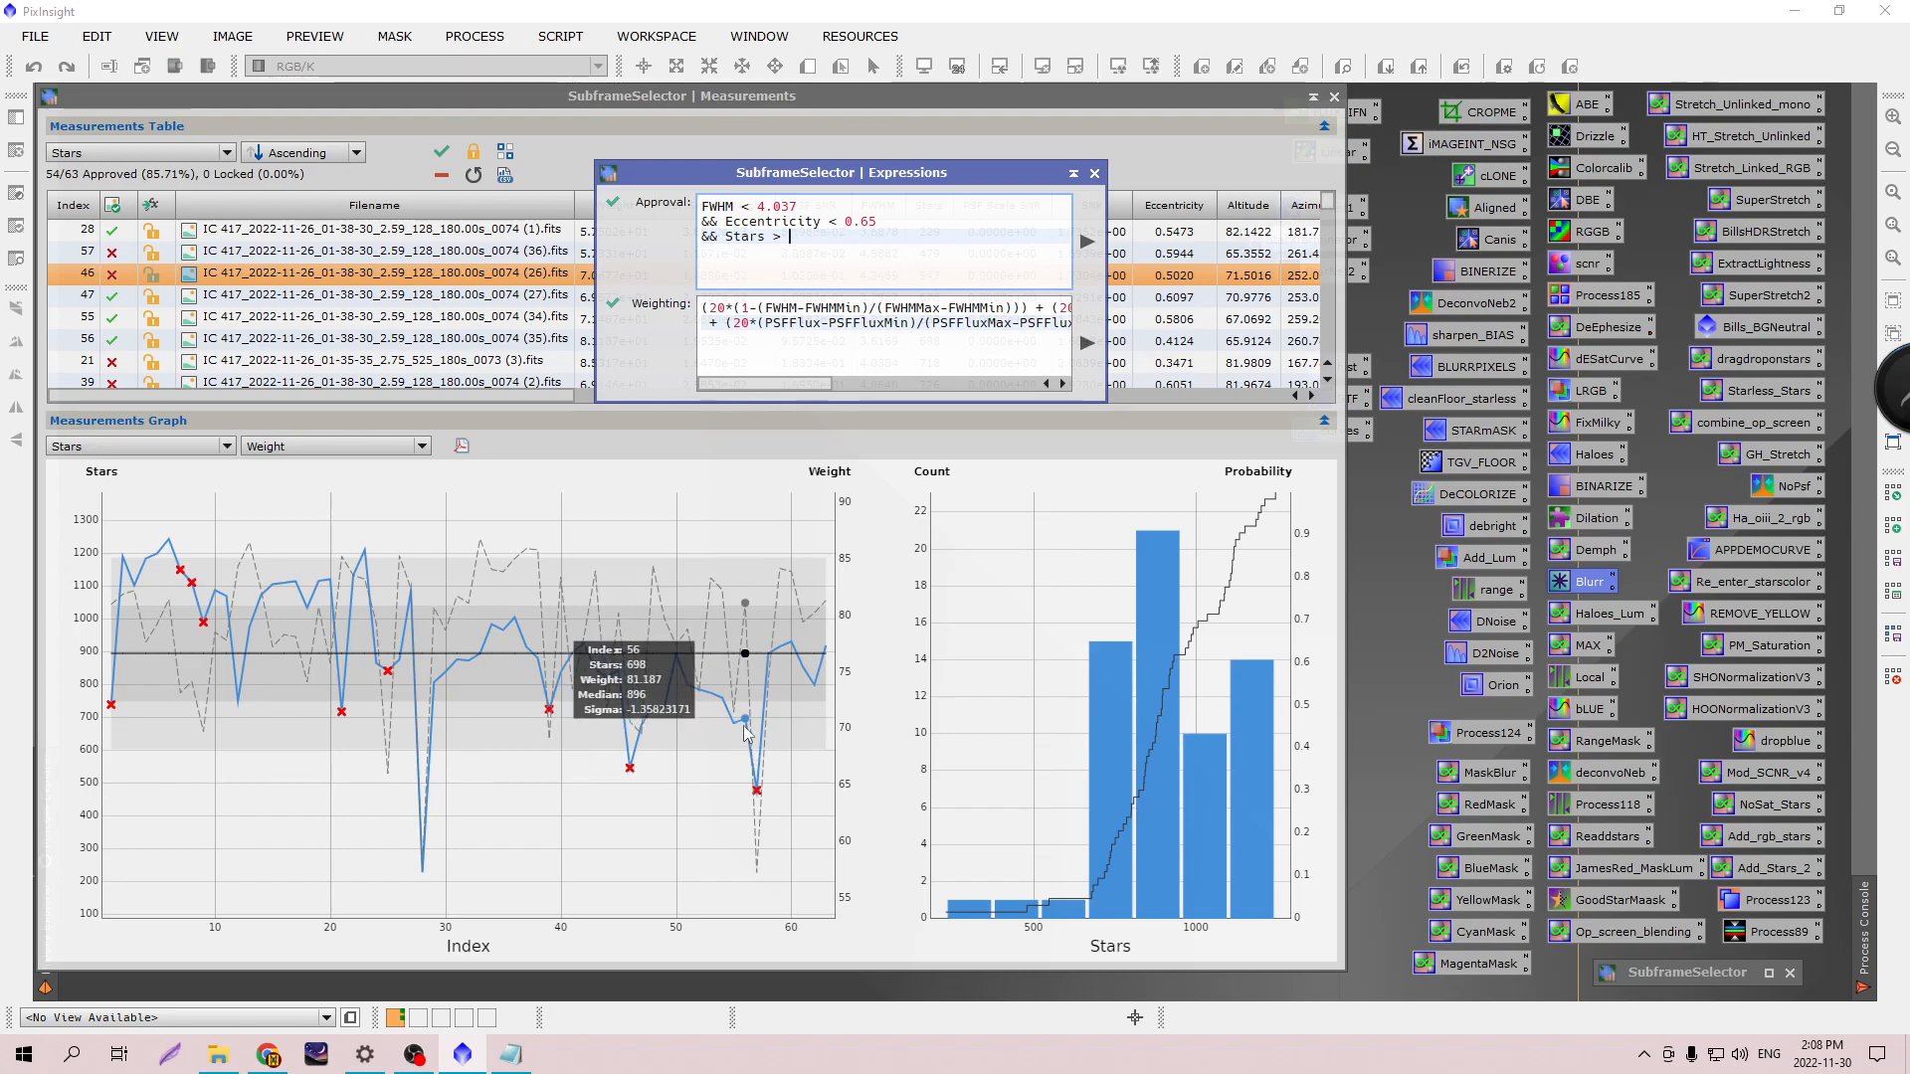
{"action": "mouse_move", "coordinate": [851, 302]}
{"action": "type", "text": "00"}
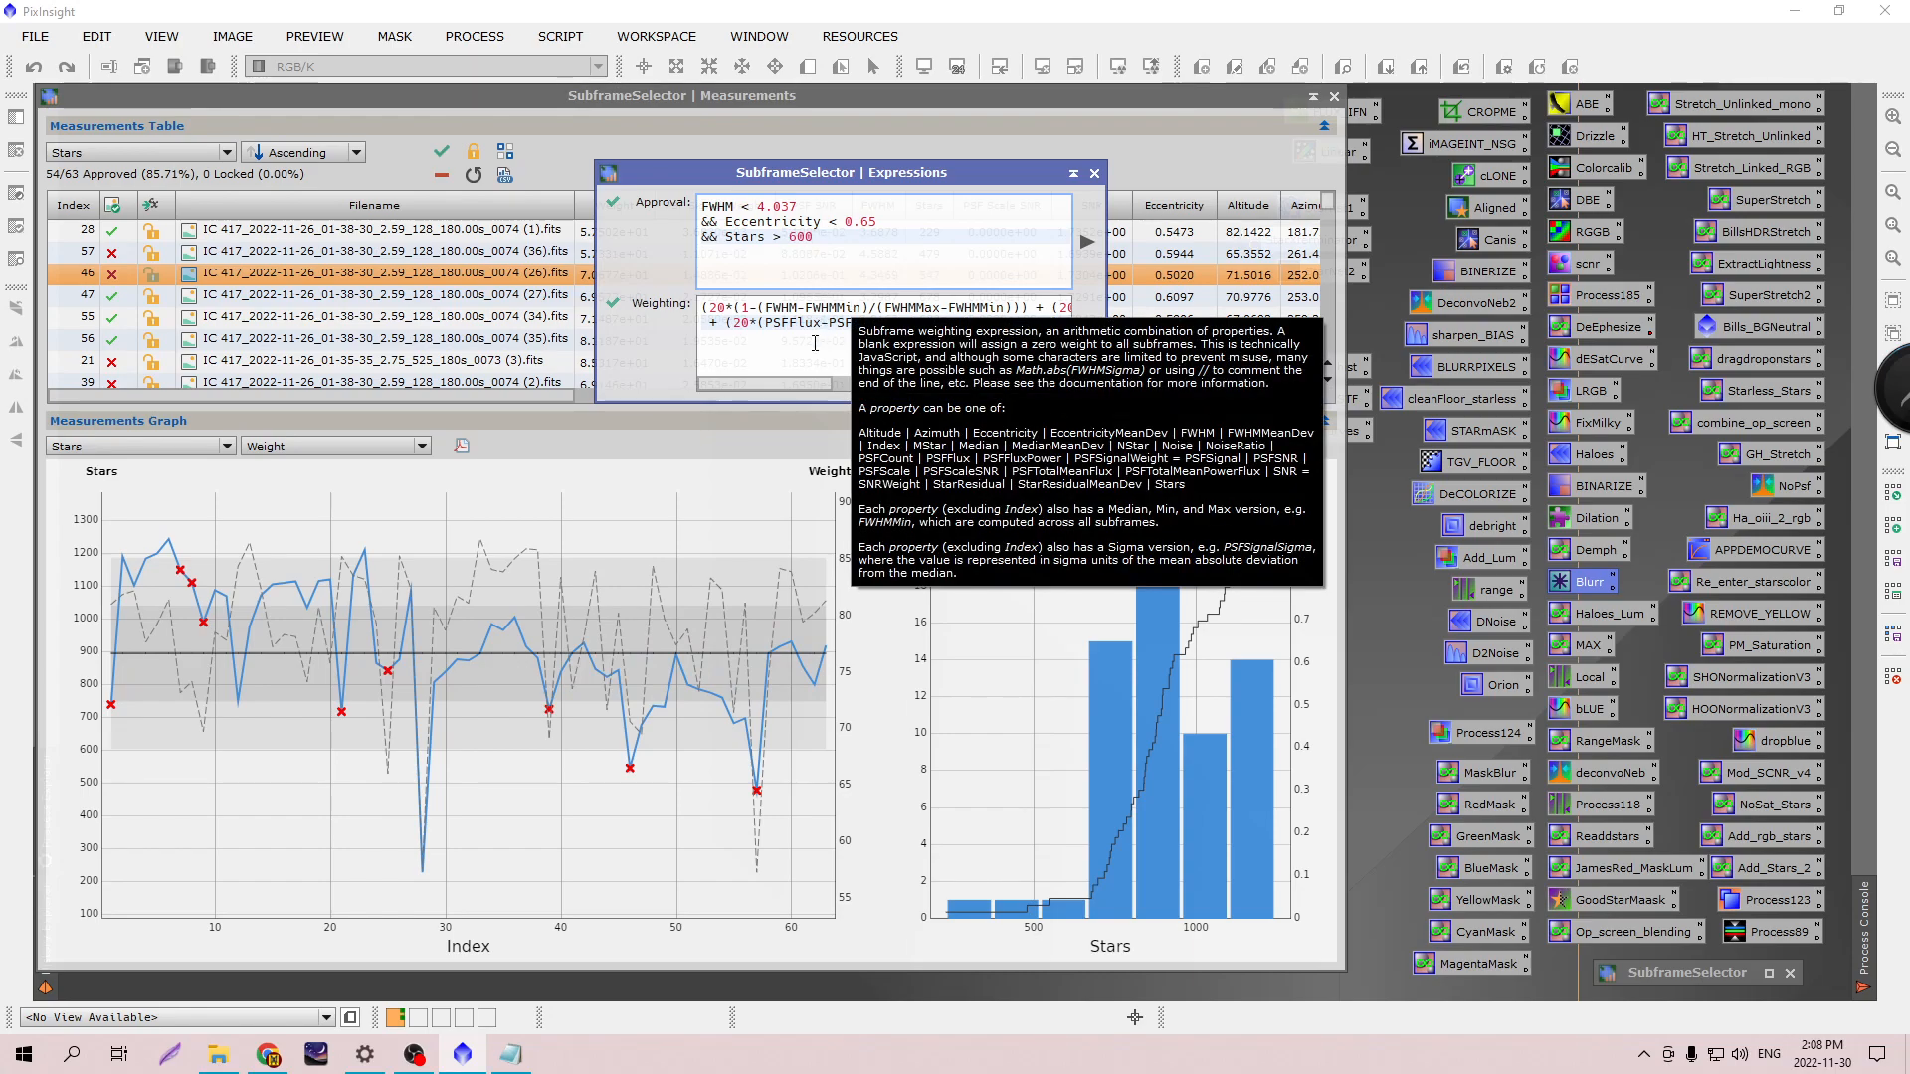
{"action": "left_click", "coordinate": [1089, 243]}
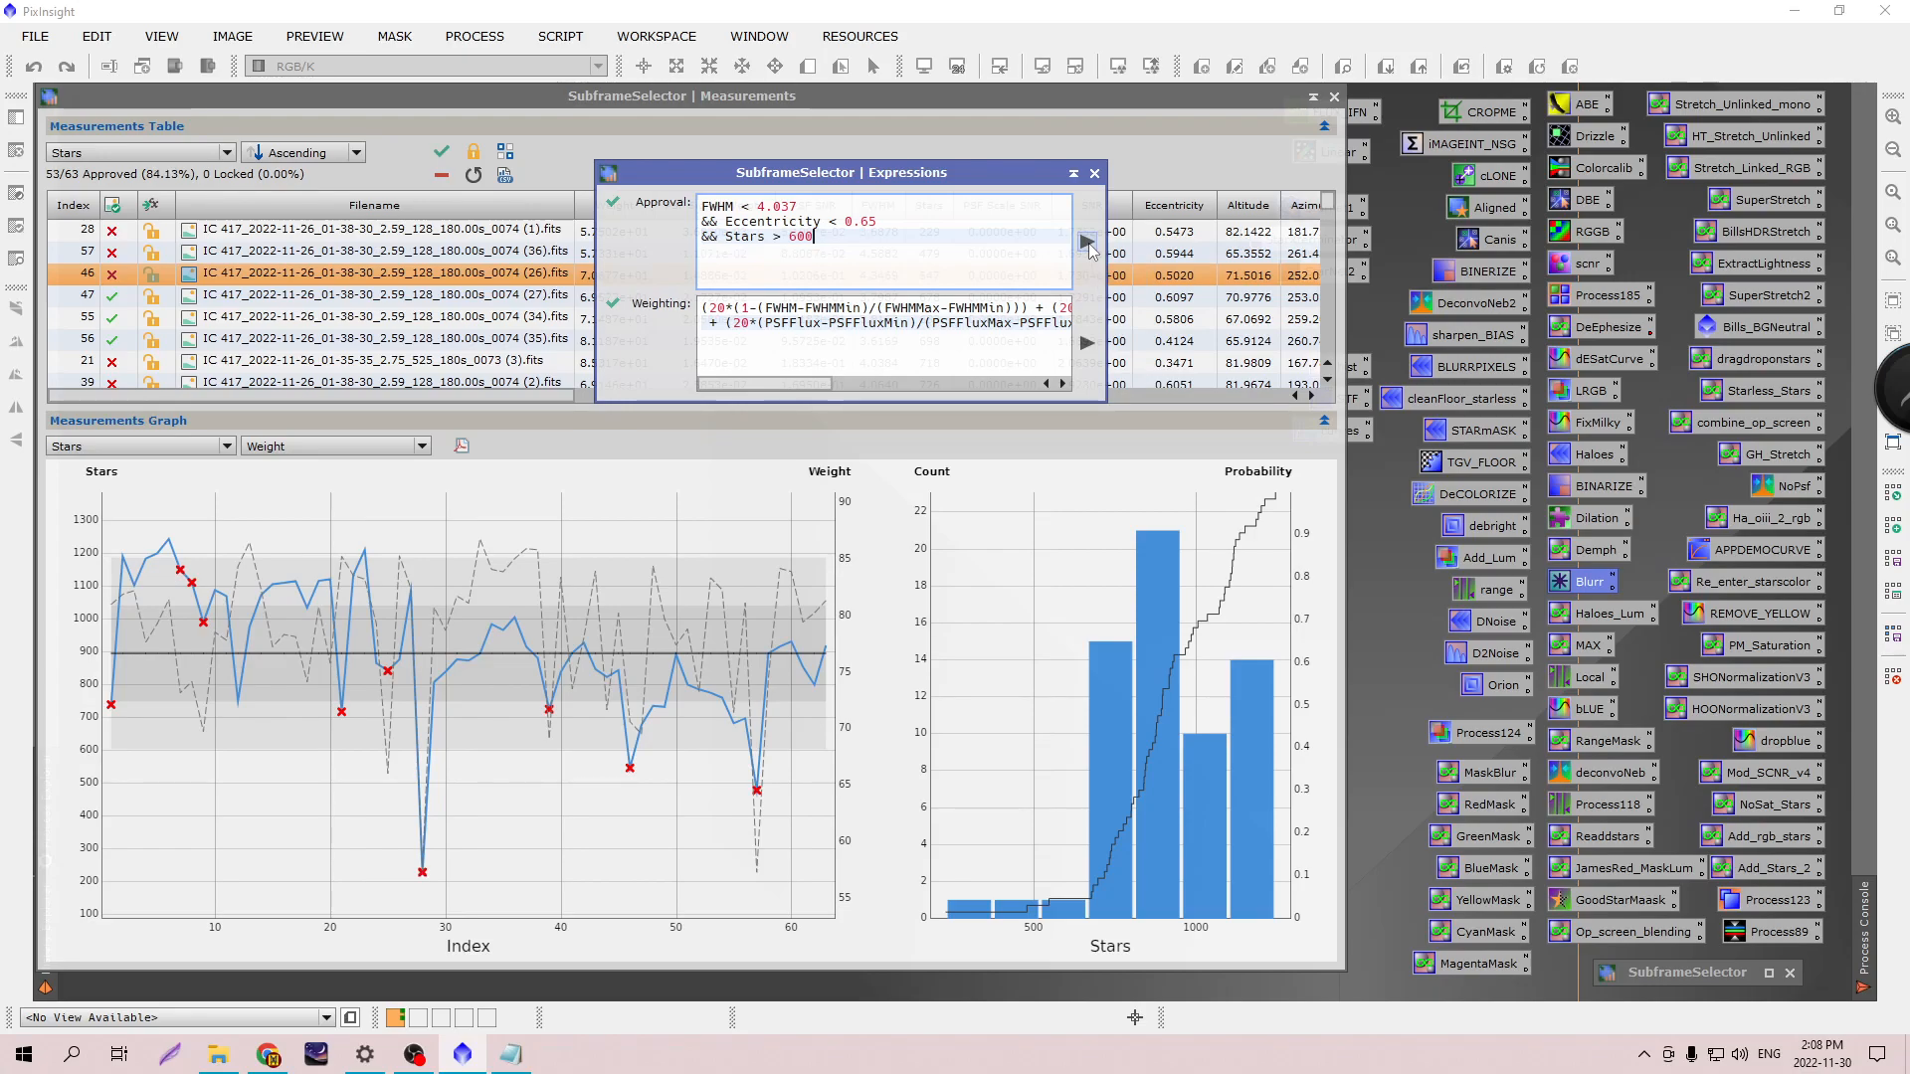
Check rejected subframes 28 and 57 in the Stars graph, then review the approval conditions and the probability curve.
{"action": "mouse_move", "coordinate": [424, 873]}
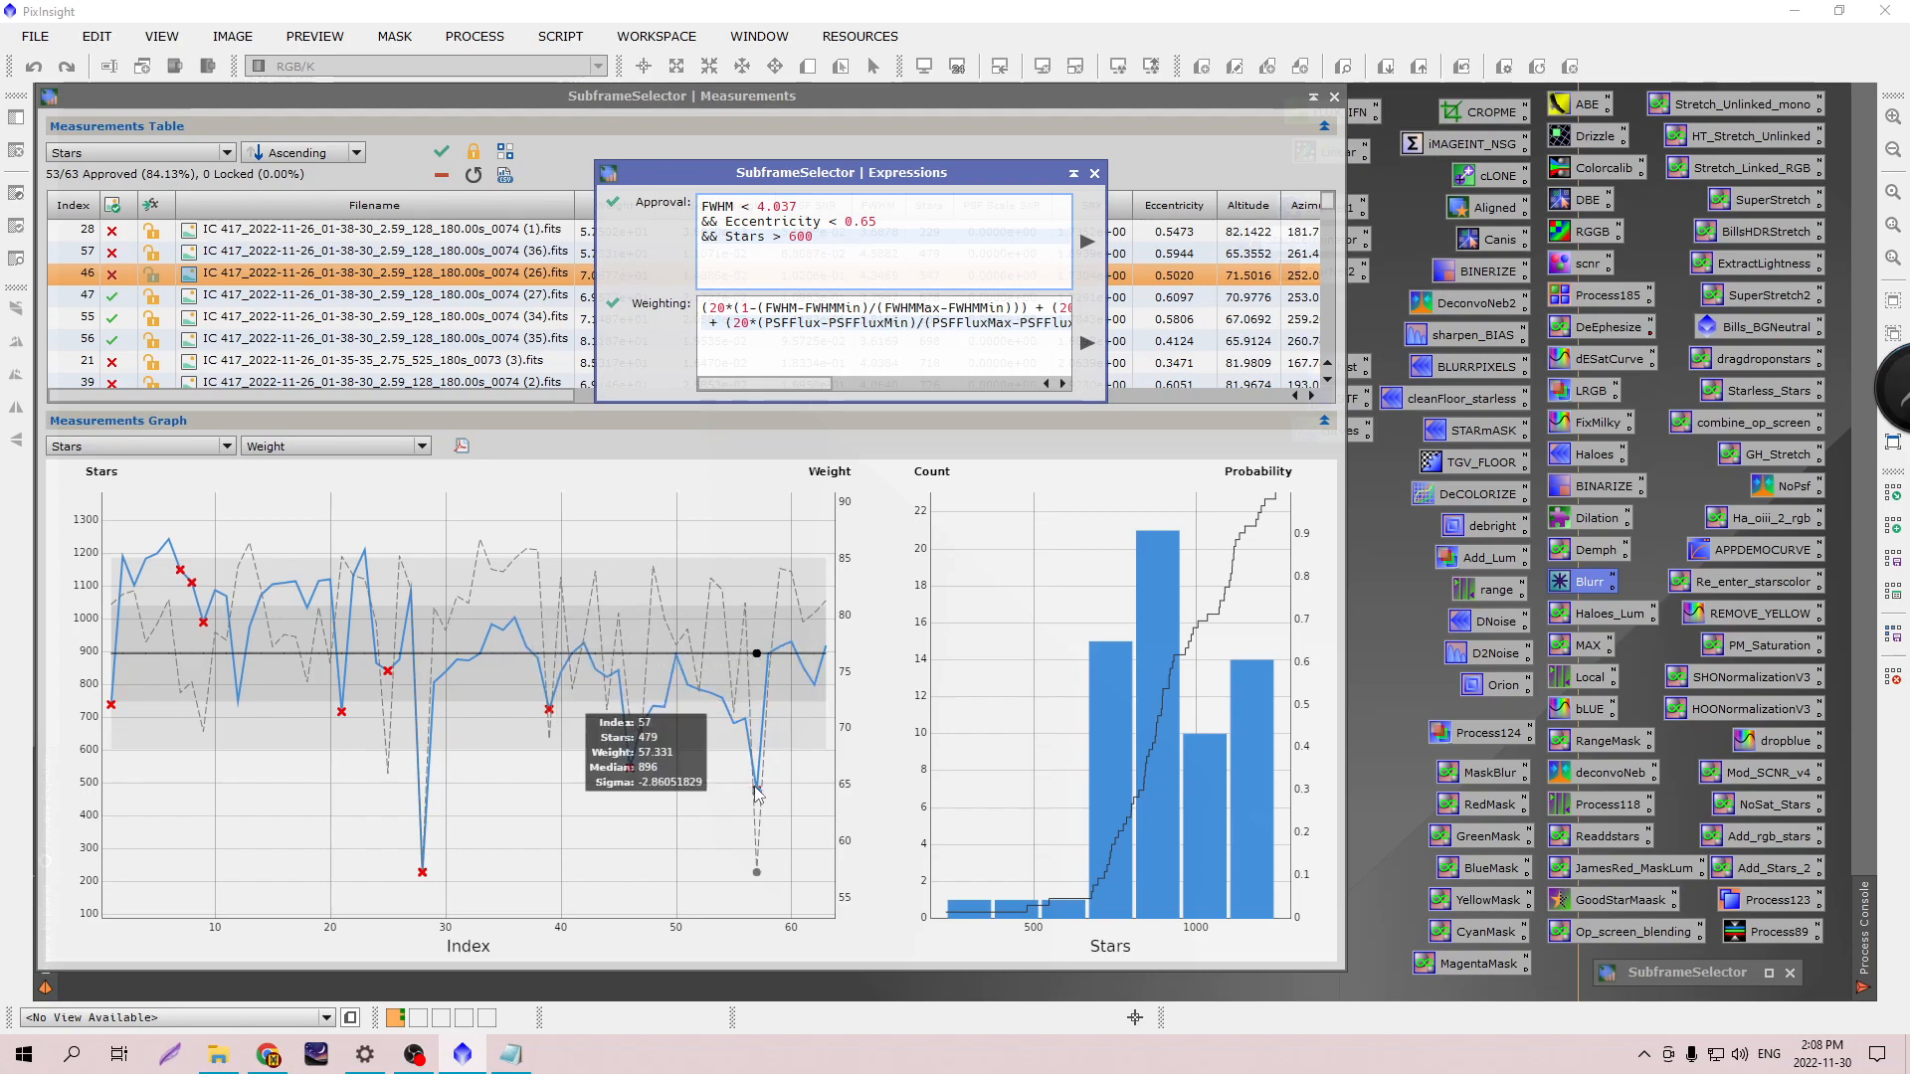
{"action": "left_click_drag", "start_coordinate": [827, 175], "coordinate": [691, 185]}
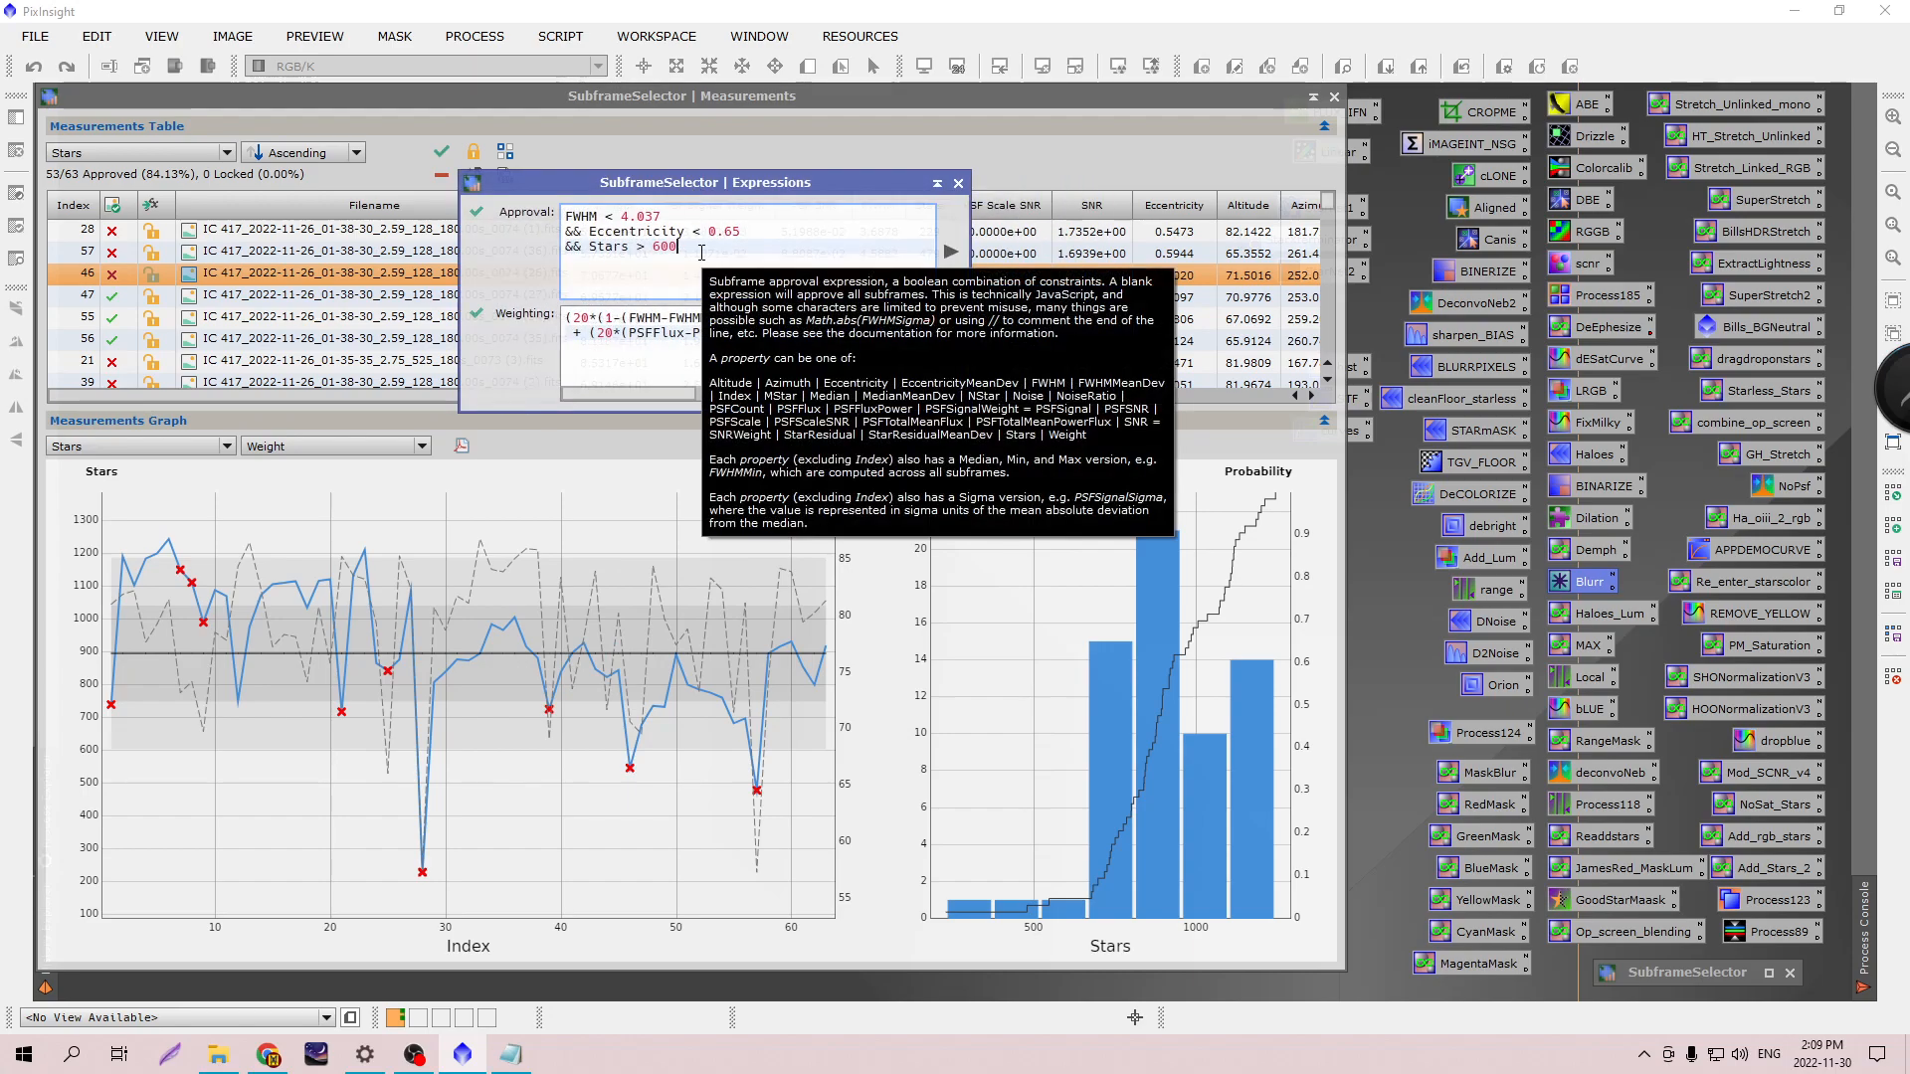
{"action": "left_click", "coordinate": [679, 246]}
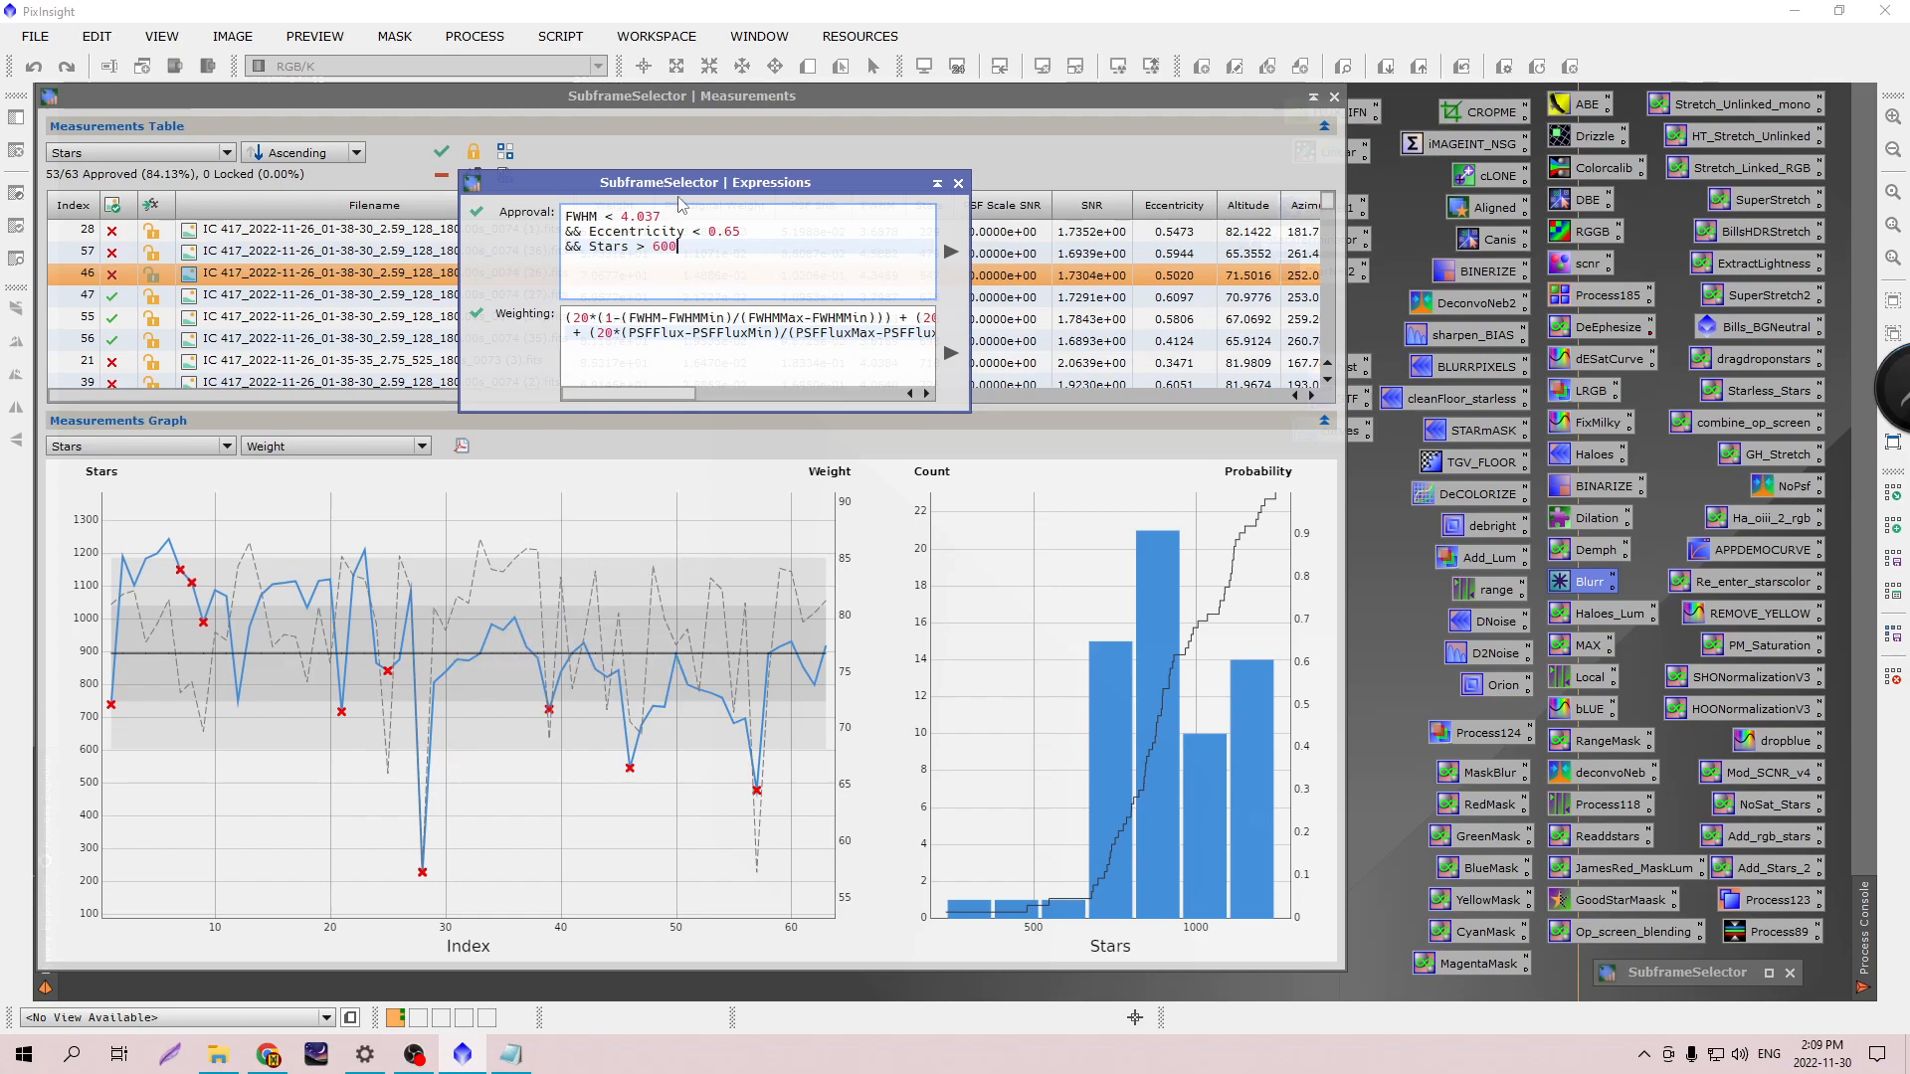
{"action": "left_click_drag", "start_coordinate": [718, 189], "coordinate": [1089, 140]}
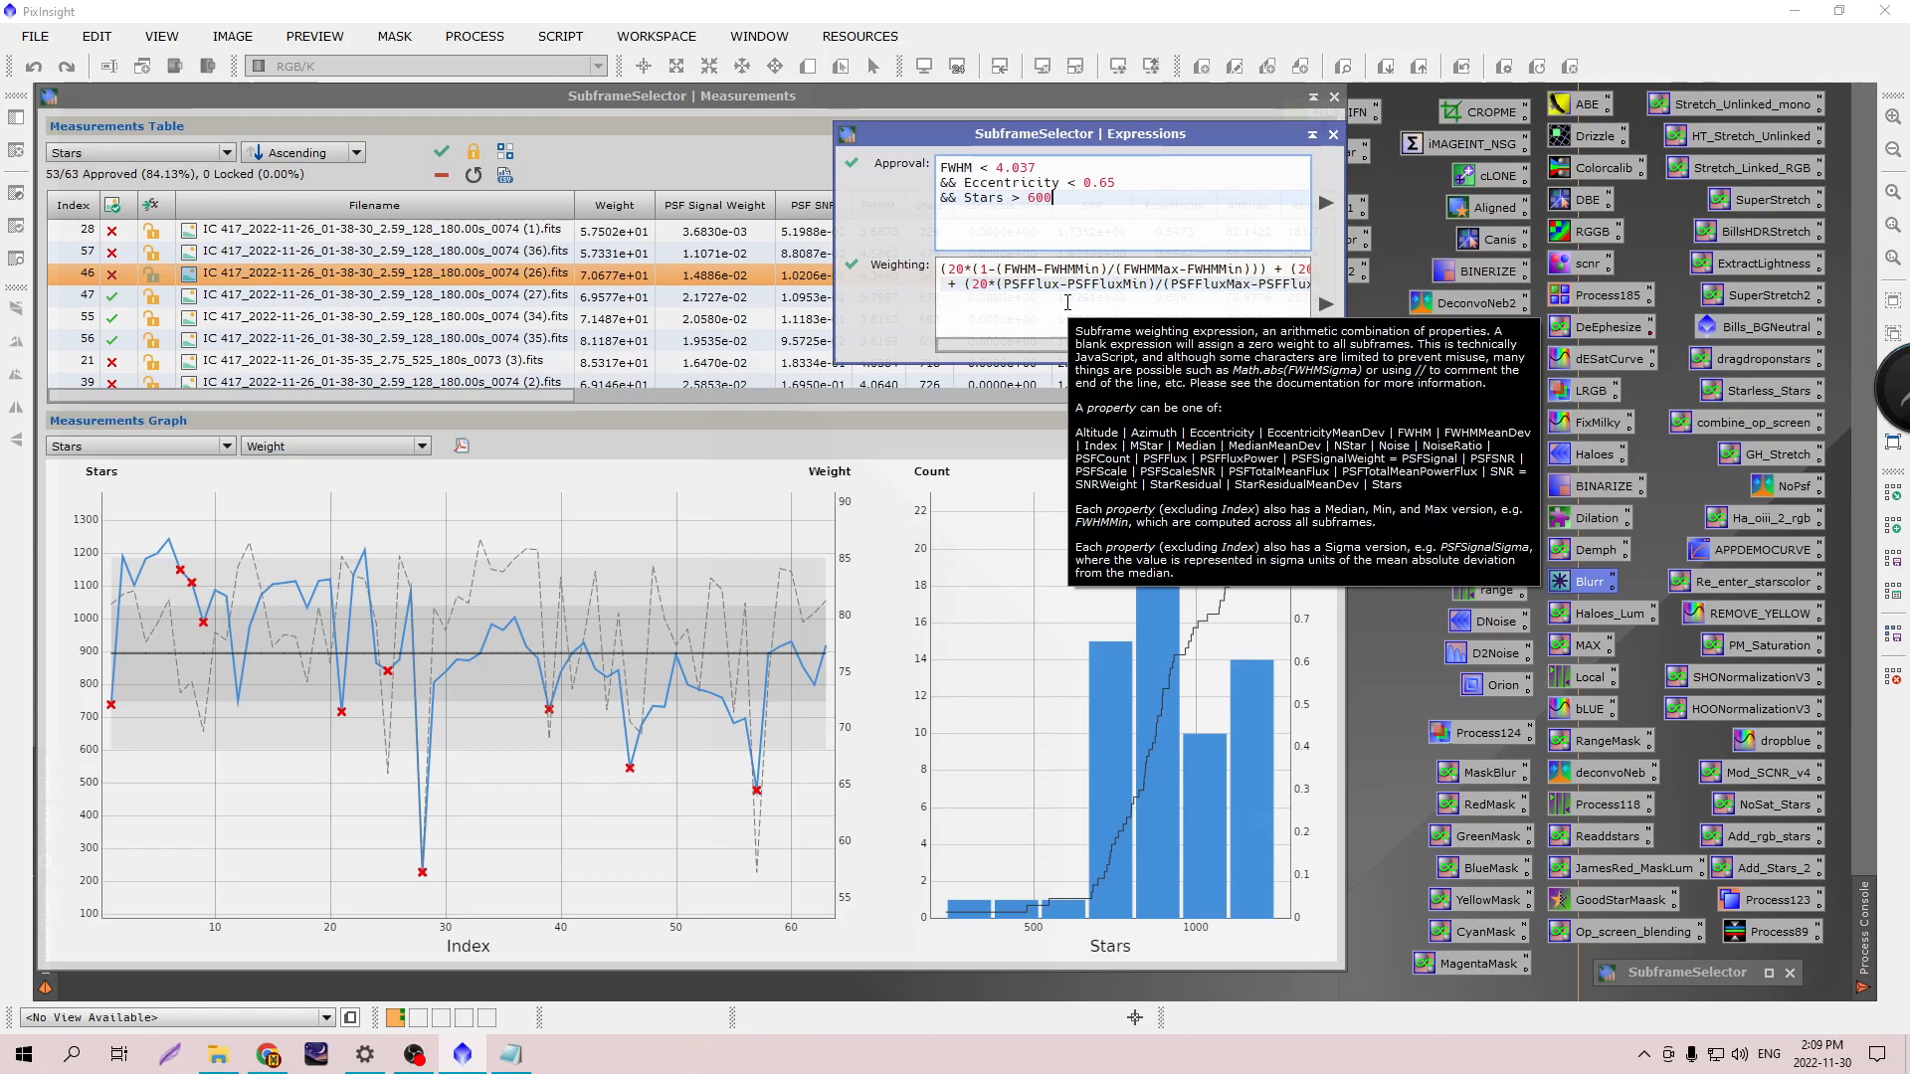
{"action": "left_click_drag", "start_coordinate": [1075, 138], "coordinate": [1013, 135]}
{"action": "mouse_move", "coordinate": [1145, 811]}
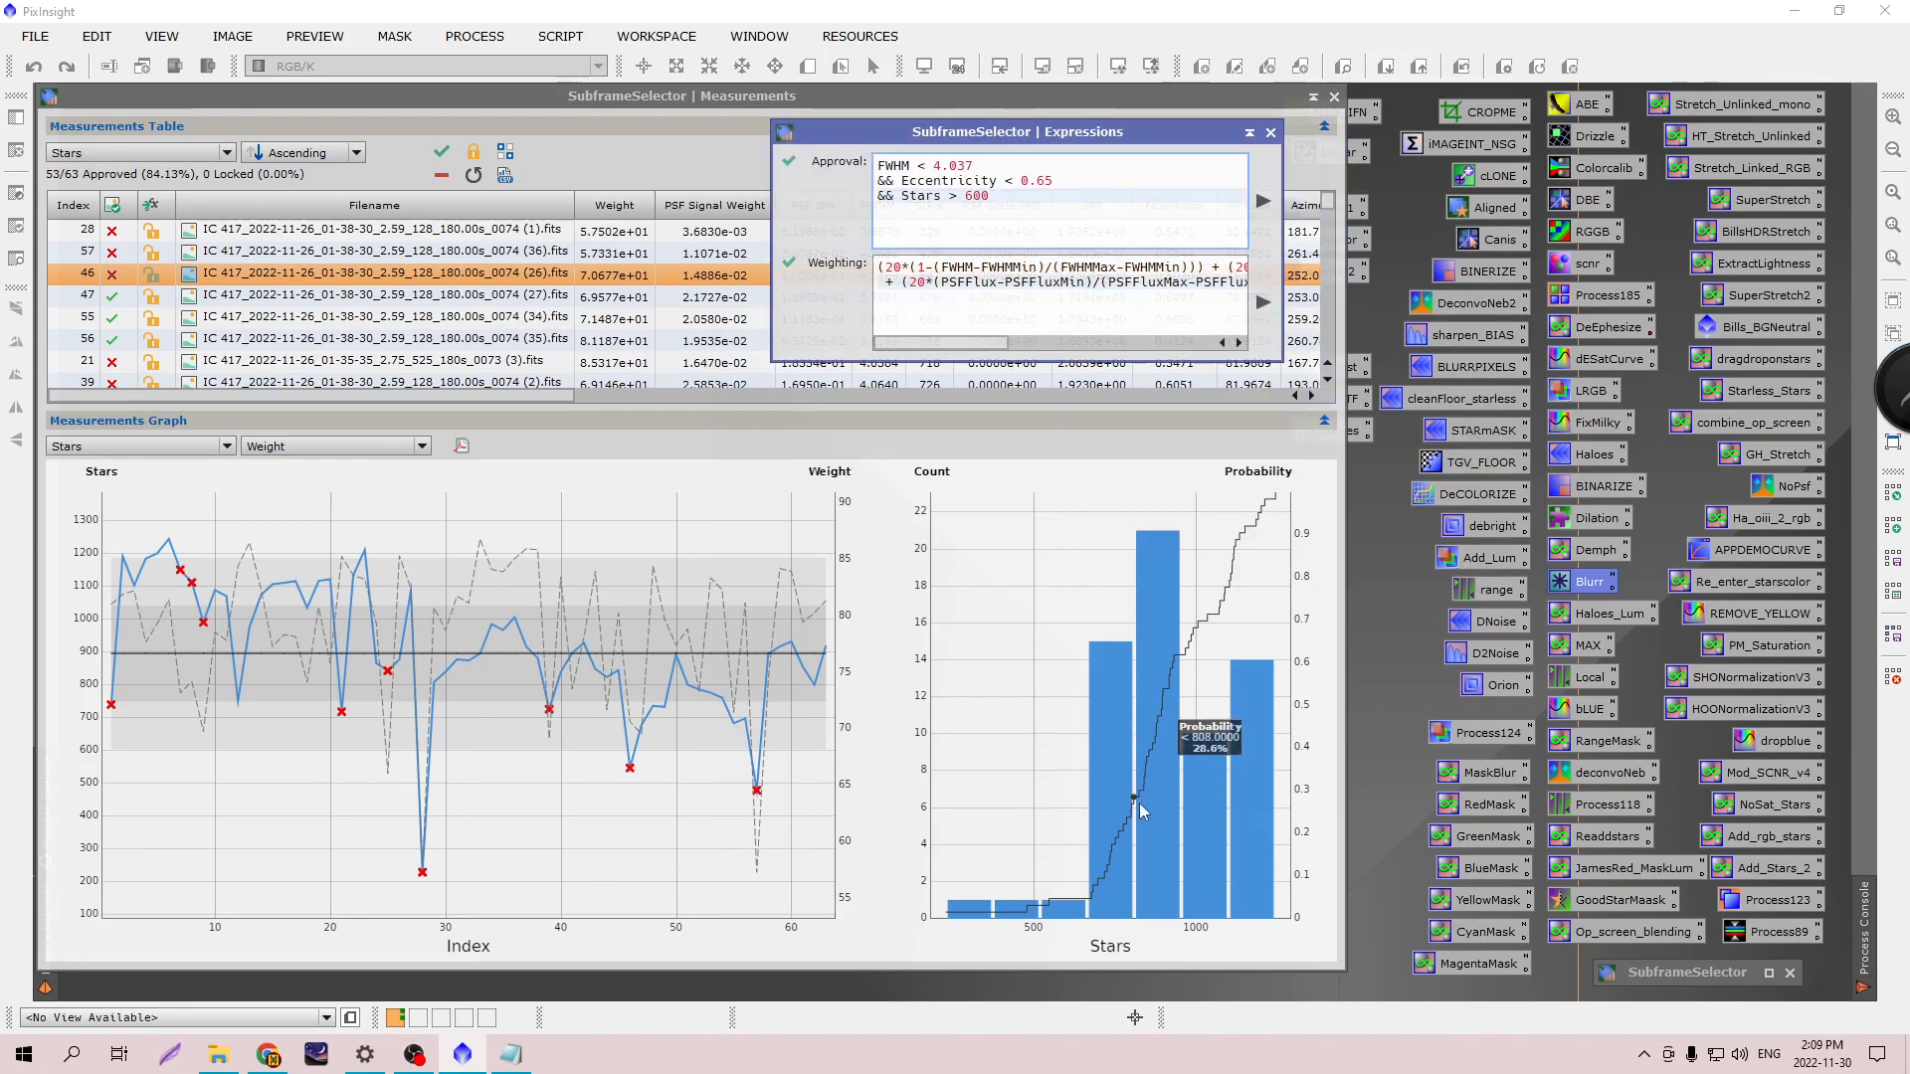
Restore the SubframeSelector window and plot FWHM against Stars in the measurements graph.
{"action": "left_click", "coordinate": [1769, 974]}
{"action": "left_click_drag", "start_coordinate": [1269, 113], "coordinate": [1441, 115]}
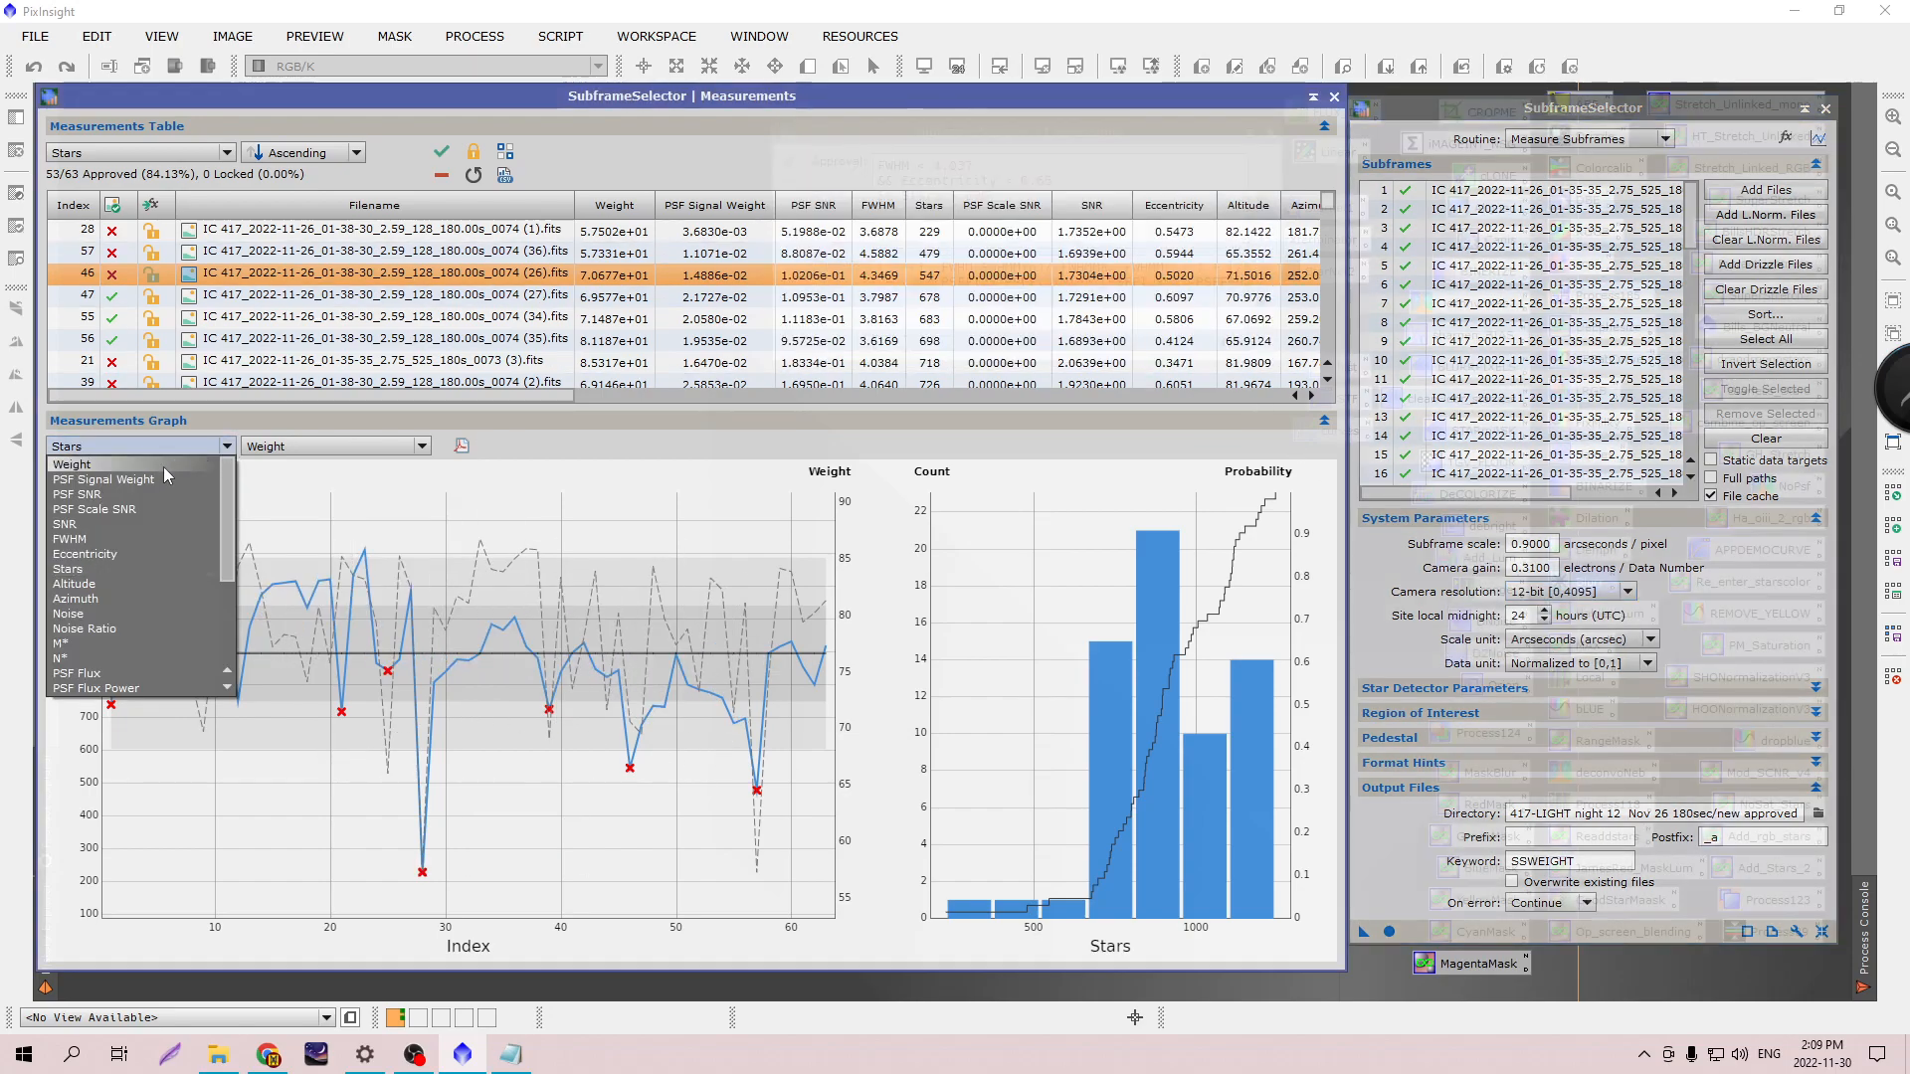
{"action": "left_click", "coordinate": [112, 540]}
{"action": "left_click", "coordinate": [423, 448]}
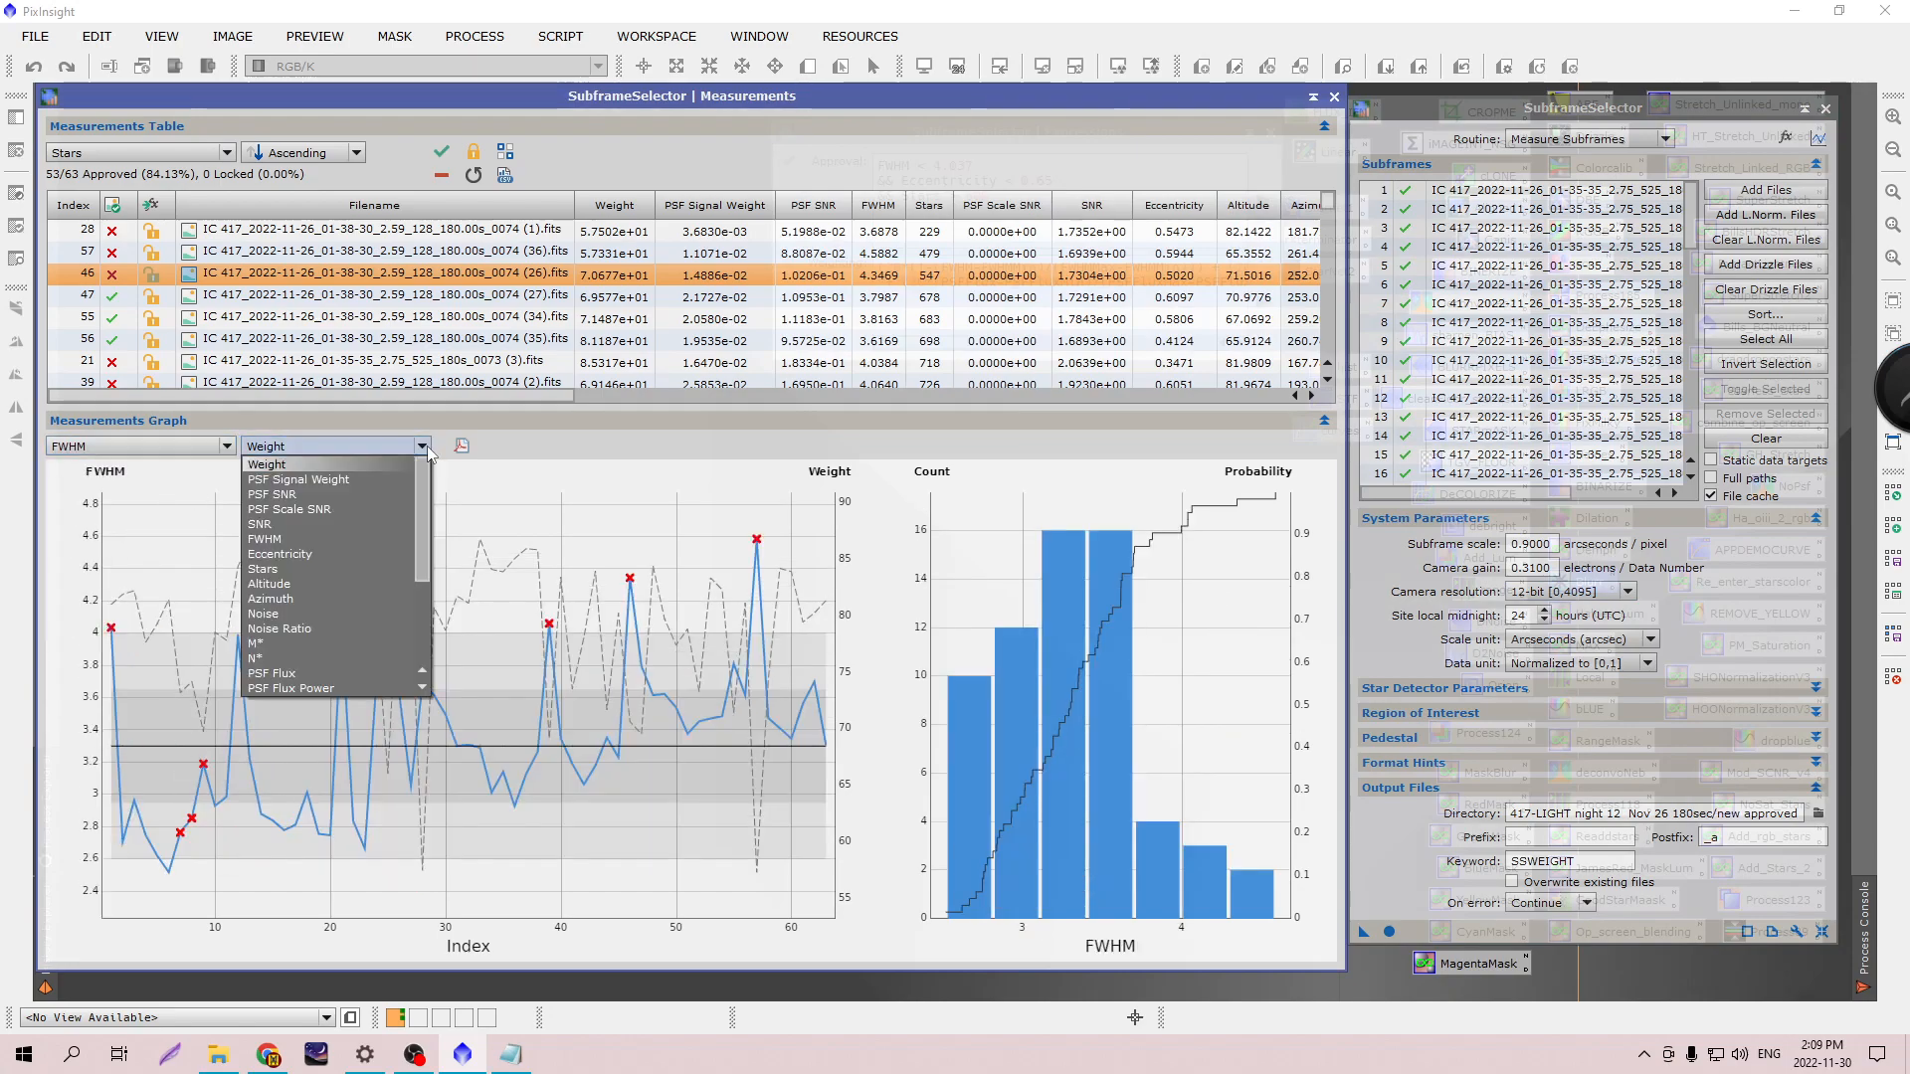
{"action": "left_click", "coordinate": [313, 569]}
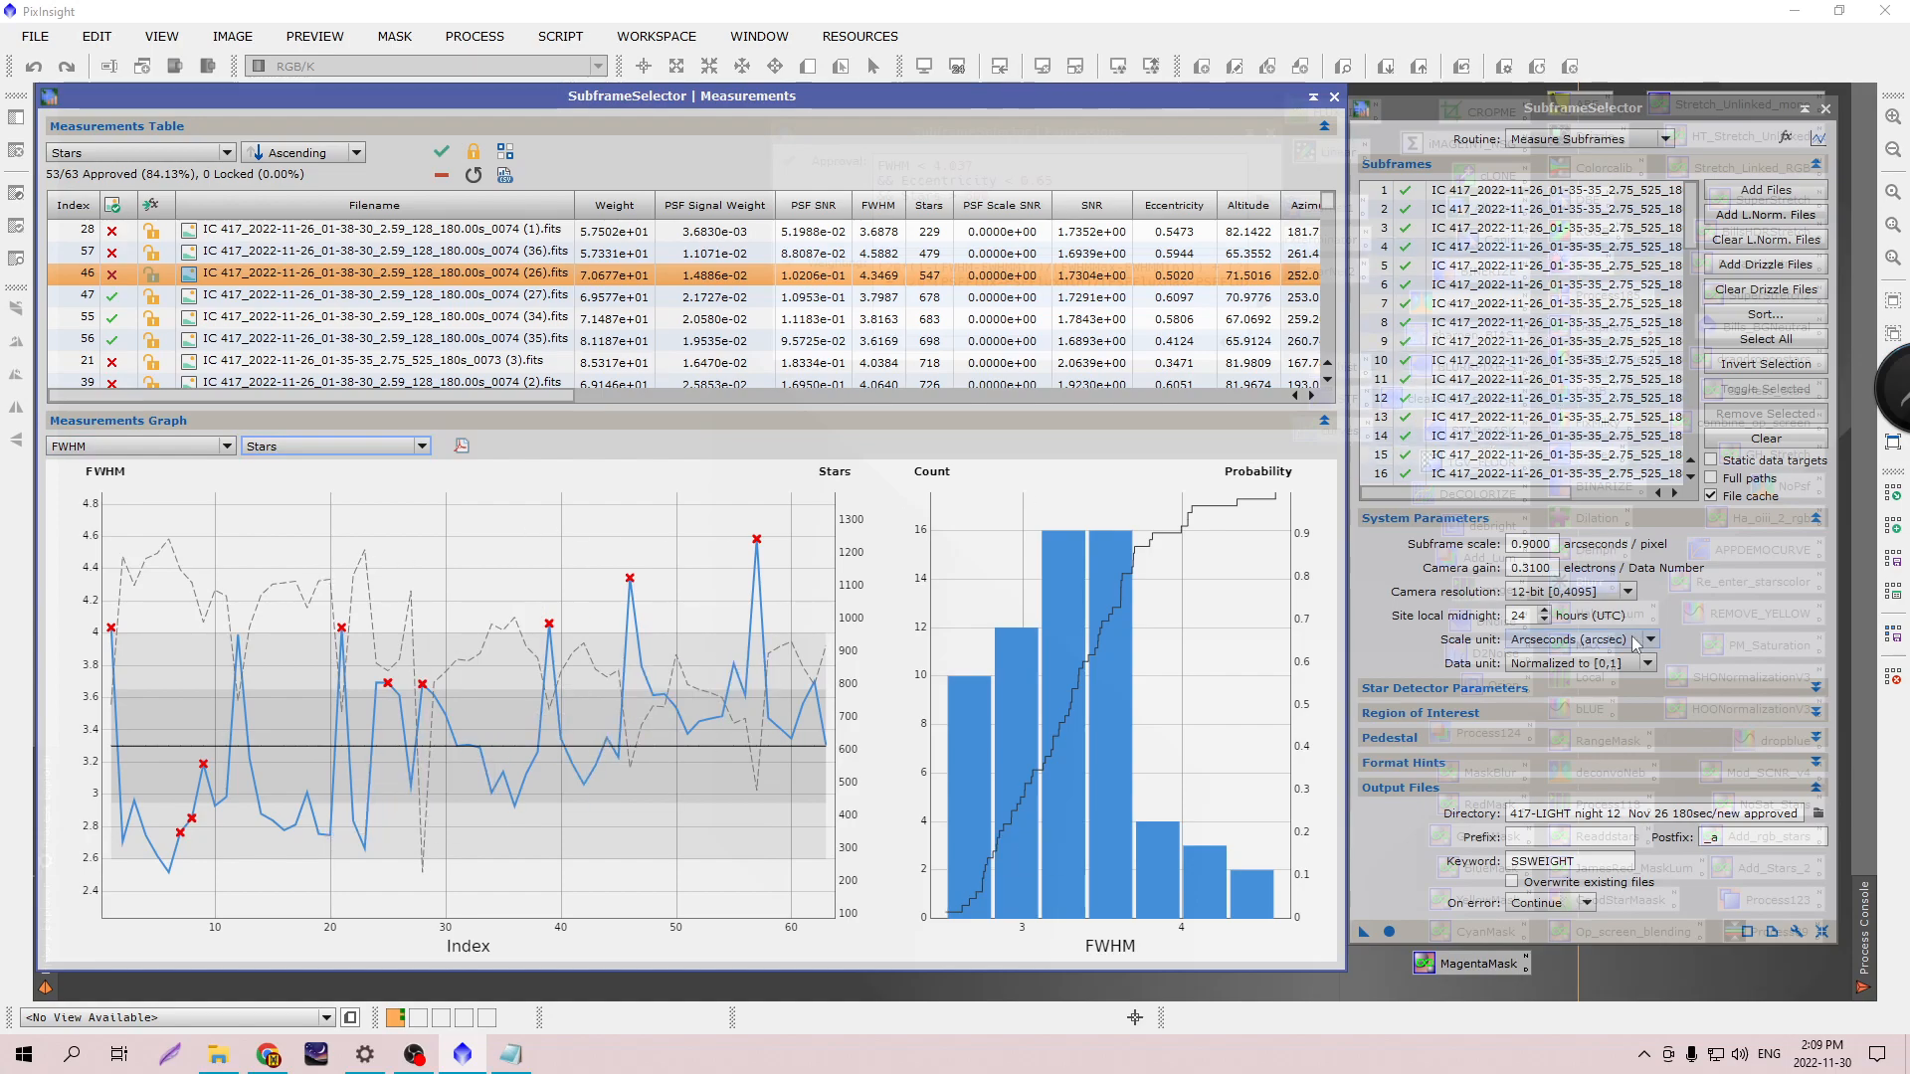
Set the output directory to the new approved folder of night 12 and run SubframeSelector with the Measure Subframes routine.
{"action": "left_click", "coordinate": [1820, 814]}
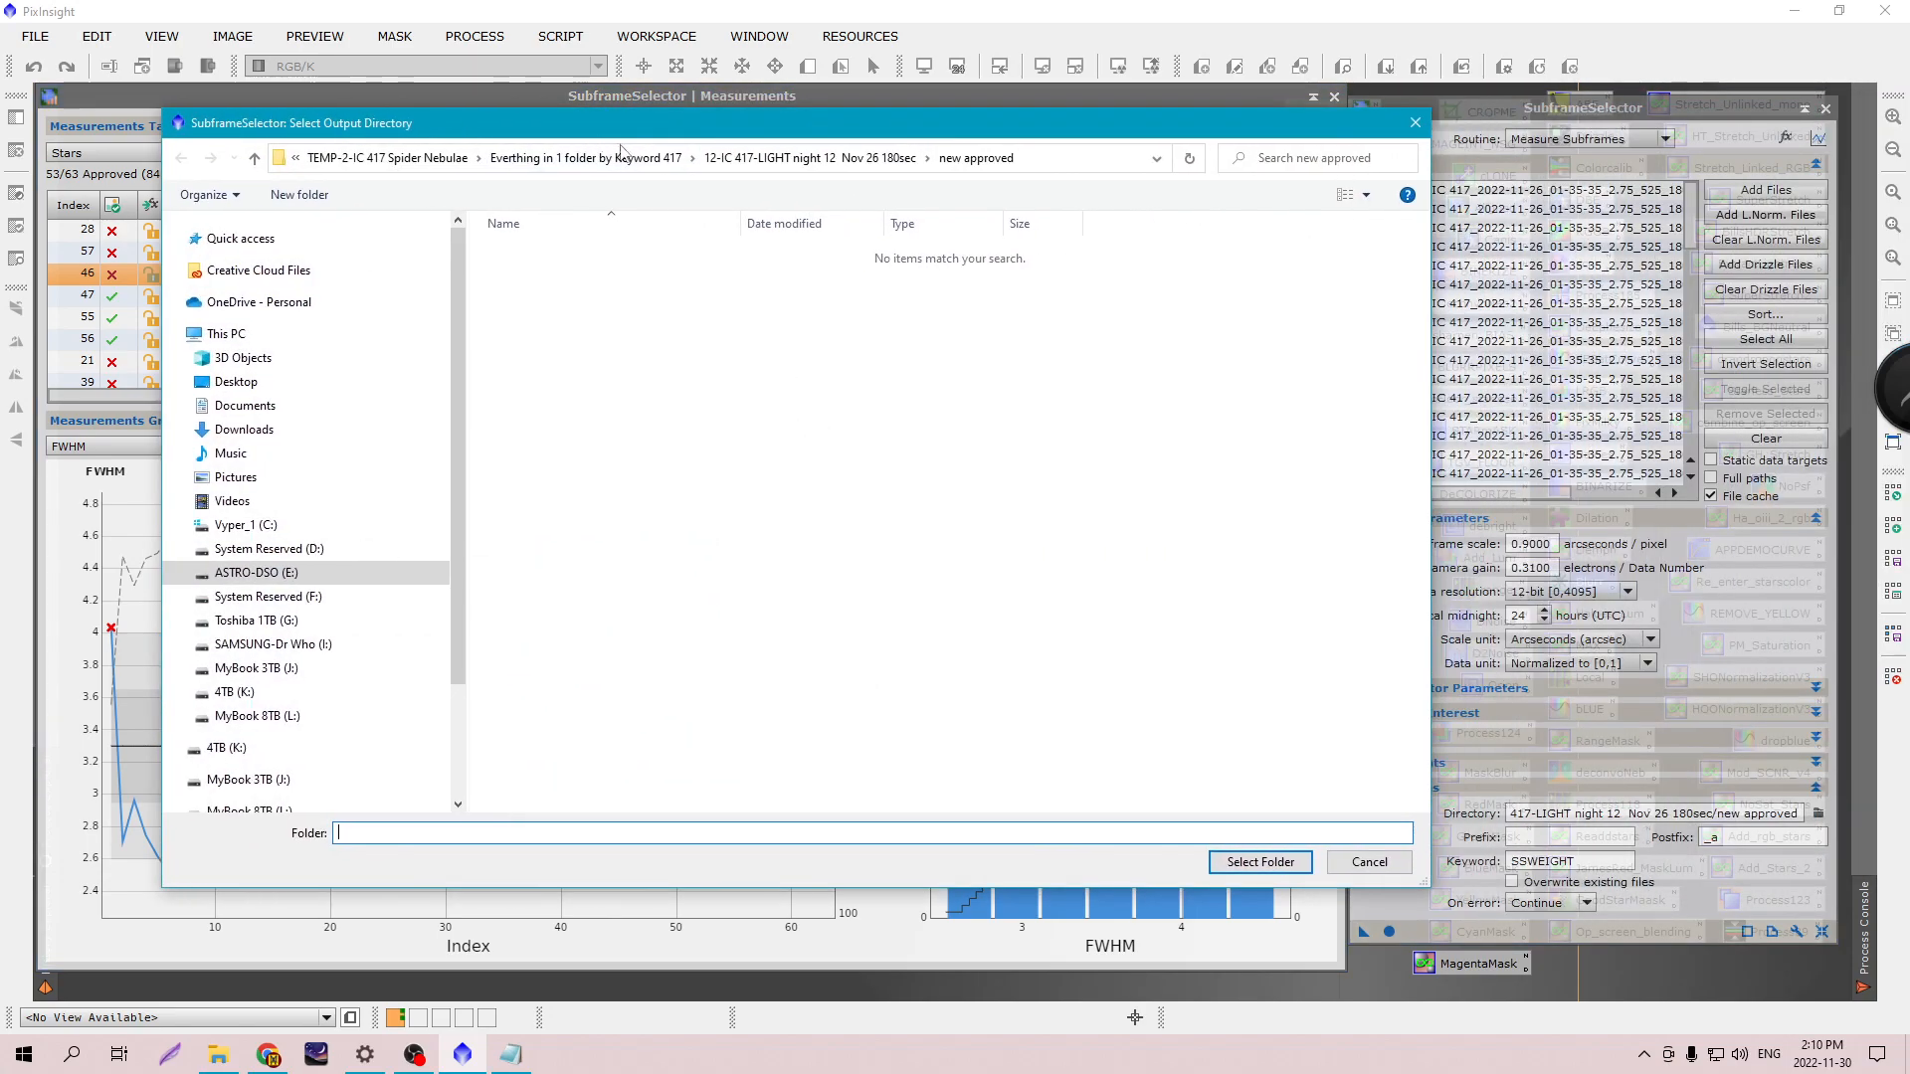
{"action": "left_click", "coordinate": [786, 158]}
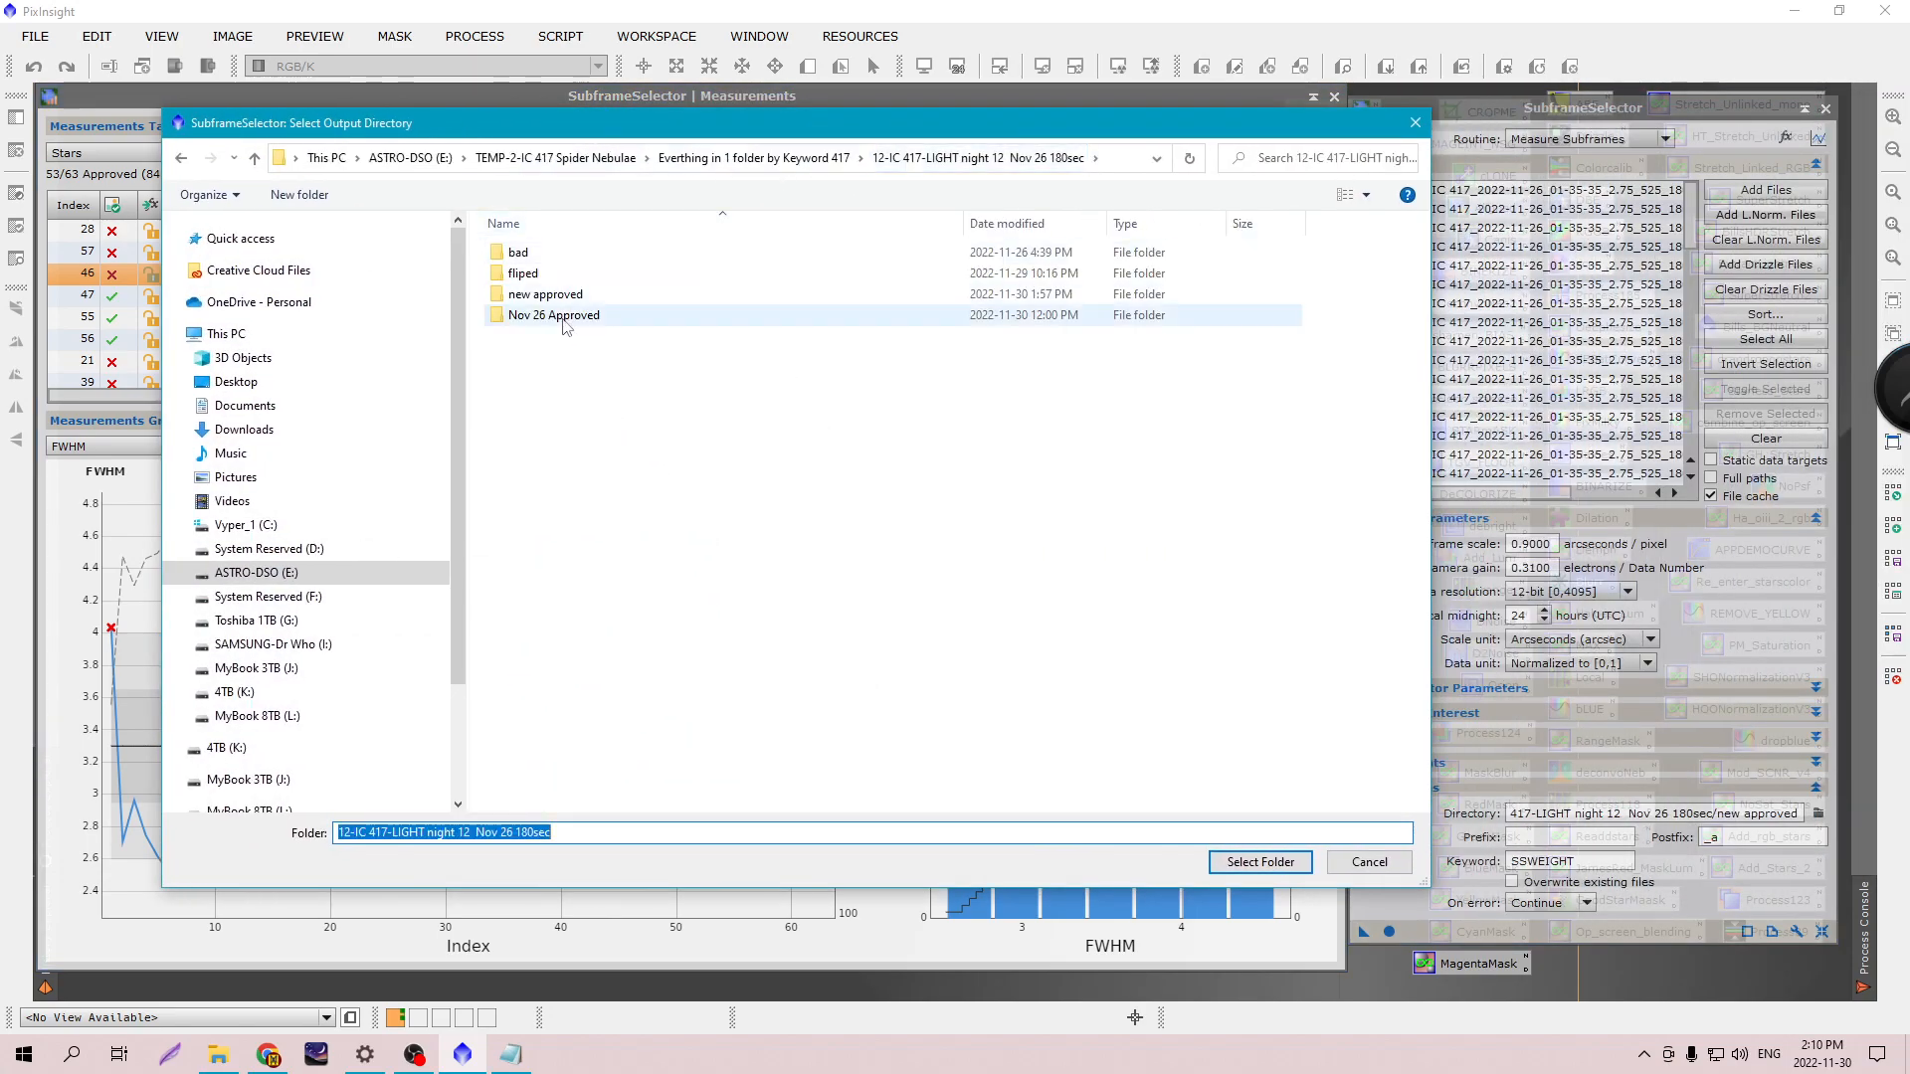
{"action": "left_click", "coordinate": [547, 295]}
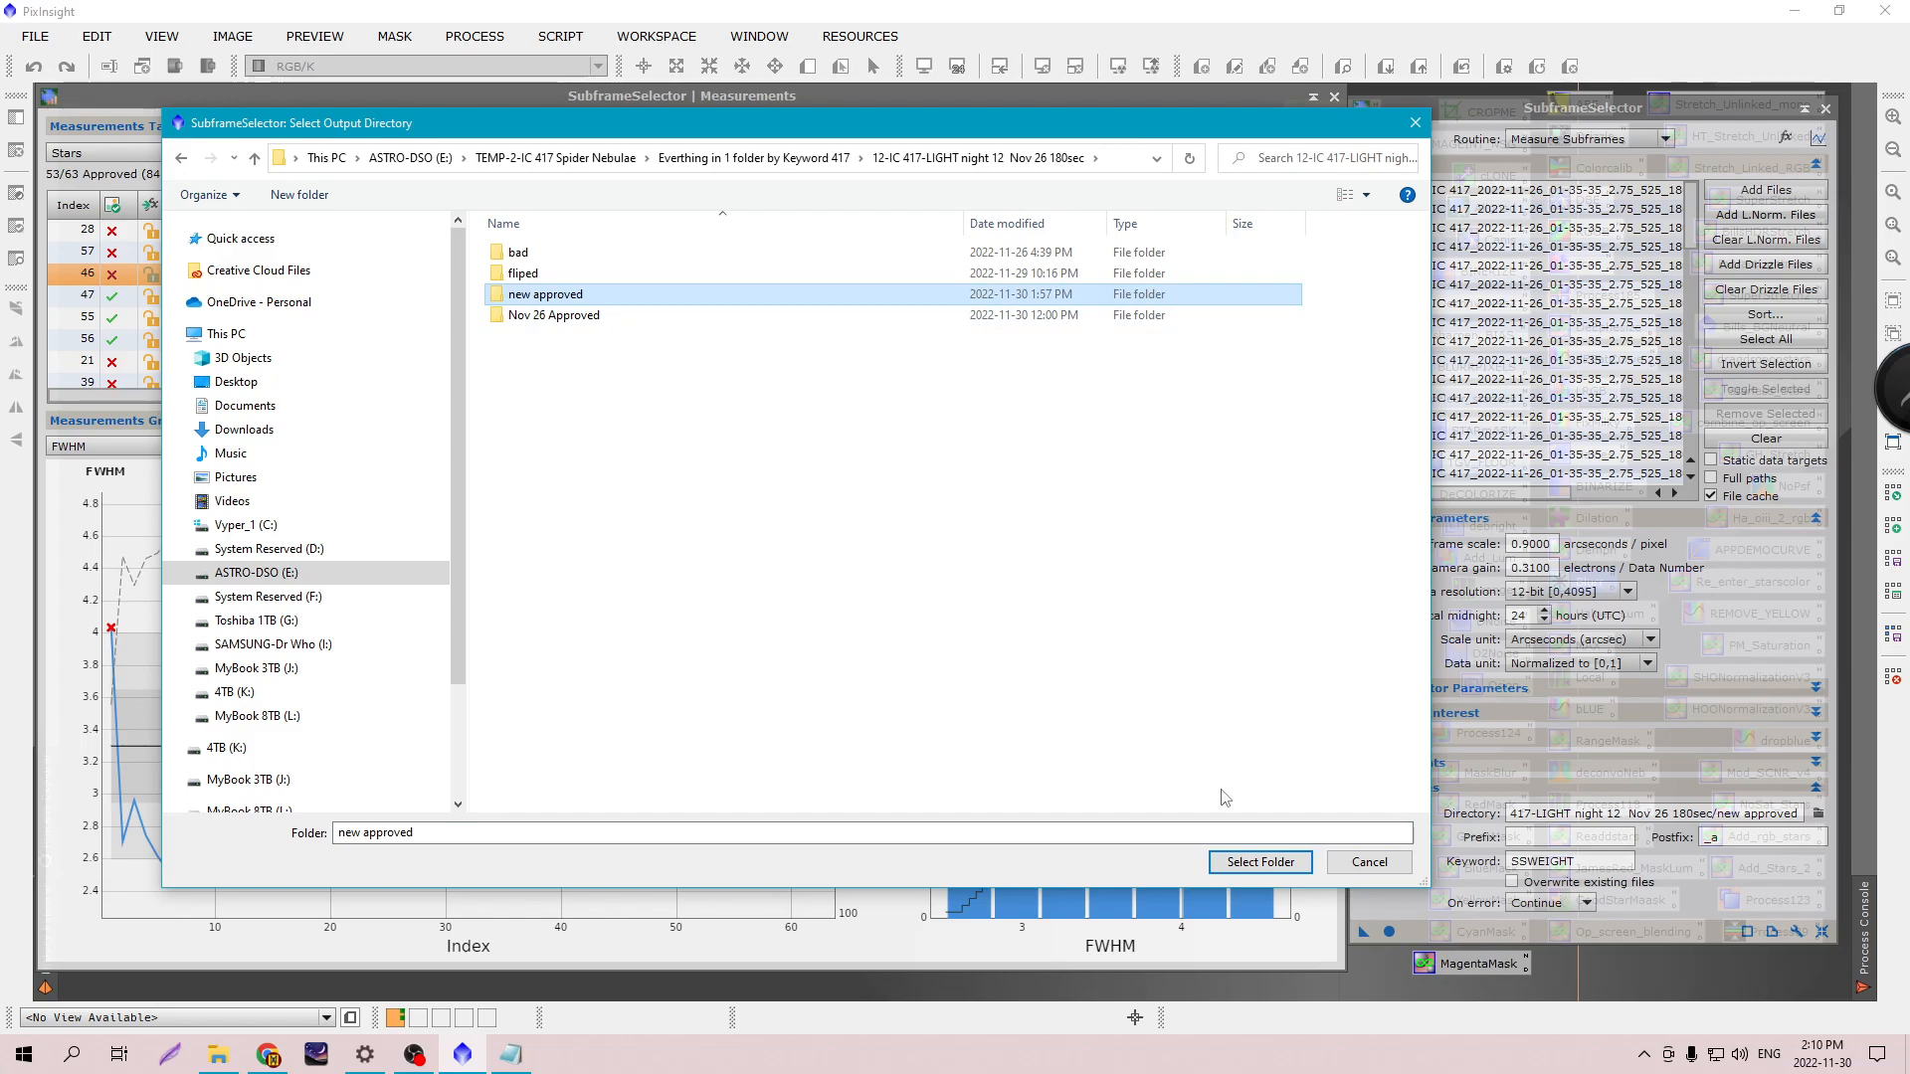
{"action": "left_click", "coordinate": [1260, 861]}
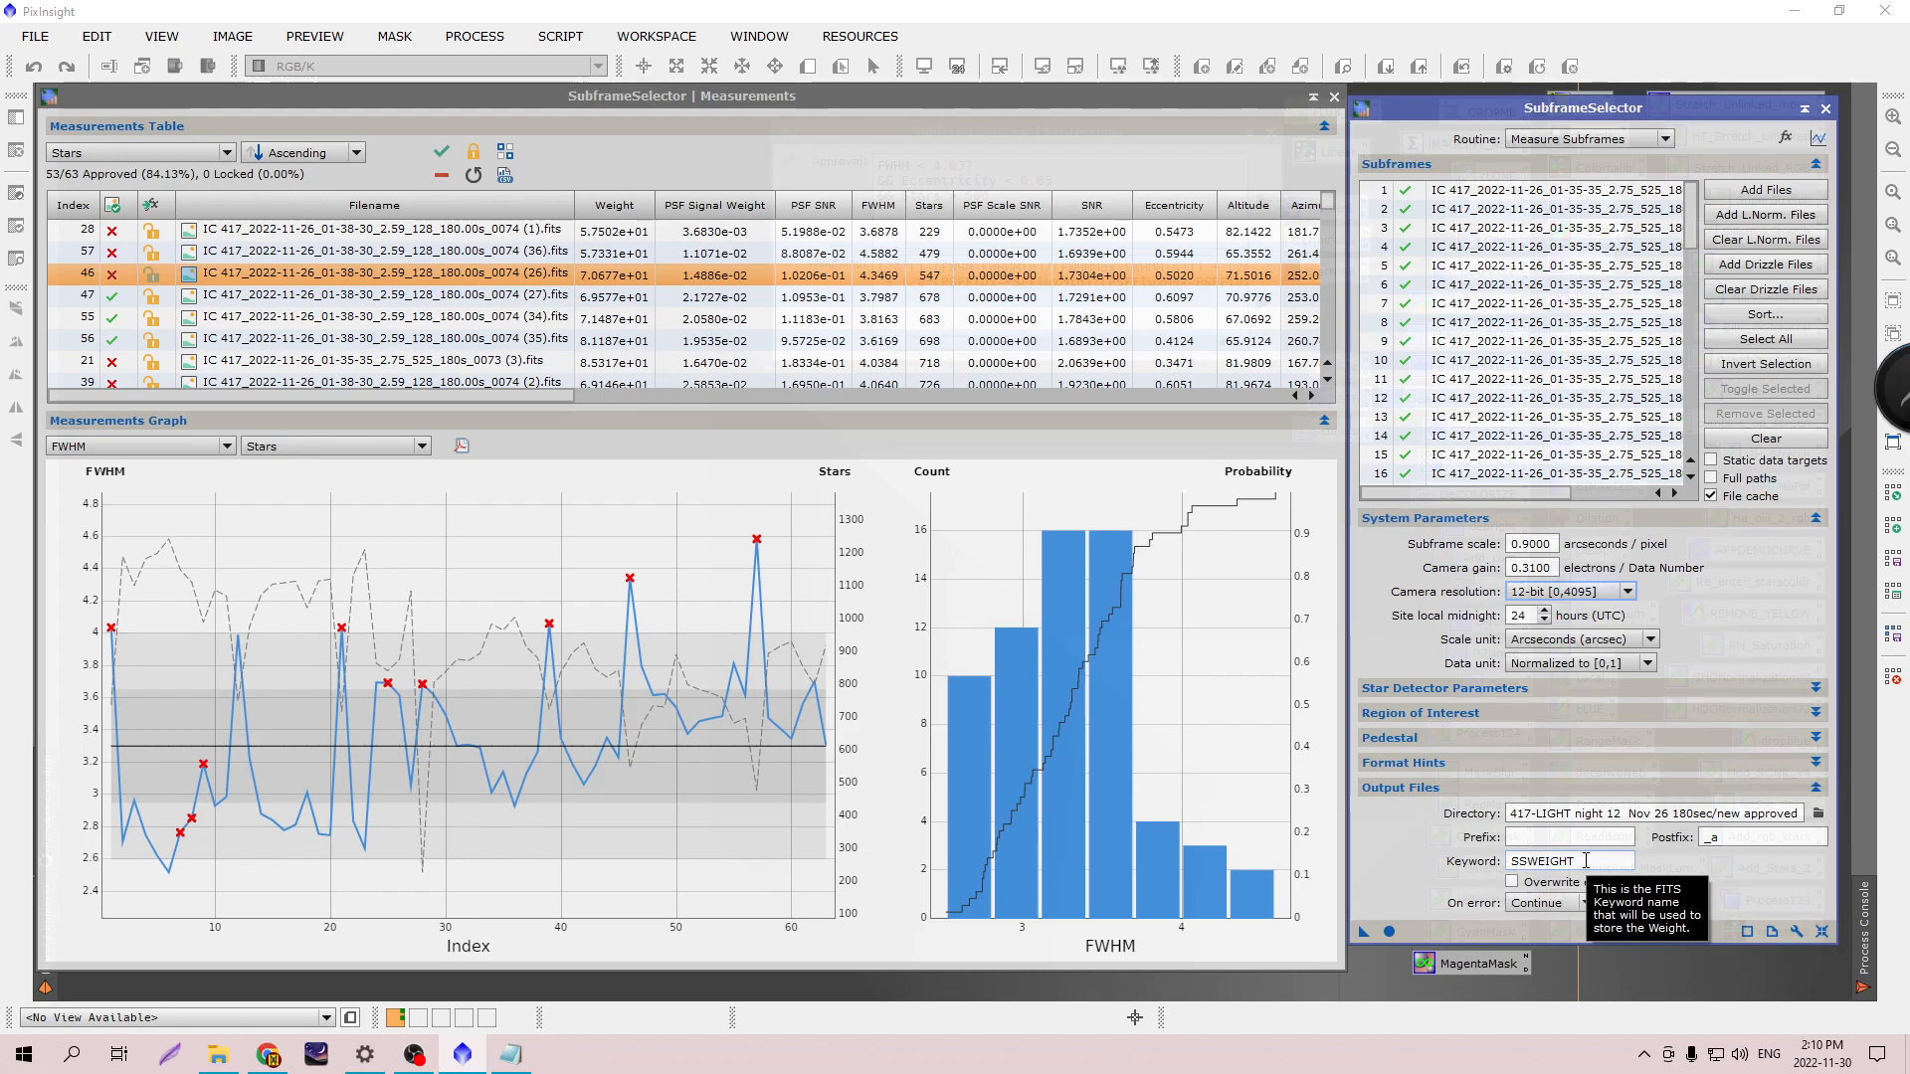
{"action": "left_click", "coordinate": [1389, 931]}
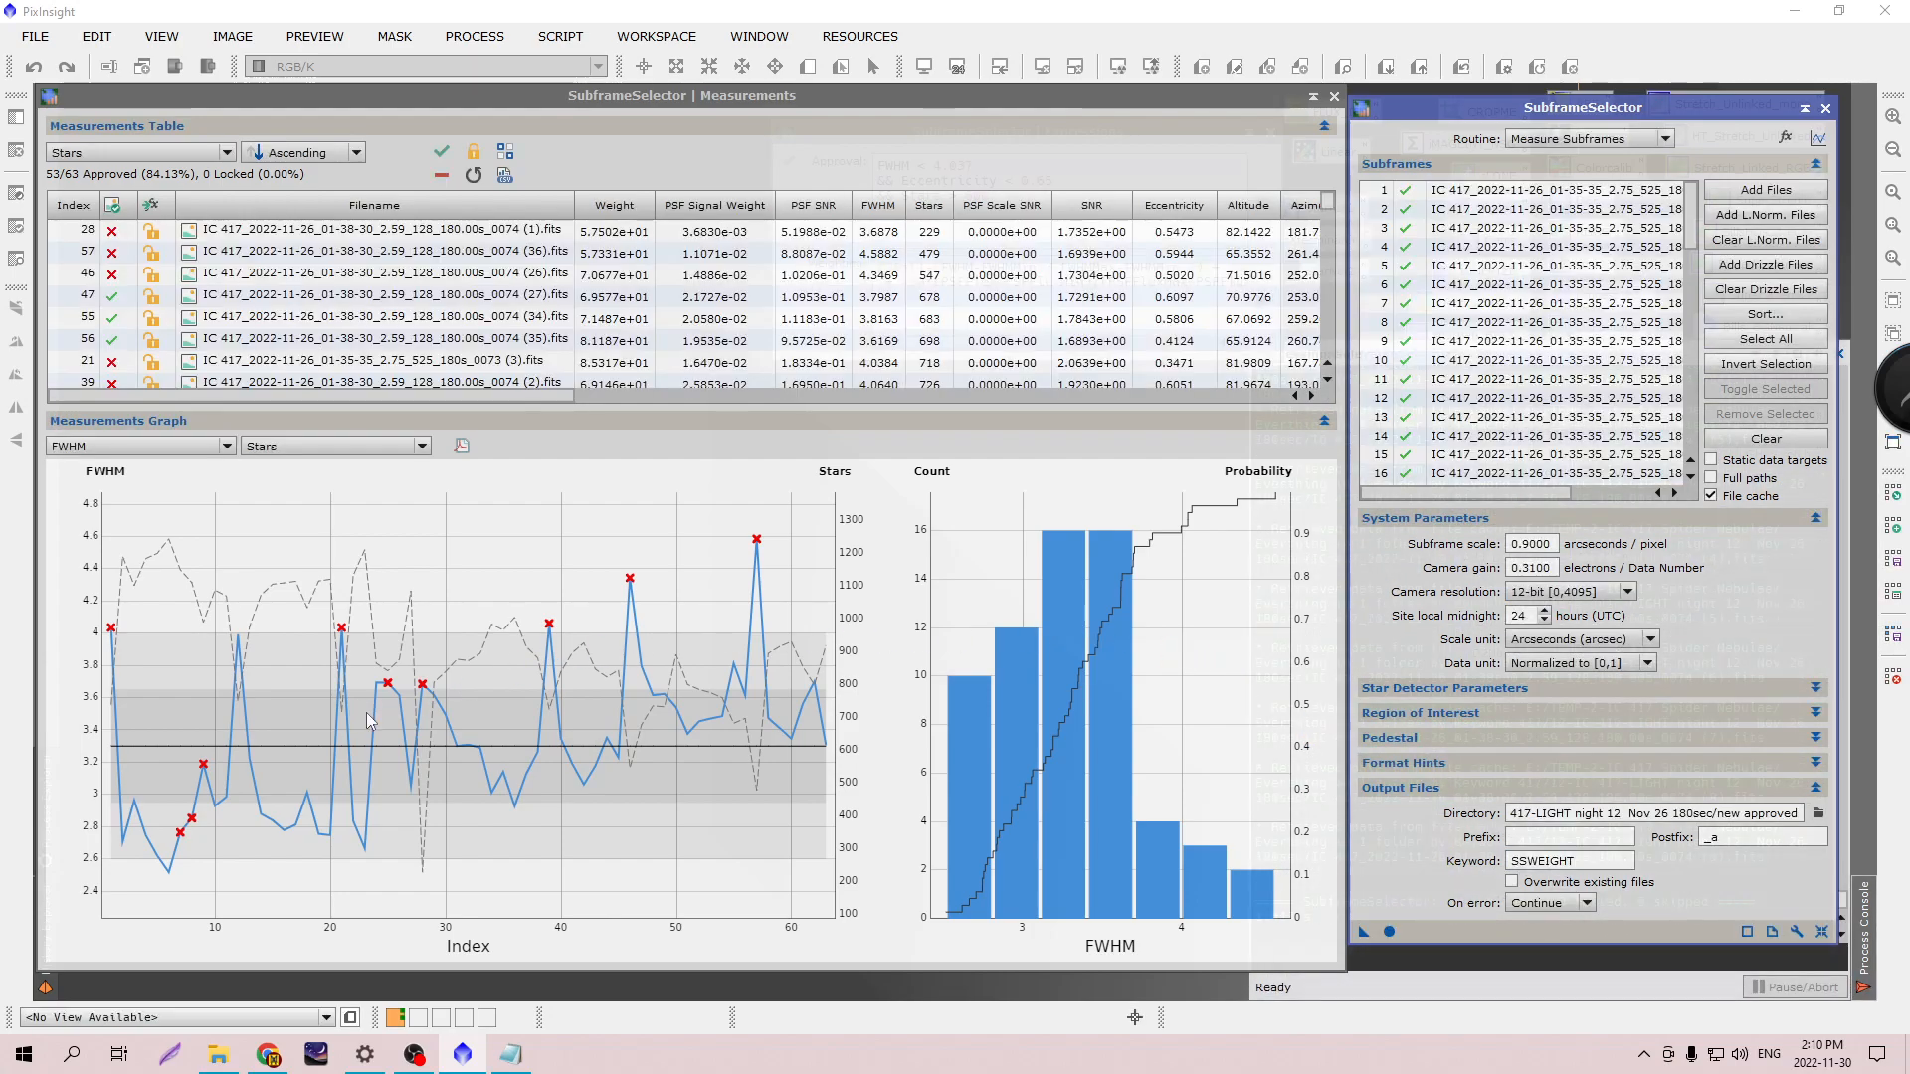
Check the new approved folder inside the night 12 folder in File Explorer for output files, then return to PixInsight.
{"action": "left_click", "coordinate": [218, 1055]}
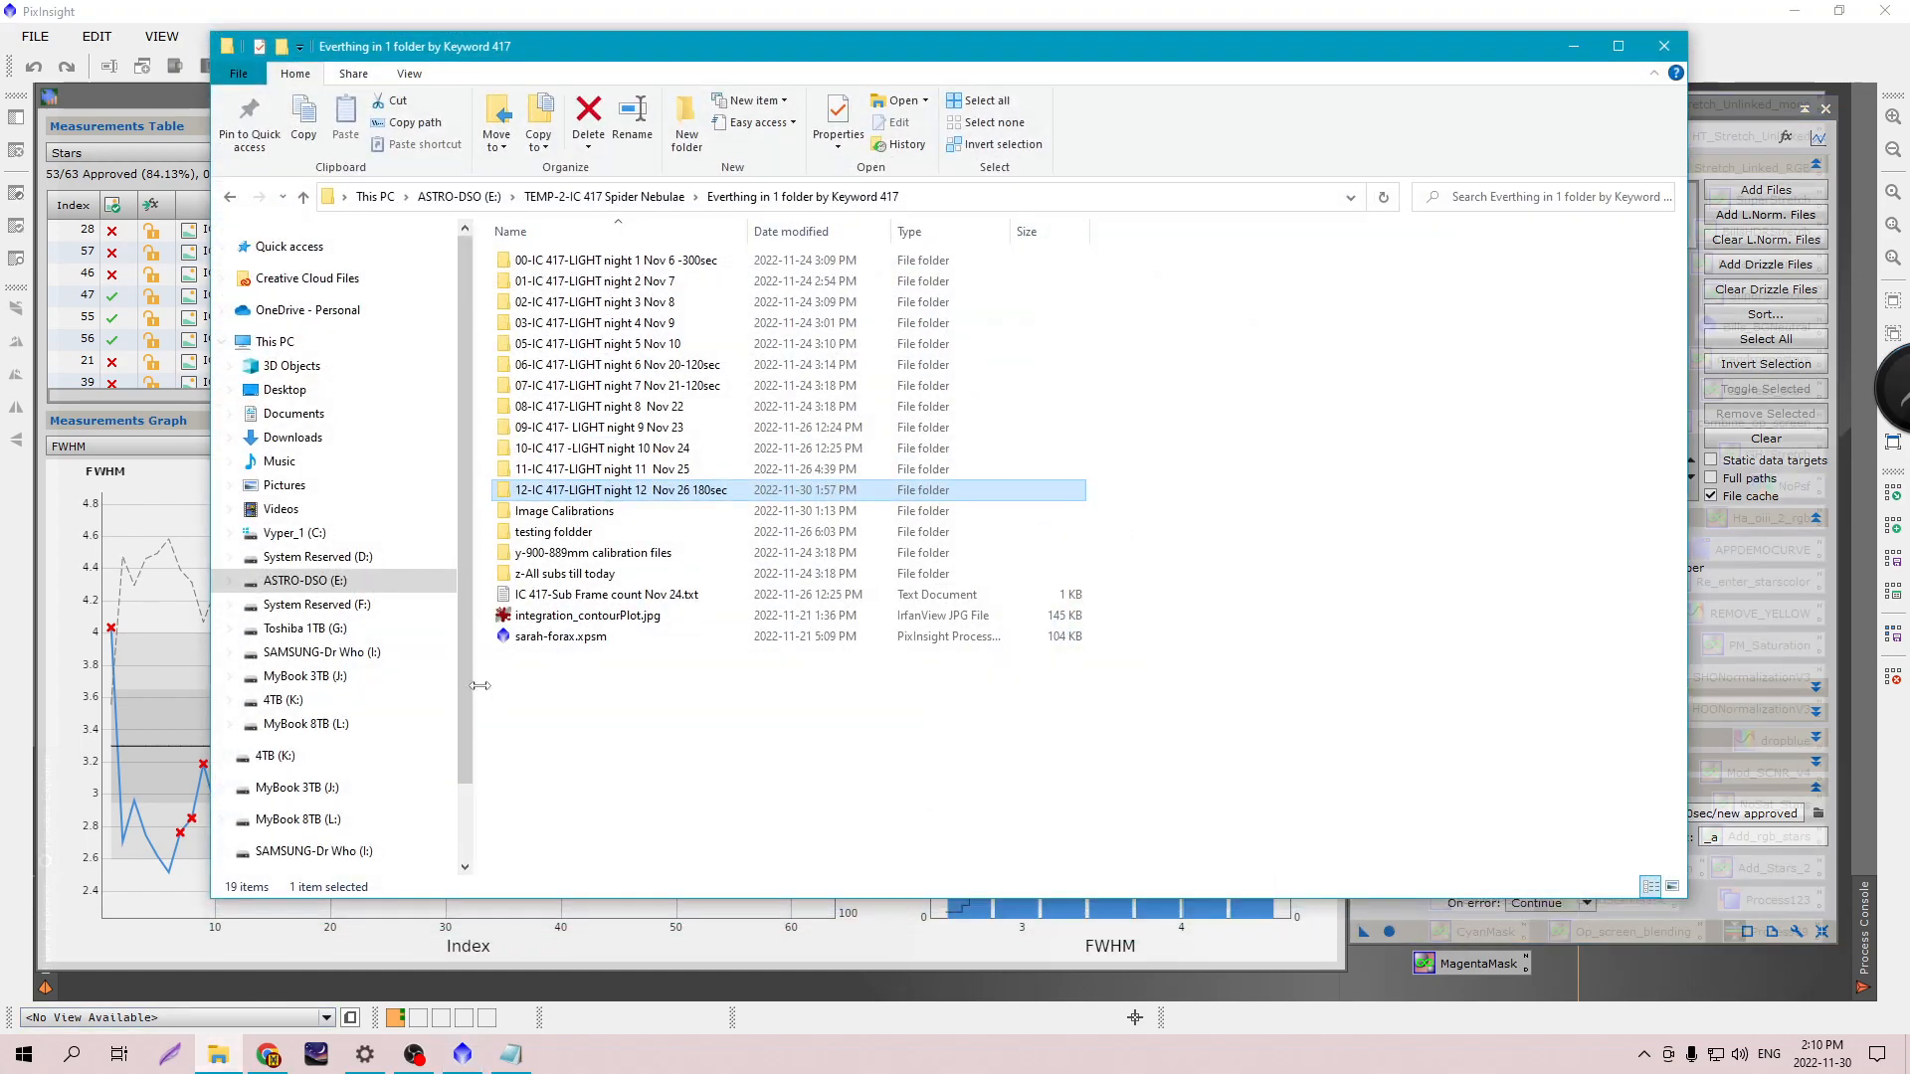
{"action": "double_click", "coordinate": [619, 493]}
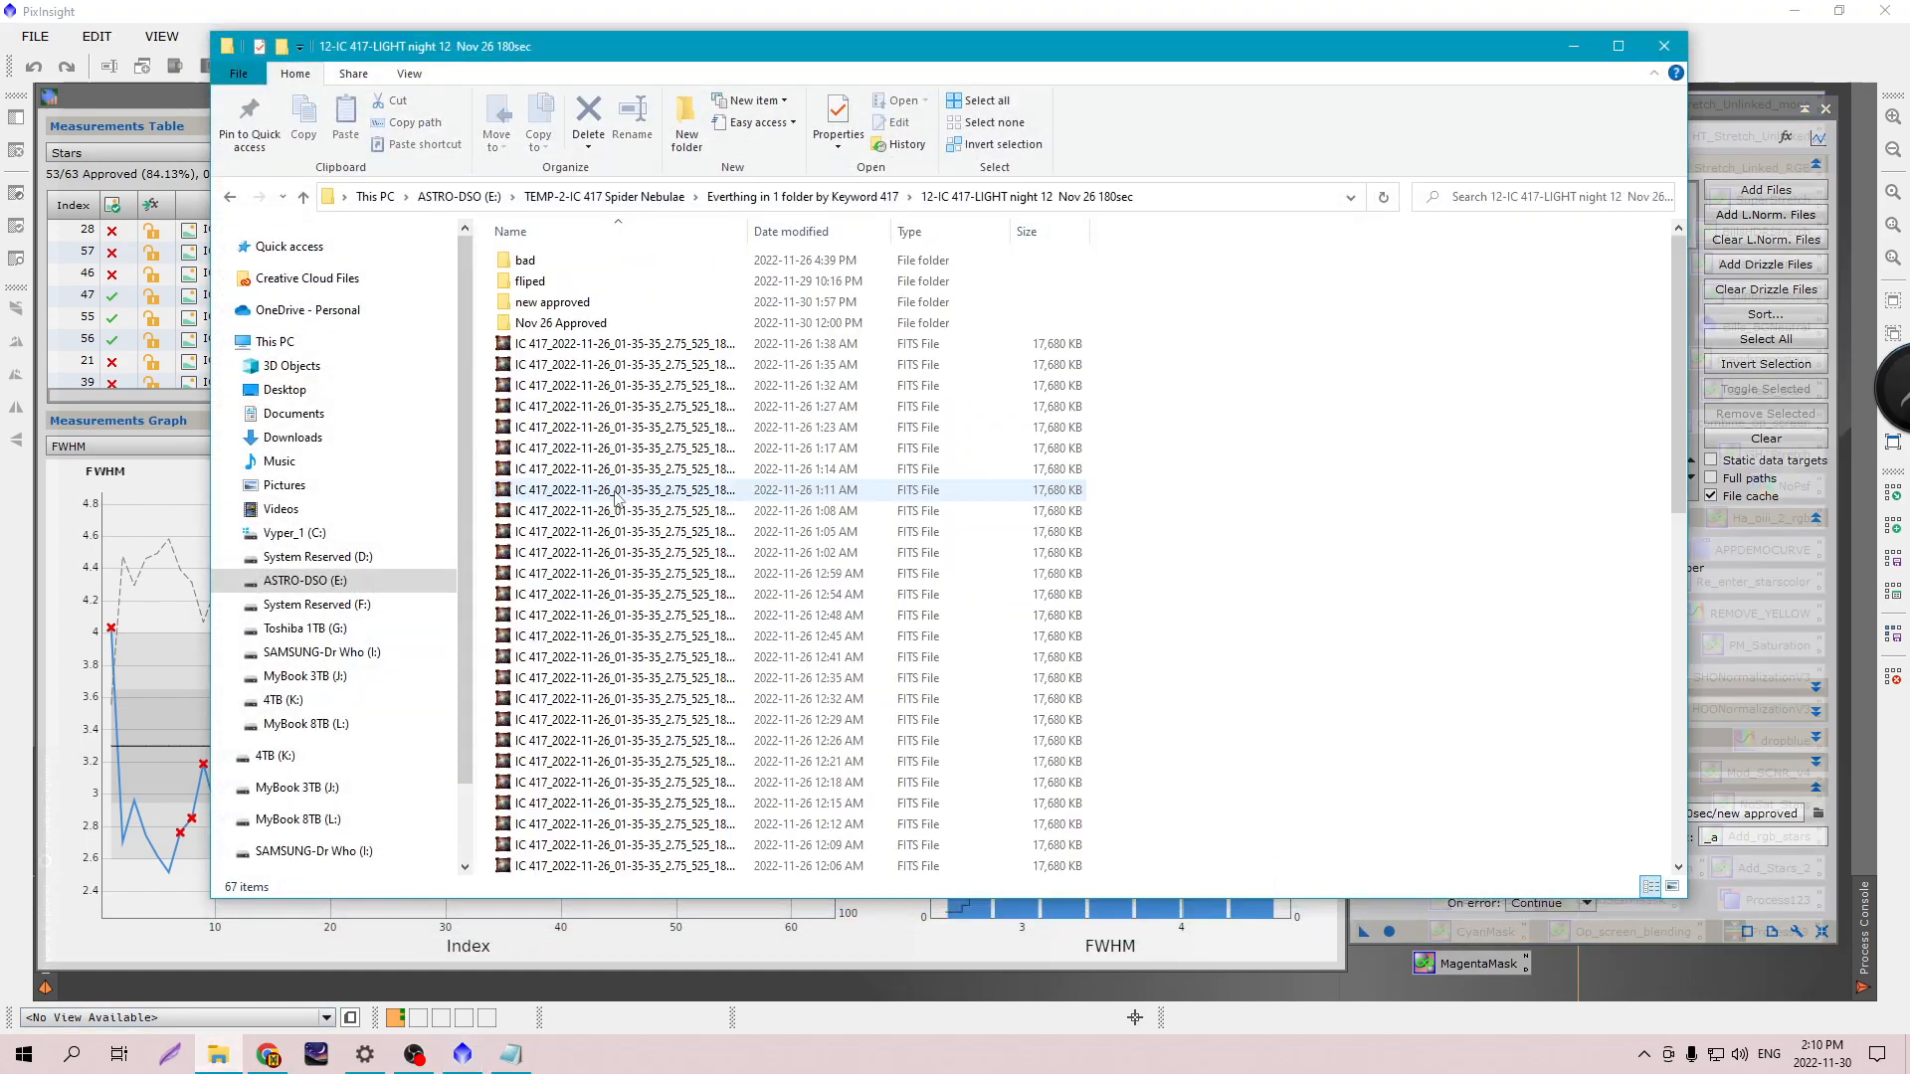
{"action": "double_click", "coordinate": [589, 308]}
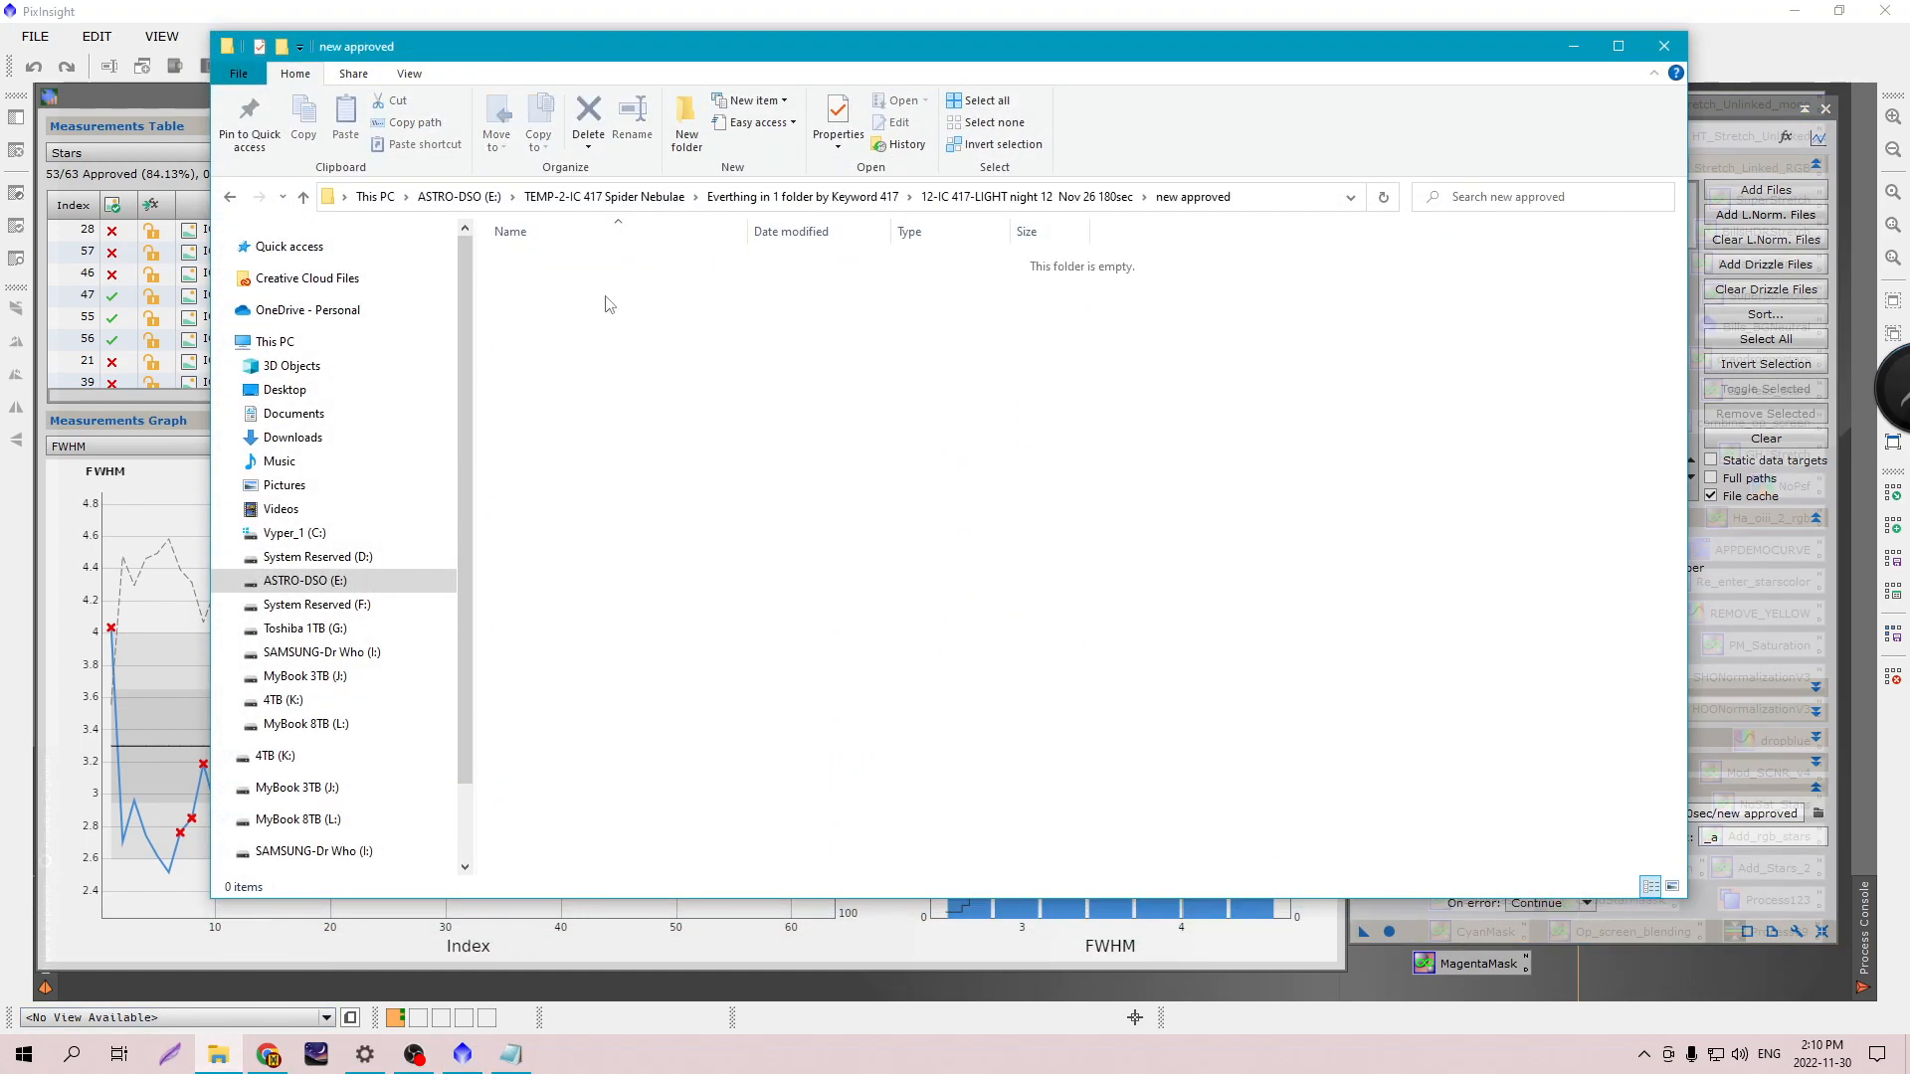
{"action": "left_click", "coordinate": [304, 196]}
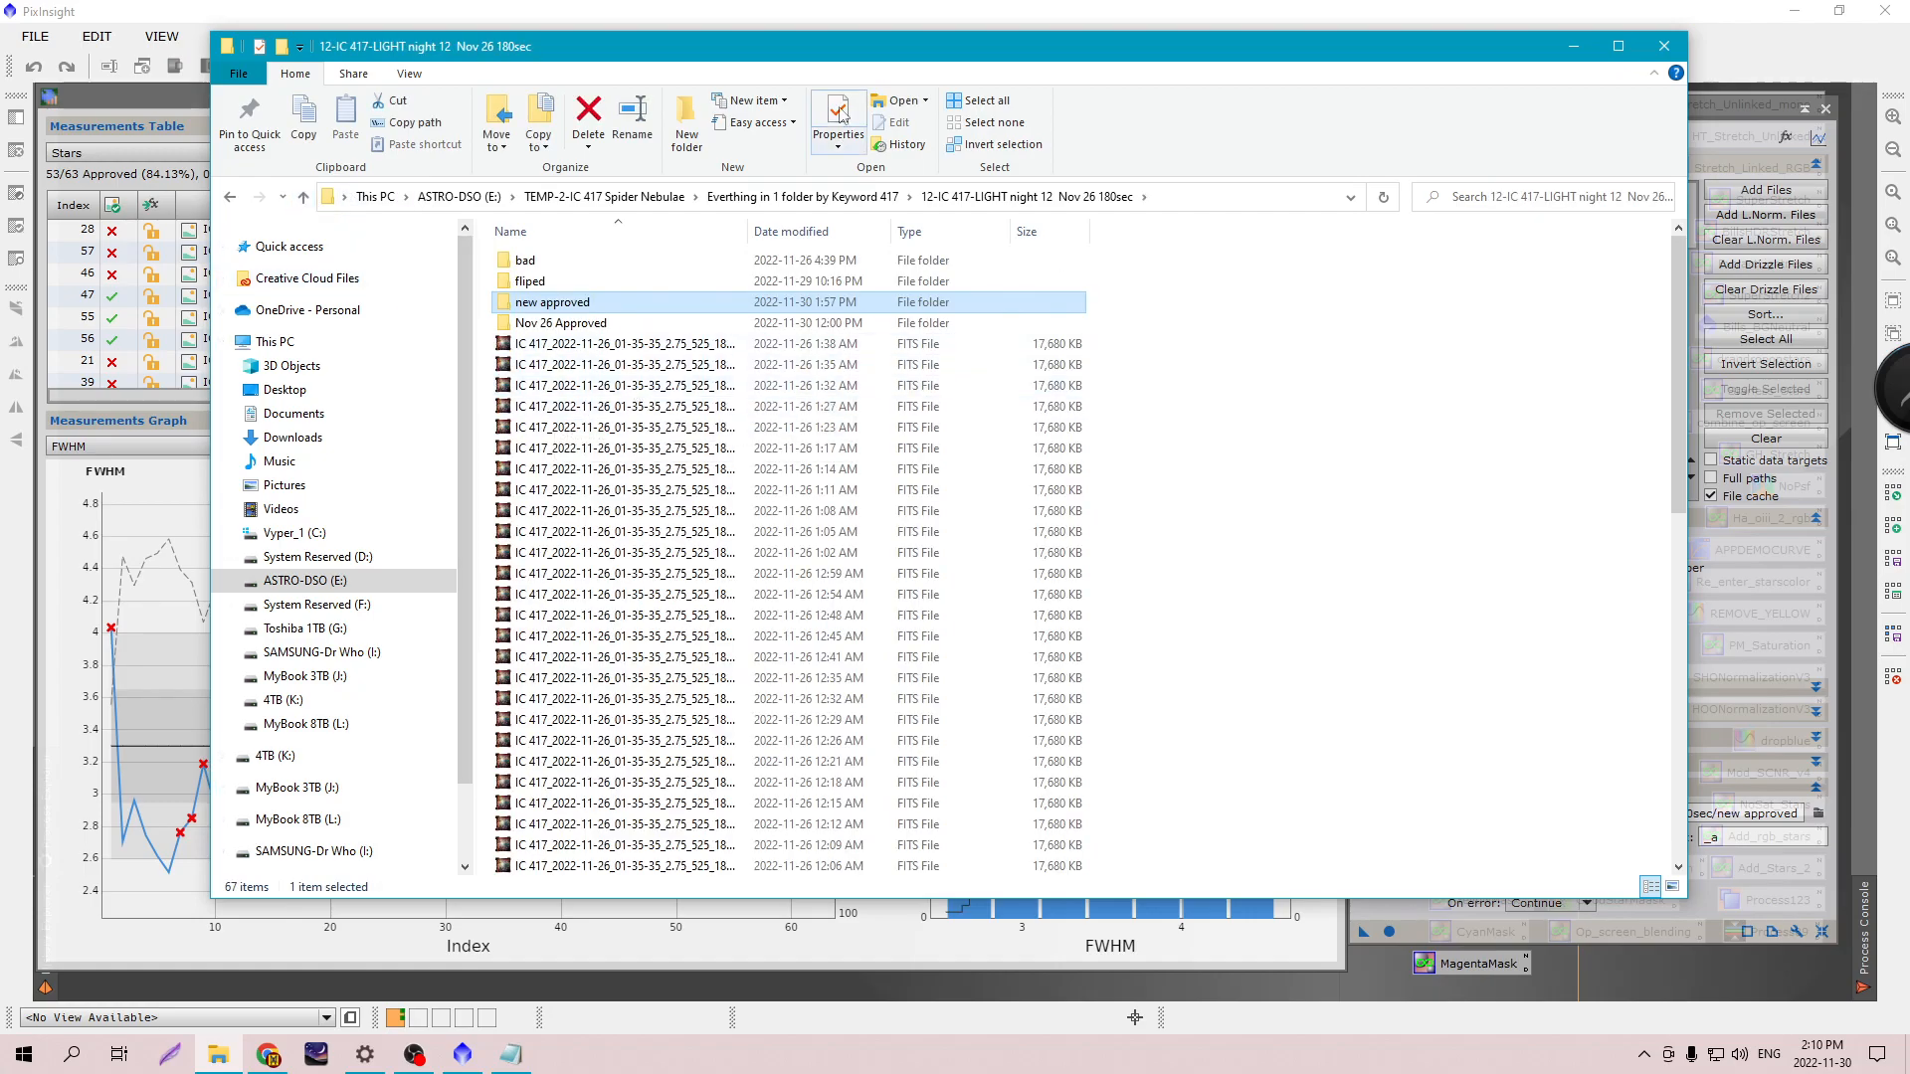
{"action": "left_click_drag", "start_coordinate": [855, 55], "coordinate": [686, 66]}
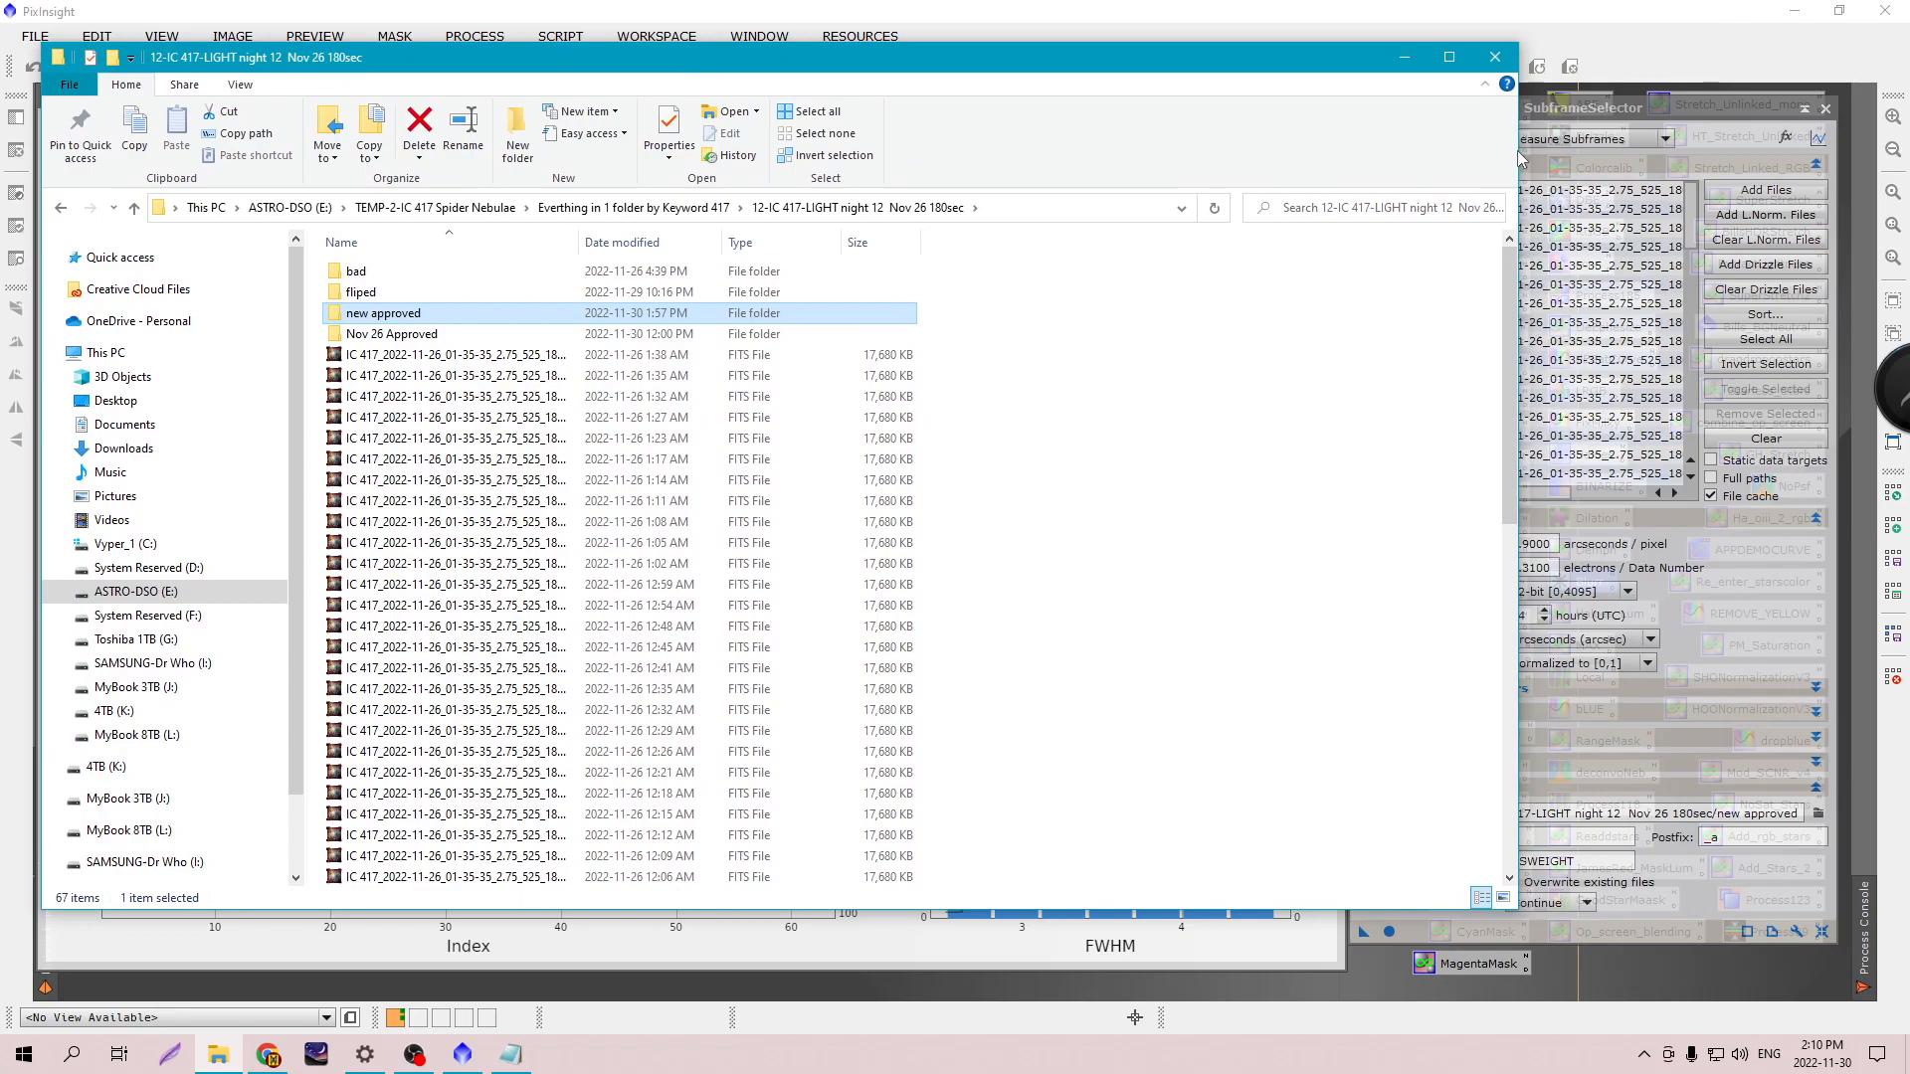
{"action": "left_click_drag", "start_coordinate": [1512, 150], "coordinate": [1075, 154]}
{"action": "left_click", "coordinate": [1474, 139]}
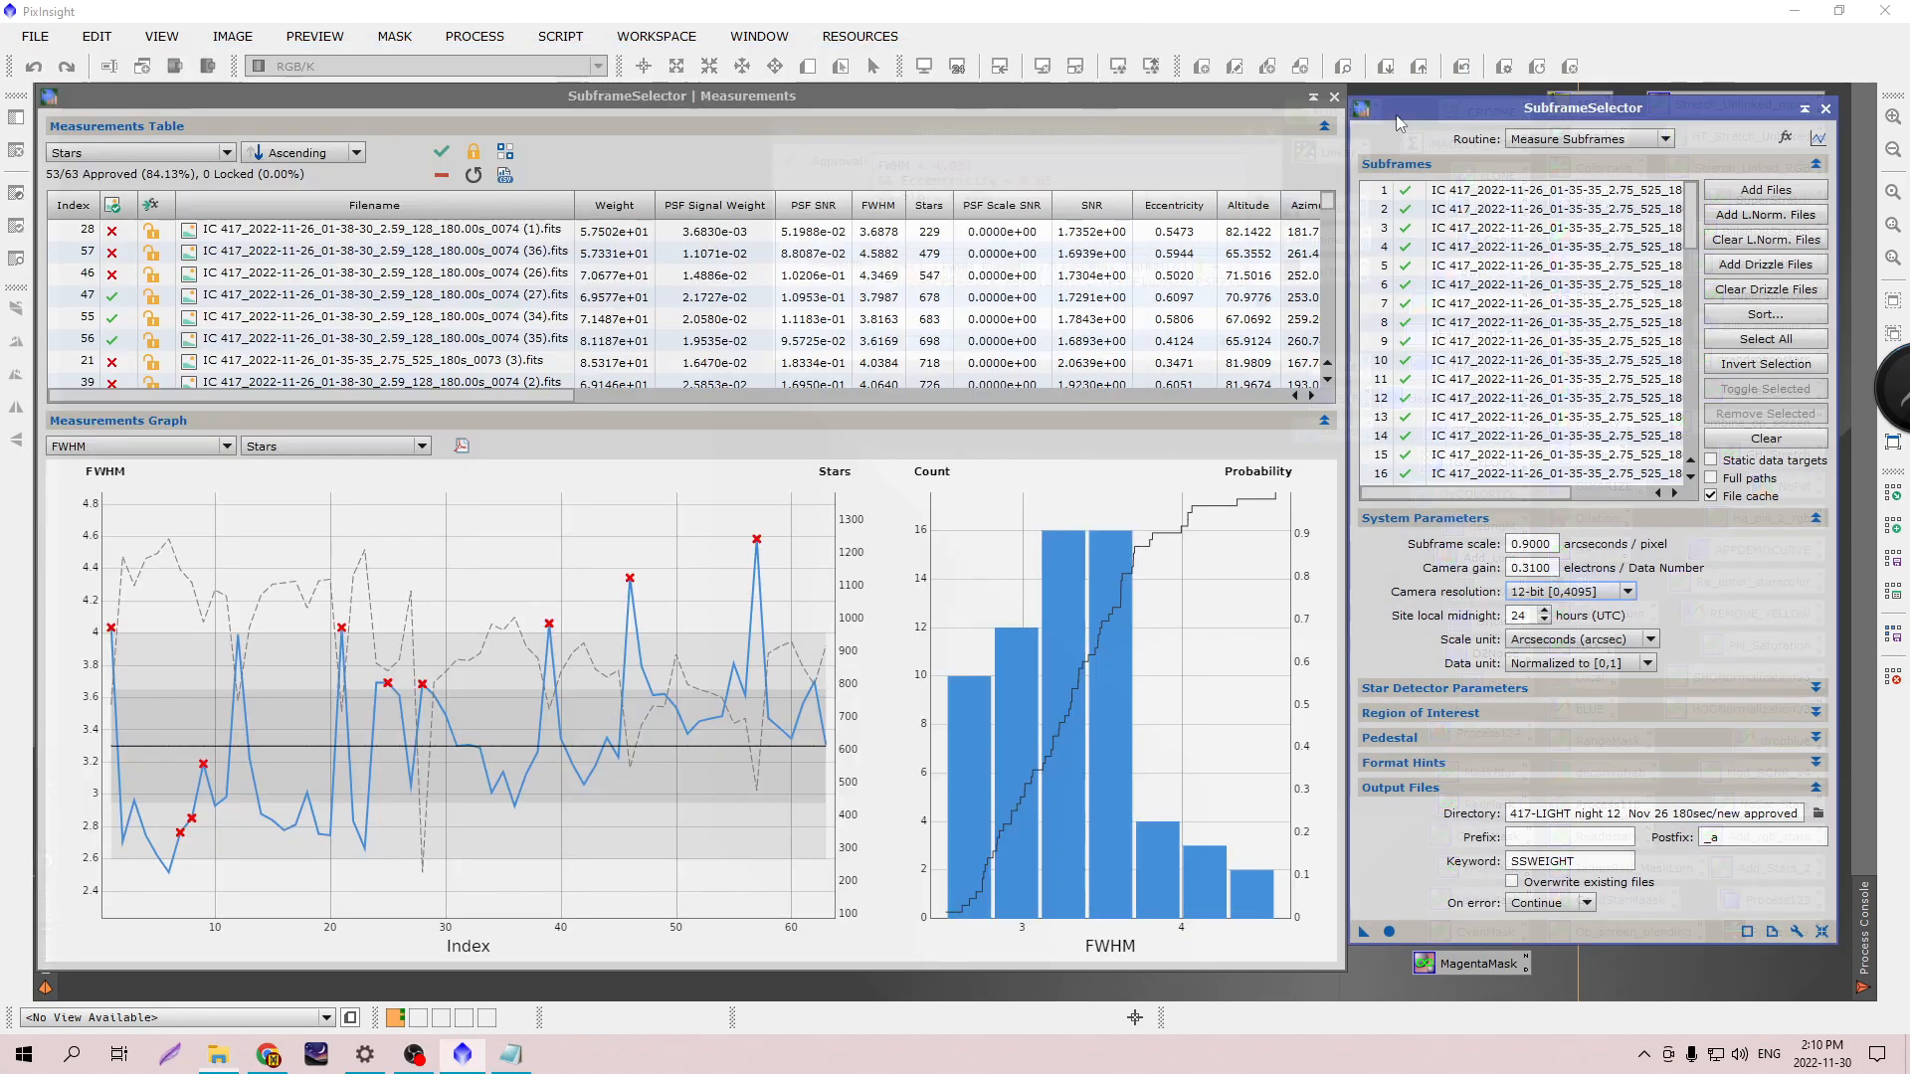
Change the SubframeSelector routine to Output Subframes and run it to write the approved frames.
{"action": "left_click", "coordinate": [1665, 139]}
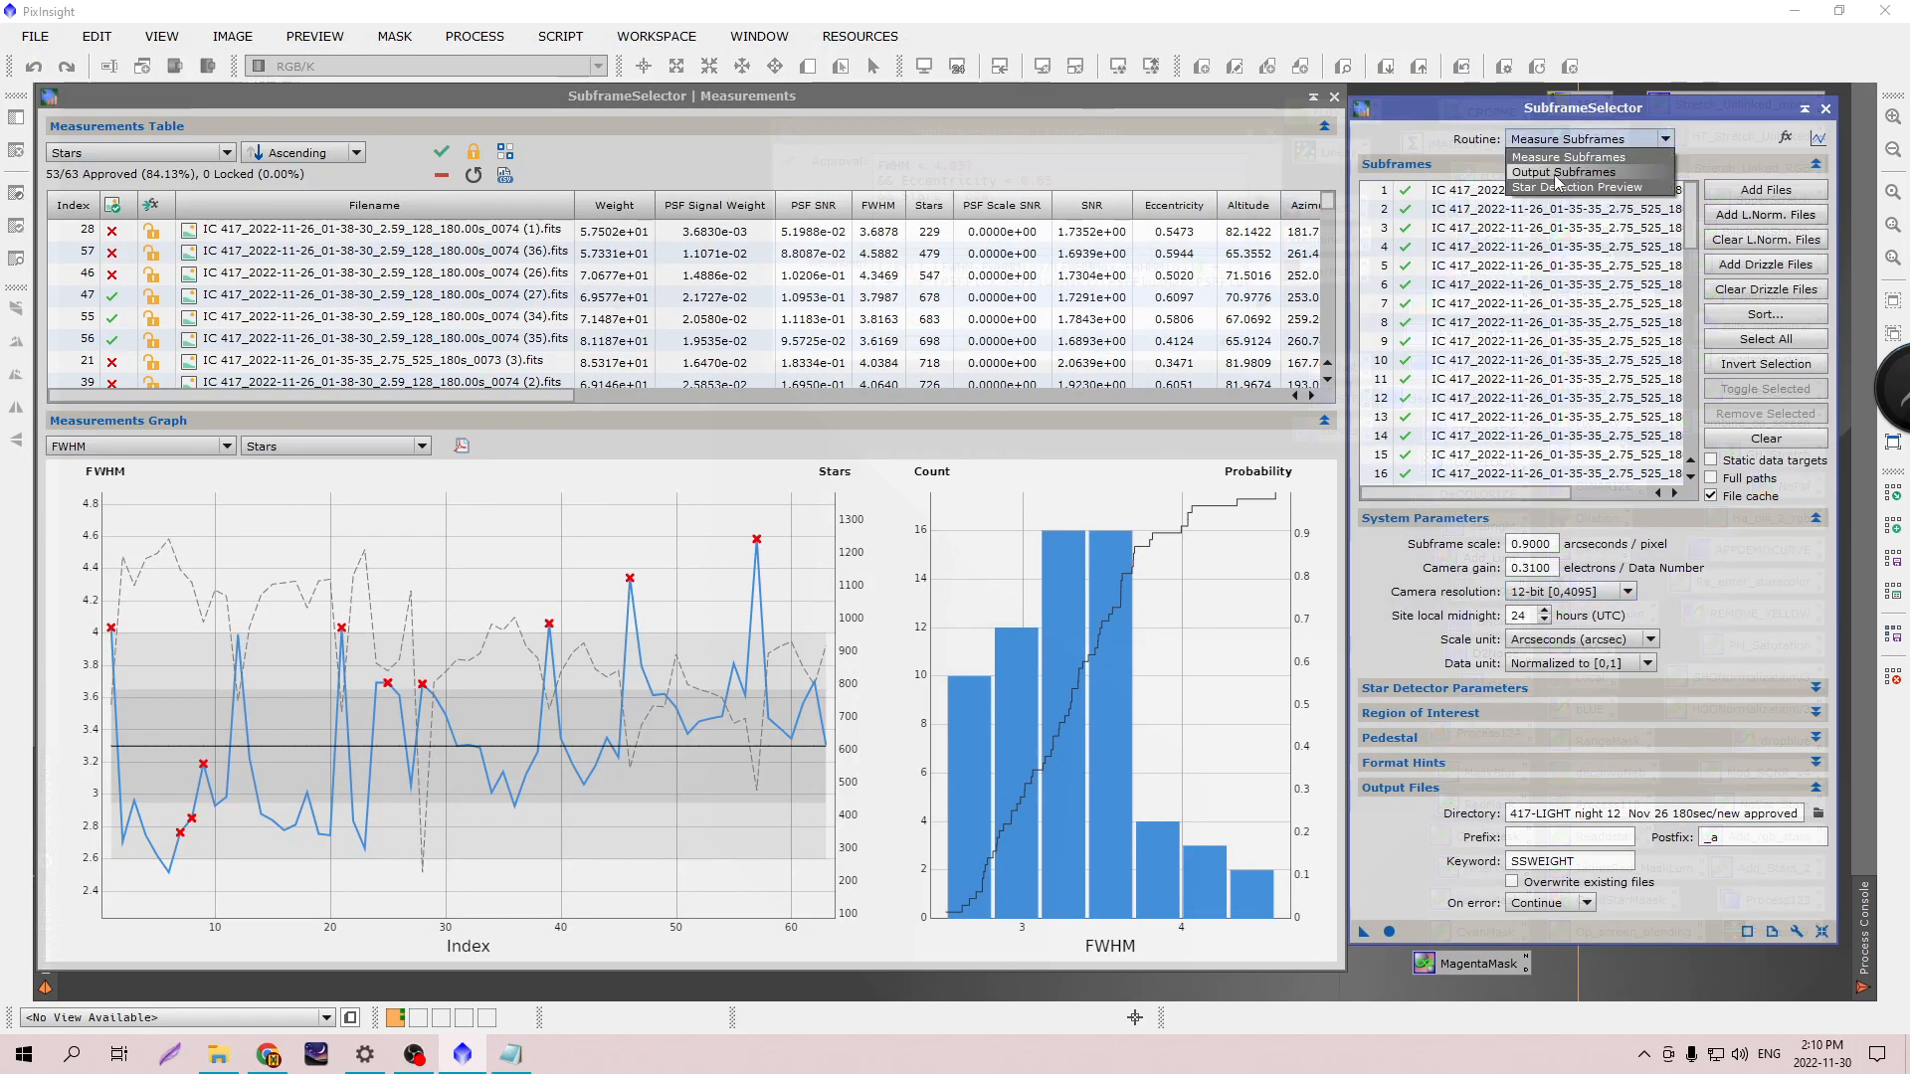
{"action": "left_click", "coordinate": [1556, 173]}
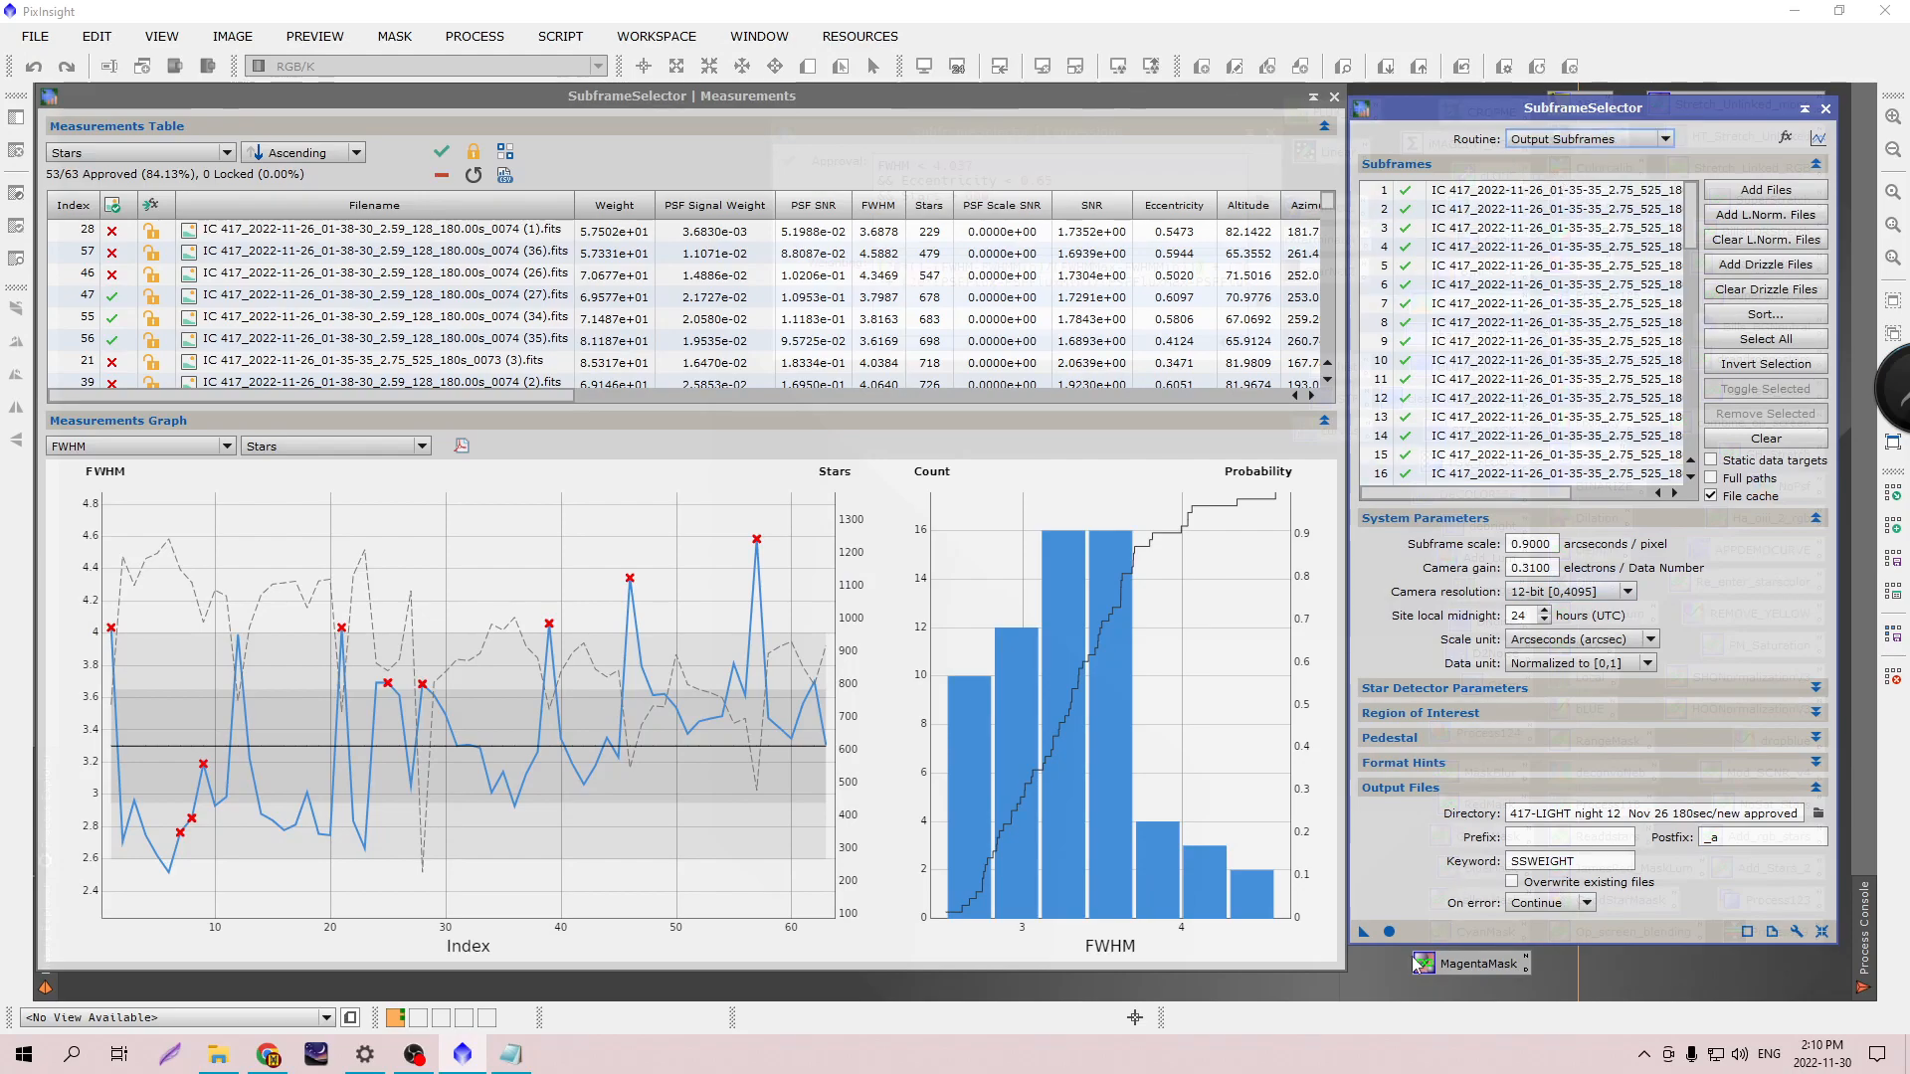
{"action": "left_click", "coordinate": [1389, 932]}
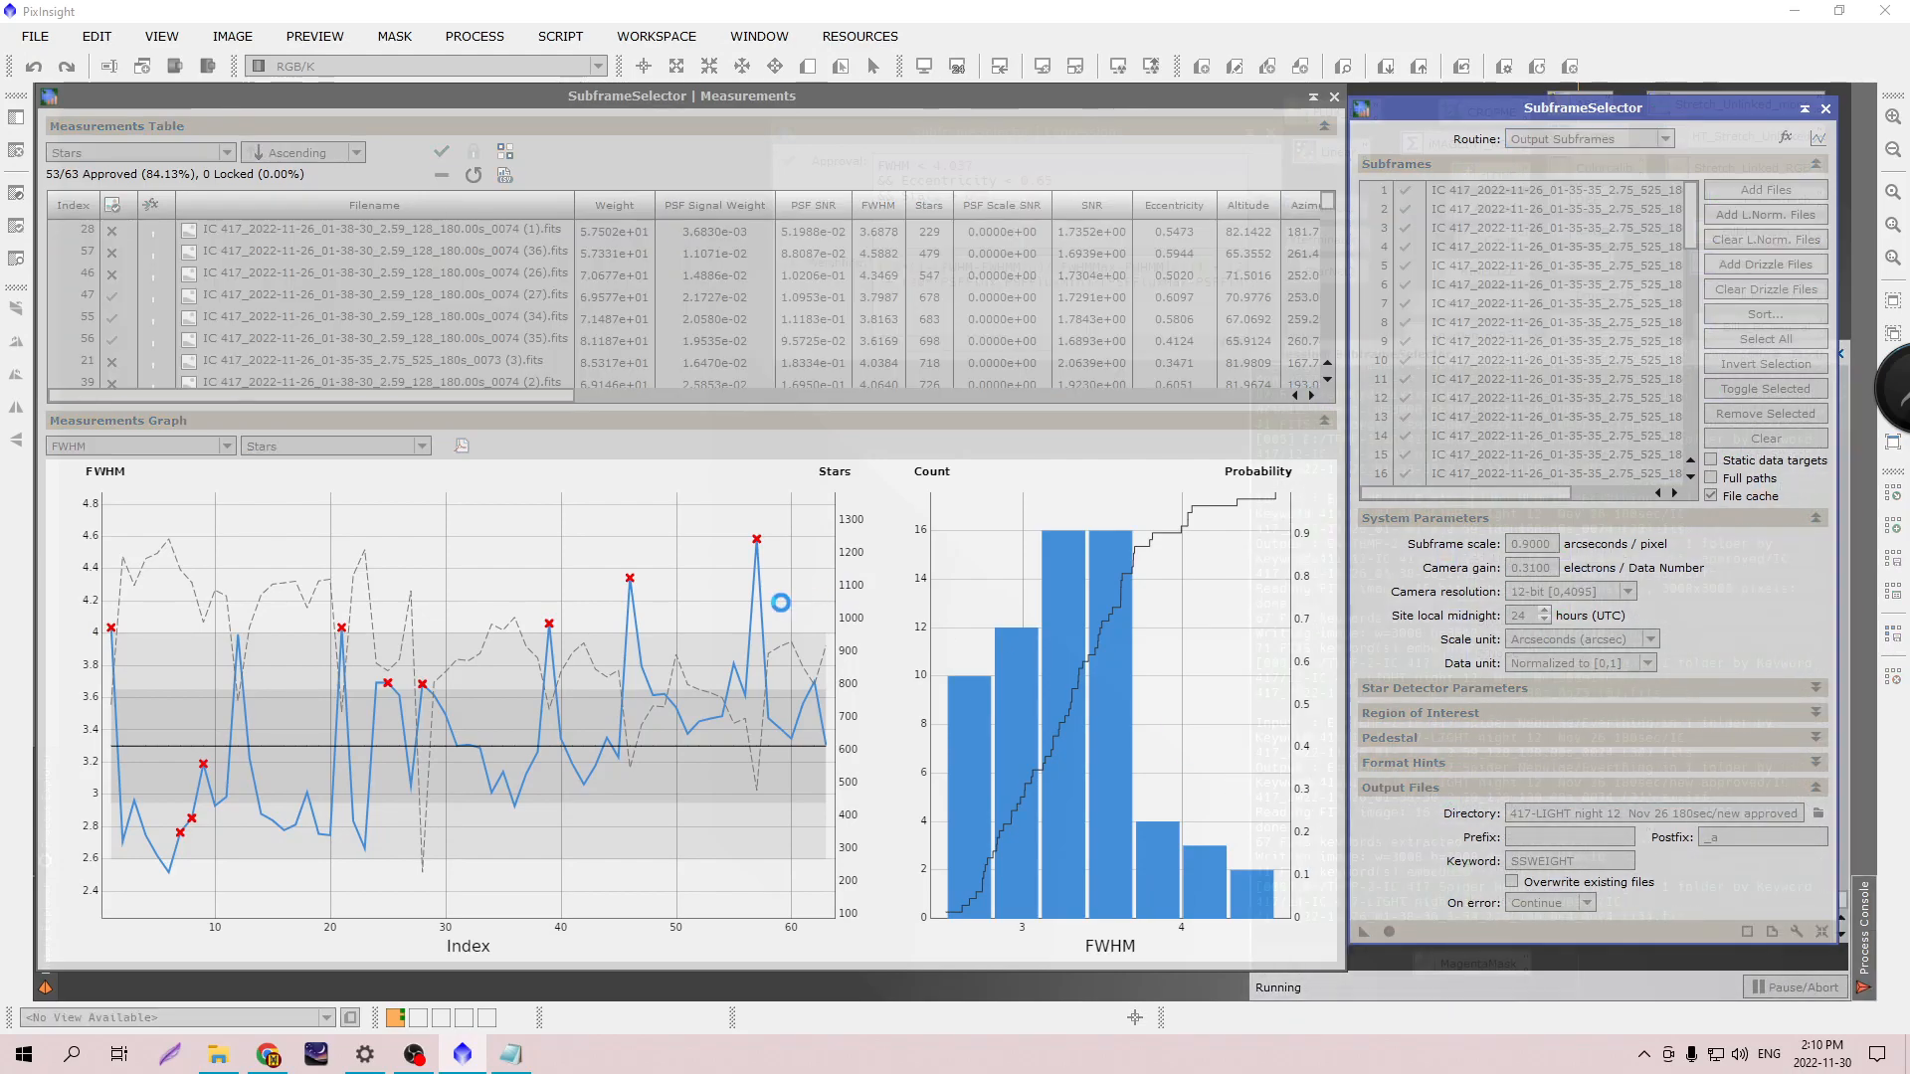
Switch to File Explorer and inspect the full file names written to the new approved folder.
{"action": "left_click", "coordinate": [219, 1055]}
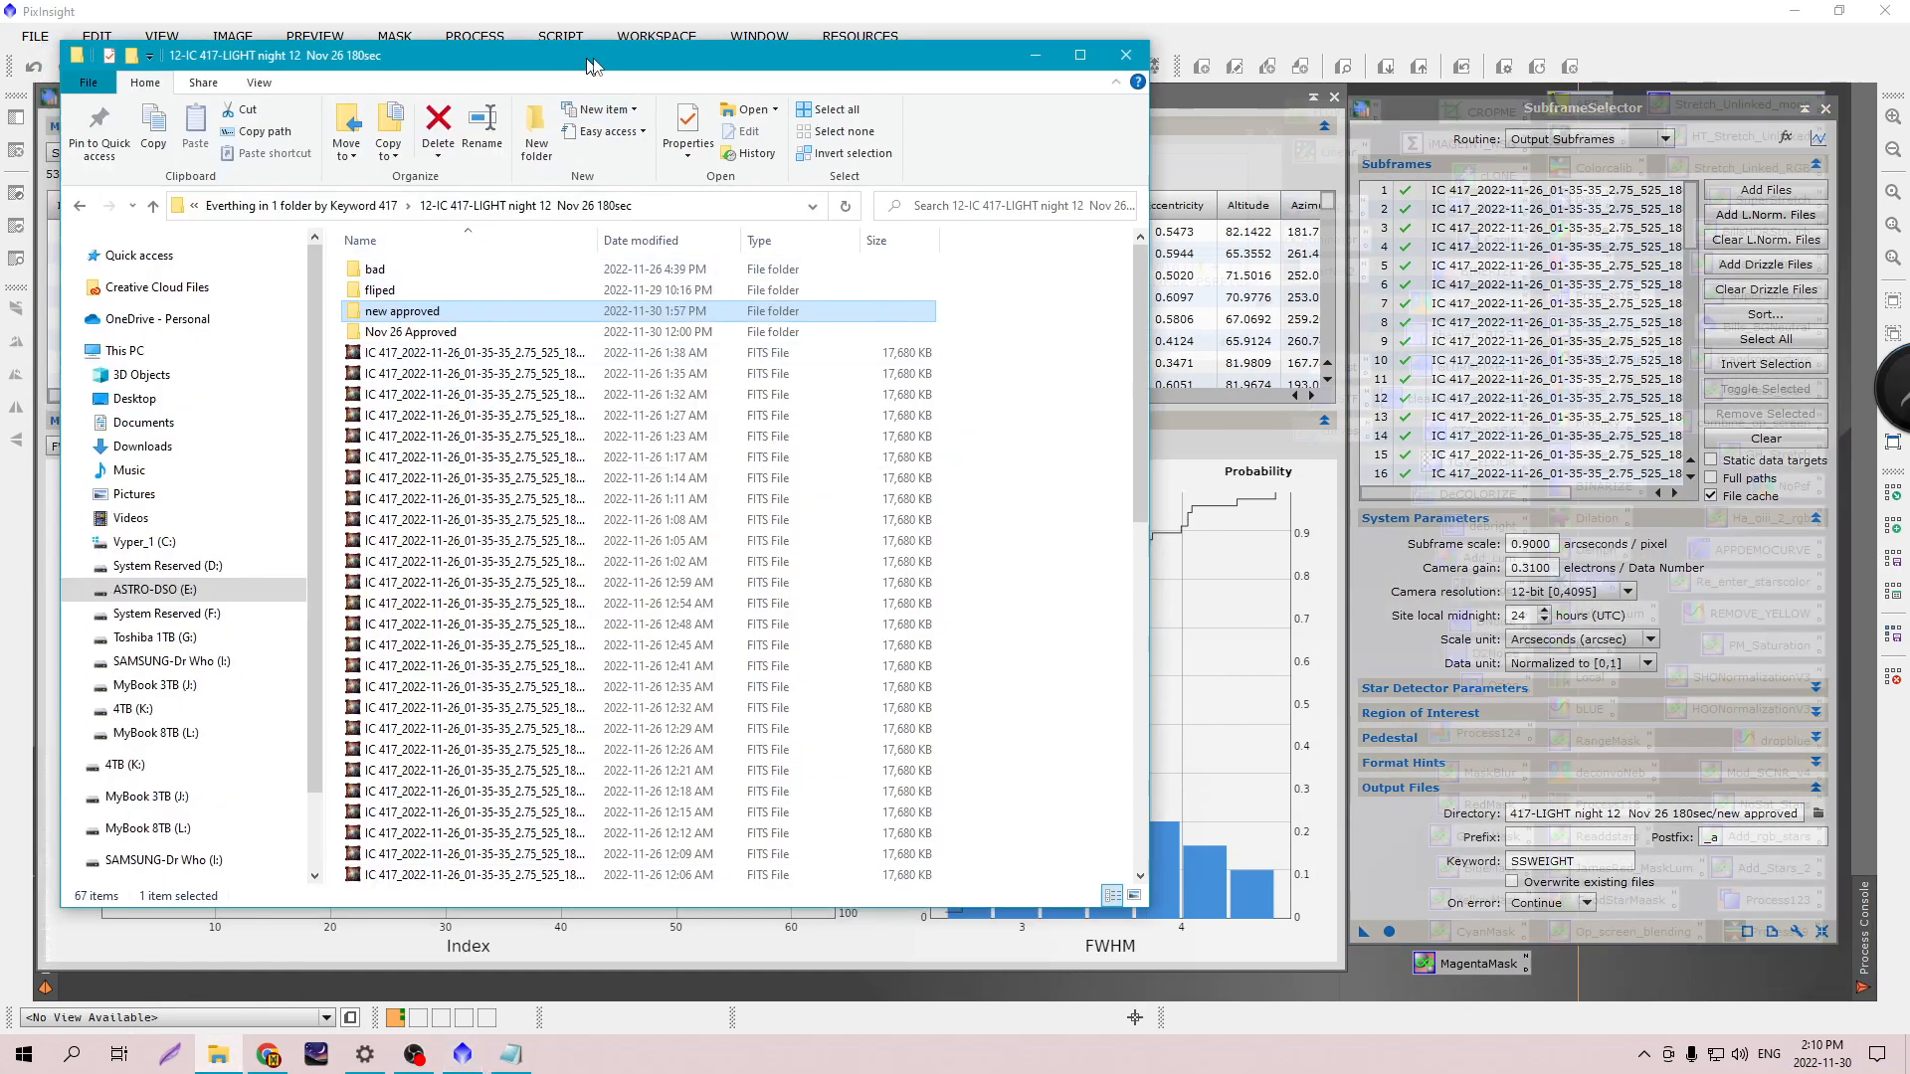
{"action": "left_click_drag", "start_coordinate": [577, 57], "coordinate": [719, 55]}
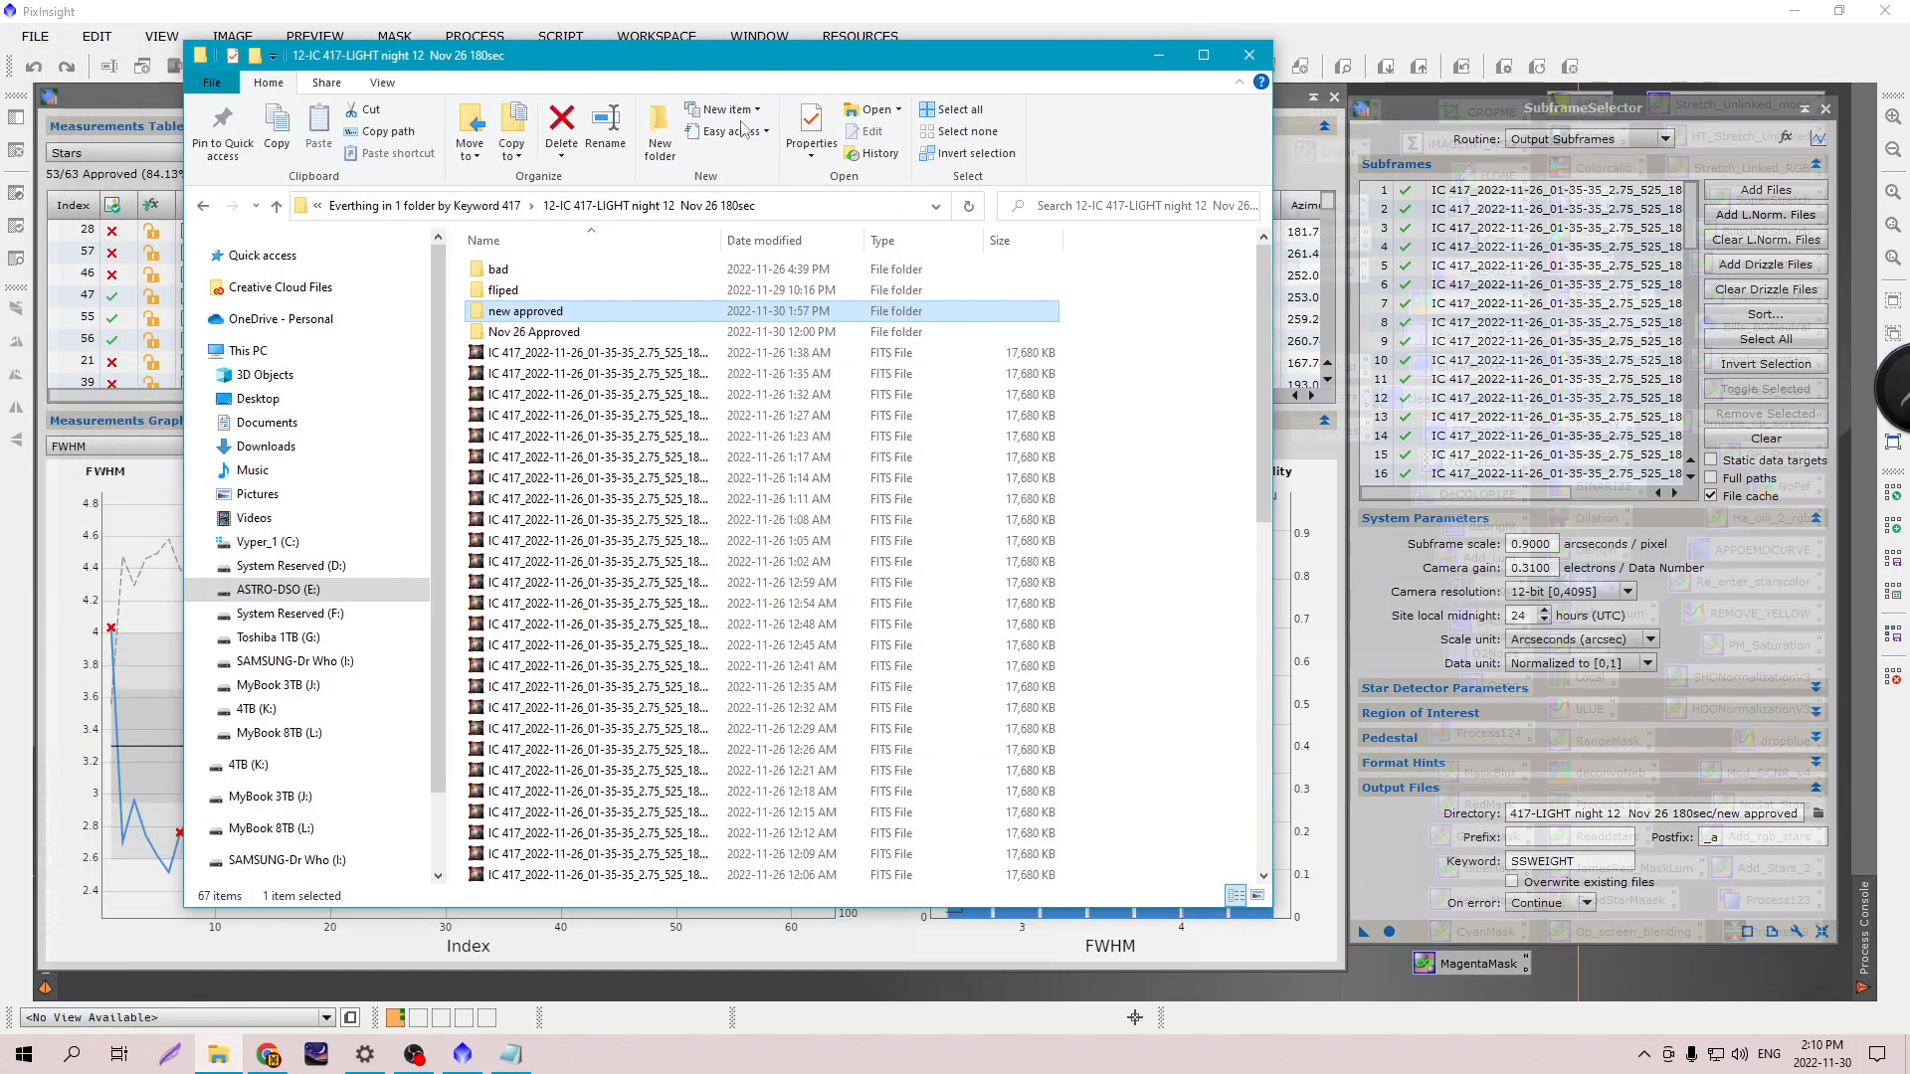
{"action": "double_click", "coordinate": [537, 311]}
{"action": "left_click_drag", "start_coordinate": [728, 243], "coordinate": [1056, 243]}
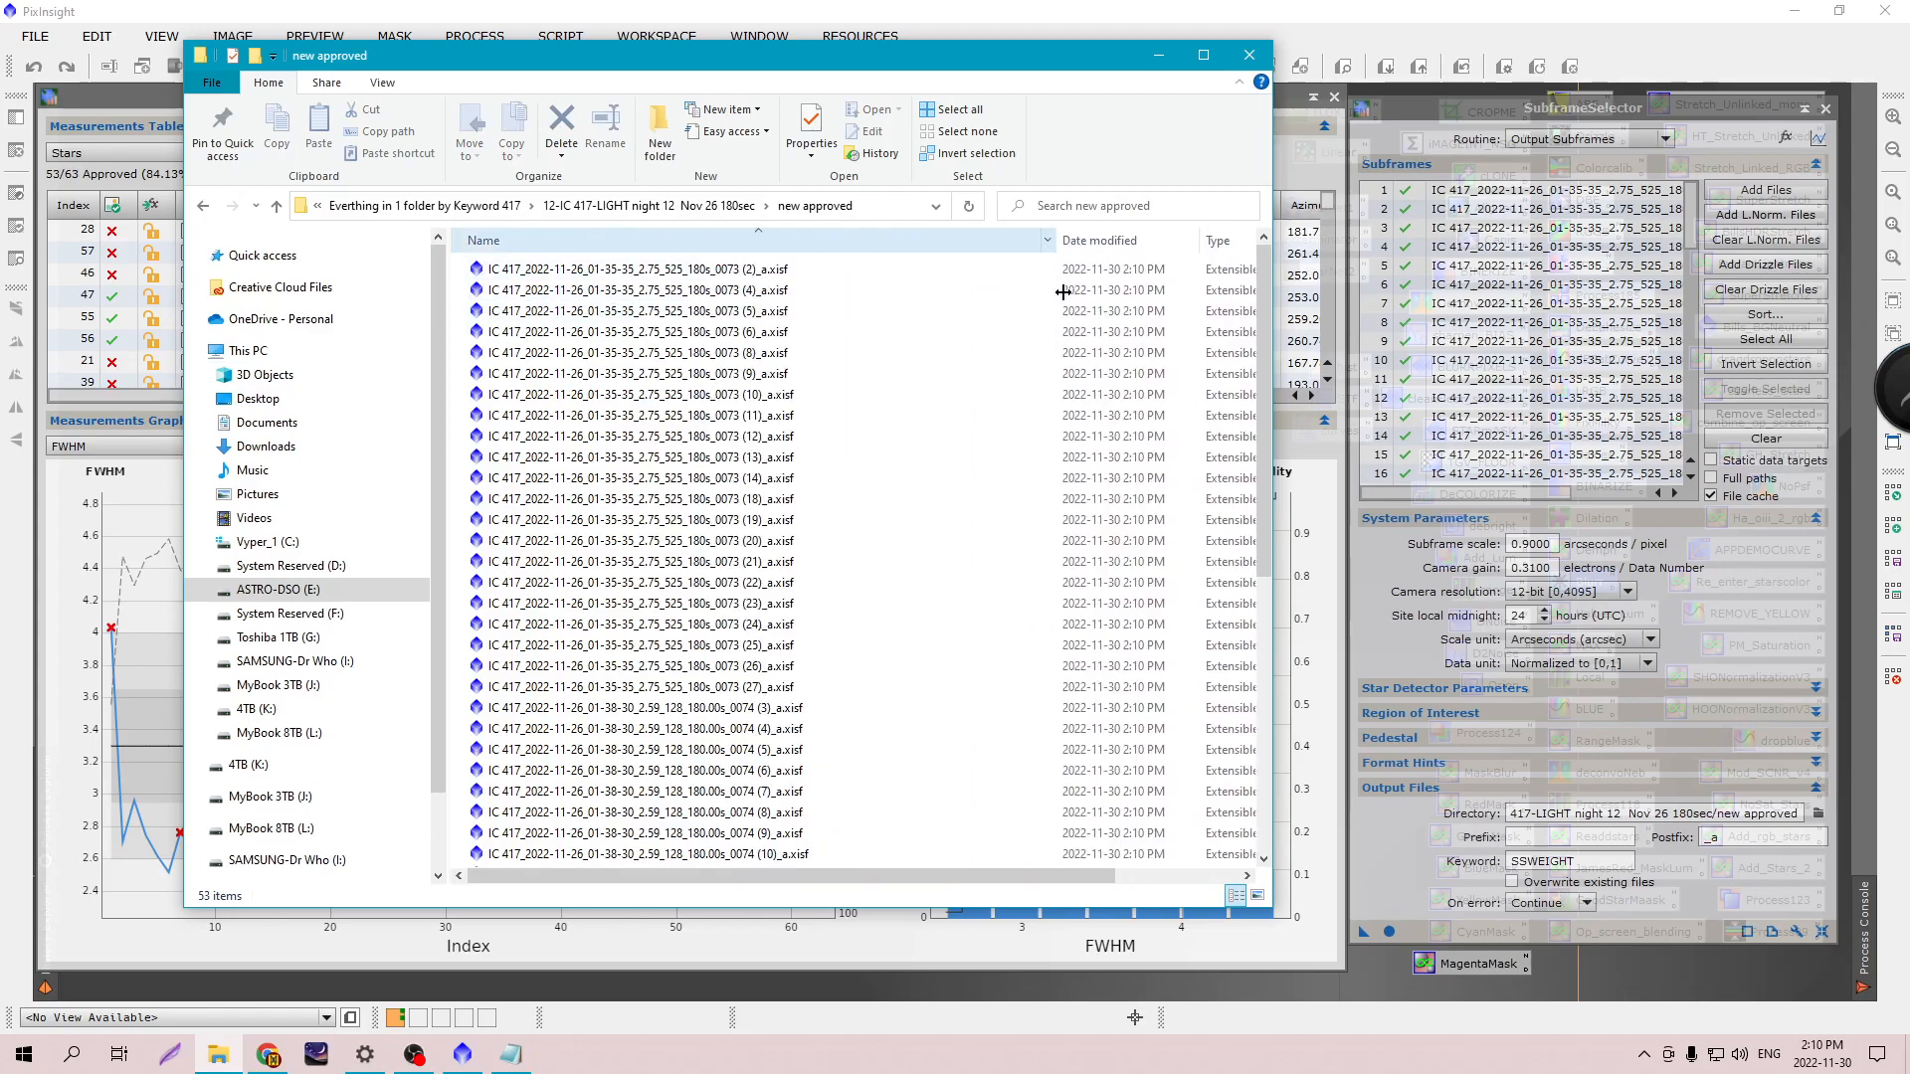
Compare the contents of the Nov 26 Approved, night 12 and new approved folders, then return to PixInsight.
{"action": "left_click", "coordinate": [278, 207]}
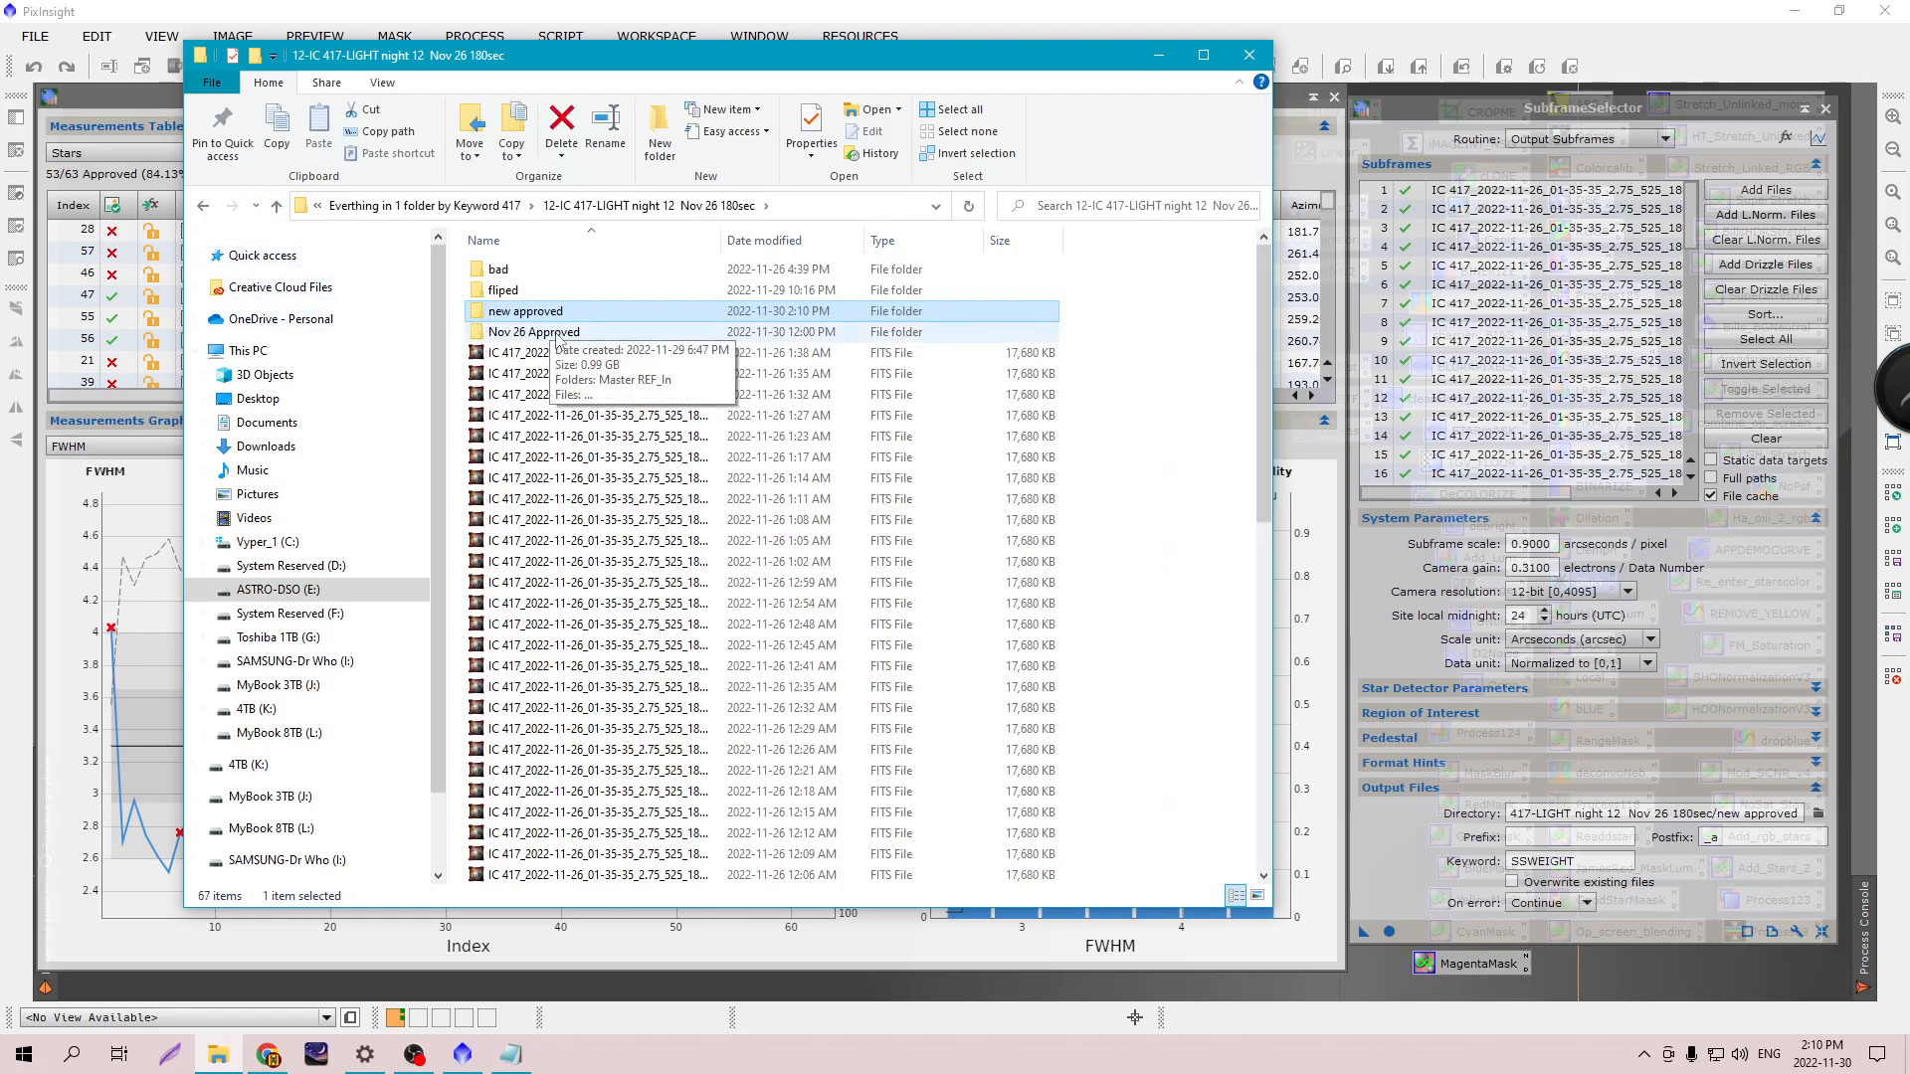
{"action": "double_click", "coordinate": [554, 333]}
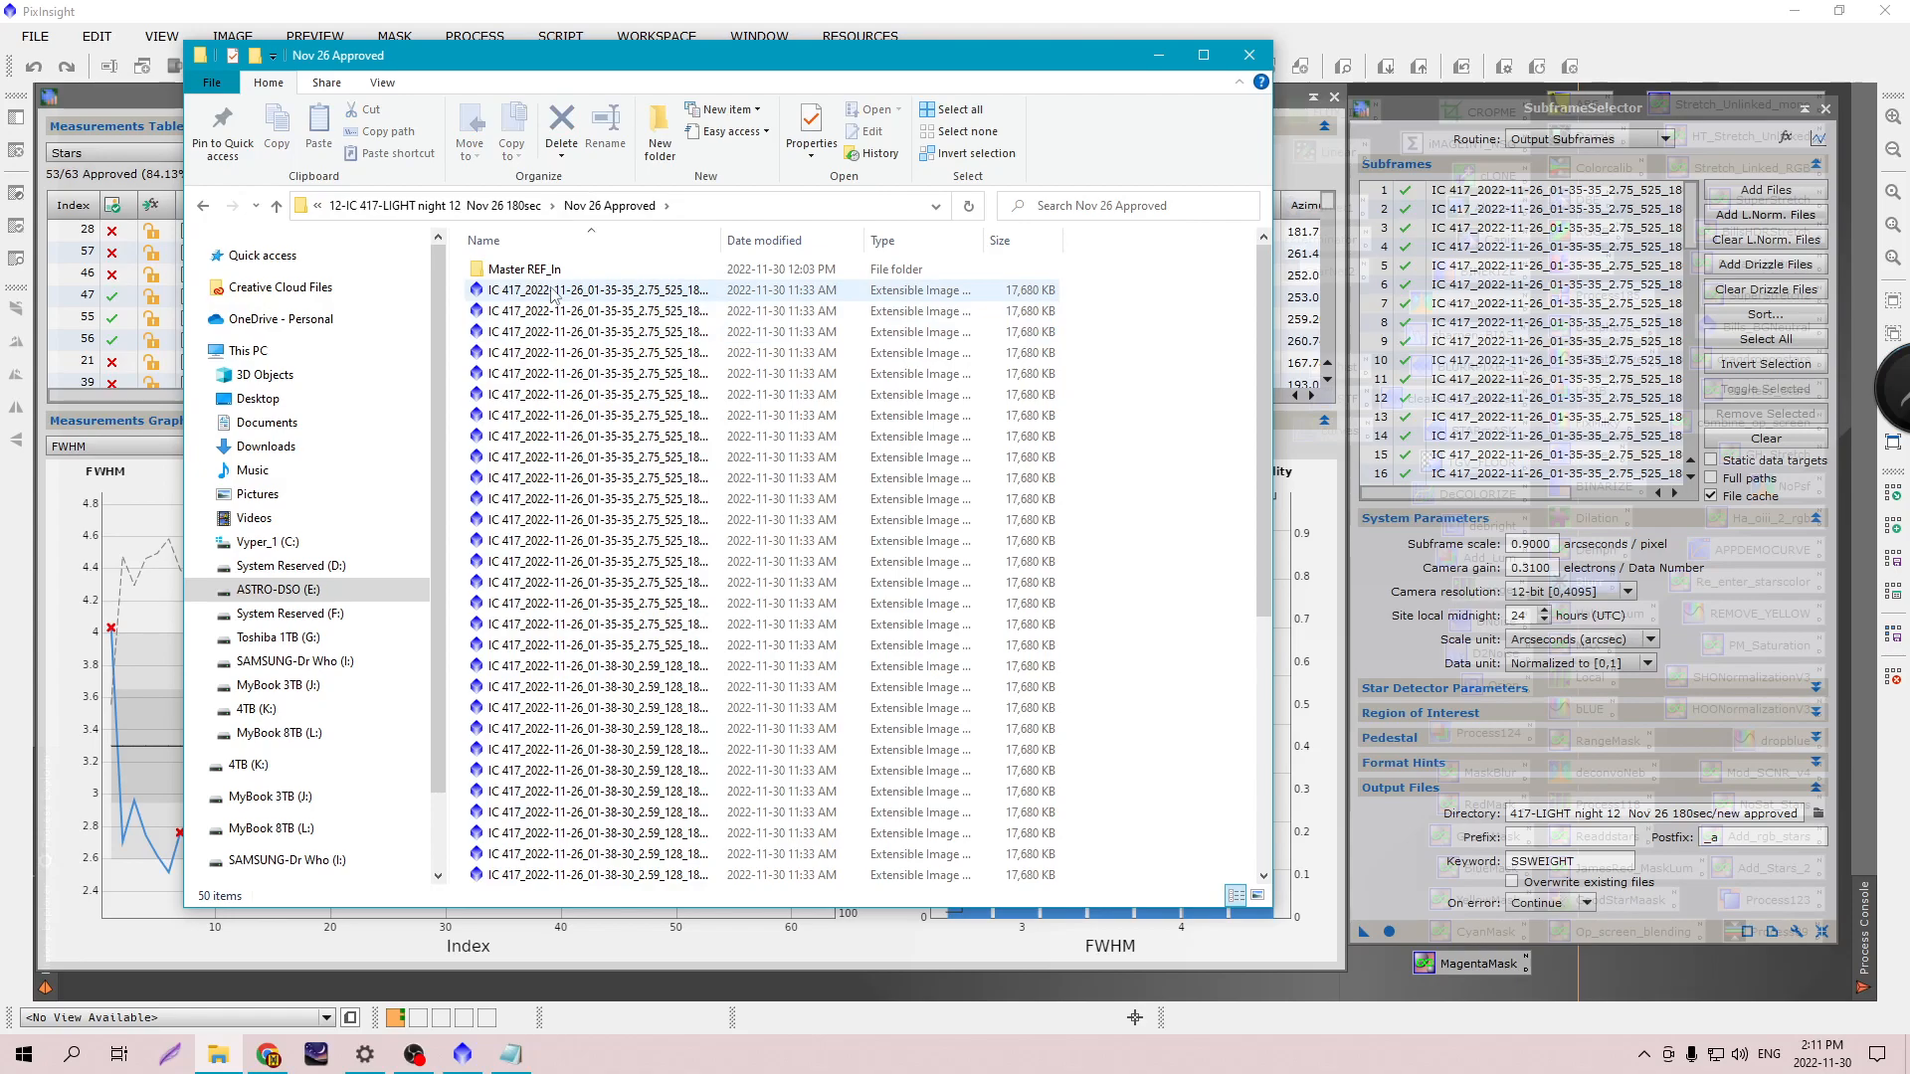
{"action": "left_click_drag", "start_coordinate": [720, 243], "coordinate": [864, 261]}
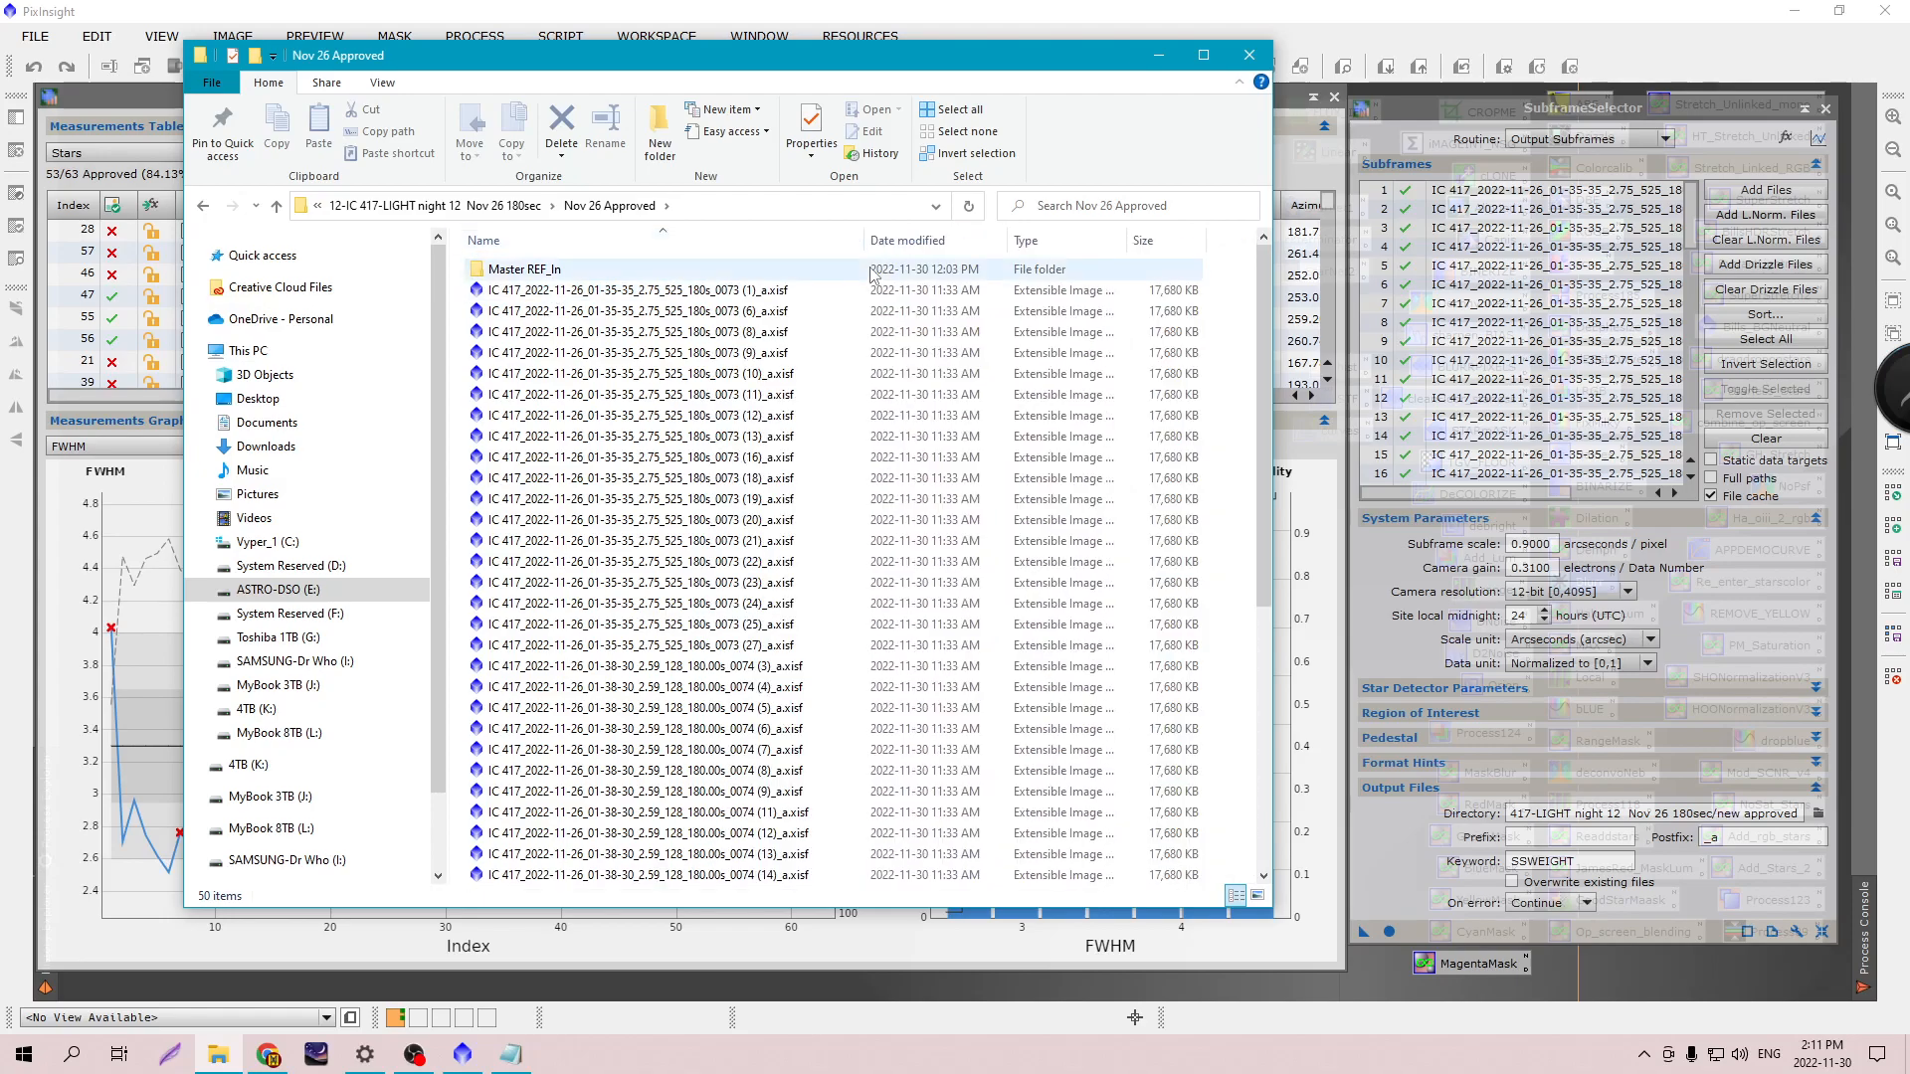
{"action": "left_click", "coordinate": [277, 207]}
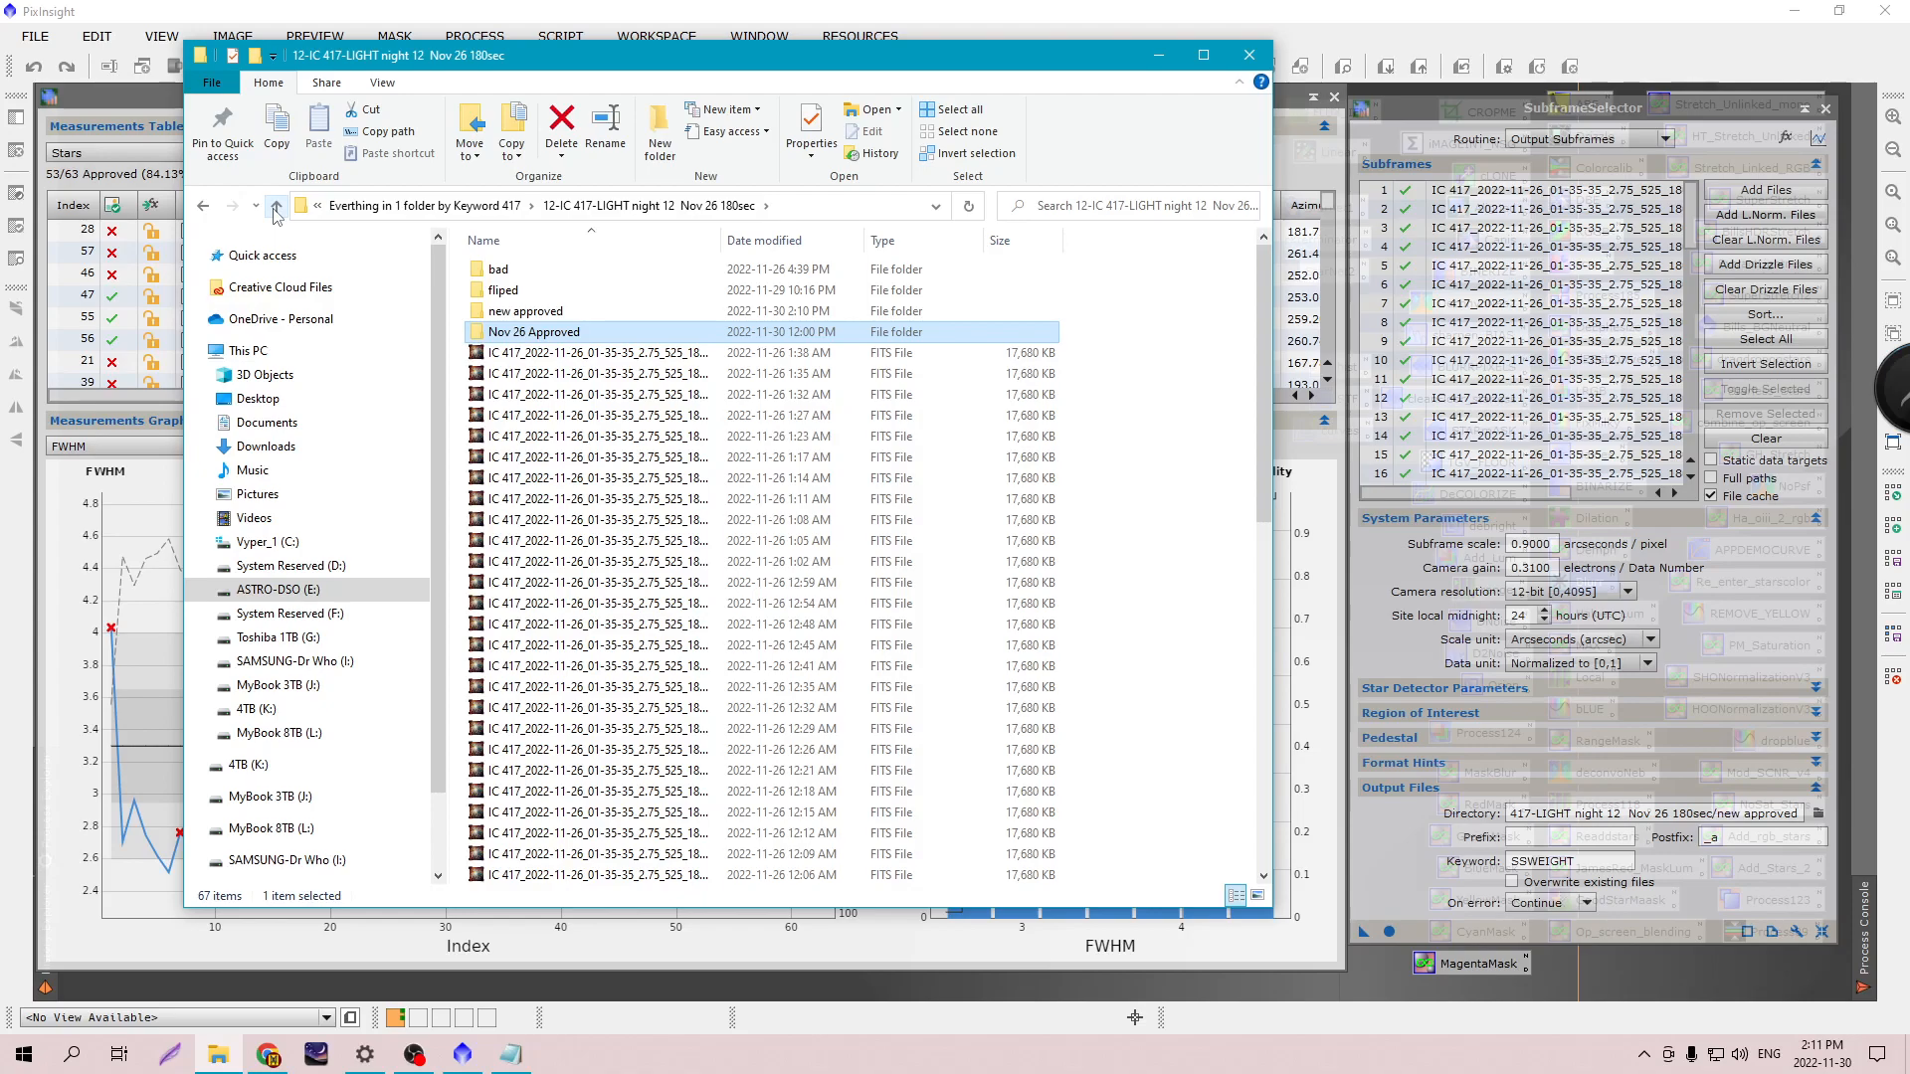
{"action": "left_click_drag", "start_coordinate": [720, 243], "coordinate": [886, 270]}
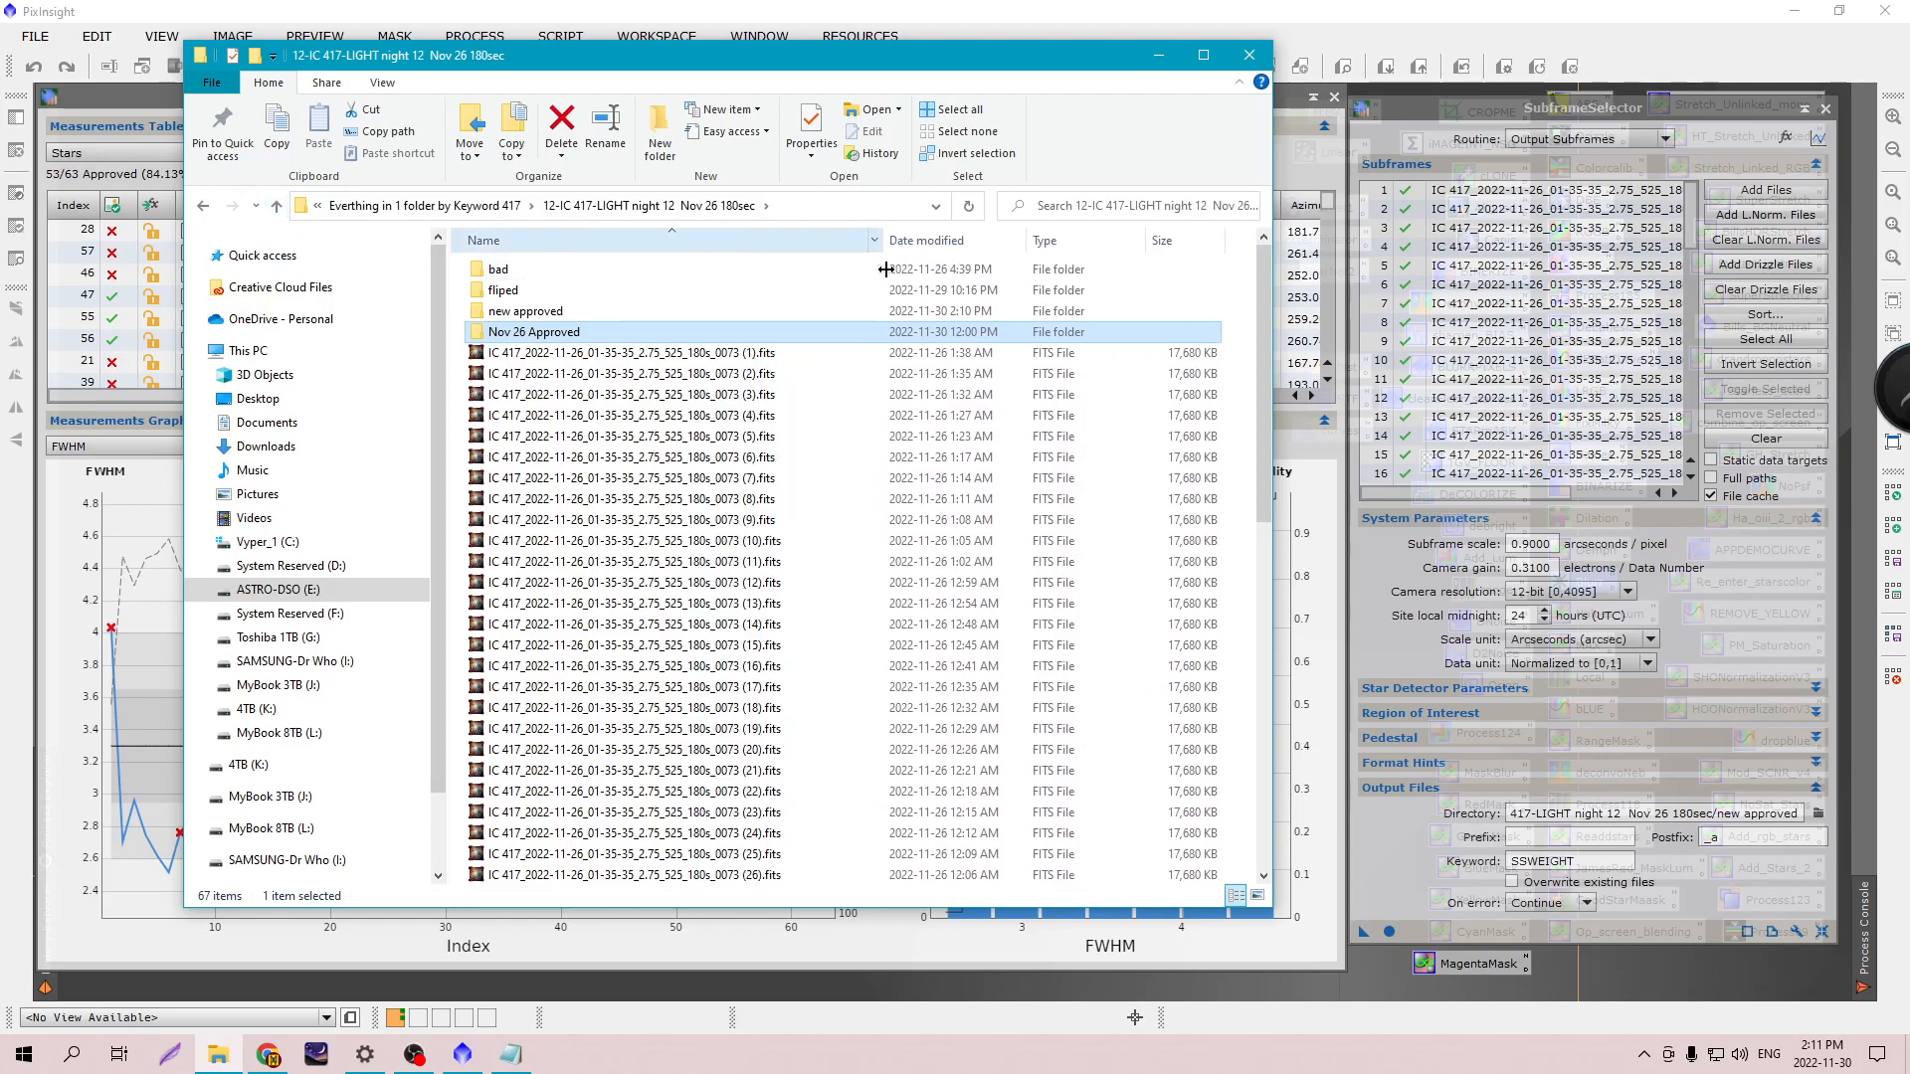
{"action": "double_click", "coordinate": [575, 314]}
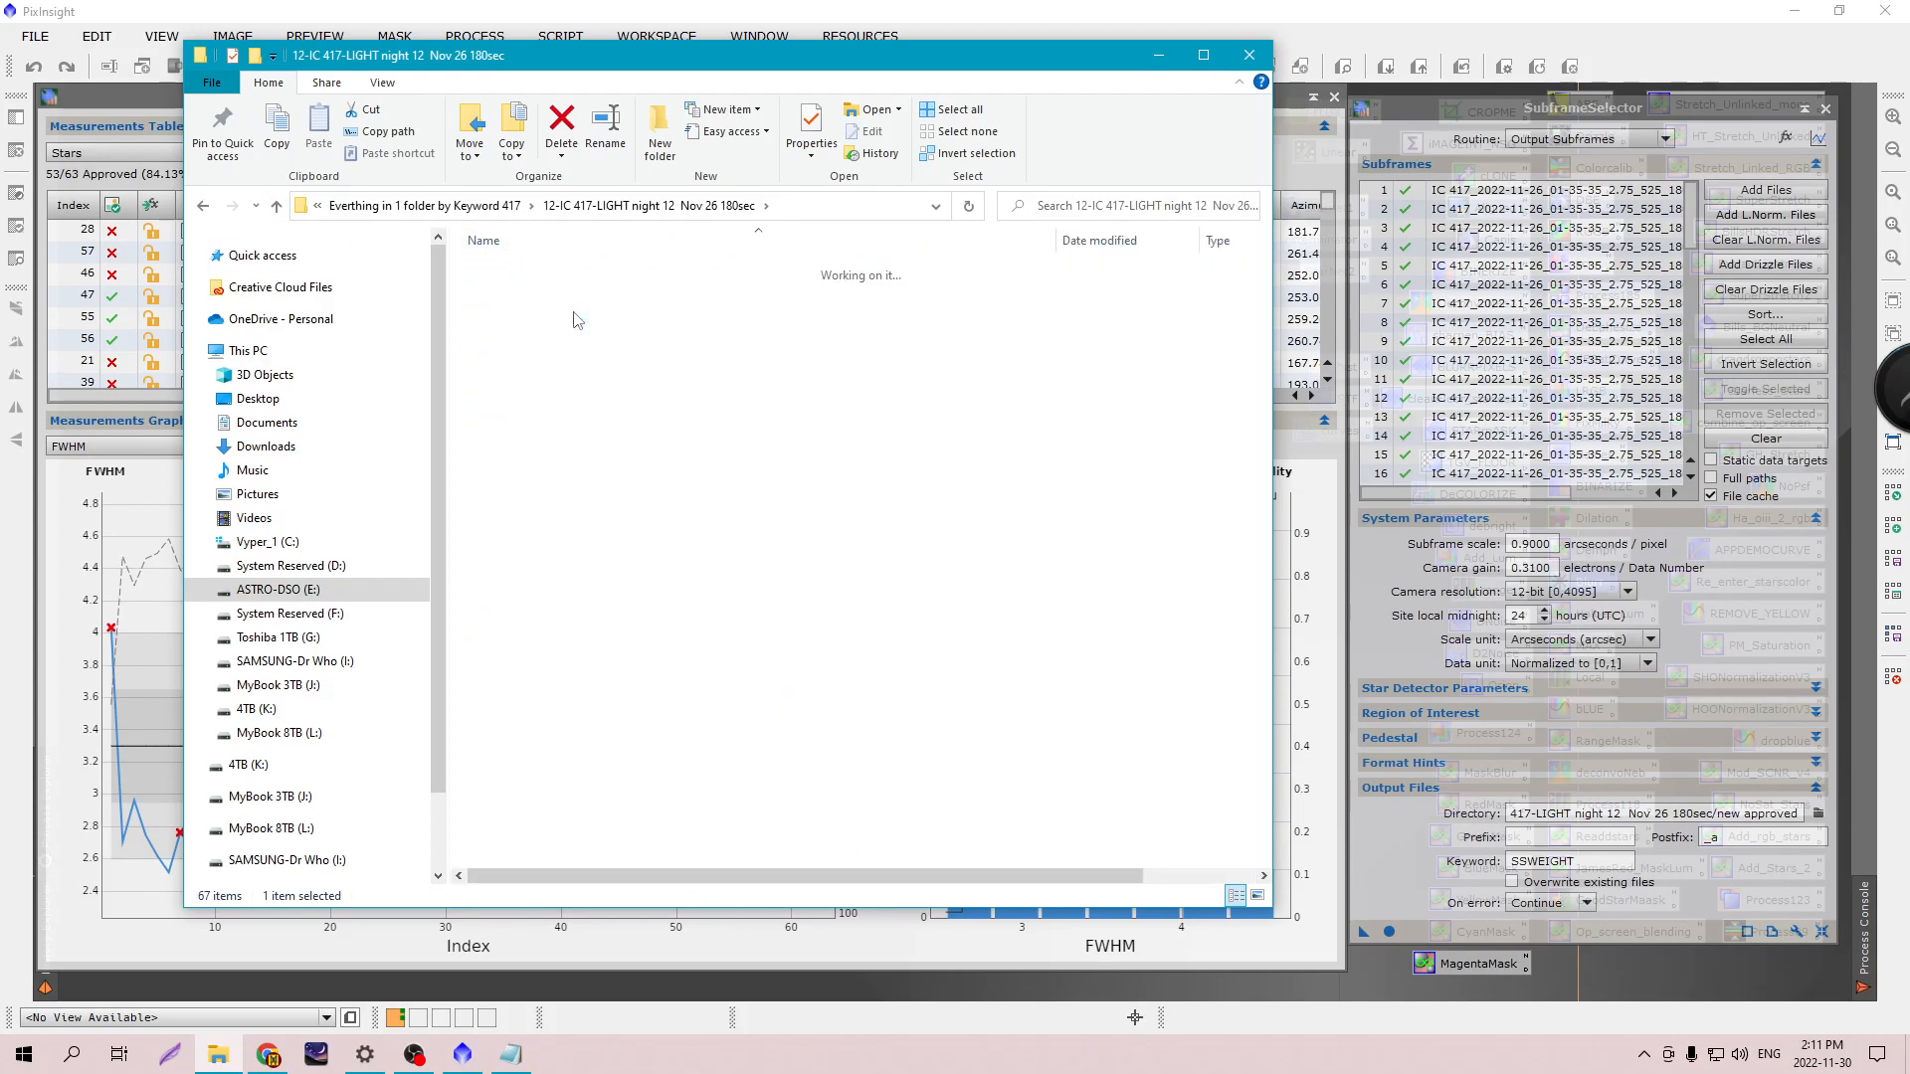
{"action": "left_click", "coordinate": [1166, 64]}
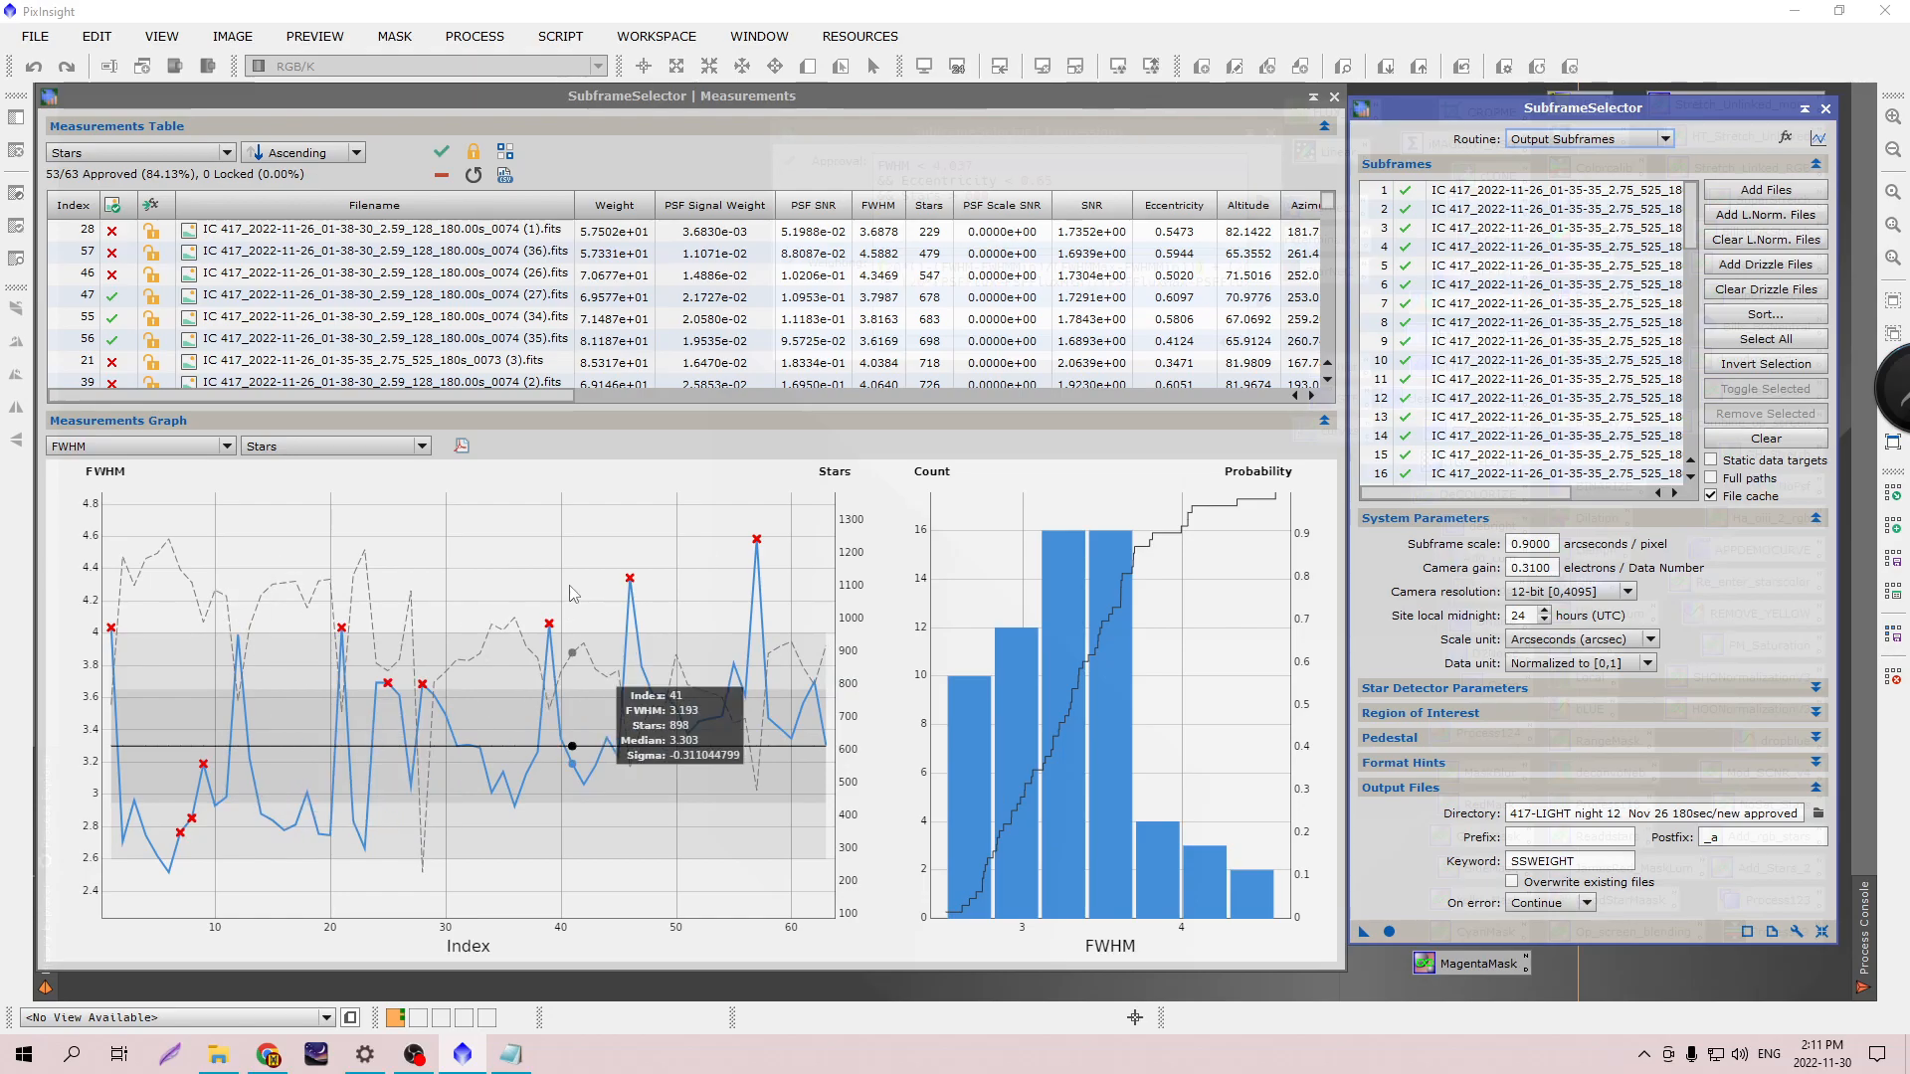
Minimize the SubframeSelector window and arrange the Measurements and Expressions windows to review the approval and weighting expressions.
{"action": "left_click_drag", "start_coordinate": [1751, 128], "coordinate": [1796, 161]}
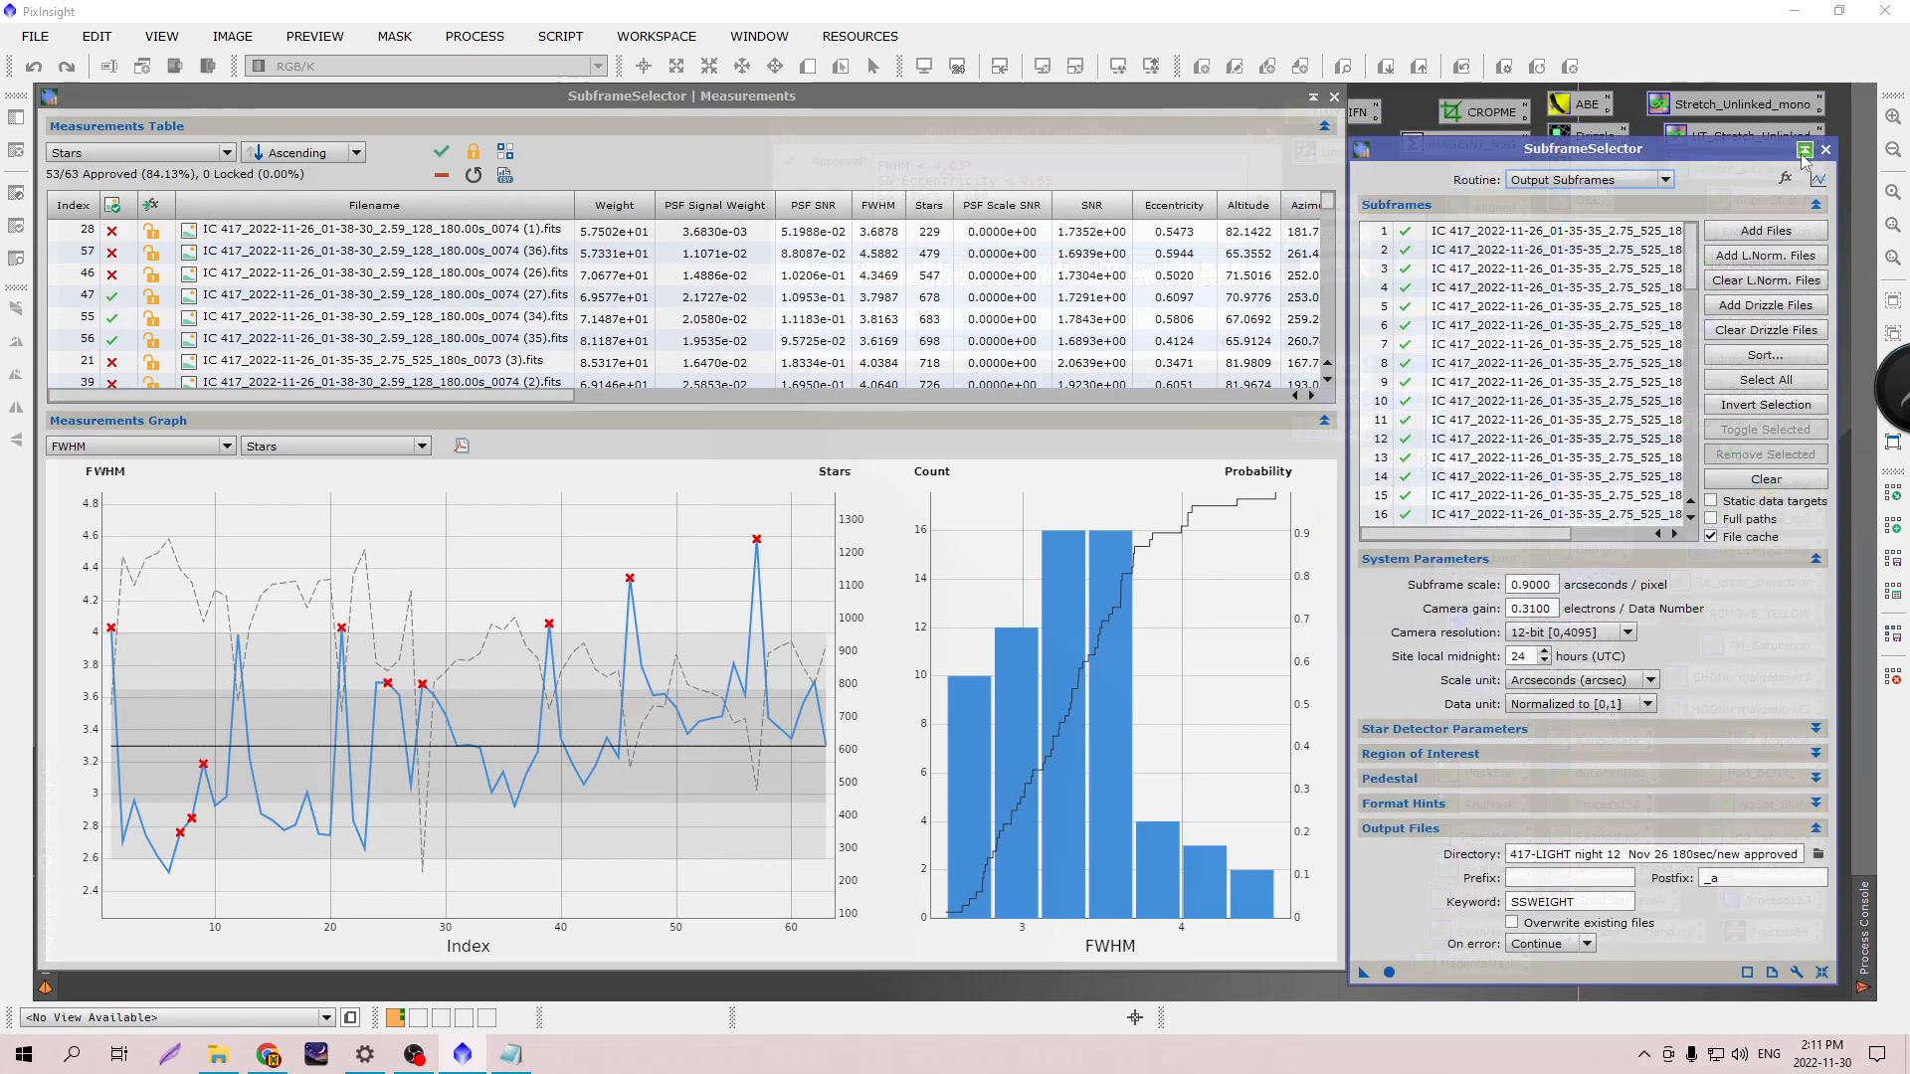
{"action": "left_click", "coordinate": [1804, 151]}
{"action": "left_click_drag", "start_coordinate": [1130, 103], "coordinate": [1065, 302]}
{"action": "left_click_drag", "start_coordinate": [1032, 136], "coordinate": [1555, 108]}
{"action": "left_click_drag", "start_coordinate": [1114, 293], "coordinate": [1204, 83]}
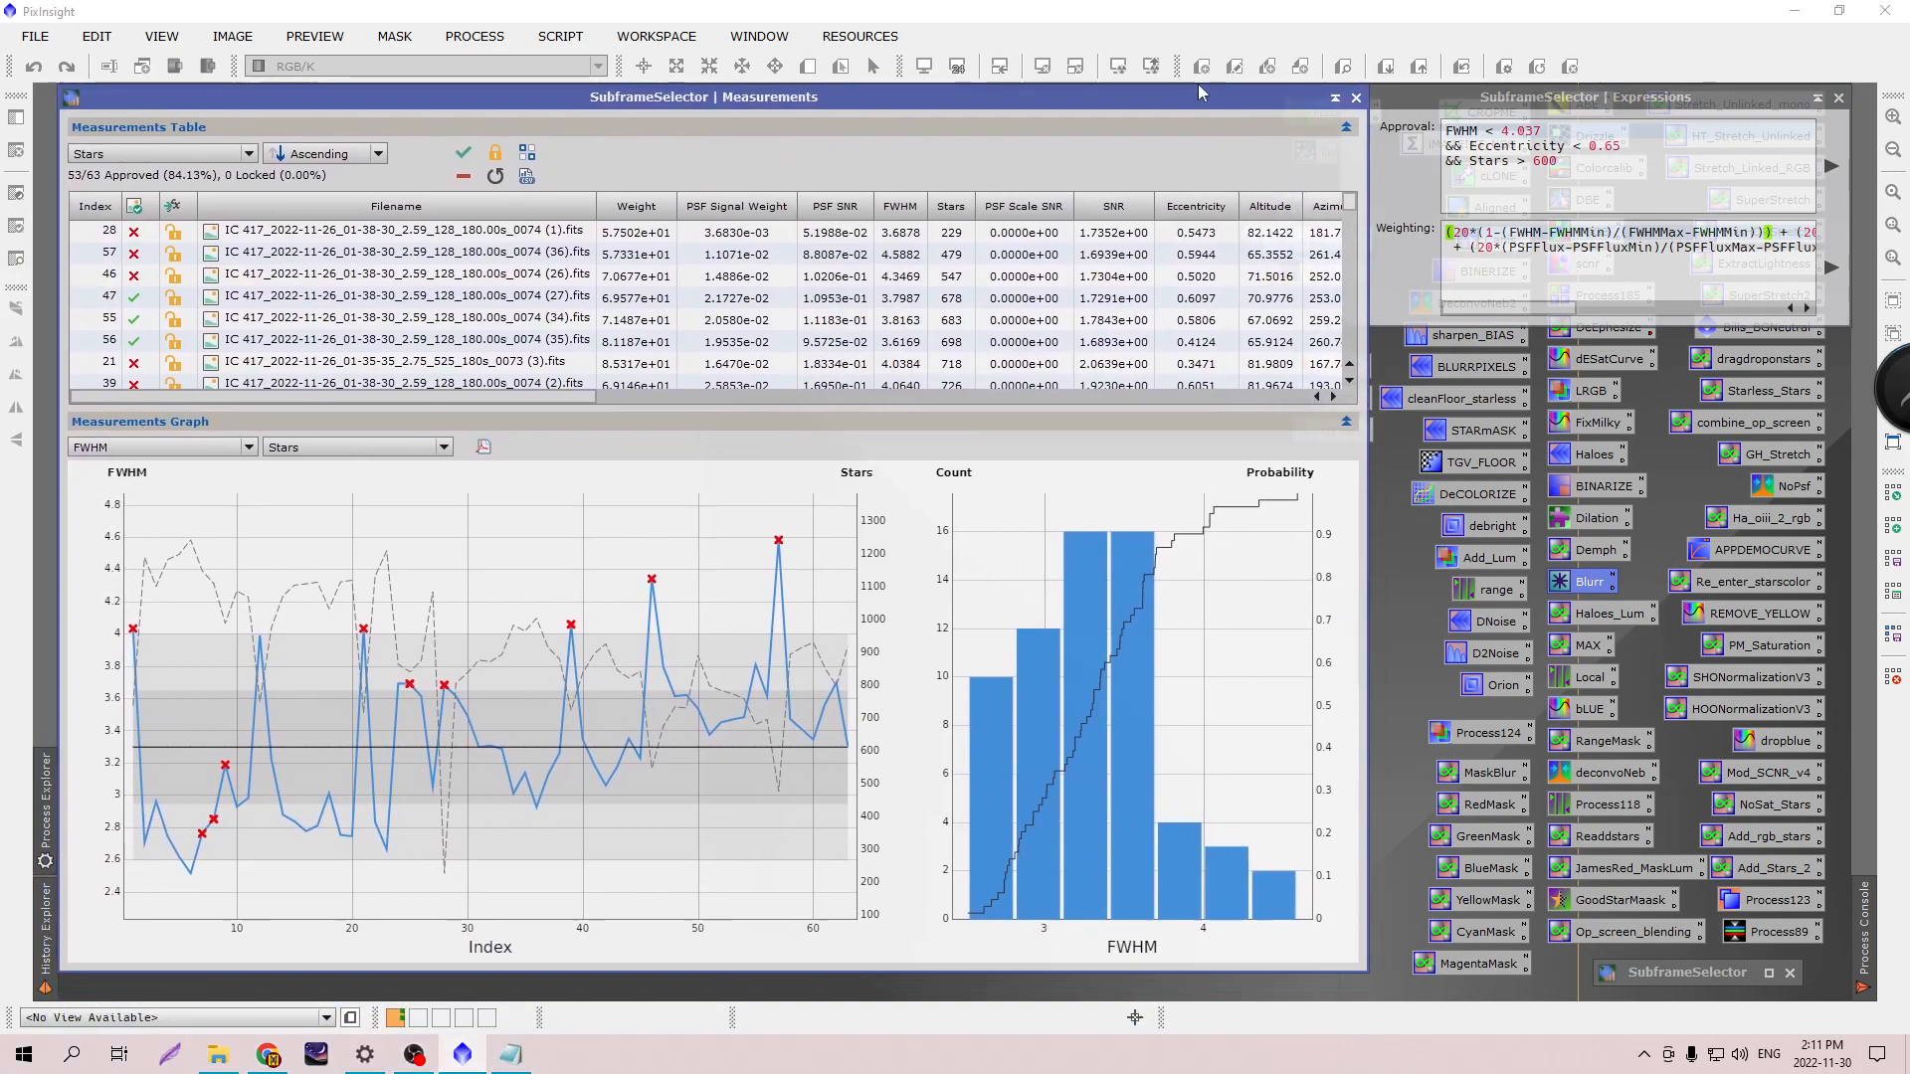
{"action": "left_click_drag", "start_coordinate": [1558, 122], "coordinate": [1558, 140]}
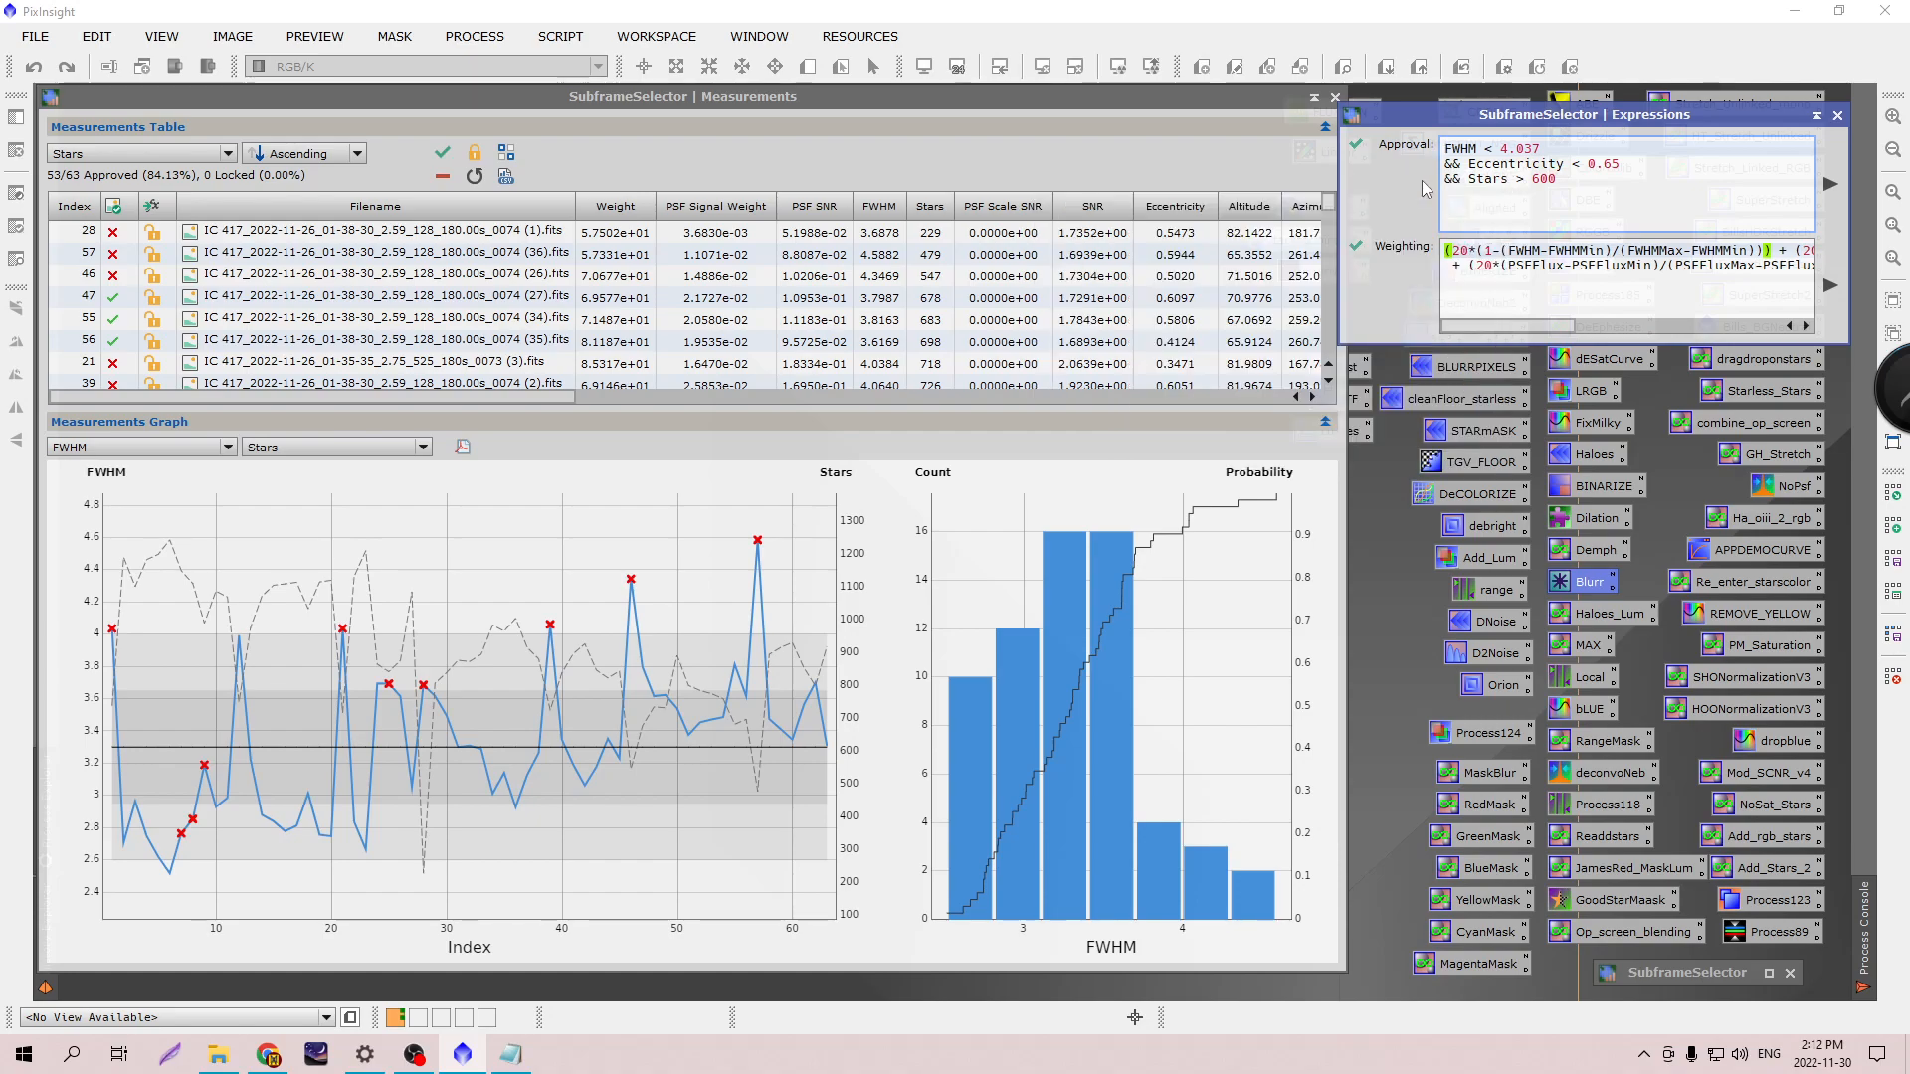
{"action": "left_click_drag", "start_coordinate": [1418, 127], "coordinate": [1431, 124]}
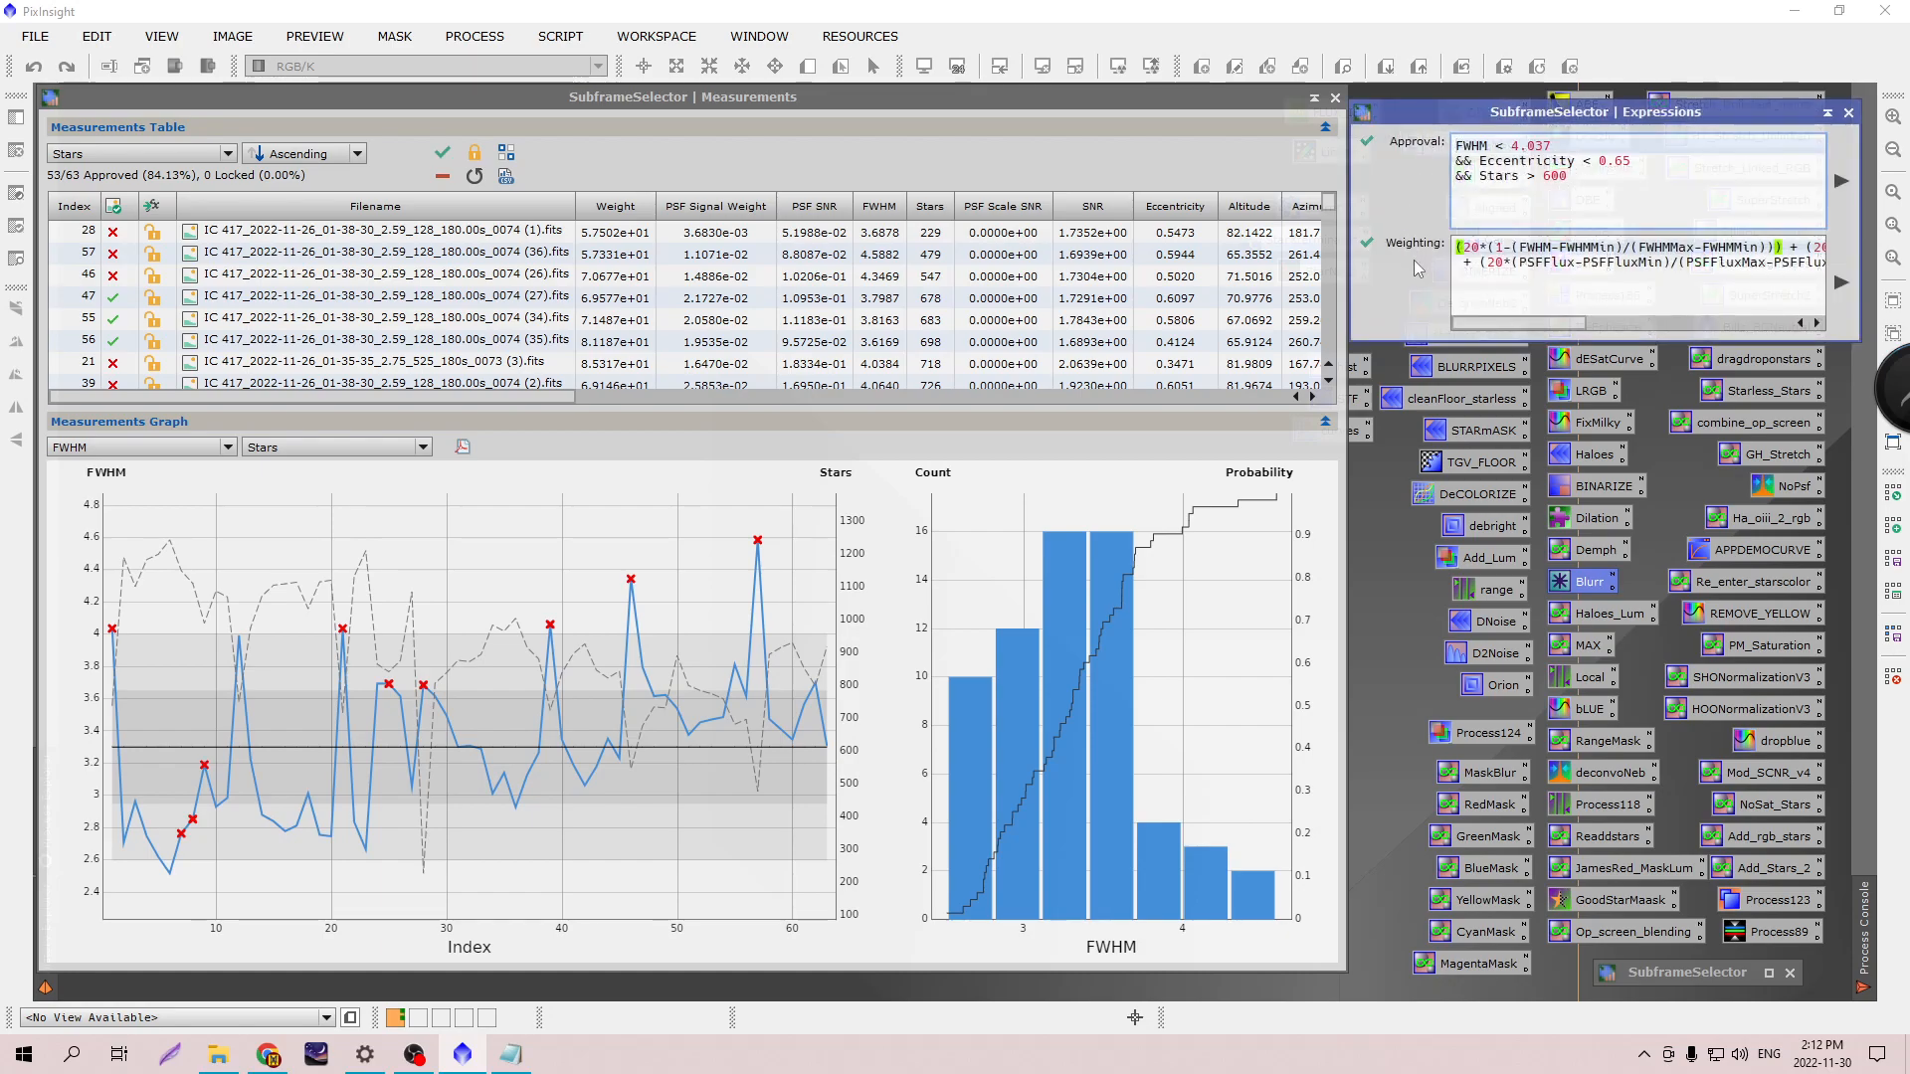
{"action": "left_click_drag", "start_coordinate": [1473, 112], "coordinate": [1362, 96]}
{"action": "mouse_move", "coordinate": [1399, 186]}
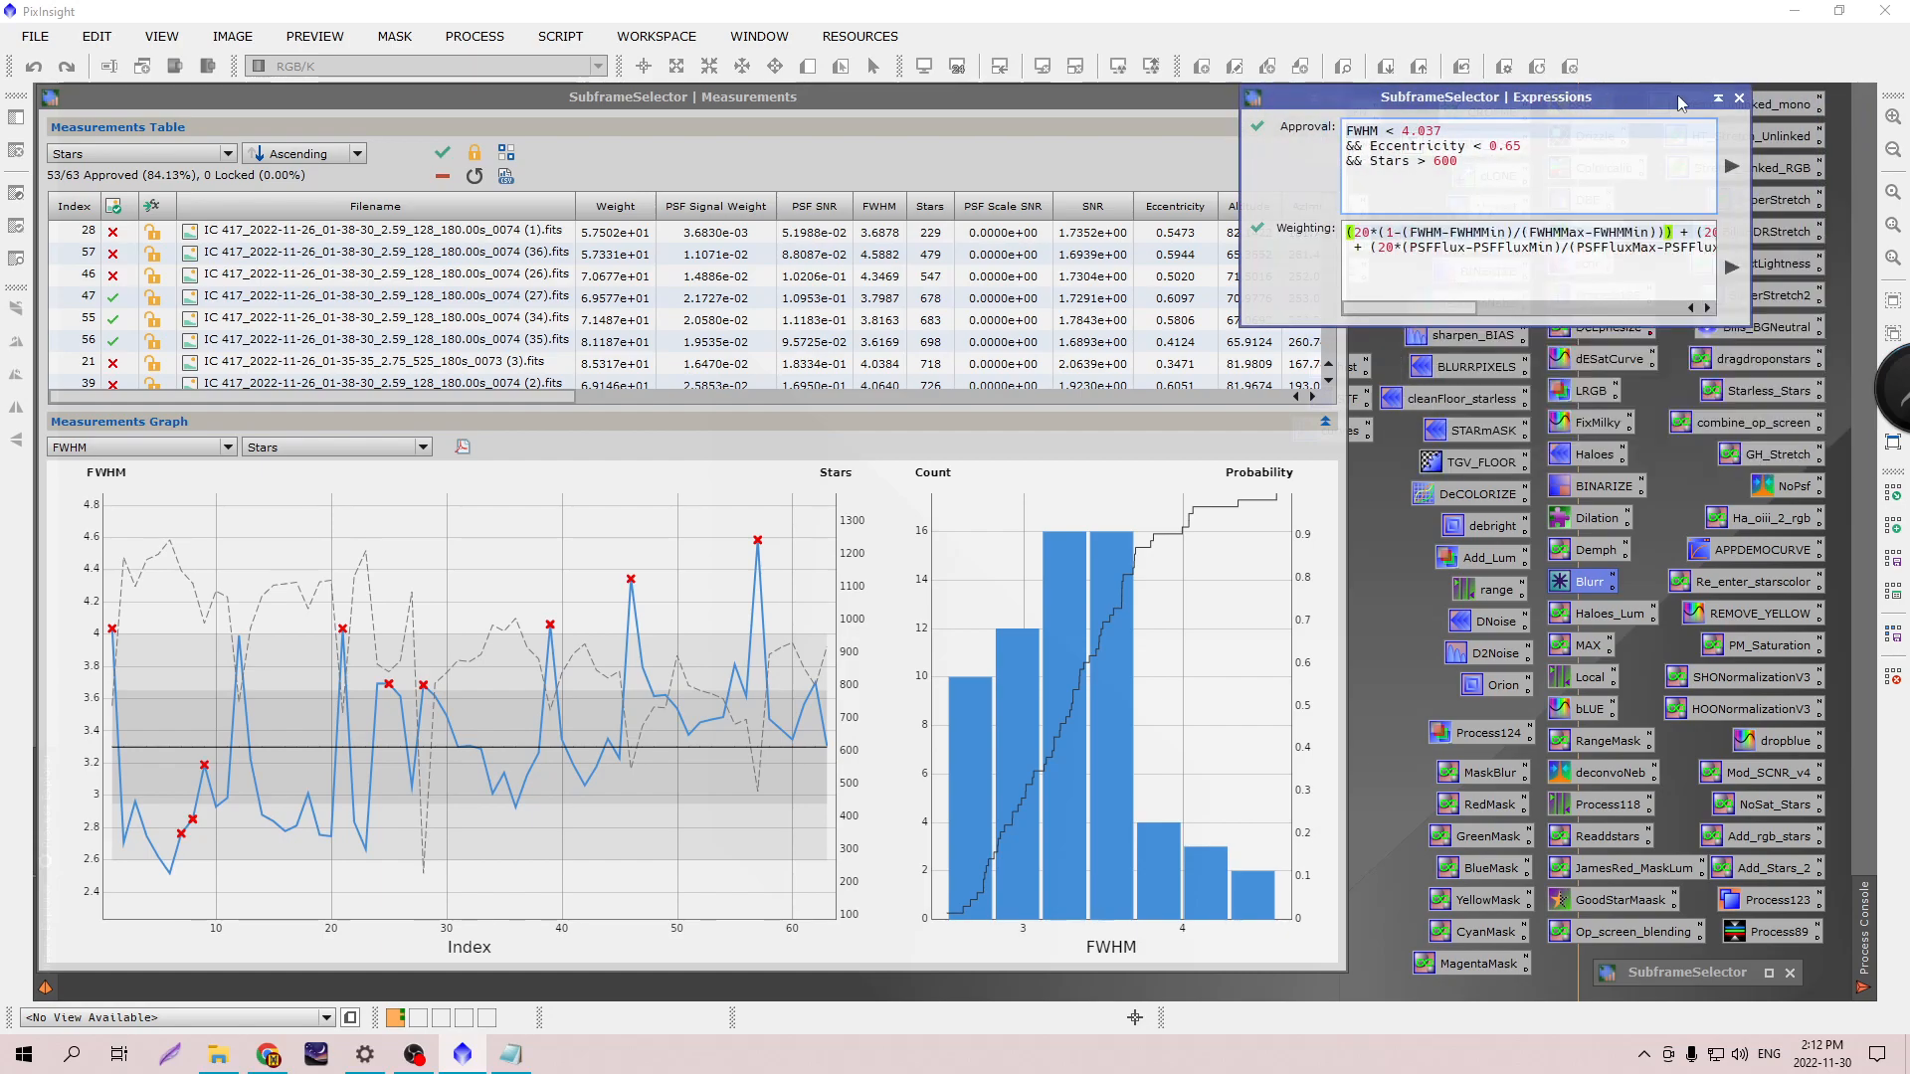
Minimize the Expressions and Measurements windows and open the Blink process.
{"action": "left_click", "coordinate": [1718, 96]}
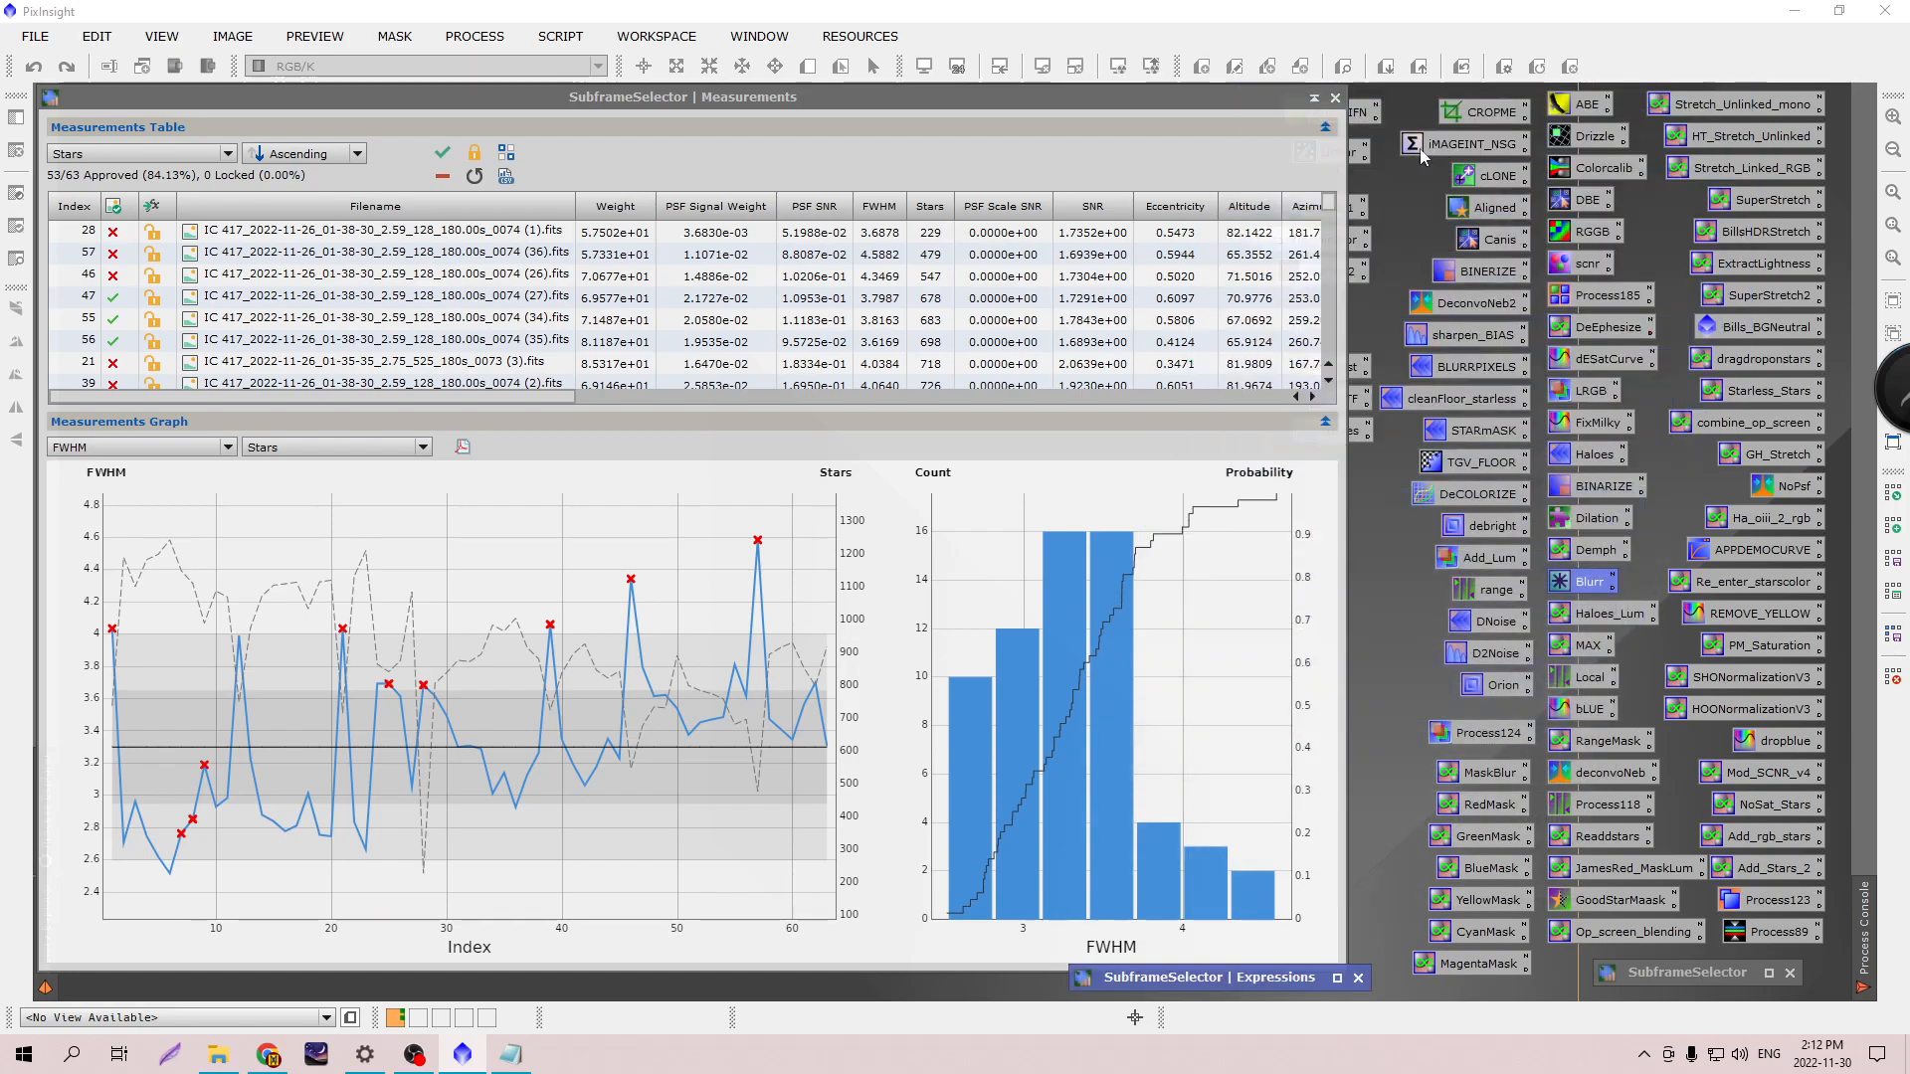
{"action": "left_click", "coordinate": [1314, 97]}
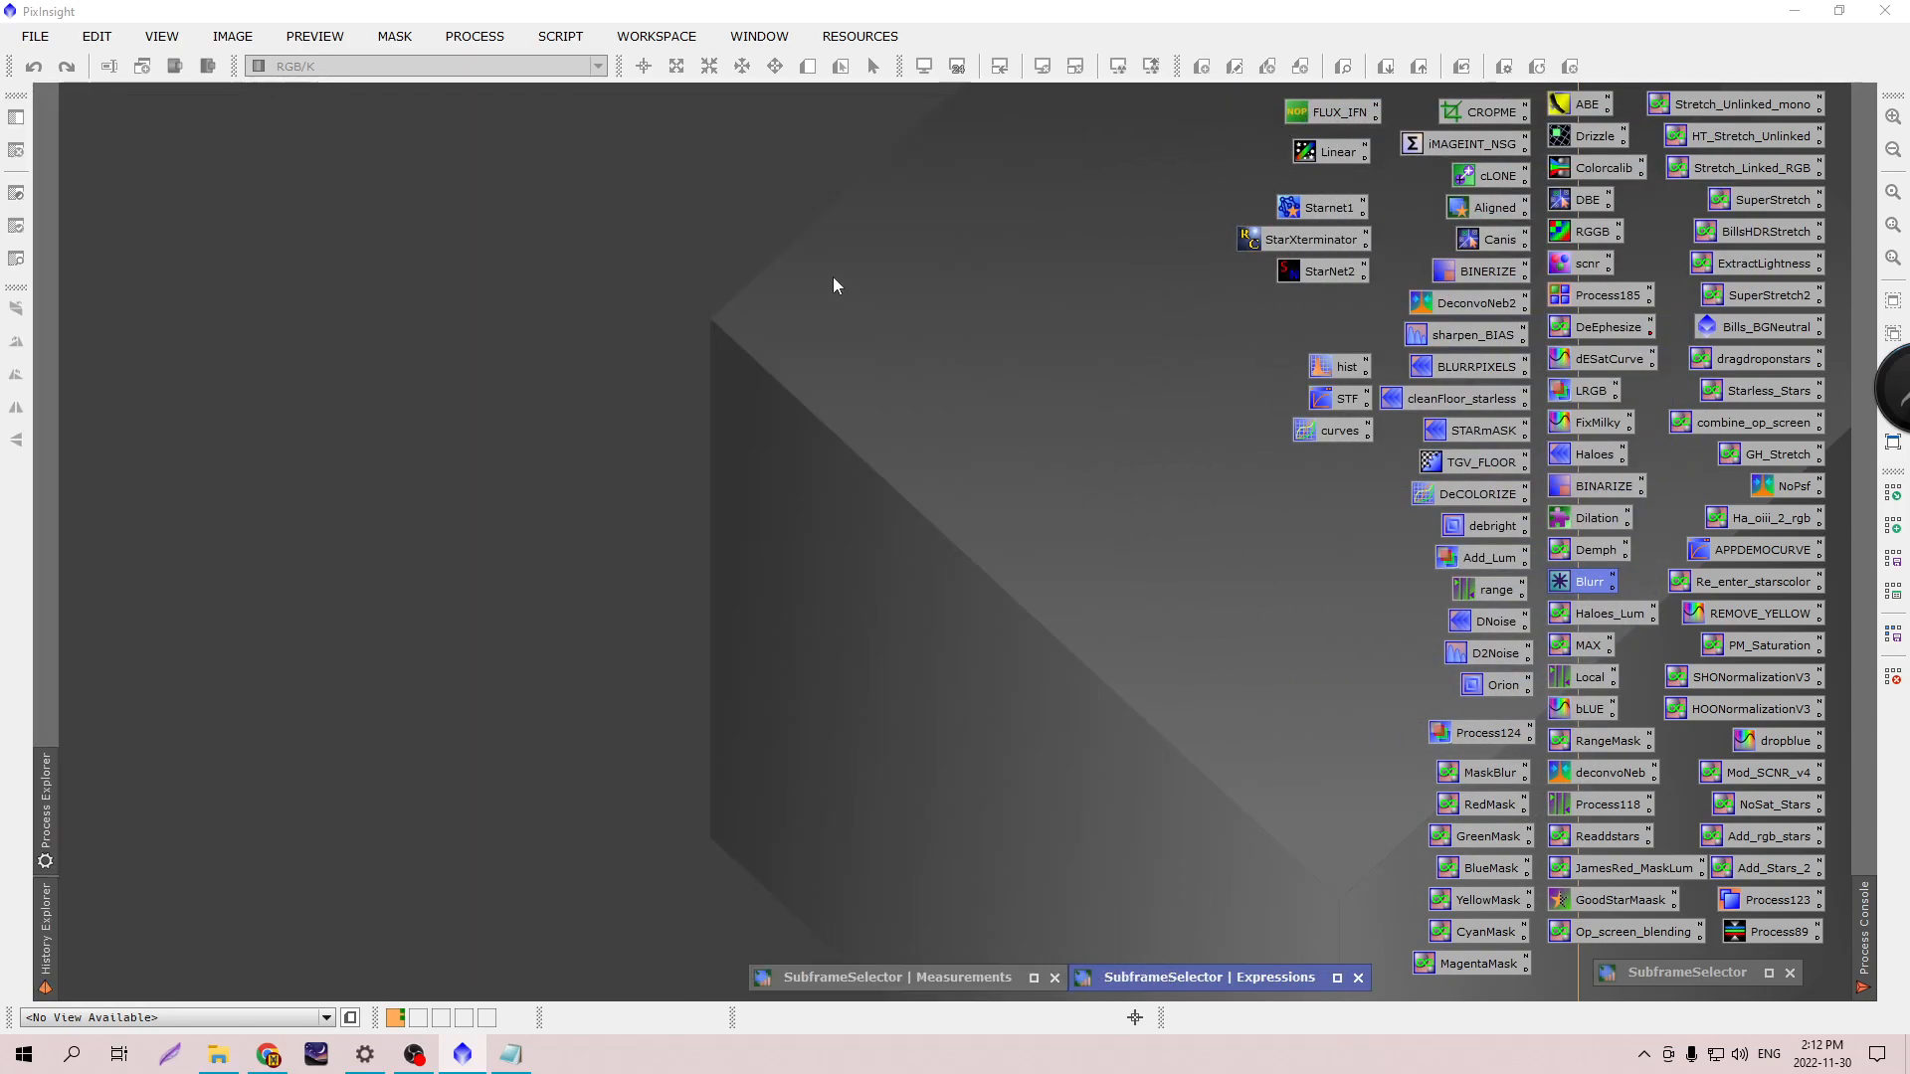
{"action": "left_click", "coordinate": [475, 36]}
{"action": "mouse_move", "coordinate": [696, 21]}
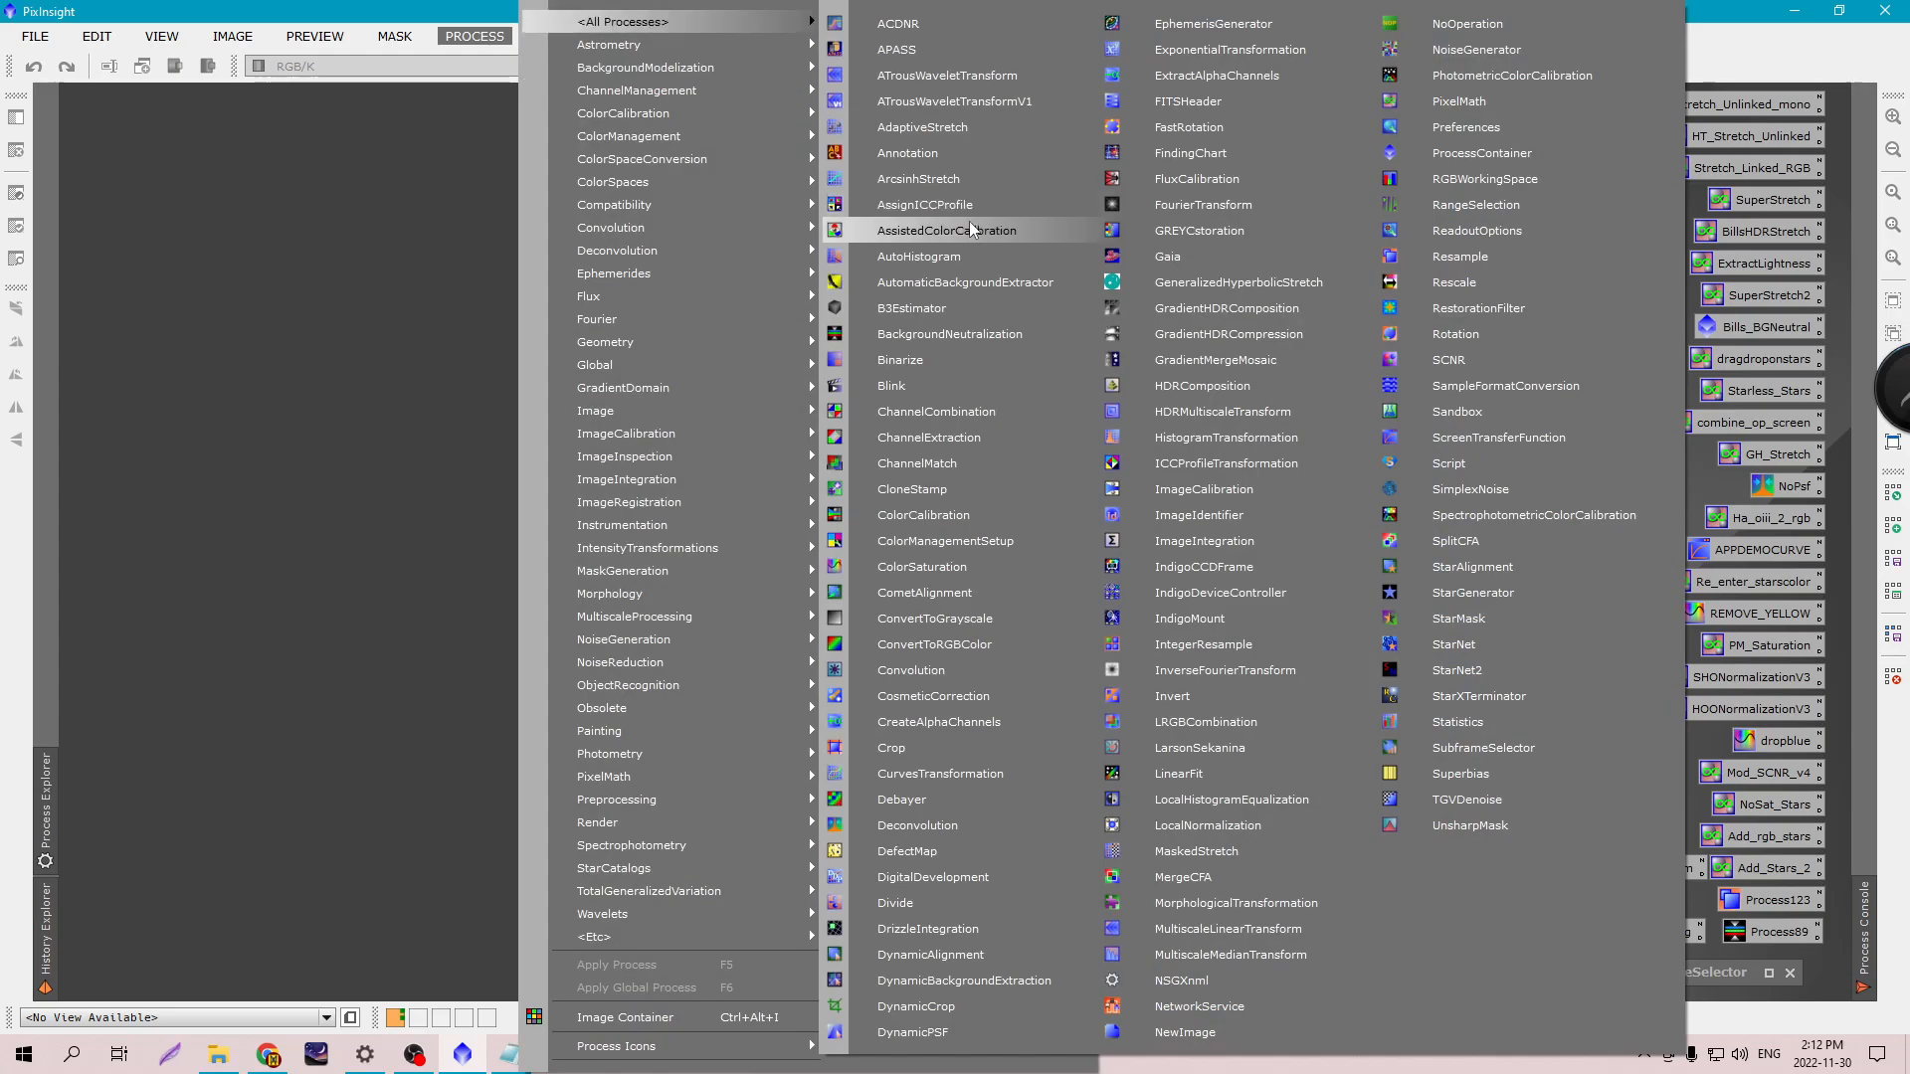
{"action": "left_click", "coordinate": [931, 386]}
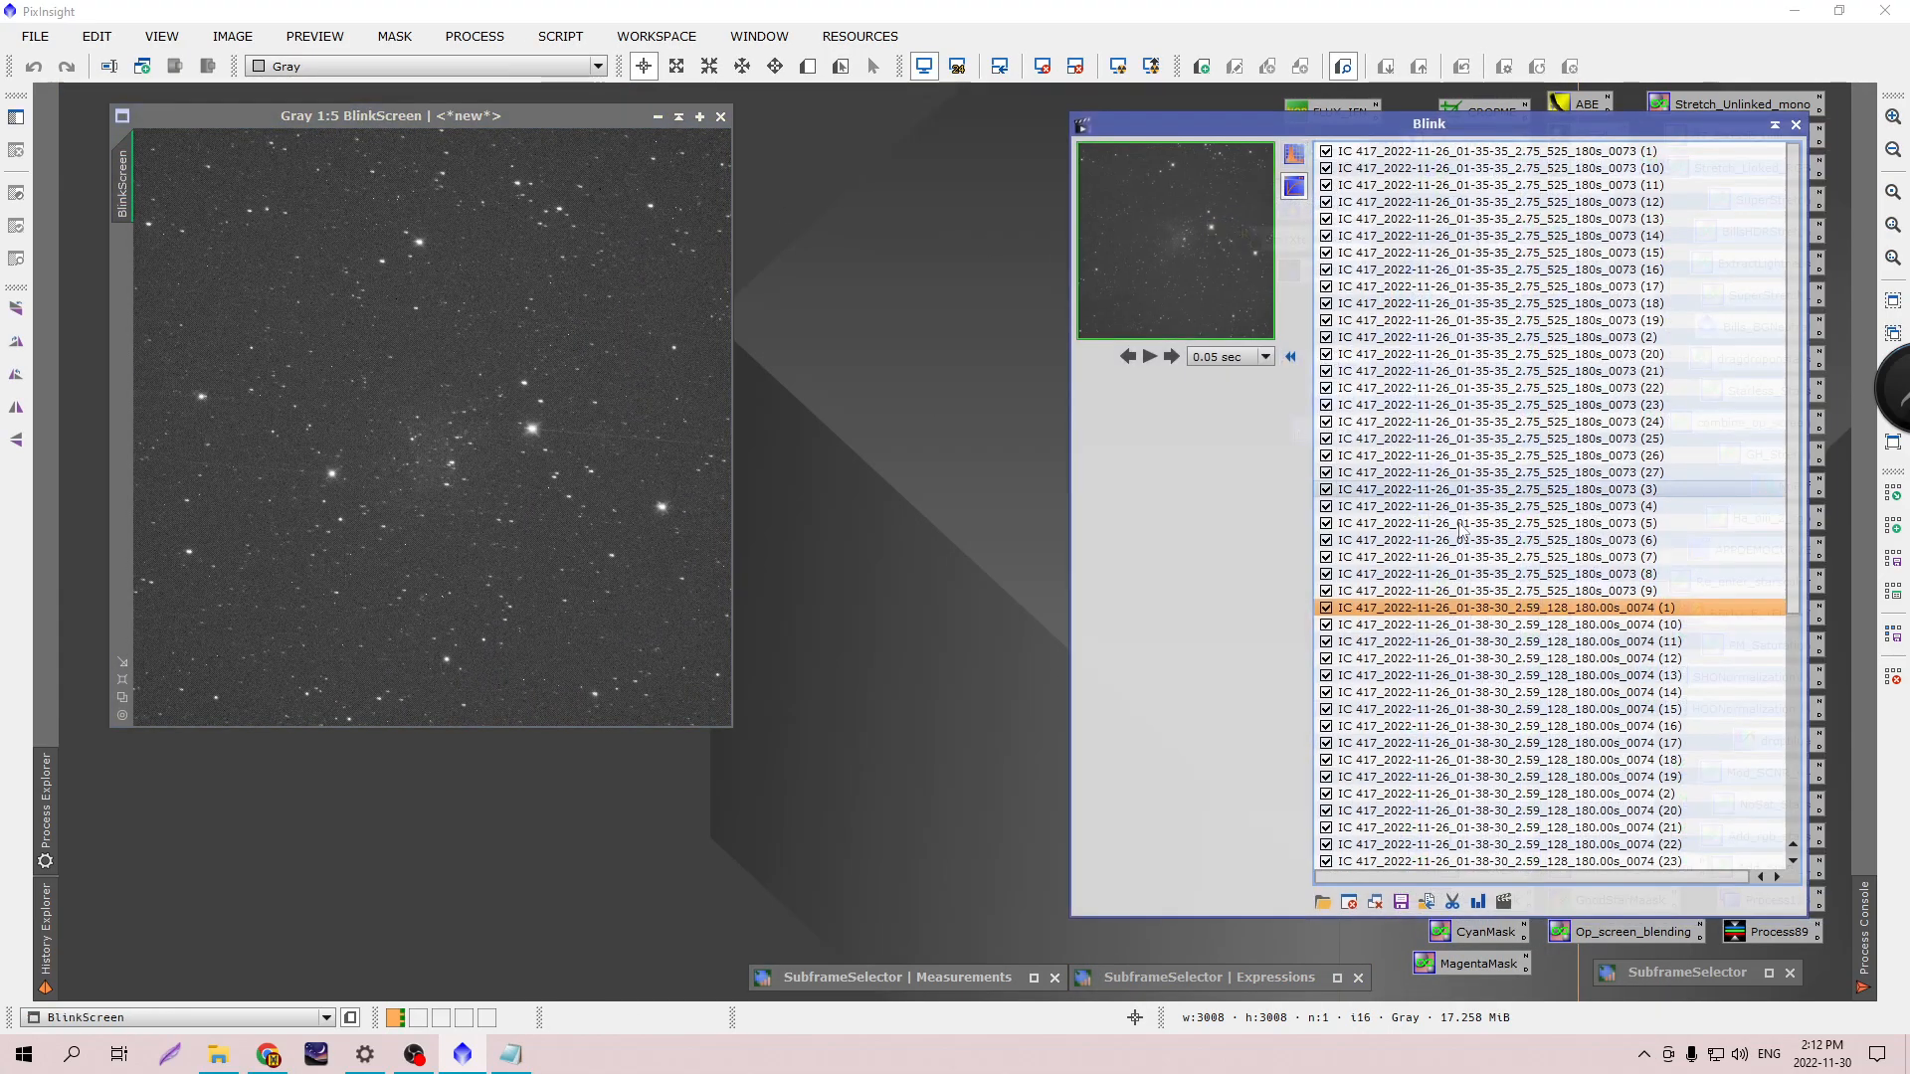
Close all images loaded in Blink and open every XISF file from the night 12 new approved folder instead.
{"action": "left_click", "coordinate": [1379, 901]}
{"action": "left_click", "coordinate": [1324, 903]}
{"action": "left_click_drag", "start_coordinate": [1160, 131], "coordinate": [817, 143]}
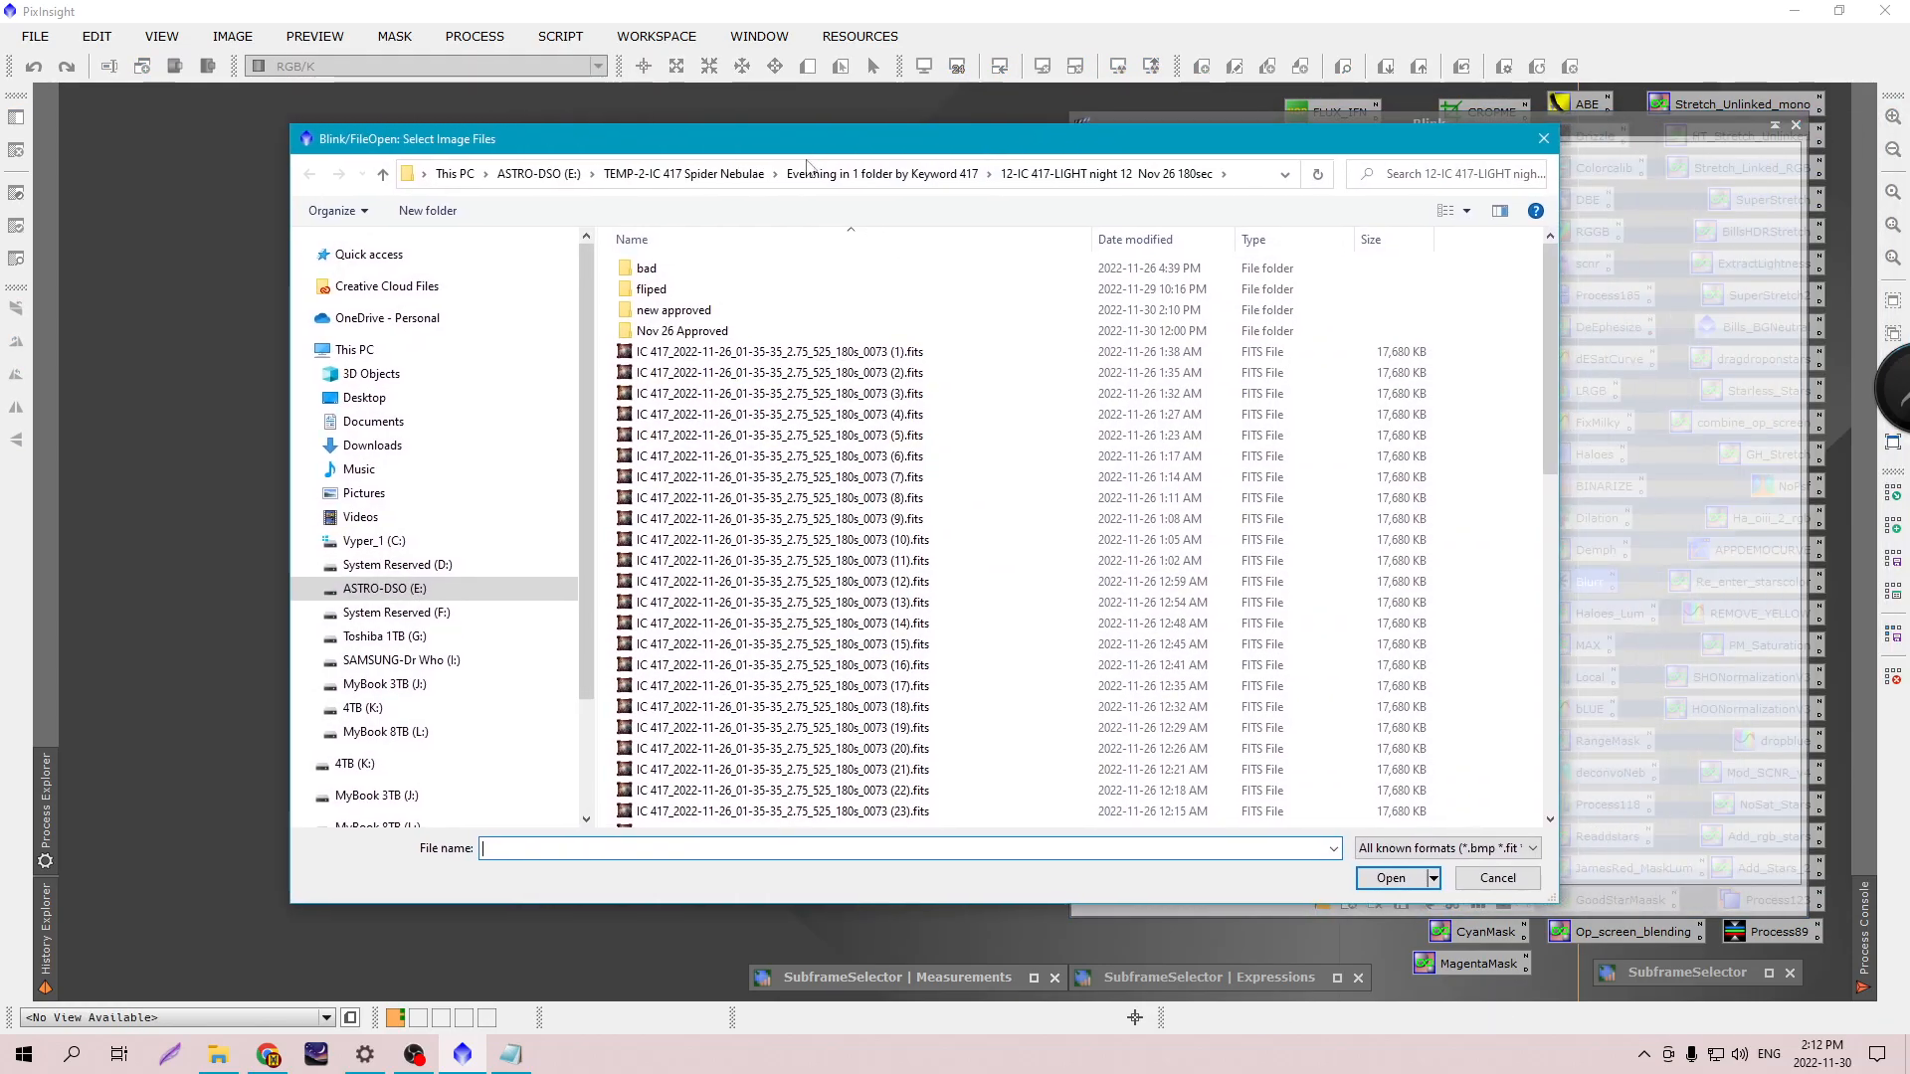
{"action": "double_click", "coordinate": [731, 312]}
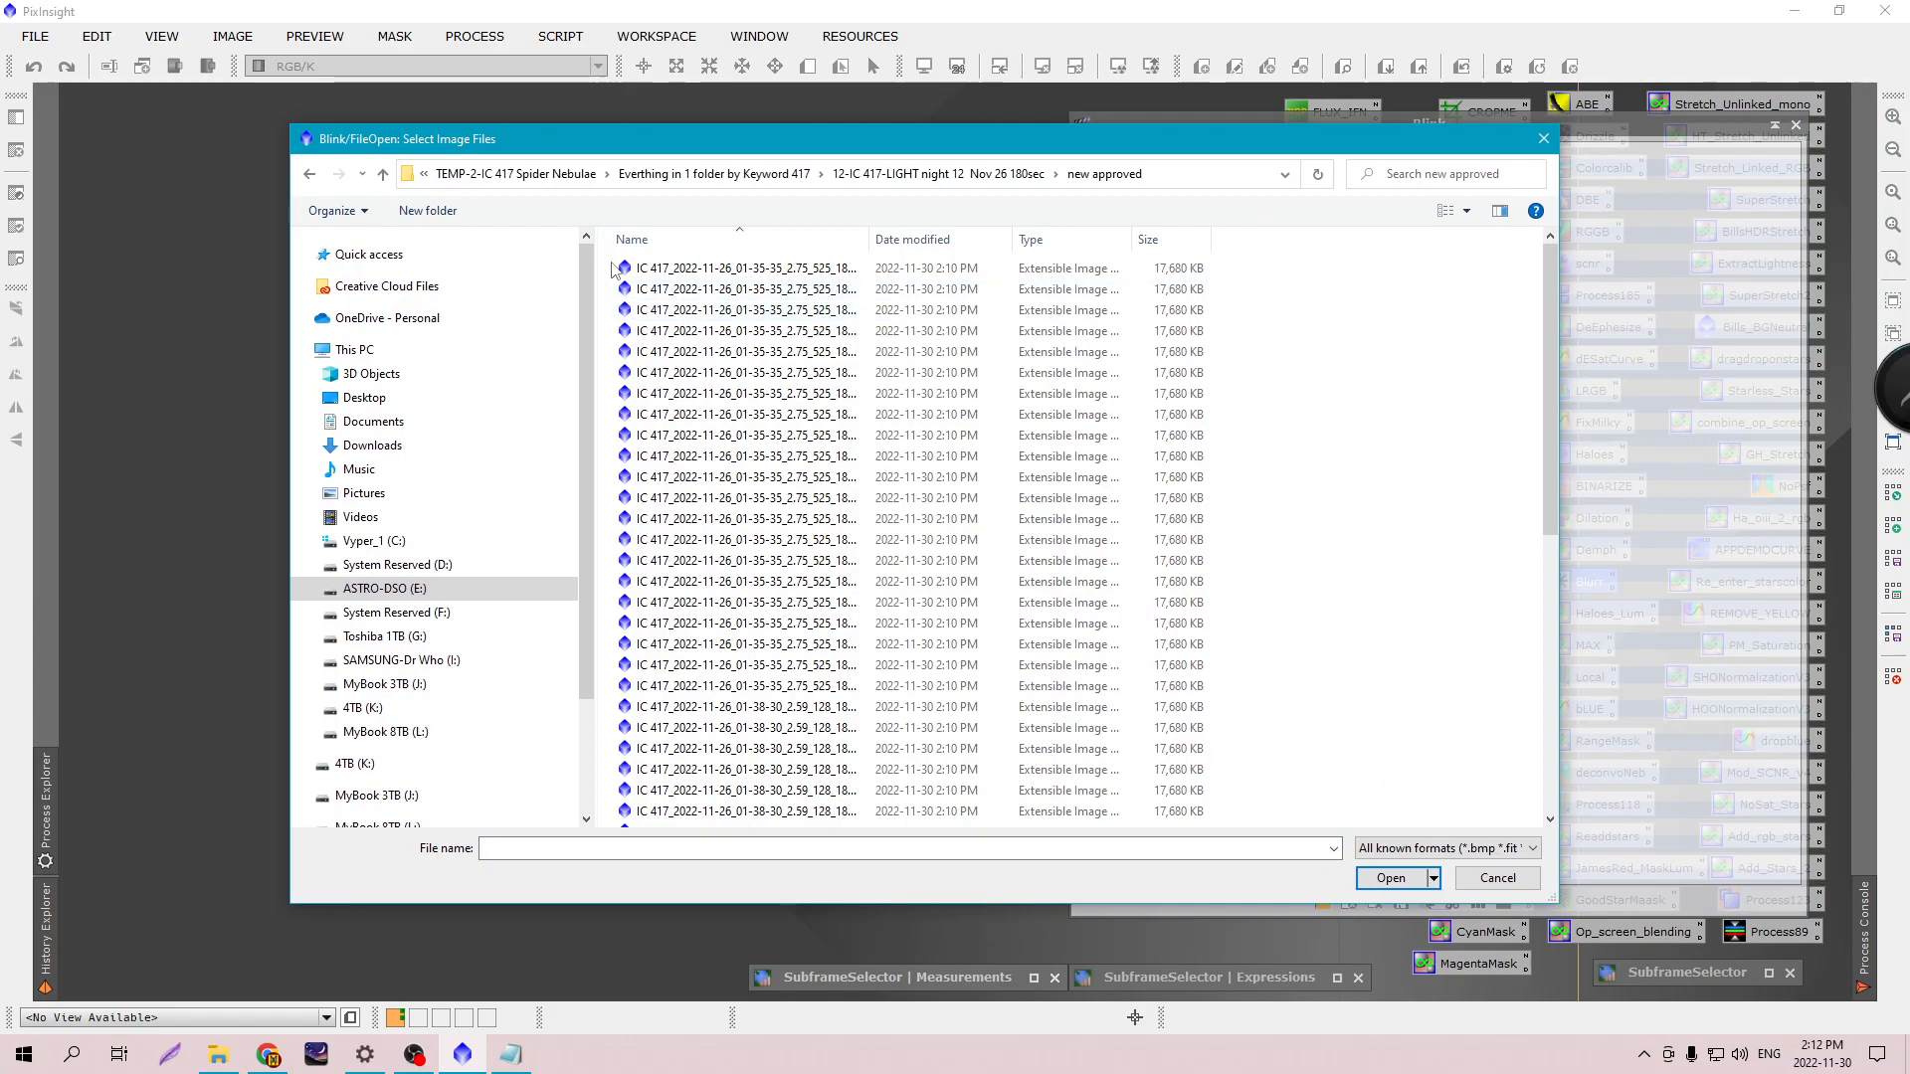
{"action": "double_click", "coordinate": [873, 240]}
{"action": "left_click_drag", "start_coordinate": [612, 261], "coordinate": [917, 981]}
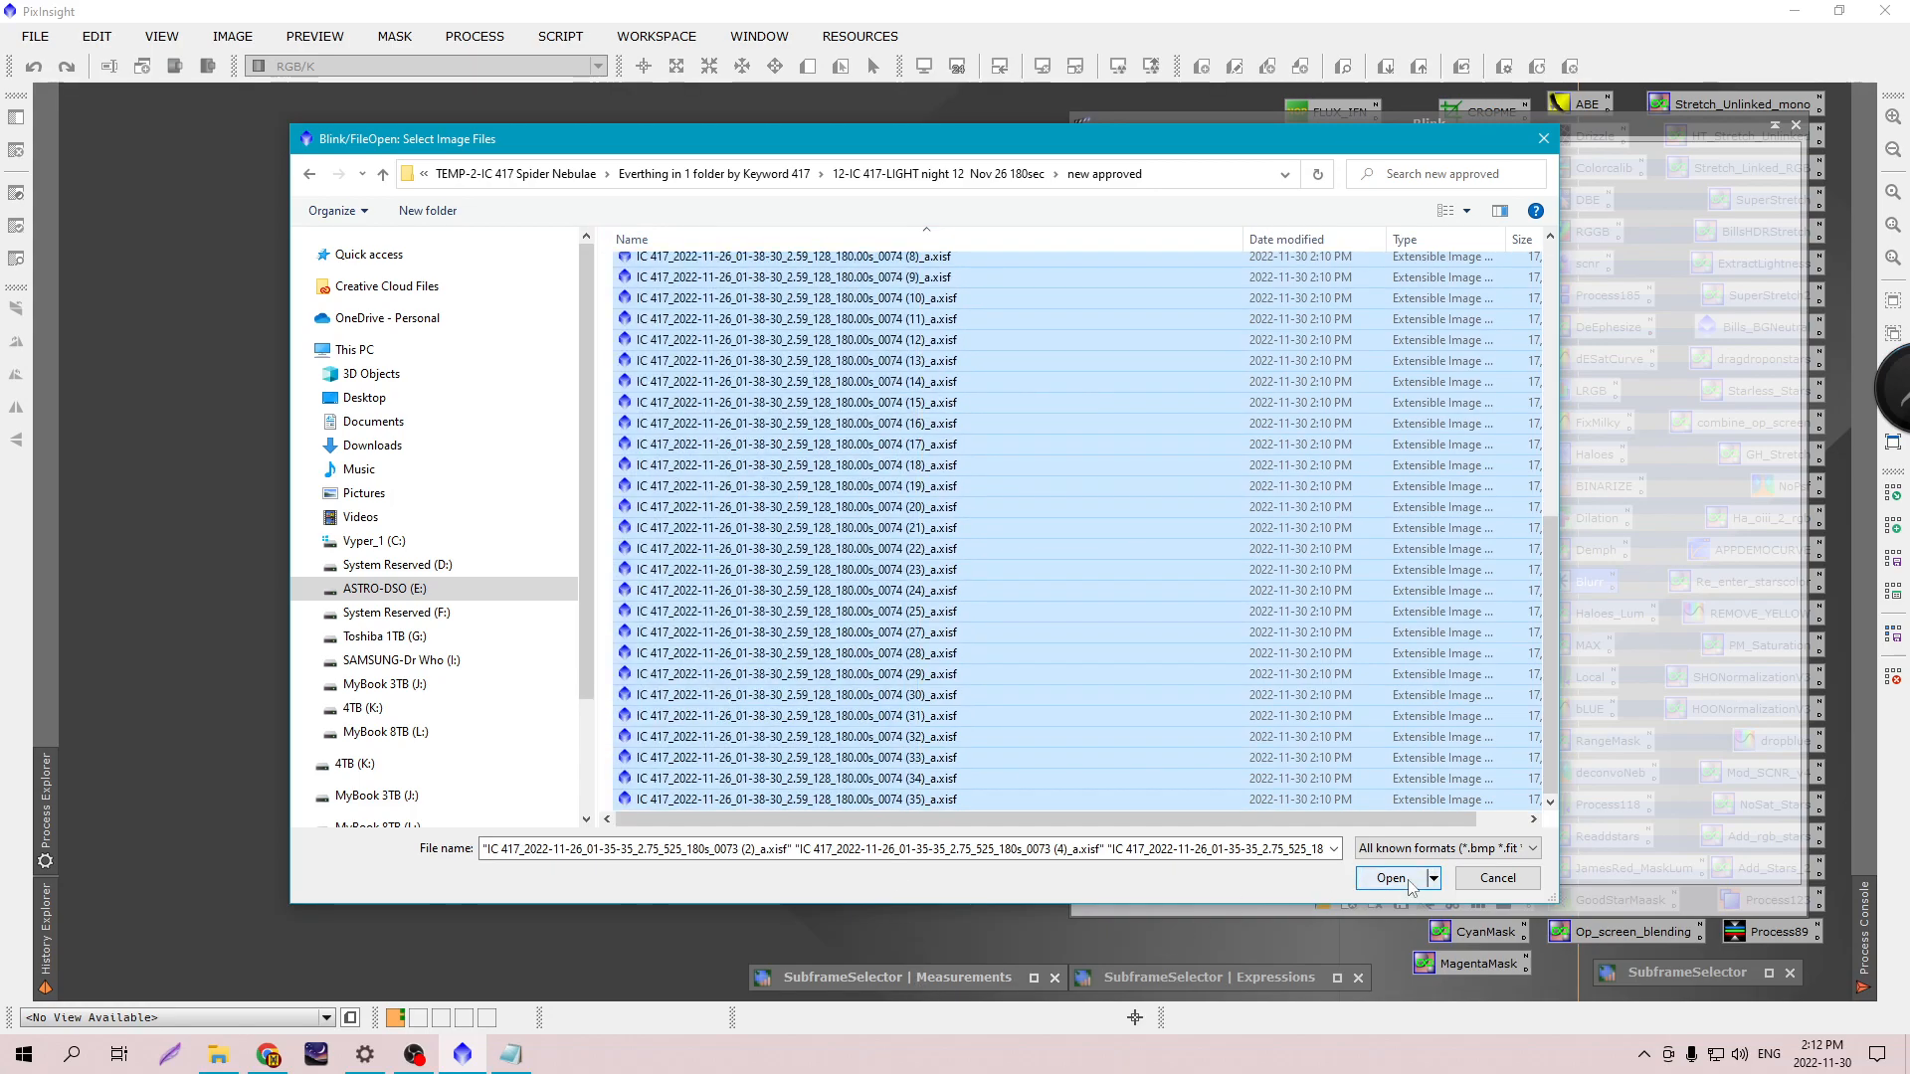
{"action": "left_click", "coordinate": [1393, 879]}
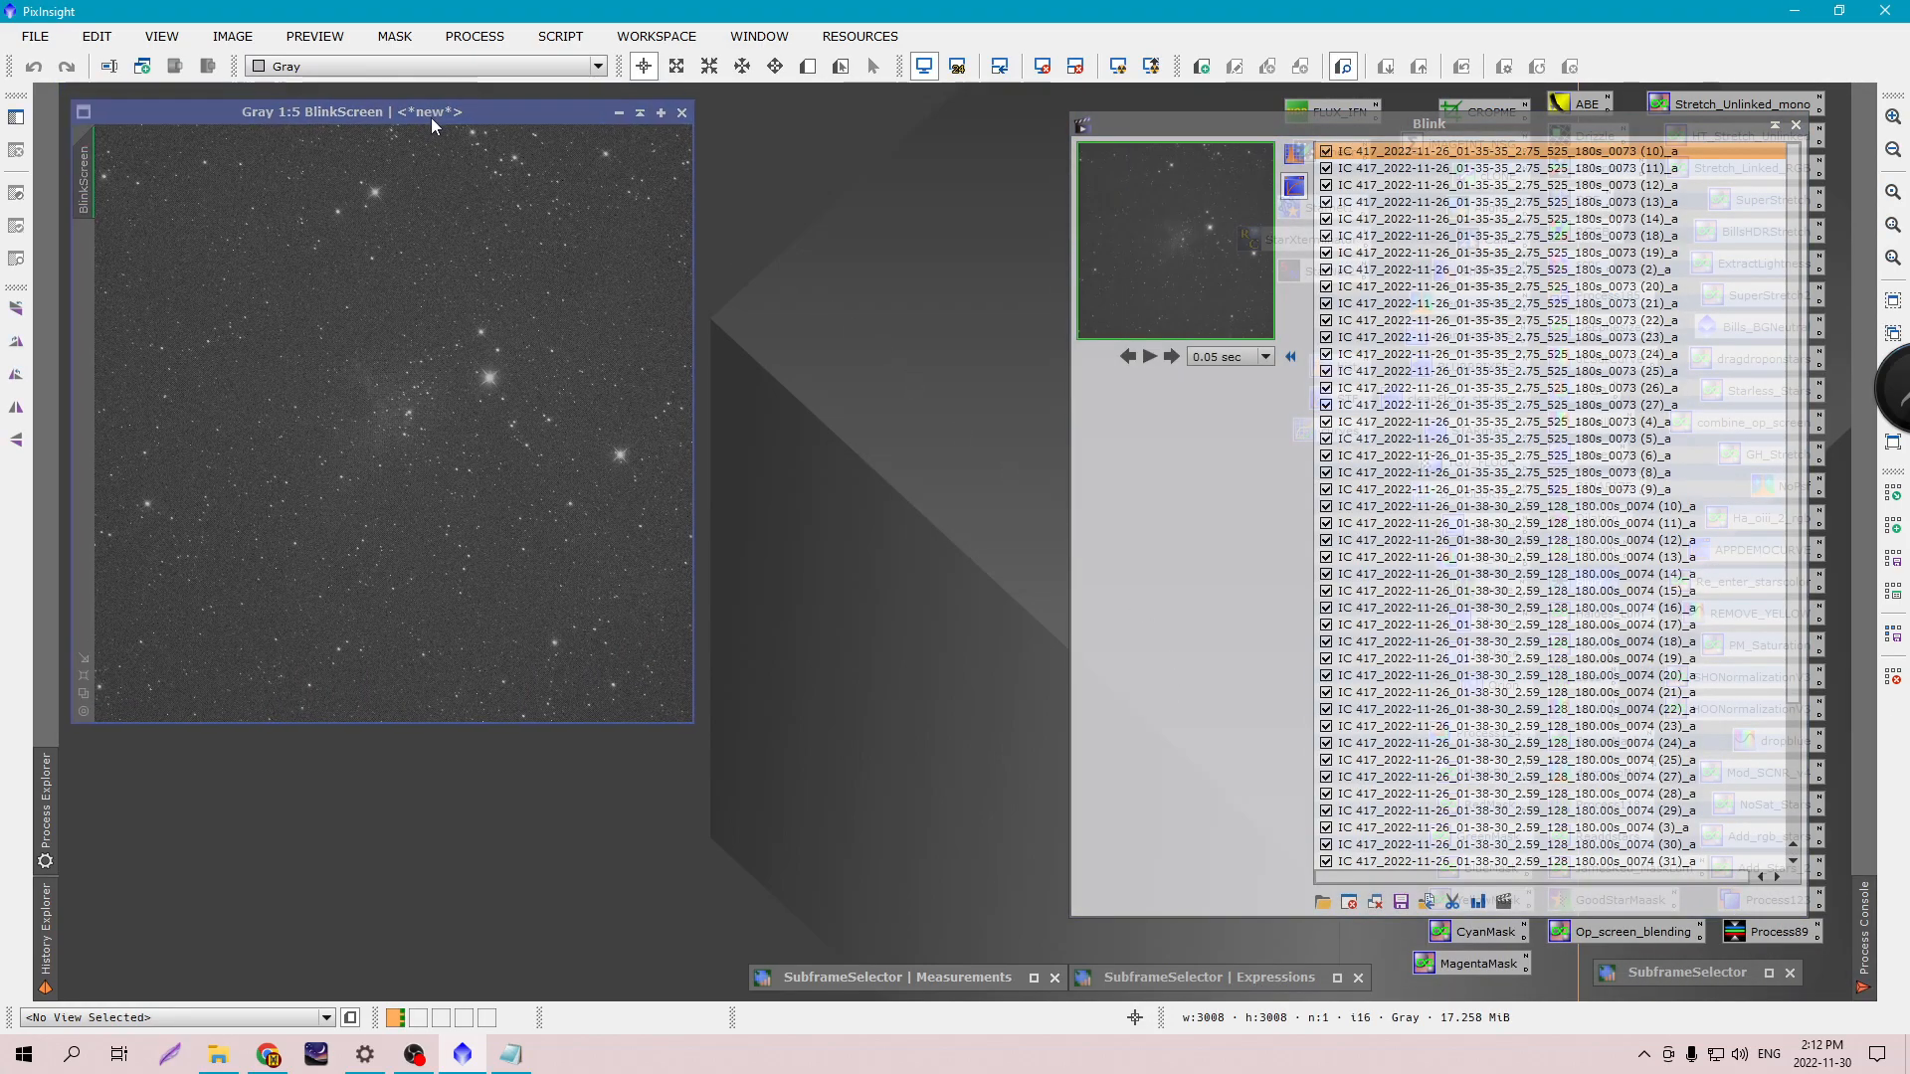
Enlarge the BlinkScreen window and frame the nebula's central star cluster at 1:1 zoom.
{"action": "left_click_drag", "start_coordinate": [430, 121], "coordinate": [438, 134]}
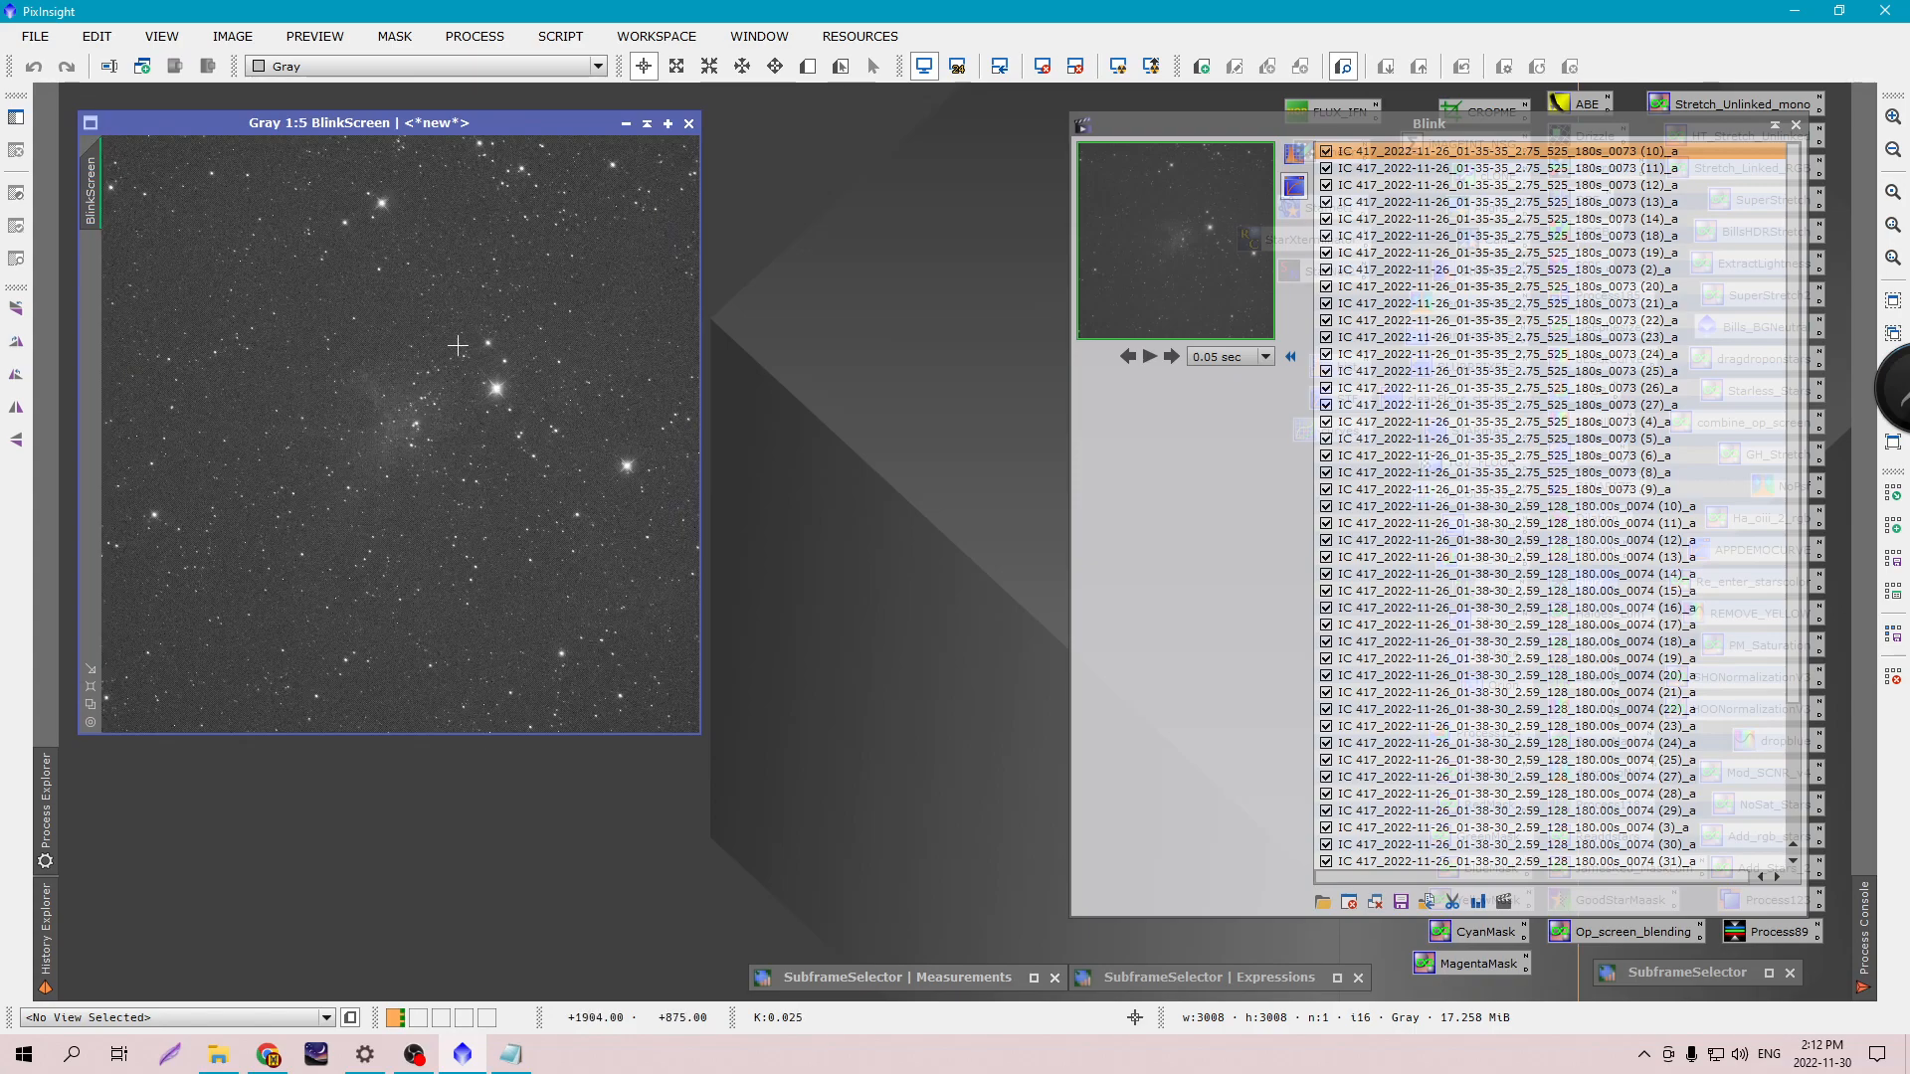
{"action": "scroll", "coordinate": [458, 345], "scroll_direction": "up", "scroll_amount": 3}
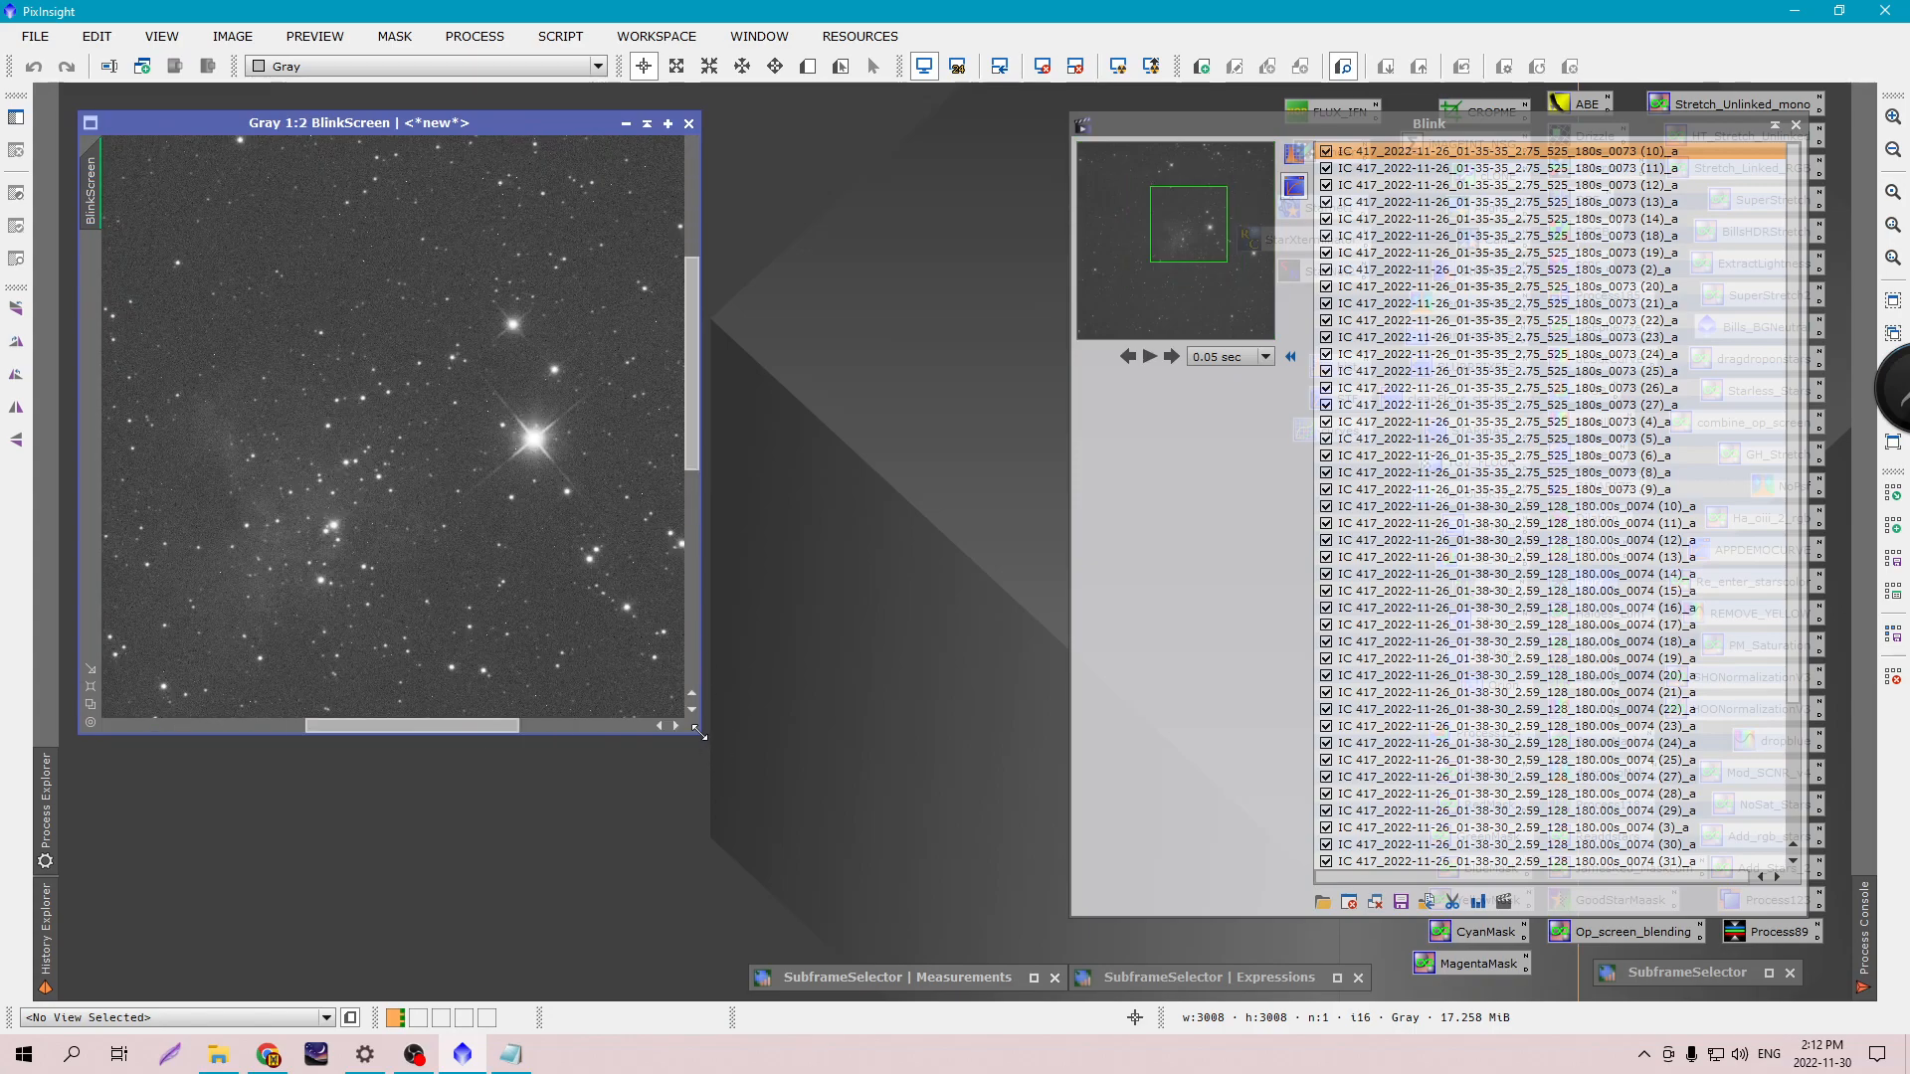
{"action": "left_click_drag", "start_coordinate": [699, 733], "coordinate": [1038, 906]}
{"action": "scroll", "coordinate": [544, 568], "scroll_direction": "up", "scroll_amount": 1}
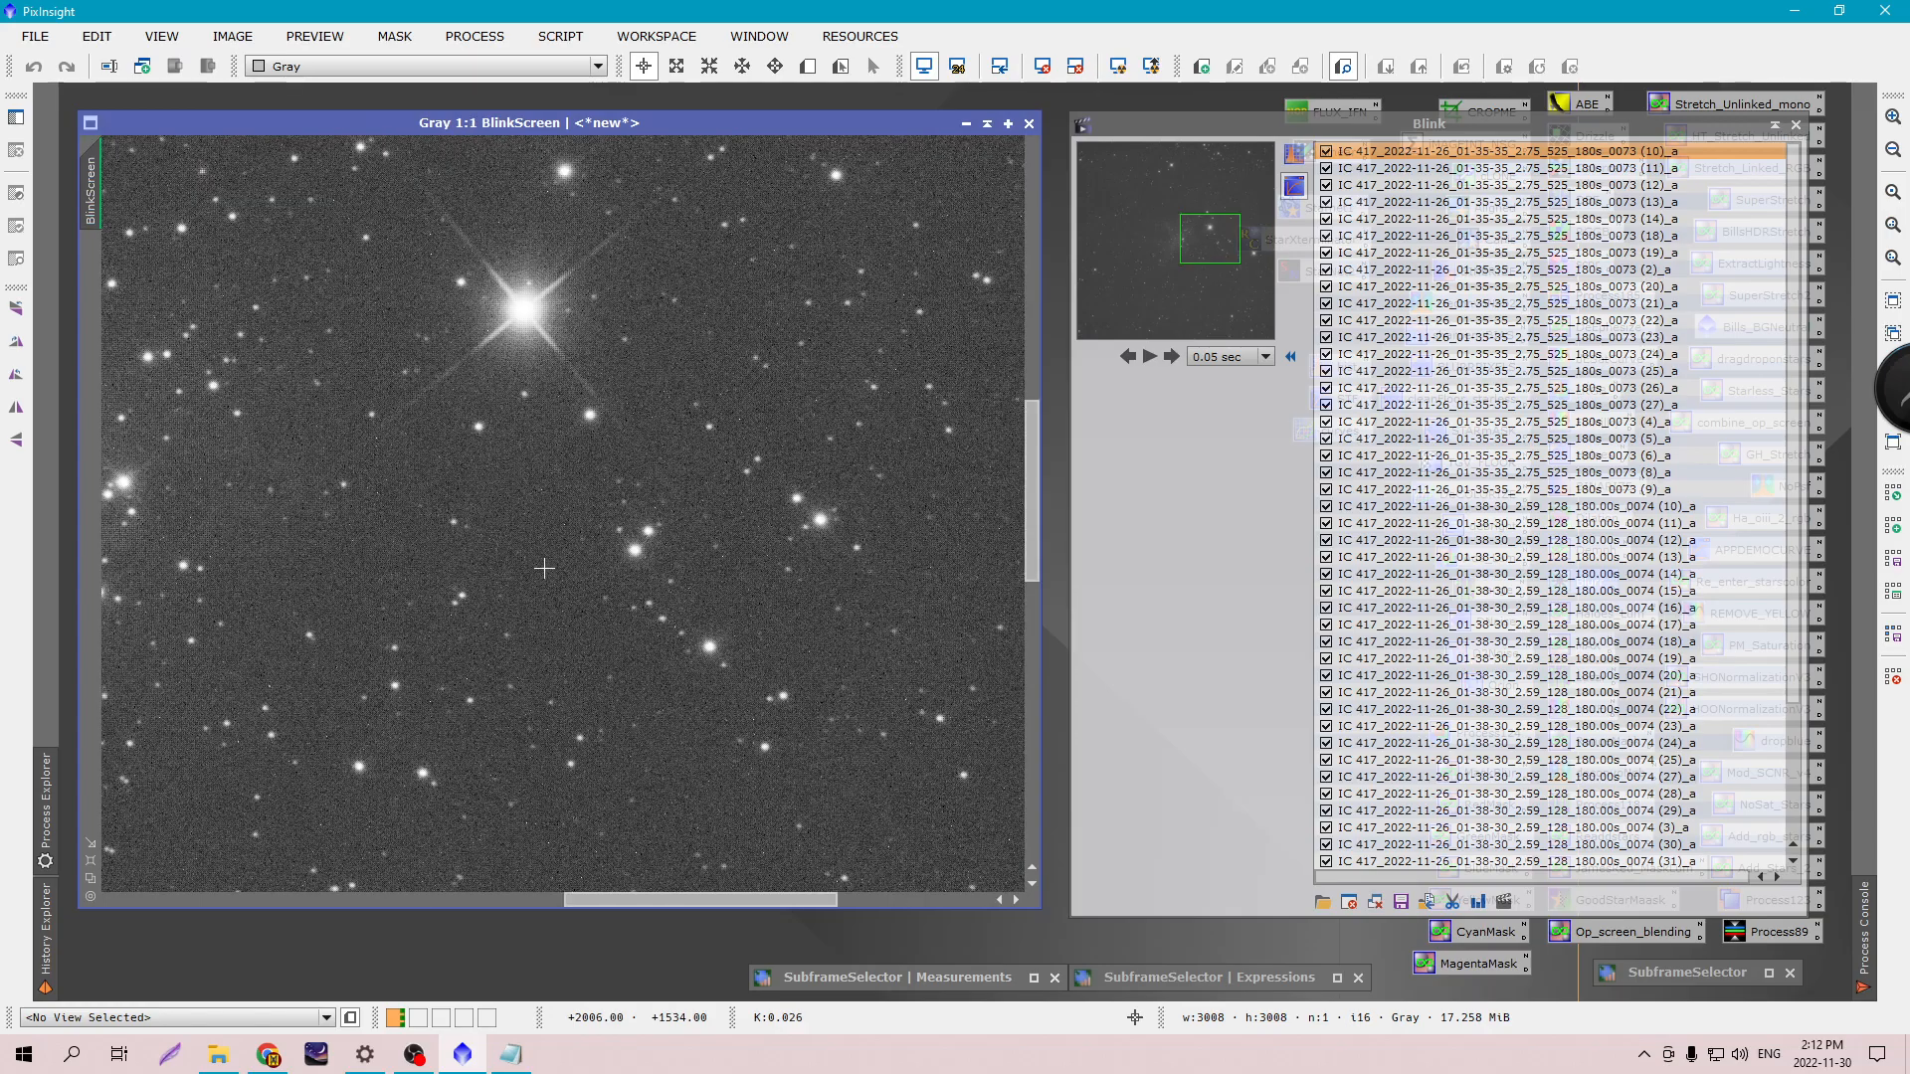
{"action": "left_click_drag", "start_coordinate": [807, 900], "coordinate": [703, 896]}
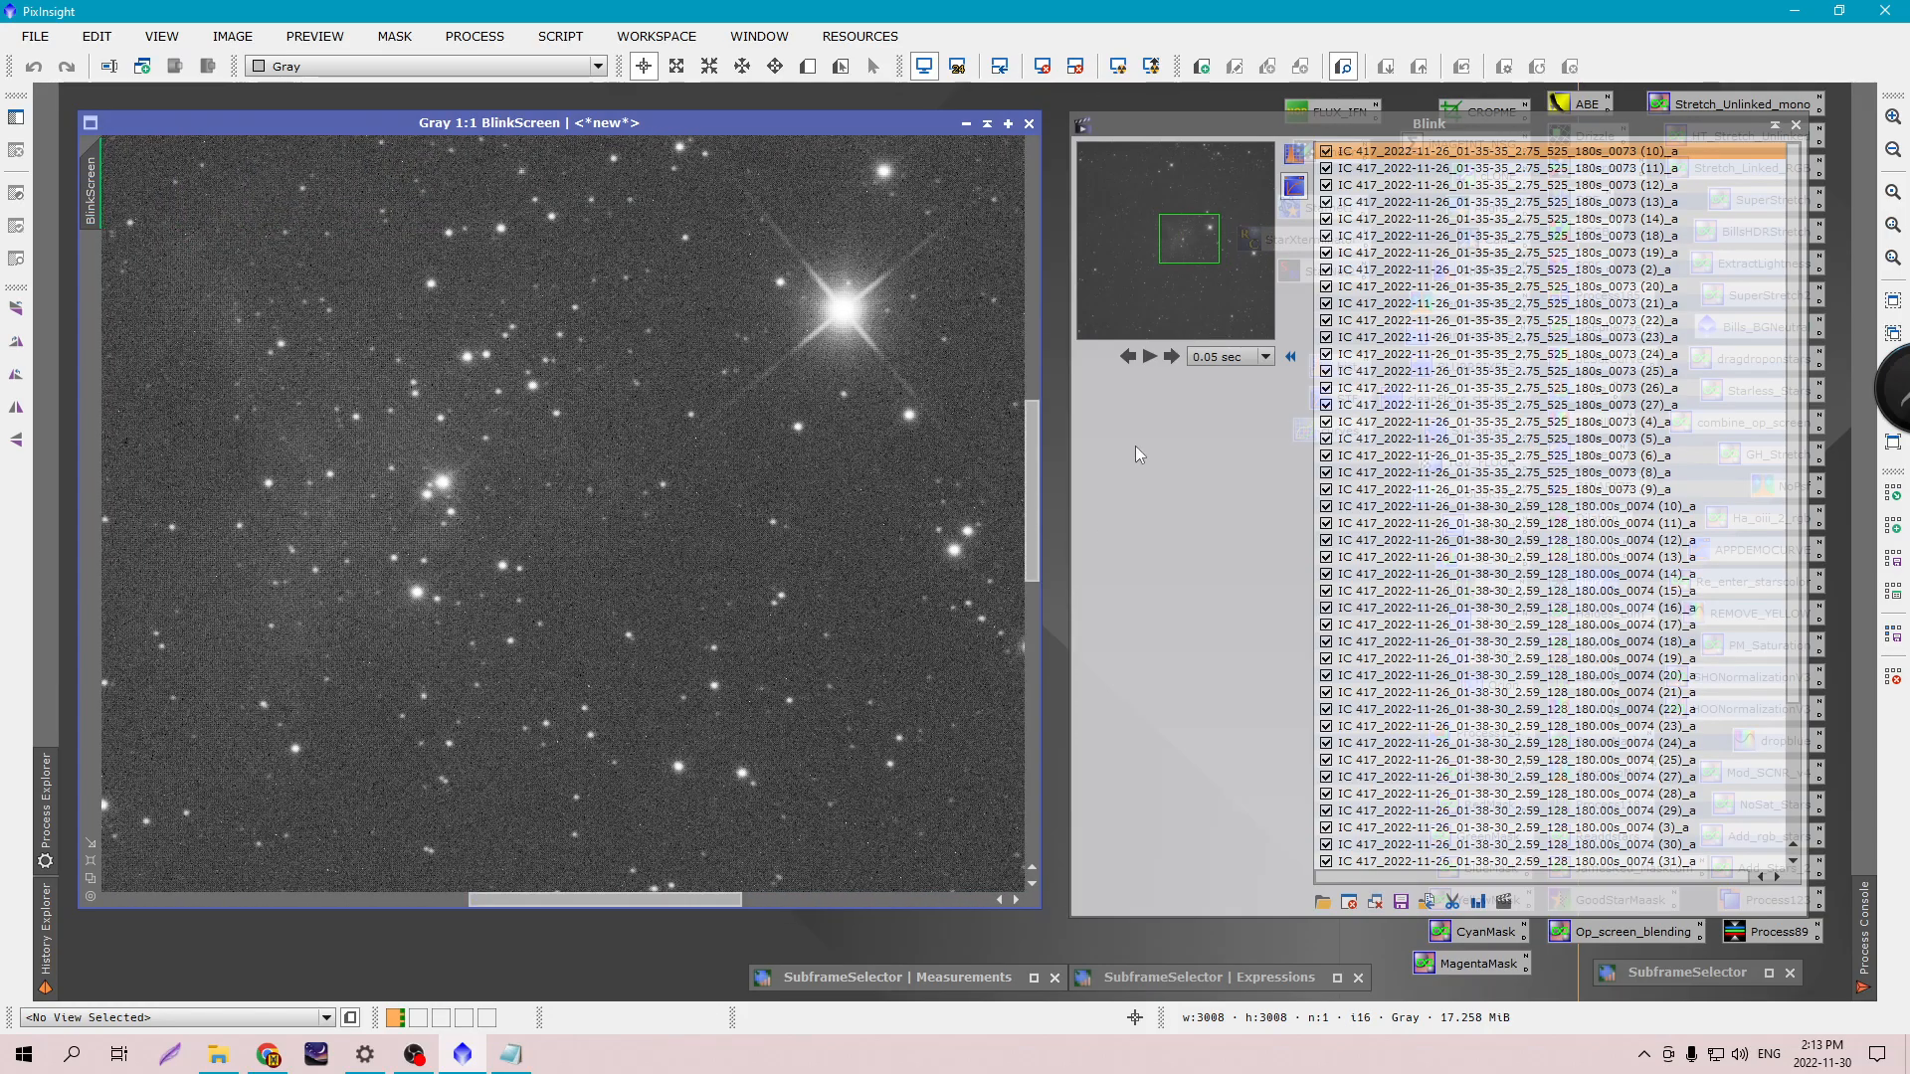
Step through the approved 0073 frames in Blink up to 0074 (10), checking star shapes and frame quality.
{"action": "left_click", "coordinate": [1171, 356]}
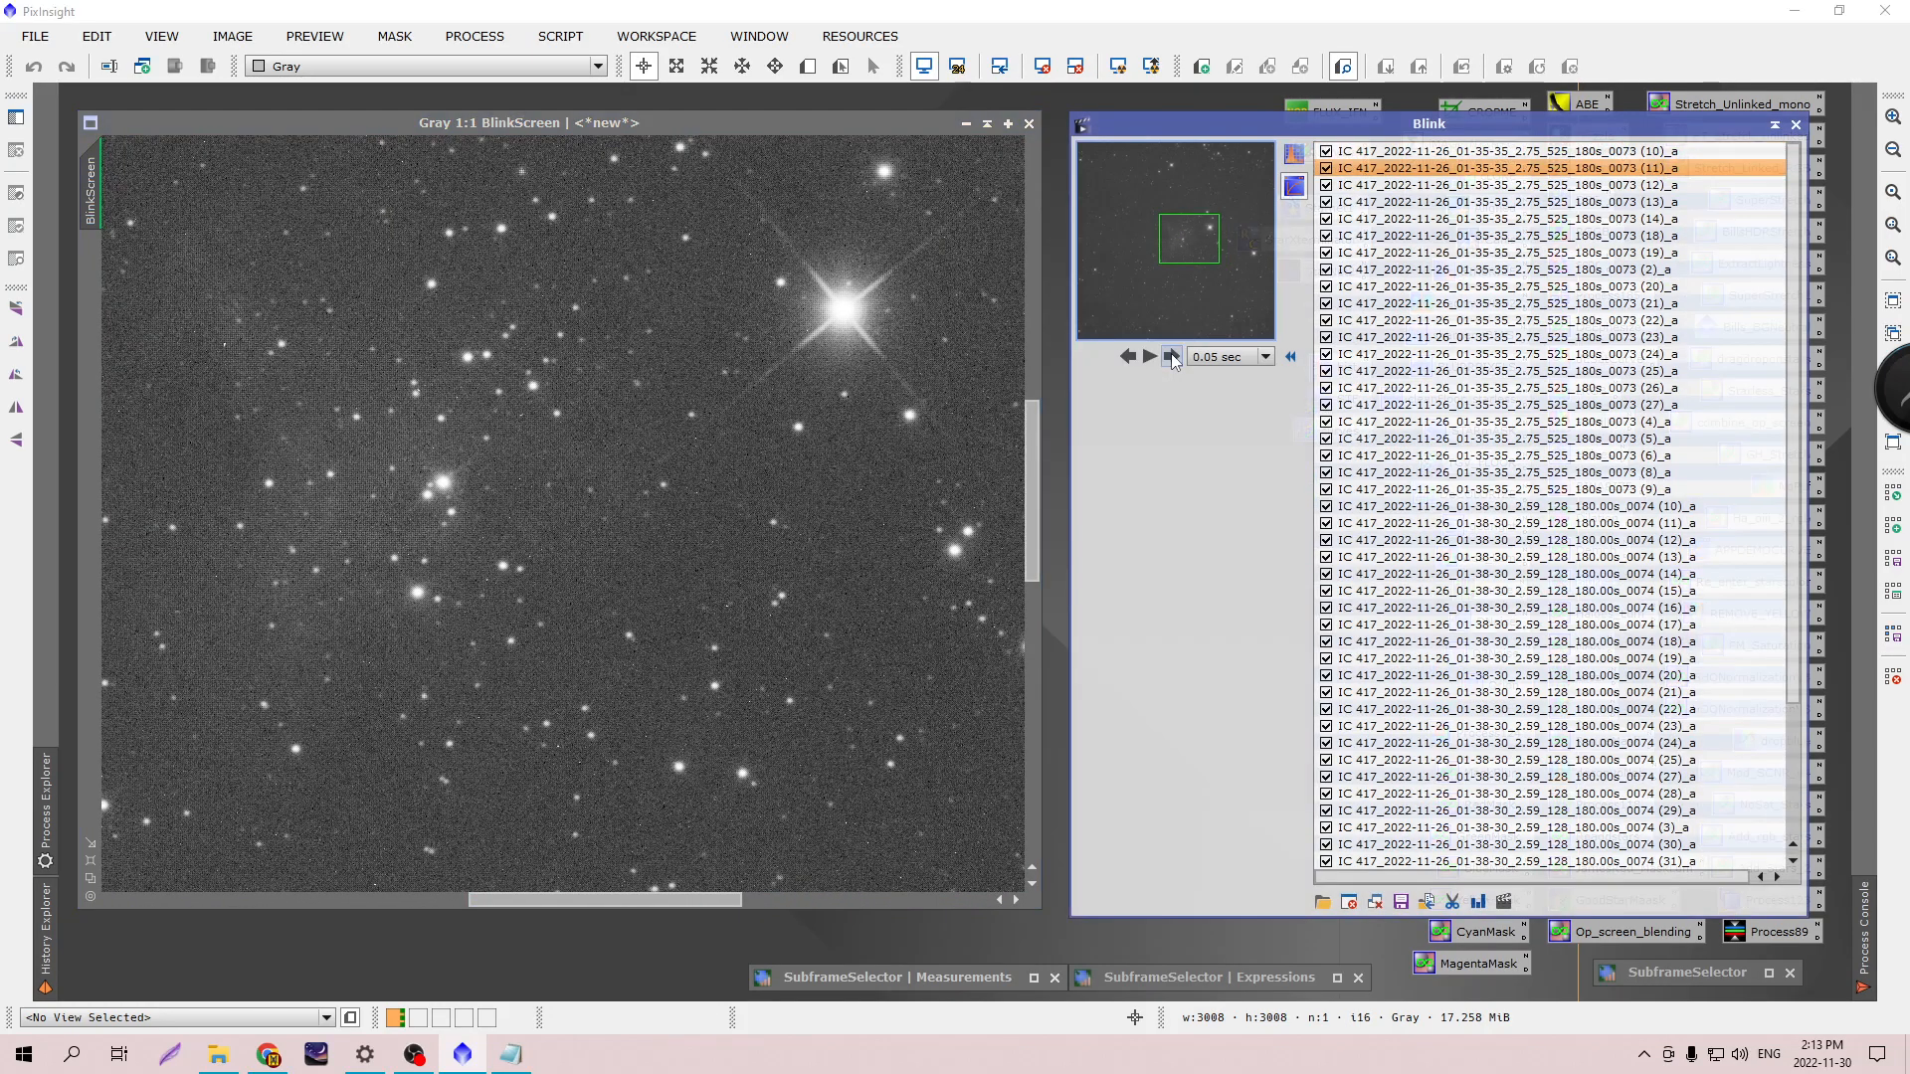
{"action": "left_click", "coordinate": [1171, 356]}
{"action": "left_click", "coordinate": [1171, 356]}
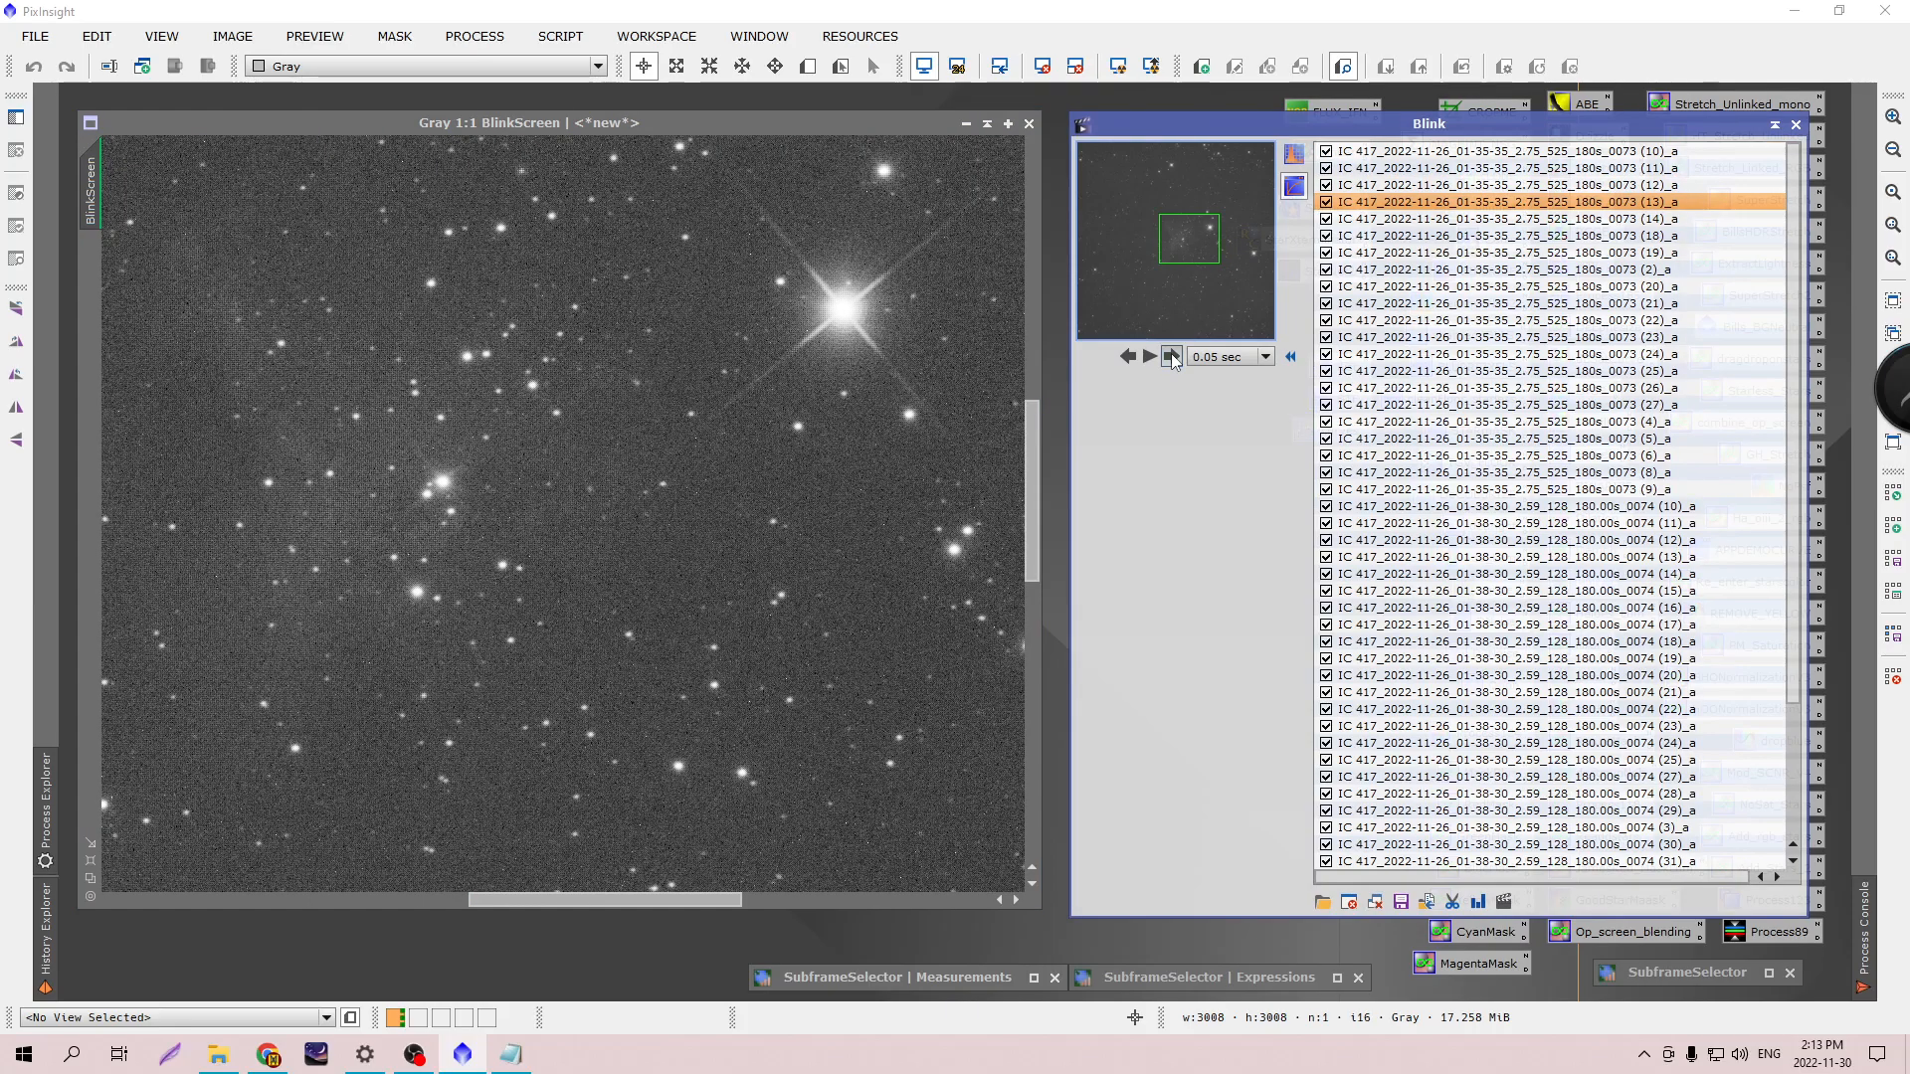
{"action": "left_click", "coordinate": [1171, 356]}
{"action": "left_click", "coordinate": [1171, 356]}
{"action": "left_click", "coordinate": [1171, 356]}
{"action": "left_click", "coordinate": [1171, 356]}
{"action": "left_click", "coordinate": [1171, 357]}
{"action": "left_click", "coordinate": [1171, 357]}
{"action": "left_click", "coordinate": [1171, 357]}
{"action": "left_click", "coordinate": [1171, 356]}
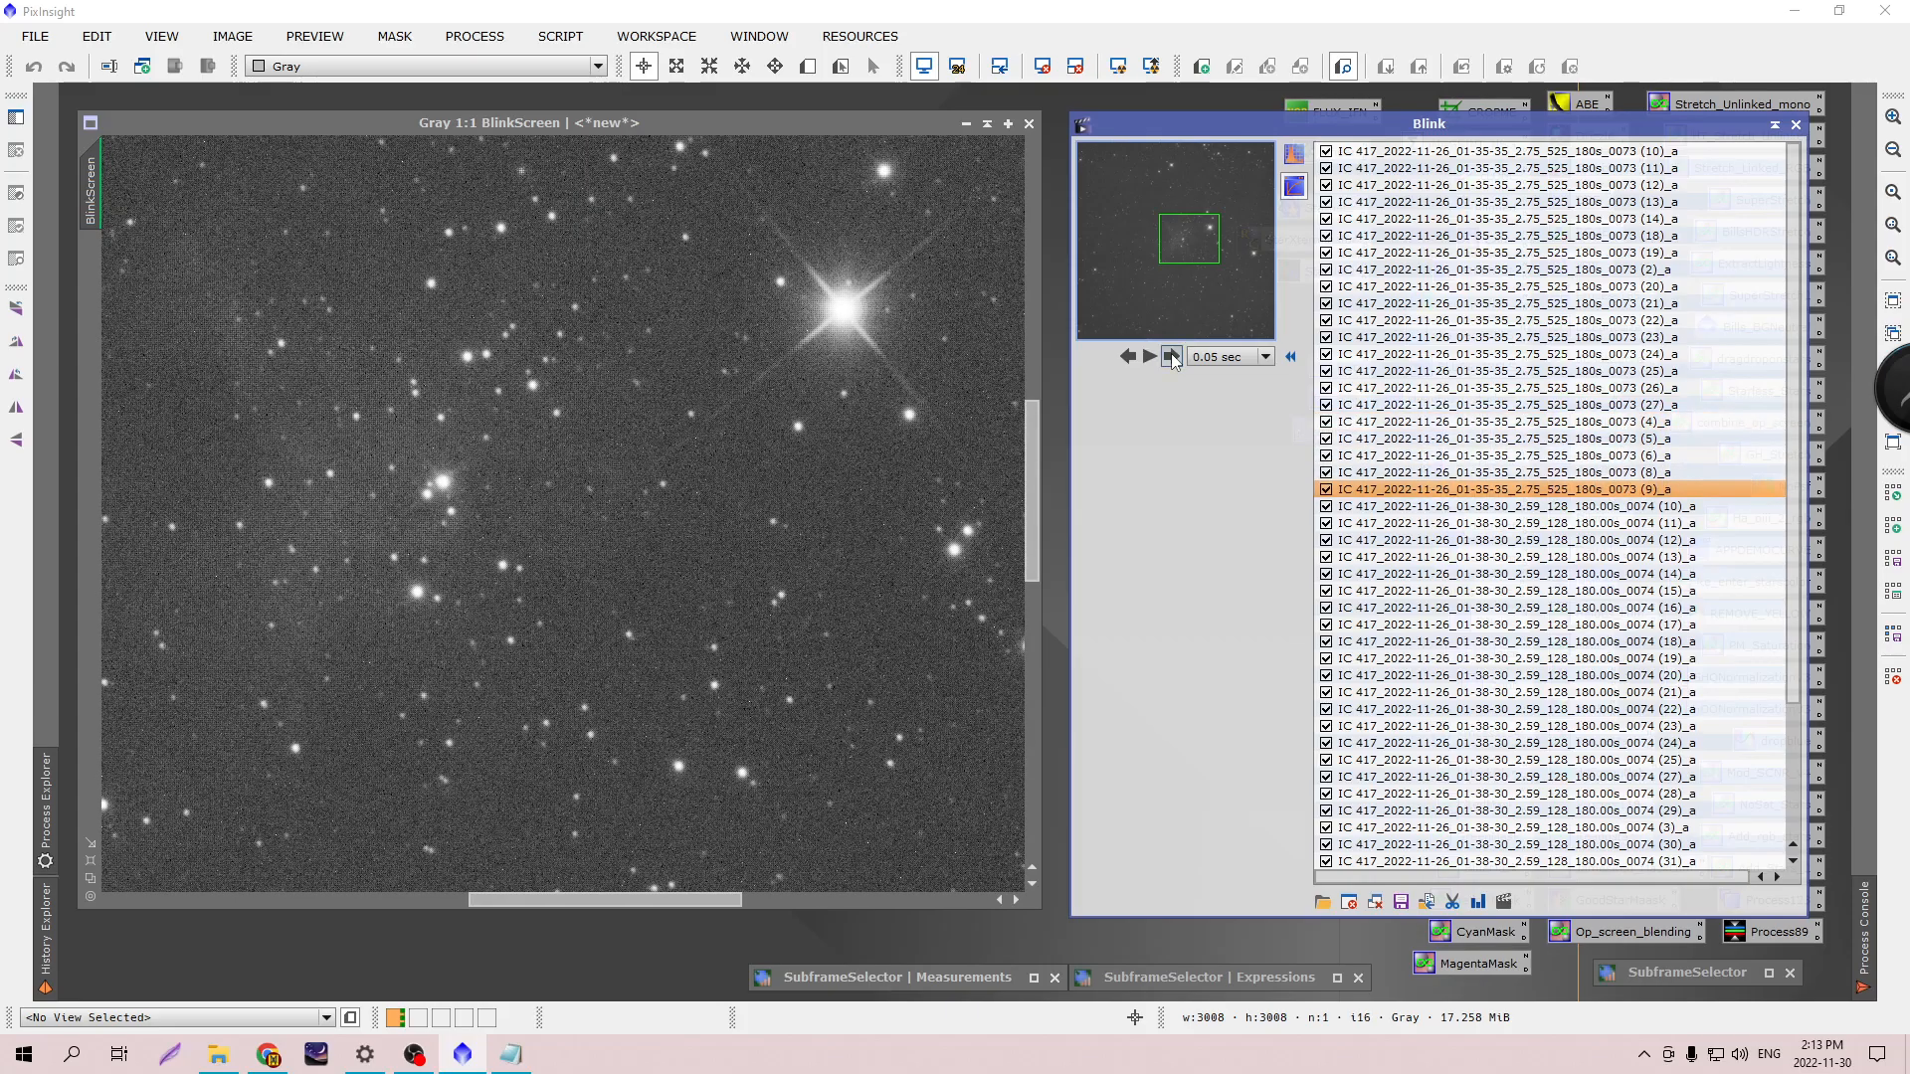
{"action": "left_click", "coordinate": [1172, 356]}
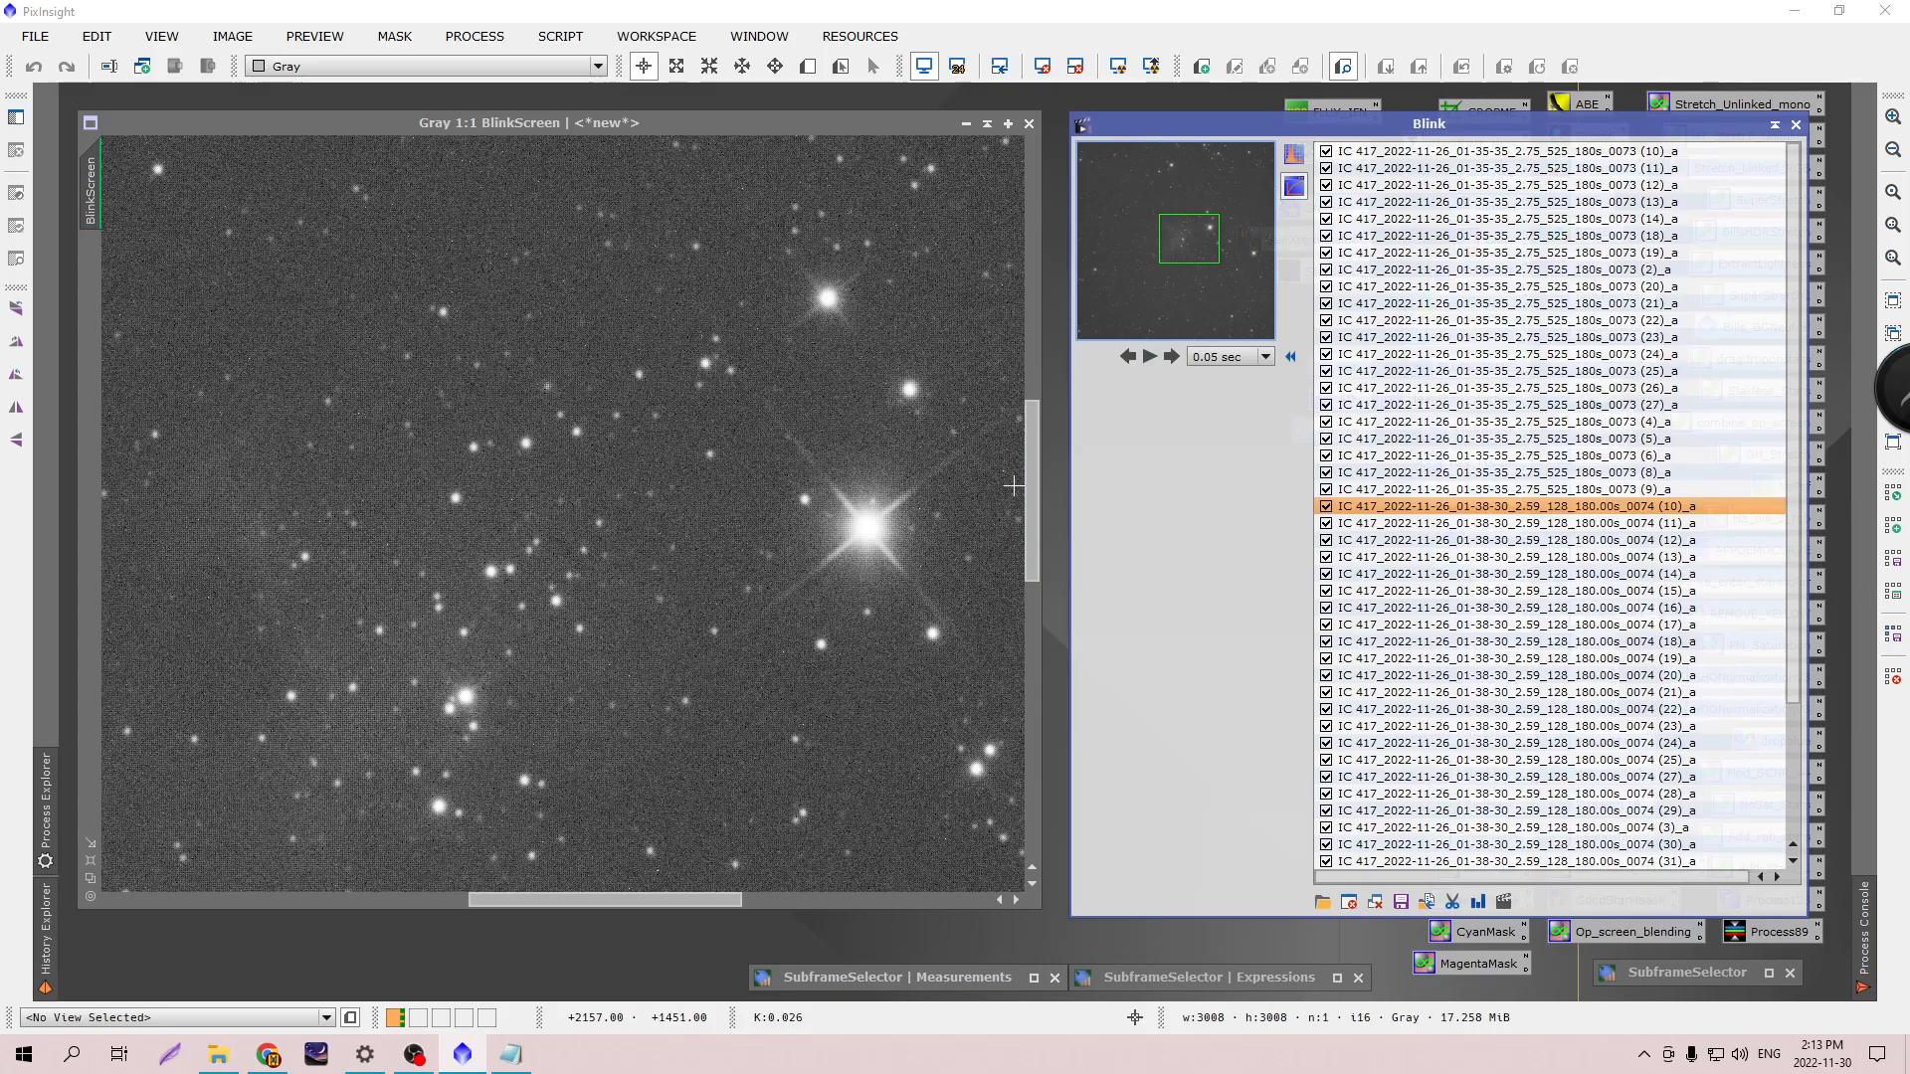
Step through the 0074 frames up to (20) and examine the central stars of that frame at 2:1.
{"action": "mouse_move", "coordinate": [1030, 498]}
{"action": "left_mouse_down"}
{"action": "mouse_move", "coordinate": [1035, 553]}
{"action": "mouse_move", "coordinate": [1038, 527]}
{"action": "left_mouse_up"}
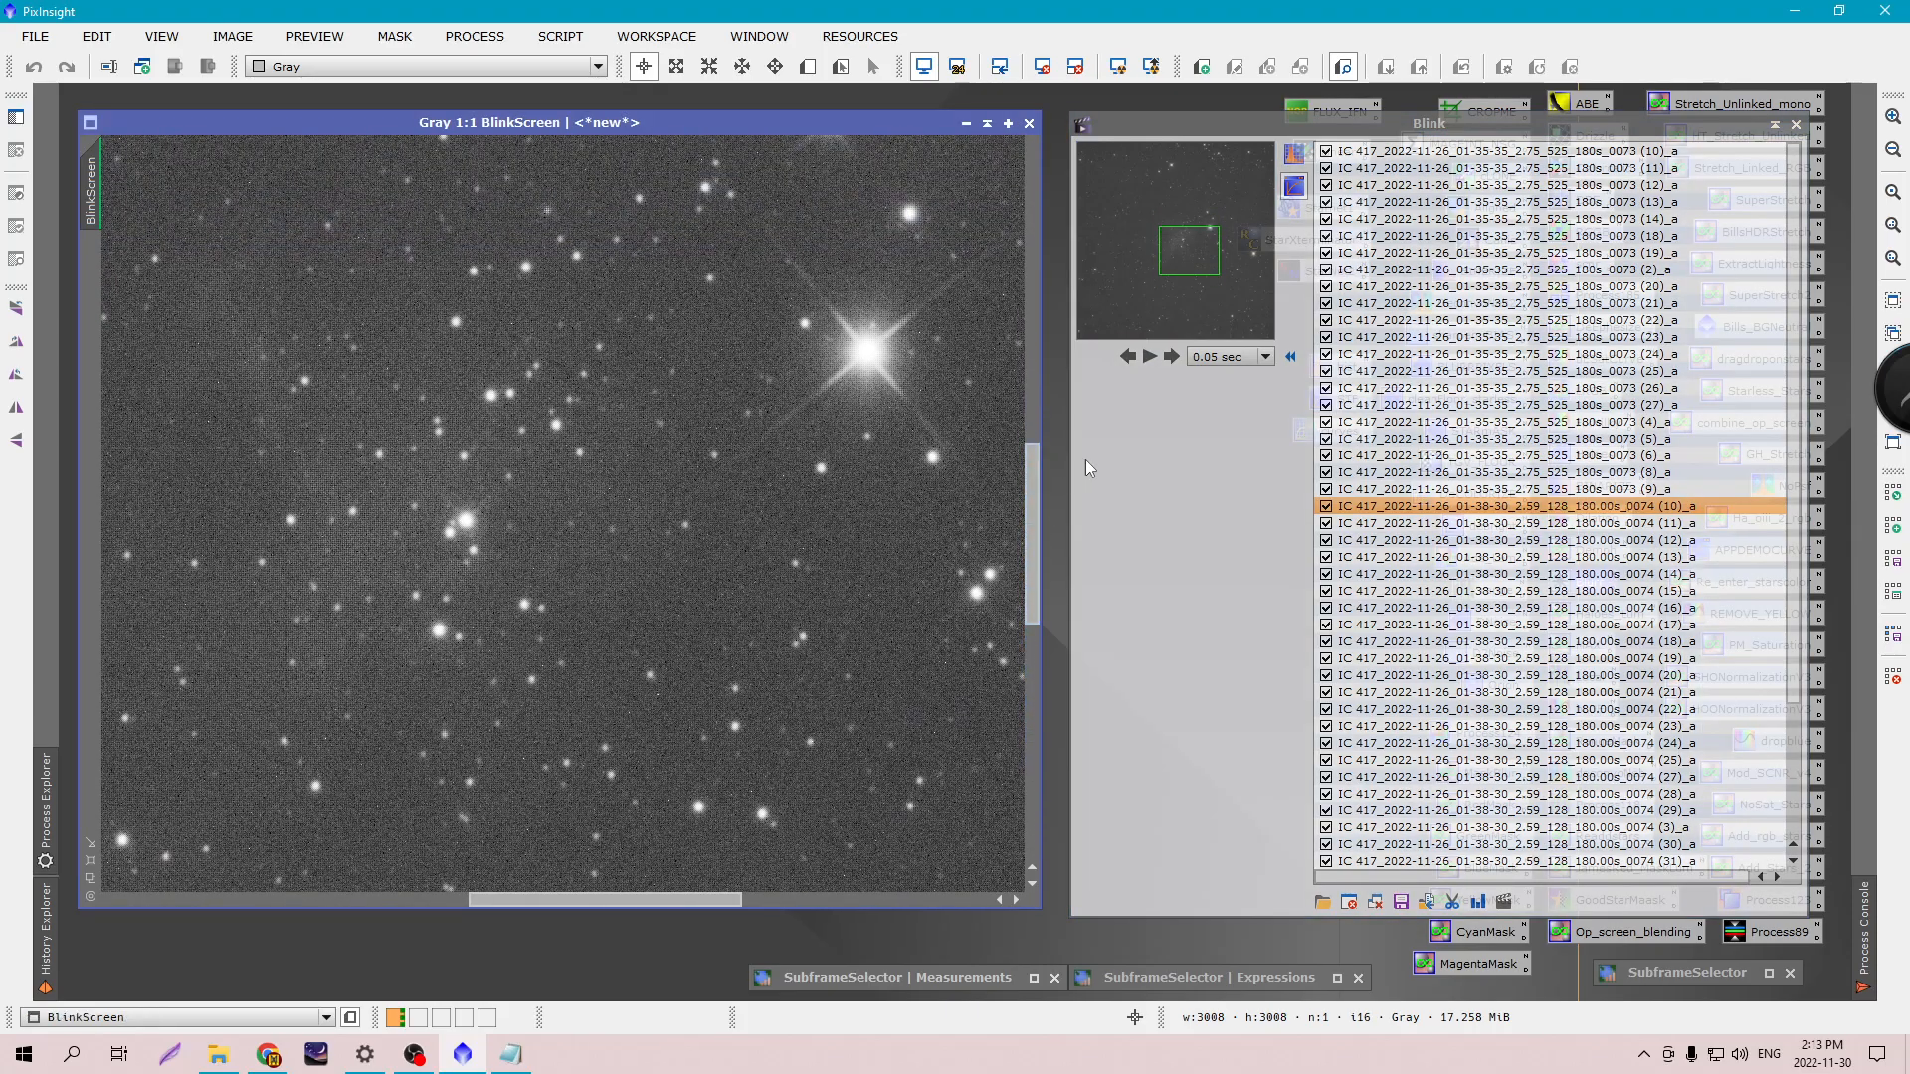
{"action": "left_click", "coordinate": [1174, 361]}
{"action": "left_click", "coordinate": [1174, 360]}
{"action": "left_click", "coordinate": [1174, 360]}
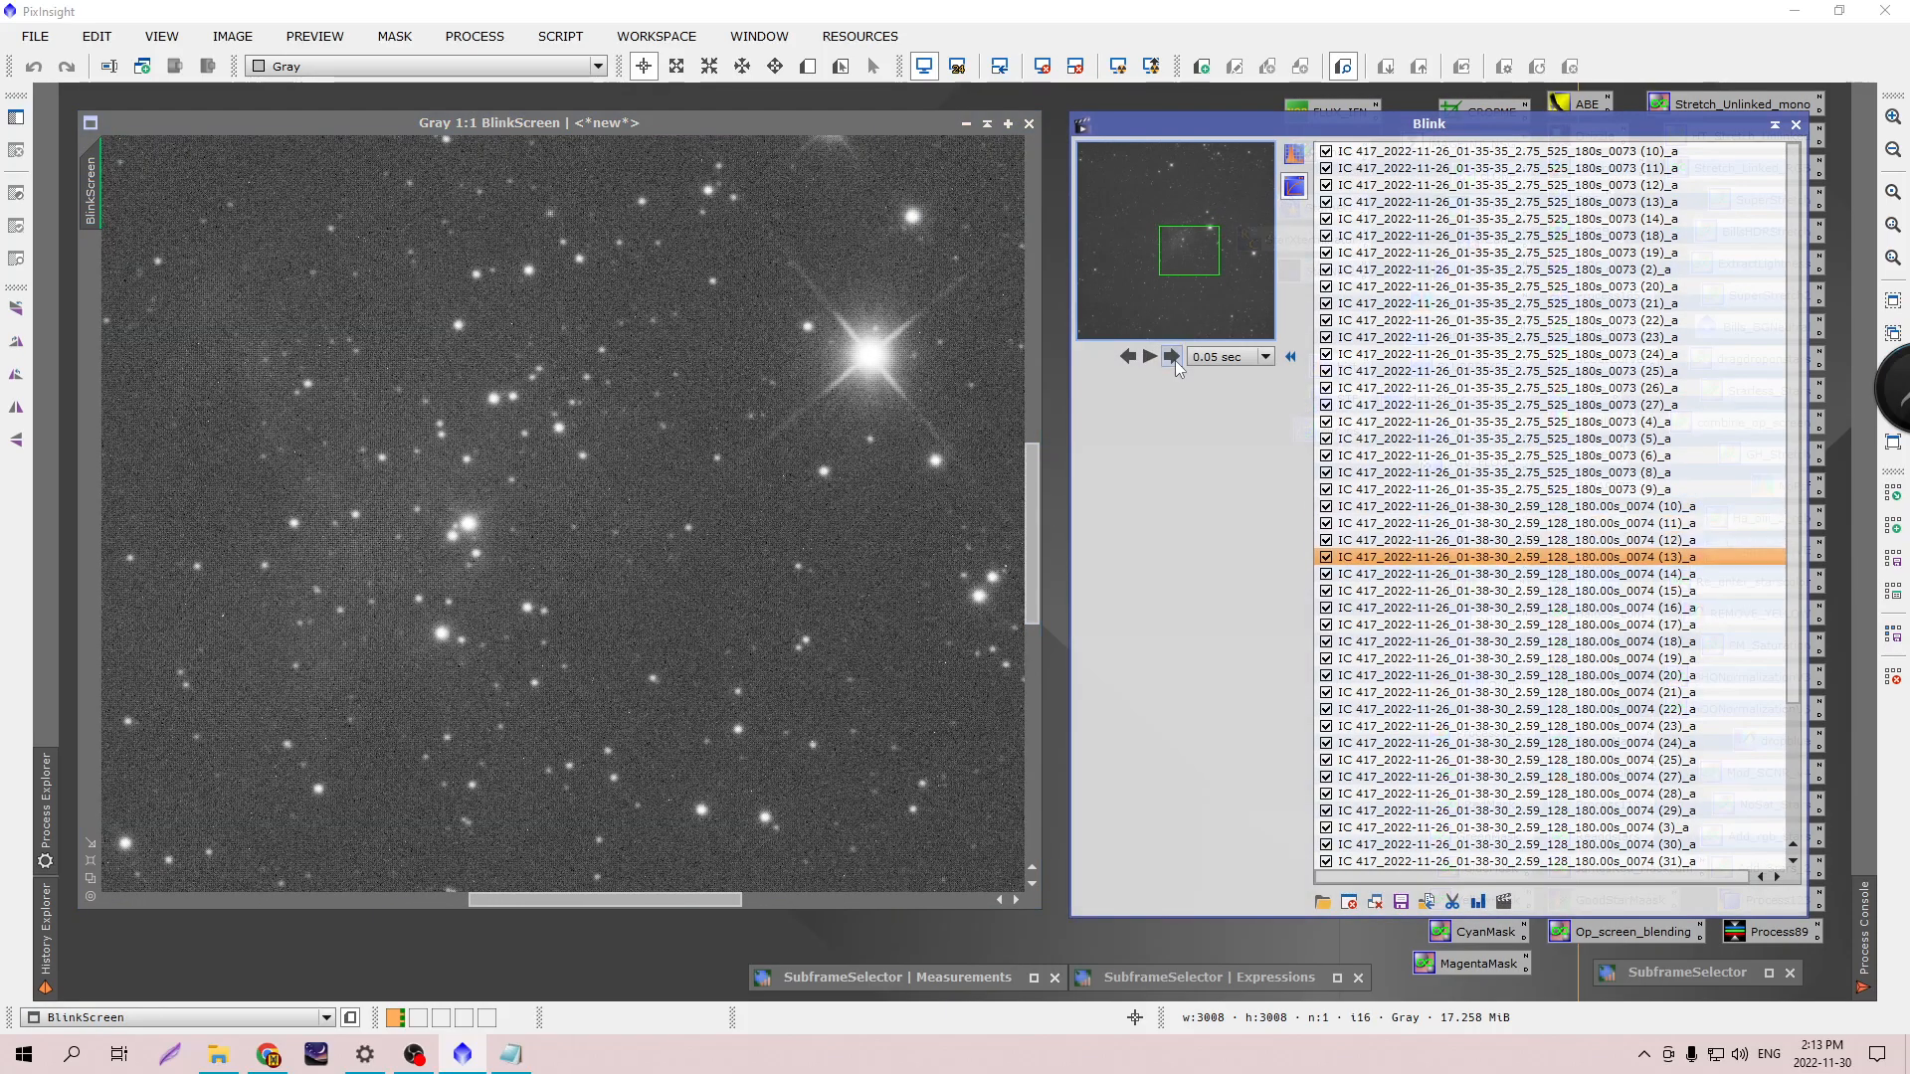
{"action": "left_click", "coordinate": [1174, 360]}
{"action": "left_click", "coordinate": [1174, 360]}
{"action": "left_click", "coordinate": [1174, 360]}
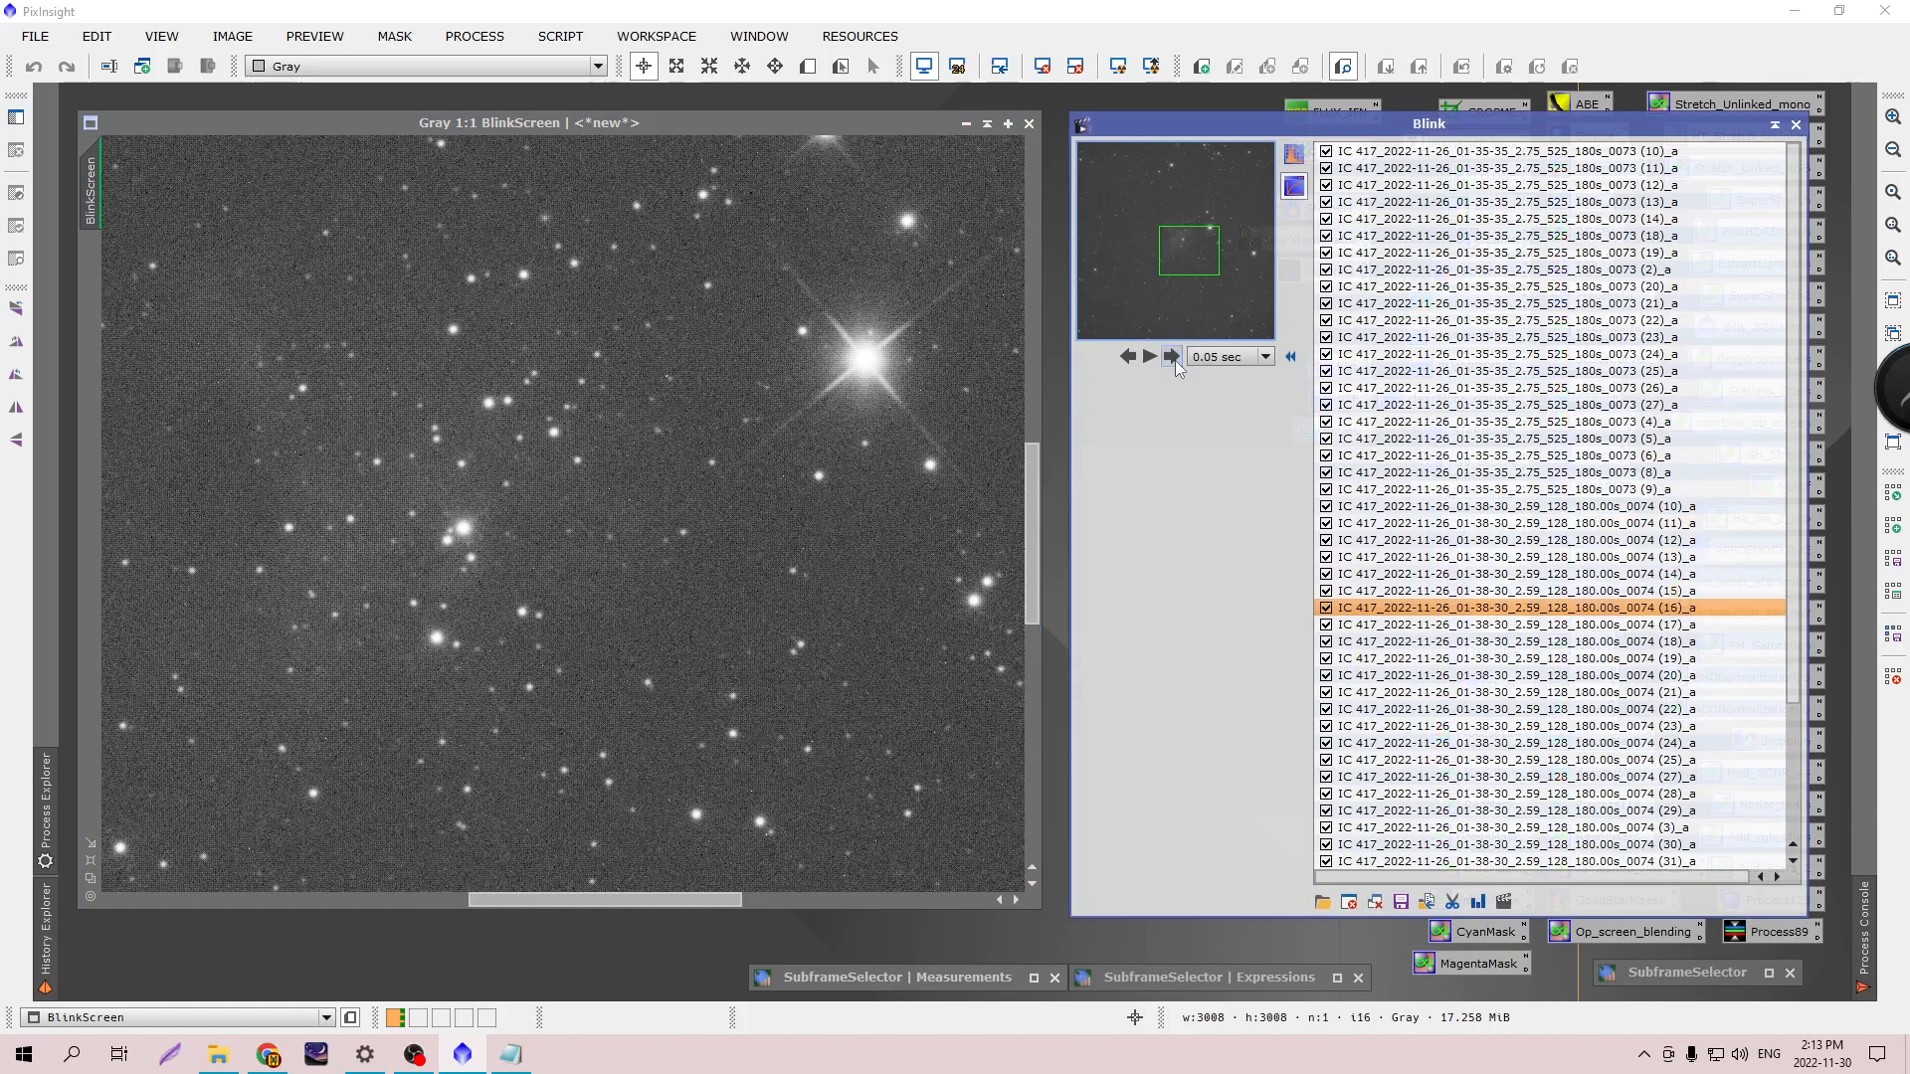
{"action": "left_click", "coordinate": [1174, 360]}
{"action": "left_click", "coordinate": [1174, 361]}
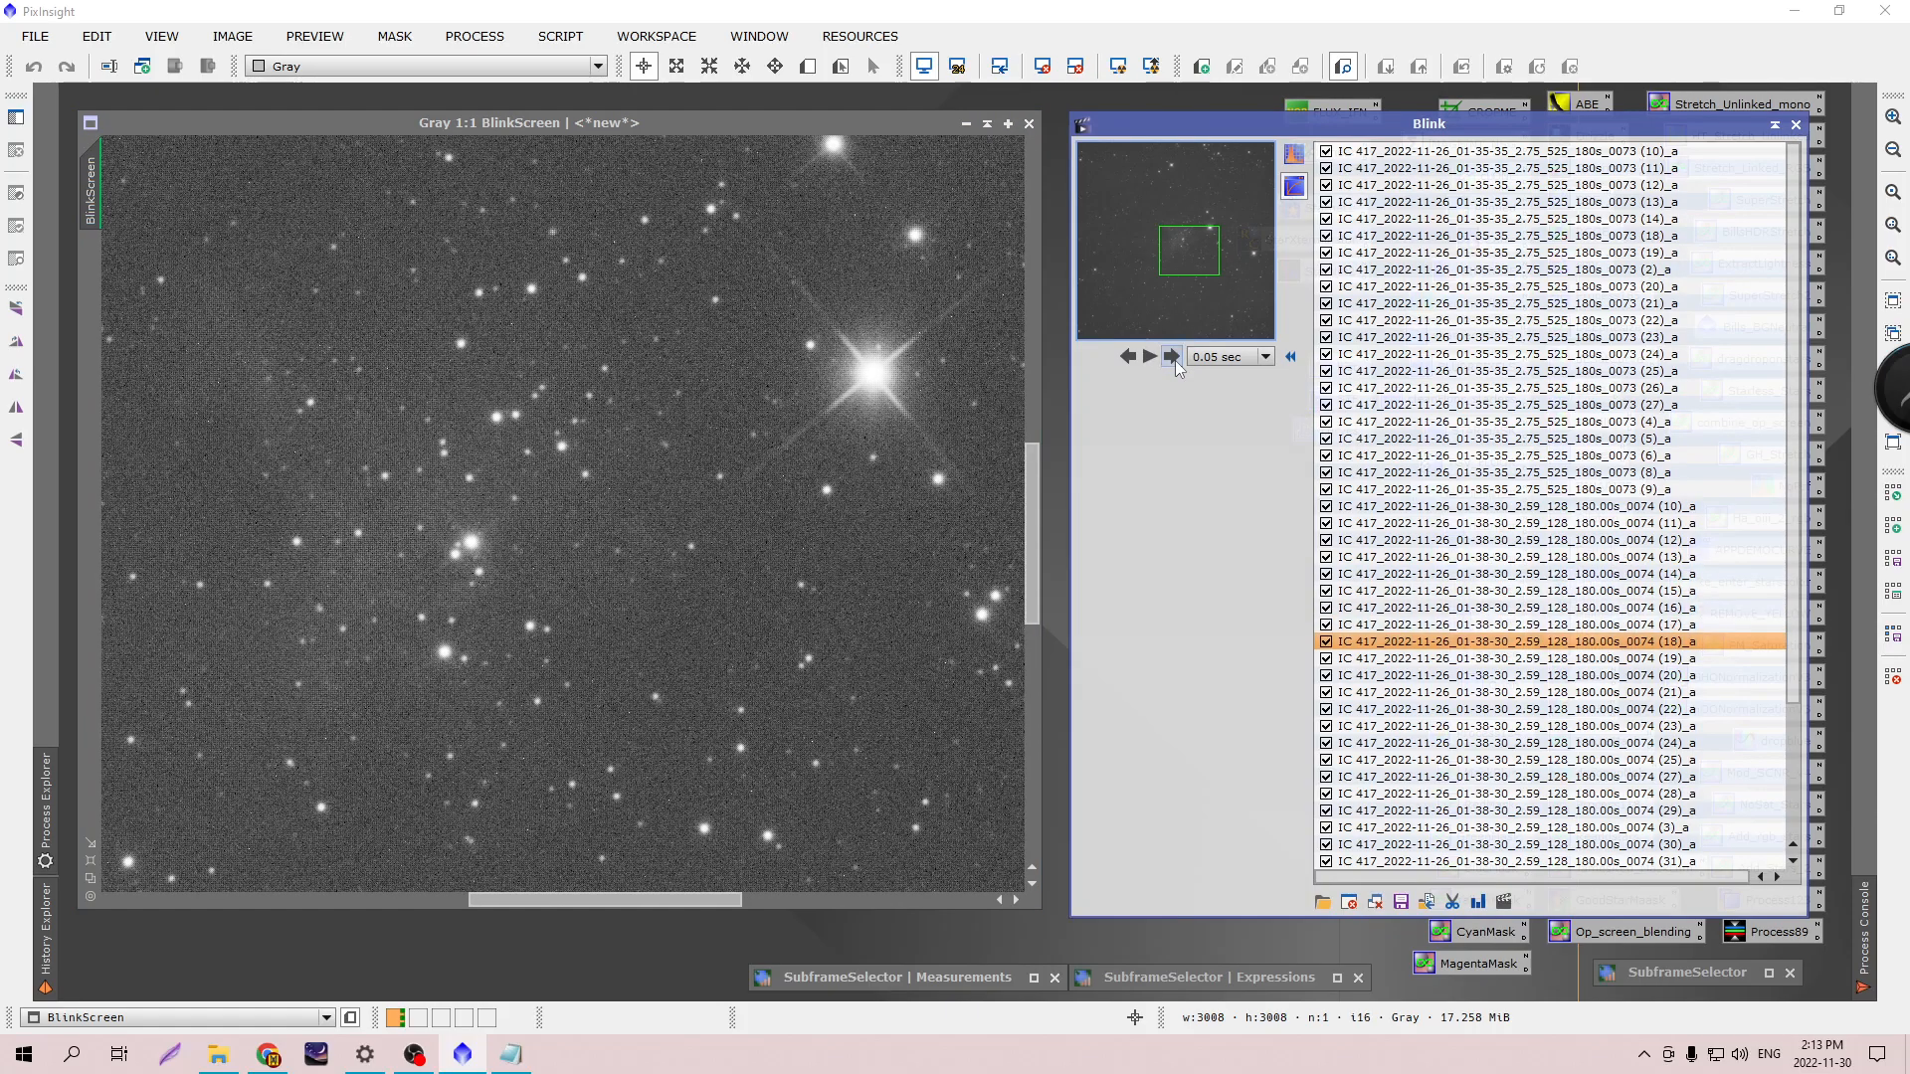
{"action": "left_click", "coordinate": [1174, 360]}
{"action": "left_click", "coordinate": [1174, 361]}
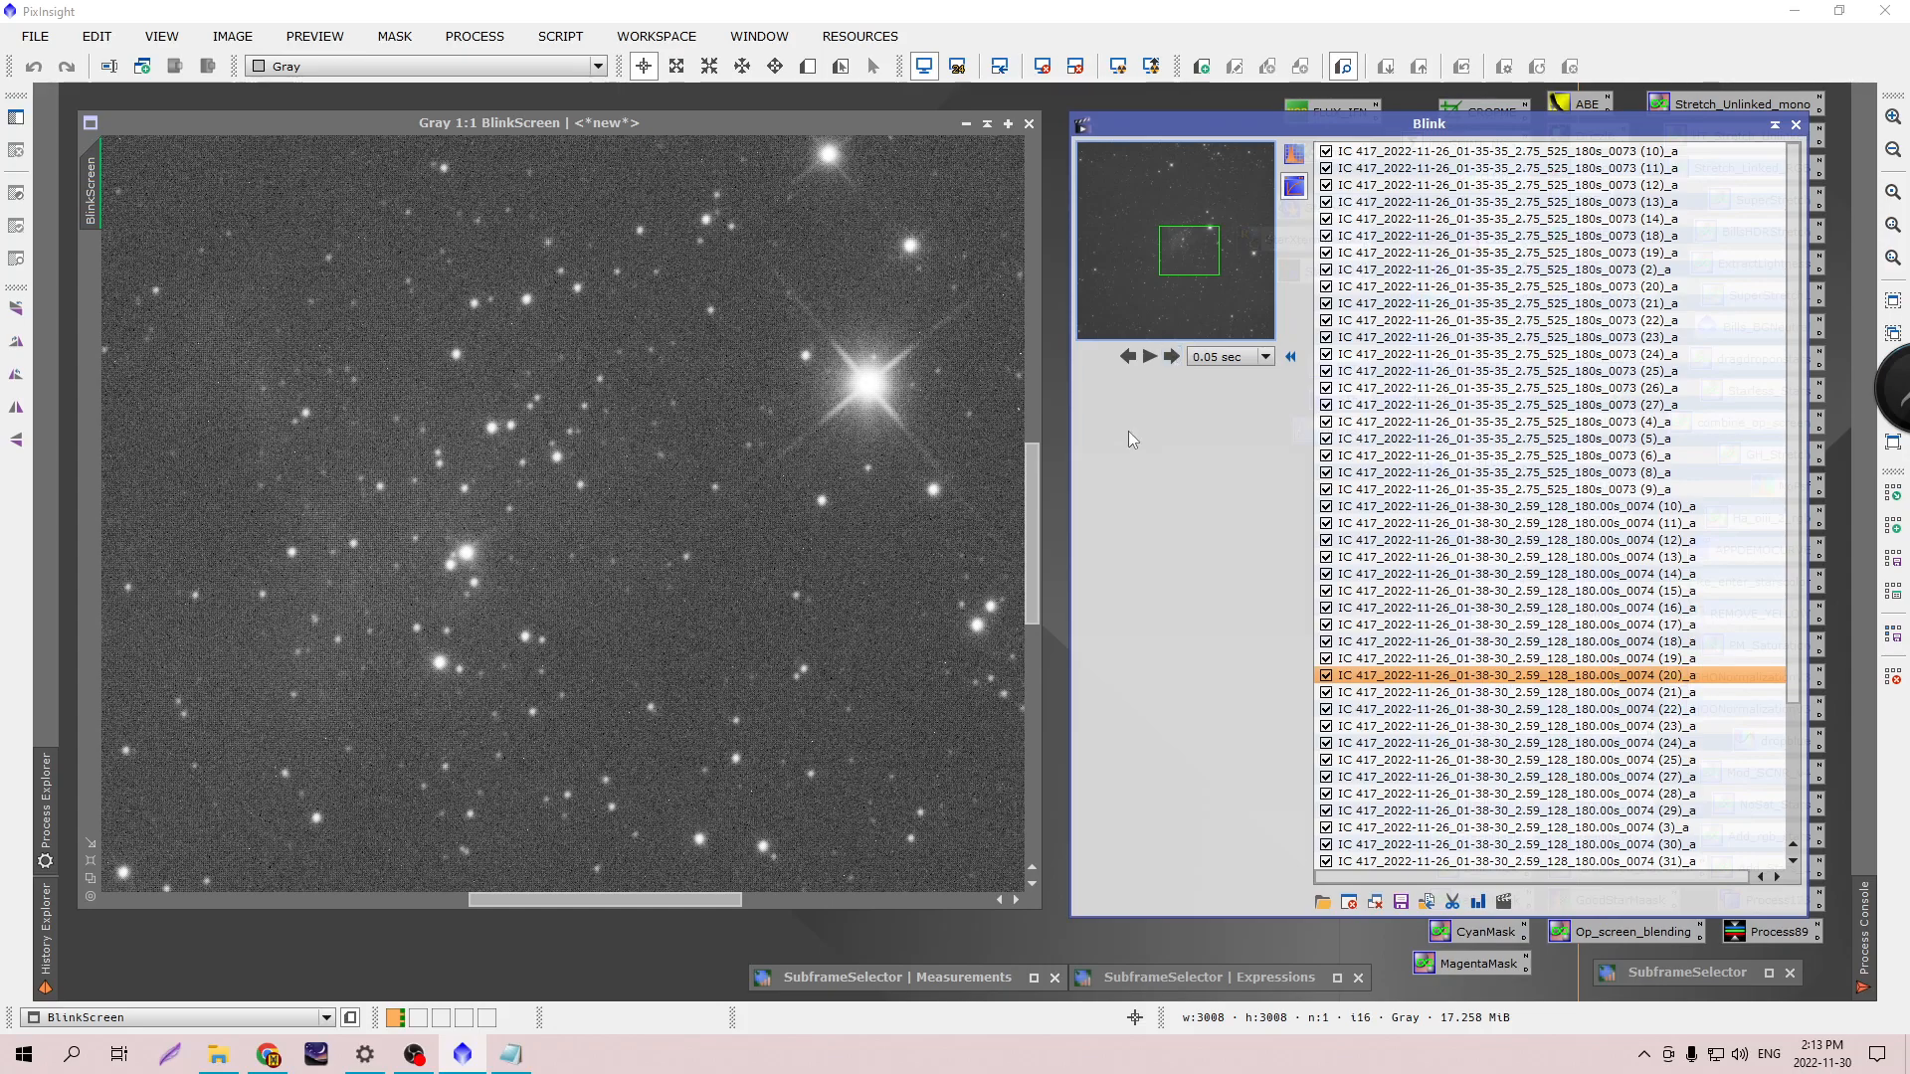
{"action": "scroll", "coordinate": [701, 505], "scroll_direction": "up", "scroll_amount": 1}
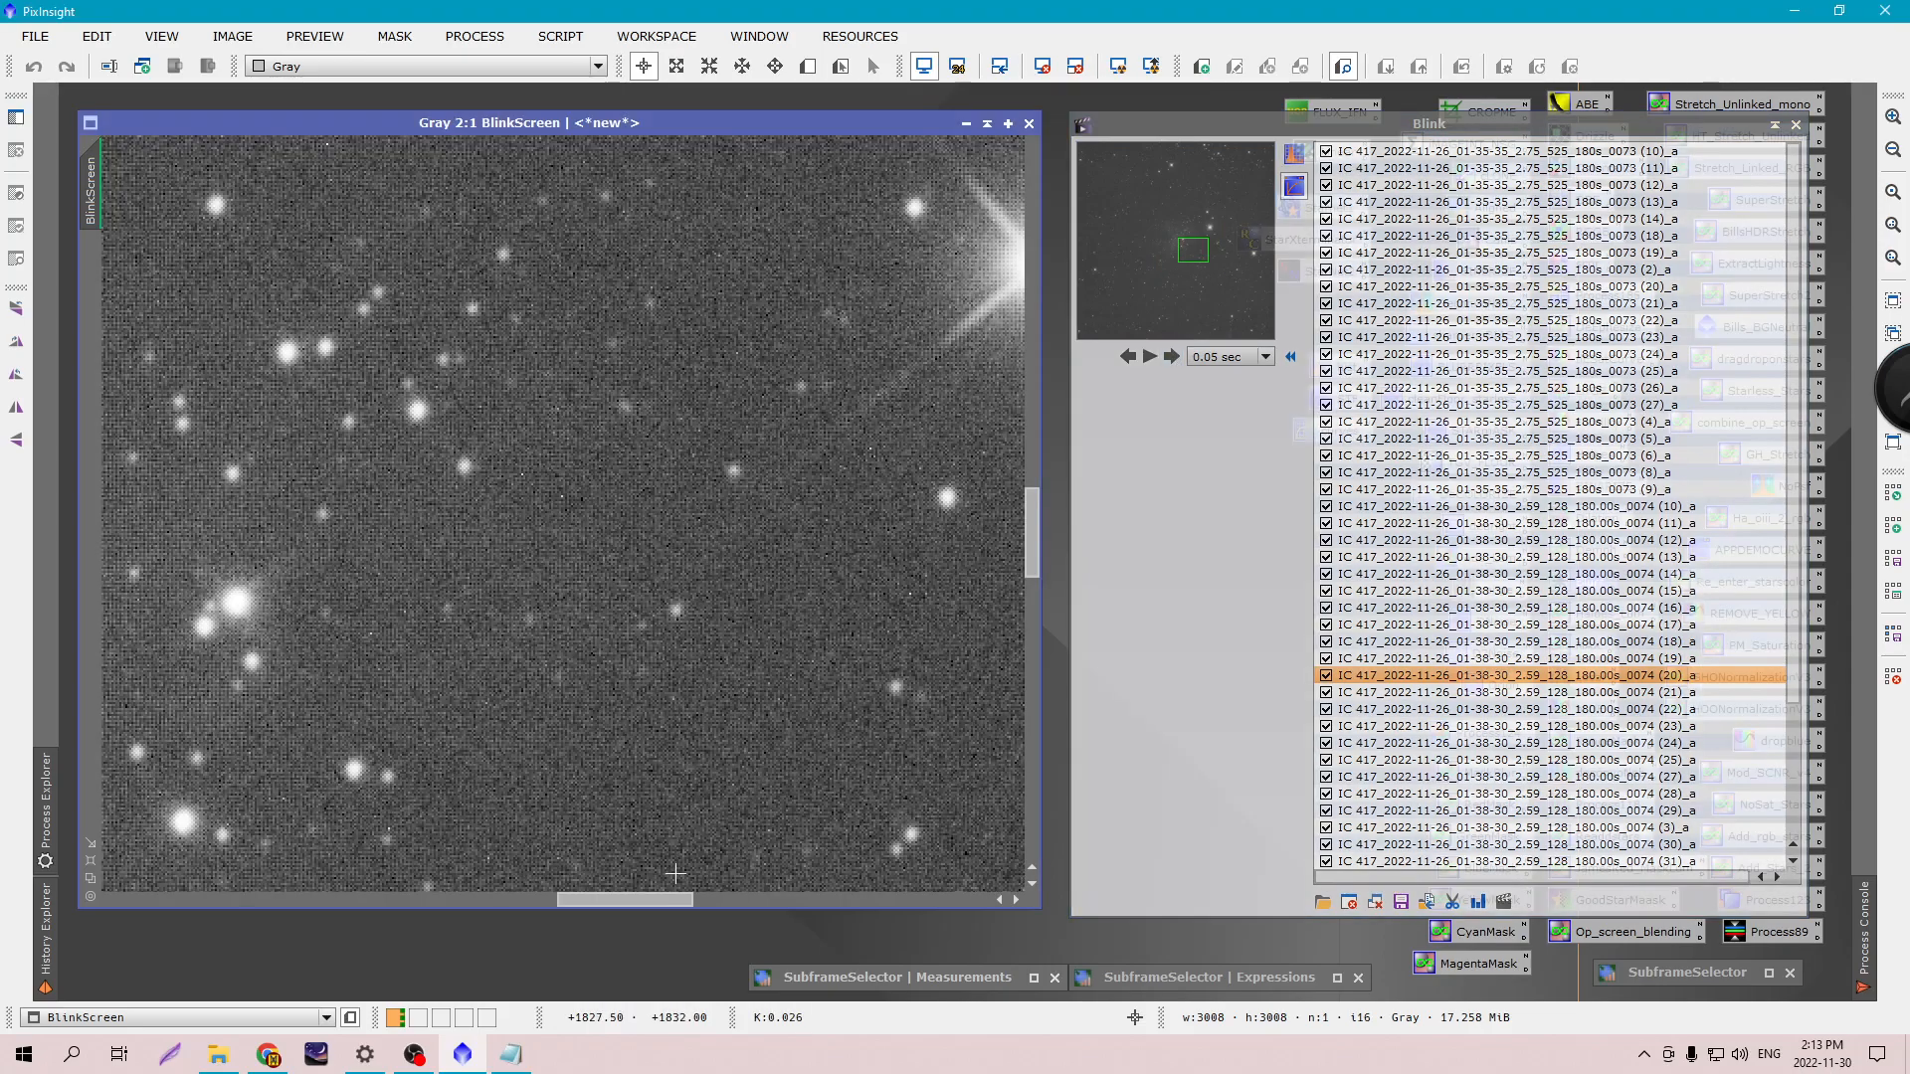
{"action": "left_click_drag", "start_coordinate": [673, 898], "coordinate": [625, 902]}
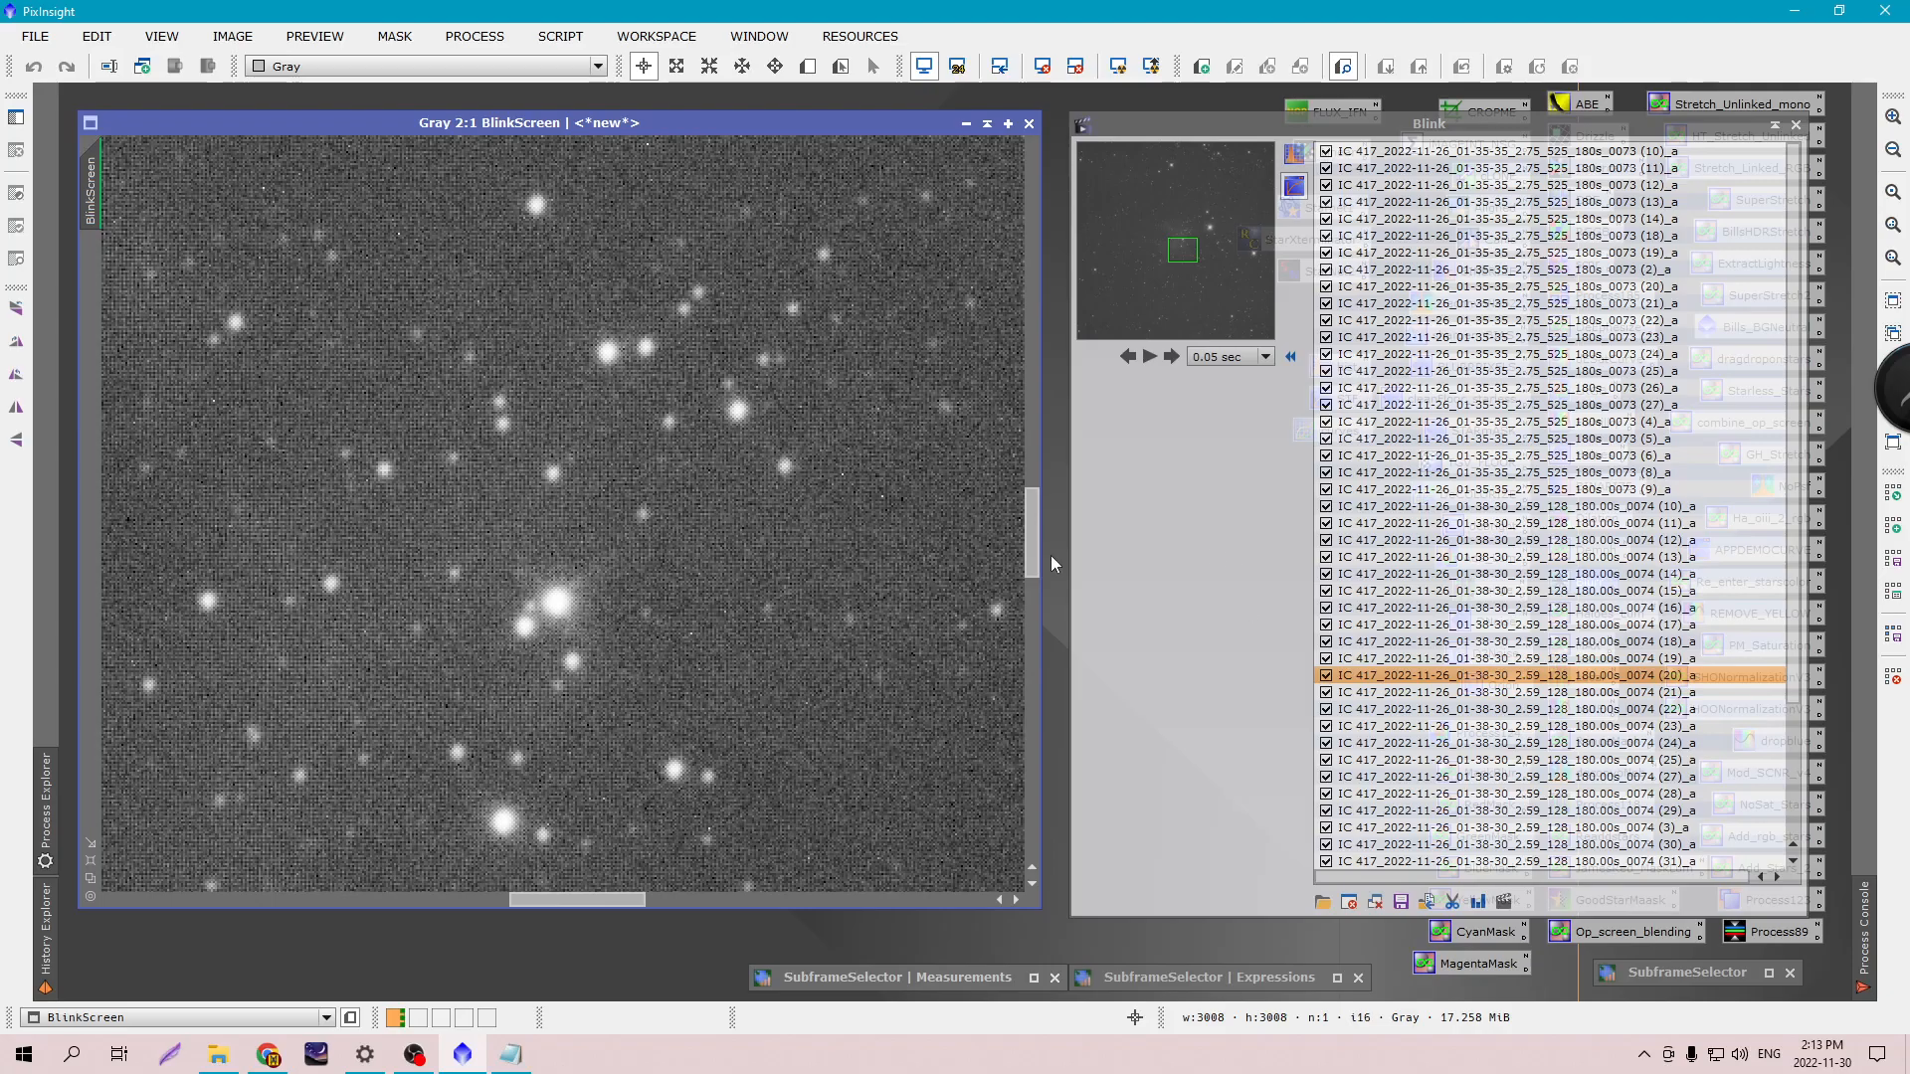
Switch to File Explorer to review the files in the new approved folder, then return to PixInsight.
{"action": "left_click", "coordinate": [217, 1054]}
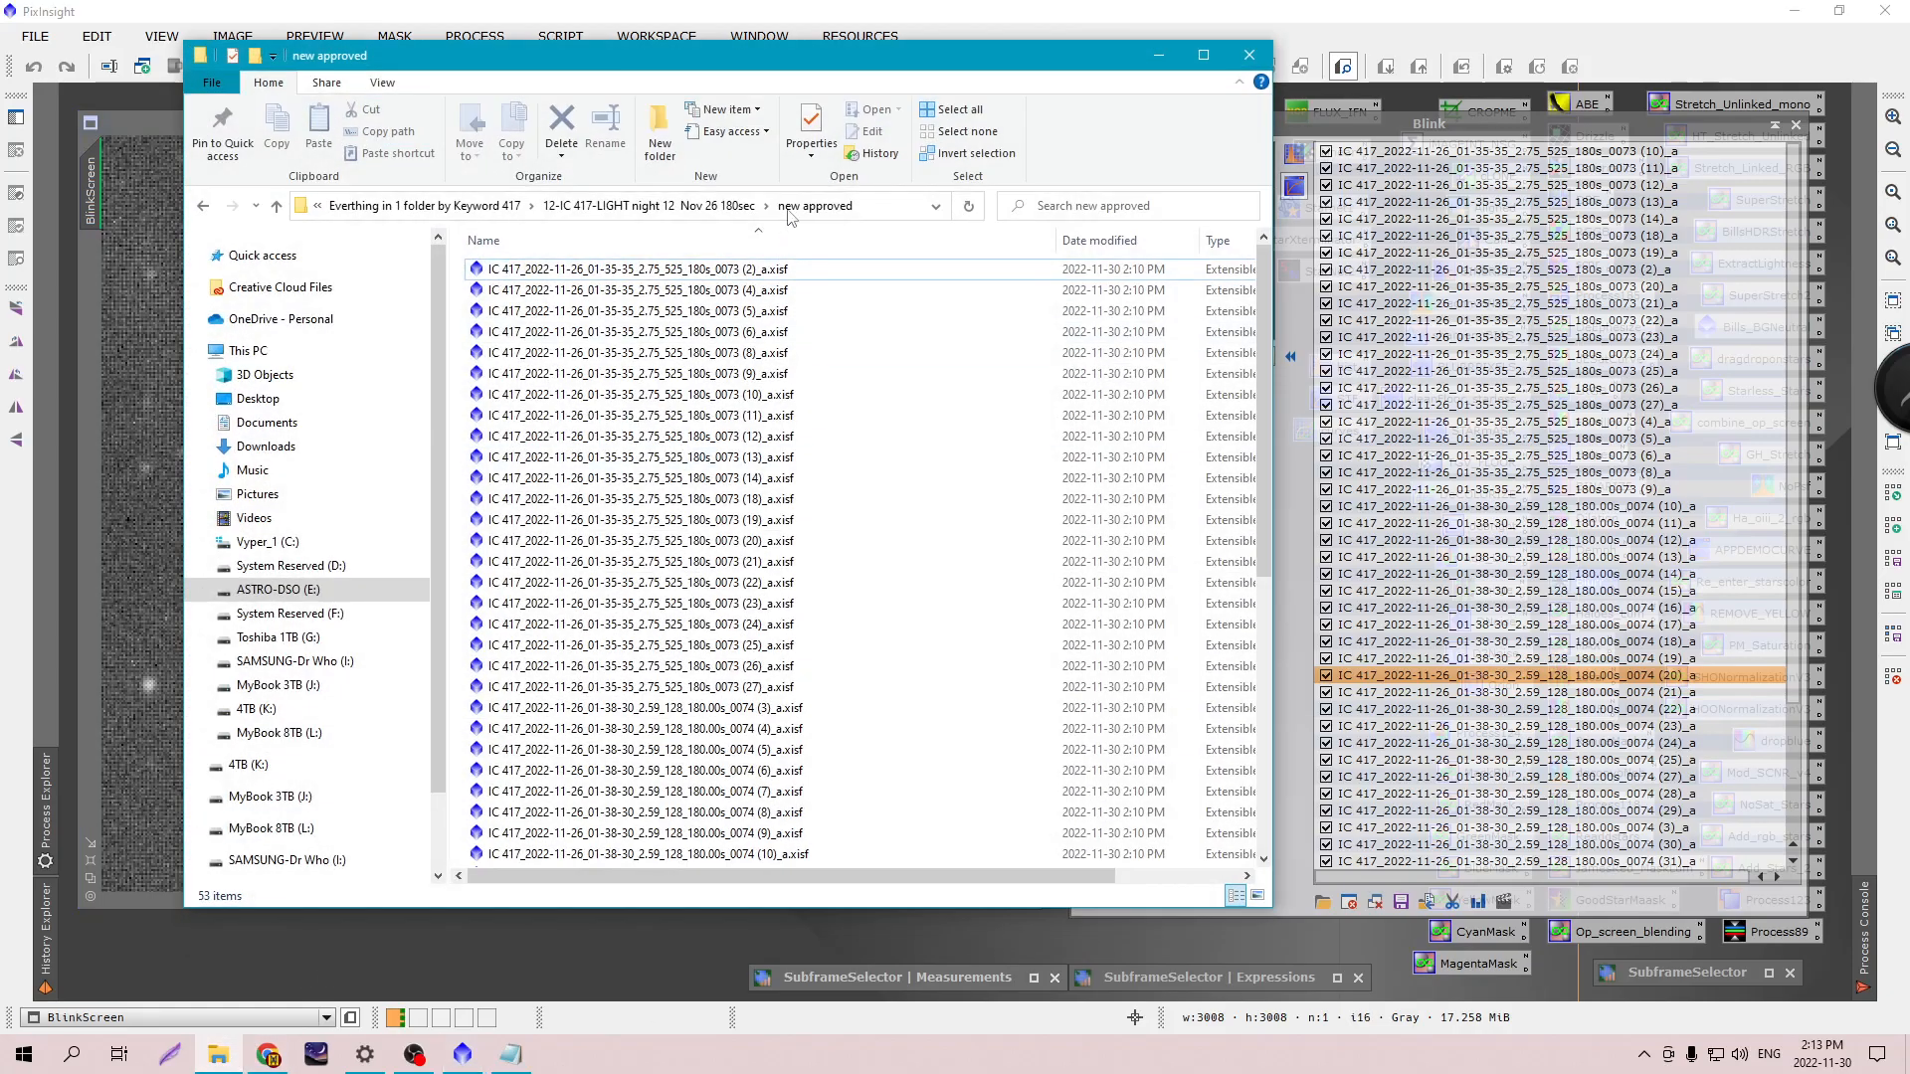
{"action": "left_click_drag", "start_coordinate": [836, 50], "coordinate": [718, 59]}
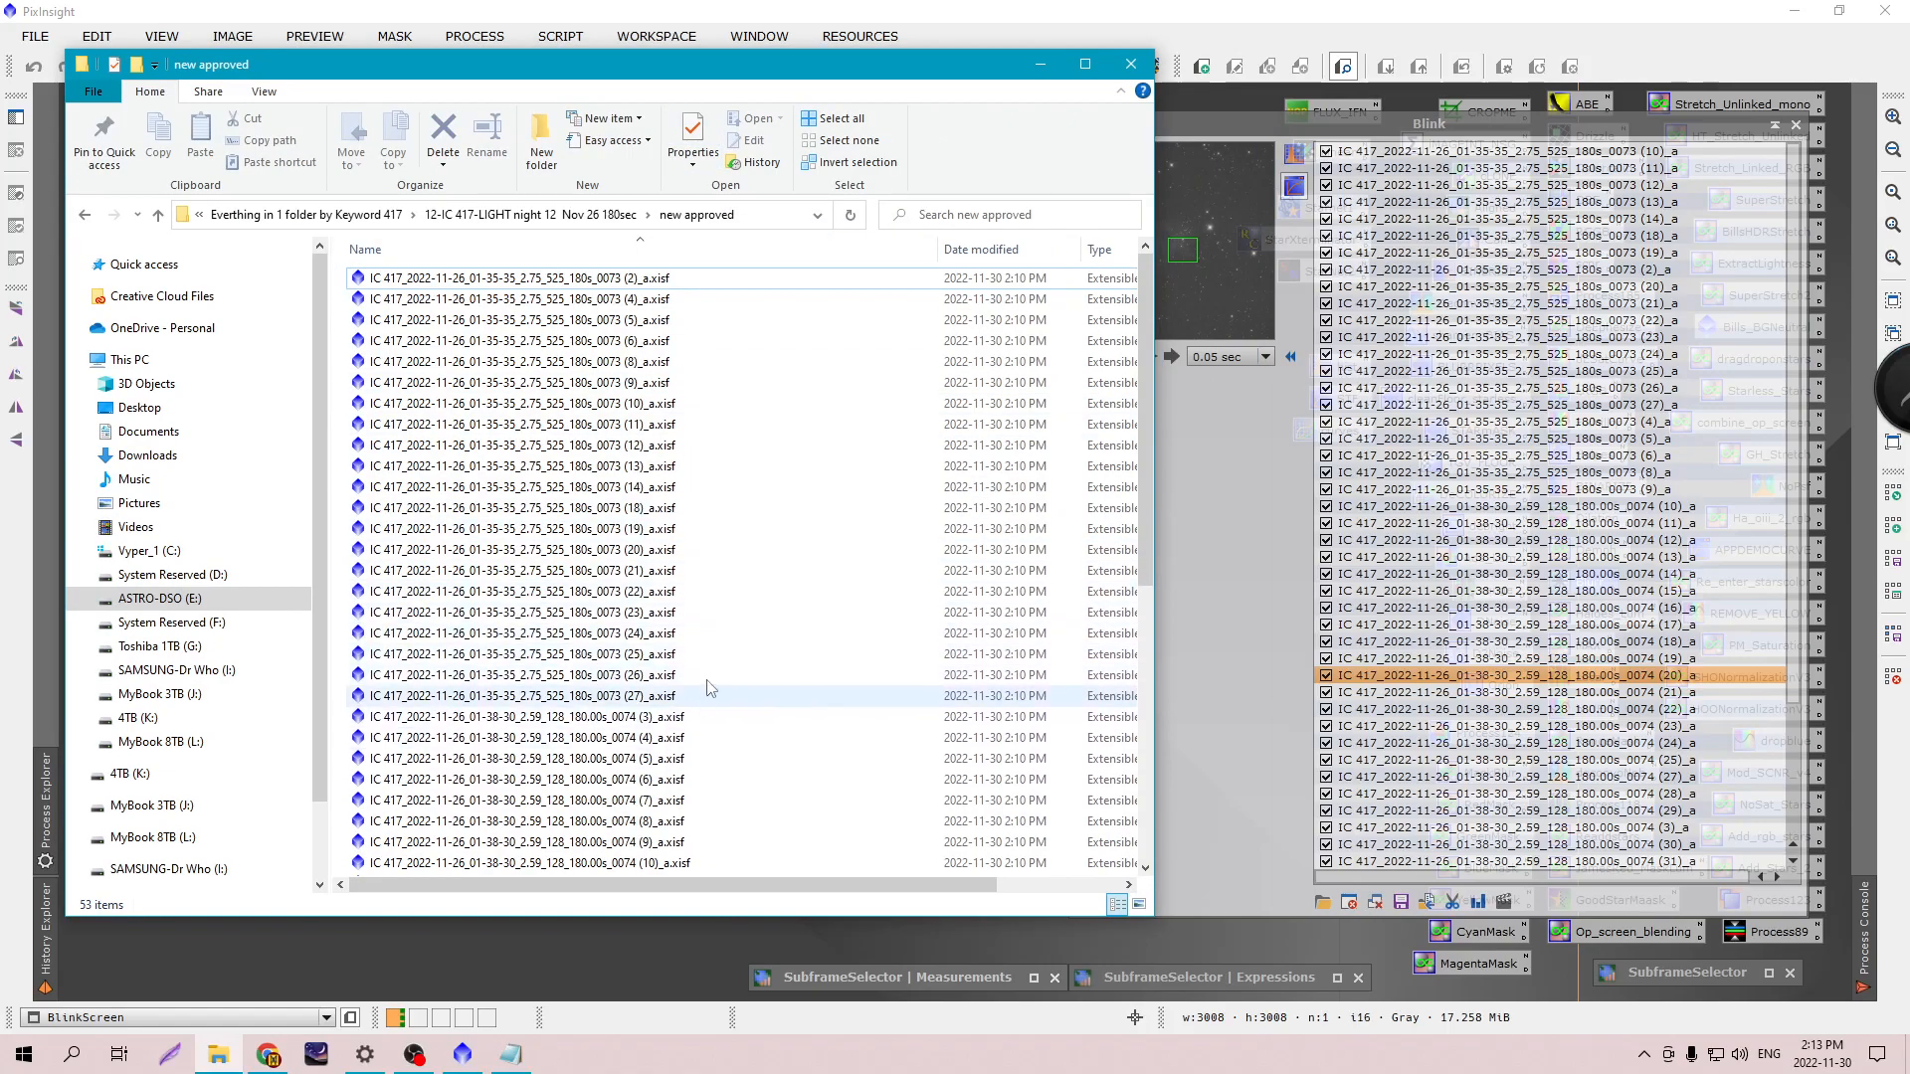
{"action": "scroll", "coordinate": [702, 701], "scroll_direction": "down", "scroll_amount": 8}
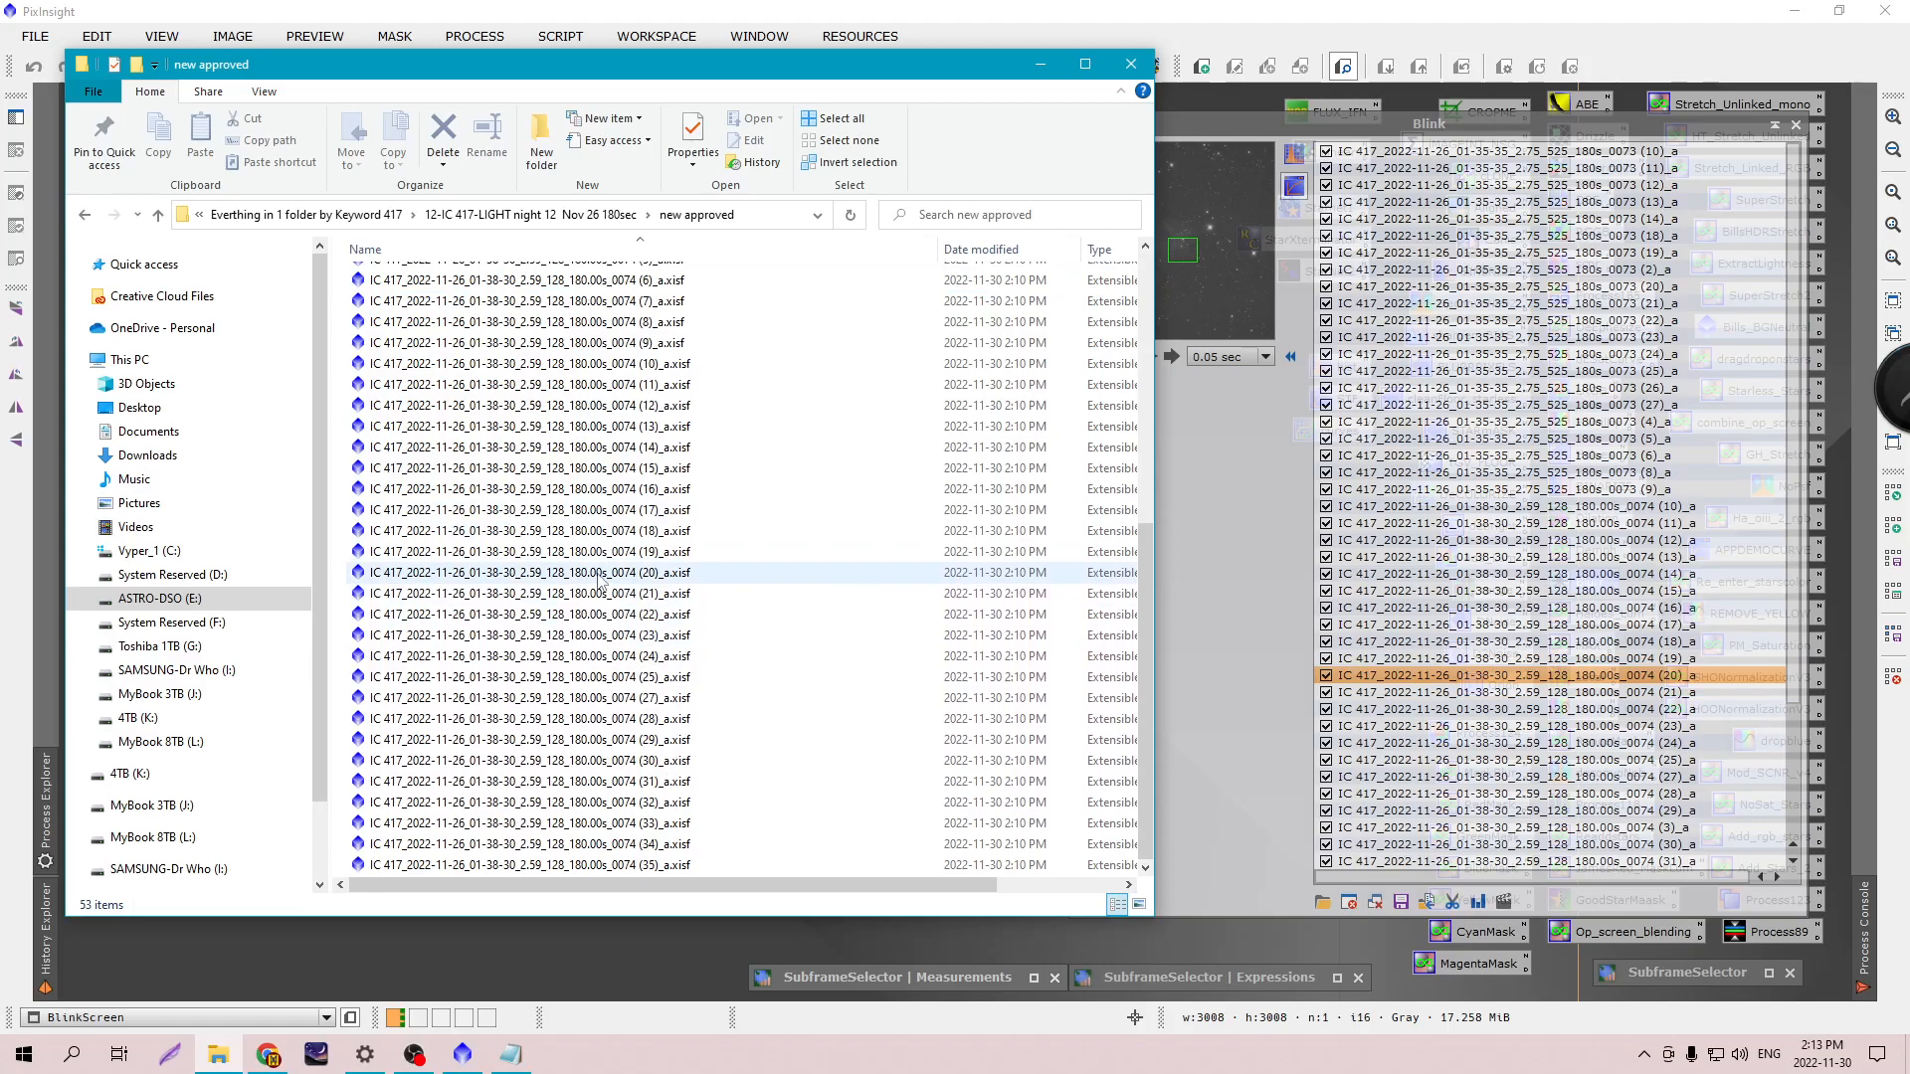
{"action": "left_click_drag", "start_coordinate": [874, 70], "coordinate": [881, 127]}
{"action": "left_click", "coordinate": [1047, 122]}
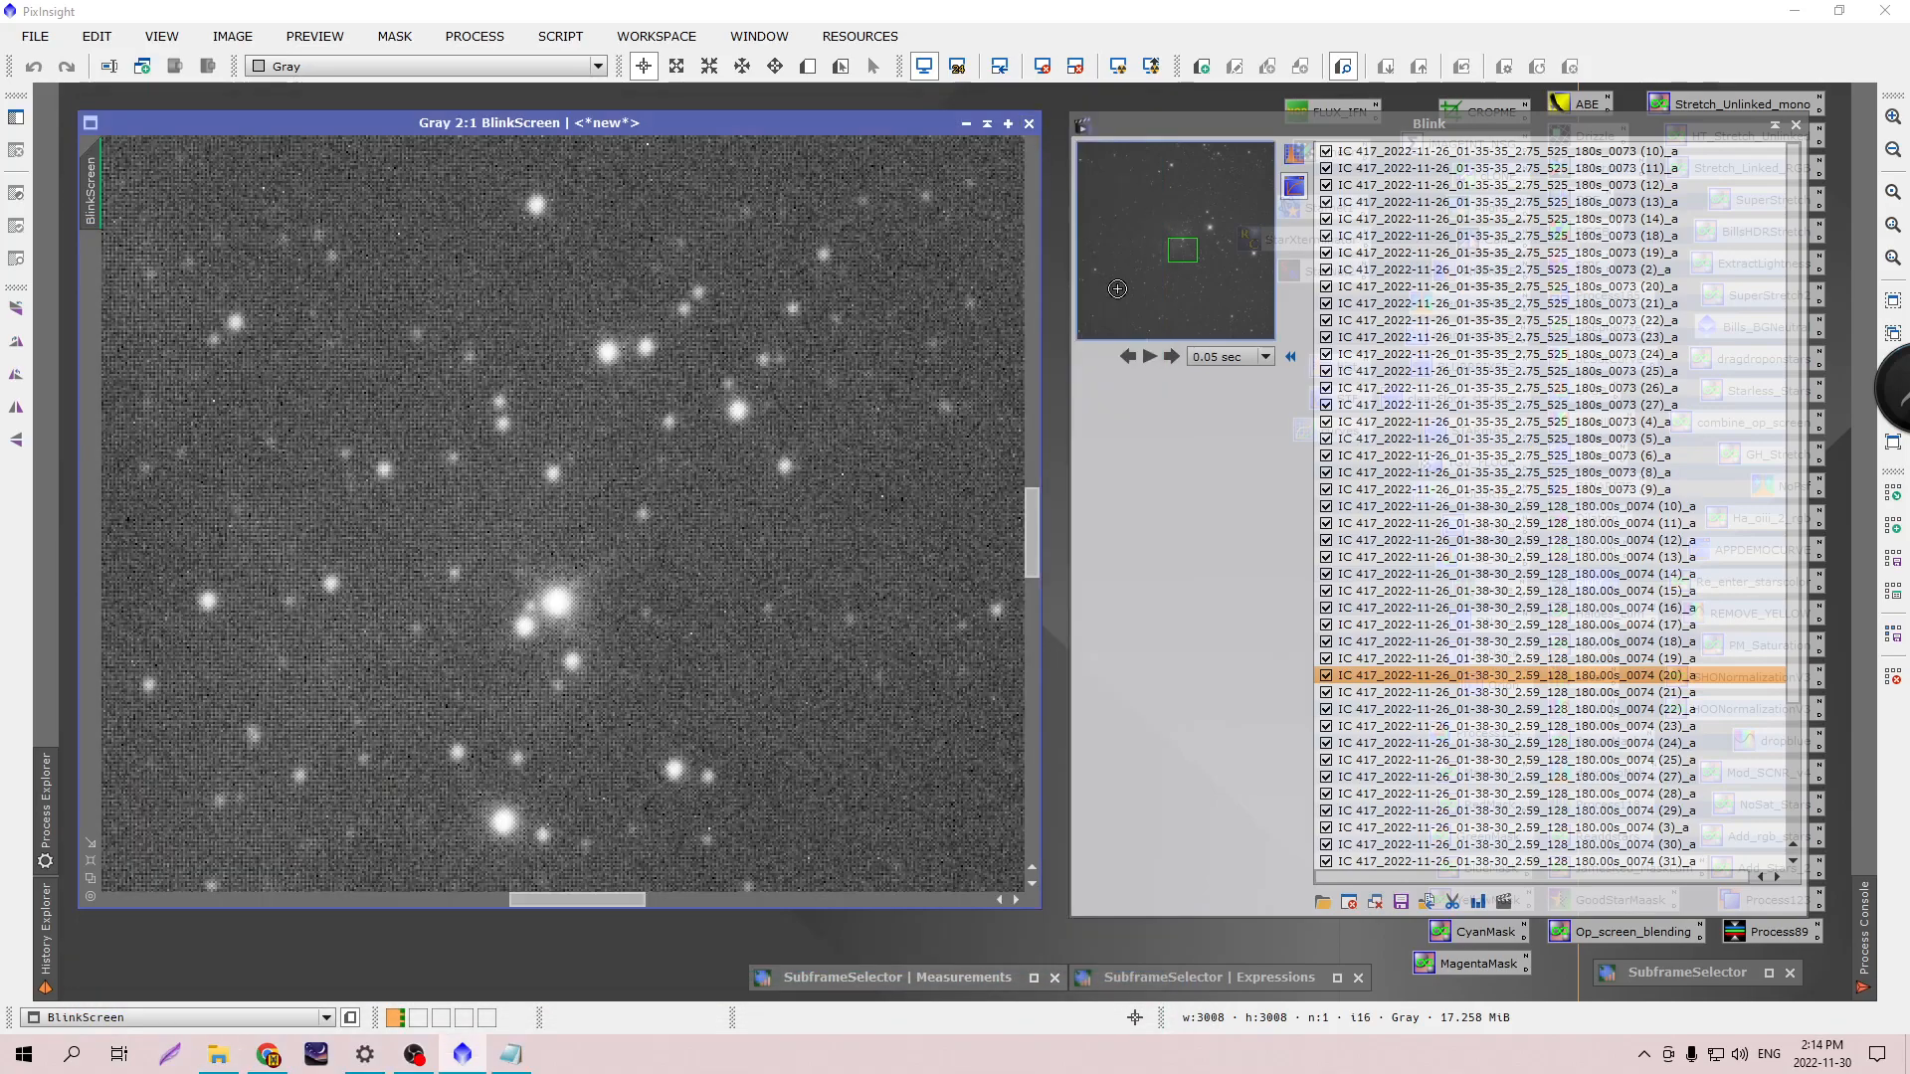
Step through the remaining 0074 frames in Blink from (21) to (9), rechecking (23) against (24) along the way.
{"action": "left_click", "coordinate": [1173, 356]}
{"action": "left_click", "coordinate": [1173, 356]}
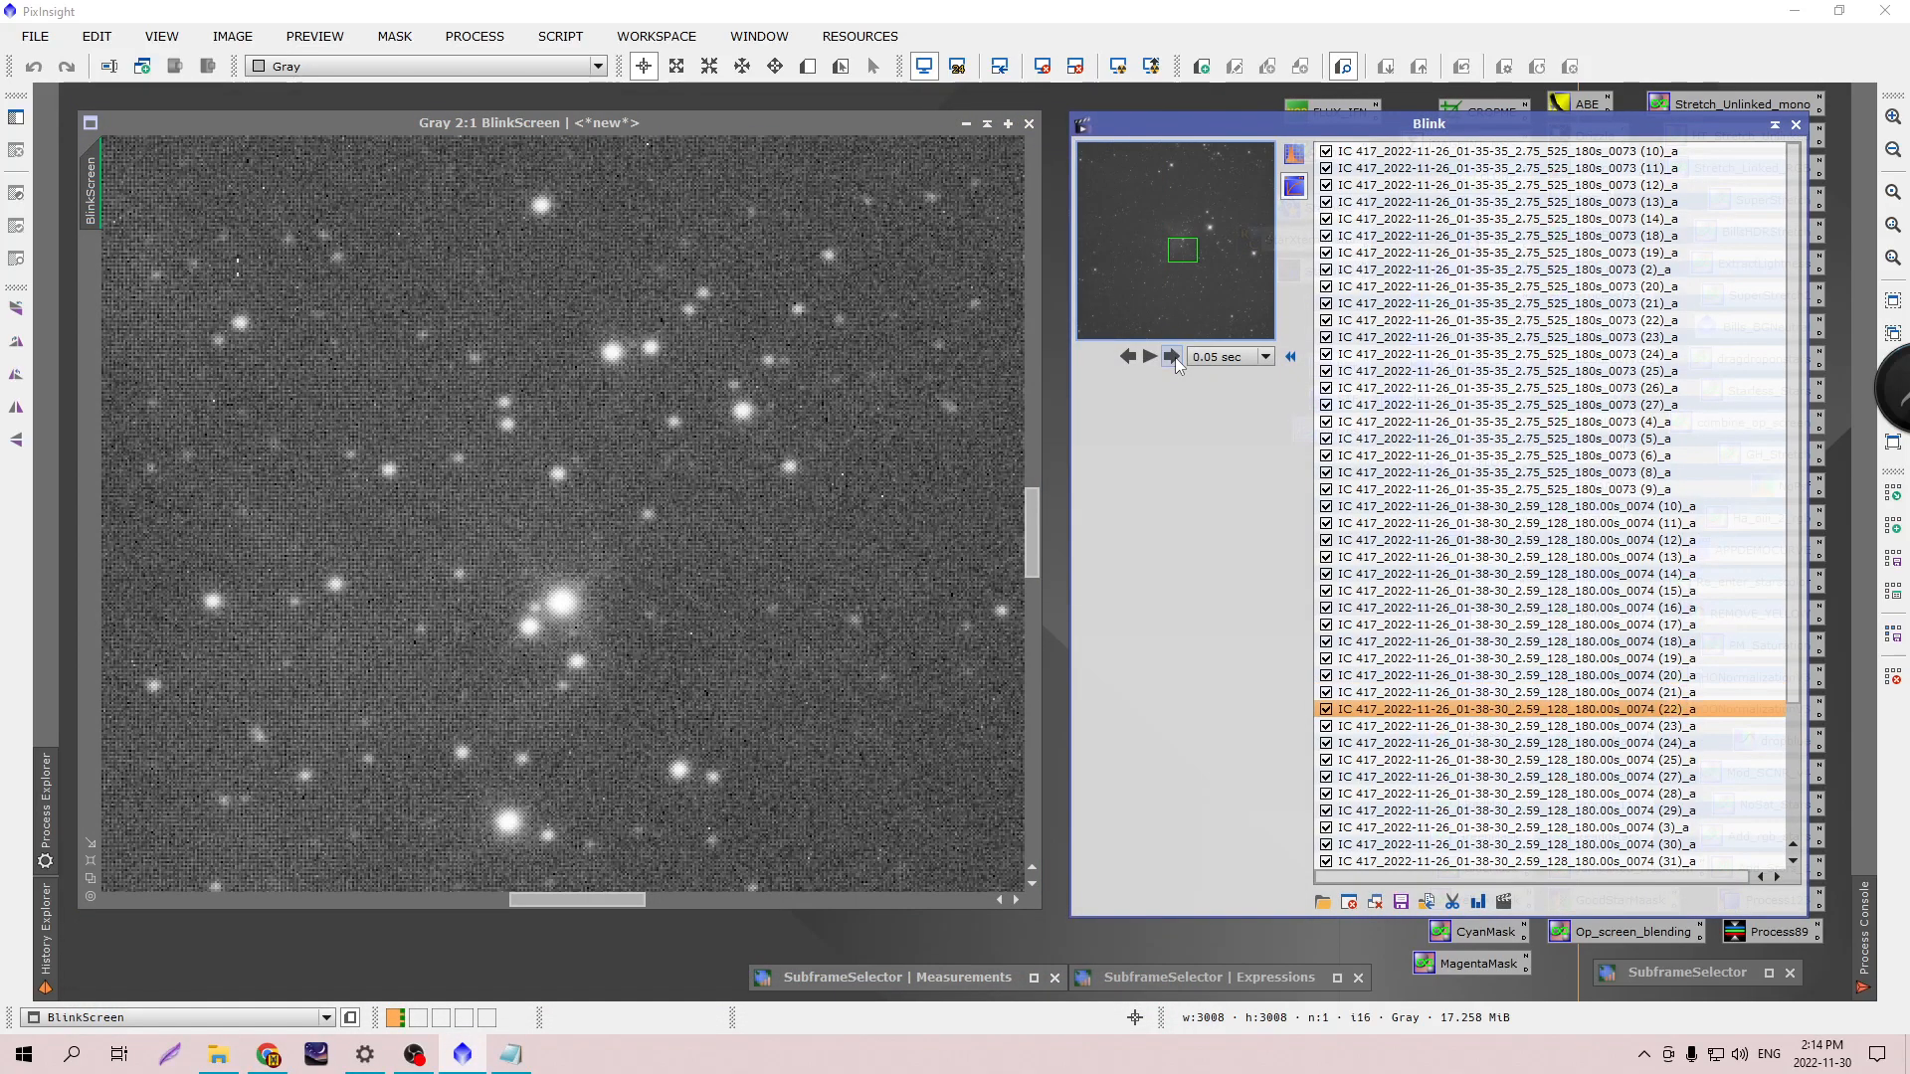
{"action": "left_click", "coordinate": [1174, 356]}
{"action": "left_click", "coordinate": [1174, 356]}
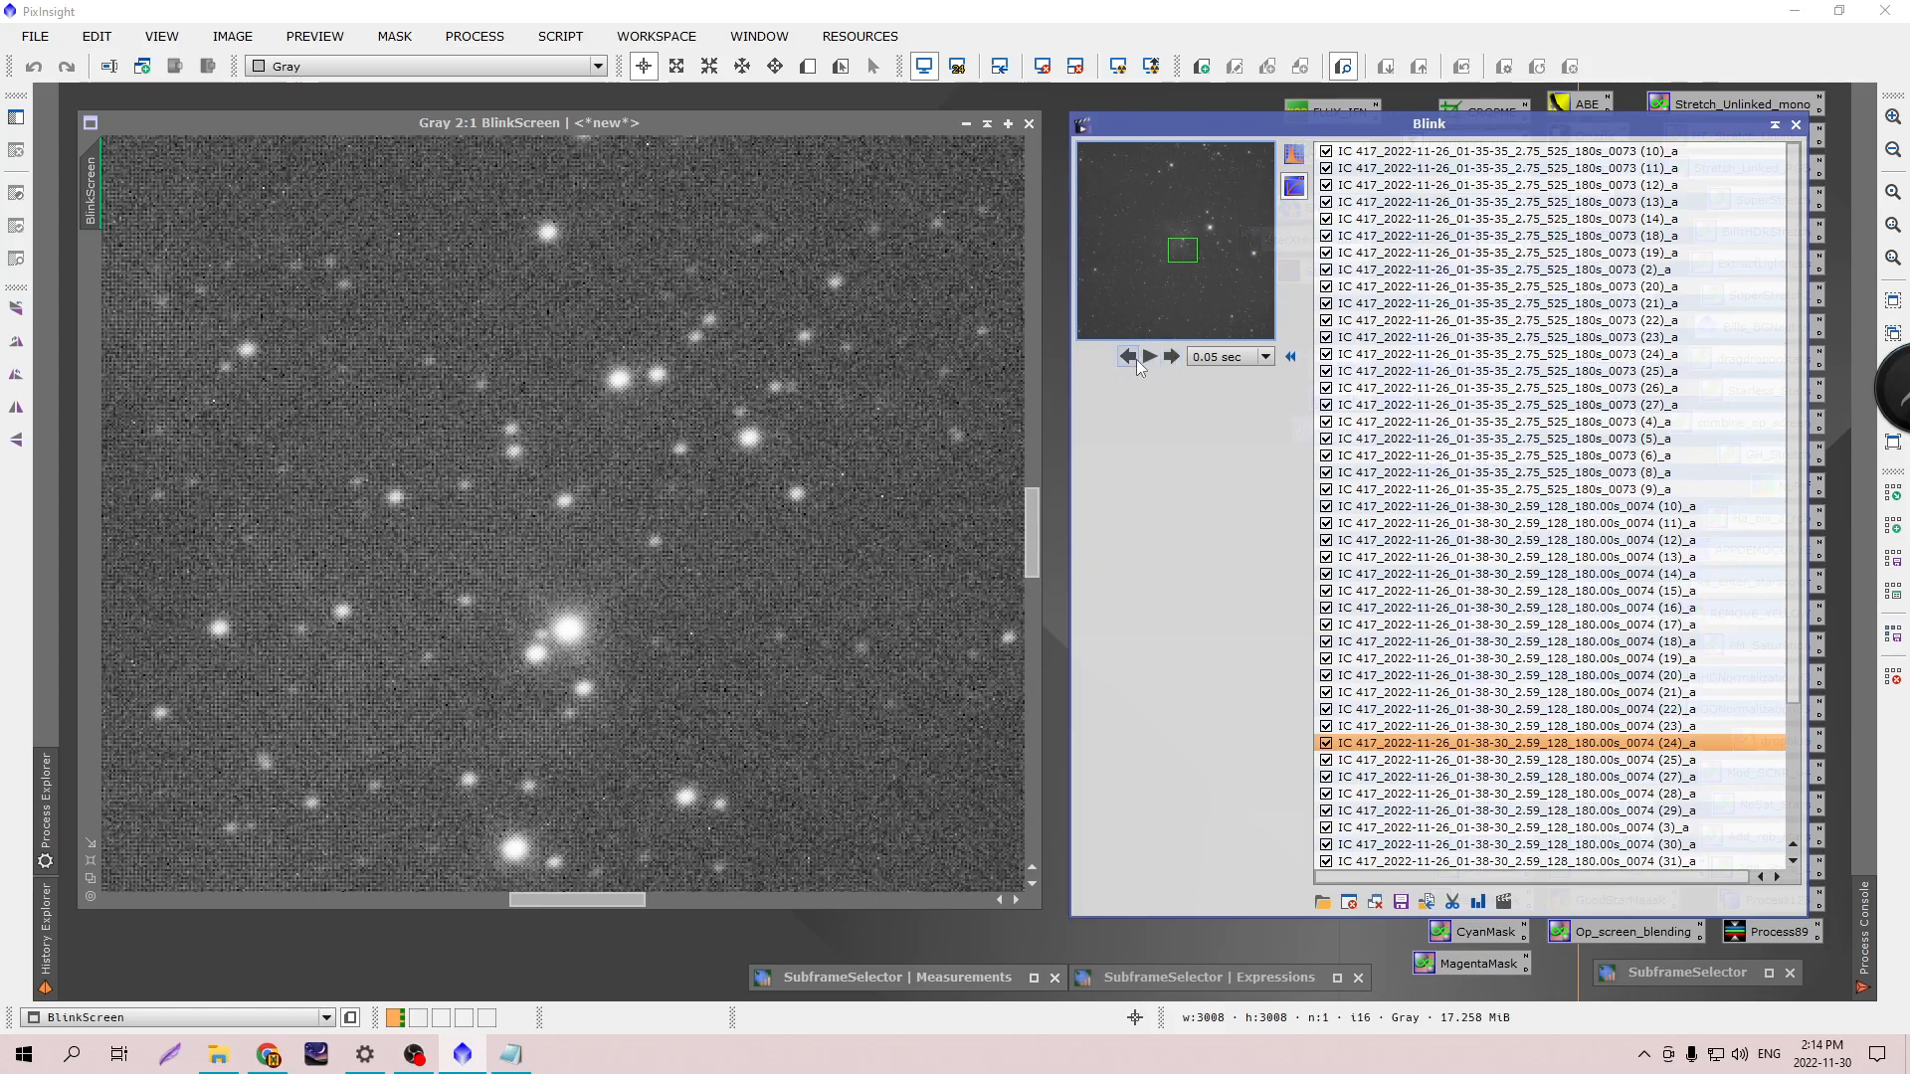
{"action": "left_click", "coordinate": [1133, 358]}
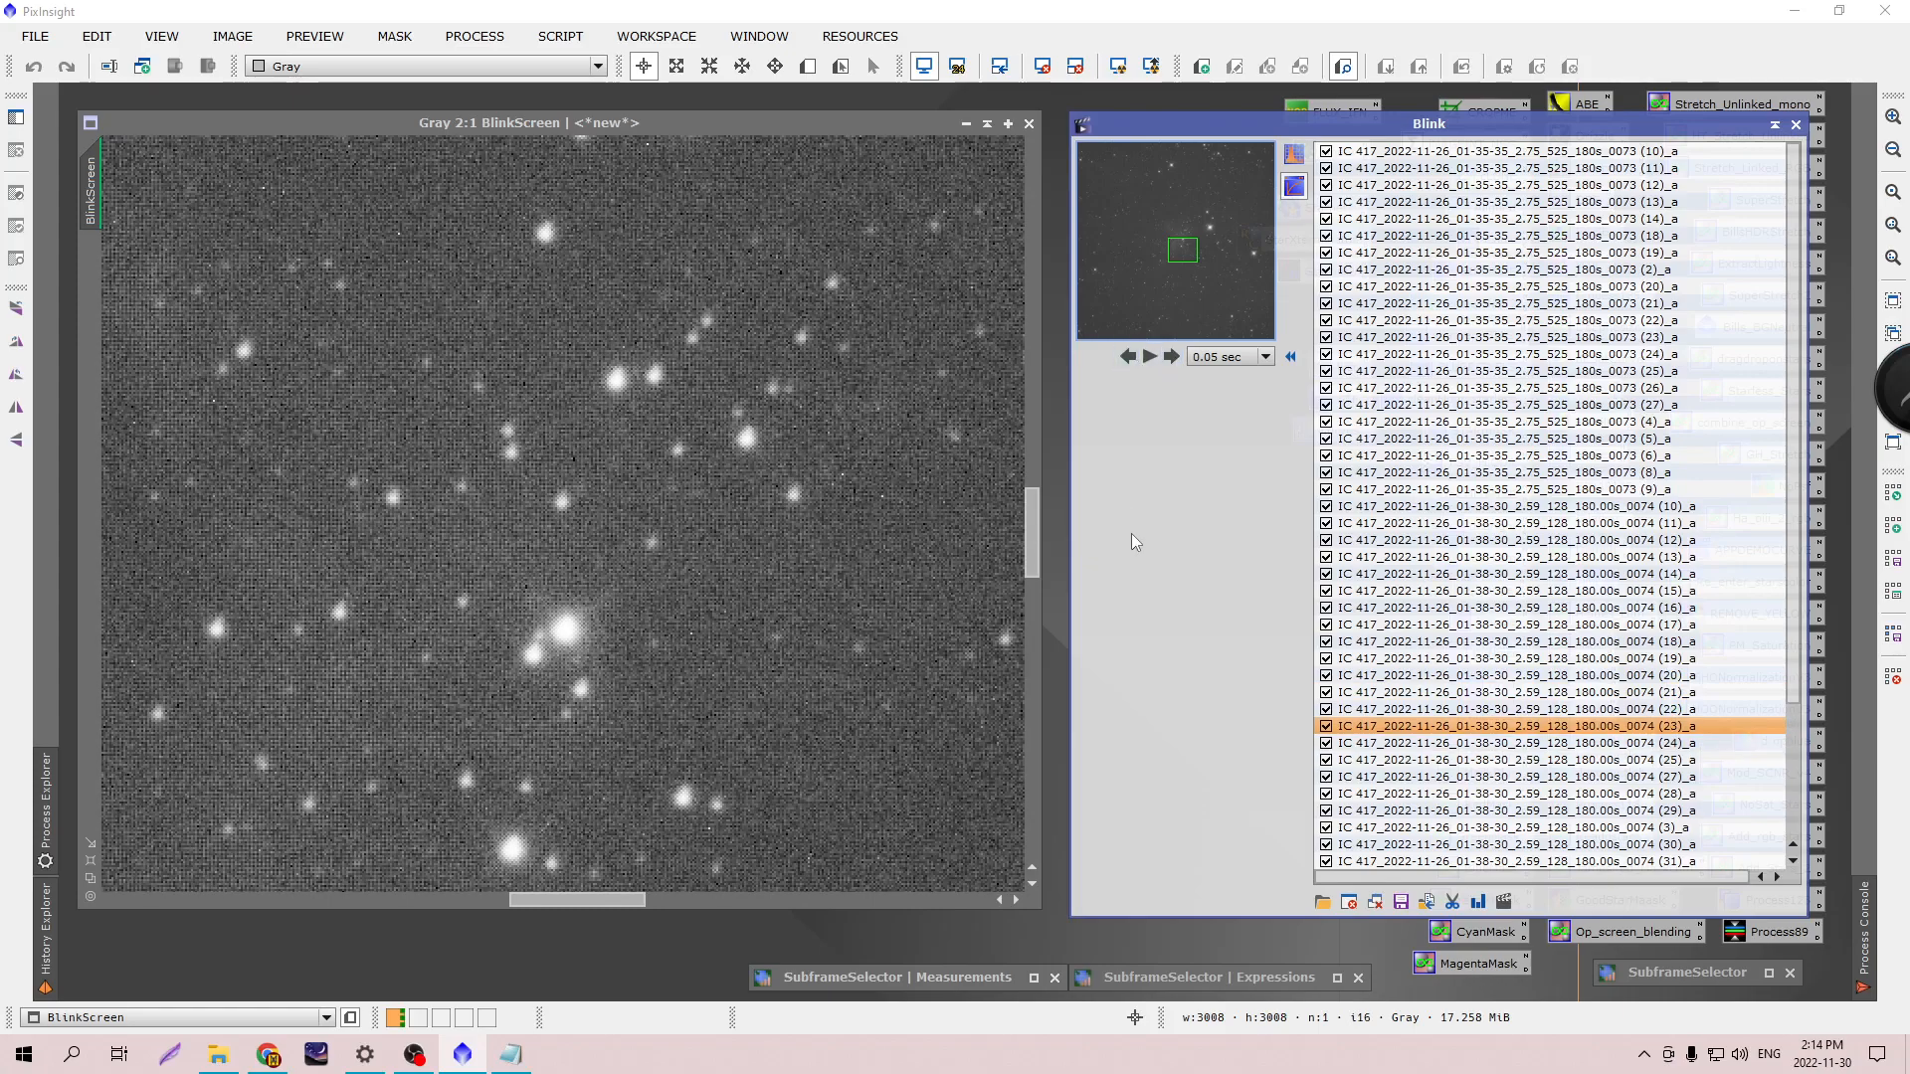
{"action": "left_click", "coordinate": [1172, 353]}
{"action": "left_click", "coordinate": [1173, 352]}
{"action": "left_click", "coordinate": [1172, 354]}
{"action": "left_click", "coordinate": [1172, 354]}
{"action": "left_click", "coordinate": [1172, 354]}
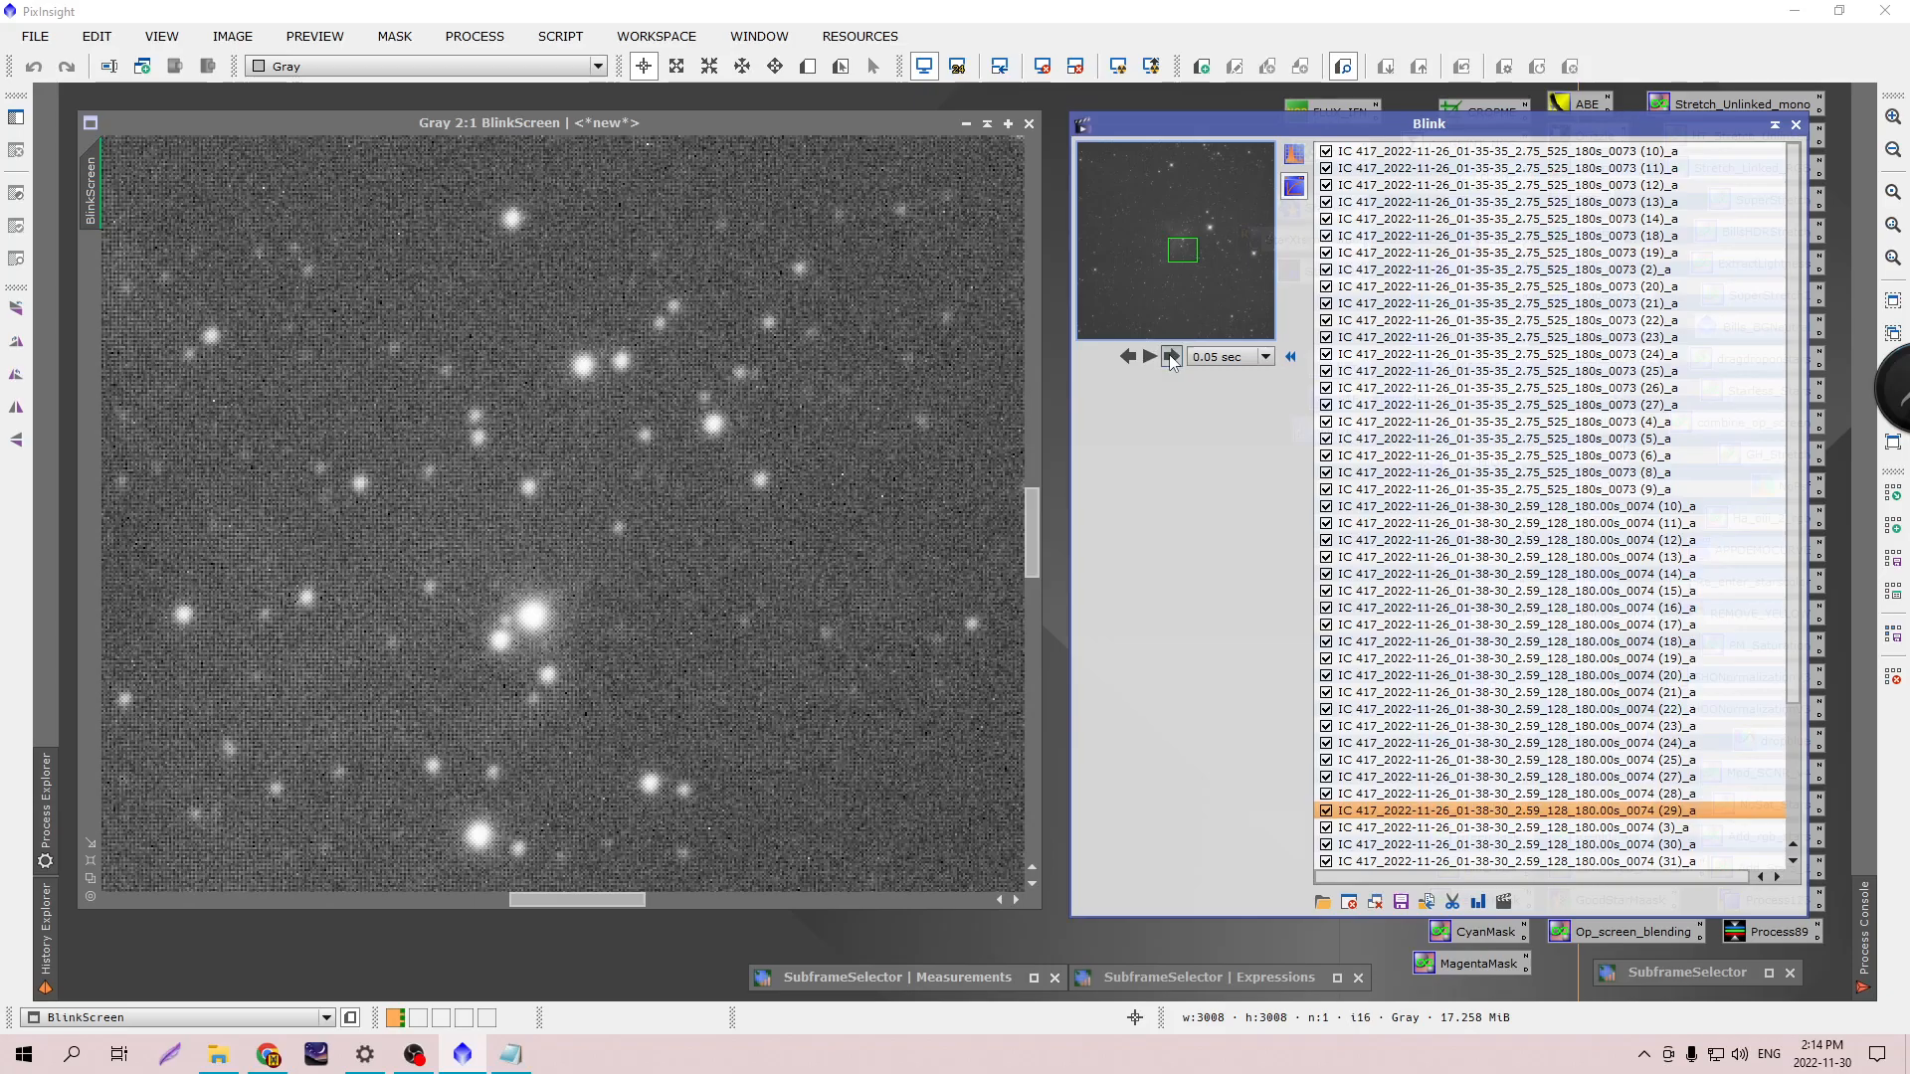
{"action": "left_click", "coordinate": [1172, 355]}
{"action": "left_click", "coordinate": [1172, 355]}
{"action": "left_click", "coordinate": [1172, 356]}
{"action": "left_click", "coordinate": [1172, 356]}
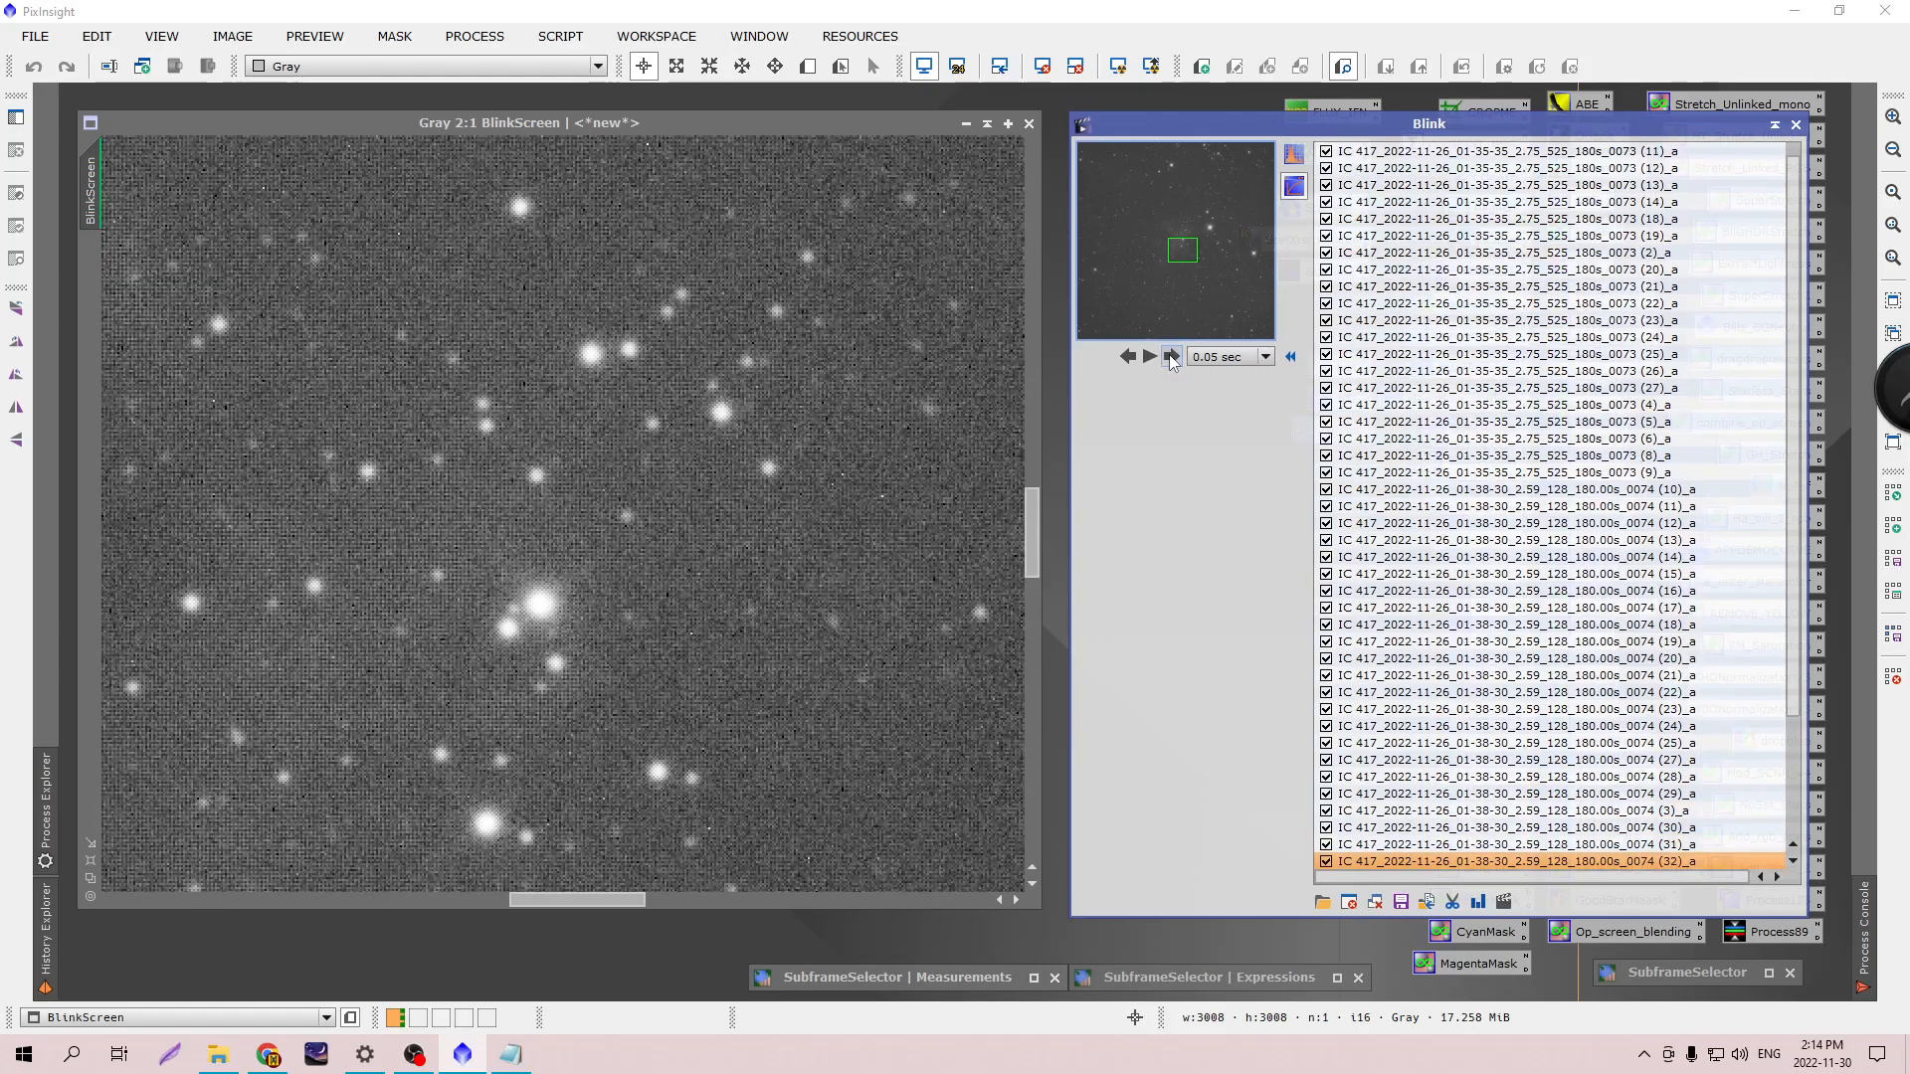
{"action": "left_click", "coordinate": [1172, 355]}
{"action": "left_click", "coordinate": [1172, 355]}
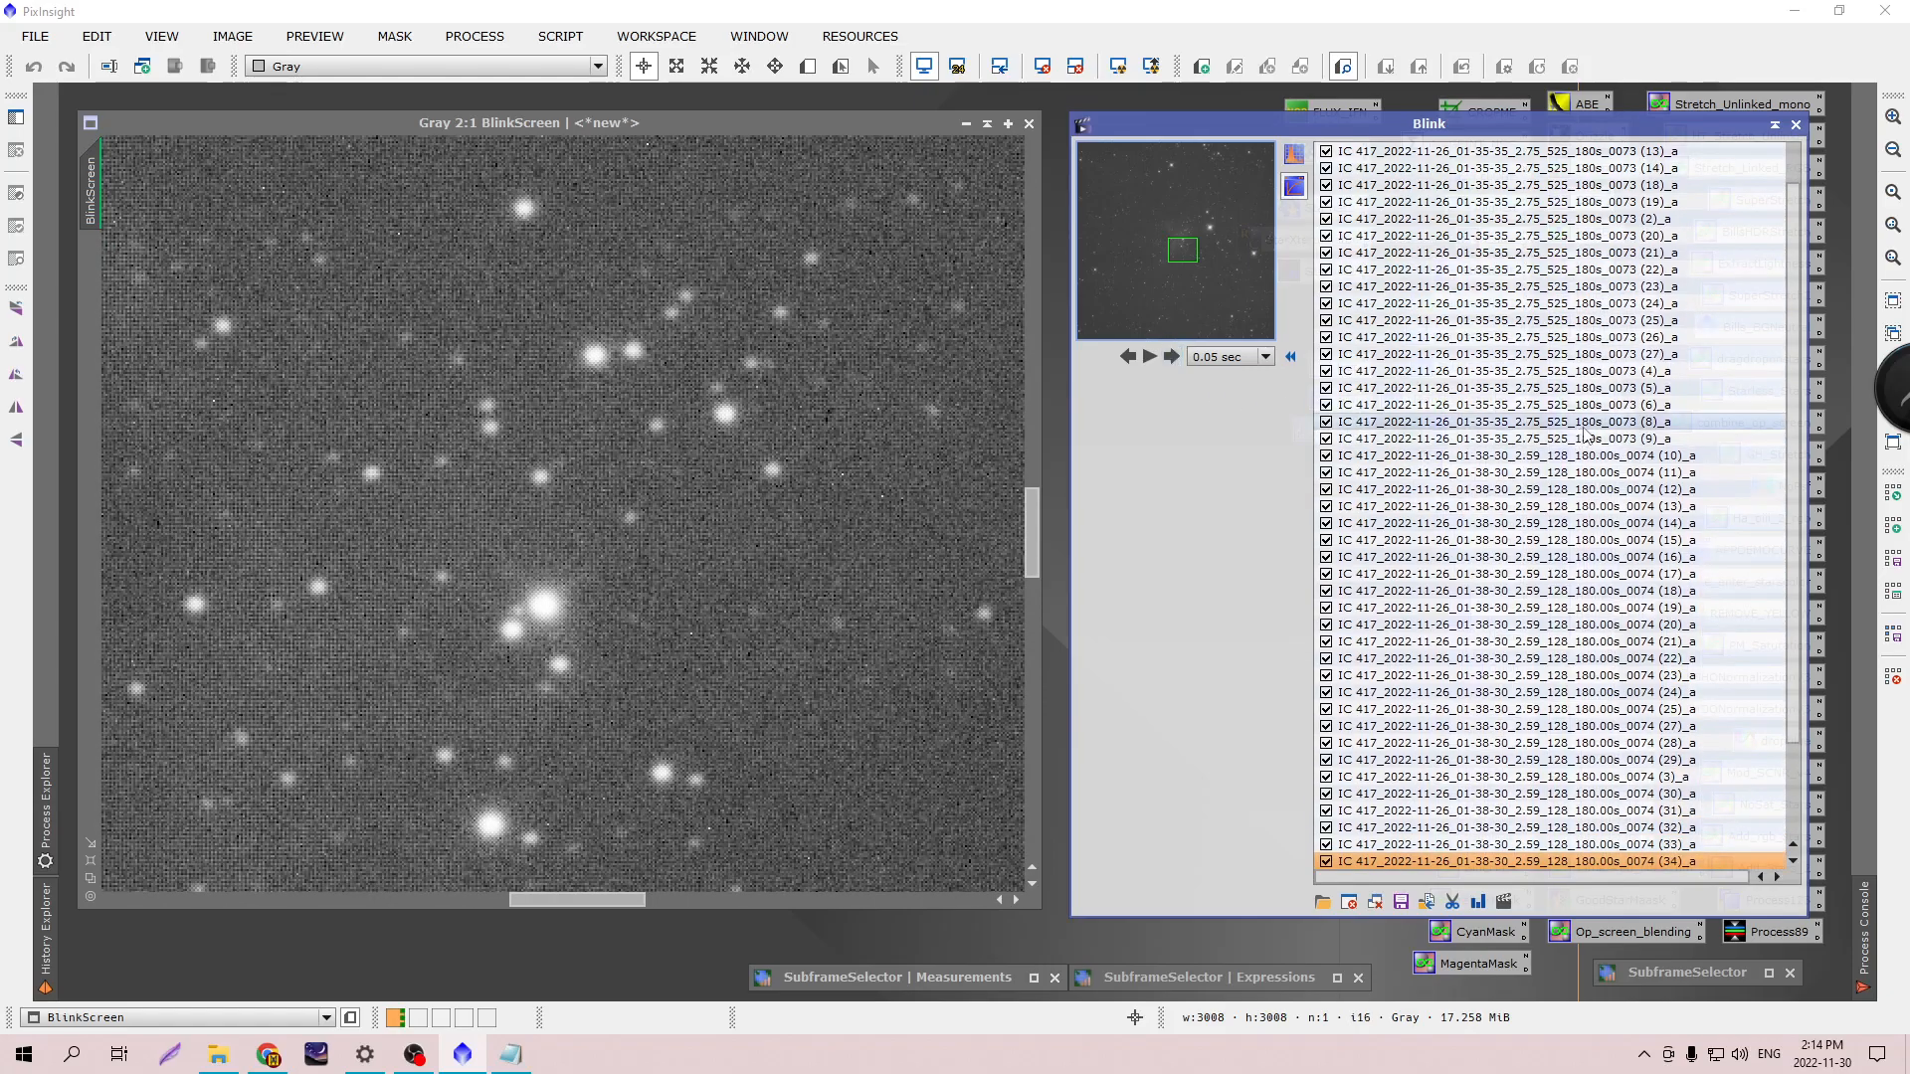
{"action": "scroll", "coordinate": [1741, 435], "scroll_direction": "down", "scroll_amount": 3}
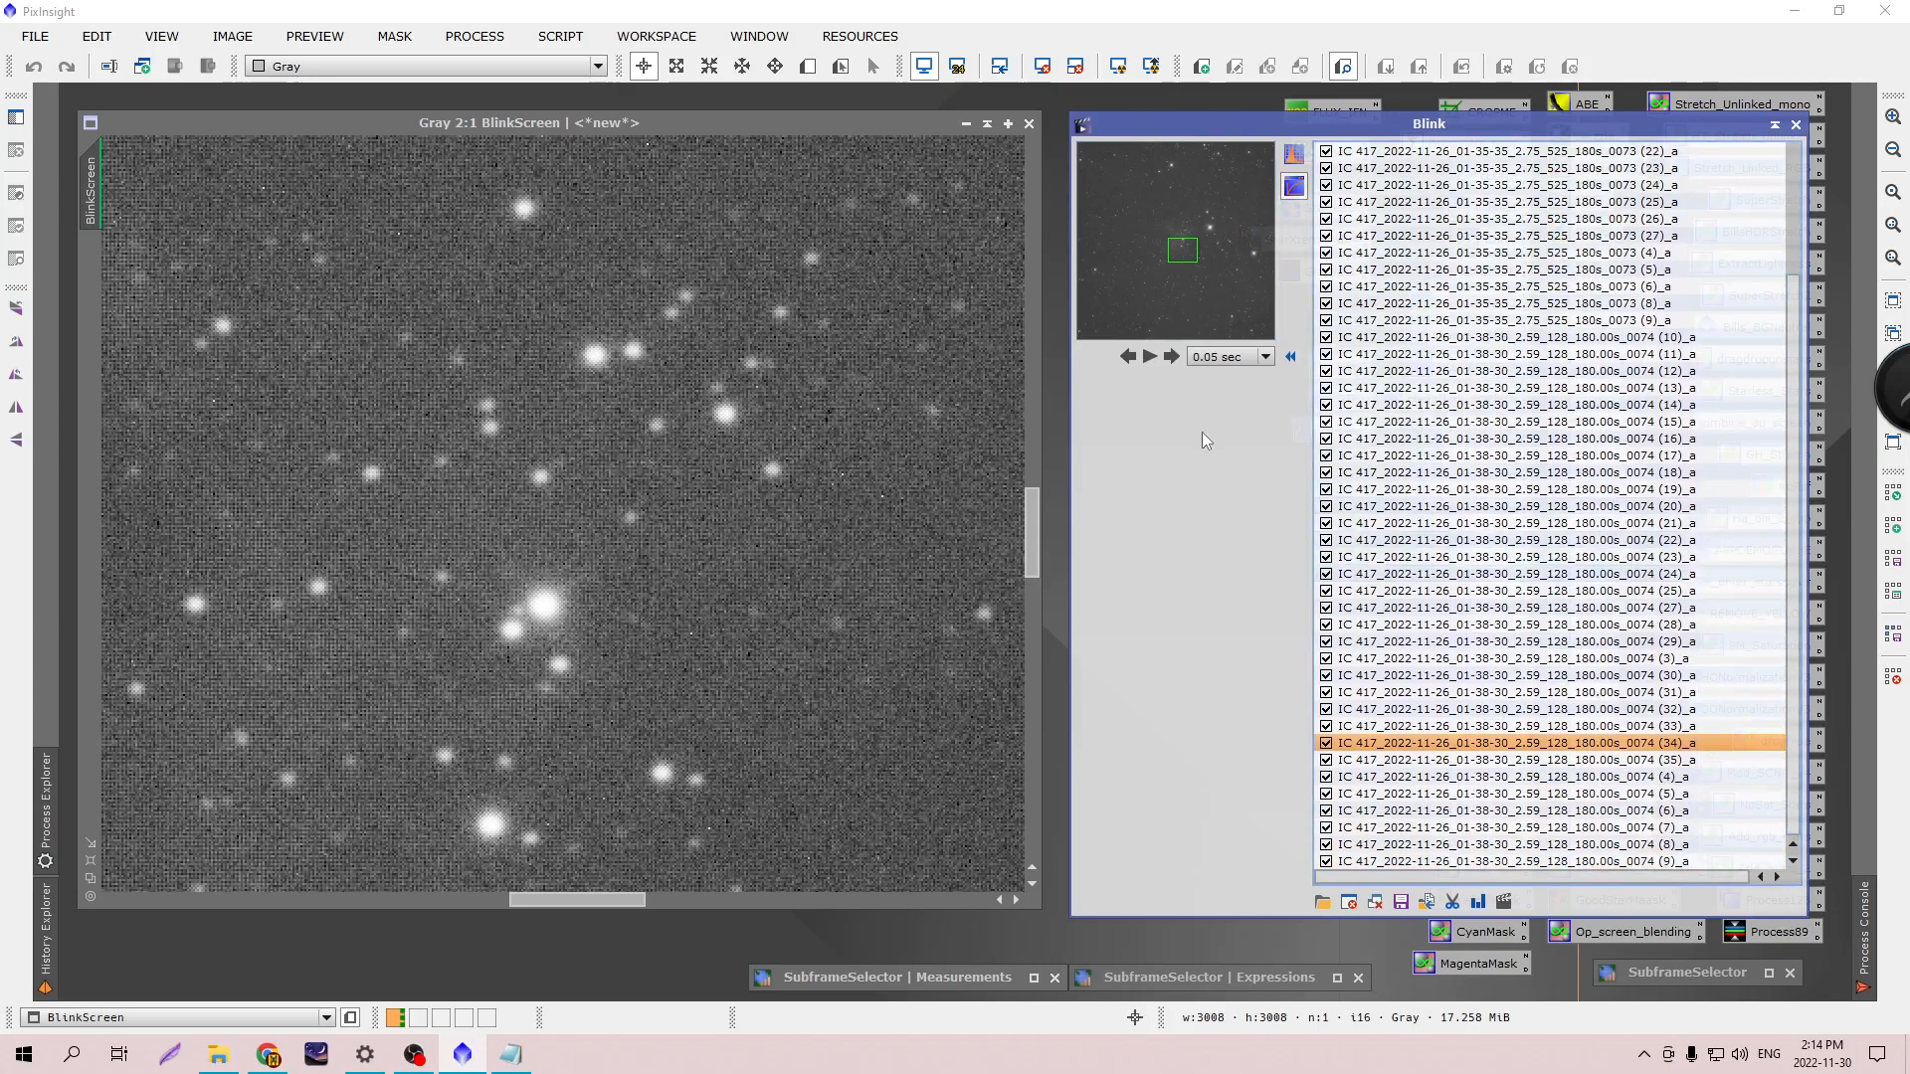
{"action": "left_click", "coordinate": [1172, 355]}
{"action": "left_click", "coordinate": [1172, 356]}
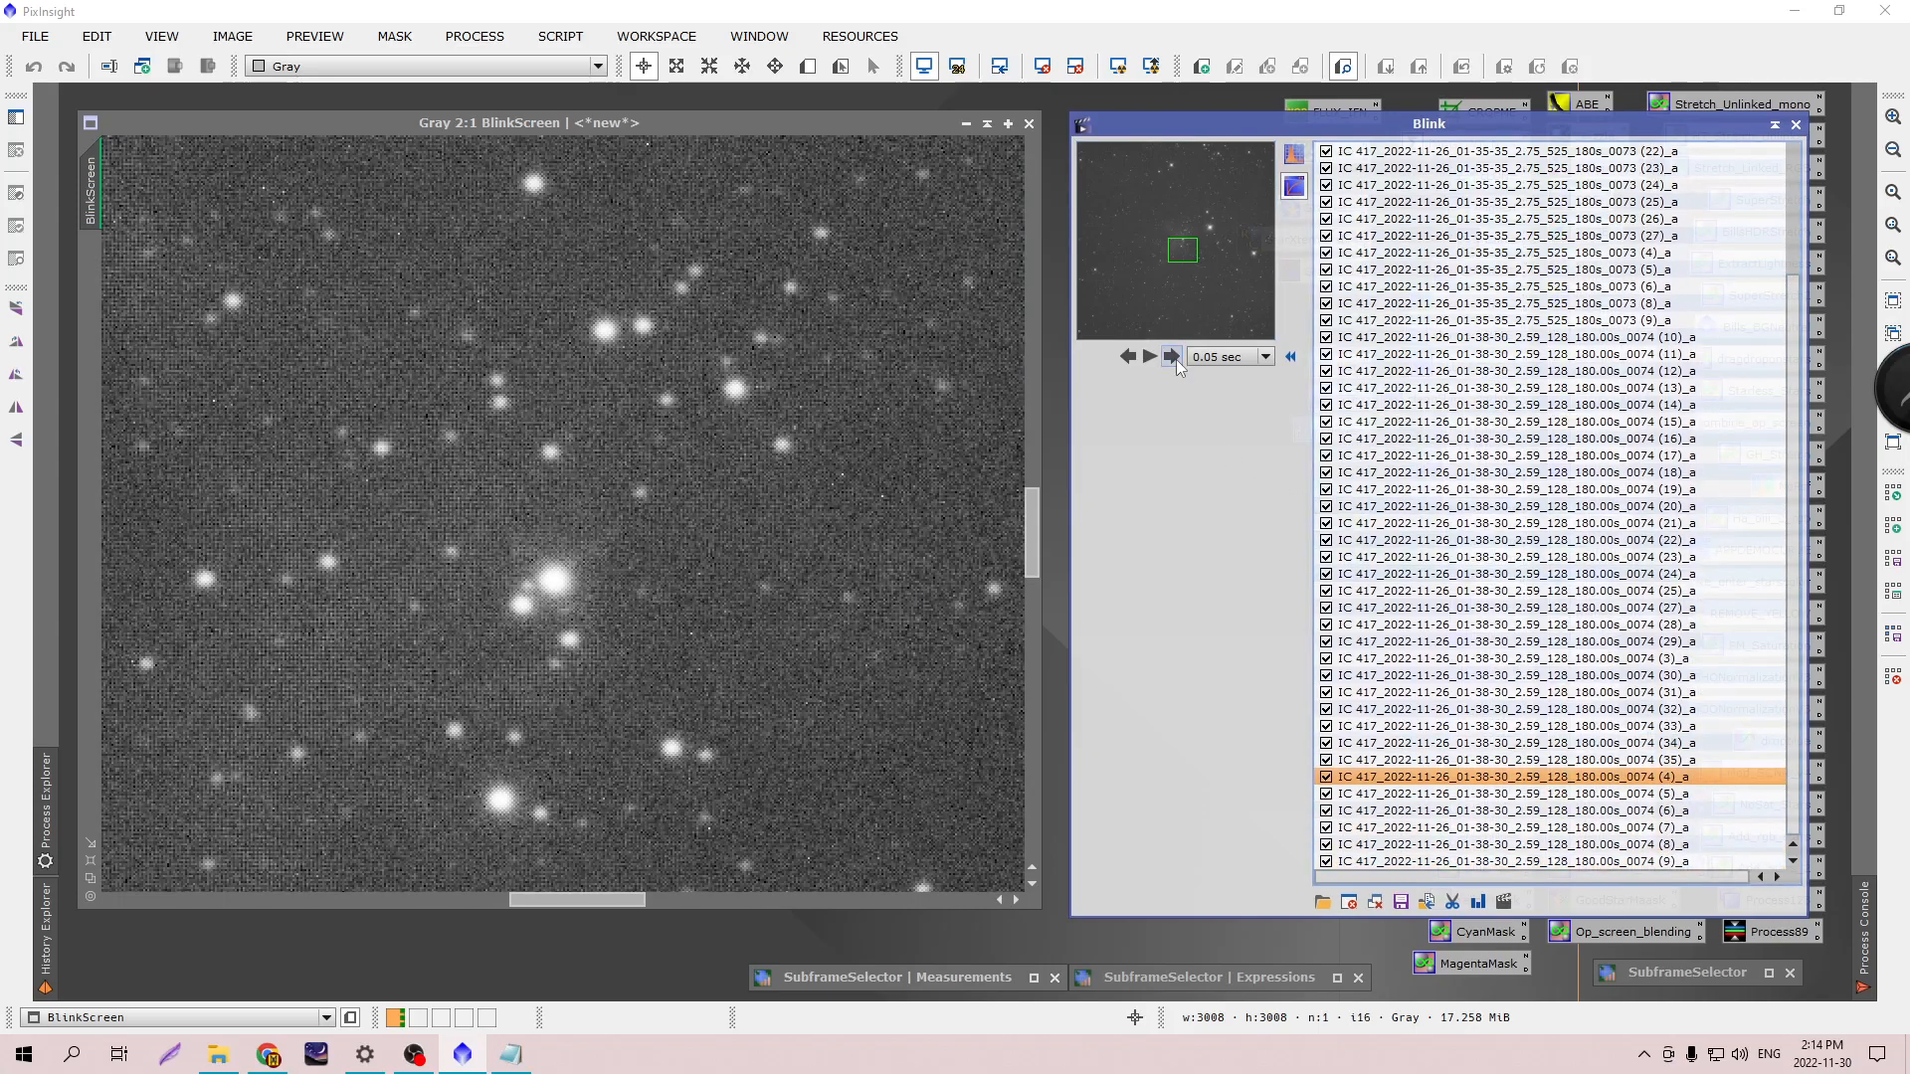
{"action": "left_click", "coordinate": [1172, 355]}
{"action": "left_click", "coordinate": [1172, 355]}
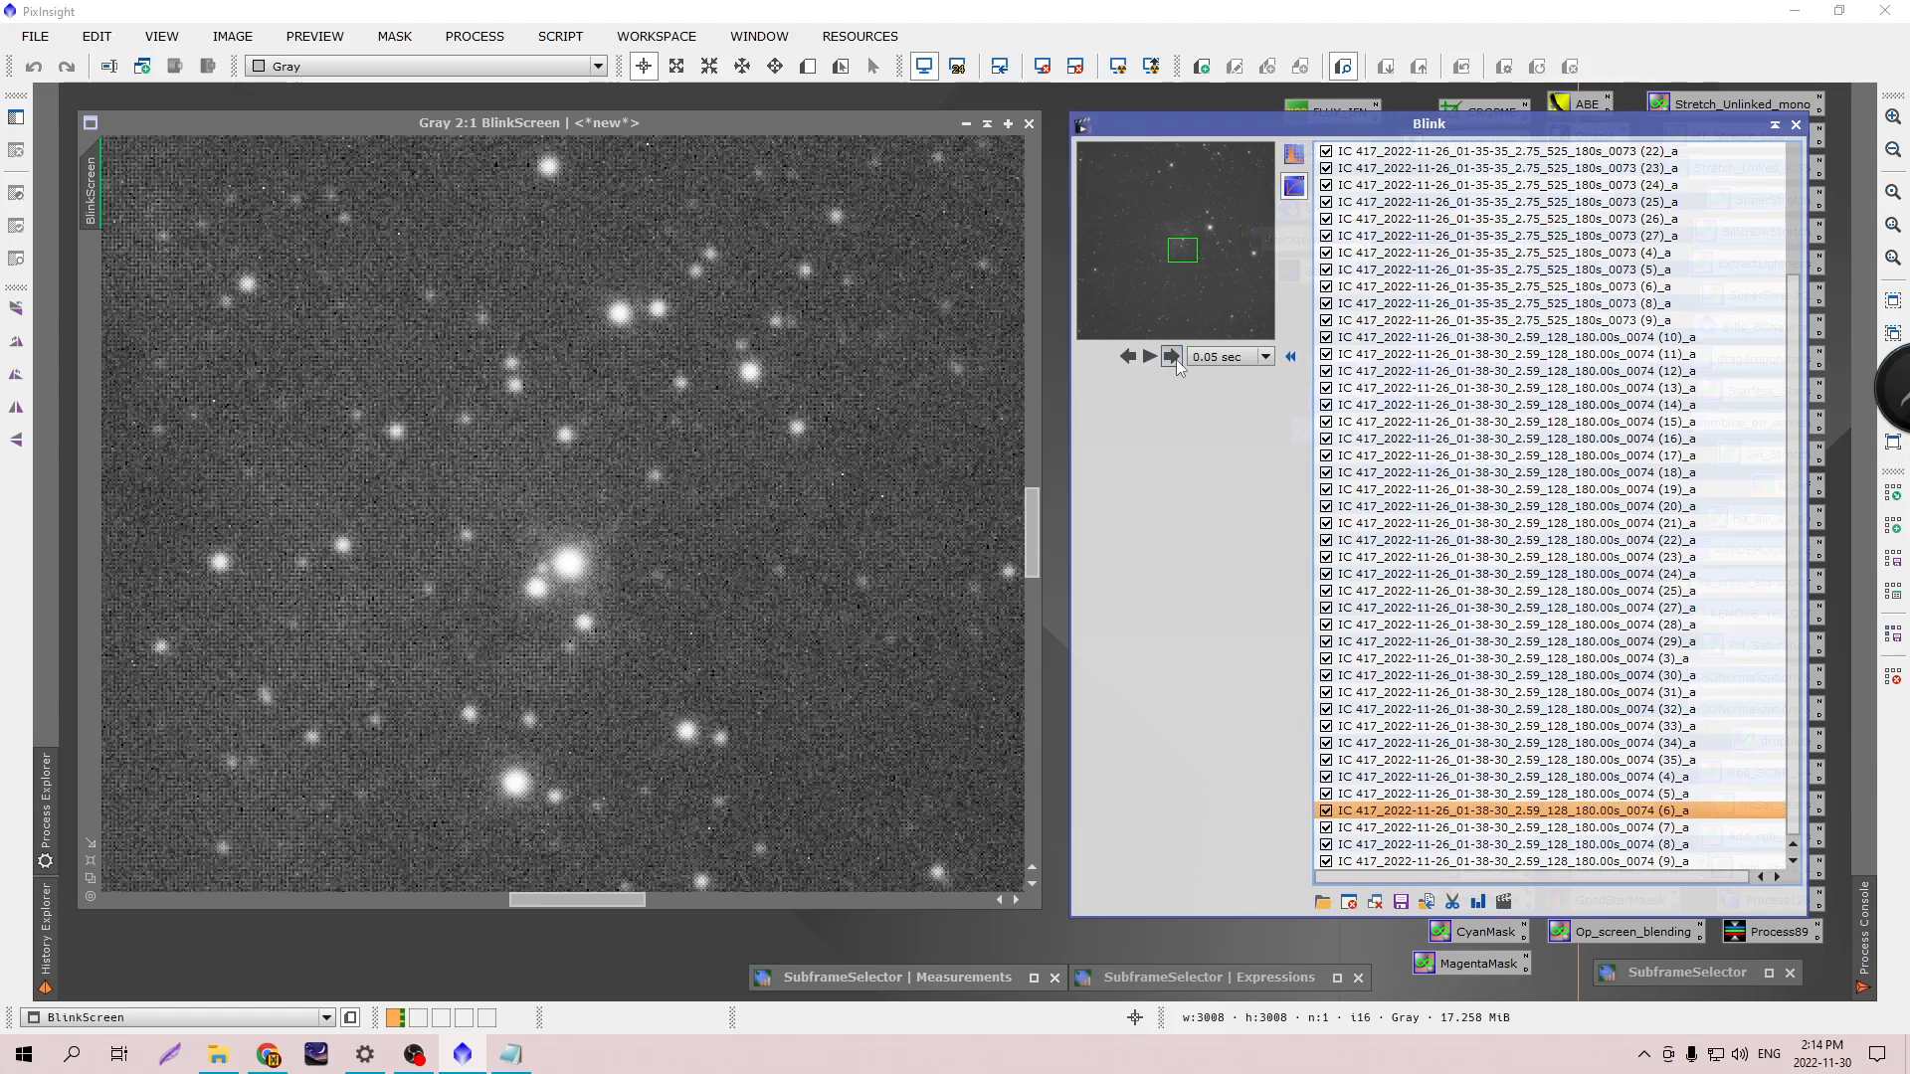
{"action": "left_click", "coordinate": [1172, 356]}
{"action": "left_click", "coordinate": [1174, 357]}
{"action": "left_click", "coordinate": [1174, 357]}
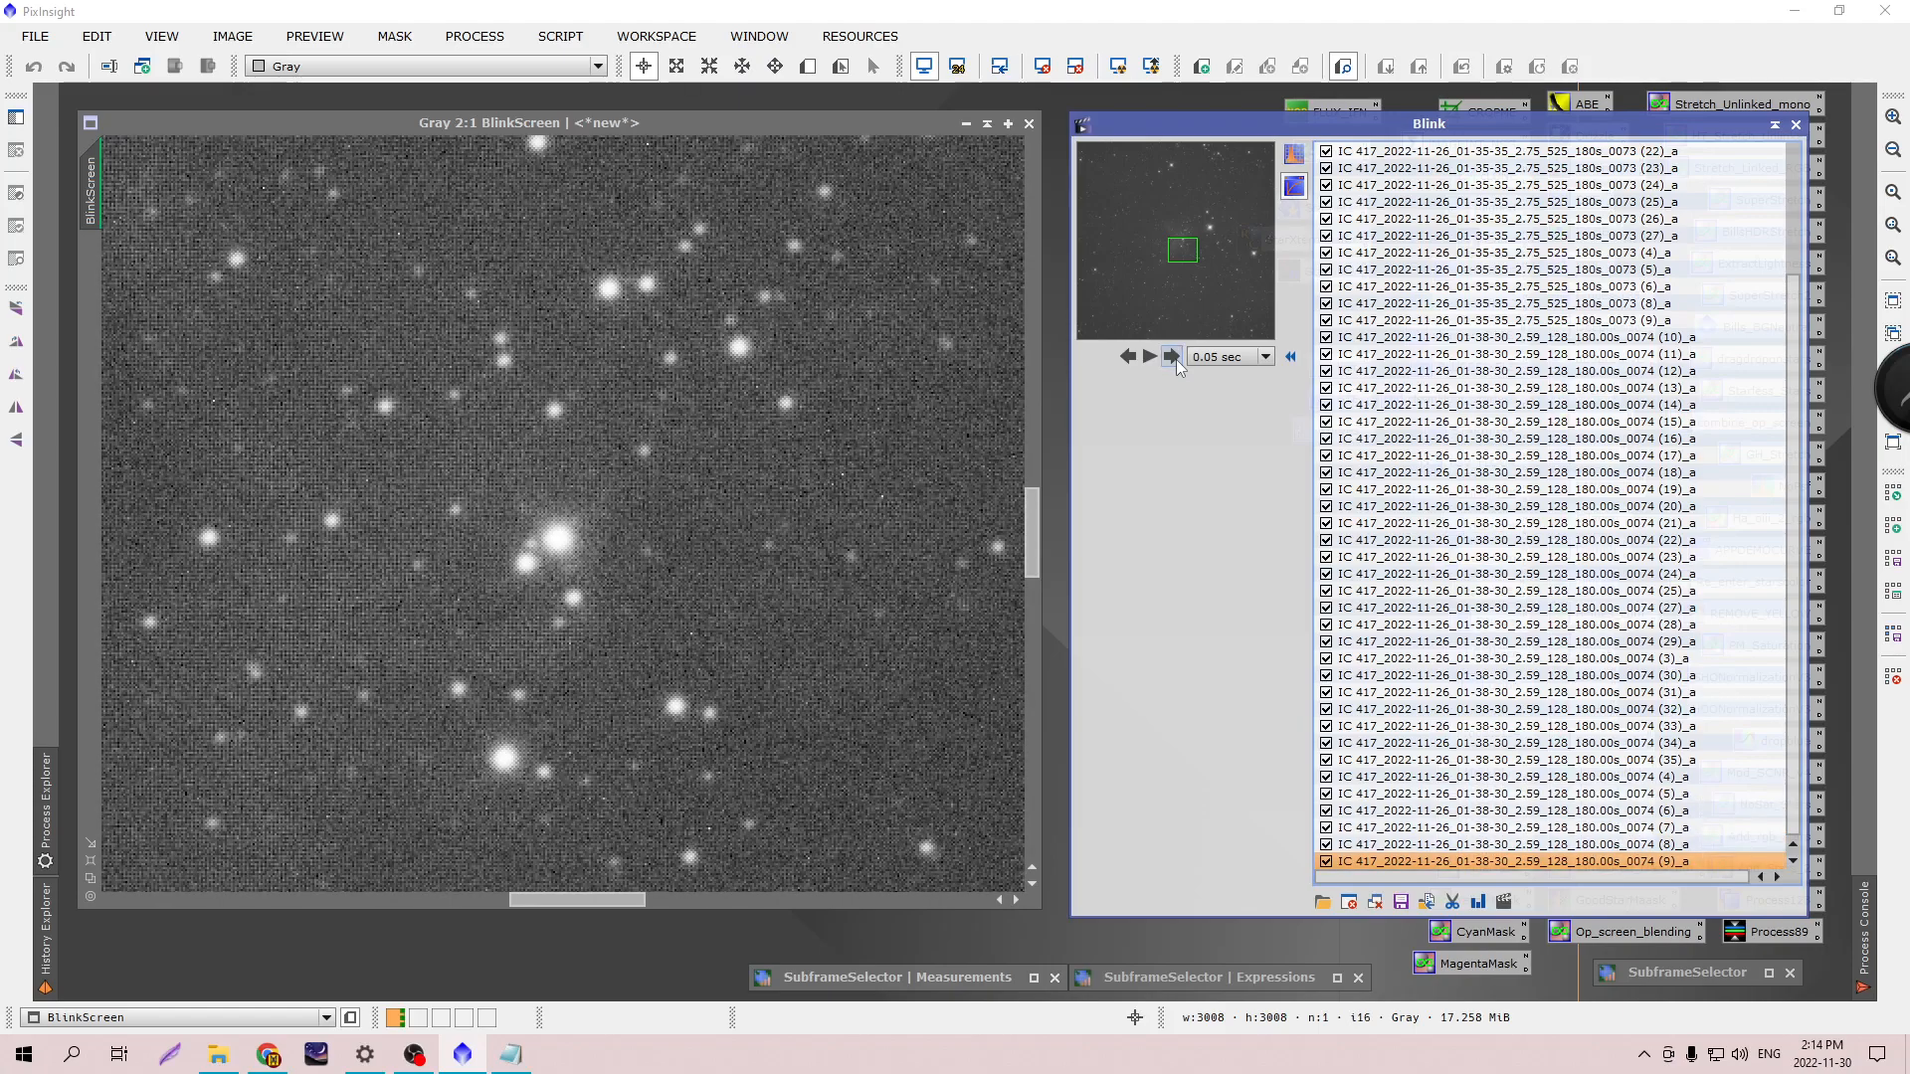
Return to the first frame, 0073 (10), and step through Blink to 0074 (20) at 2:1, checking the central stars in each frame.
{"action": "left_click", "coordinate": [1172, 355]}
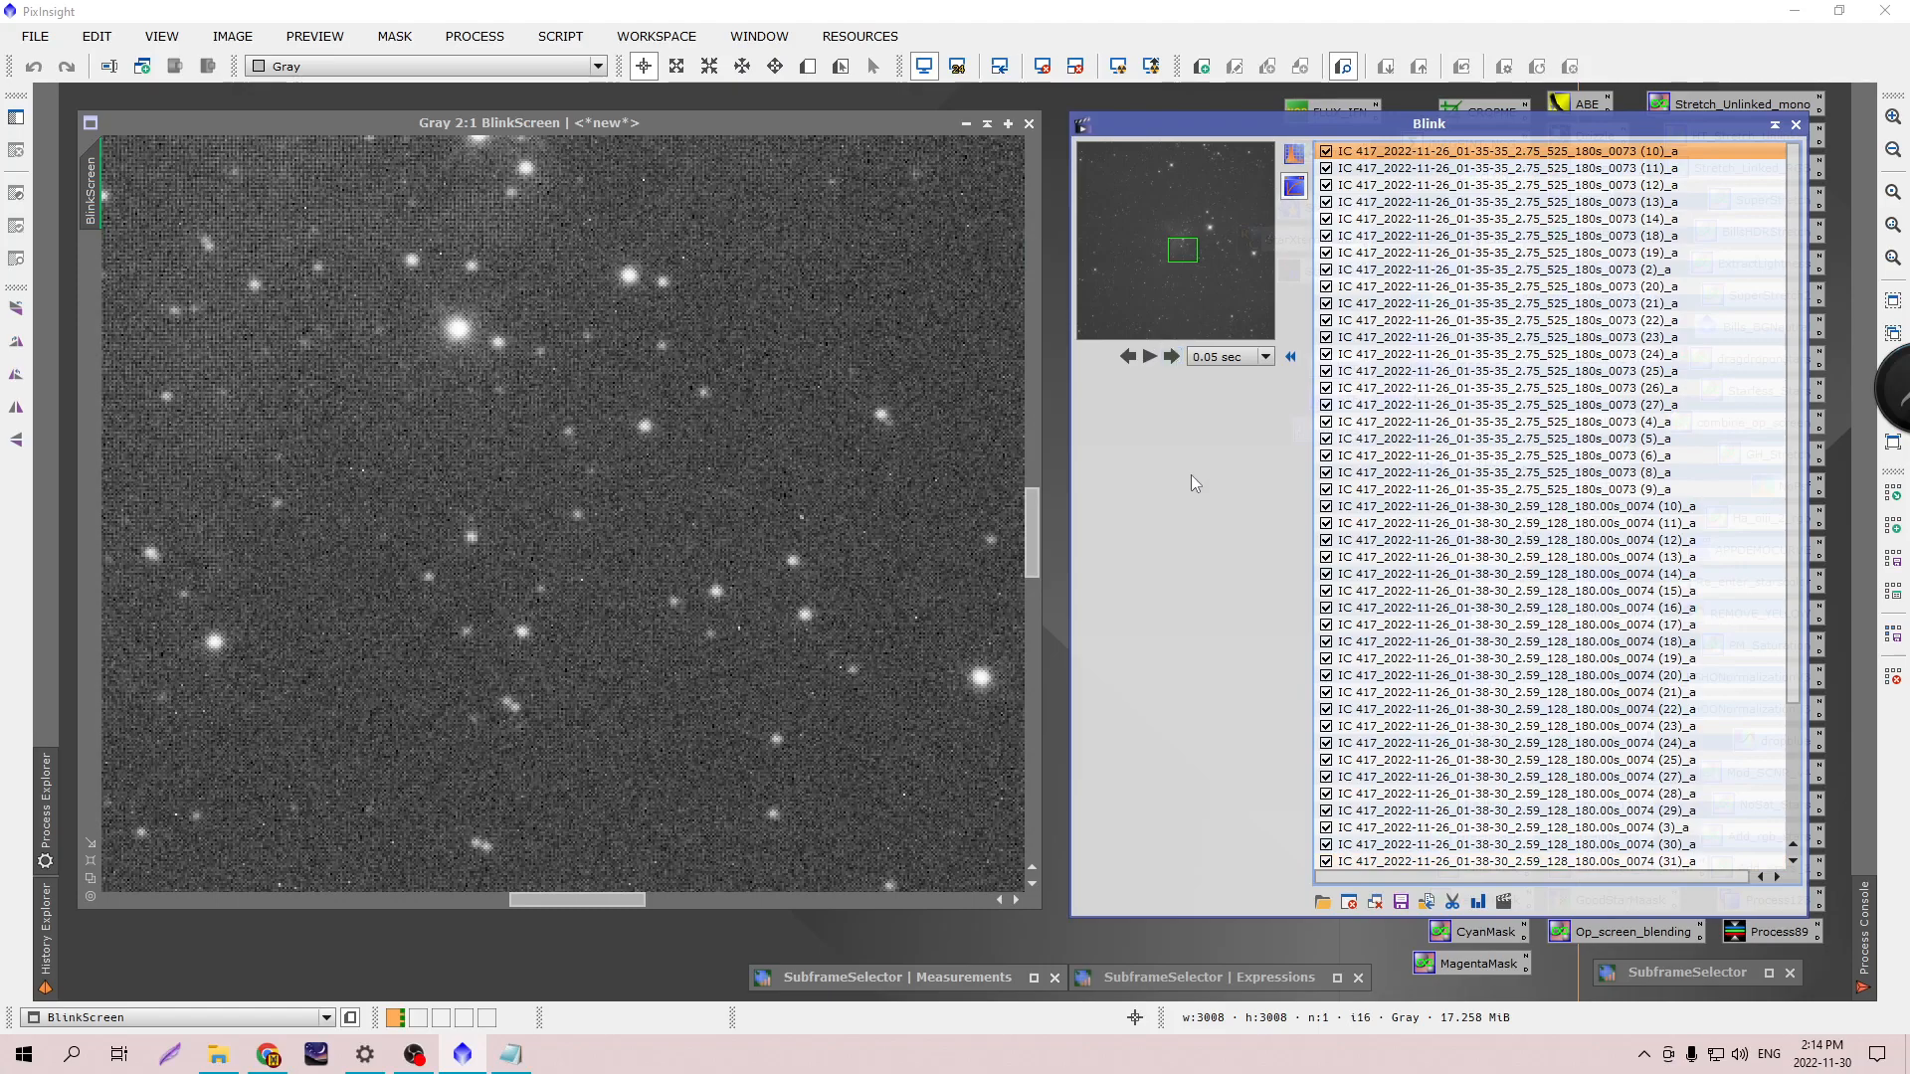
{"action": "left_click", "coordinate": [1172, 356]}
{"action": "left_click", "coordinate": [1172, 356]}
{"action": "left_click", "coordinate": [1172, 356]}
{"action": "left_click", "coordinate": [1172, 356]}
{"action": "left_click", "coordinate": [1172, 356]}
{"action": "left_click", "coordinate": [1172, 356]}
{"action": "left_click", "coordinate": [1172, 356]}
{"action": "left_click", "coordinate": [1172, 357]}
{"action": "left_click", "coordinate": [1172, 356]}
{"action": "left_click", "coordinate": [1172, 356]}
{"action": "left_click", "coordinate": [1172, 356]}
{"action": "left_click", "coordinate": [1172, 357]}
{"action": "left_click", "coordinate": [1172, 357]}
{"action": "left_click", "coordinate": [1172, 356]}
{"action": "left_click", "coordinate": [1176, 360]}
{"action": "left_click", "coordinate": [1176, 360]}
{"action": "left_click", "coordinate": [1176, 360]}
{"action": "left_click", "coordinate": [1176, 360]}
{"action": "left_click", "coordinate": [1175, 360]}
{"action": "left_click", "coordinate": [1176, 360]}
{"action": "left_click", "coordinate": [1175, 361]}
{"action": "left_click", "coordinate": [1176, 361]}
{"action": "left_click", "coordinate": [1176, 360]}
{"action": "left_click", "coordinate": [1176, 360]}
{"action": "left_click", "coordinate": [1176, 360]}
{"action": "left_click", "coordinate": [1176, 360]}
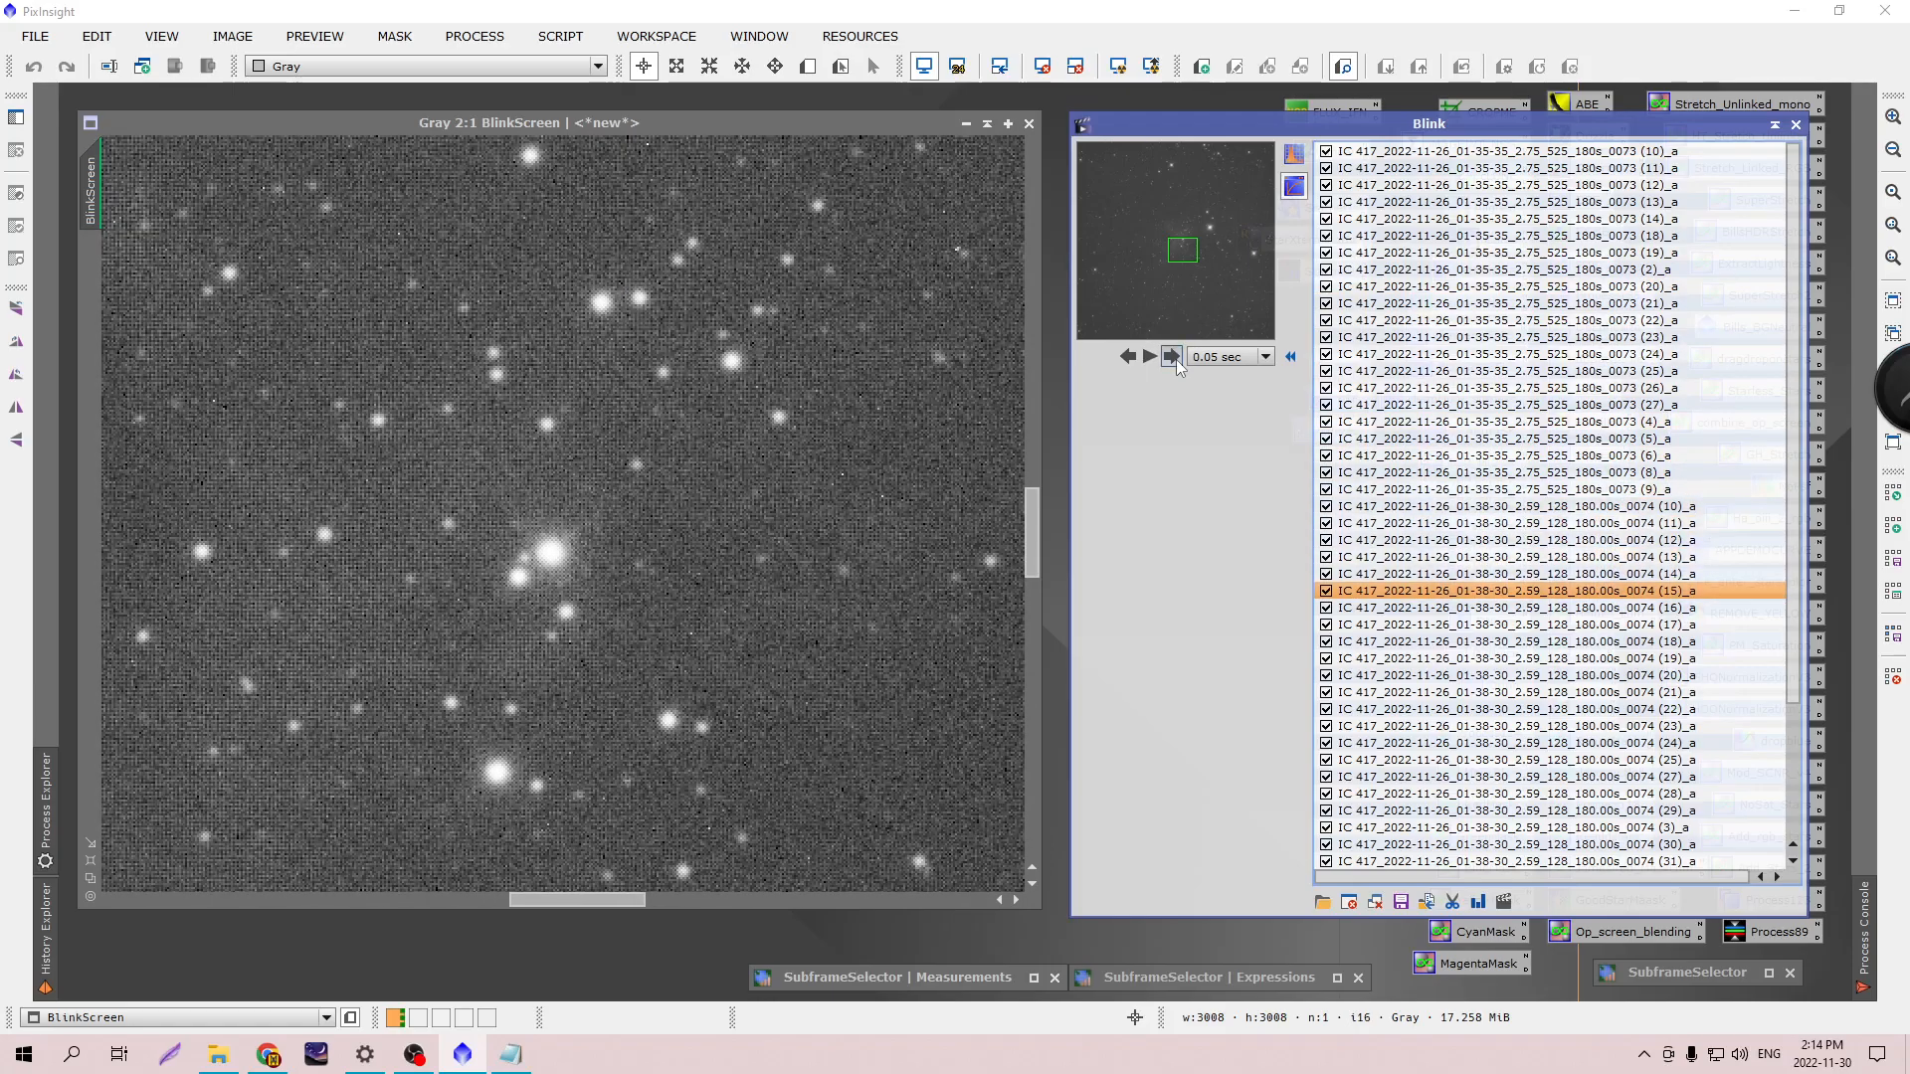
{"action": "left_click", "coordinate": [1176, 360]}
{"action": "left_click", "coordinate": [1176, 360]}
{"action": "left_click", "coordinate": [1176, 360]}
{"action": "left_click", "coordinate": [1175, 360]}
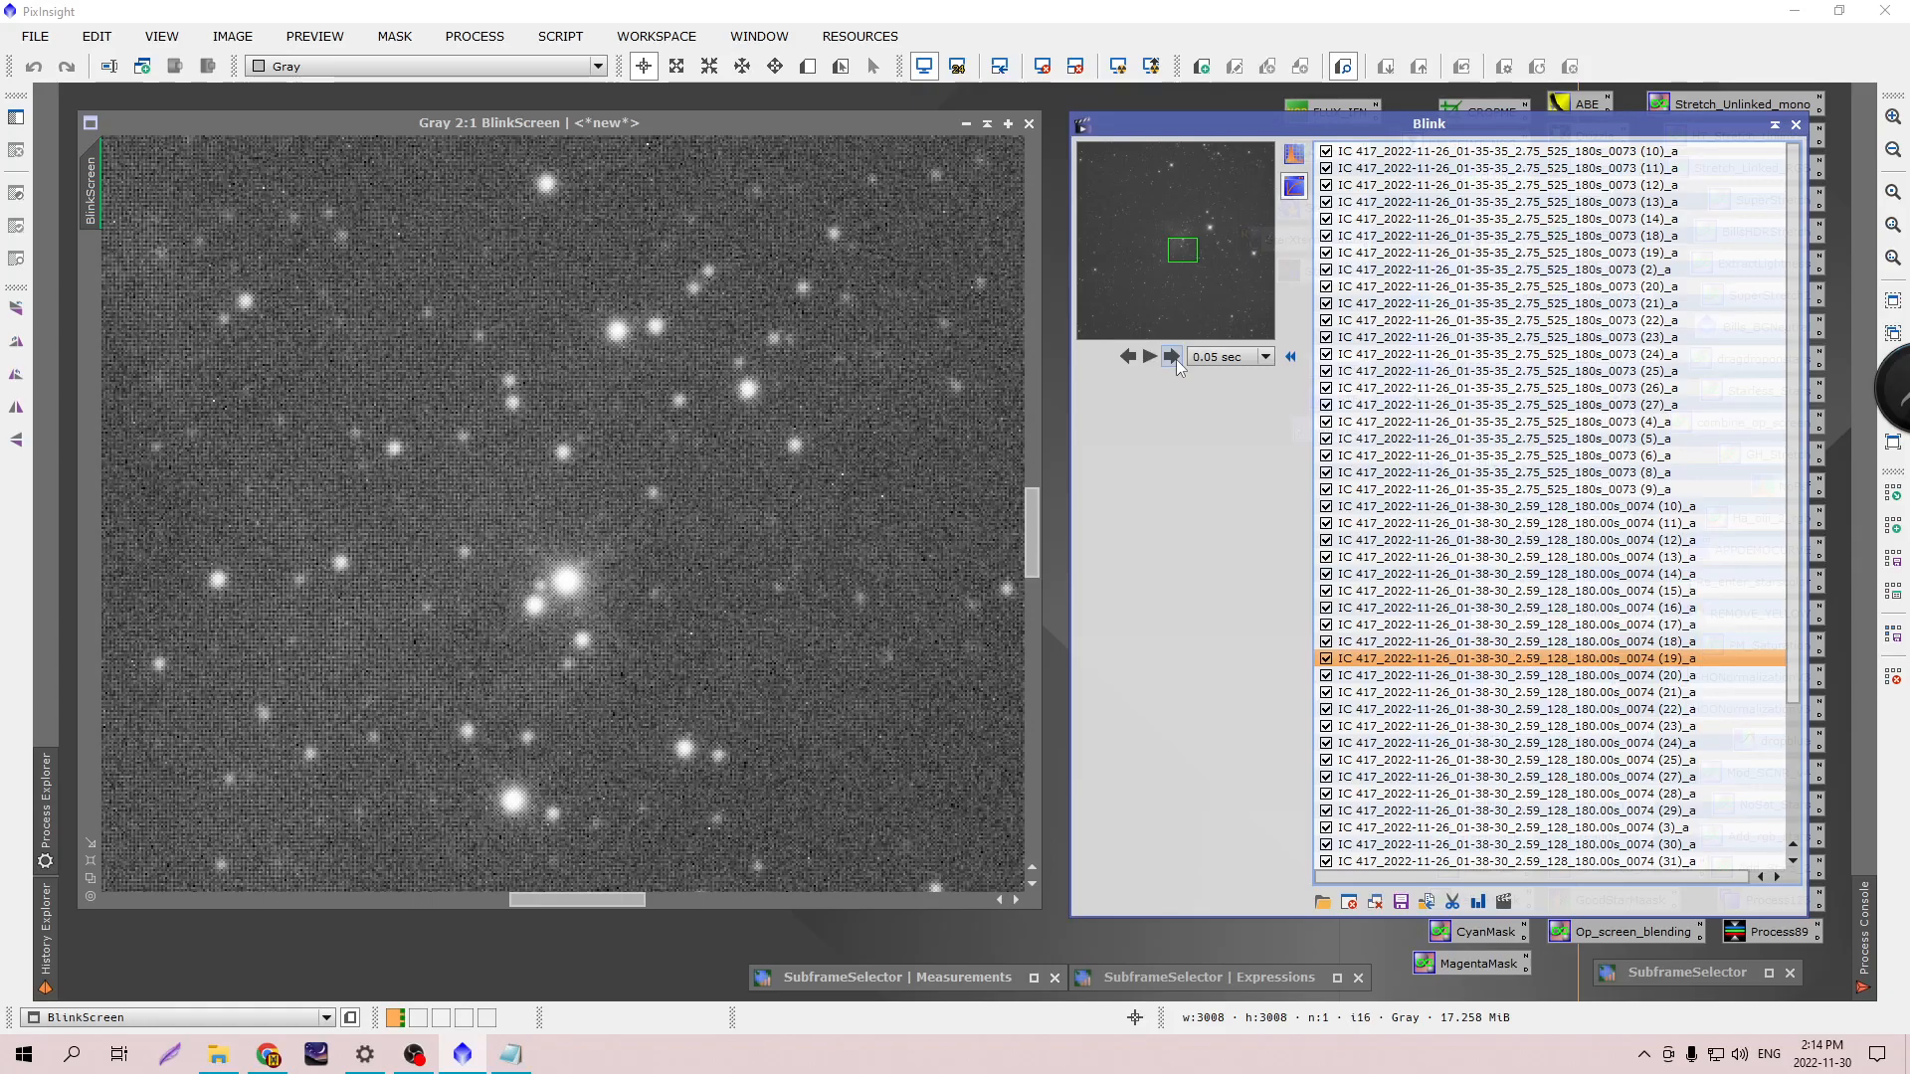
{"action": "left_click", "coordinate": [1176, 361]}
Examine the stars above the central cluster from frame 0074 (20) to (28), then step back to (23) to compare.
{"action": "left_click_drag", "start_coordinate": [1029, 529], "coordinate": [1029, 489]}
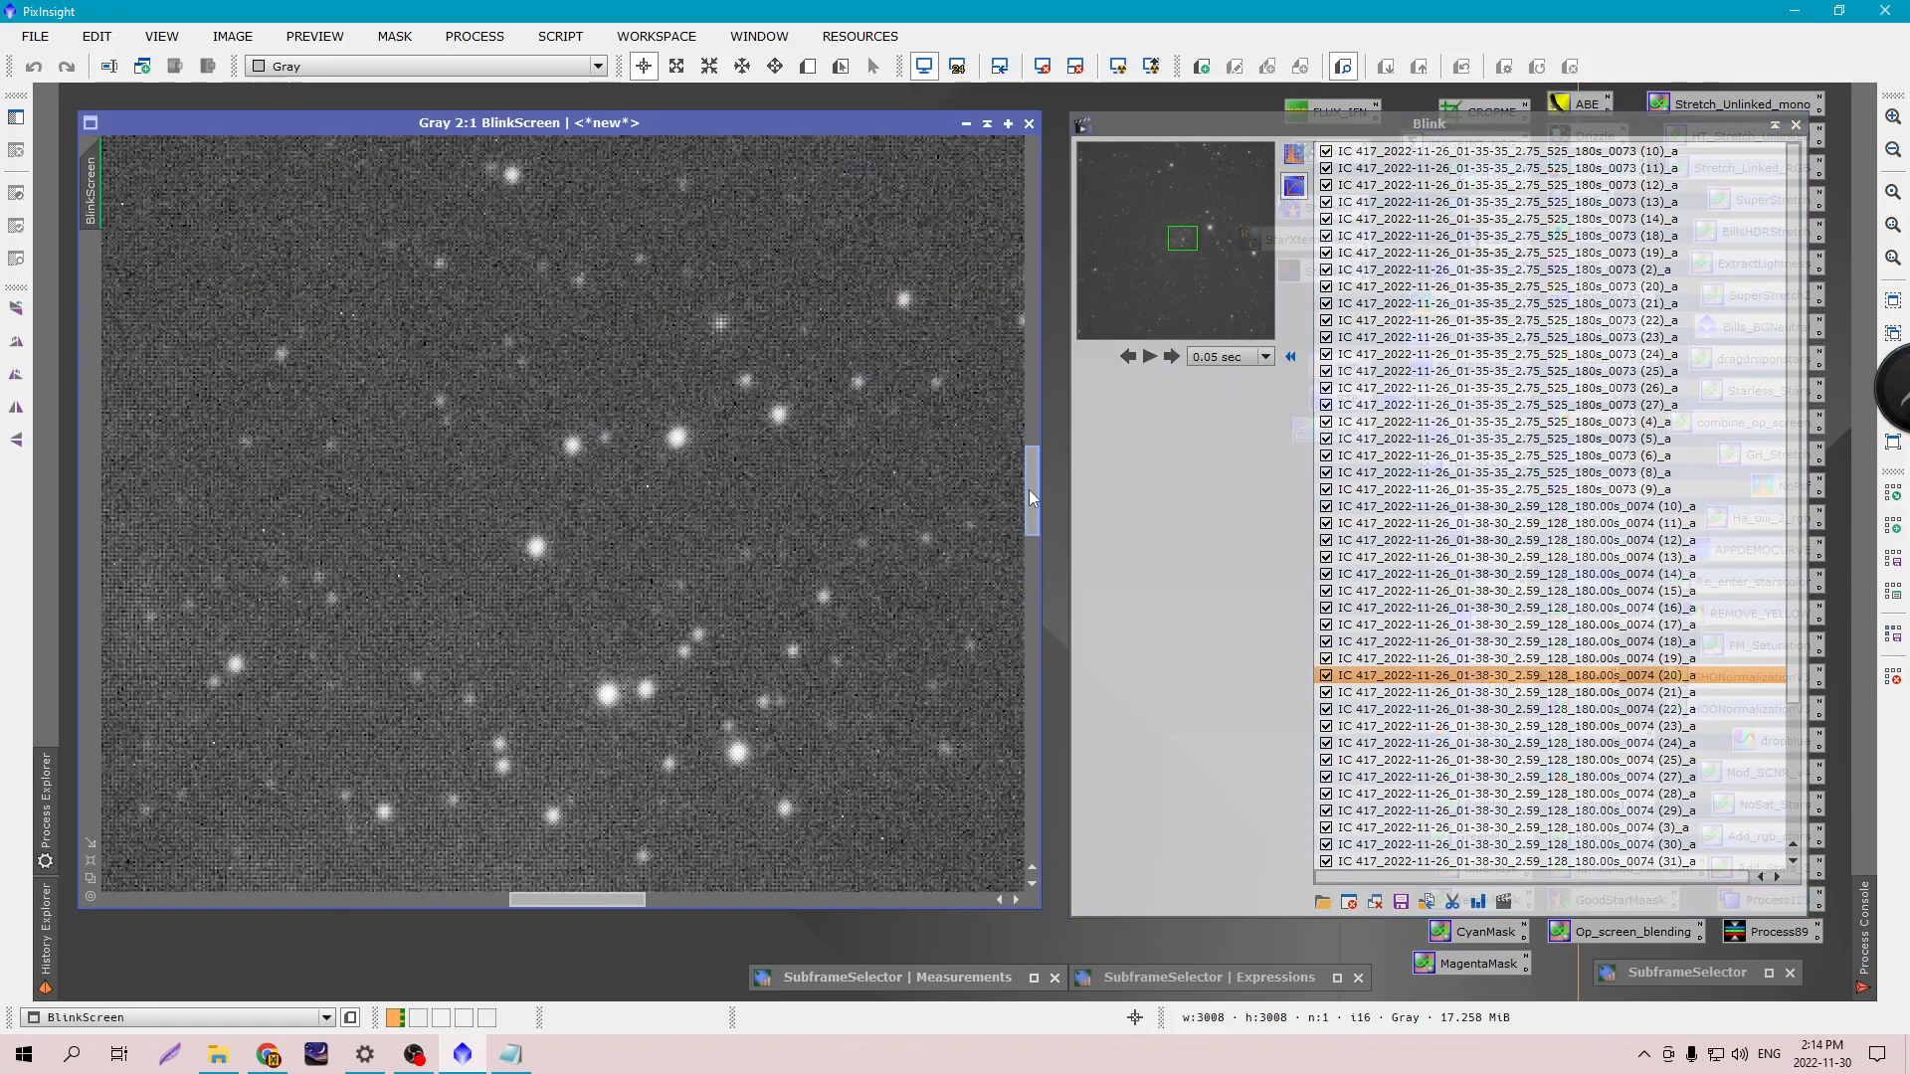
{"action": "left_click", "coordinate": [1172, 355]}
{"action": "left_click", "coordinate": [1173, 355]}
{"action": "left_click", "coordinate": [1173, 356]}
{"action": "left_click", "coordinate": [1173, 356]}
{"action": "left_click", "coordinate": [1173, 356]}
{"action": "left_click", "coordinate": [1173, 356]}
{"action": "left_click", "coordinate": [1173, 357]}
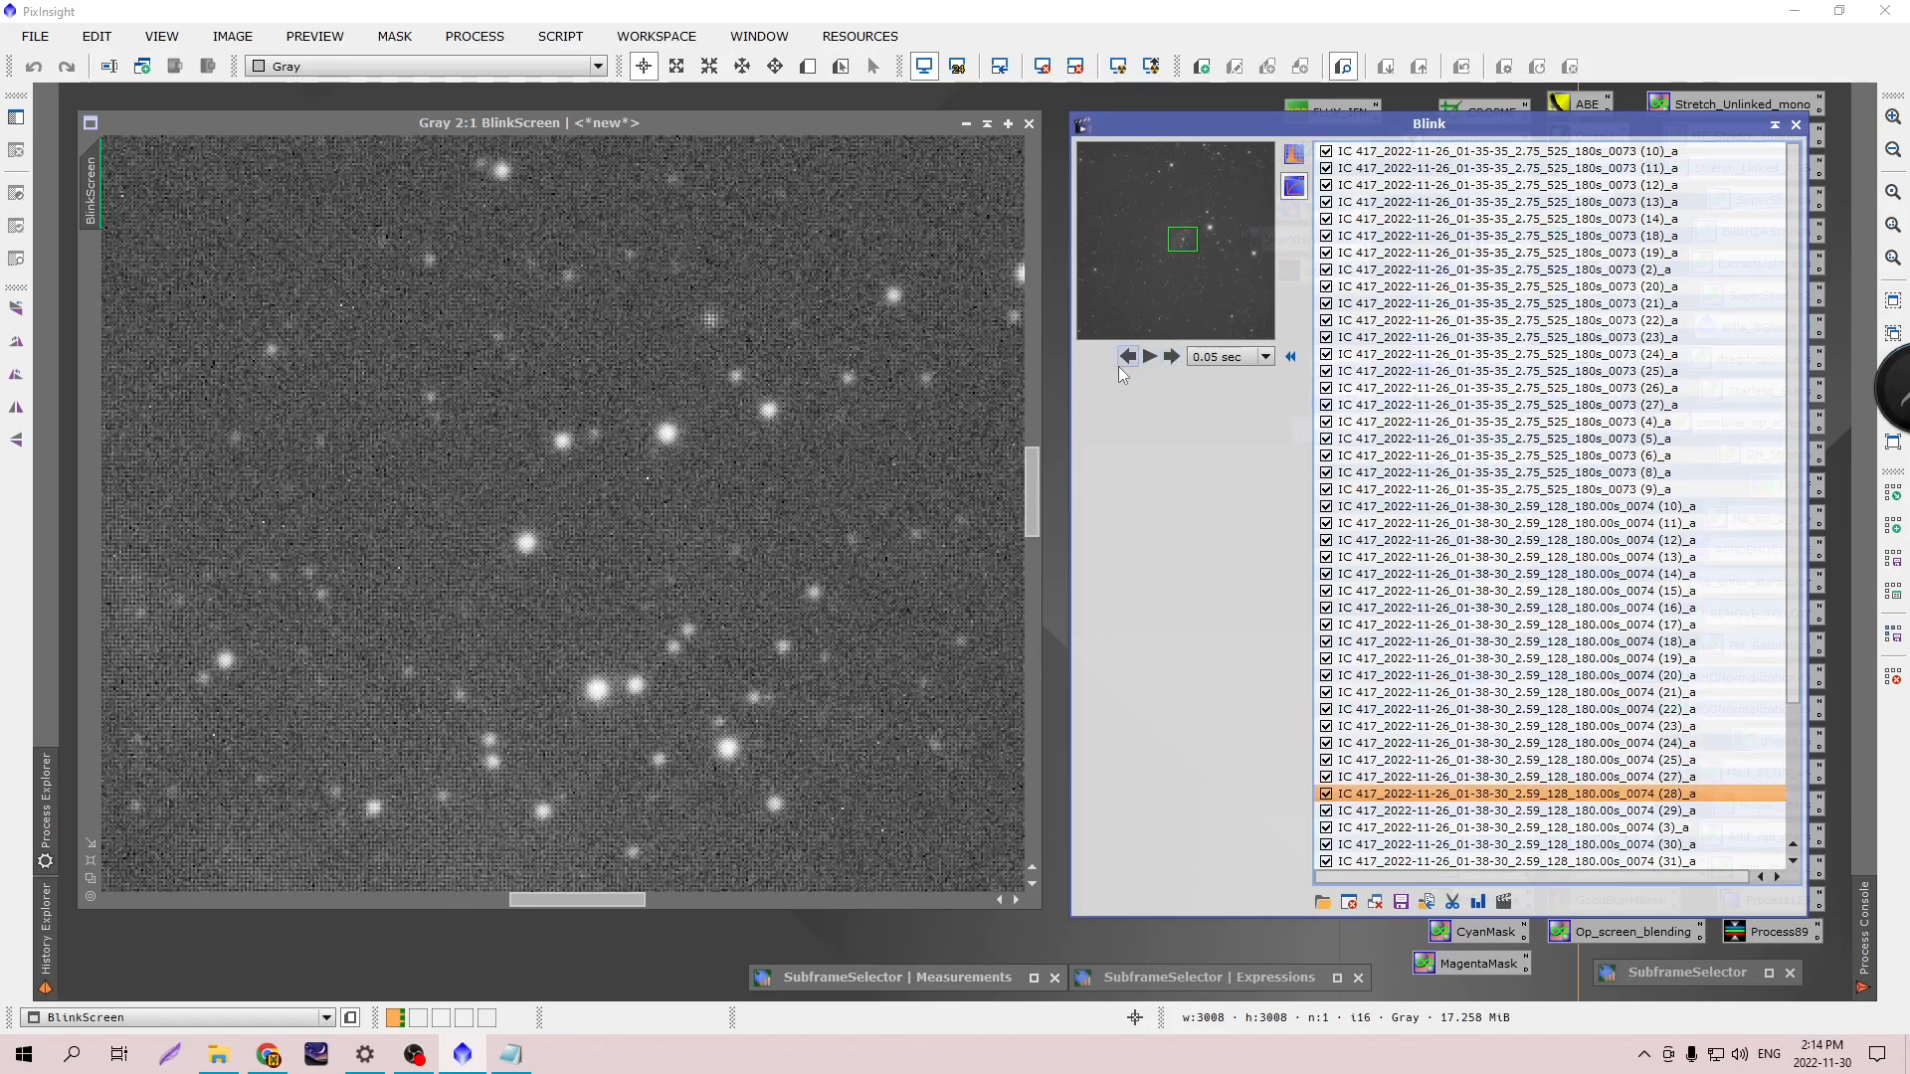
{"action": "left_click", "coordinate": [1124, 360]}
{"action": "left_click", "coordinate": [1125, 361]}
{"action": "left_click", "coordinate": [1124, 360]}
{"action": "left_click", "coordinate": [1124, 360]}
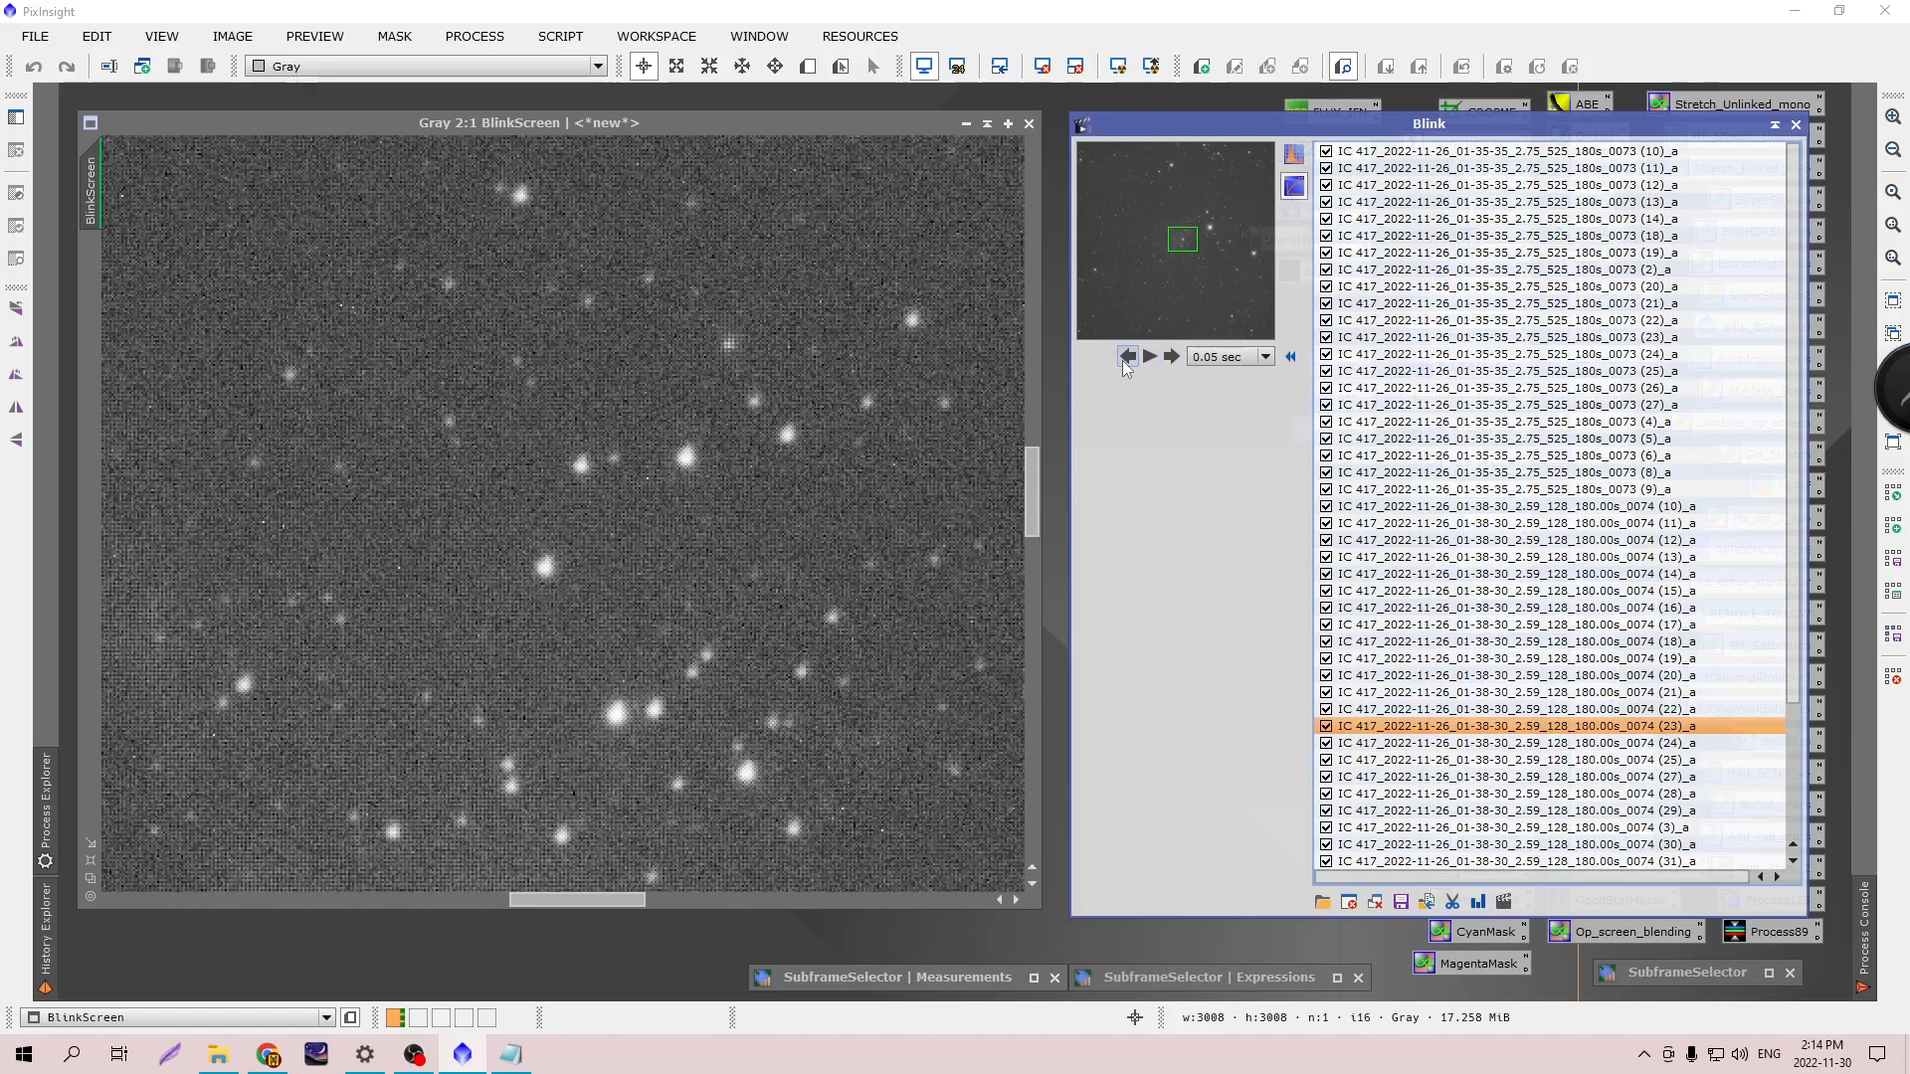
Restart at frame 0073 (10) and step to 0073 (20) at 1:1, checking the area around the bright spiked star.
{"action": "left_click", "coordinate": [1448, 153]}
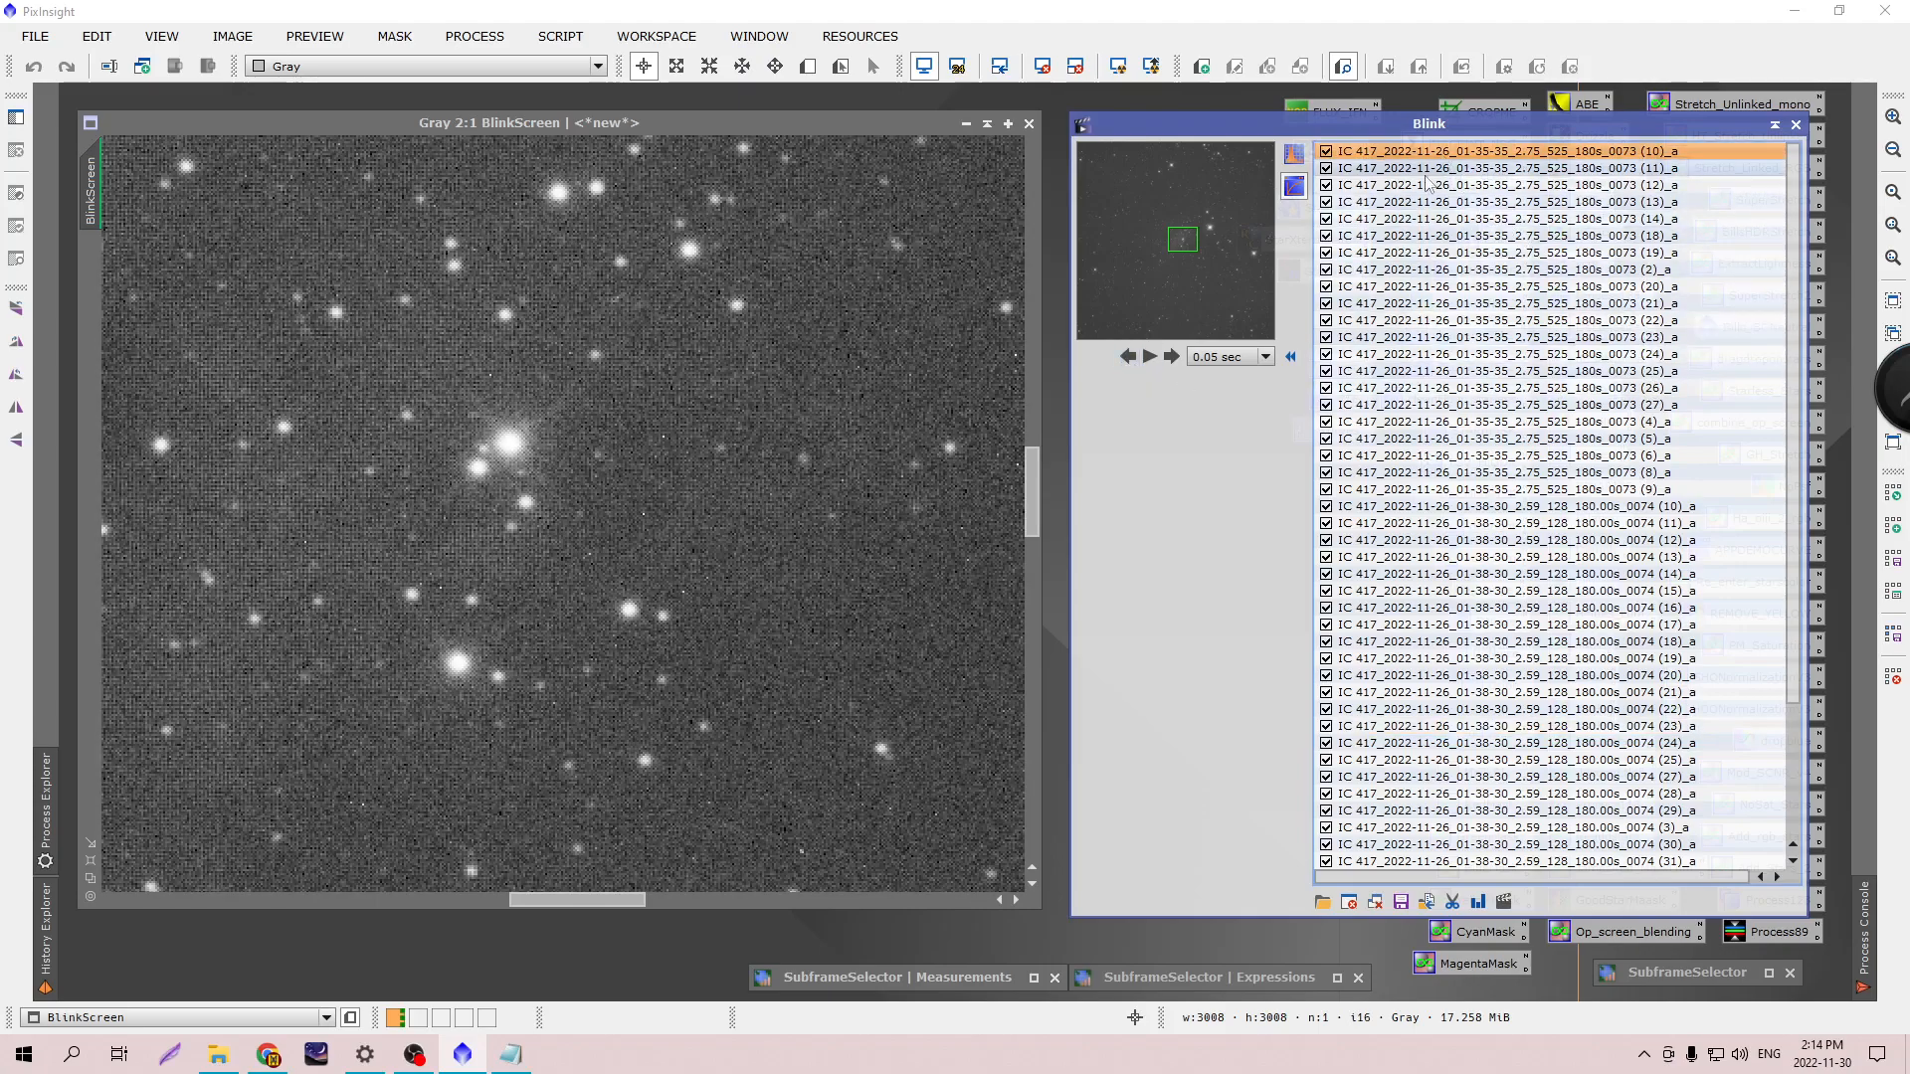
{"action": "scroll", "coordinate": [895, 419], "scroll_direction": "down", "scroll_amount": 1}
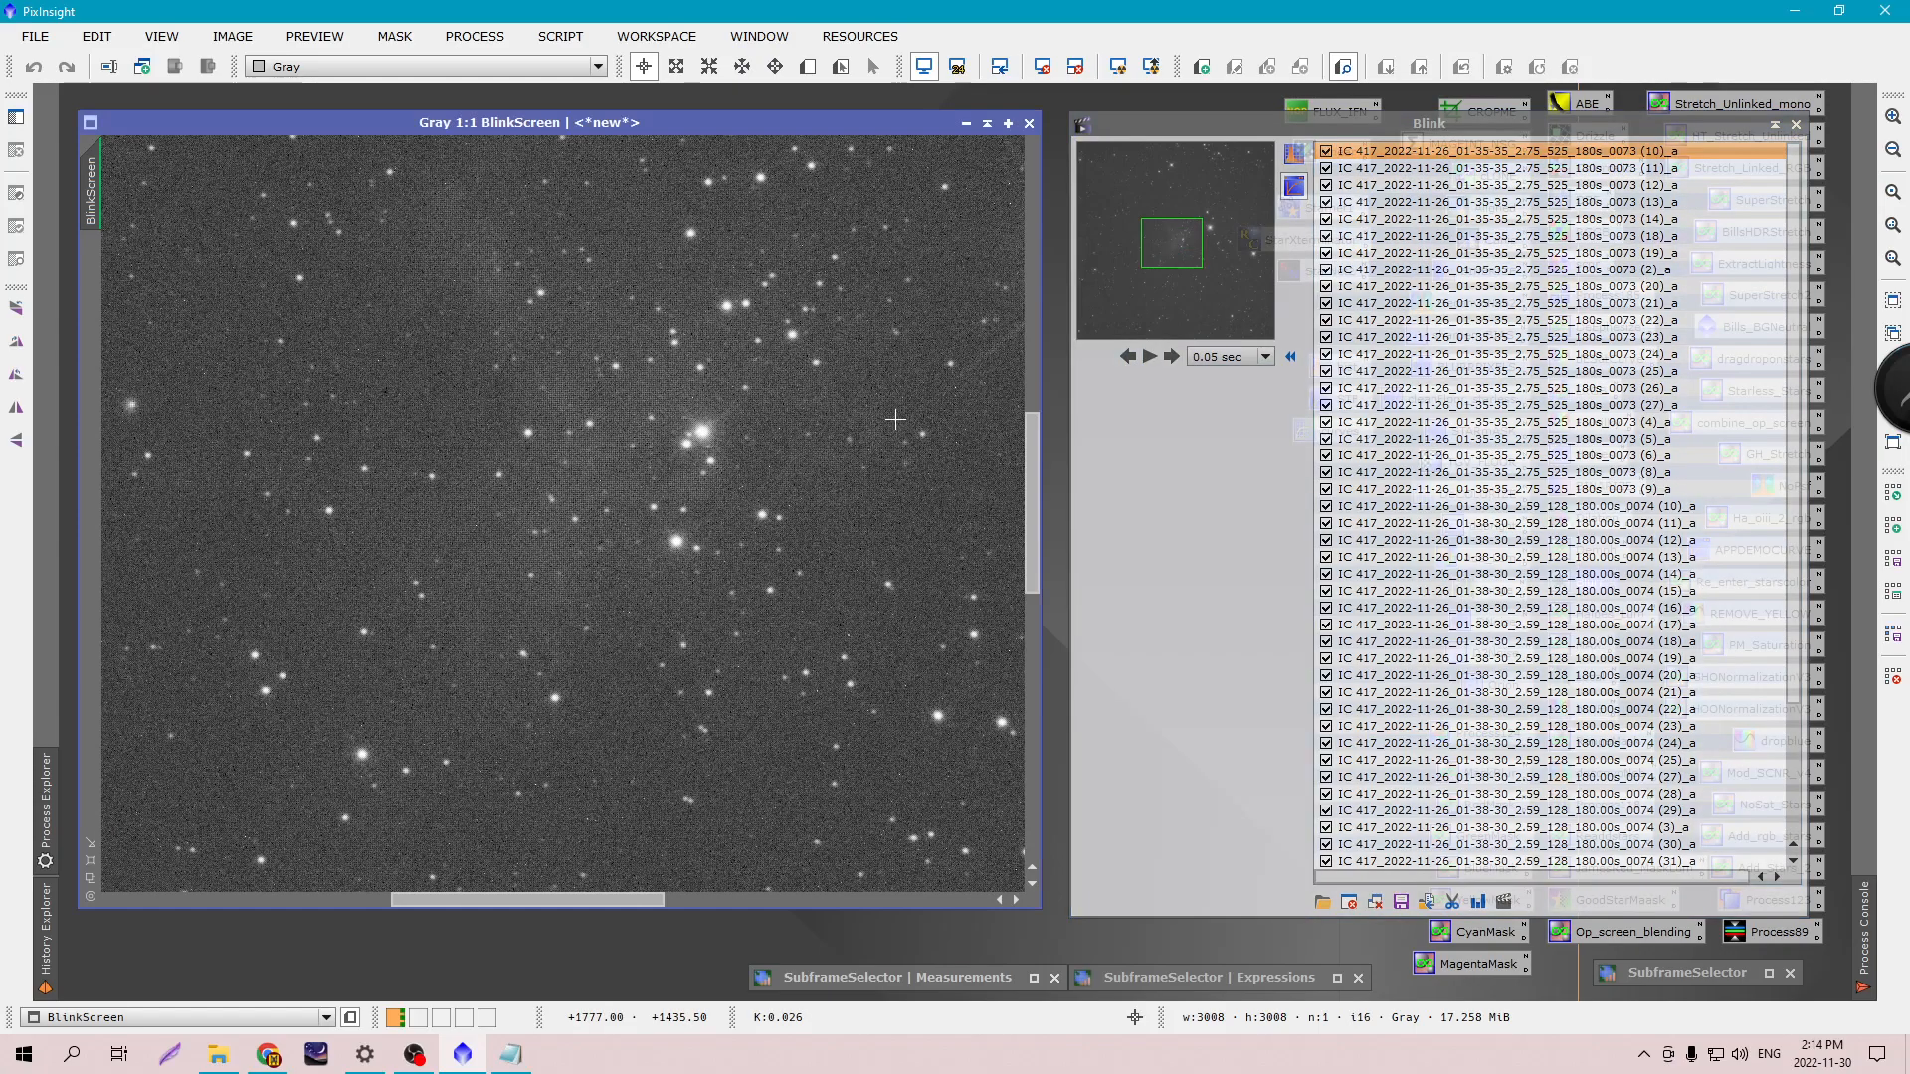
{"action": "left_click_drag", "start_coordinate": [649, 899], "coordinate": [777, 899]}
{"action": "left_click", "coordinate": [1172, 358]}
{"action": "left_click", "coordinate": [1172, 358]}
{"action": "left_click", "coordinate": [1172, 358]}
{"action": "left_click", "coordinate": [1172, 358]}
{"action": "left_click", "coordinate": [1172, 356]}
{"action": "left_click", "coordinate": [1172, 356]}
{"action": "left_click", "coordinate": [1172, 356]}
{"action": "left_click", "coordinate": [1172, 356]}
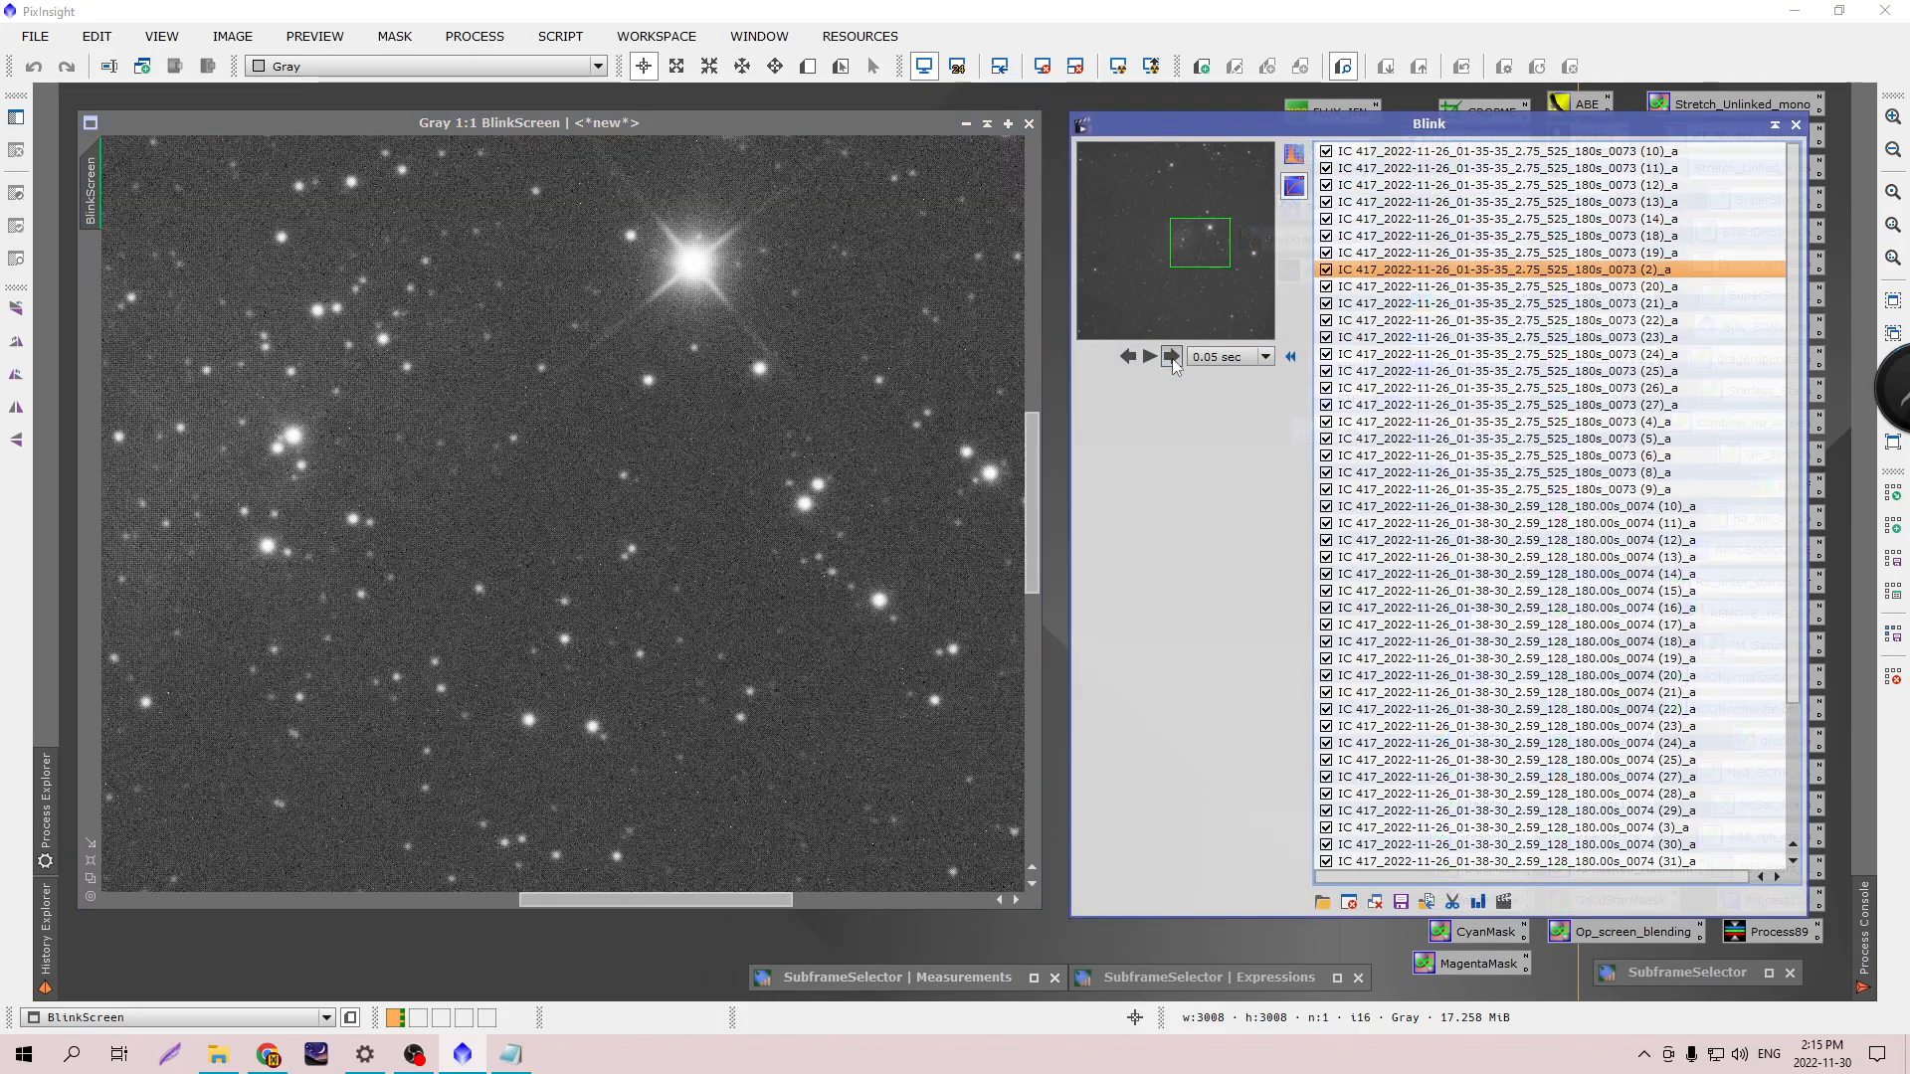
Step through the remaining 0073 frames to 0074 (10) at 2:1, comparing star shapes near the bright star.
{"action": "scroll", "coordinate": [756, 495], "scroll_direction": "up", "scroll_amount": 1}
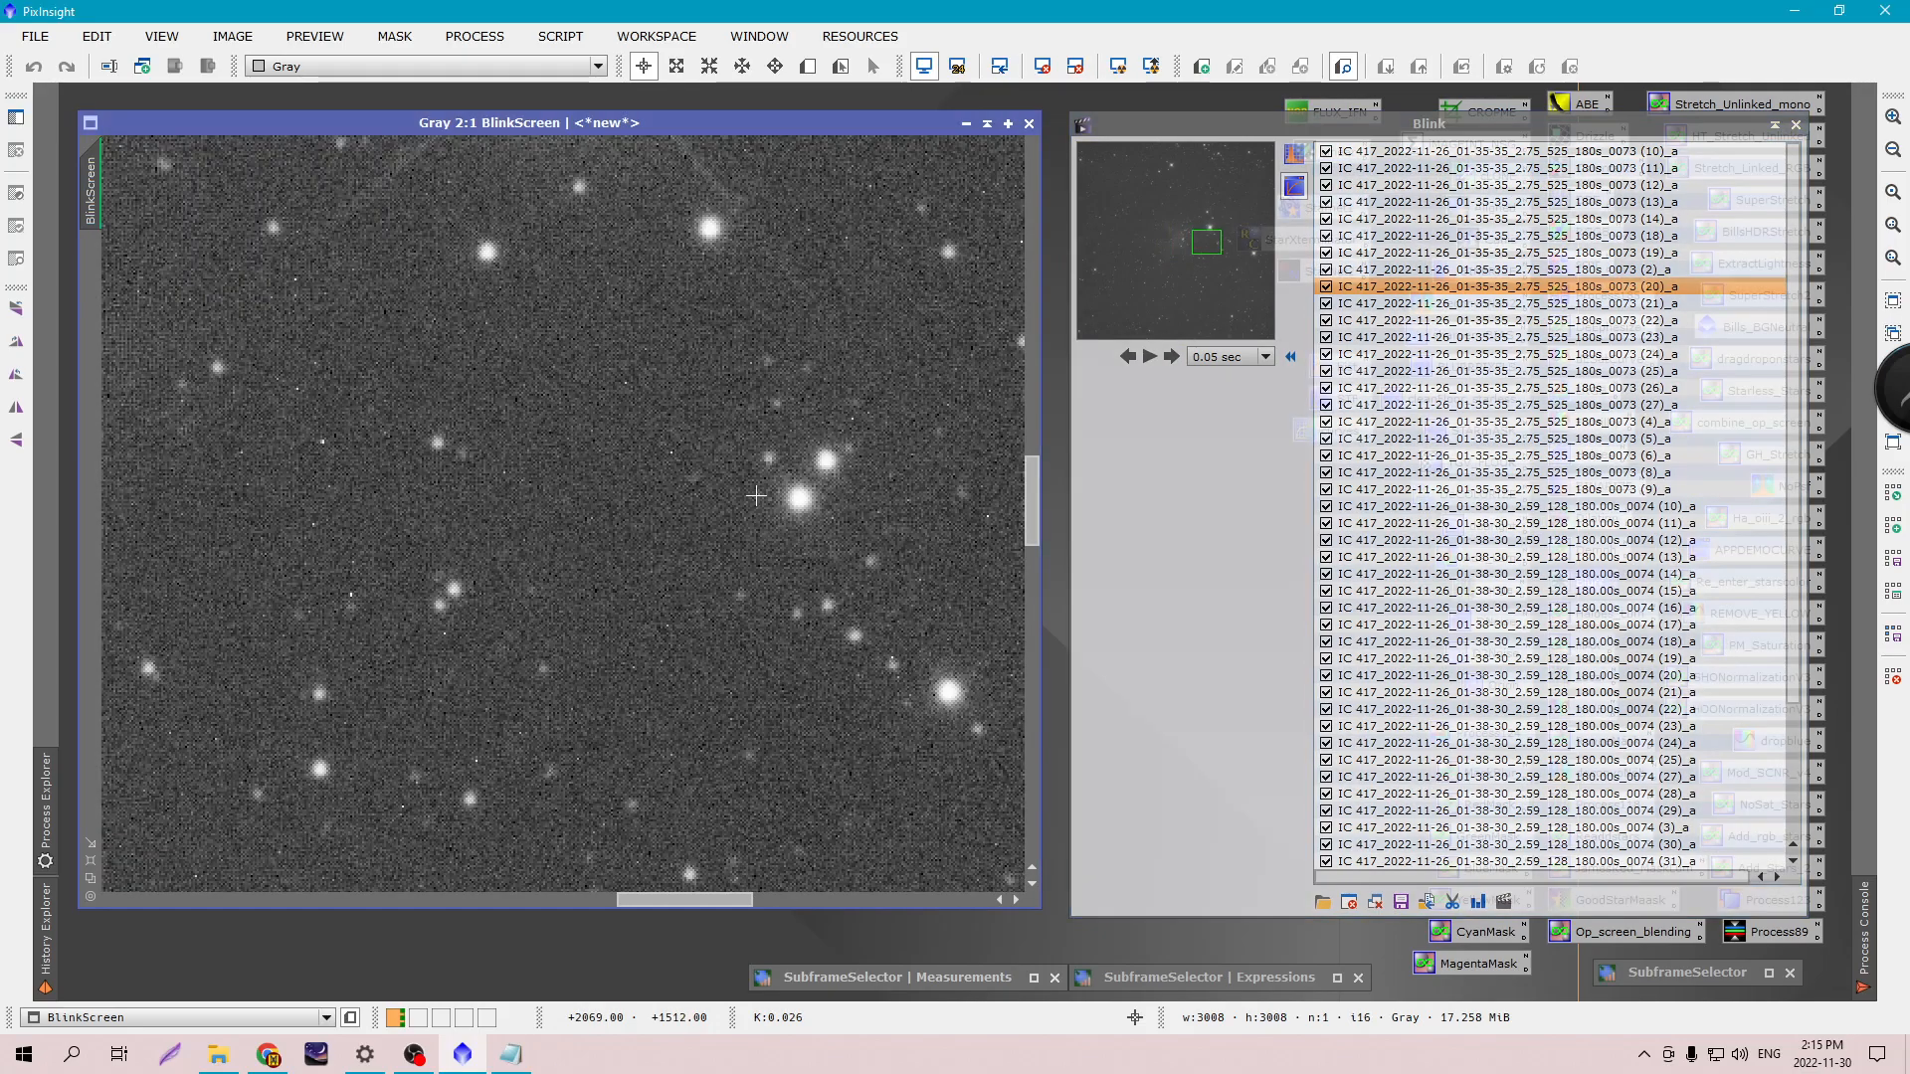
{"action": "left_click", "coordinate": [1171, 355]}
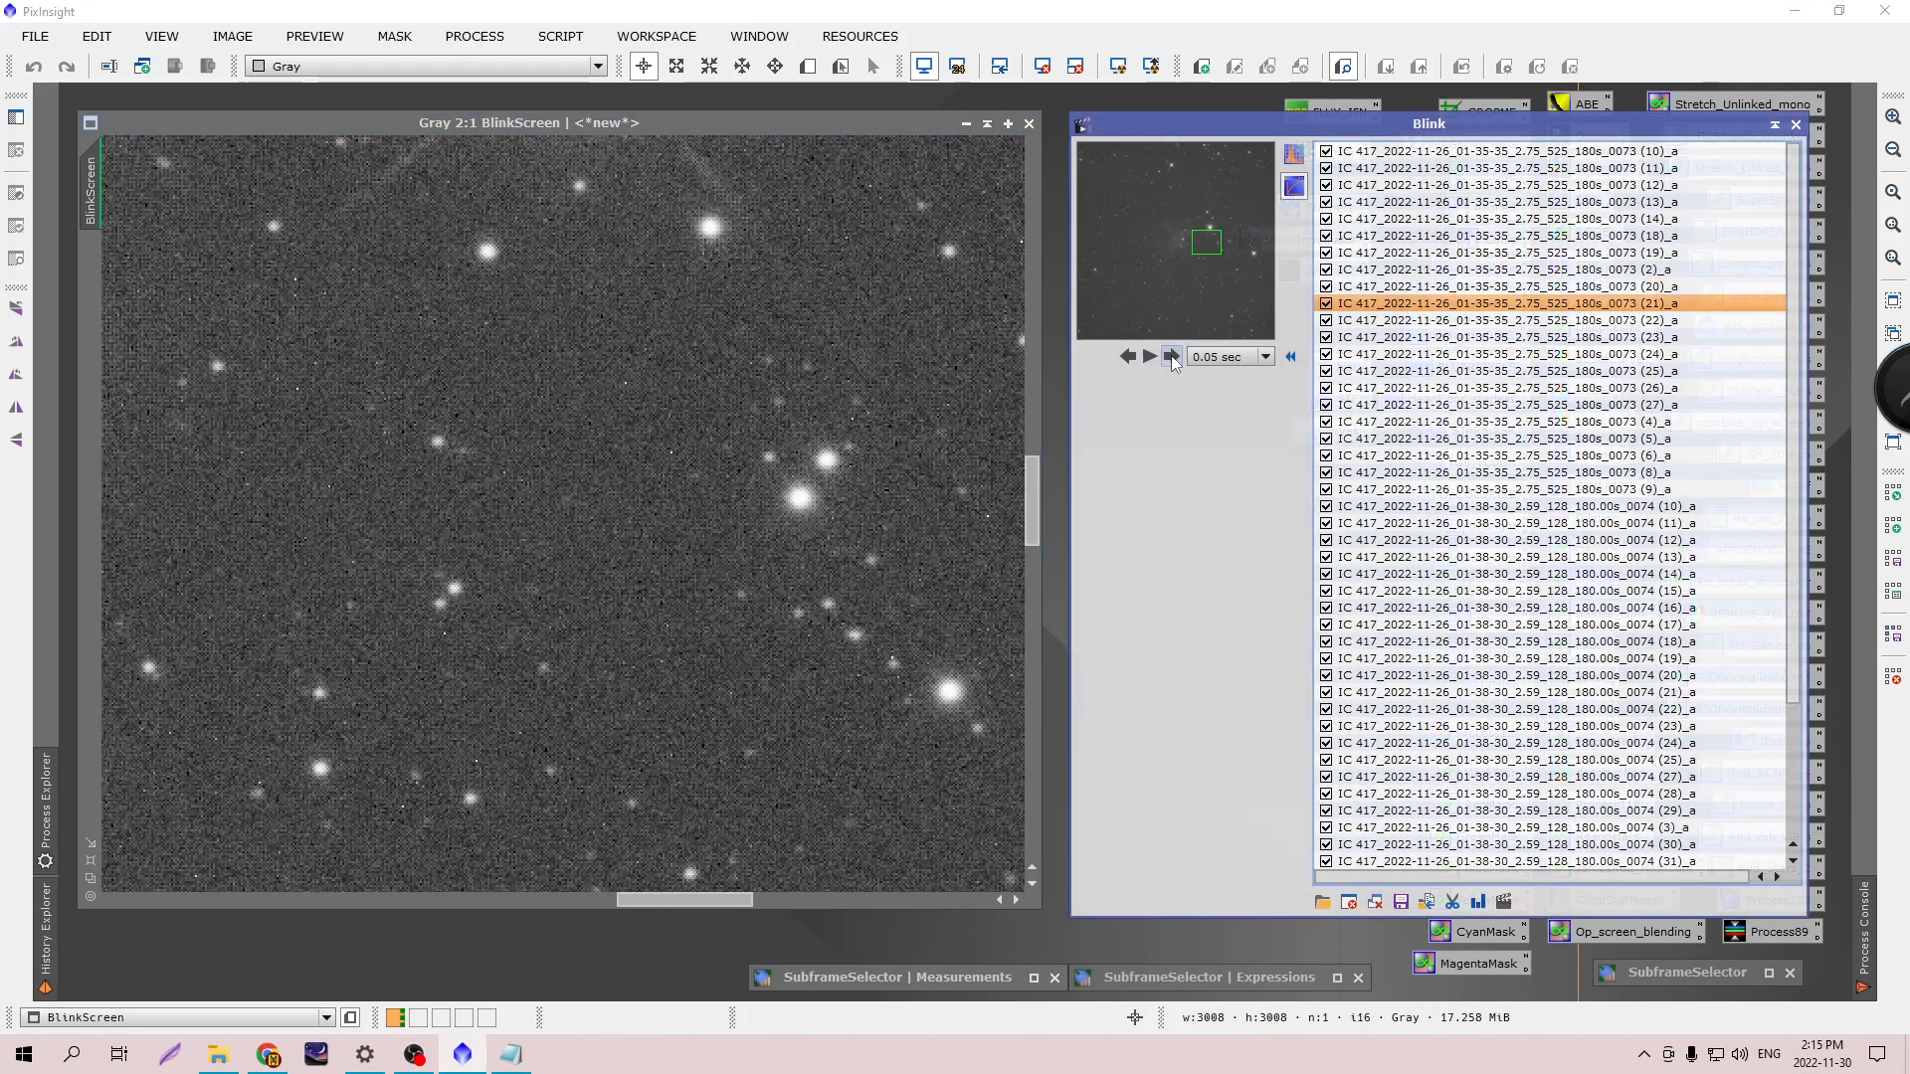
{"action": "left_click", "coordinate": [1170, 355]}
{"action": "left_click", "coordinate": [1170, 355]}
{"action": "left_click", "coordinate": [1170, 355]}
{"action": "left_click", "coordinate": [1170, 356]}
{"action": "left_click", "coordinate": [1170, 355]}
{"action": "left_click", "coordinate": [1170, 355]}
{"action": "left_click", "coordinate": [1170, 355]}
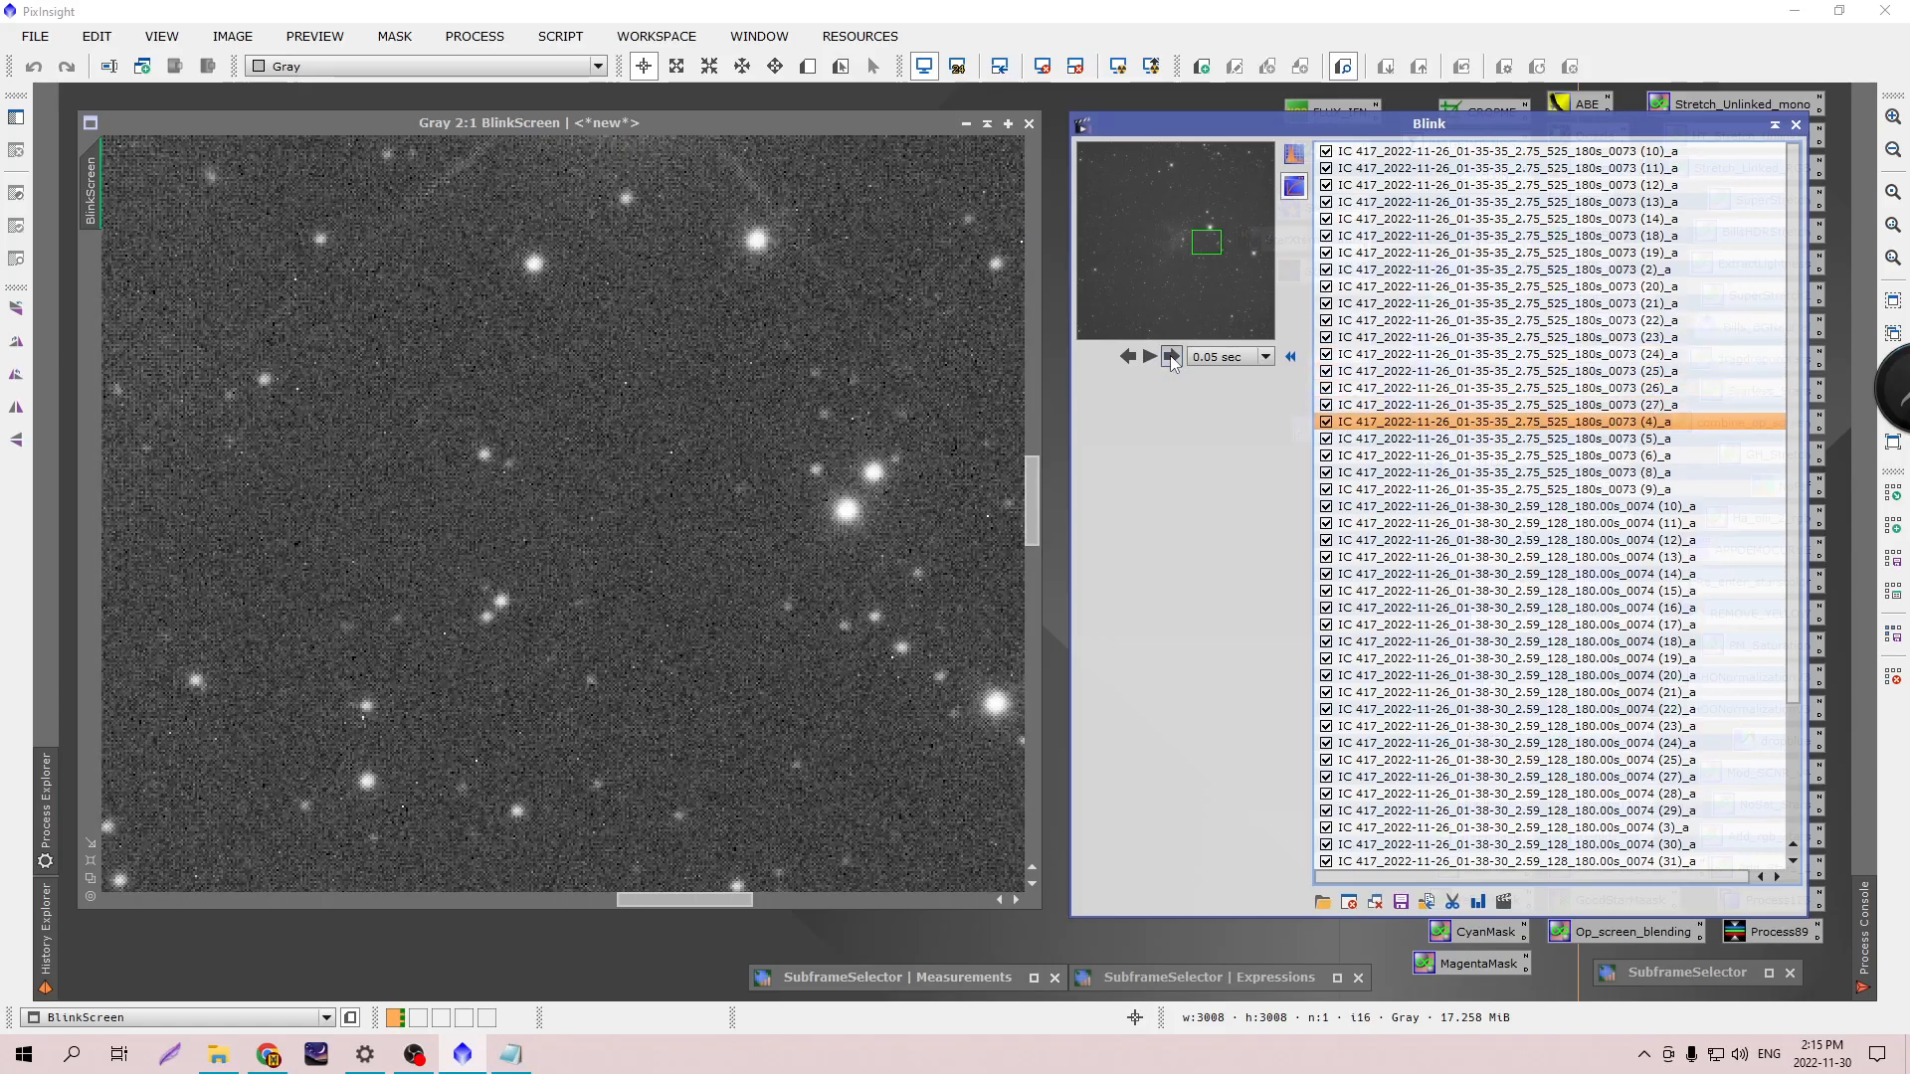
{"action": "left_click", "coordinate": [1170, 355]}
{"action": "left_click", "coordinate": [1170, 355]}
{"action": "left_click", "coordinate": [1170, 355]}
{"action": "left_click", "coordinate": [1170, 355]}
{"action": "left_click", "coordinate": [1170, 355]}
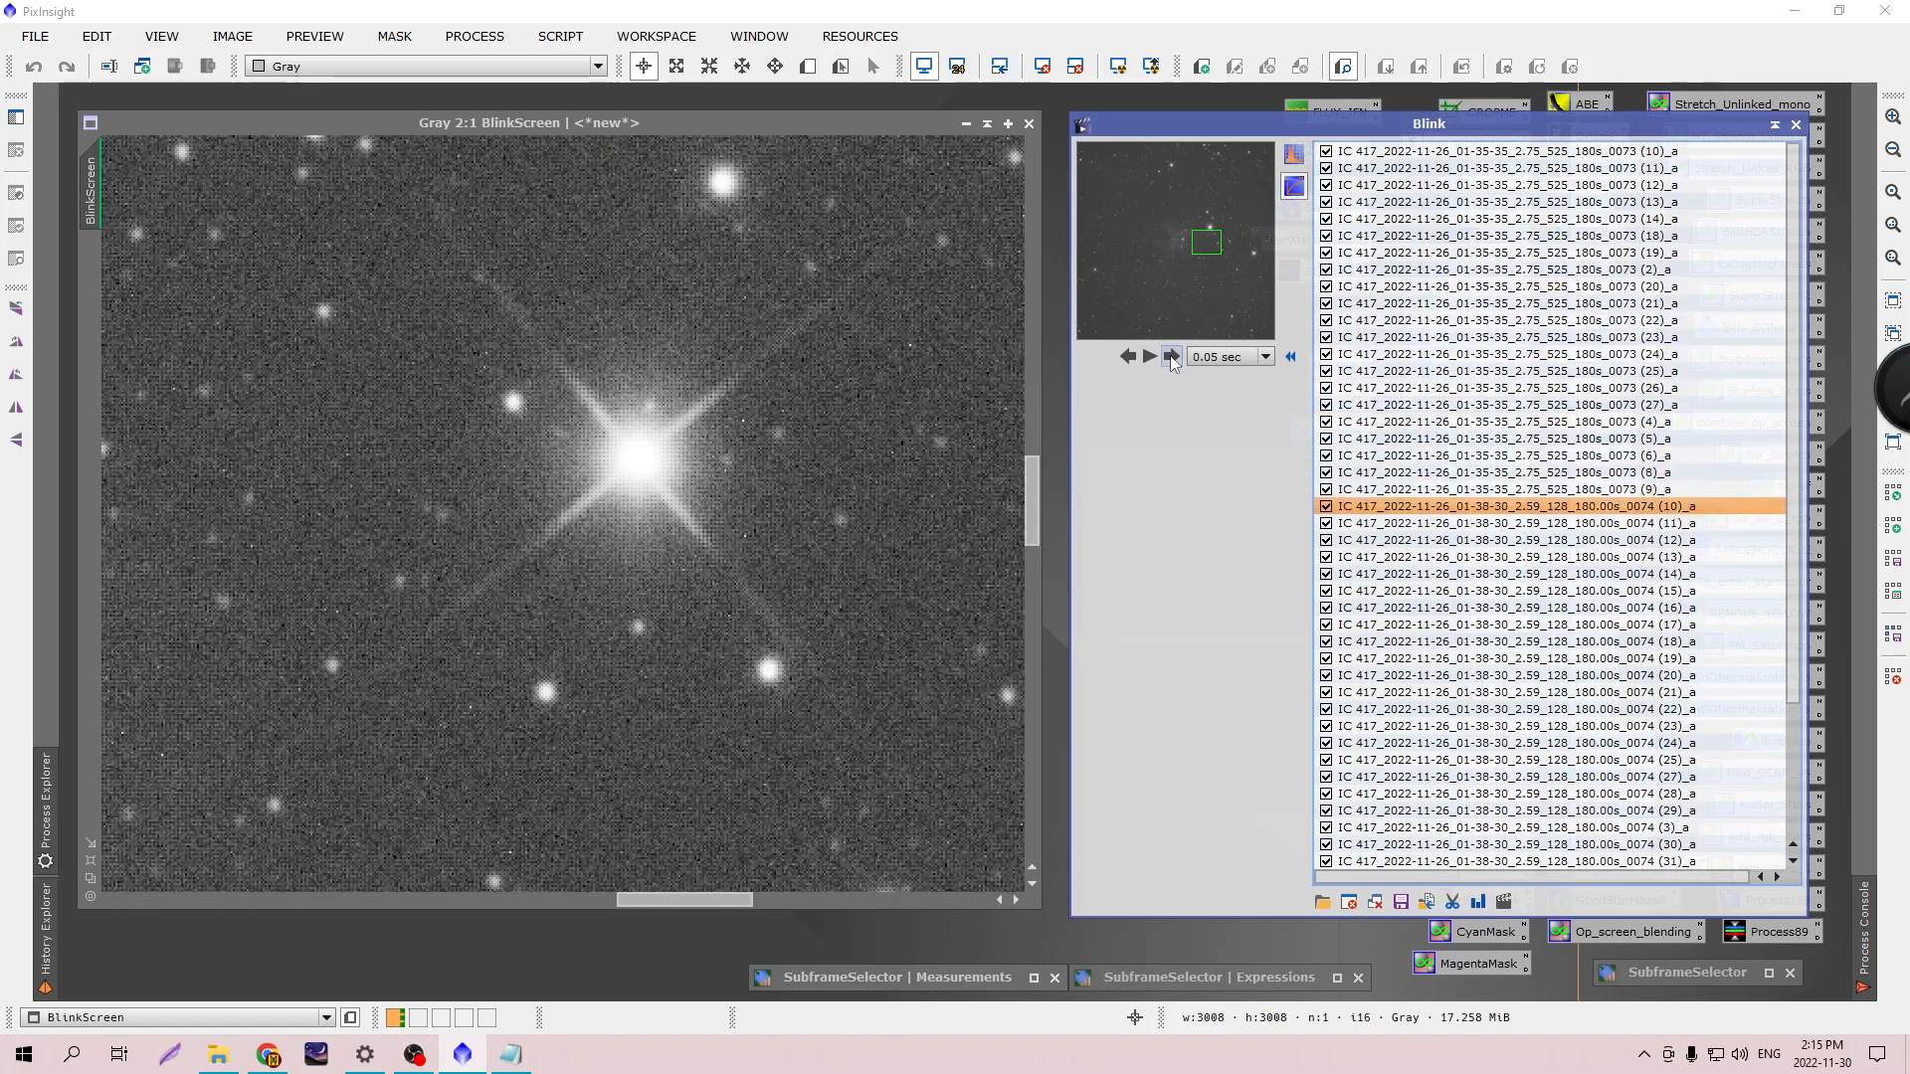
Examine the central cluster of frame 0074 (10) at 2:1, then view the whole frame at 1:4.
{"action": "left_click_drag", "start_coordinate": [721, 898], "coordinate": [601, 899]}
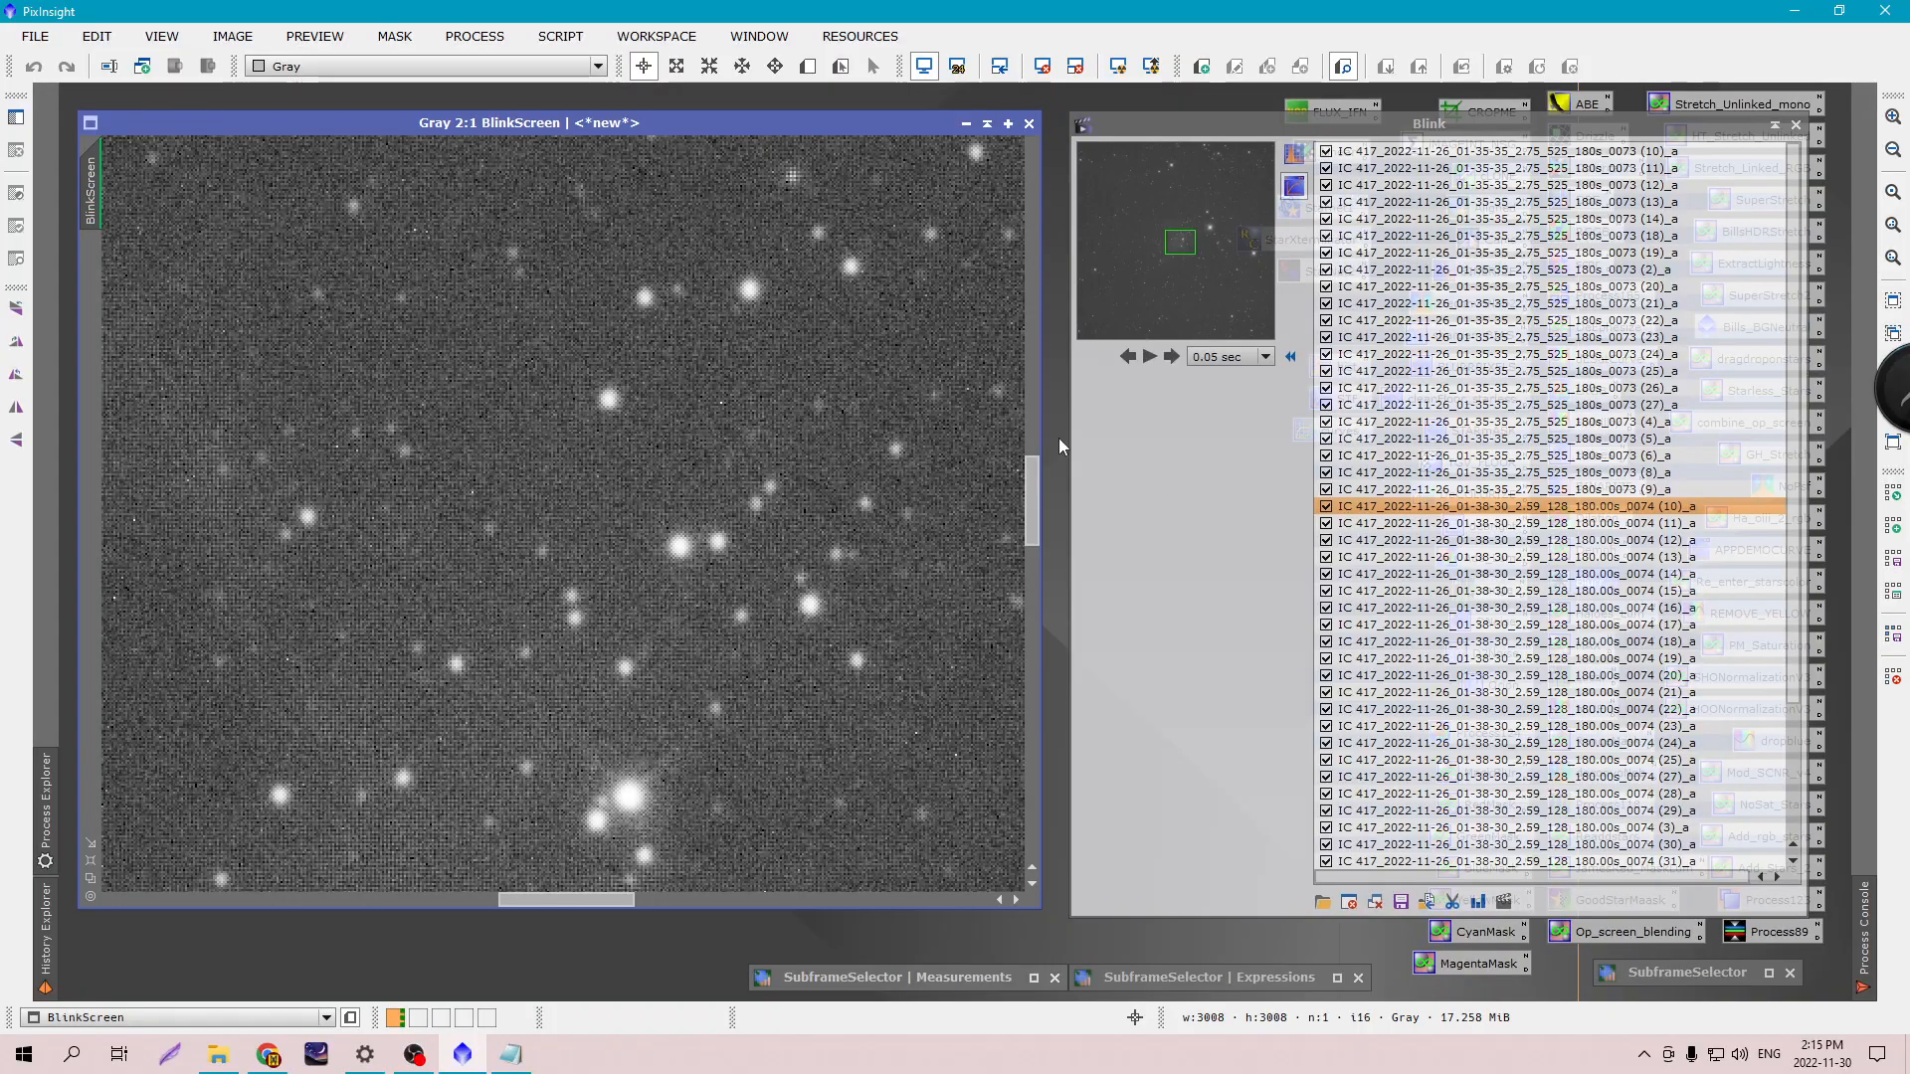
{"action": "mouse_move", "coordinate": [1028, 506]}
{"action": "left_mouse_down"}
{"action": "mouse_move", "coordinate": [1028, 764]}
{"action": "mouse_move", "coordinate": [1029, 475]}
{"action": "mouse_move", "coordinate": [1033, 532]}
{"action": "left_mouse_up"}
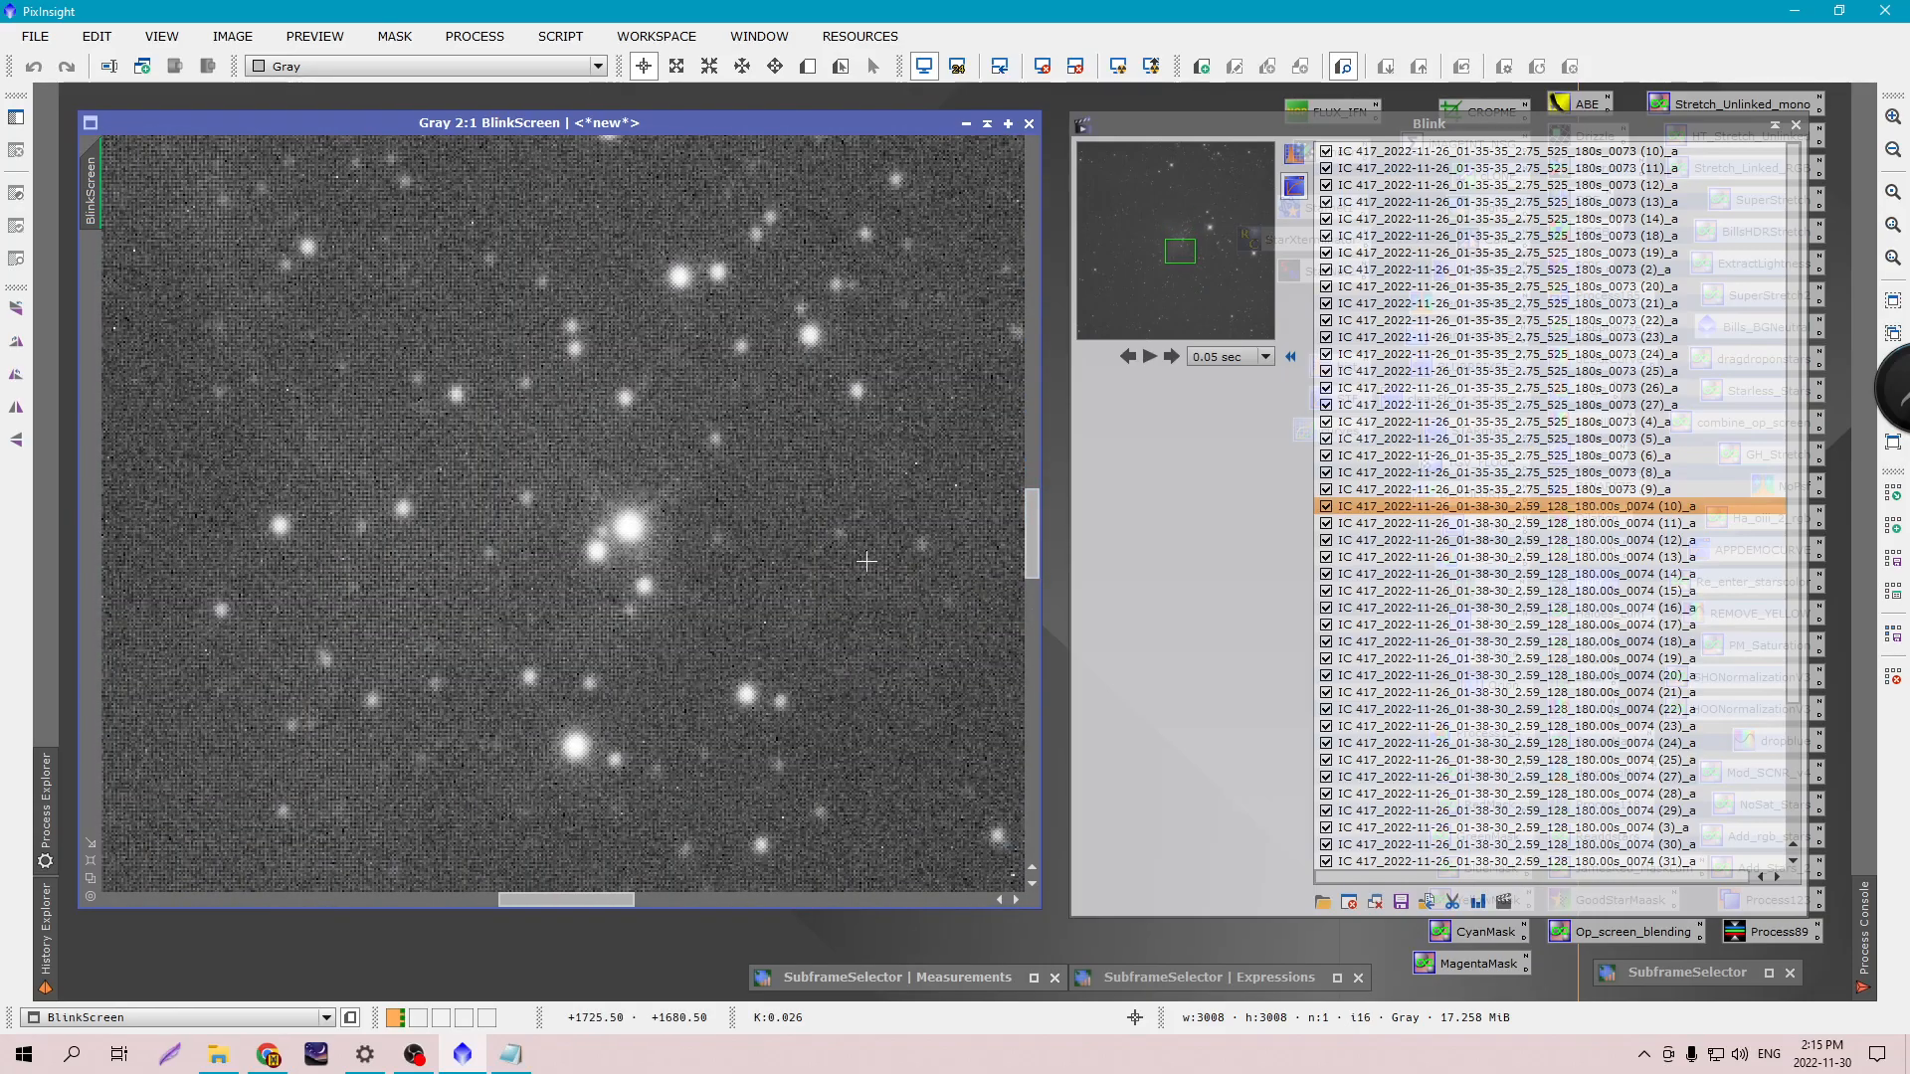
{"action": "scroll", "coordinate": [867, 561], "scroll_direction": "down", "scroll_amount": 4}
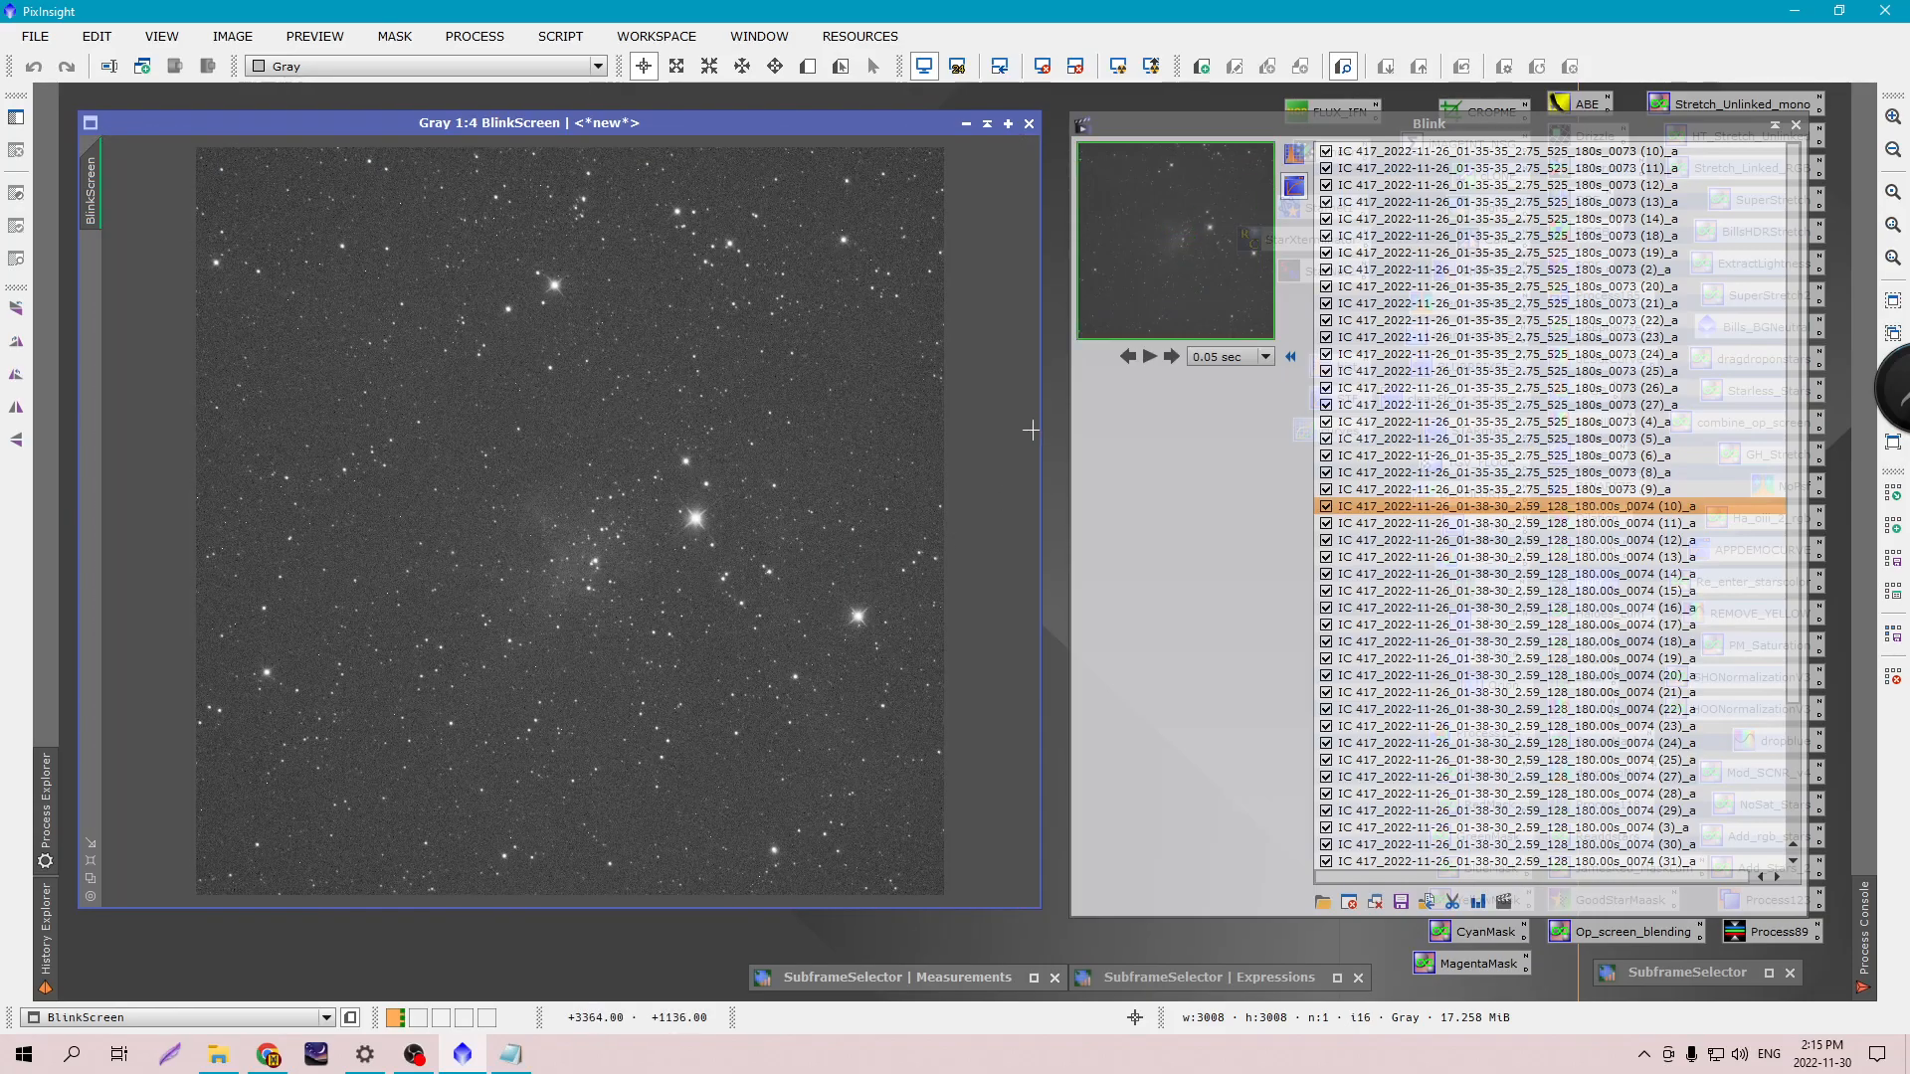
Close the BlinkScreen image and reposition the Blink window.
{"action": "left_click", "coordinate": [1031, 124]}
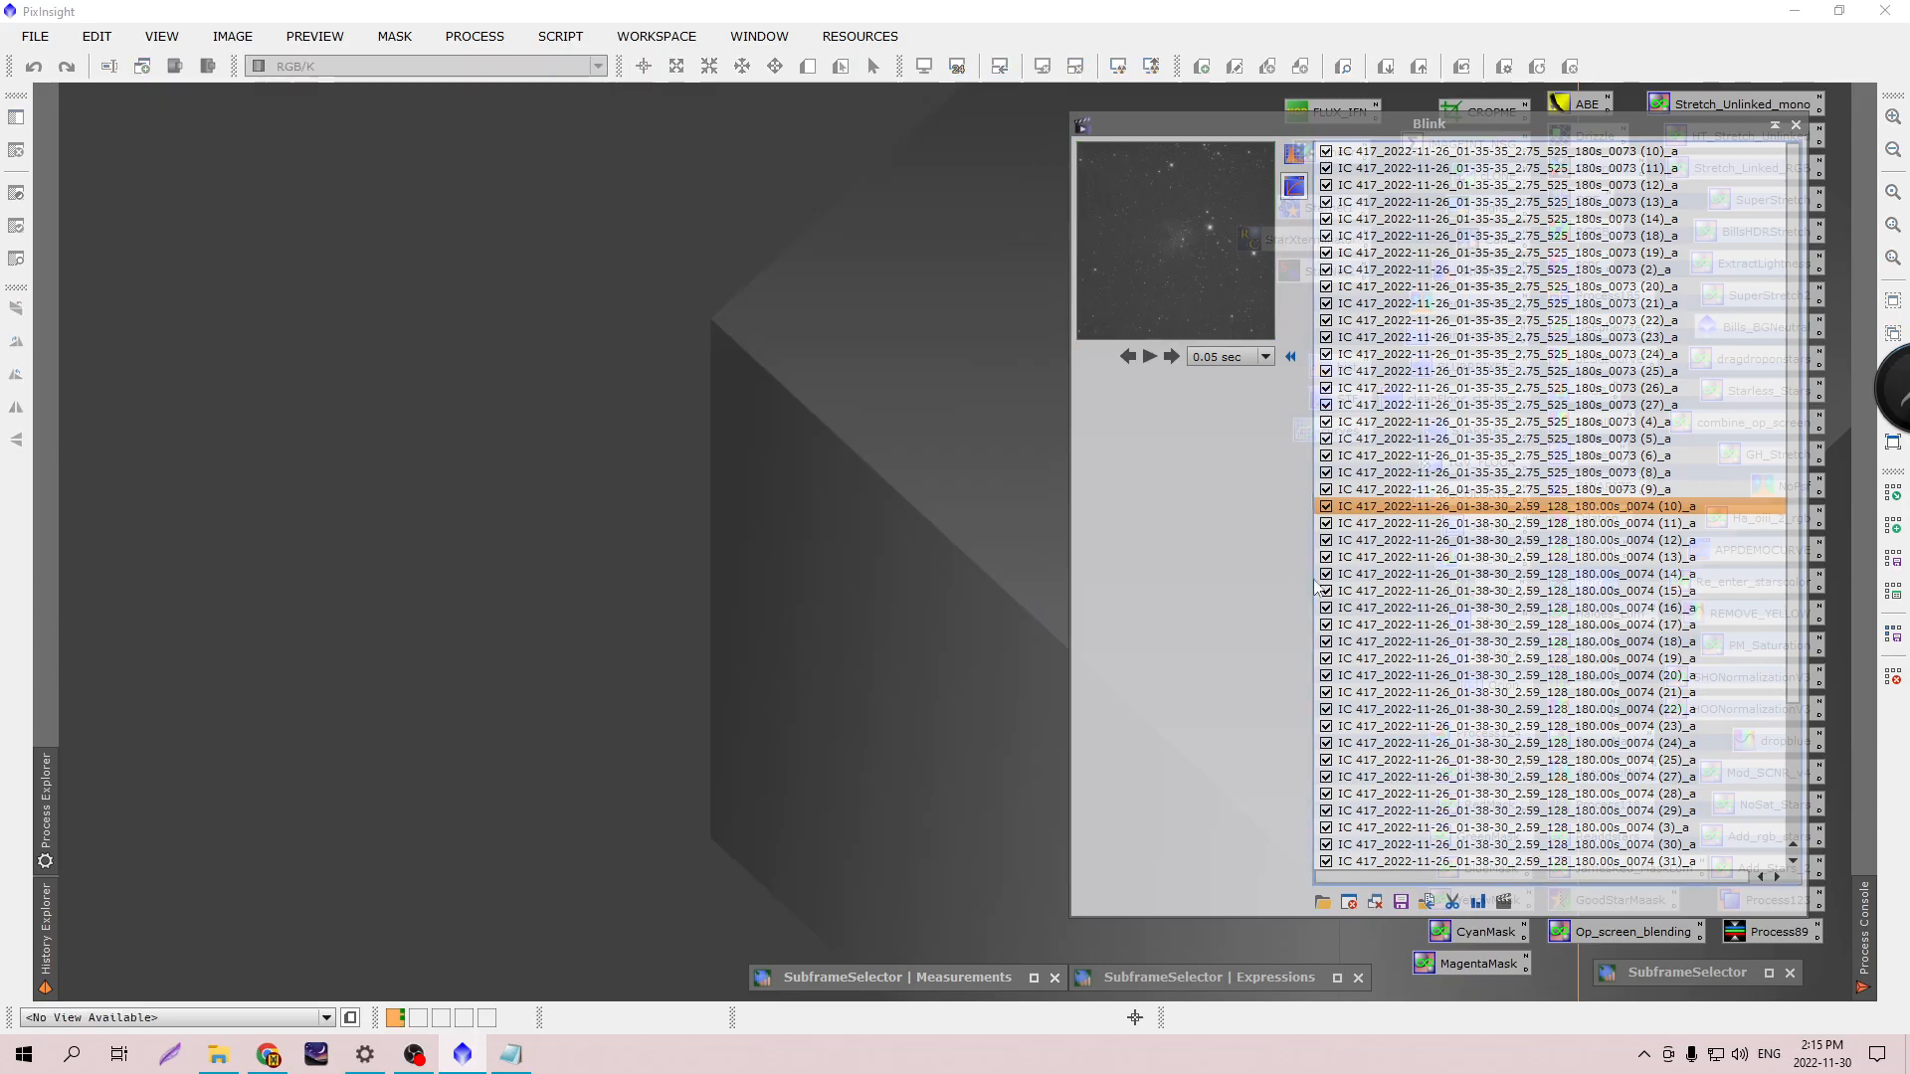
{"action": "left_click", "coordinate": [1446, 130]}
{"action": "left_click_drag", "start_coordinate": [1446, 130], "coordinate": [1425, 124]}
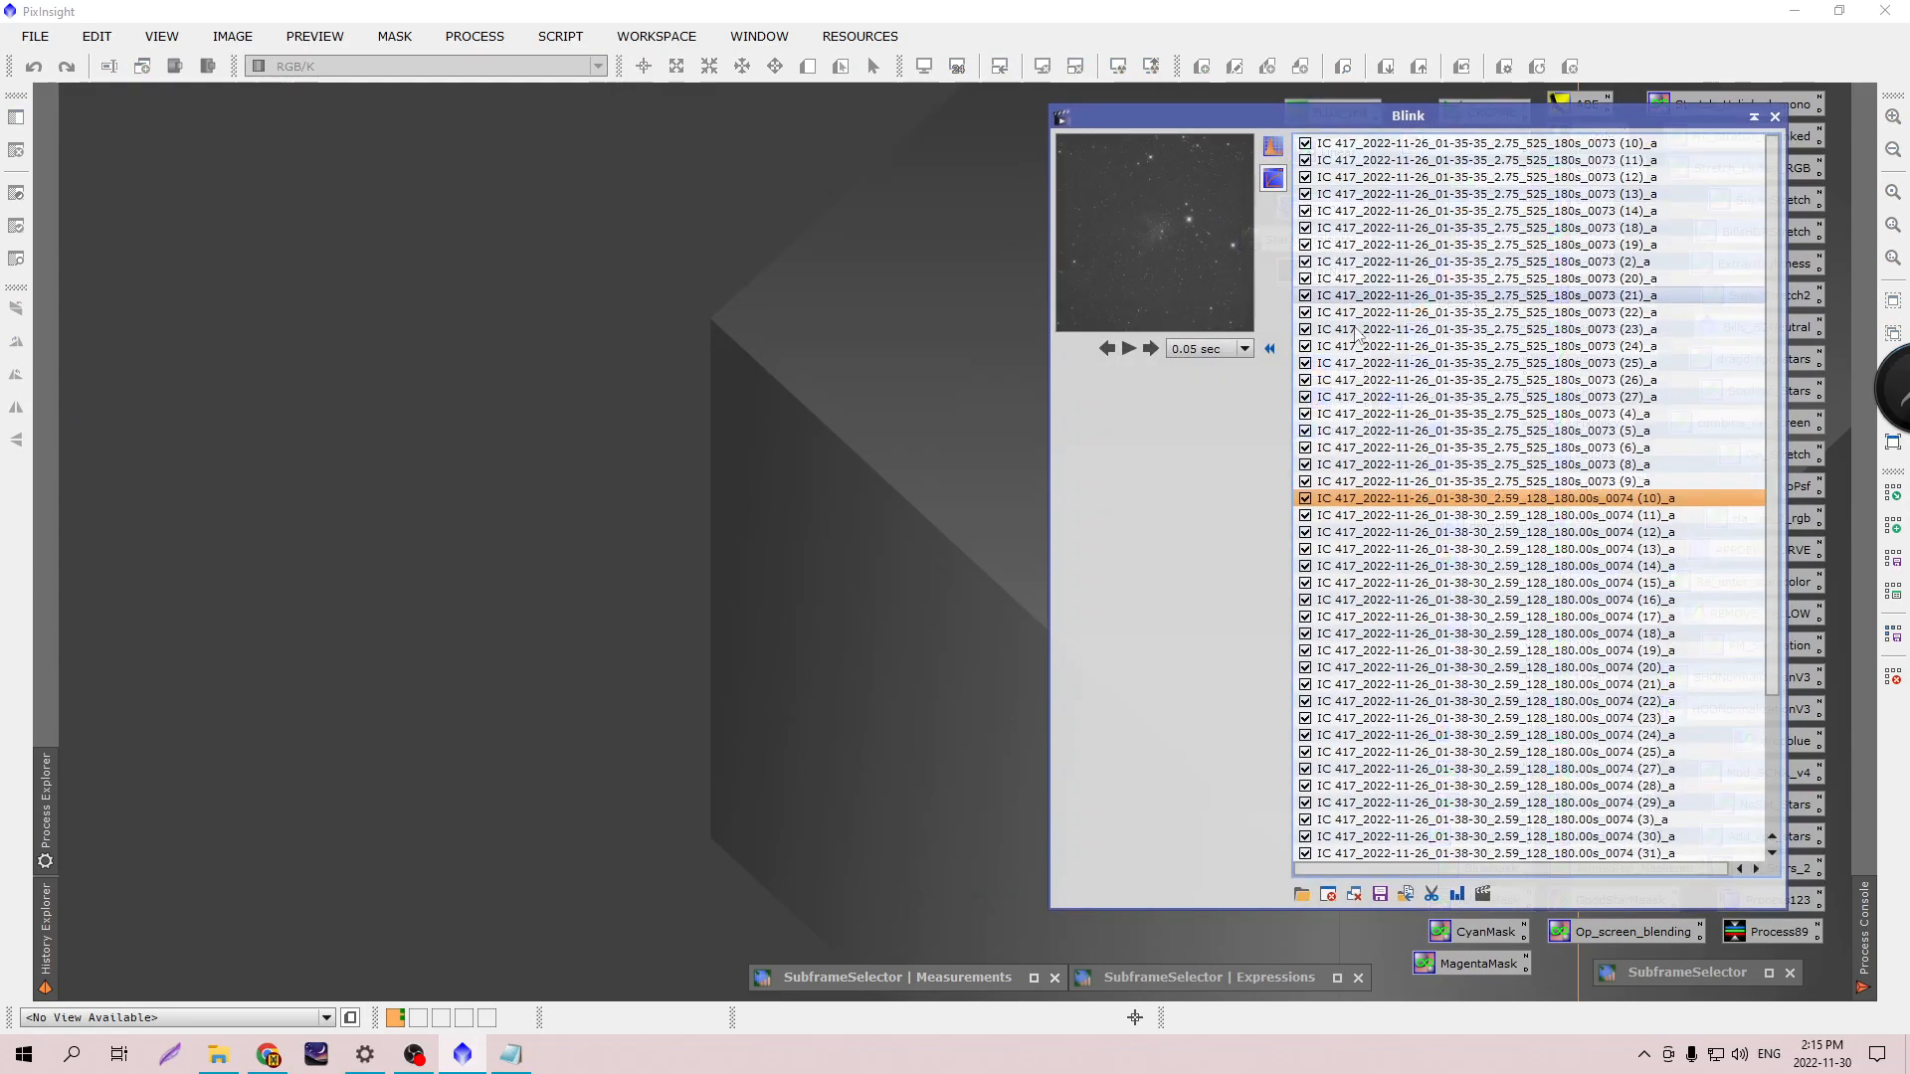
Switch to File Explorer, review the 12-IC 417-LIGHT night 12 Nov 26 180sec folder with a wider Name column, then return to PixInsight.
{"action": "left_click", "coordinate": [218, 1055]}
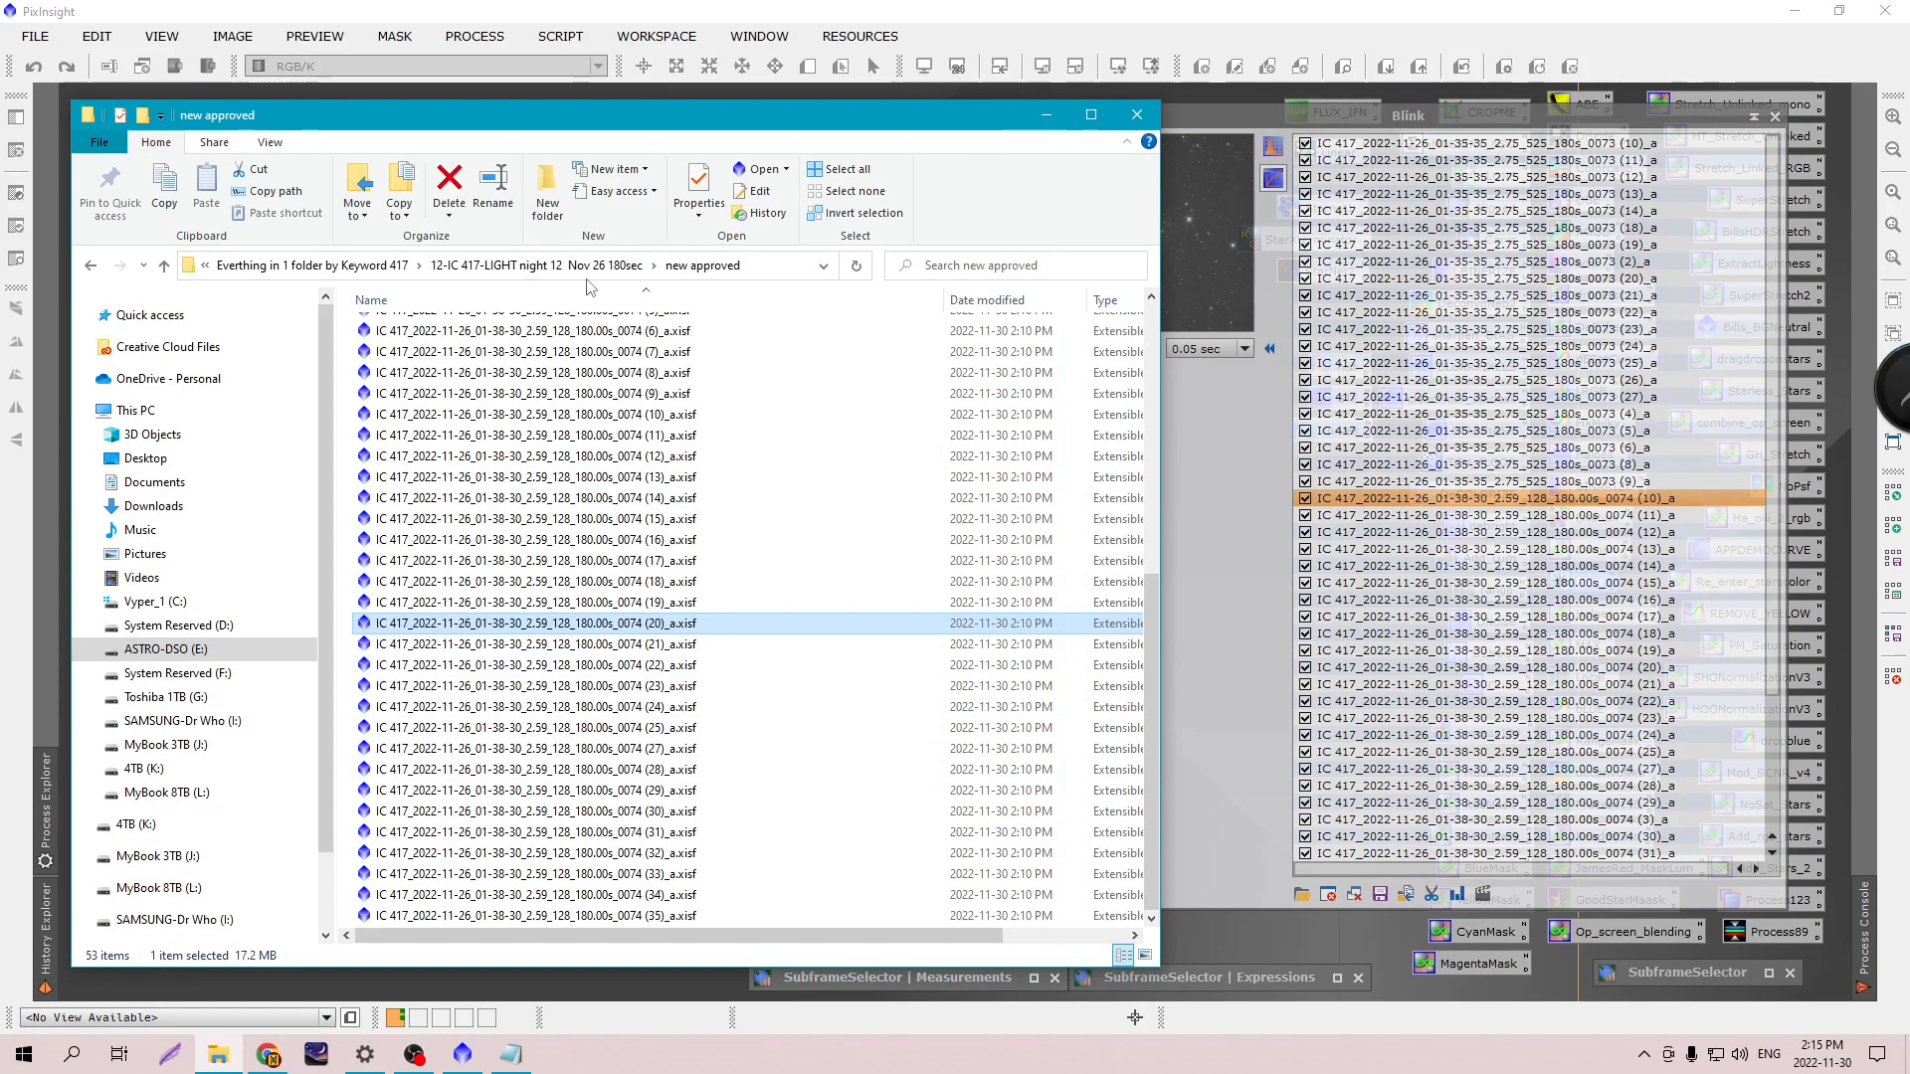
{"action": "left_click", "coordinate": [538, 265]}
{"action": "double_click", "coordinate": [645, 329]}
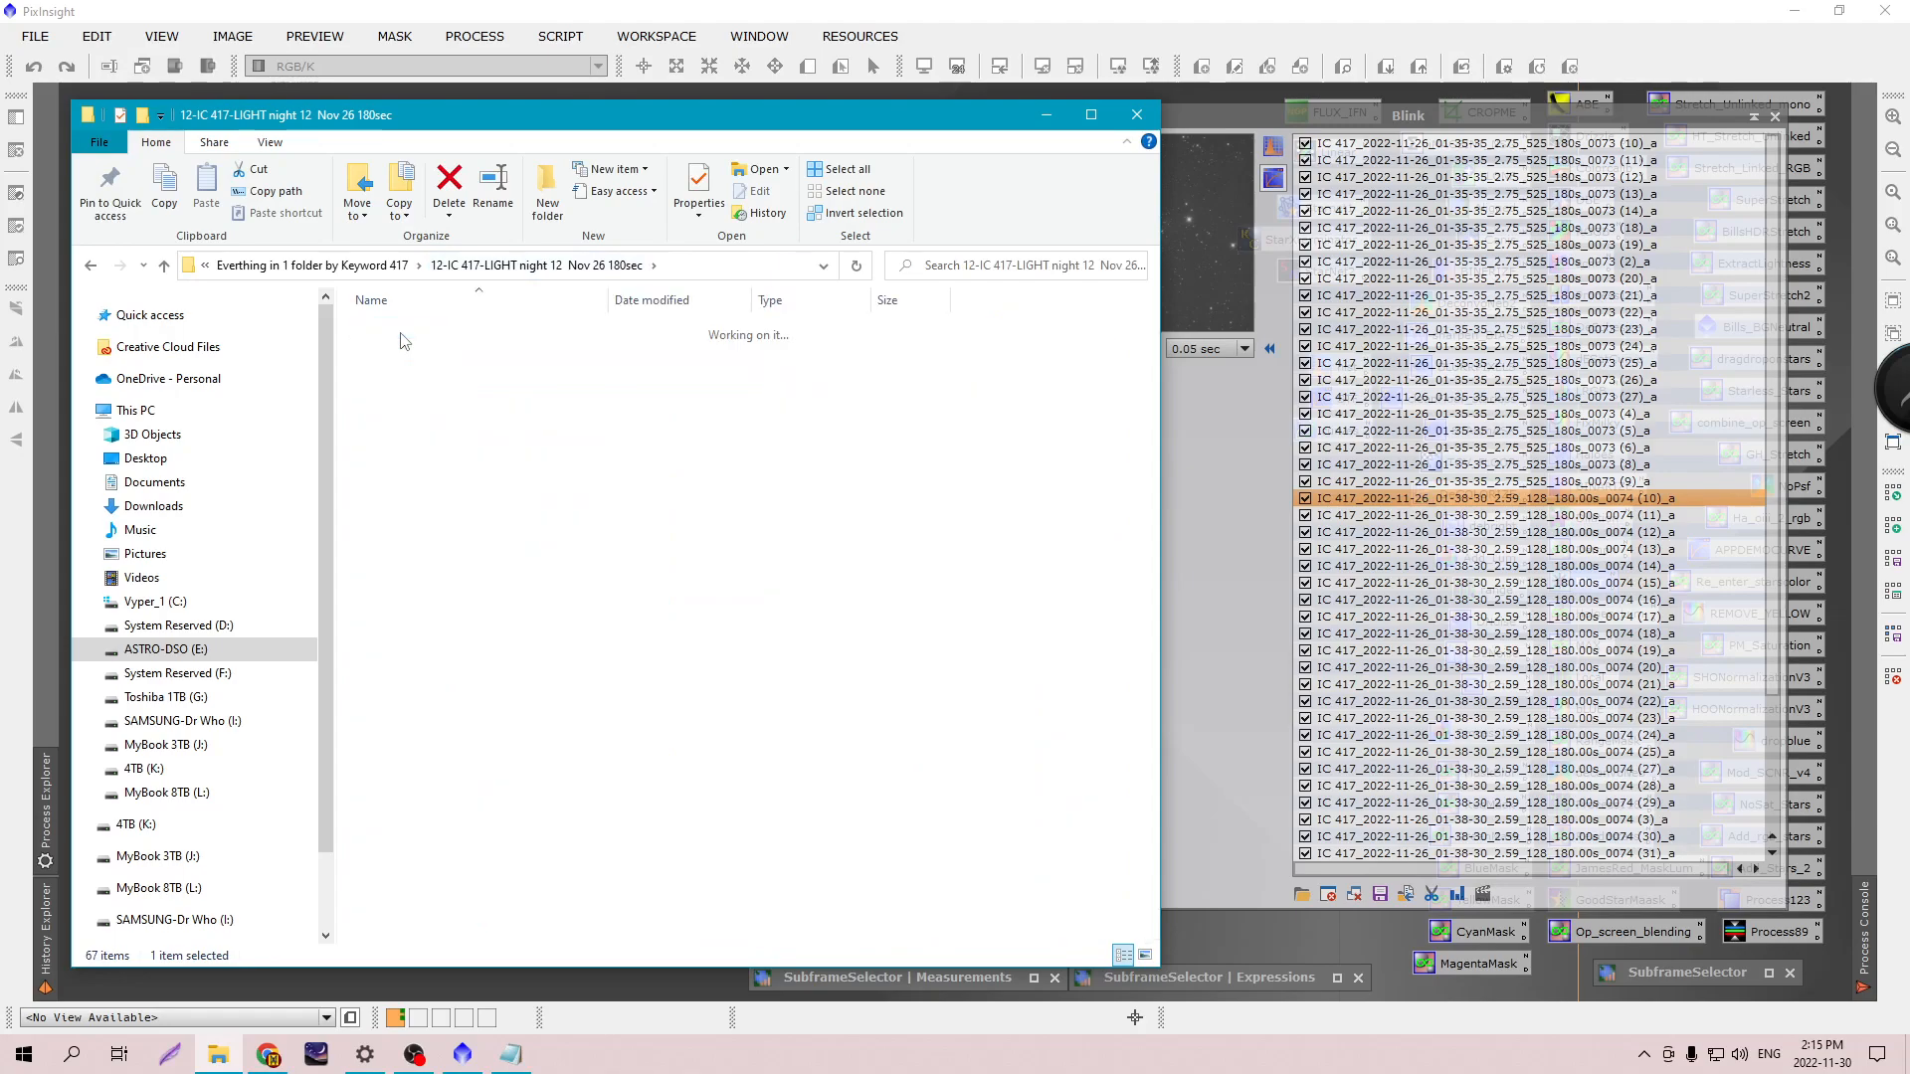
{"action": "left_click_drag", "start_coordinate": [607, 299], "coordinate": [806, 299]}
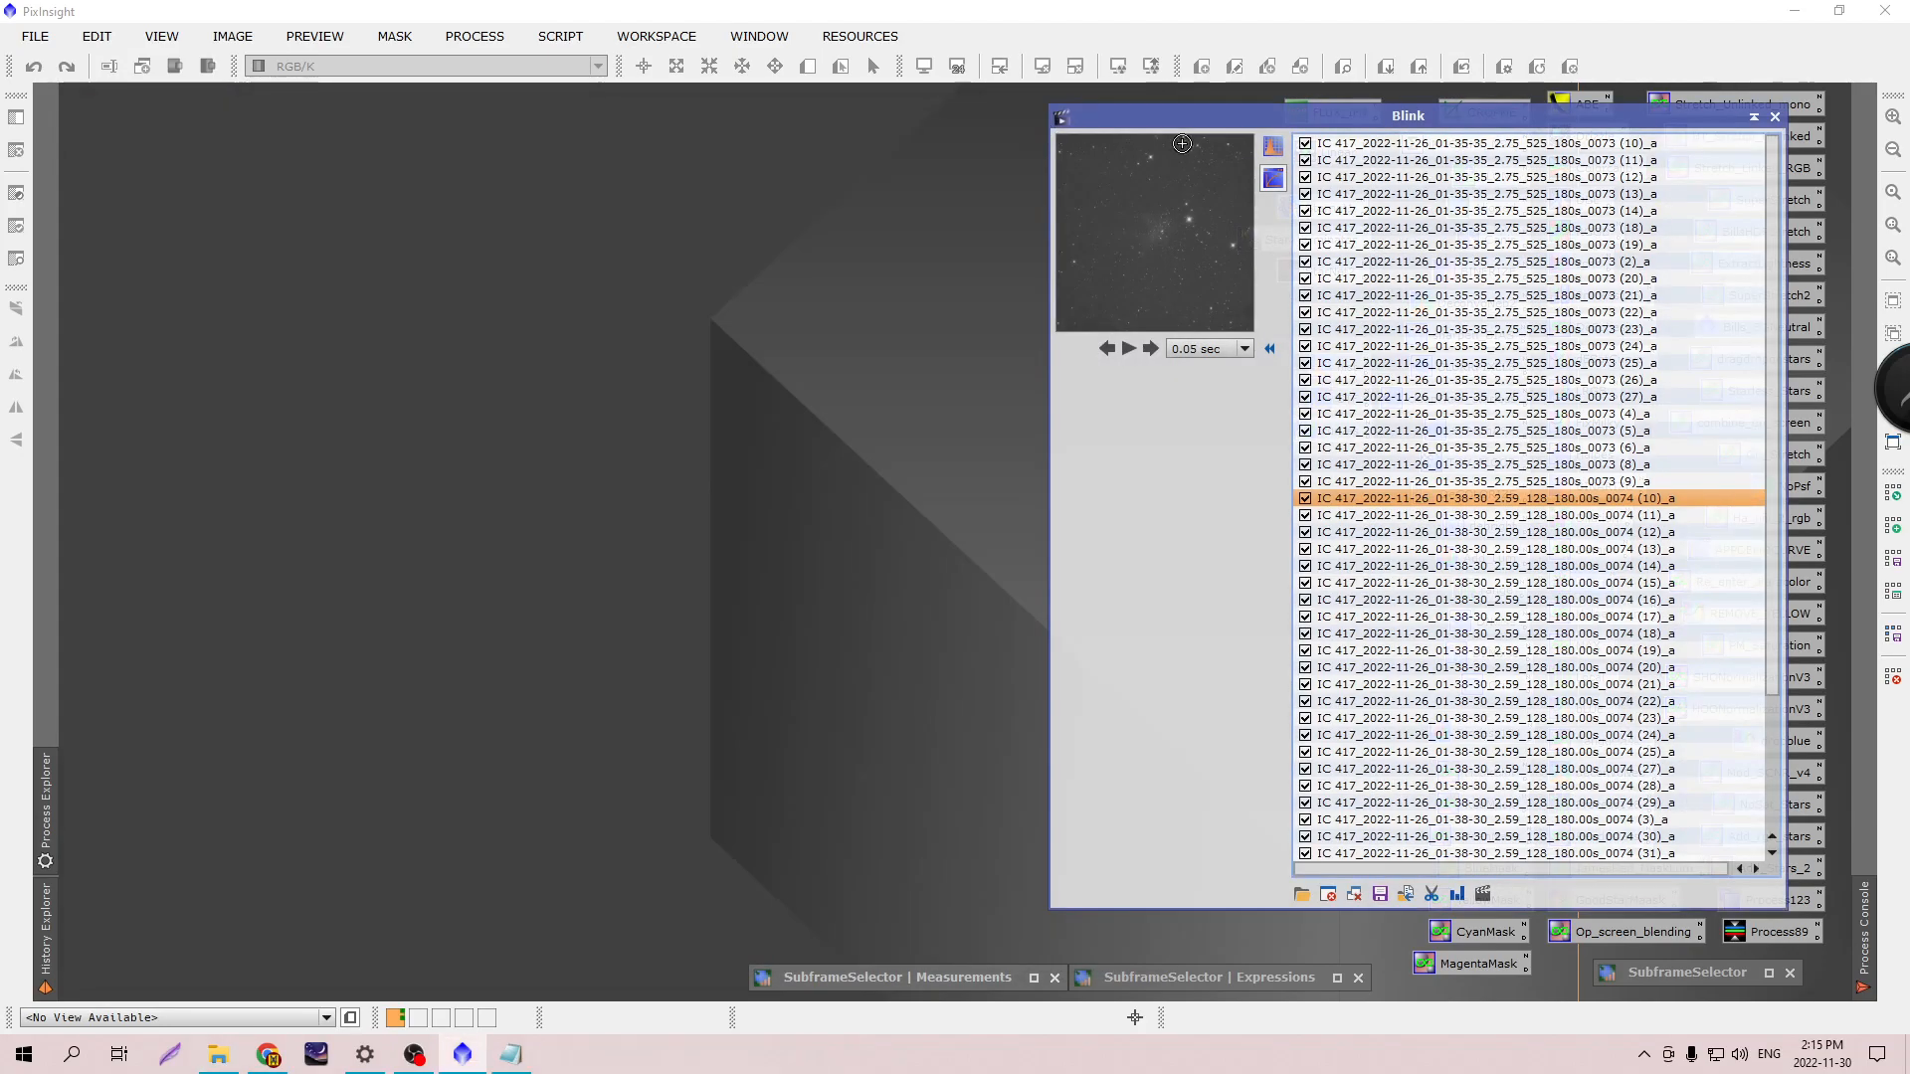
{"action": "left_click", "coordinate": [1046, 114]}
Close Blink and restore the SubframeSelector Measurements and Expressions windows, placing Expressions clear of the measurements.
{"action": "left_click", "coordinate": [1776, 117]}
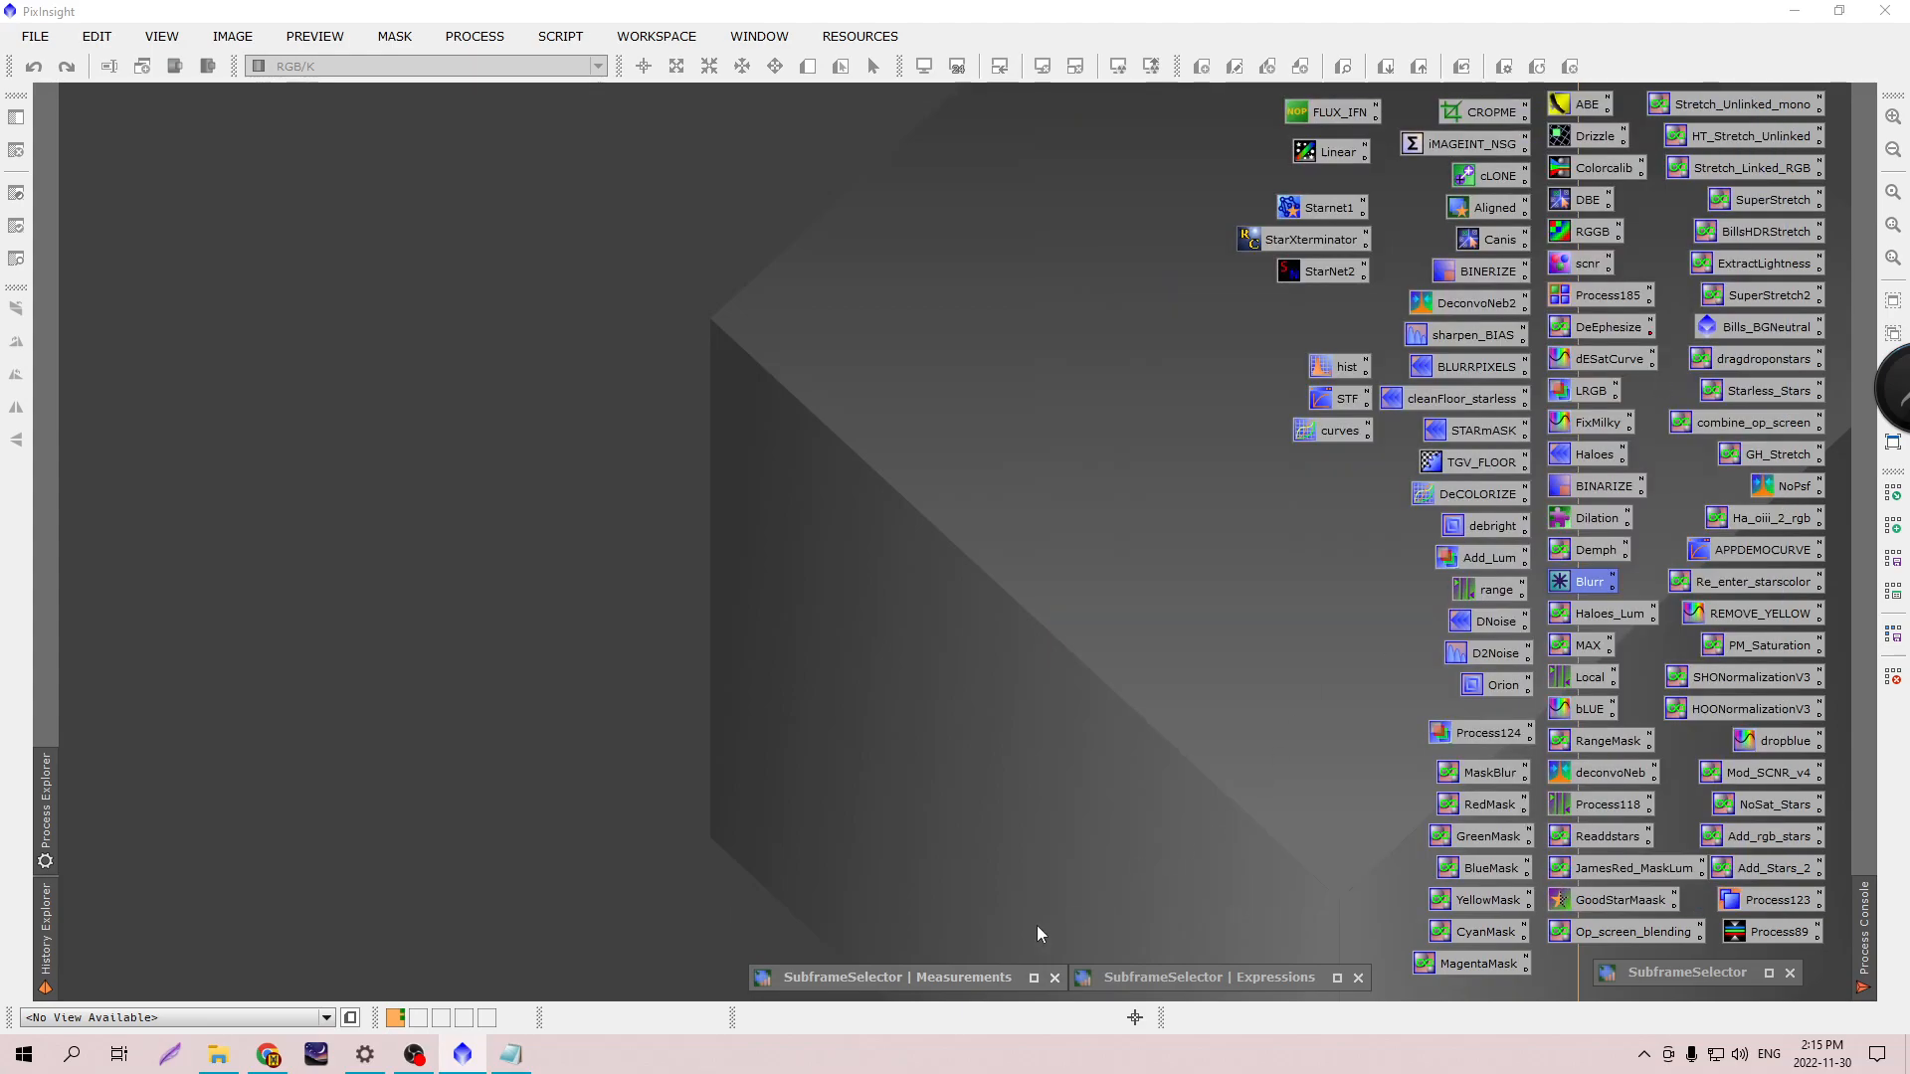
{"action": "double_click", "coordinate": [985, 982]}
{"action": "double_click", "coordinate": [1125, 980]}
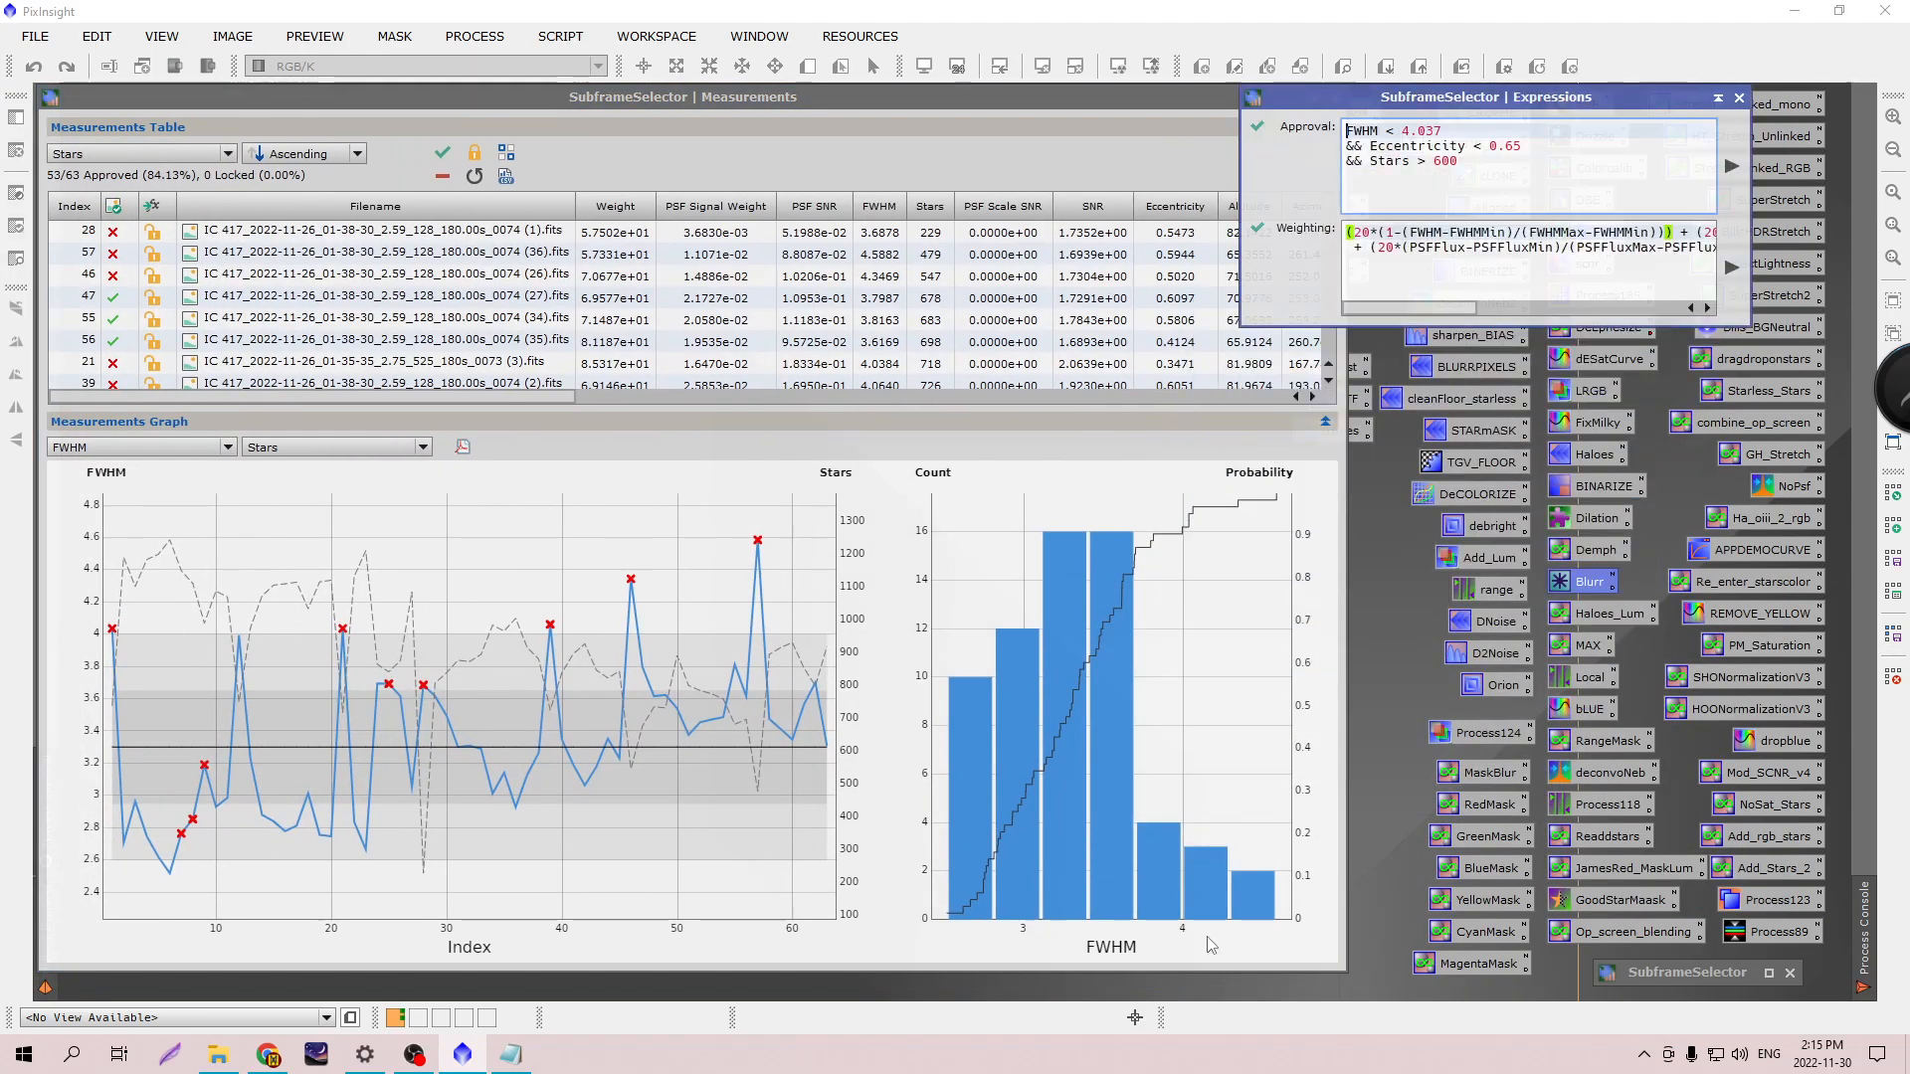
{"action": "left_click_drag", "start_coordinate": [1311, 100], "coordinate": [1422, 111]}
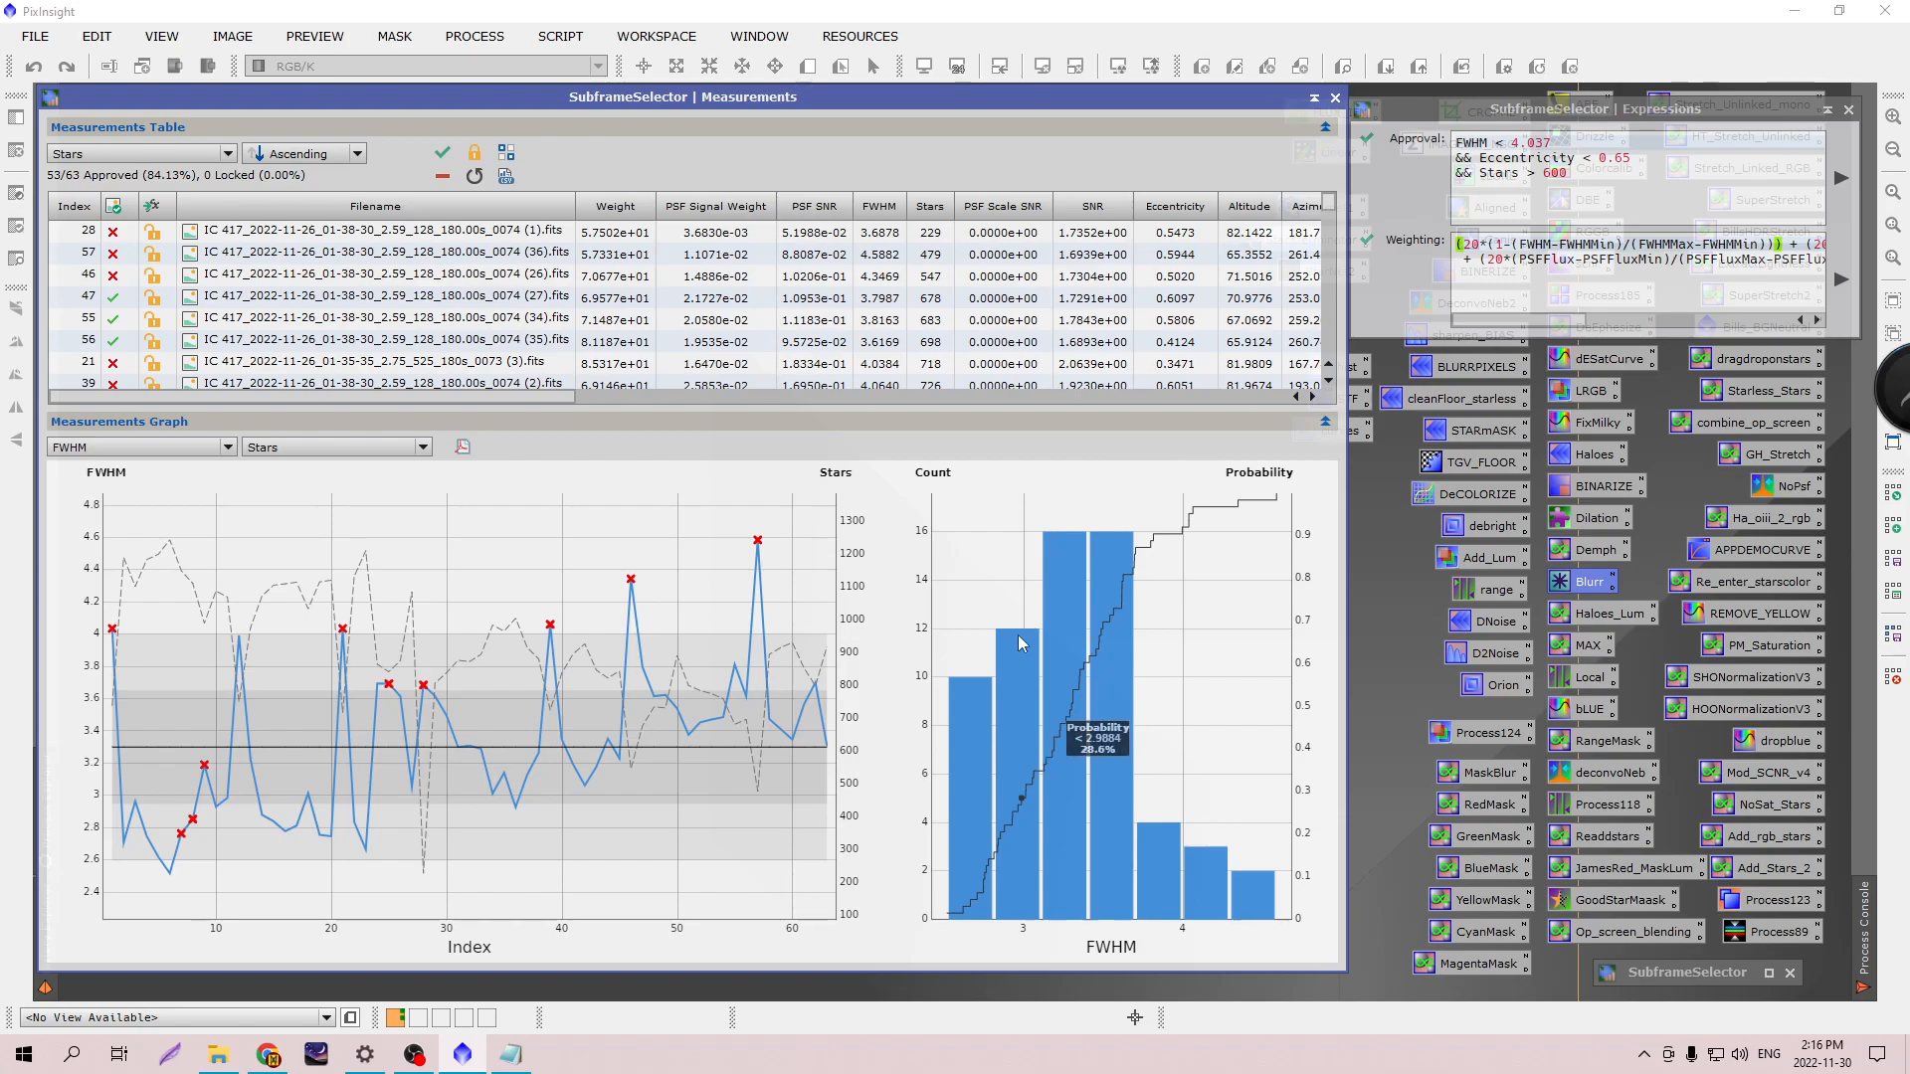
Examine the FWHM histogram and its probability curve in the Measurements Graph.
{"action": "mouse_move", "coordinate": [1018, 631]}
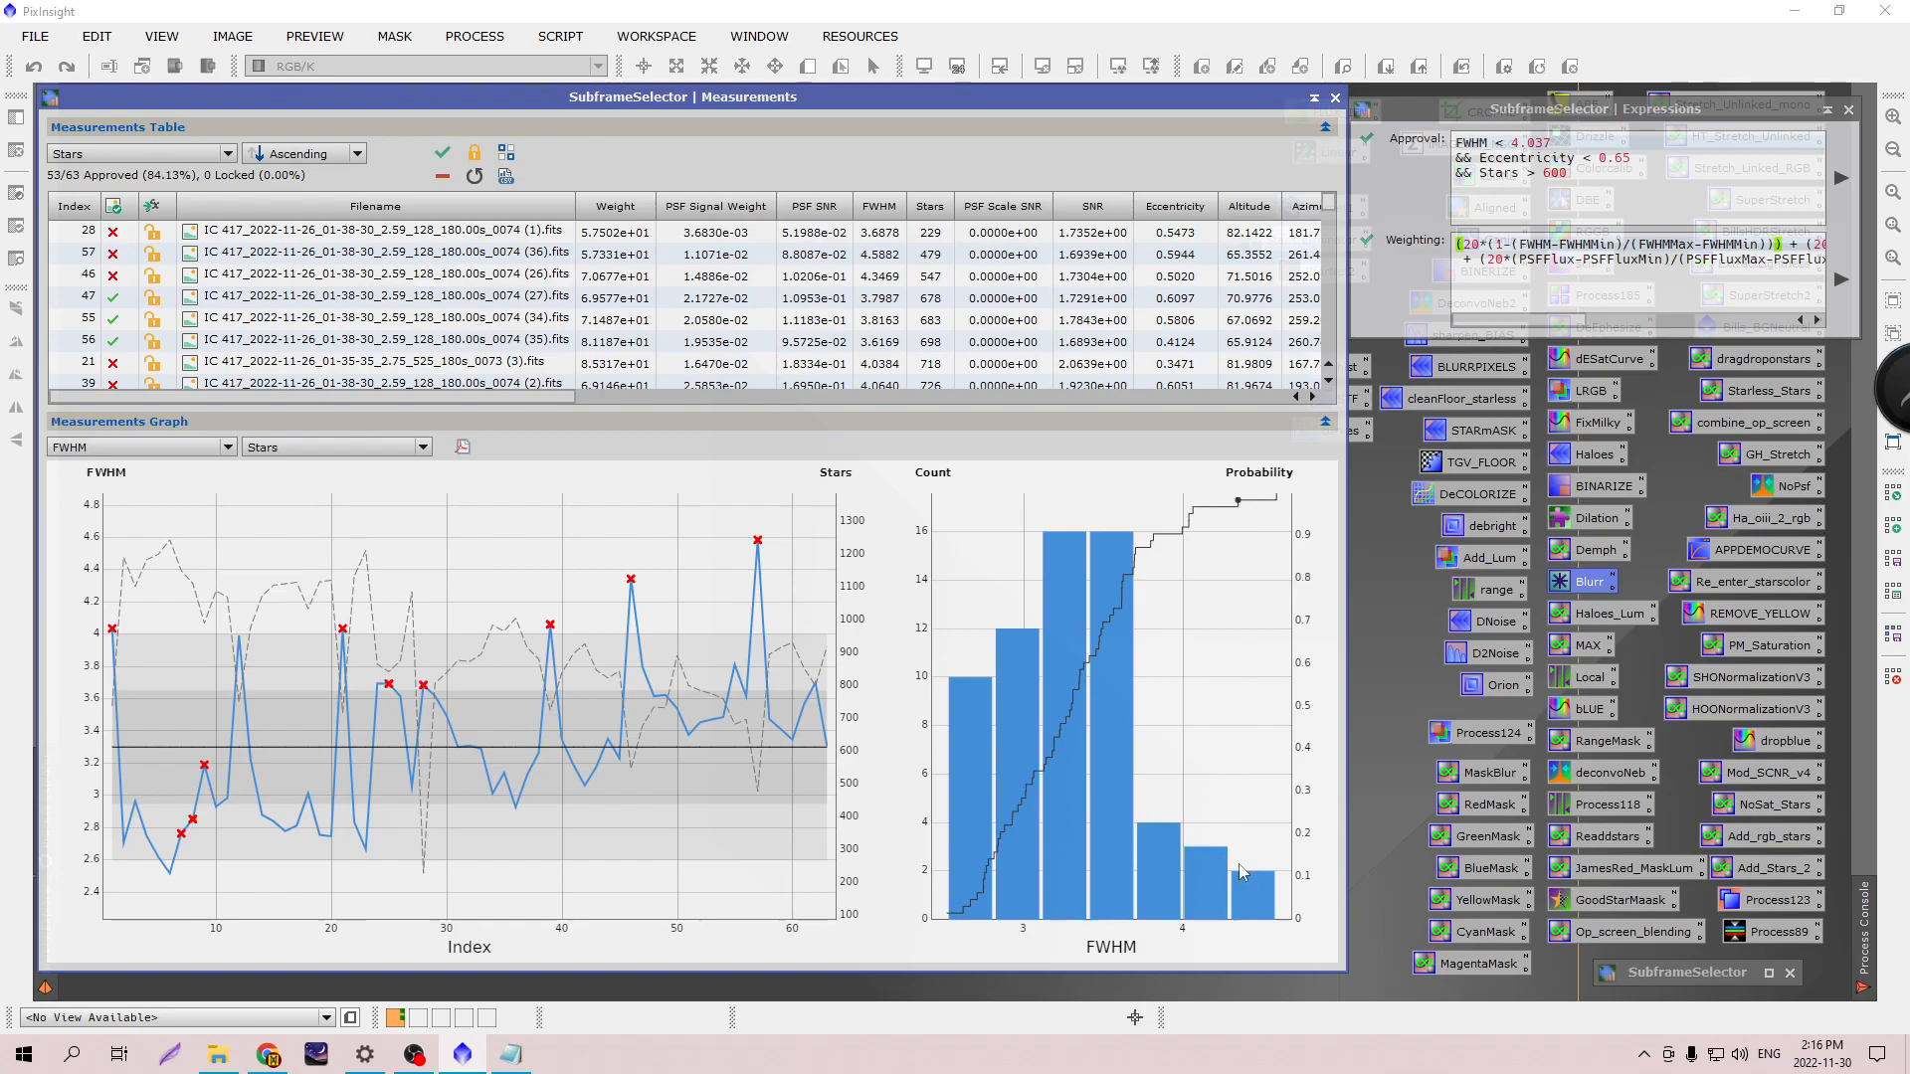
{"action": "mouse_move", "coordinate": [1204, 893]}
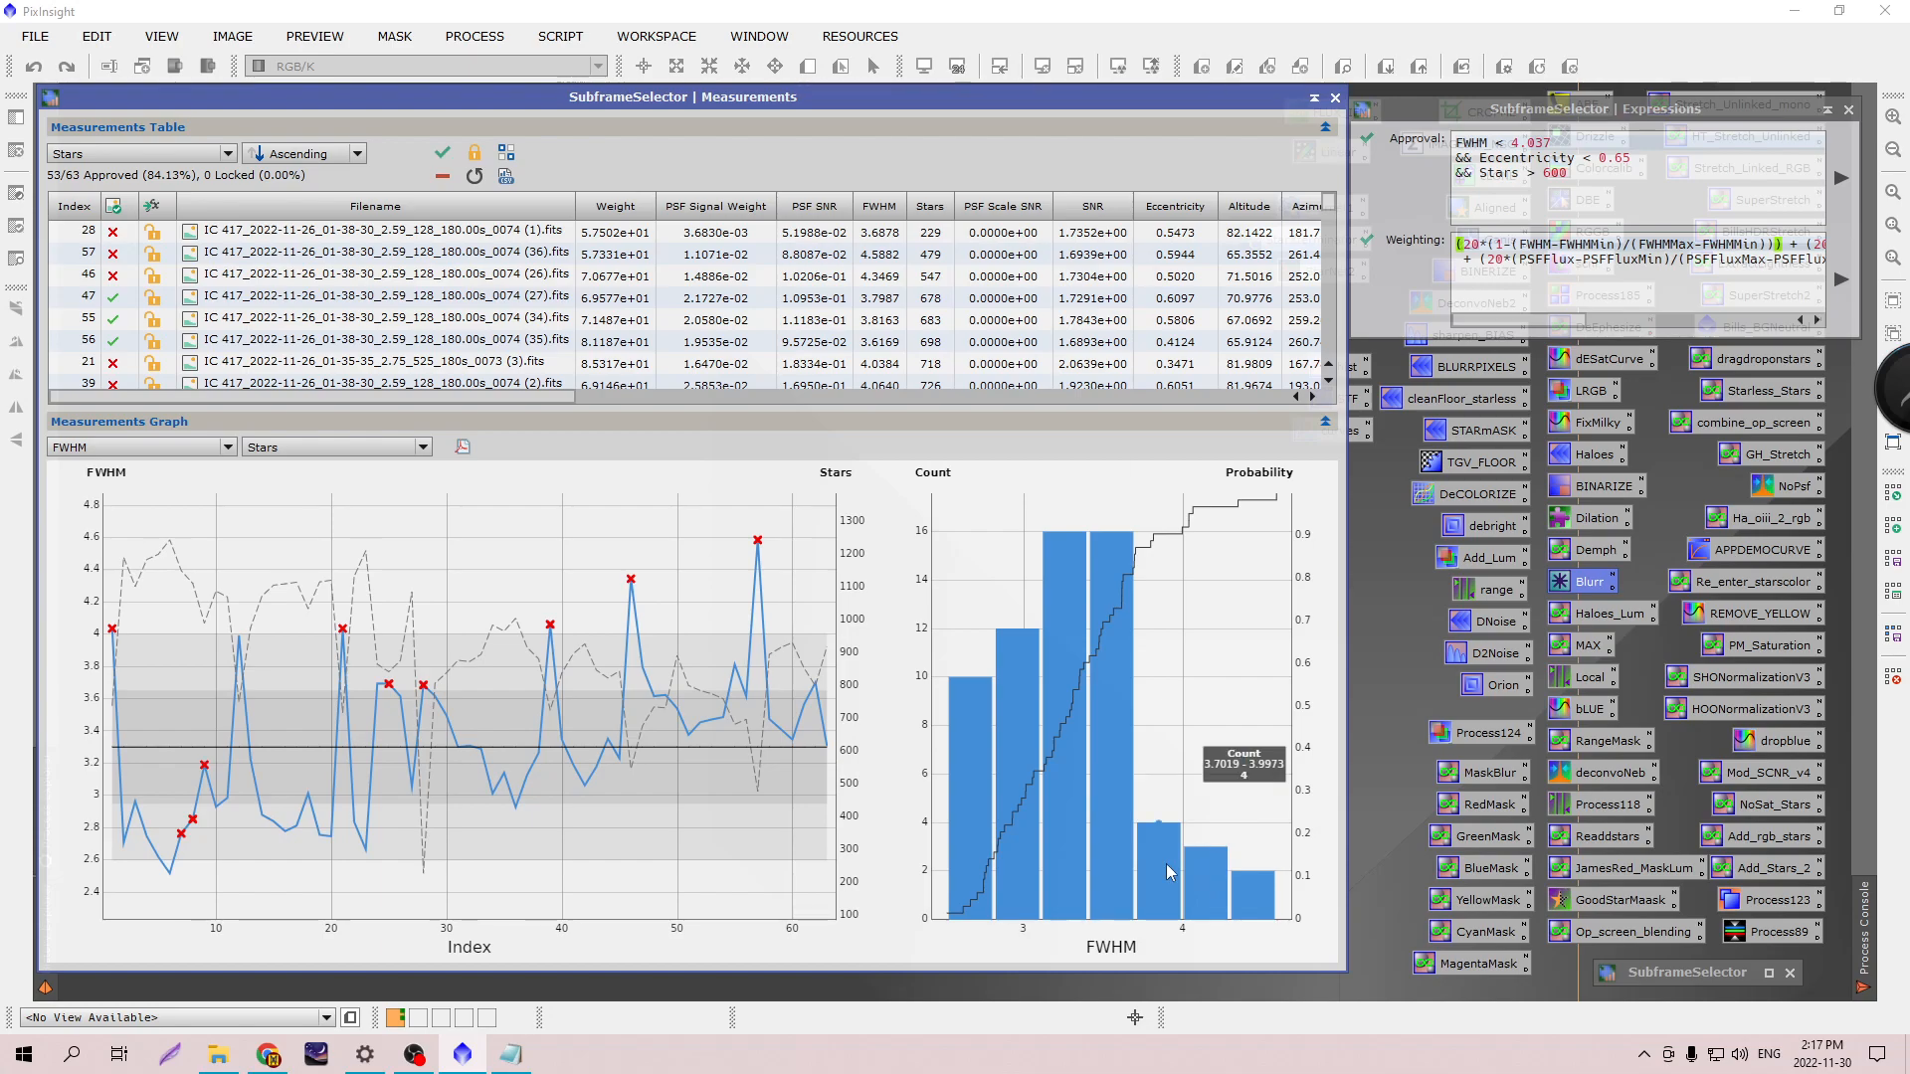
{"action": "mouse_move", "coordinate": [977, 832]}
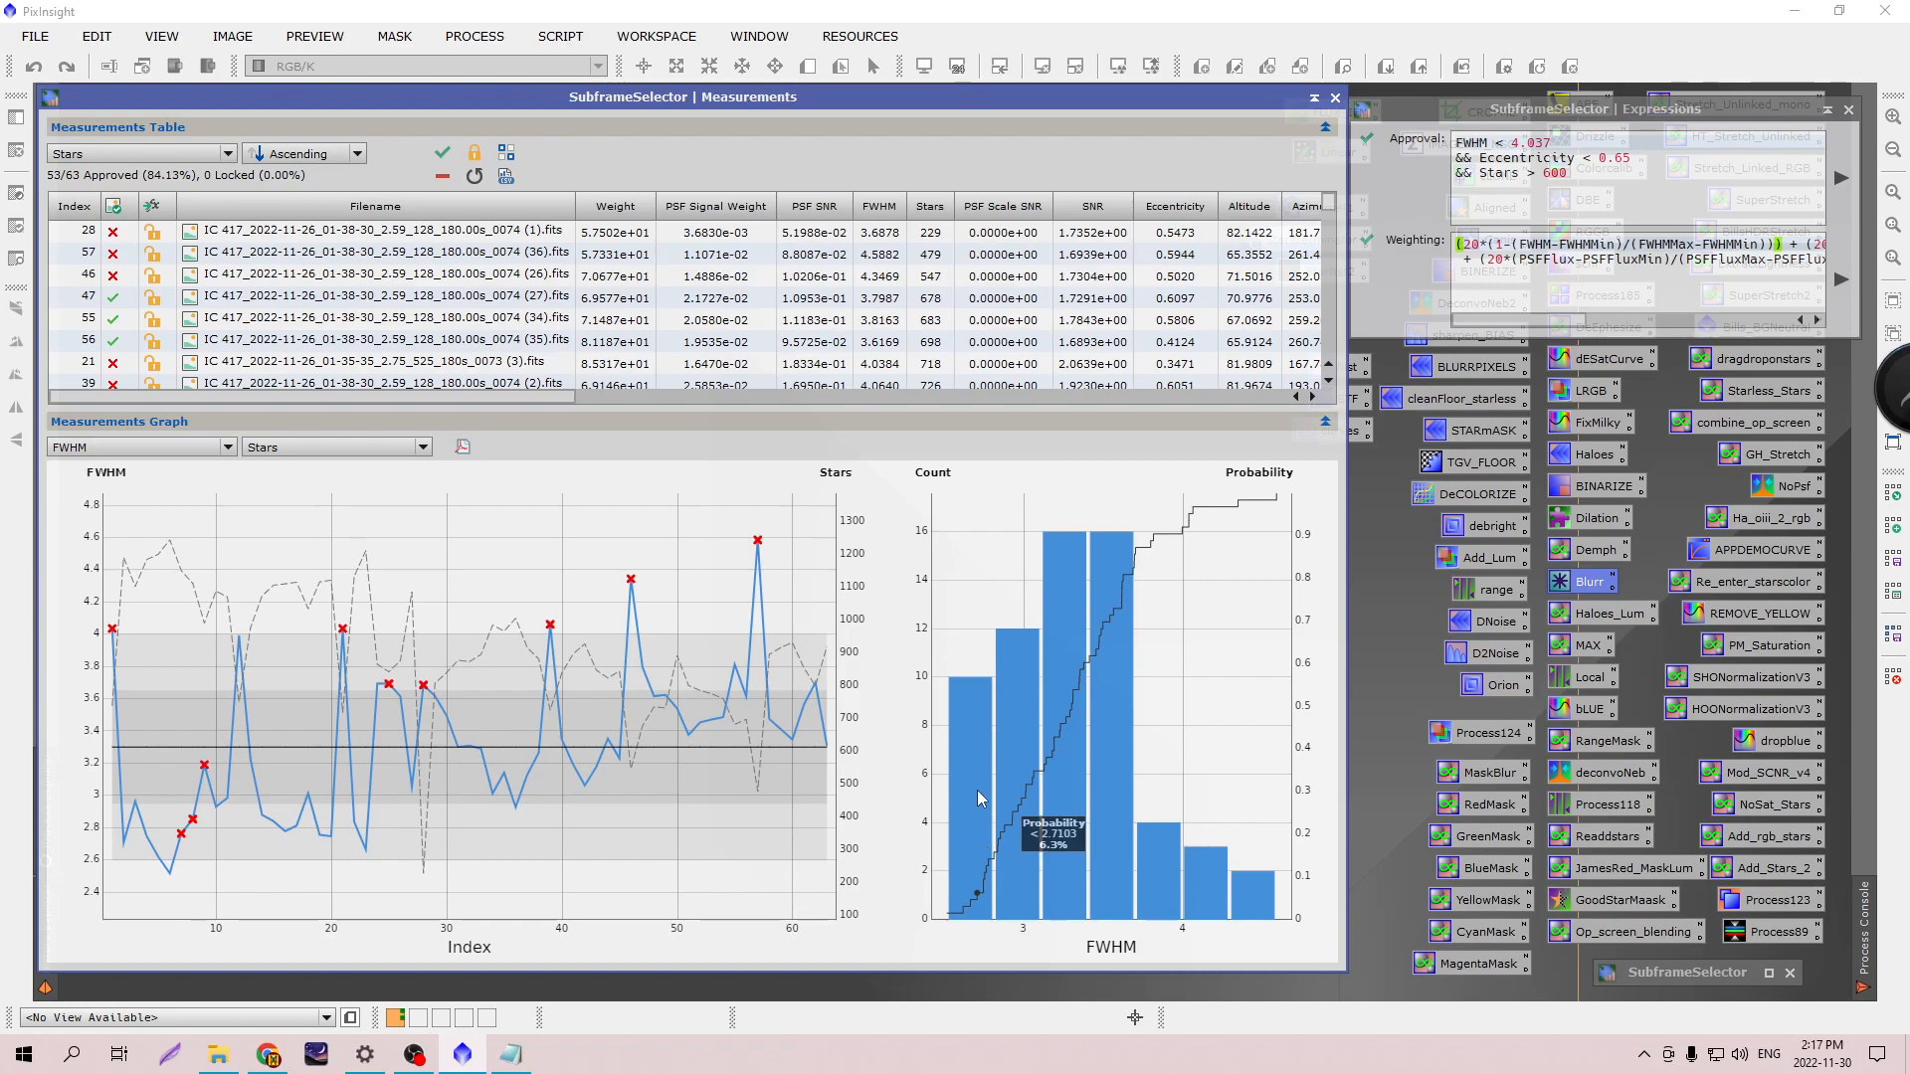
{"action": "mouse_move", "coordinate": [1014, 756]}
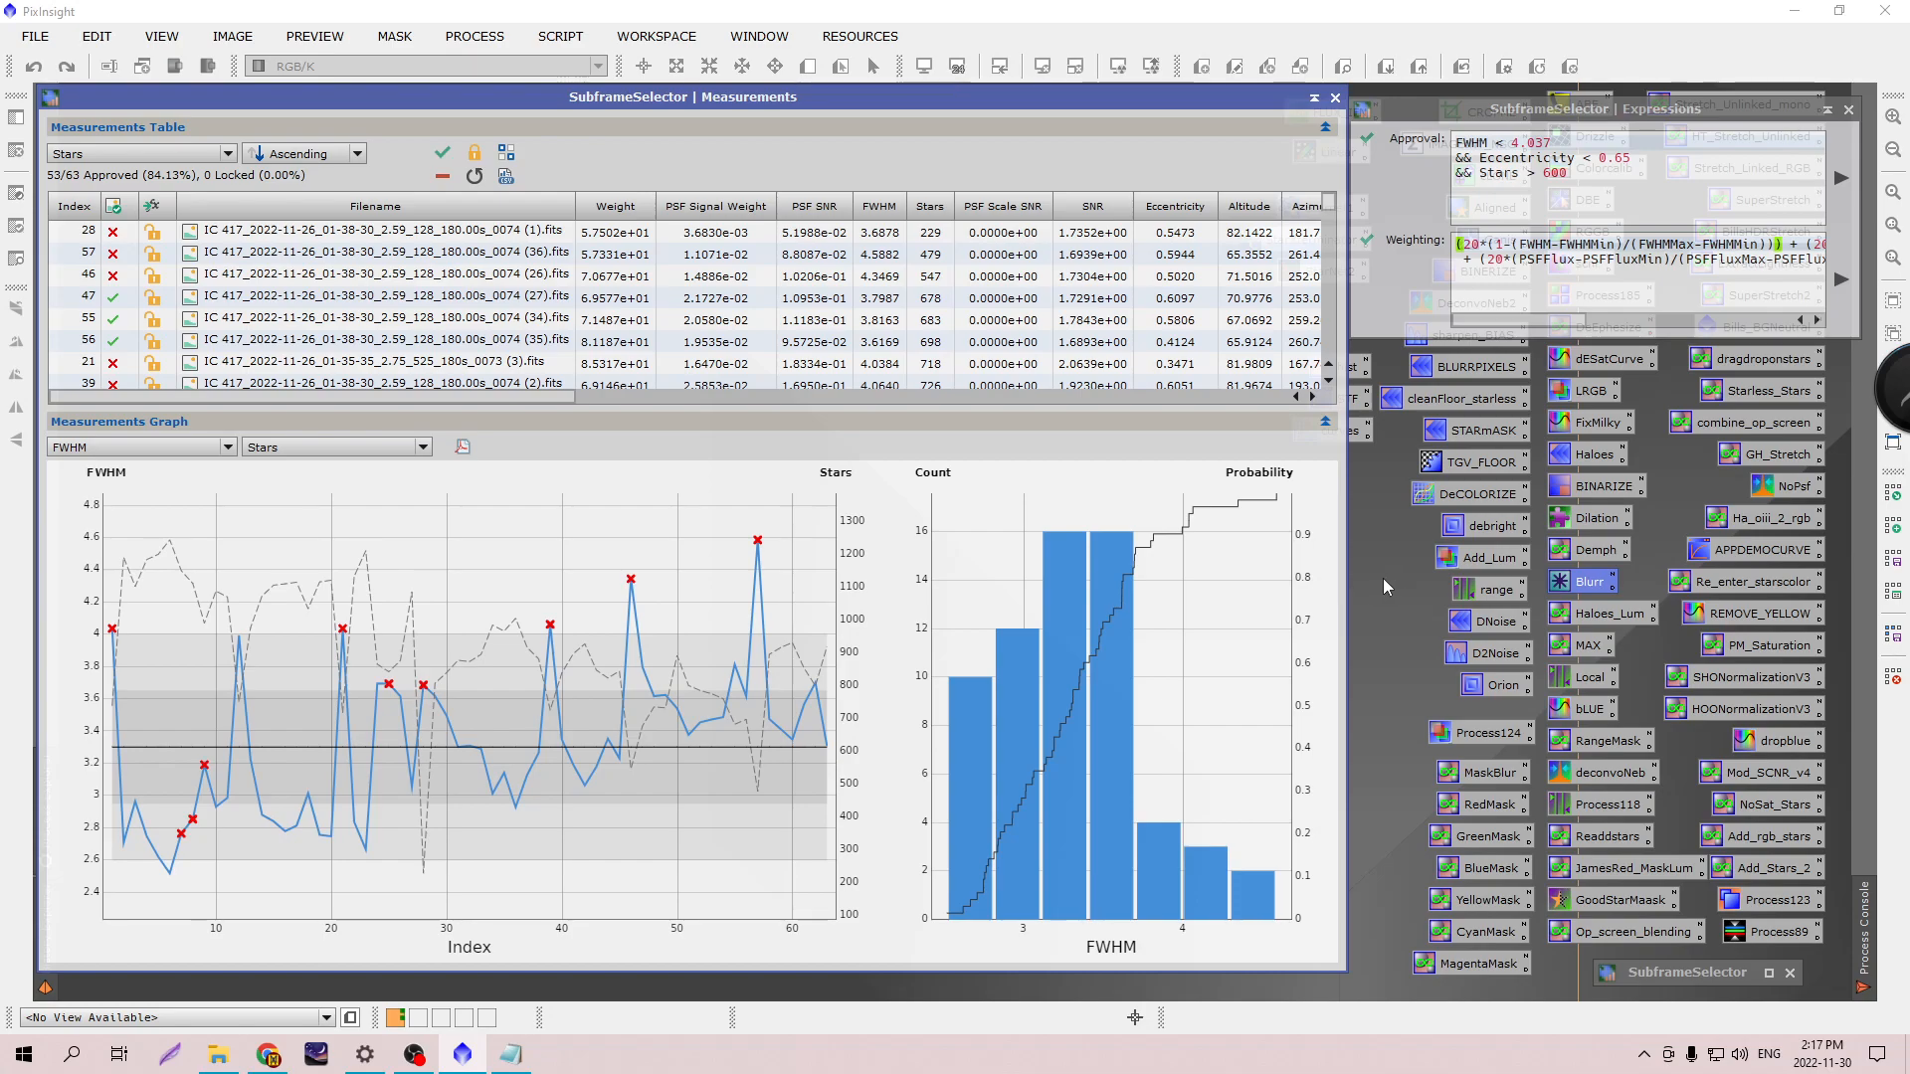
Sort the Measurements Table by Weight in ascending order and review the rows toward the high-weight end.
{"action": "left_click", "coordinate": [229, 155]}
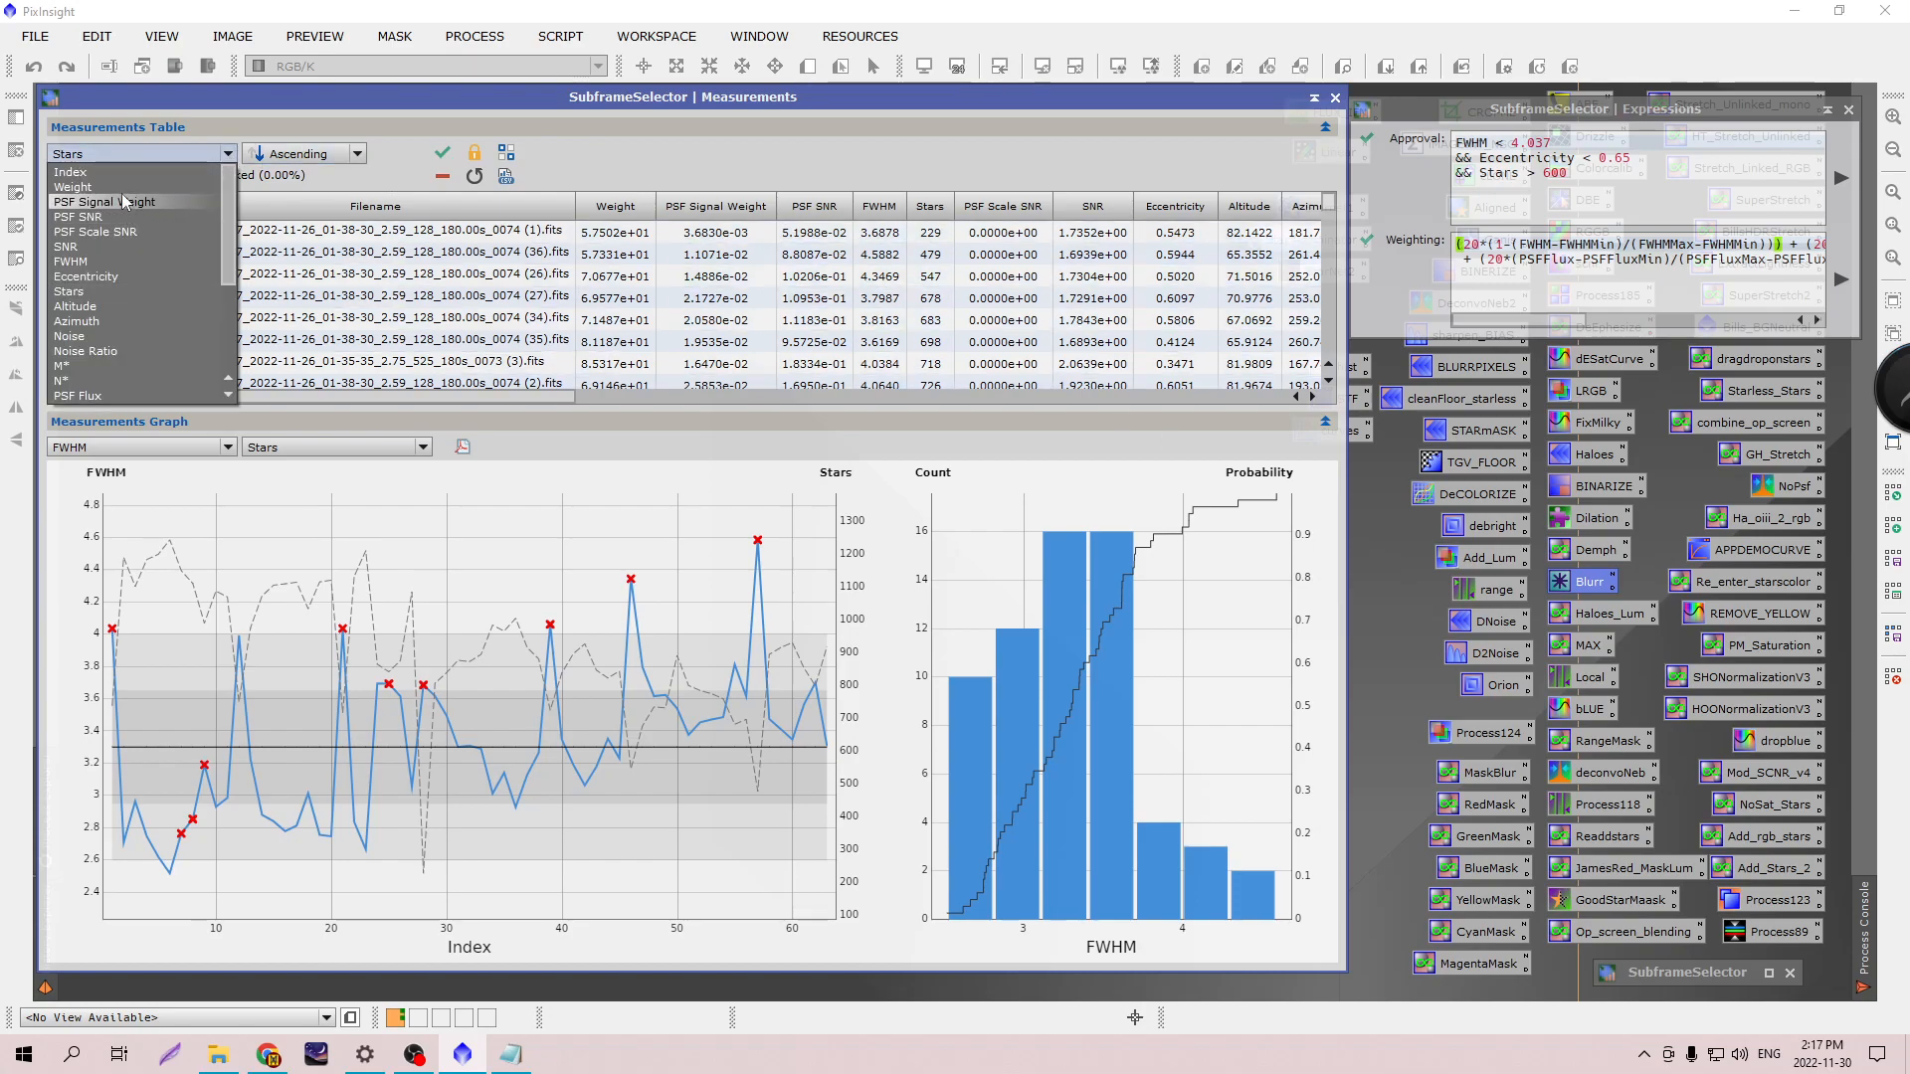
{"action": "left_click", "coordinate": [74, 187]}
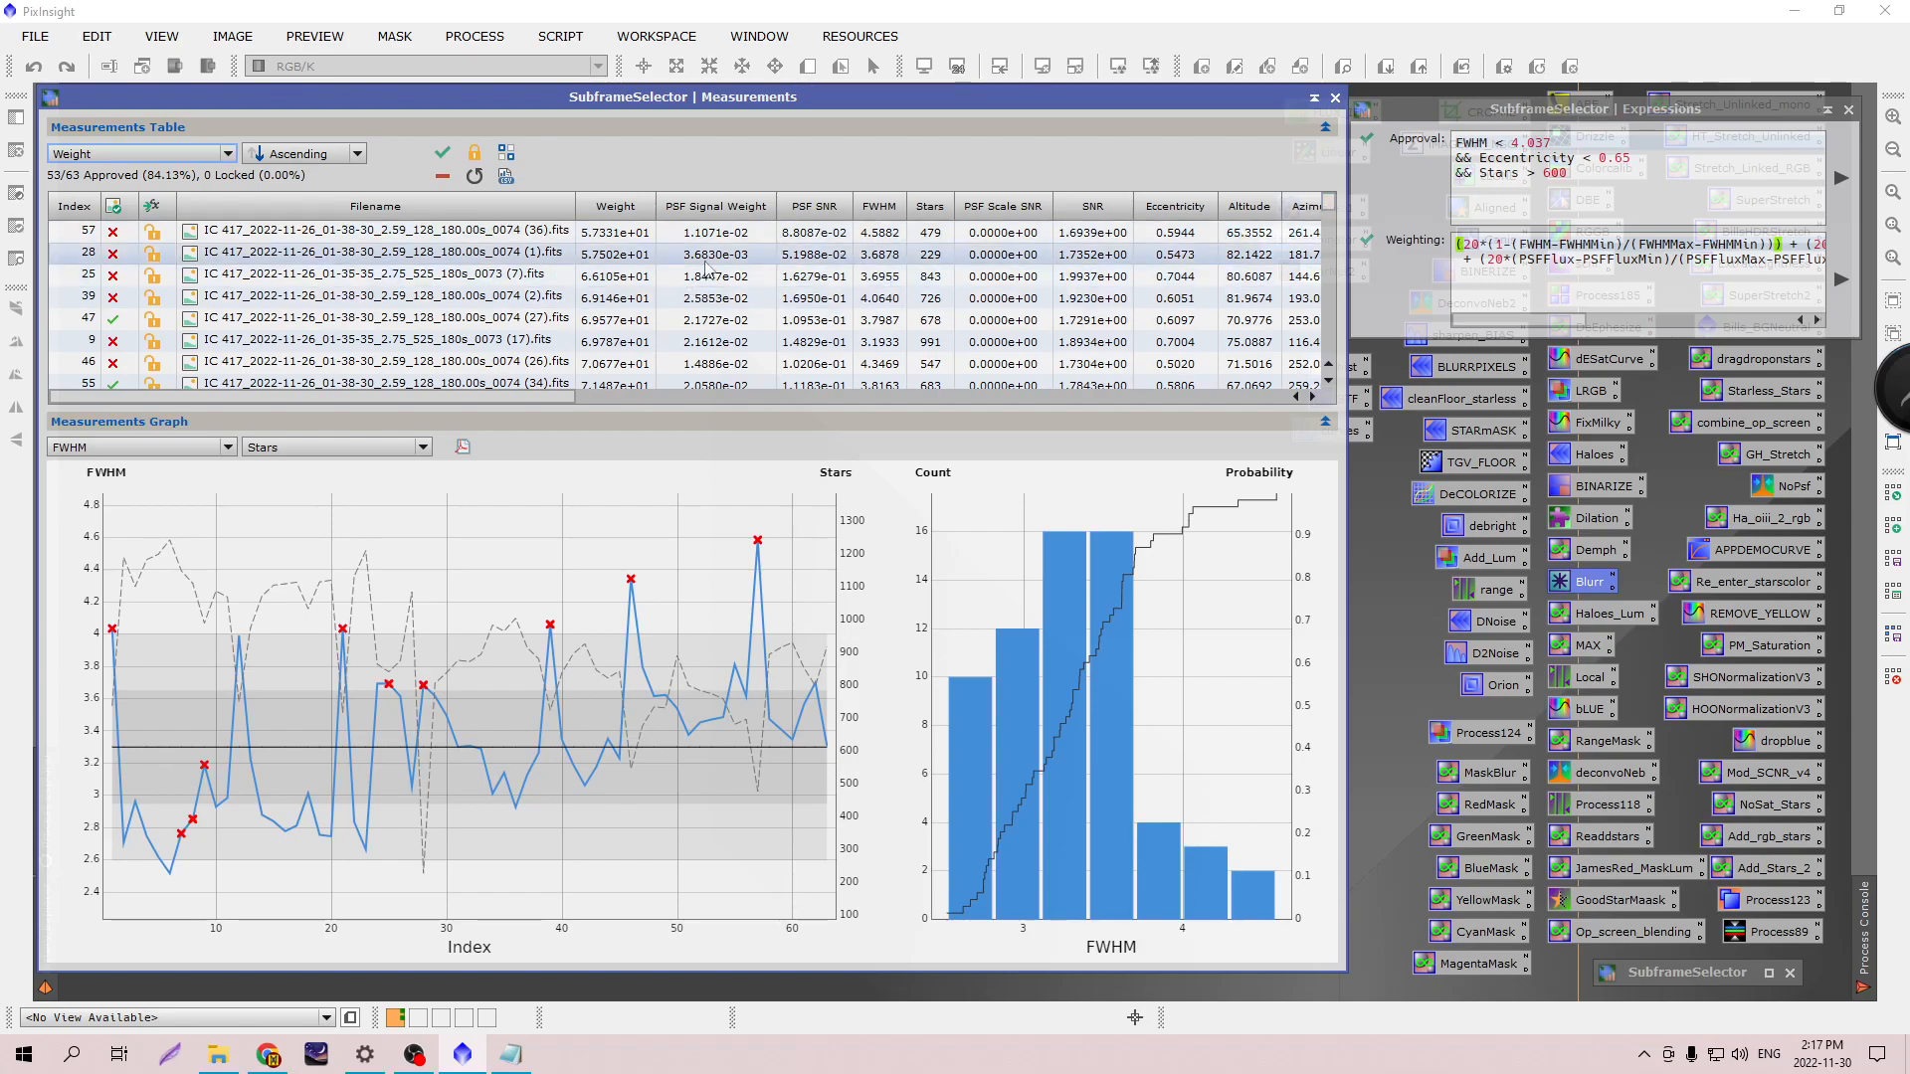
{"action": "left_click_drag", "start_coordinate": [1332, 206], "coordinate": [1333, 362]}
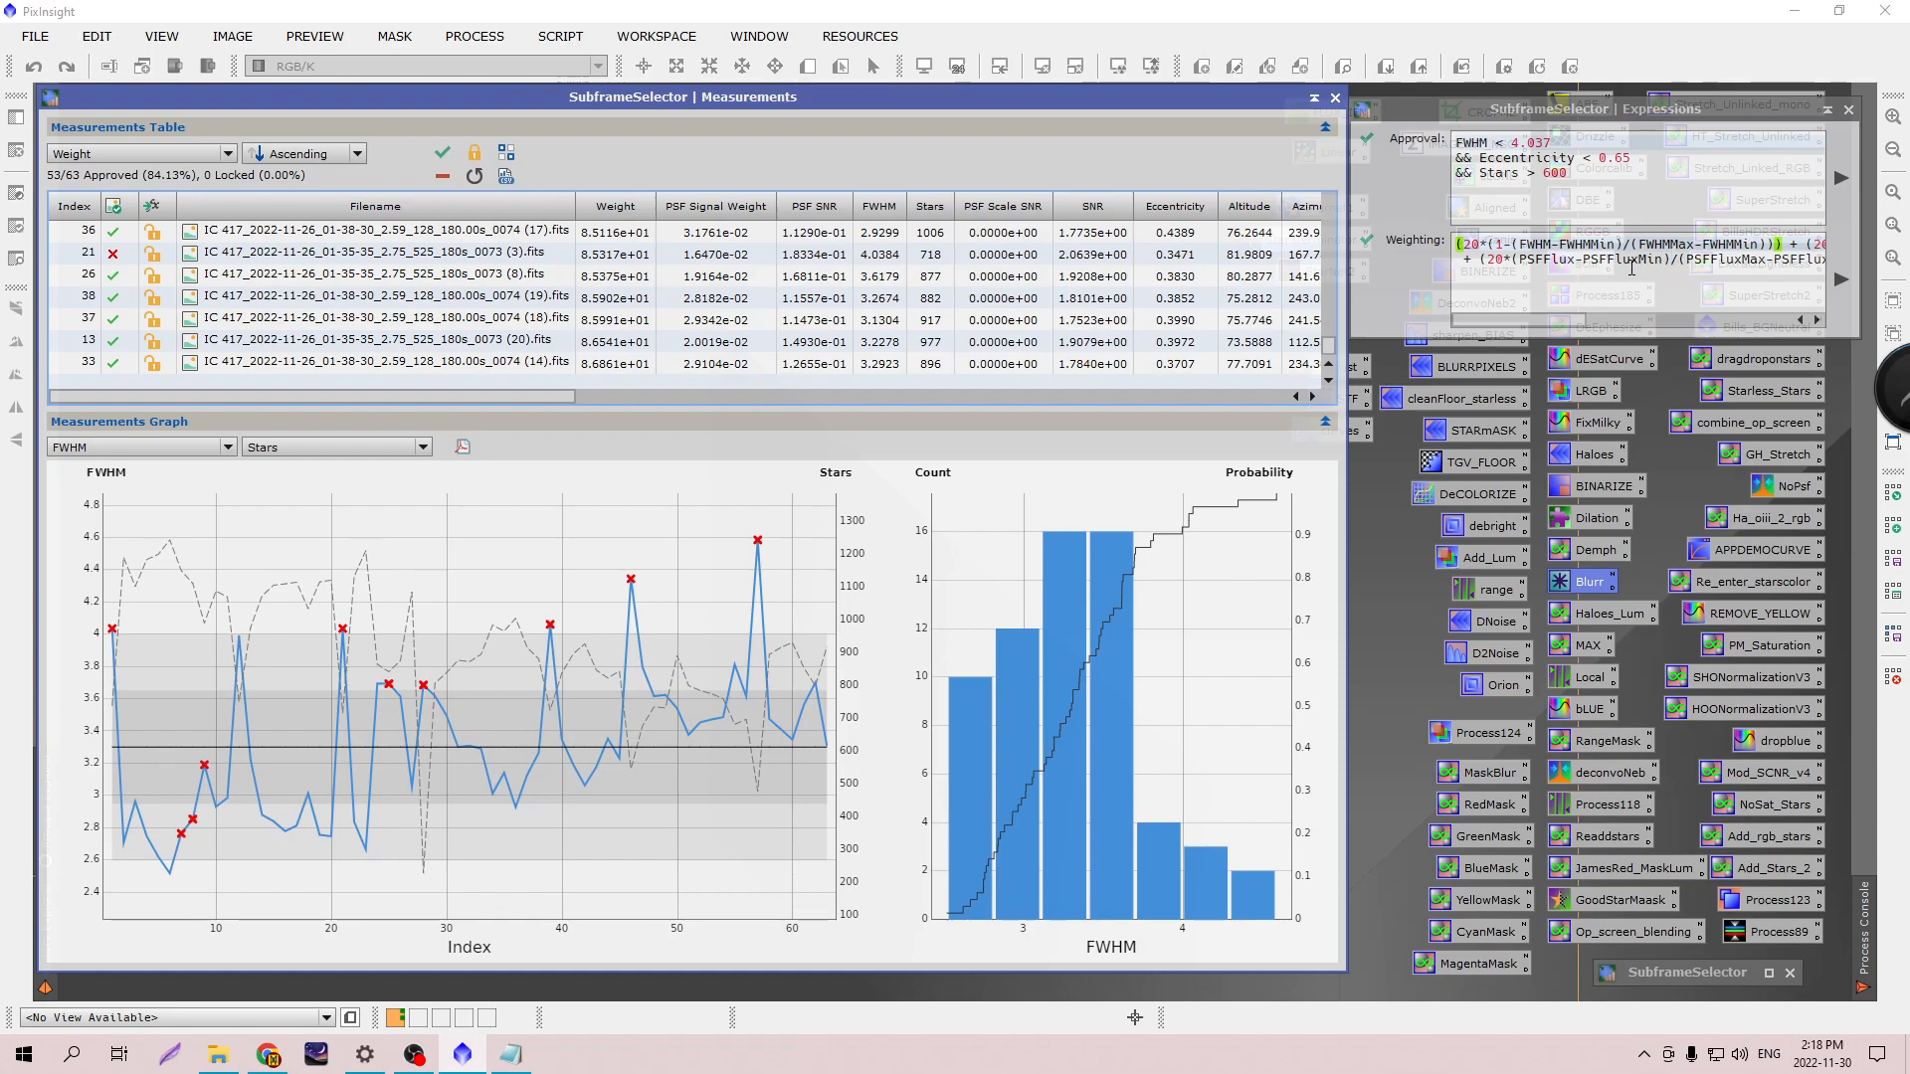
Review the weighting expression and its supported properties, then highlight the 0074 (14) row and inspect the FWHM and Stars graph.
{"action": "mouse_move", "coordinate": [1582, 320]}
{"action": "left_mouse_down"}
{"action": "mouse_move", "coordinate": [1785, 325]}
{"action": "mouse_move", "coordinate": [1582, 325]}
{"action": "left_mouse_up"}
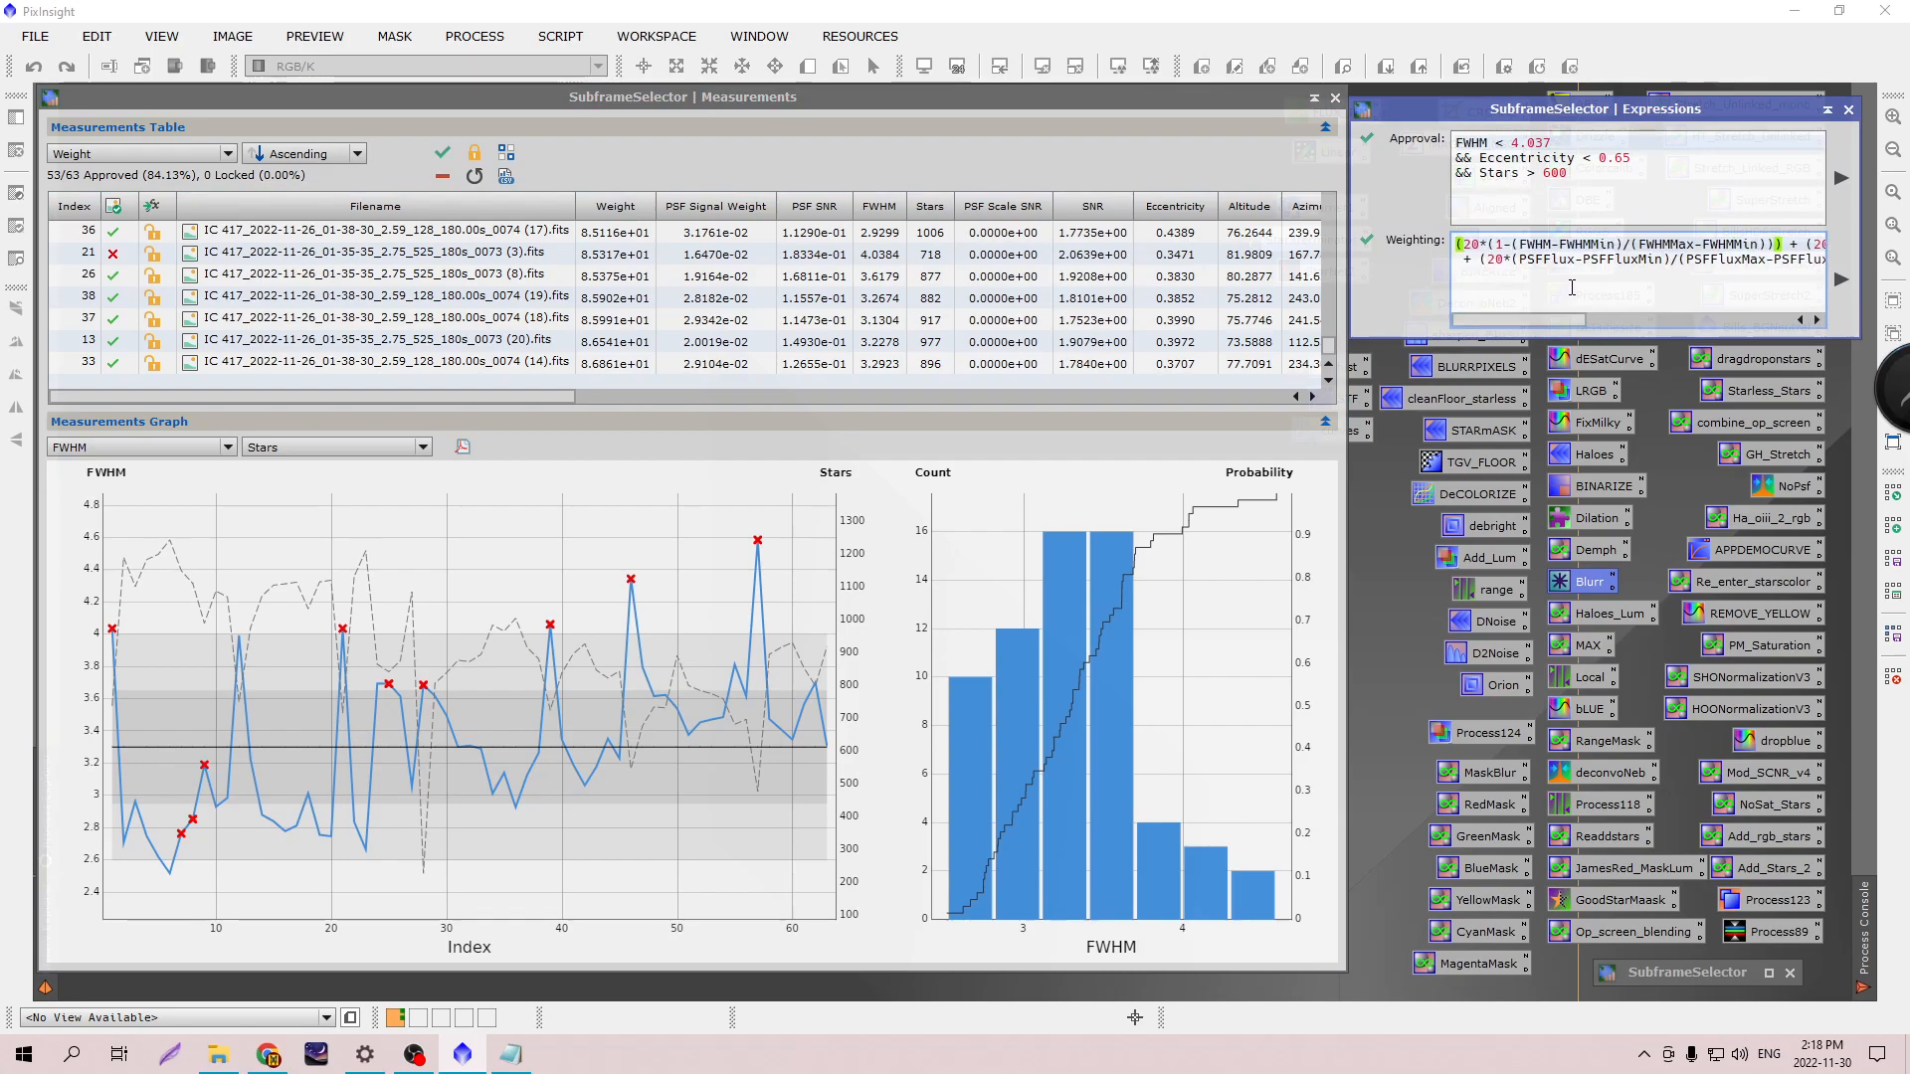
{"action": "mouse_move", "coordinate": [1572, 288]}
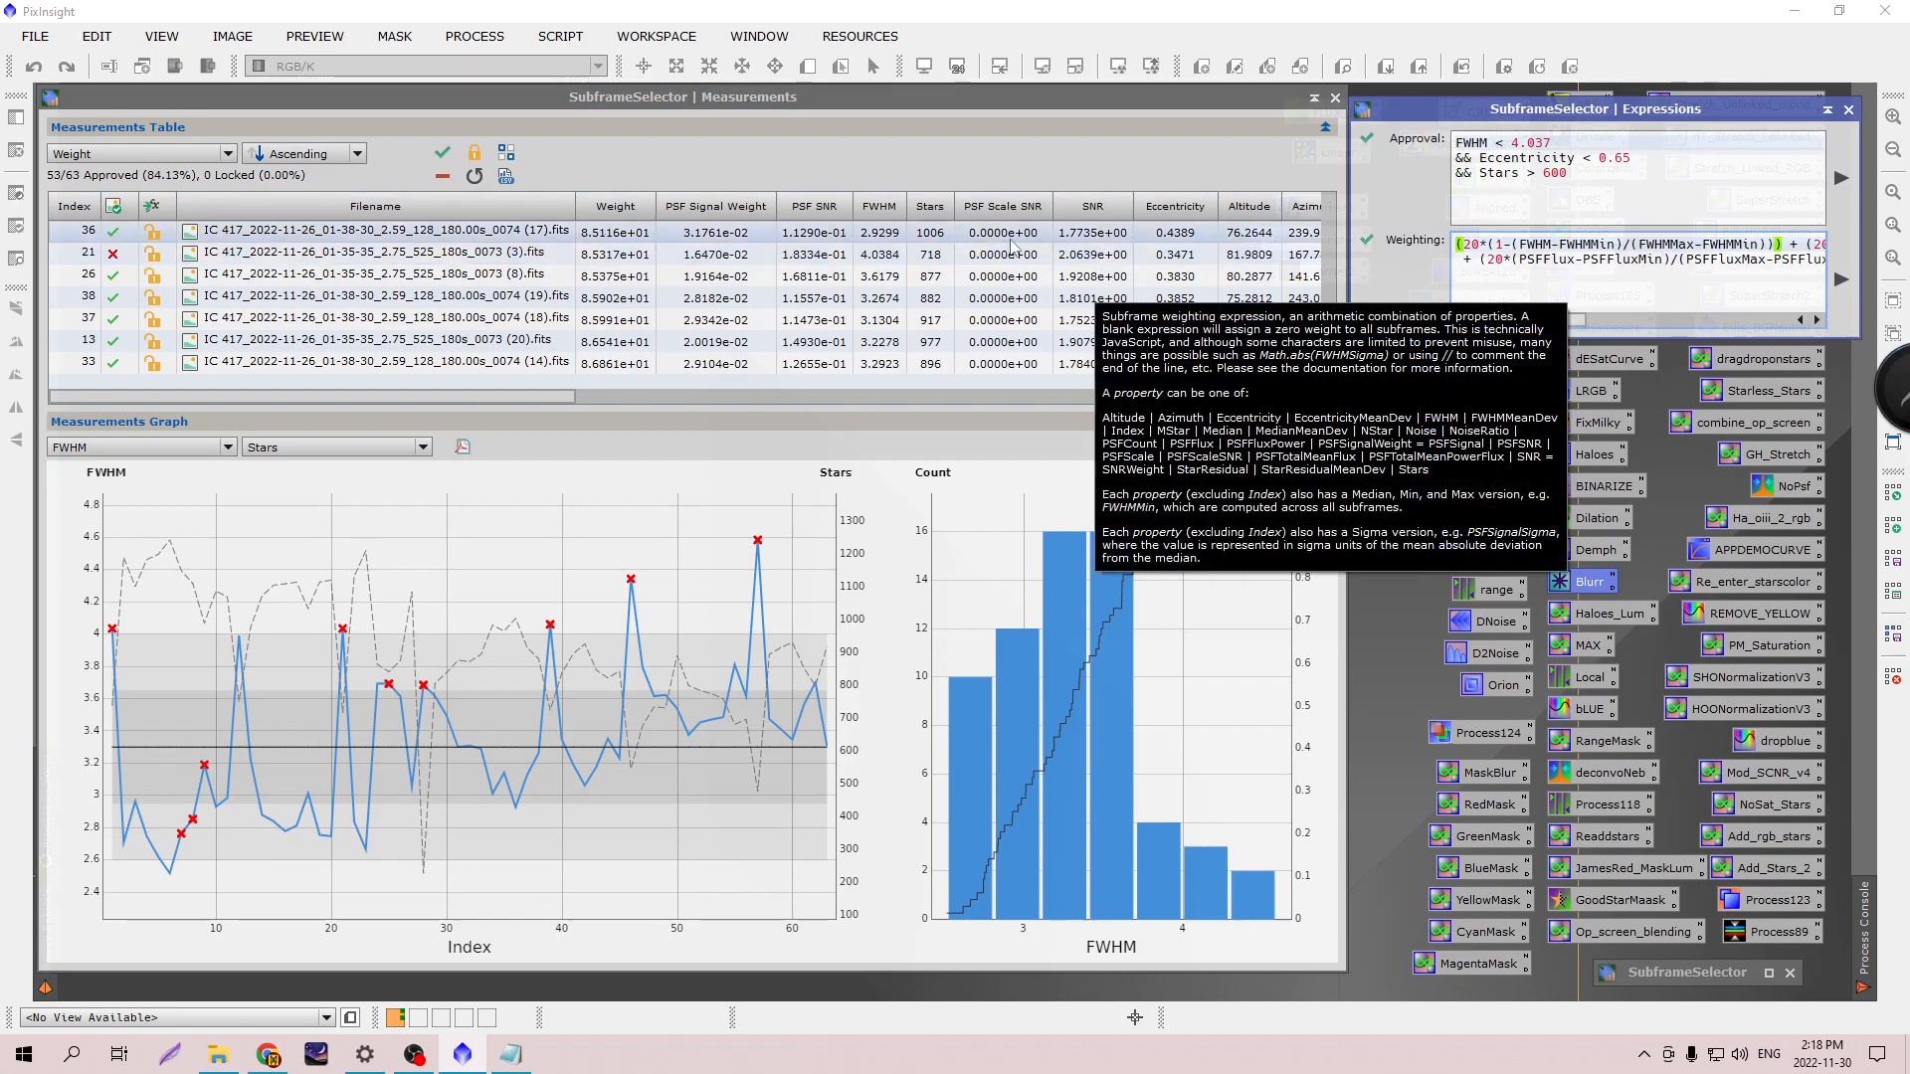
{"action": "left_click", "coordinate": [641, 365]}
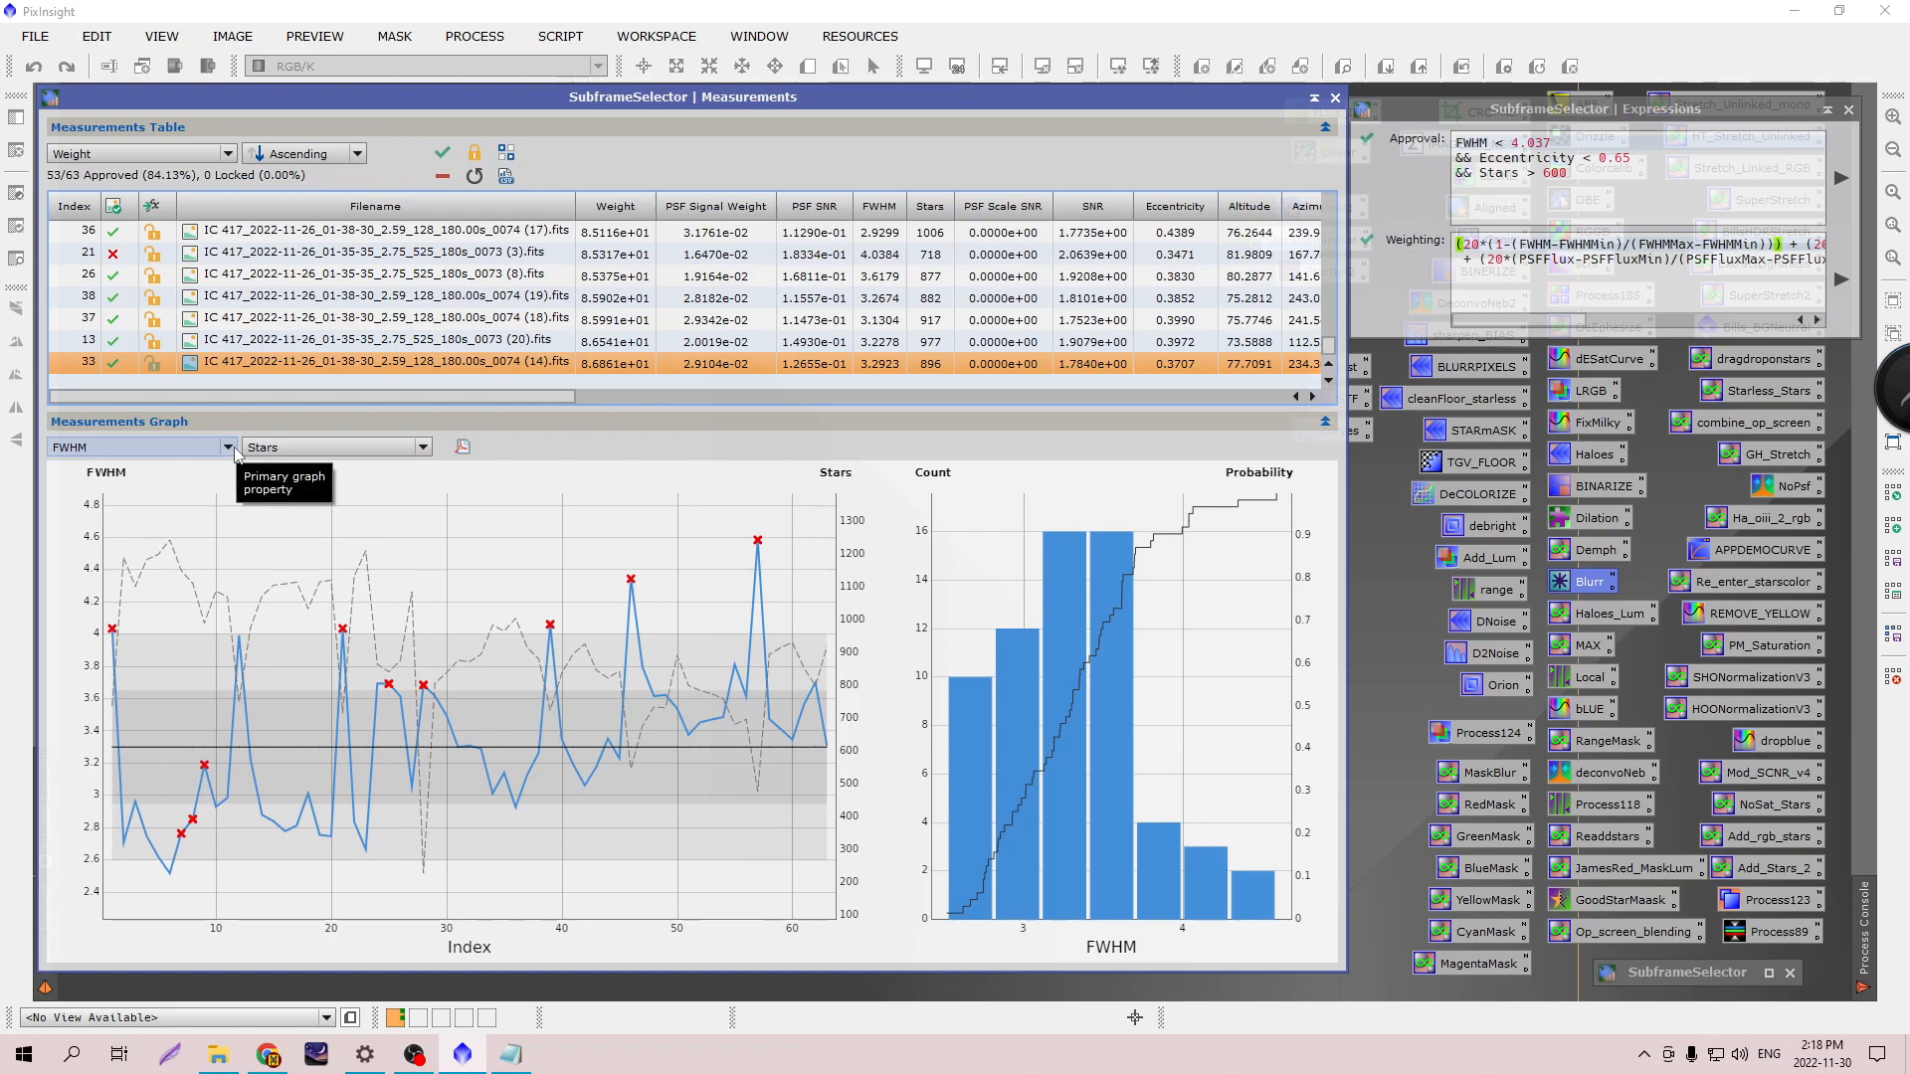
{"action": "mouse_move", "coordinate": [746, 784]}
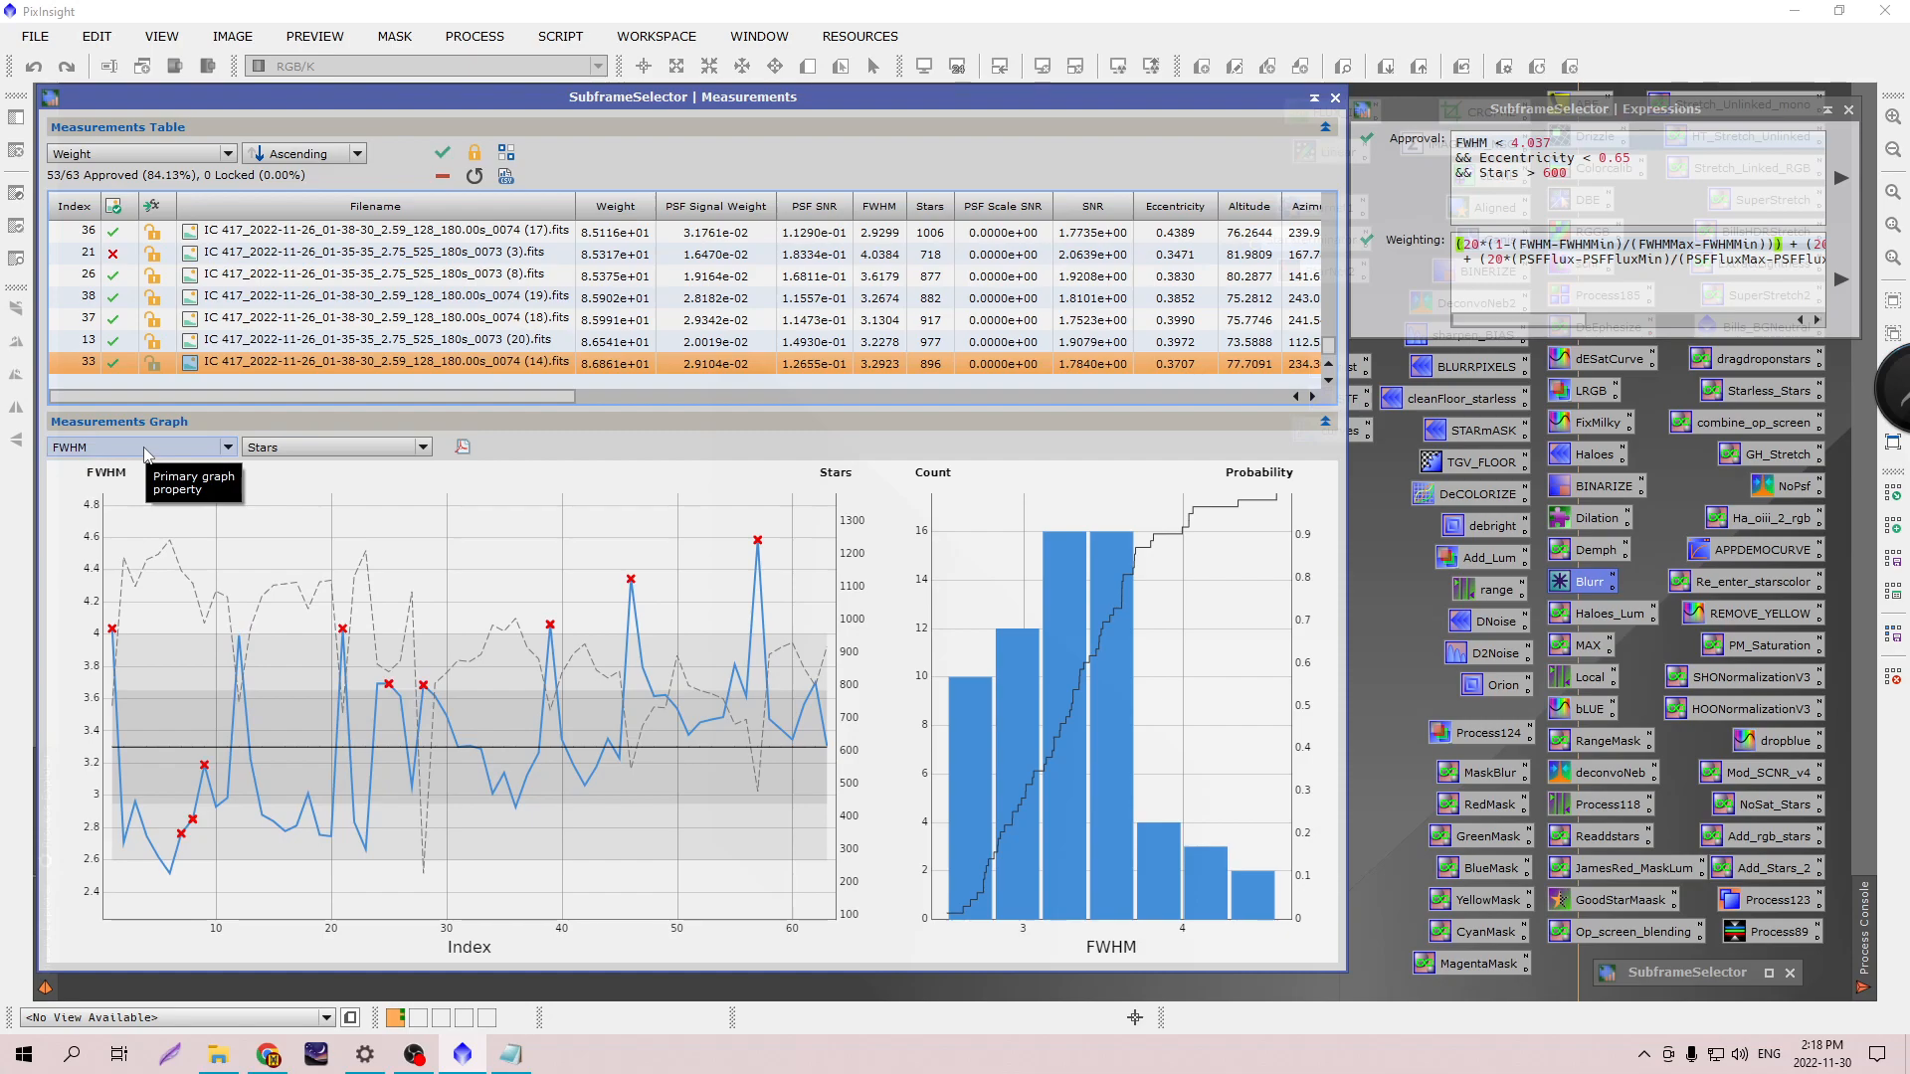
Inspect the FWHM and Stars values of individual frames in the Measurements Graph, including indexes 28, 23, 35, 33 and 6.
{"action": "mouse_move", "coordinate": [435, 851]}
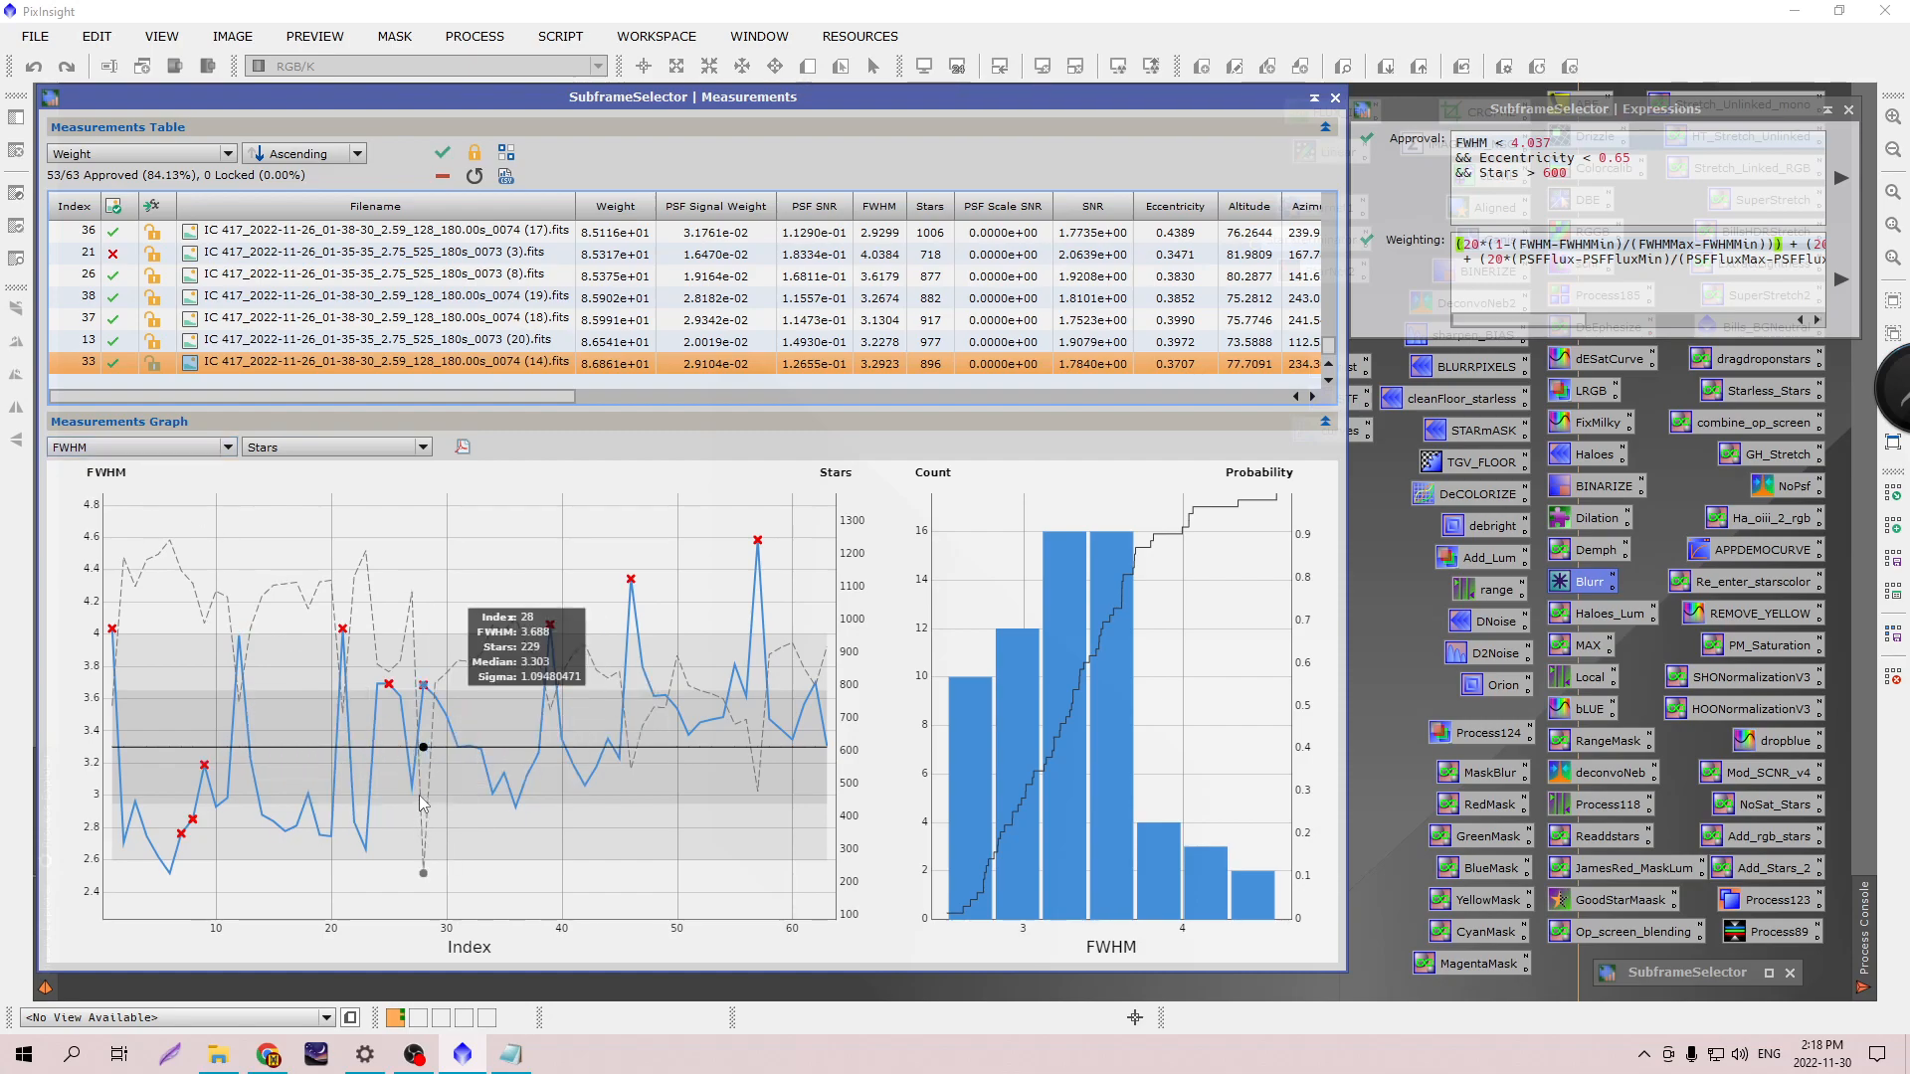
{"action": "mouse_move", "coordinate": [367, 856]}
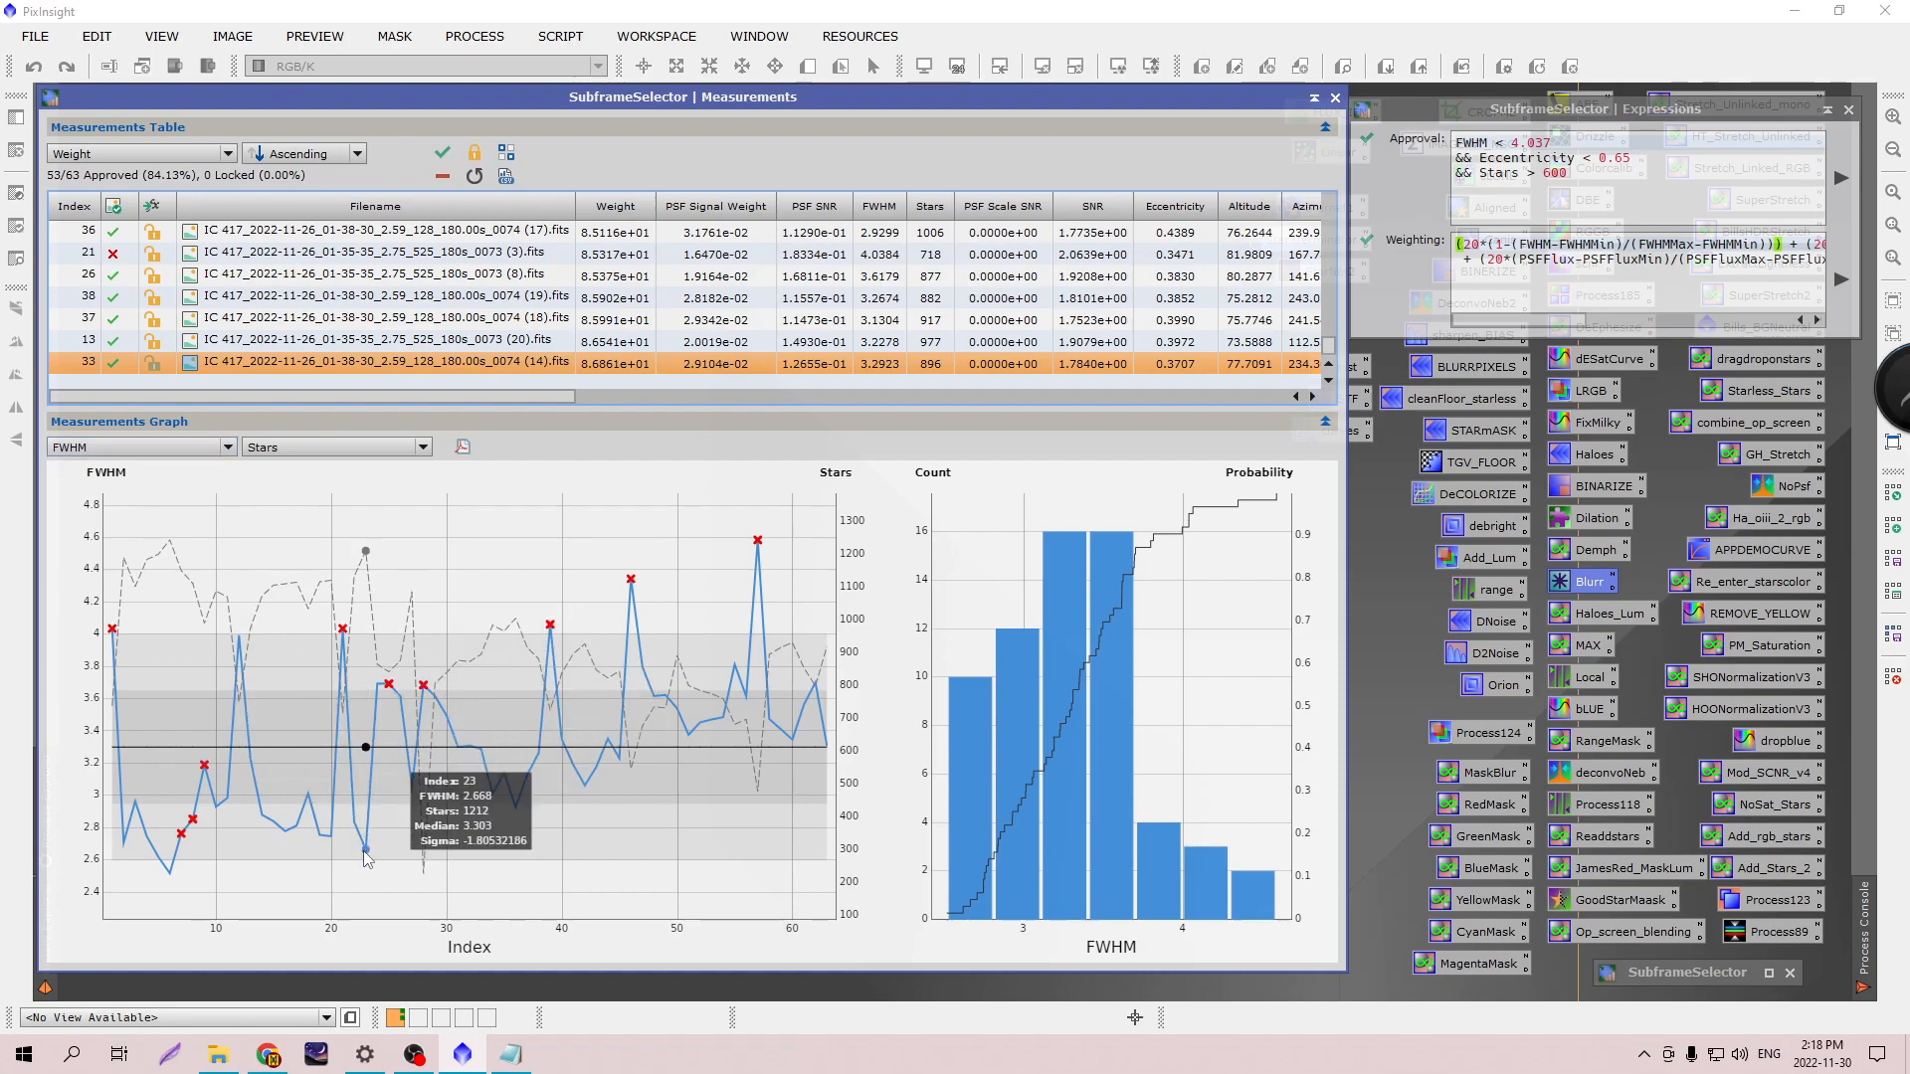
{"action": "mouse_move", "coordinate": [413, 805]}
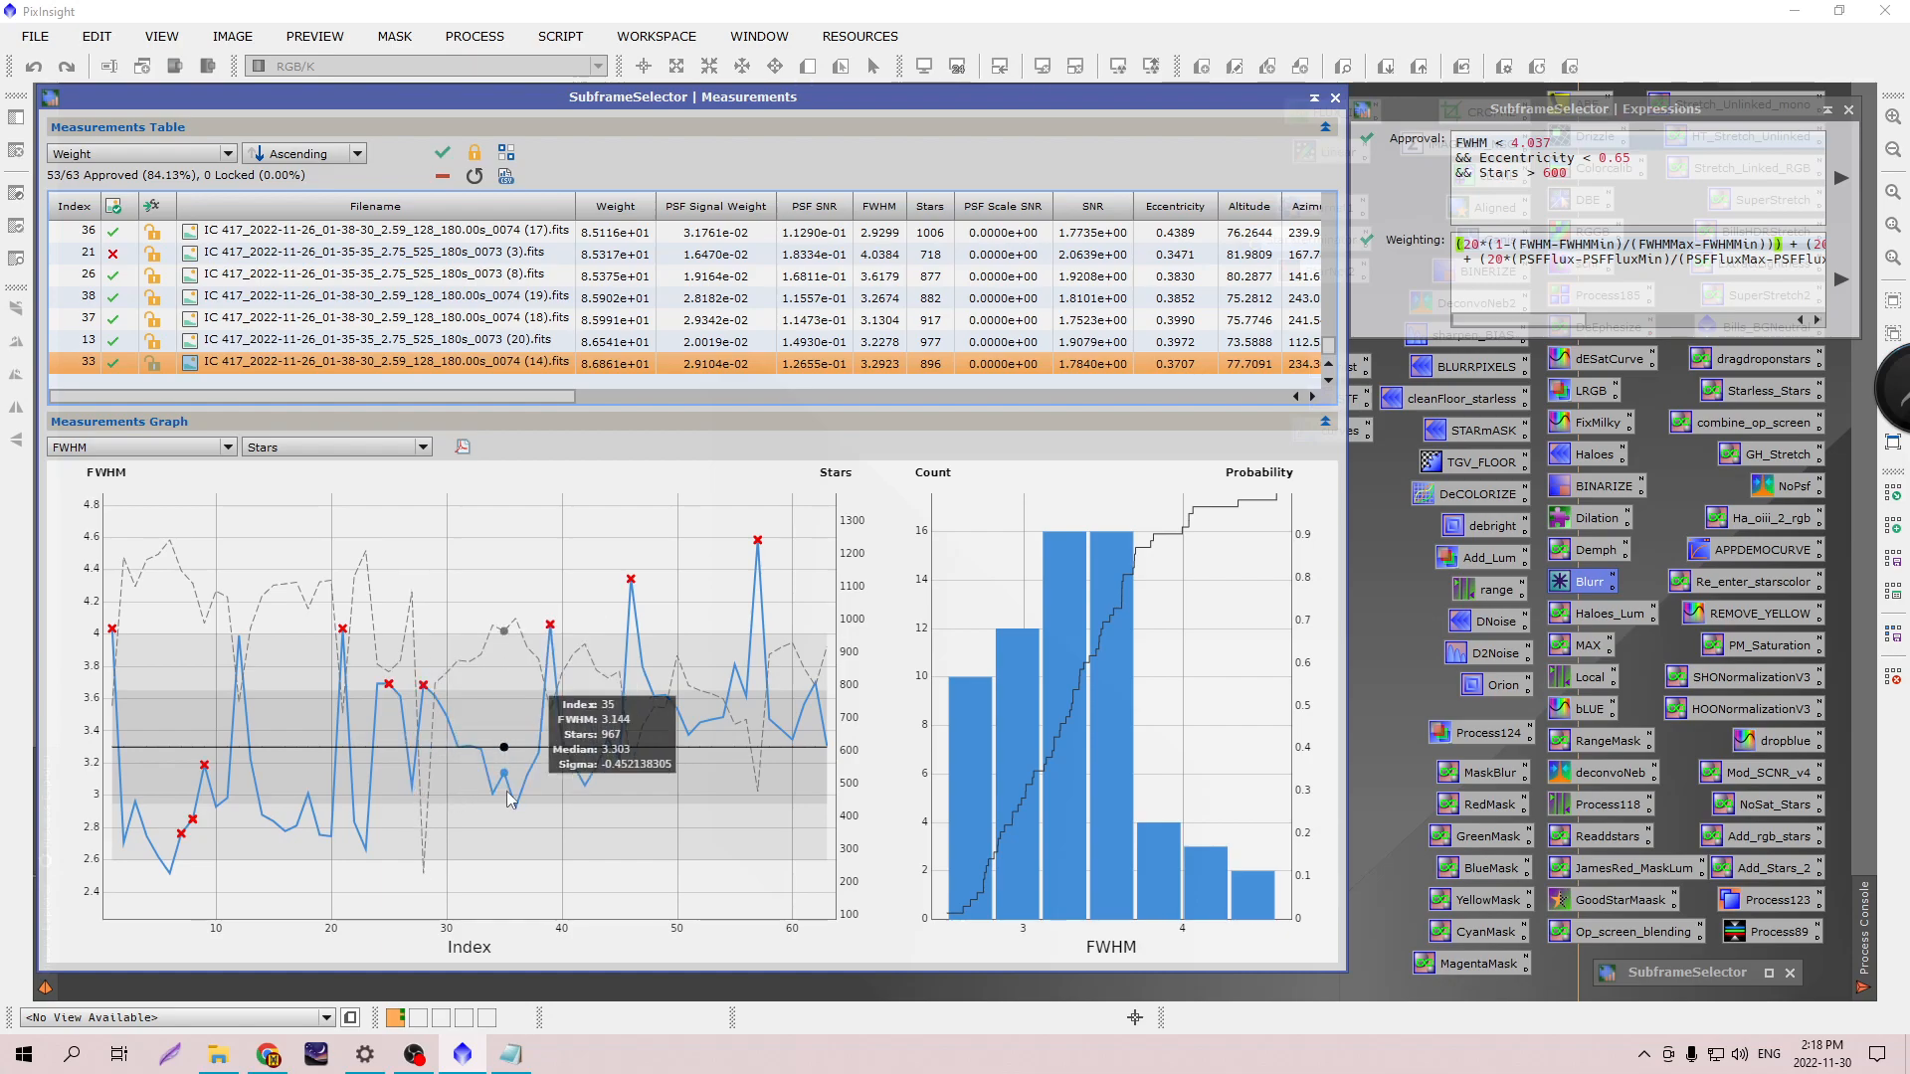
{"action": "mouse_move", "coordinate": [519, 814]}
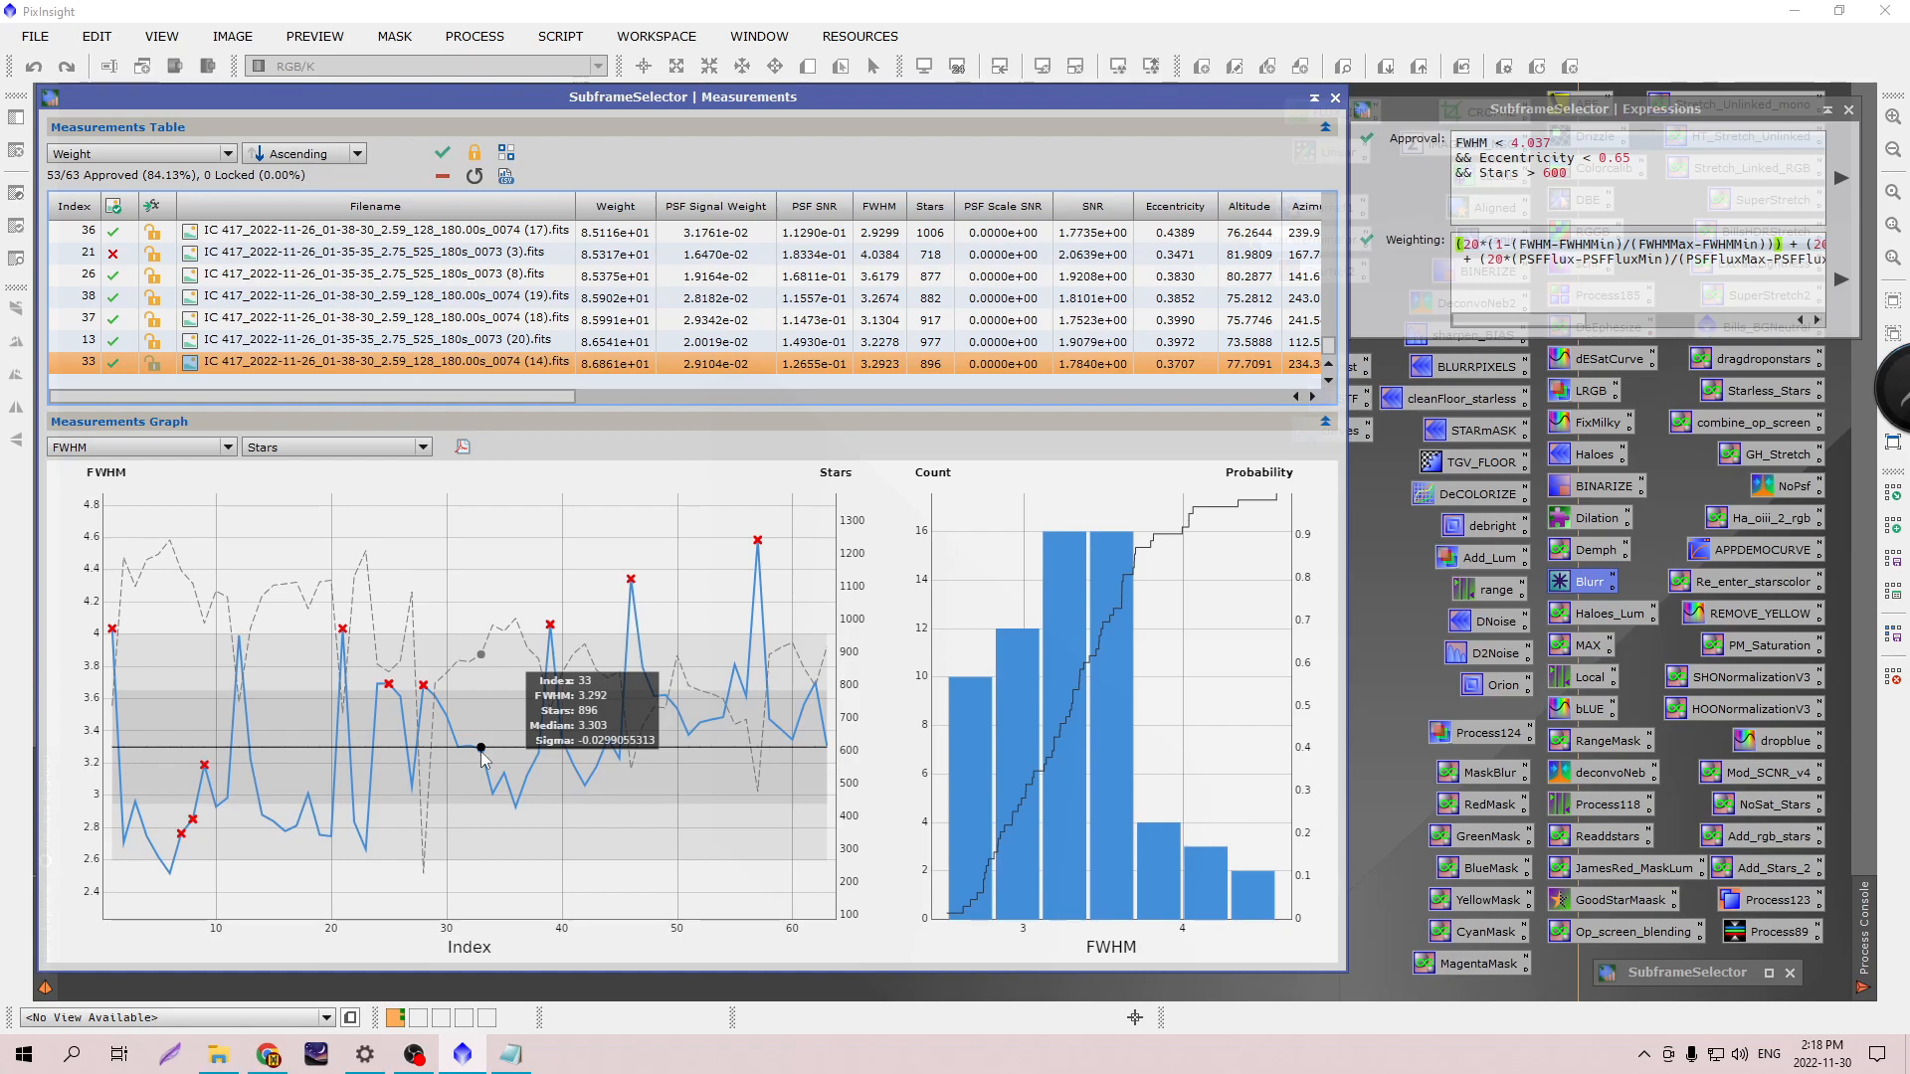
{"action": "mouse_move", "coordinate": [171, 878]}
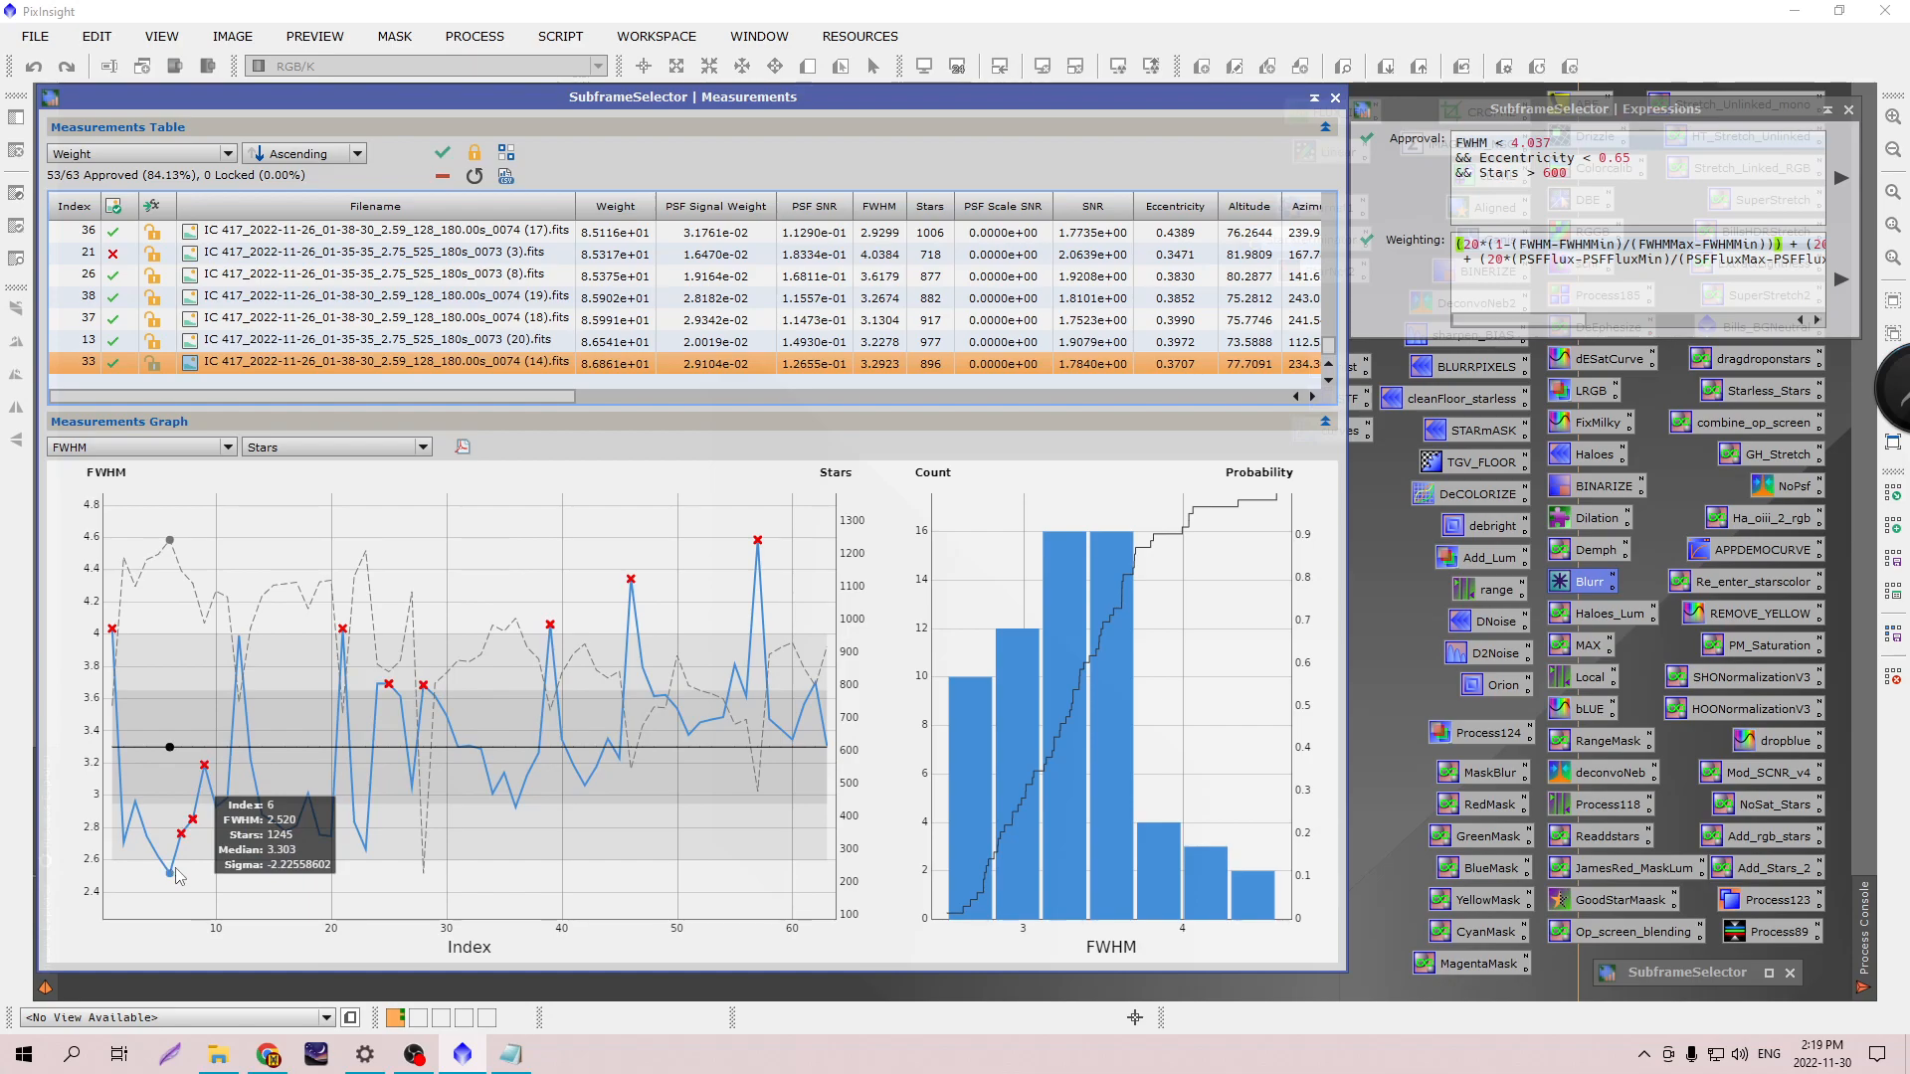
Highlight the index 6 frame, 0073 (14), in the Measurements Table and compare its measurements with the highest-weight rows.
{"action": "left_click_drag", "start_coordinate": [1332, 356], "coordinate": [1332, 299]}
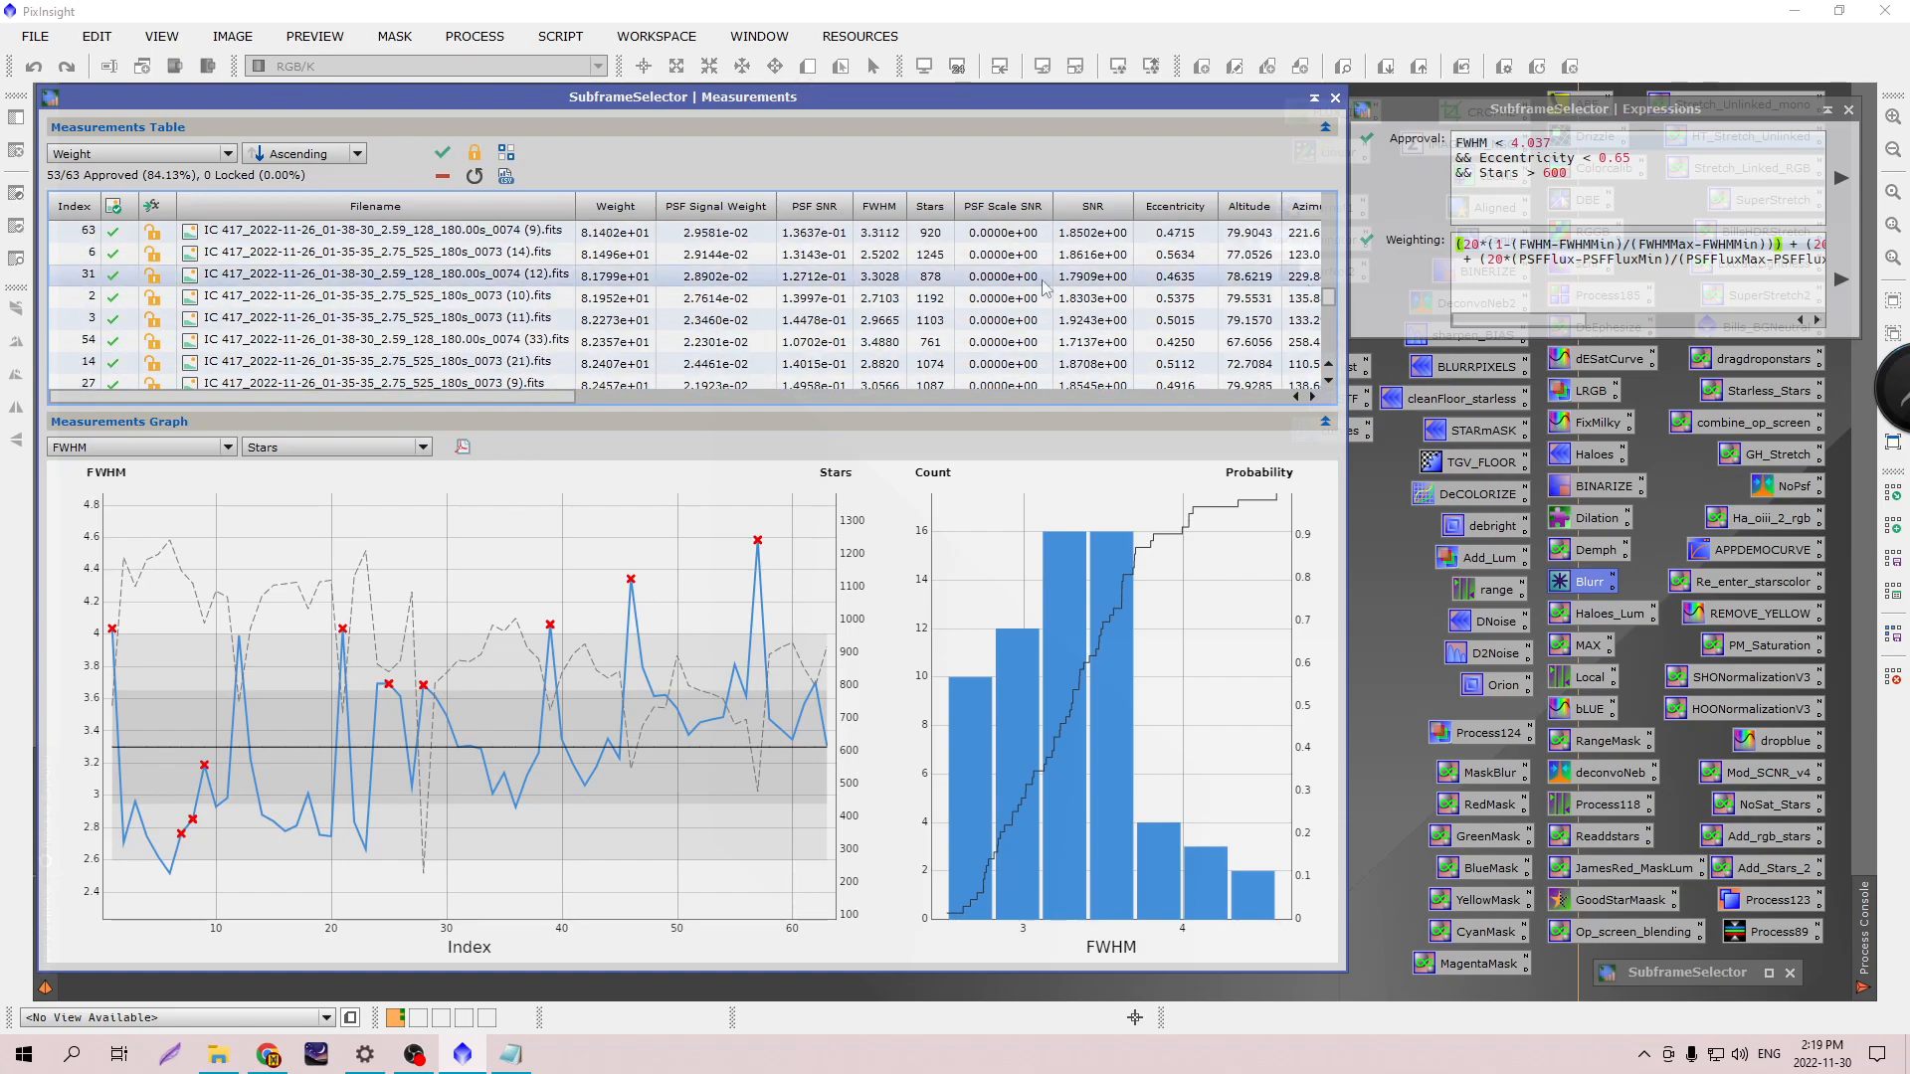
{"action": "left_click", "coordinate": [512, 254]}
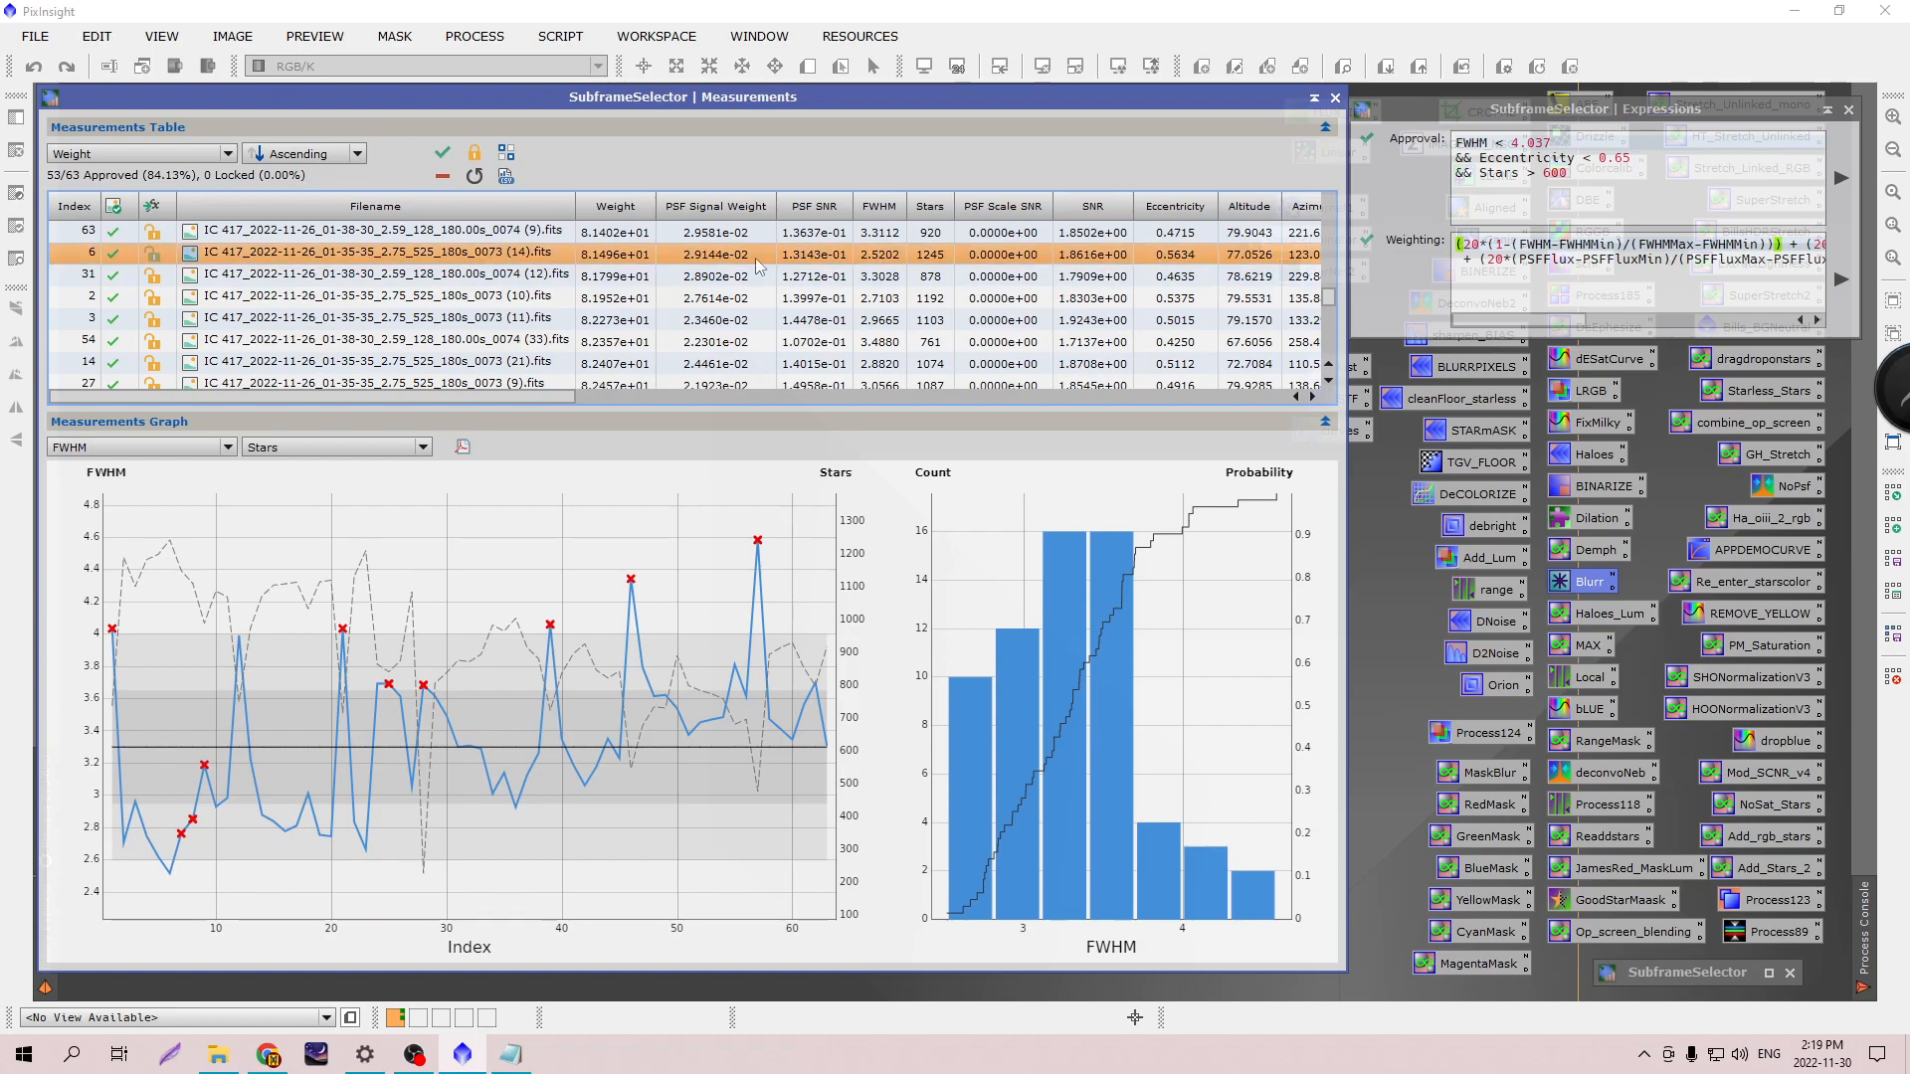
{"action": "left_click_drag", "start_coordinate": [1330, 301], "coordinate": [1338, 298]}
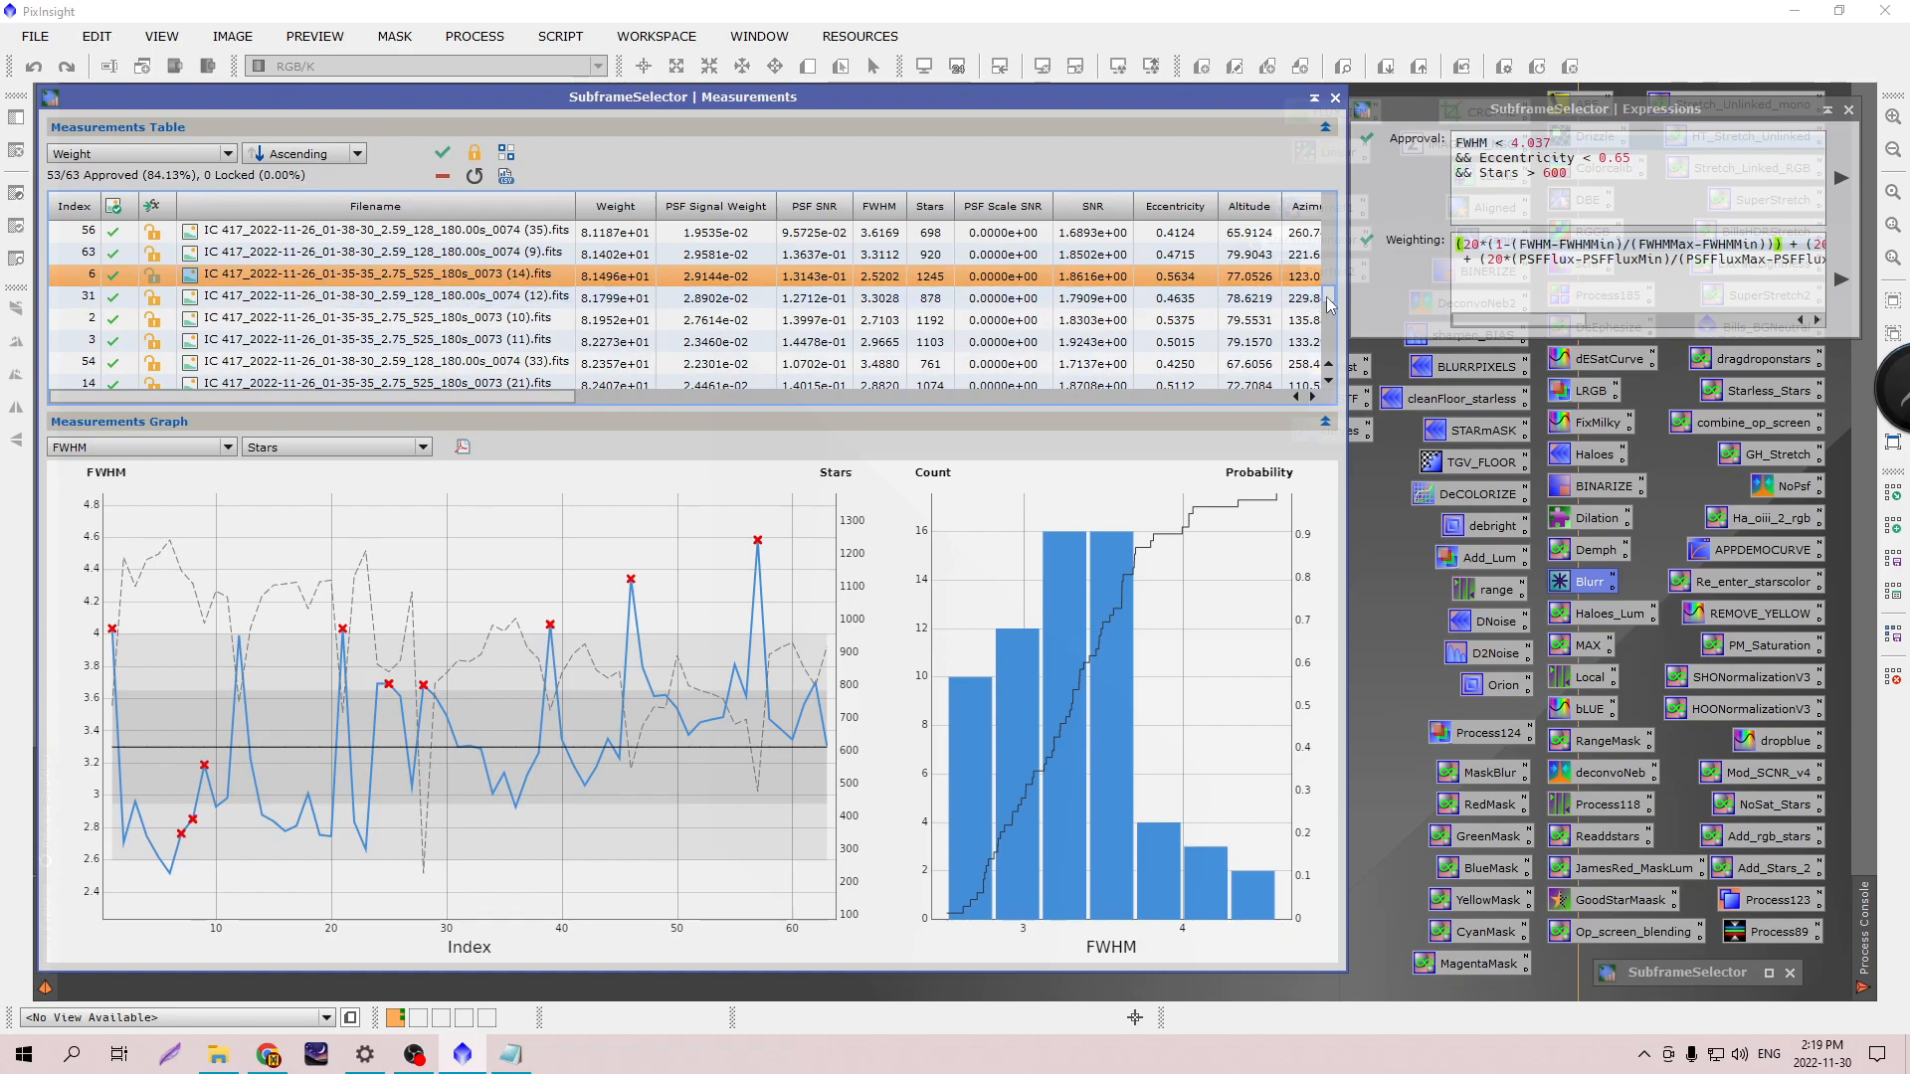
{"action": "left_click_drag", "start_coordinate": [1334, 303], "coordinate": [1335, 383]}
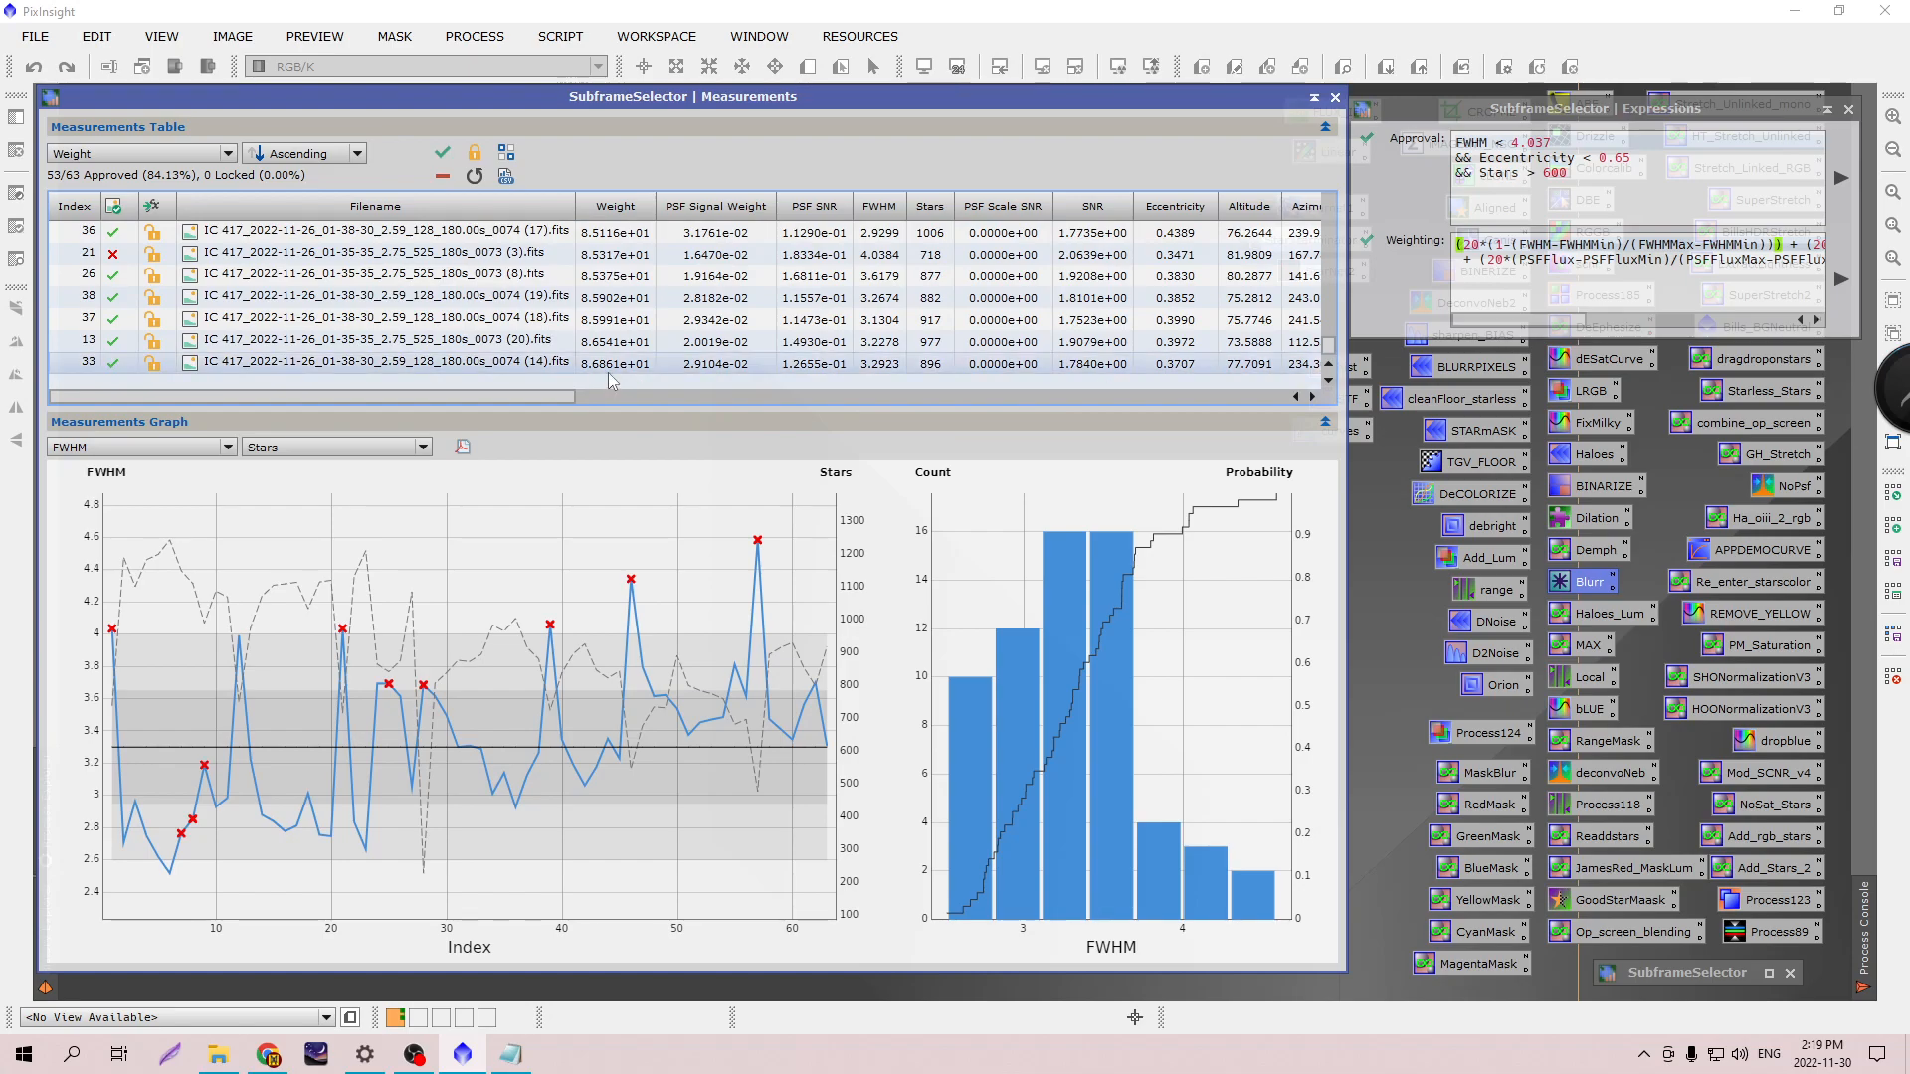
{"action": "left_click_drag", "start_coordinate": [1331, 346], "coordinate": [1334, 303]}
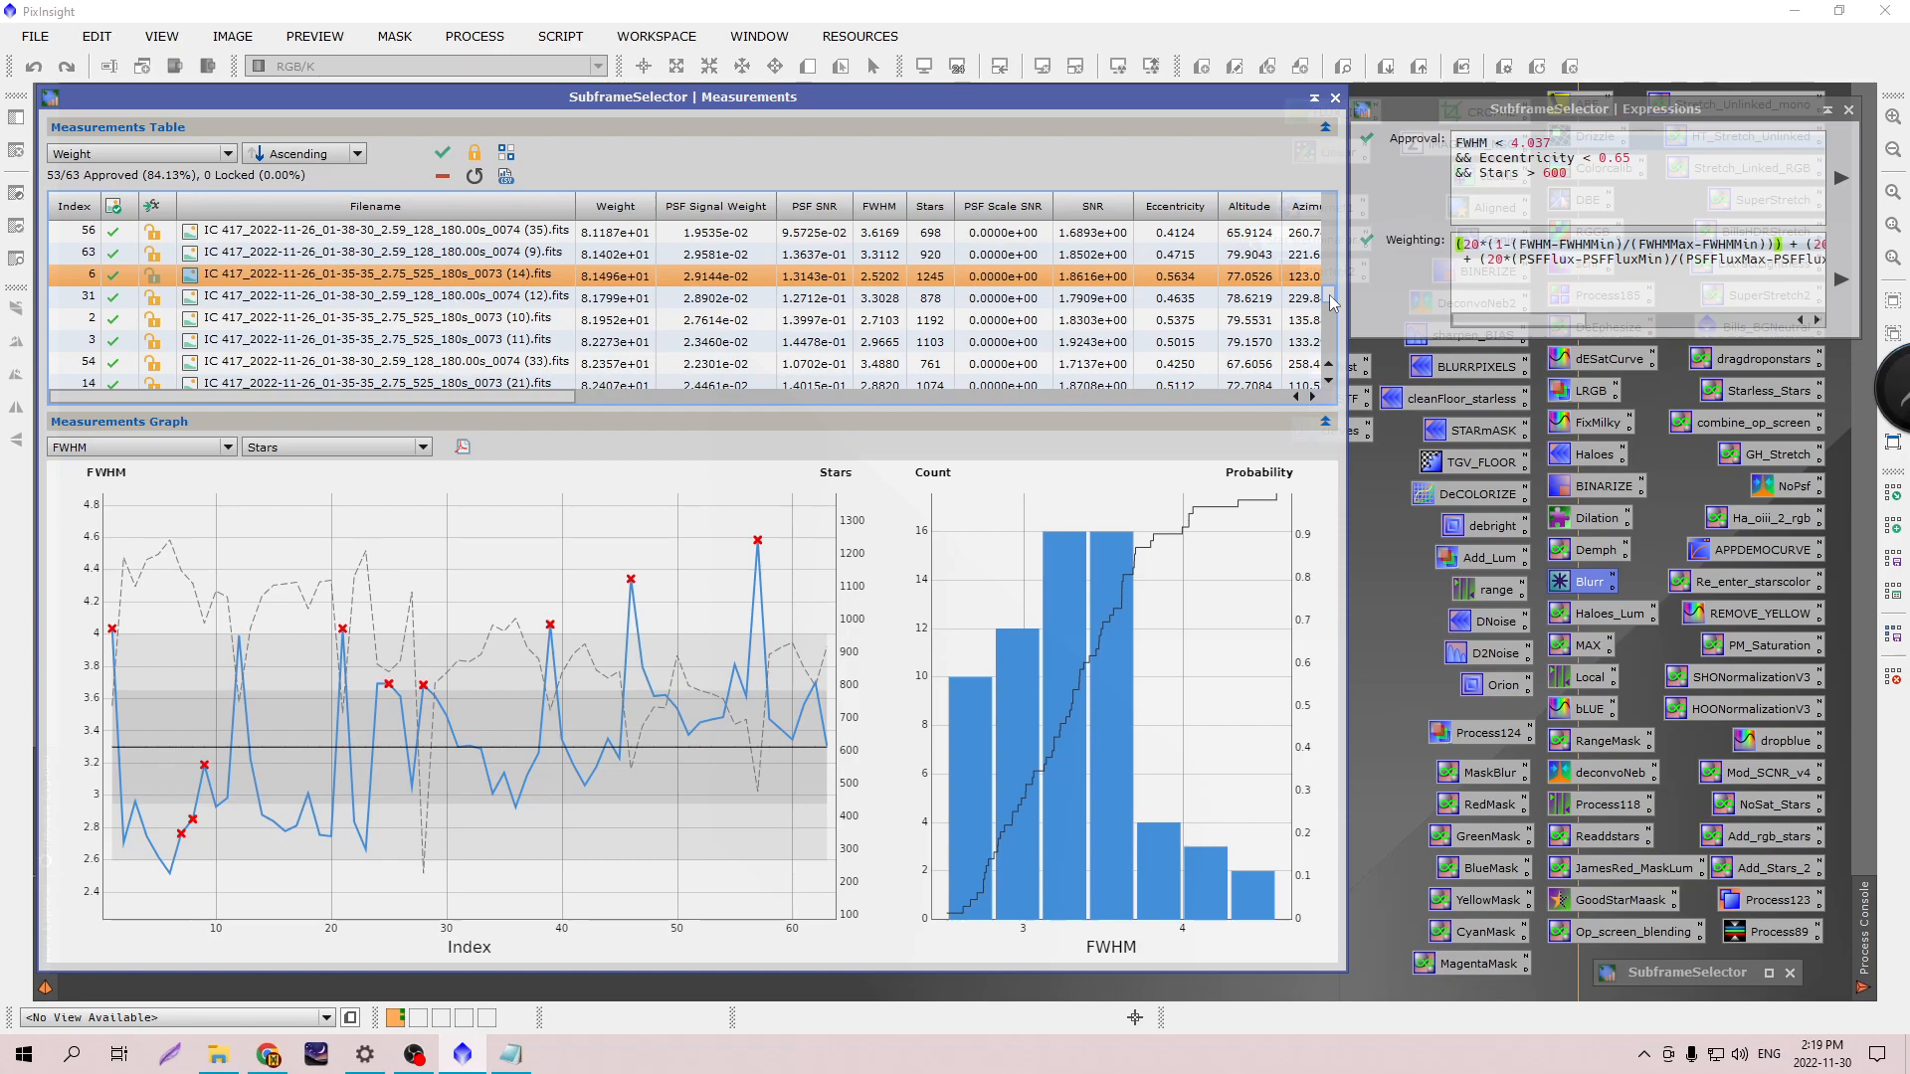
Highlight the 0074 (18) row among the highest-weight frames and align the Expressions window with the top of the Measurements window.
{"action": "left_click_drag", "start_coordinate": [1334, 217], "coordinate": [1362, 372]}
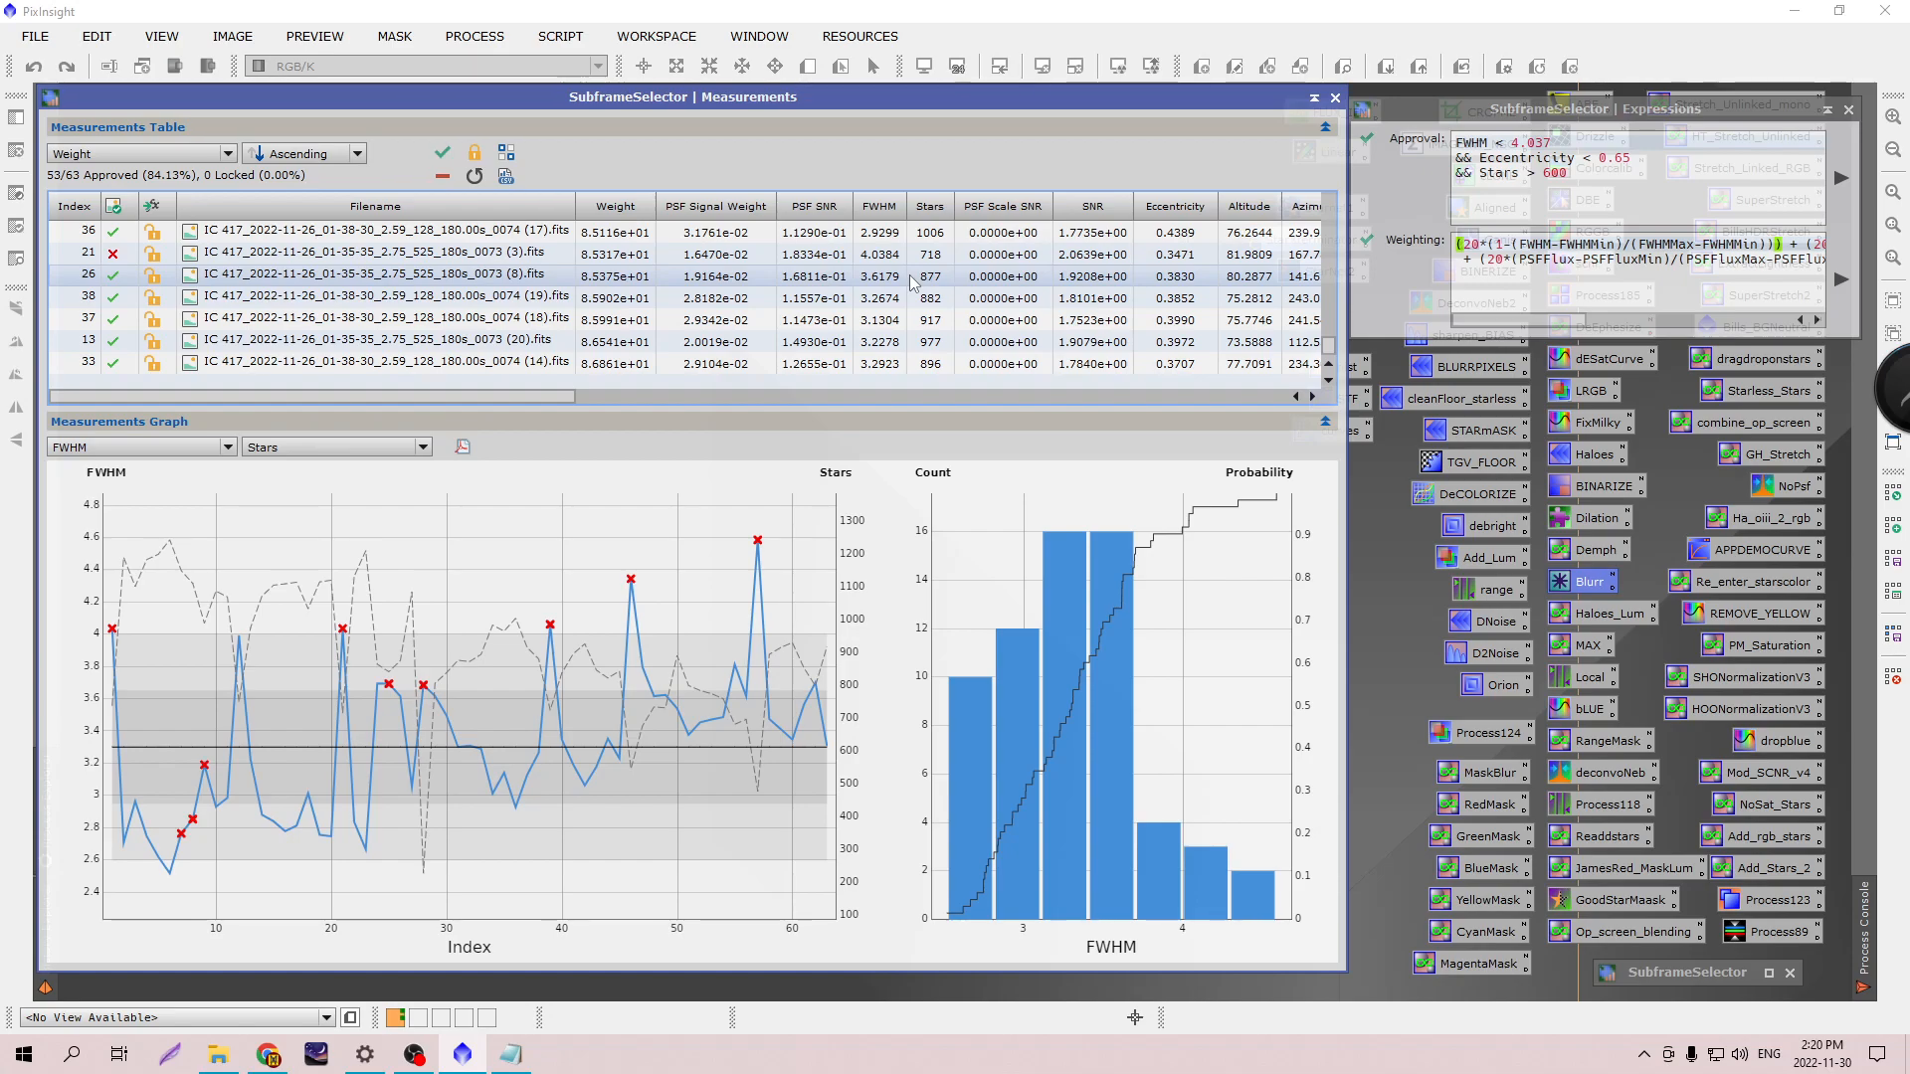
{"action": "left_click", "coordinate": [885, 320]}
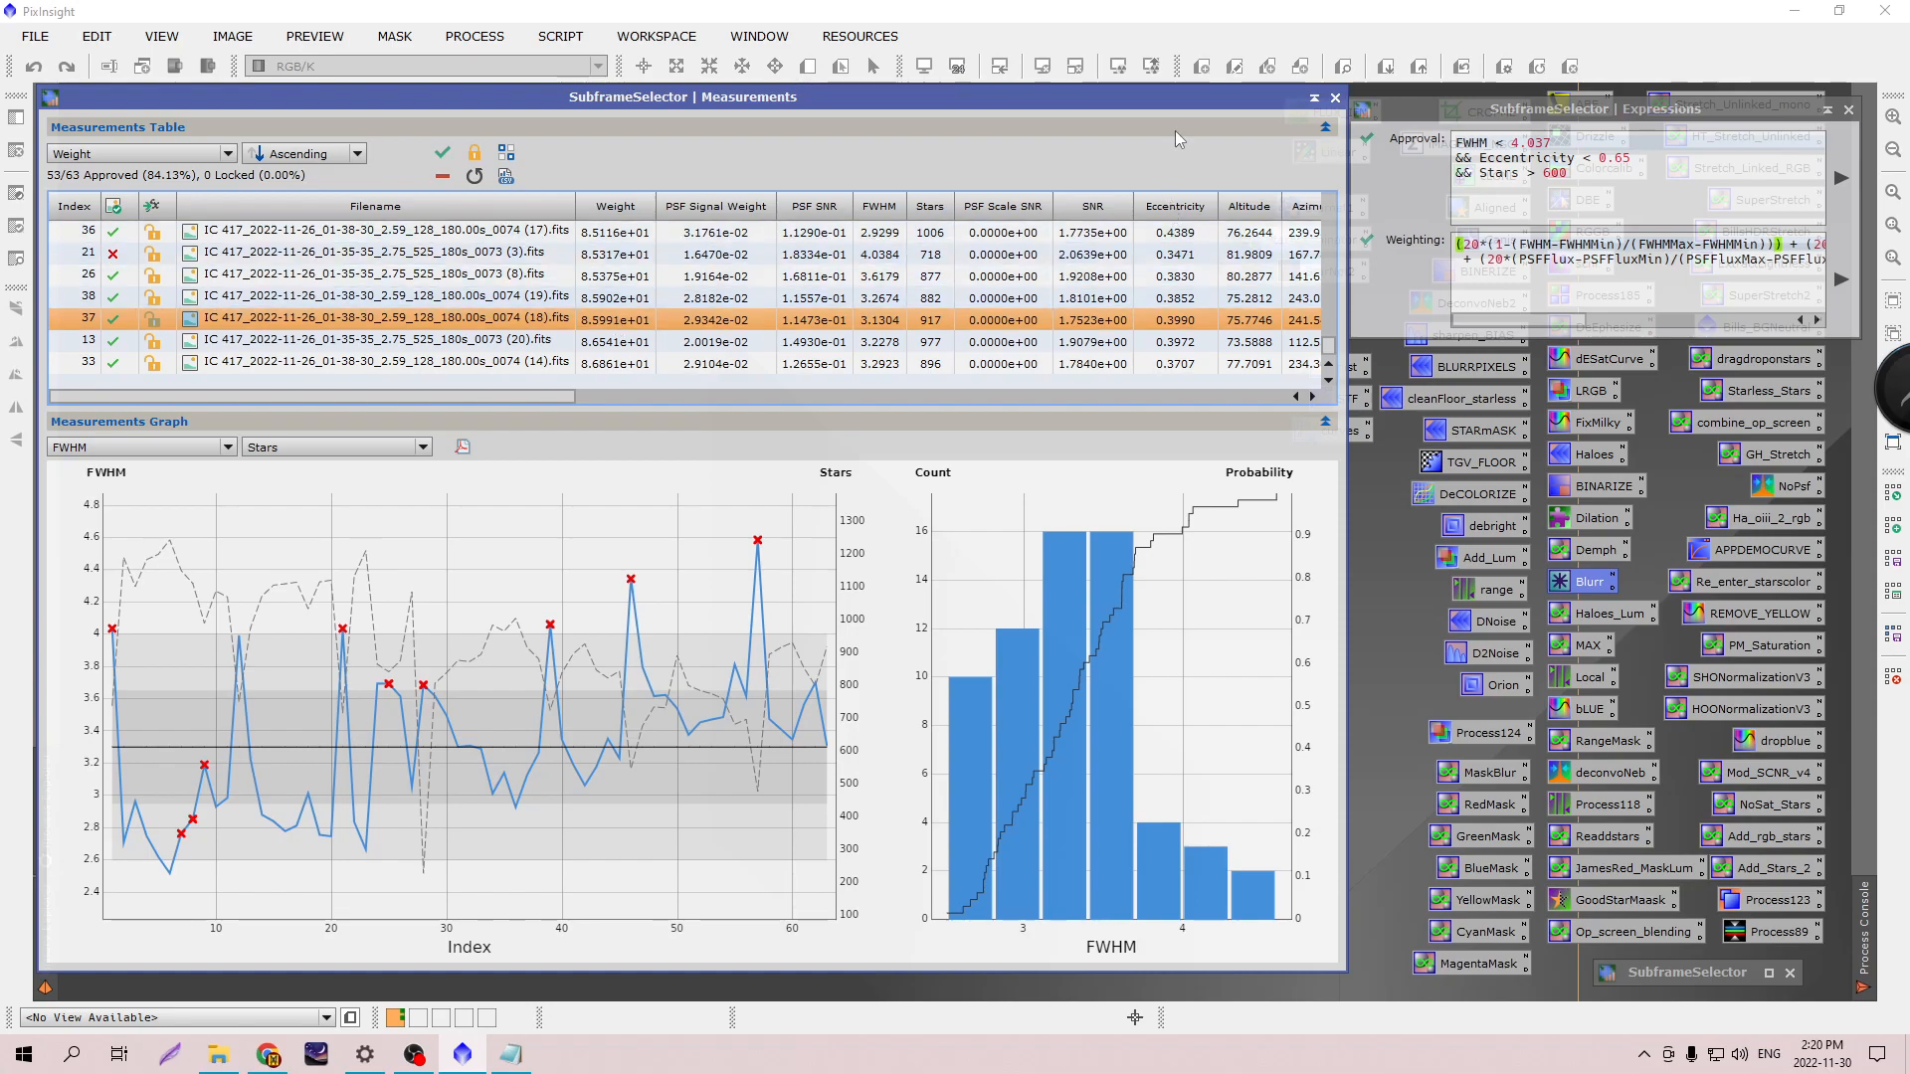
{"action": "left_click_drag", "start_coordinate": [1432, 117], "coordinate": [1431, 107]}
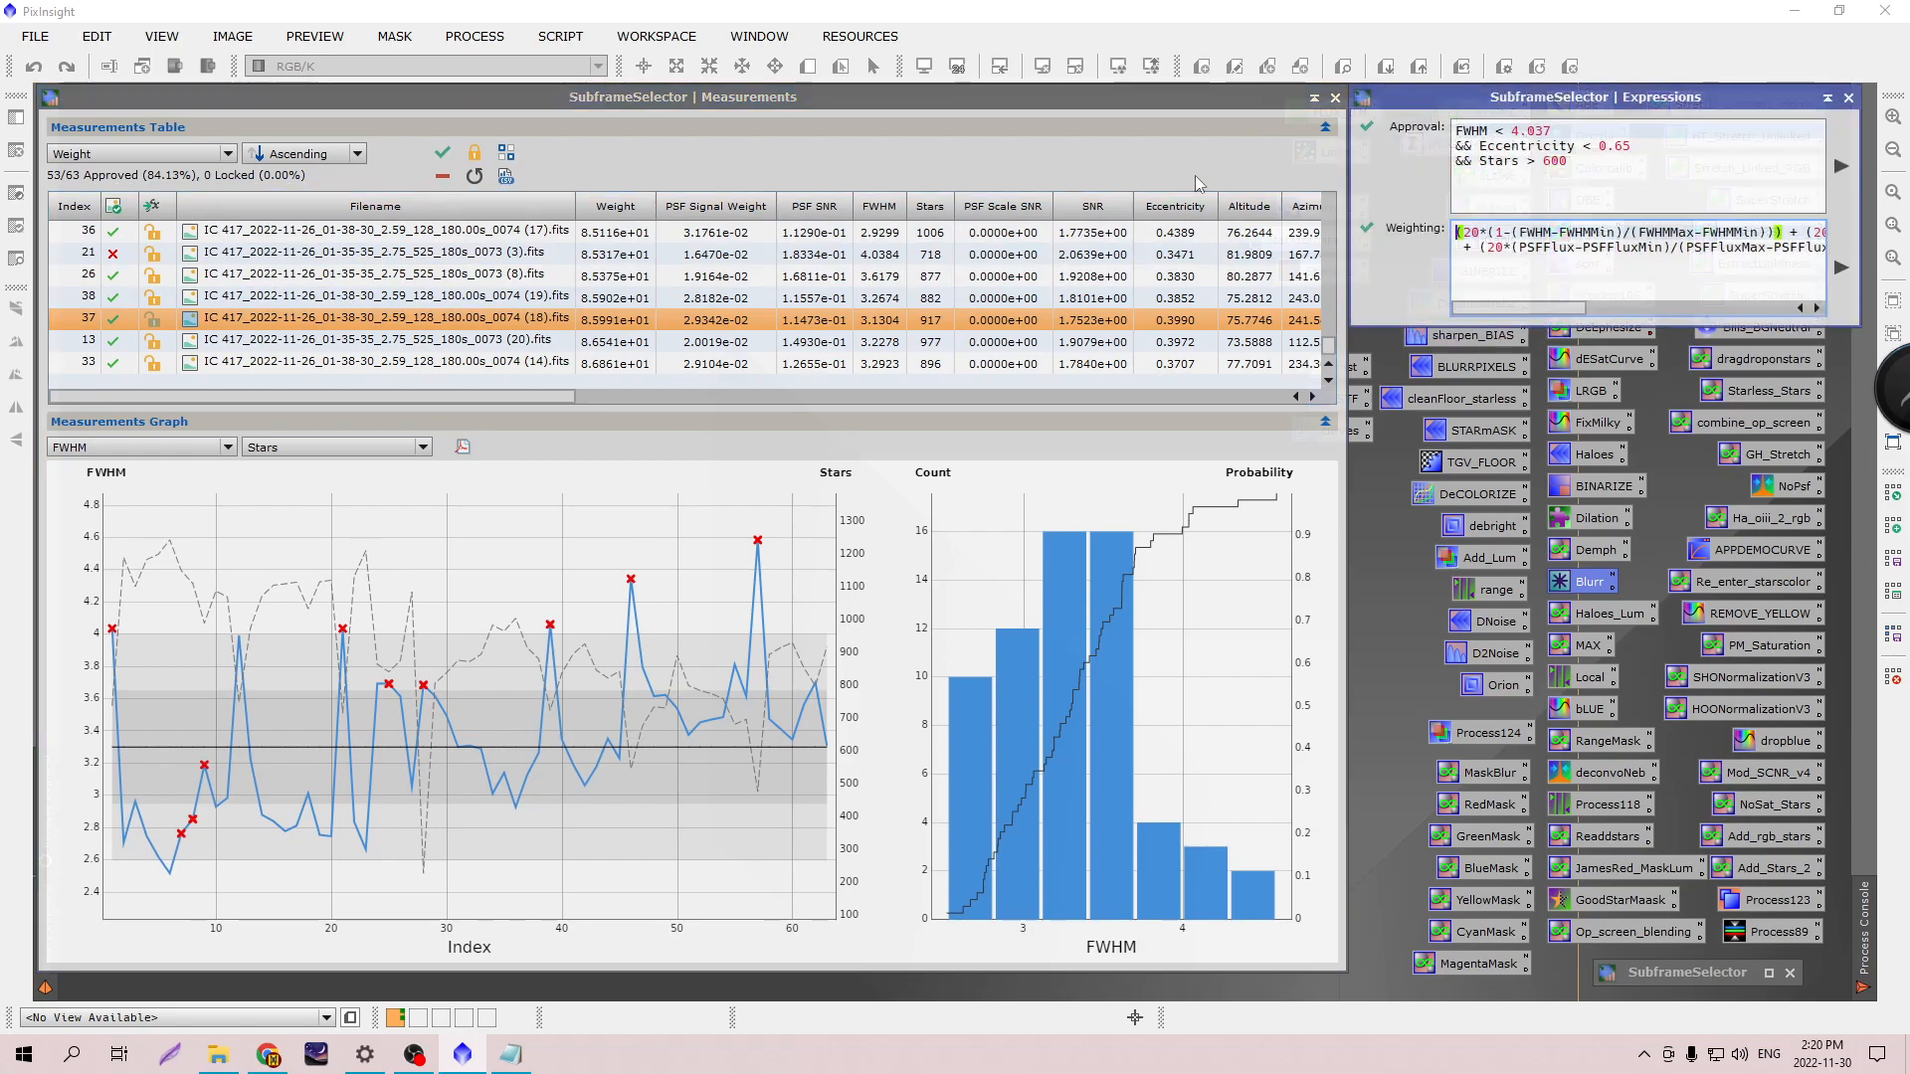